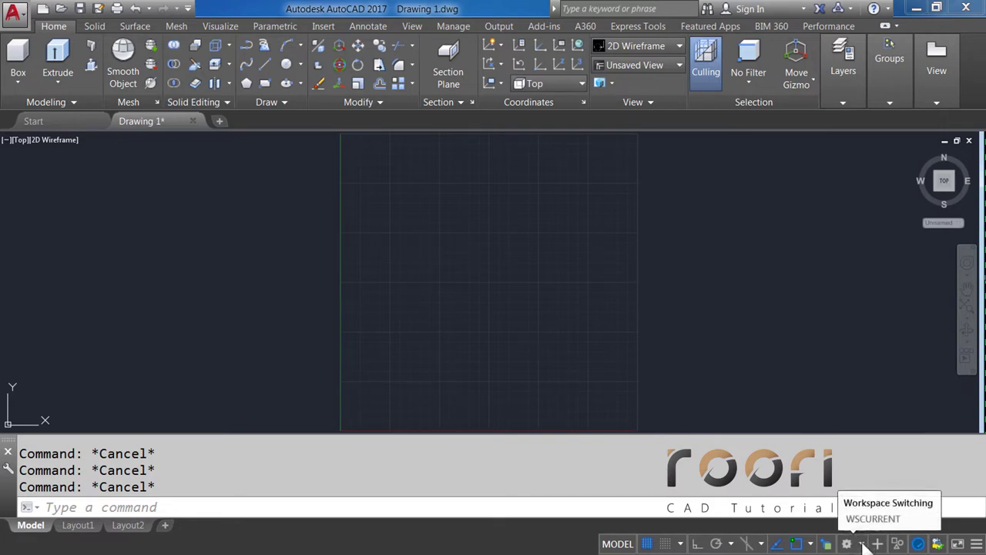
Step: Keep the 3D Modeling workspace and set the drawing's insertion units to Millimeters
left_click(863, 544)
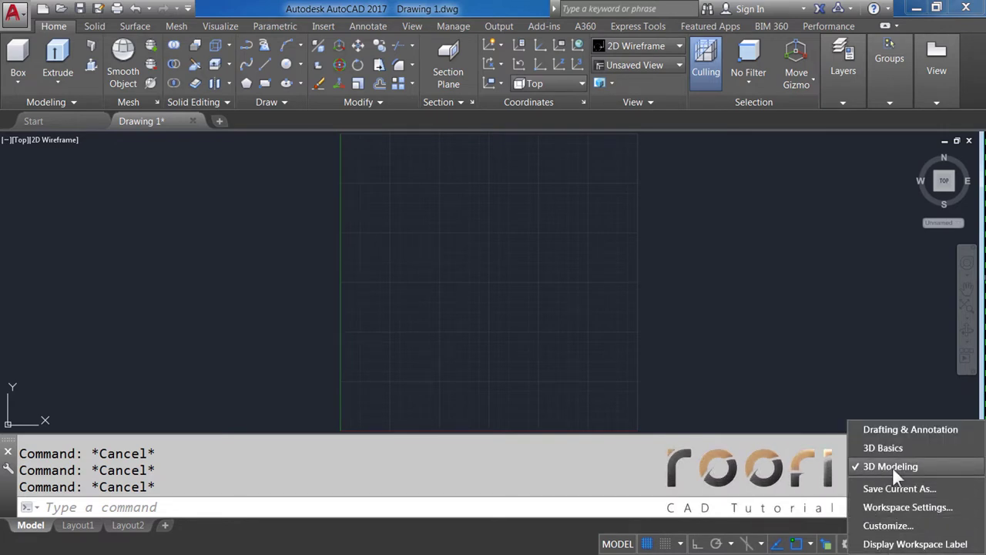
left_click(717, 361)
type("UN")
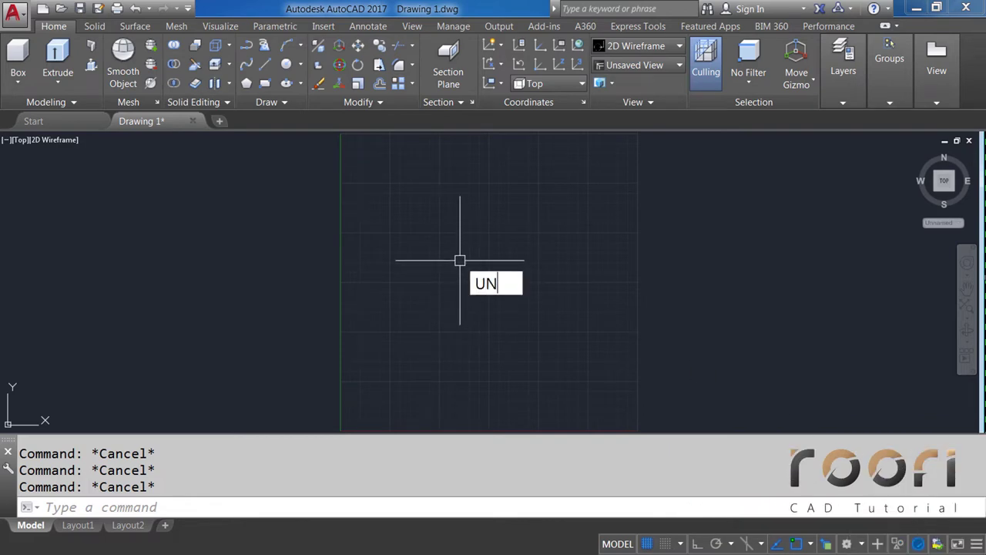
key("Return")
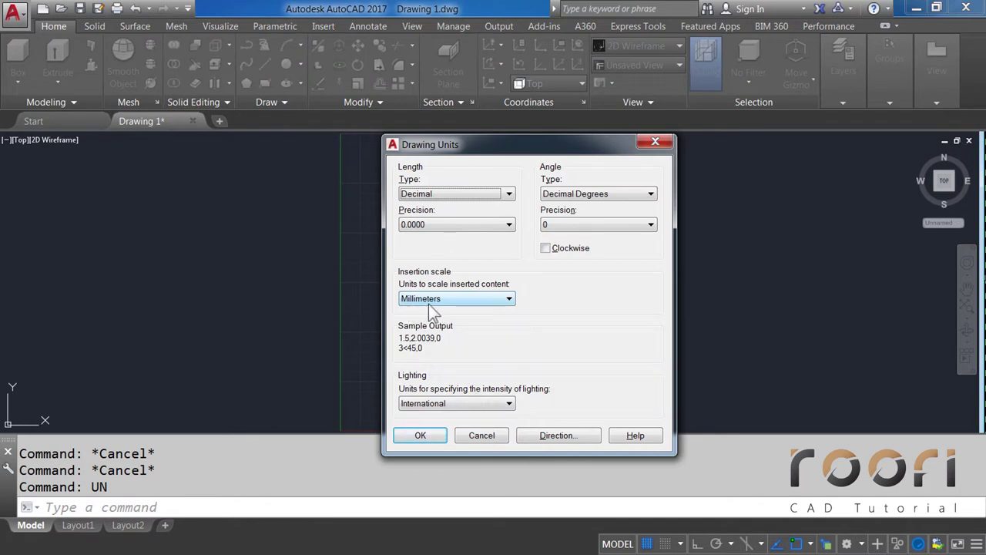
left_click(422, 438)
type("O")
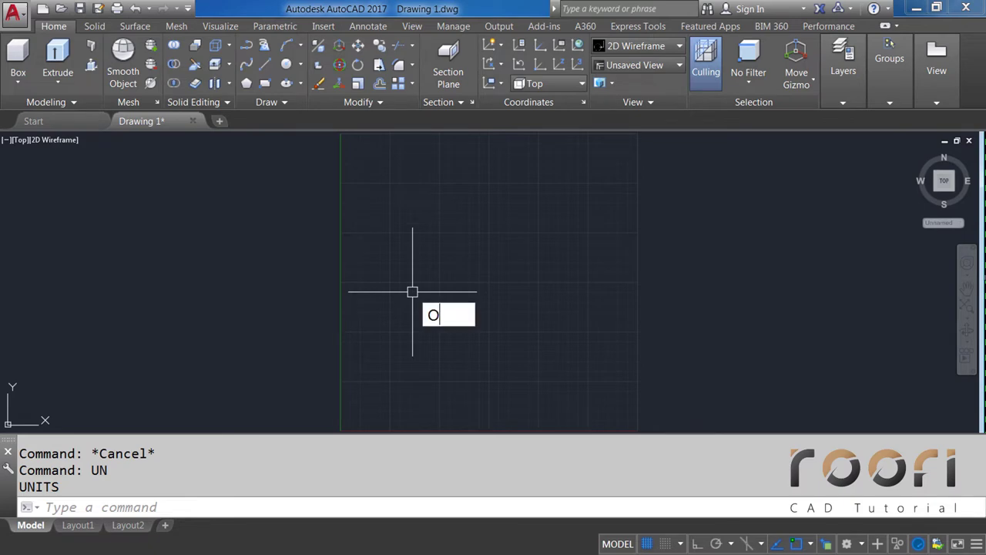
Step: Use OBJECTSNAP to enable every 2D object snap mode and every 3D object snap mode
type("BJECTSNA")
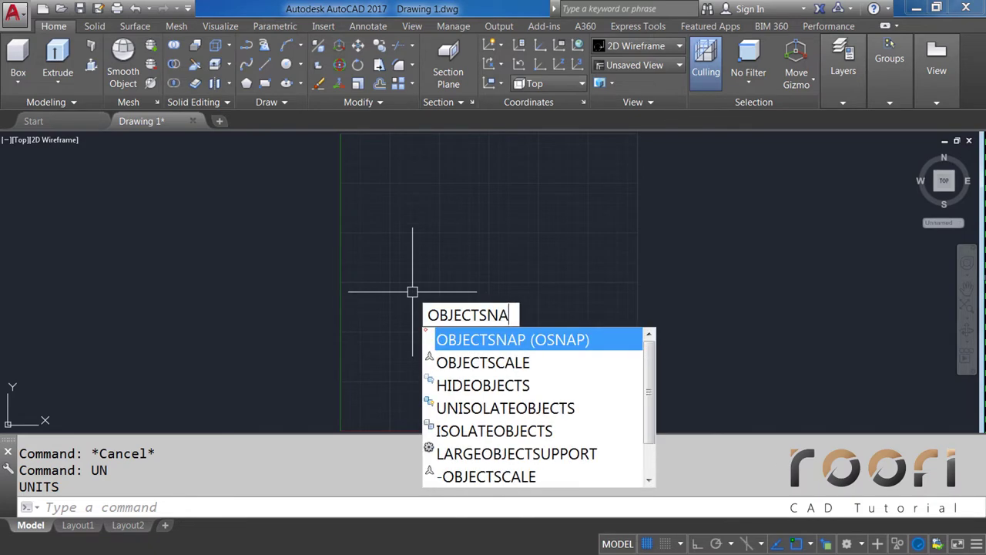
type("P")
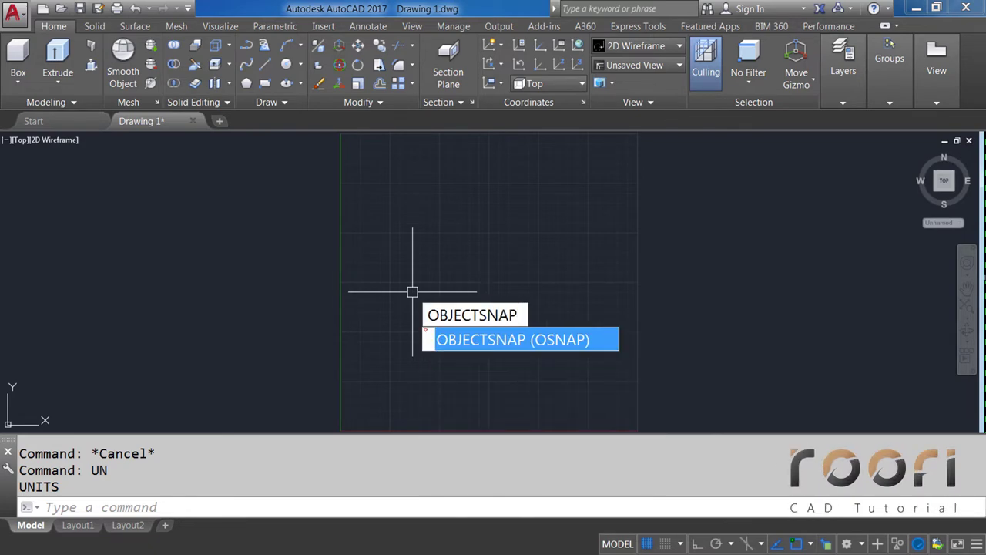
key("Return")
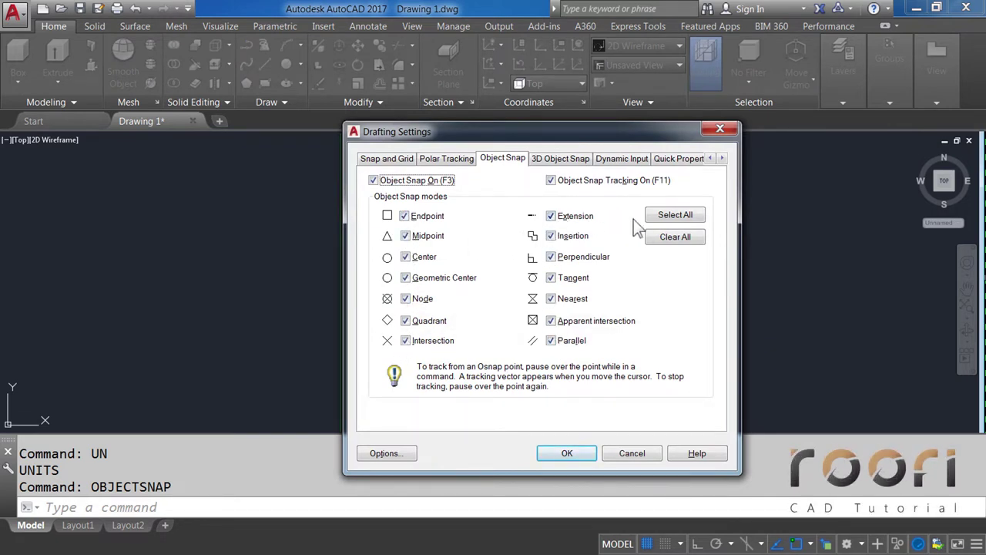
left_click(556, 156)
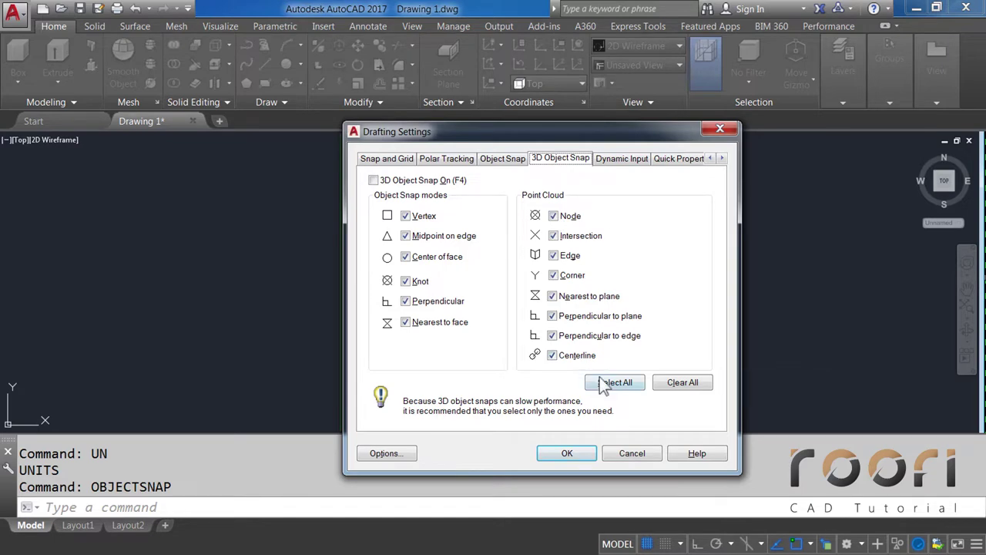
left_click(567, 453)
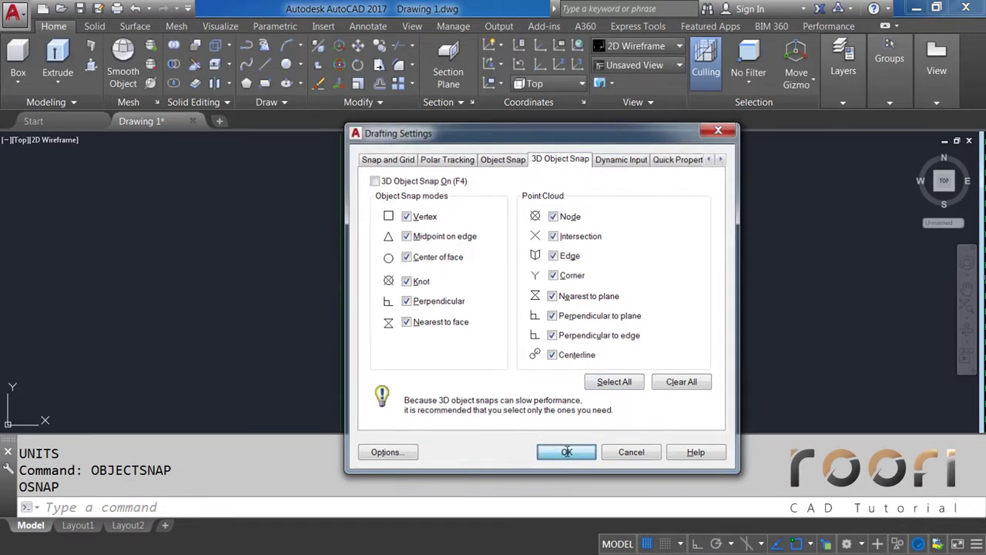
scroll(436, 272, "down", 2)
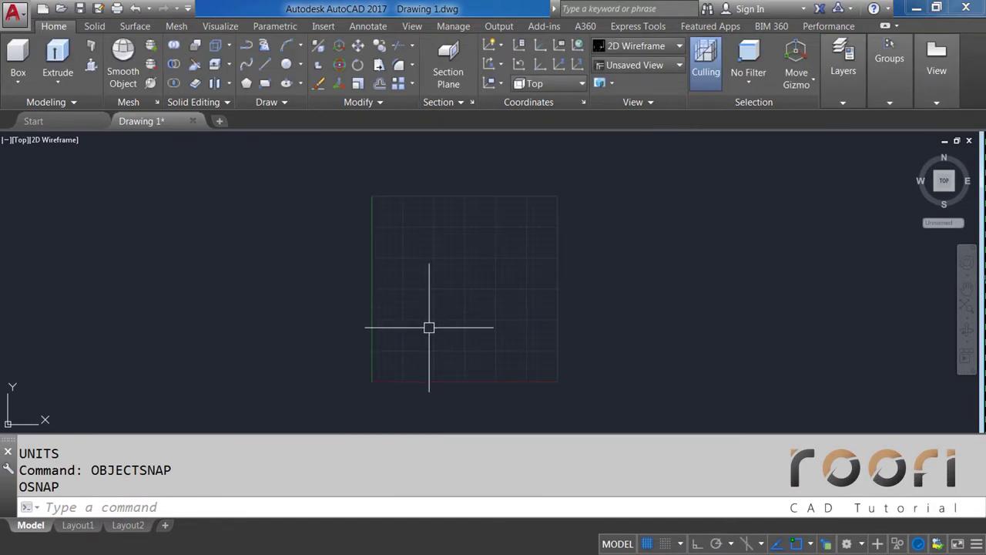
Step: Switch the viewport to the Front view and reposition the grid
left_click(628, 64)
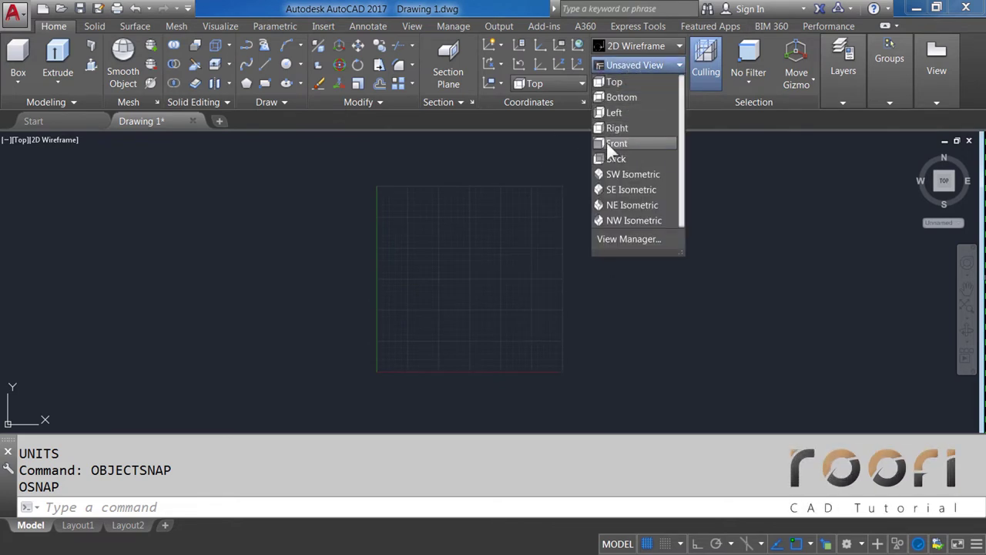
left_click(619, 143)
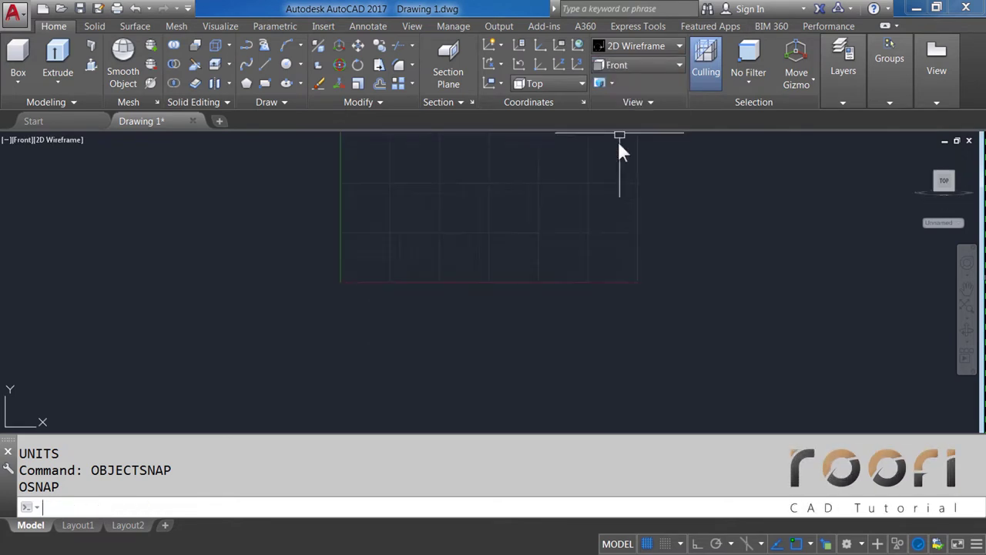
scroll(464, 320, "down", 2)
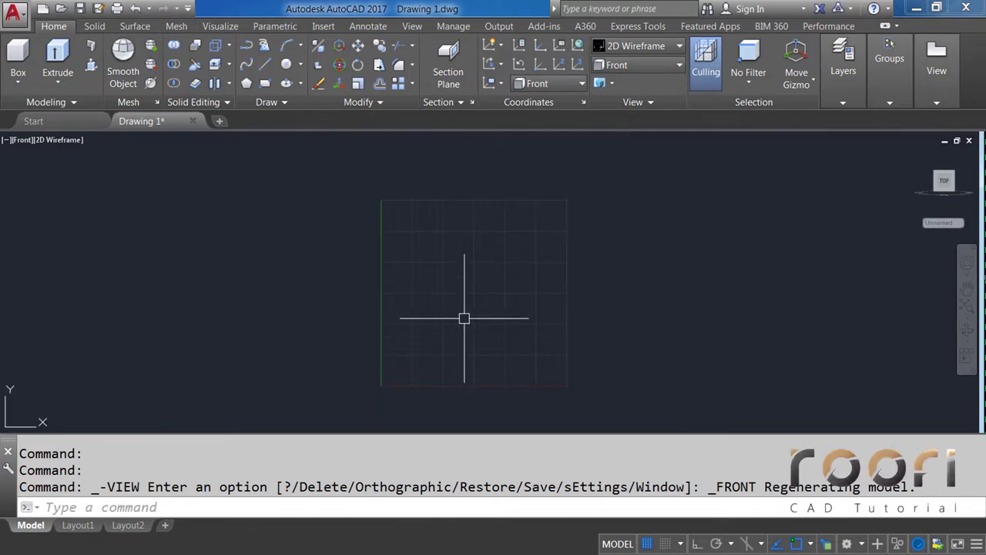
middle_click_drag(465, 319, 453, 298)
scroll(439, 339, "up", 2)
scroll(448, 348, "up", 4)
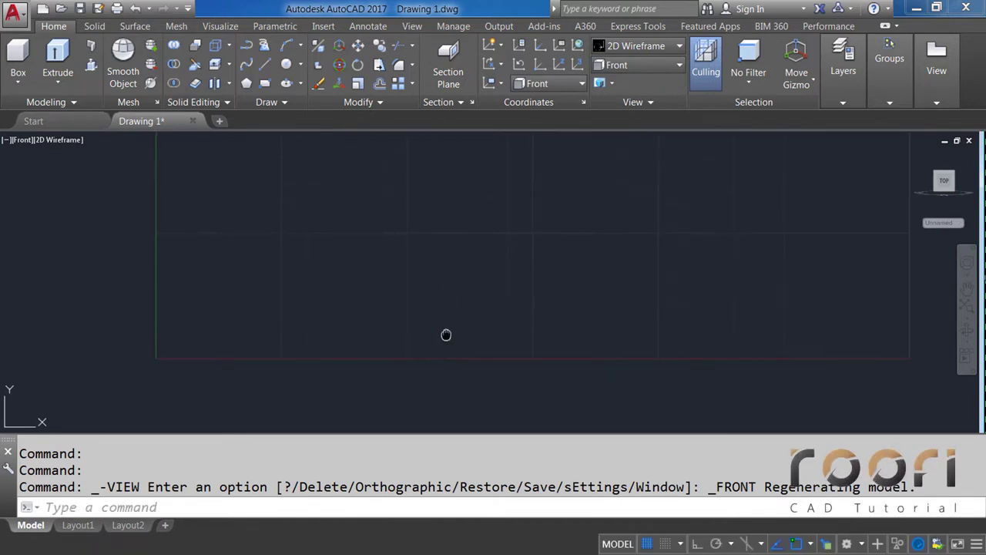
middle_click_drag(446, 335, 433, 336)
Step: Draw a 75-unit horizontal base line with Ortho turned on
type("L")
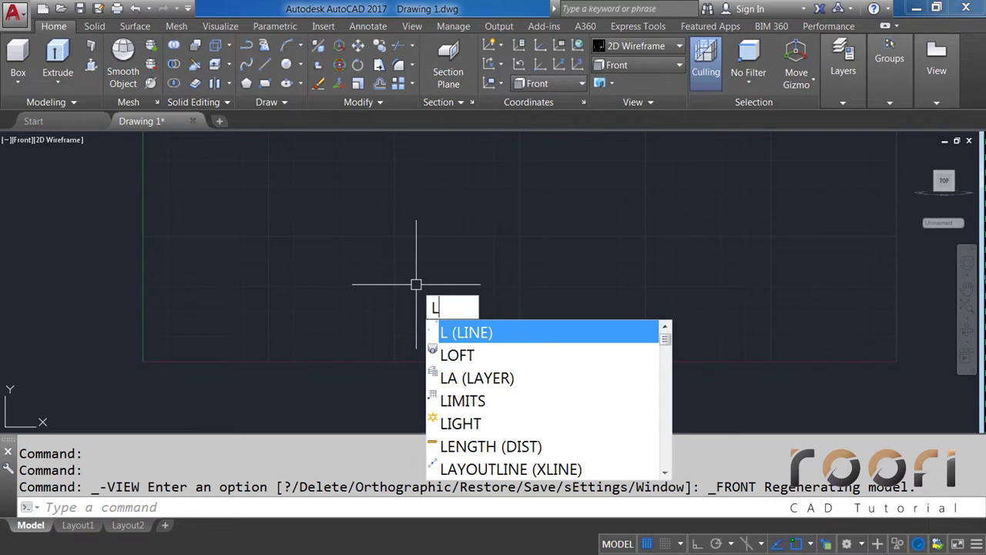
key("Return")
left_click(179, 354)
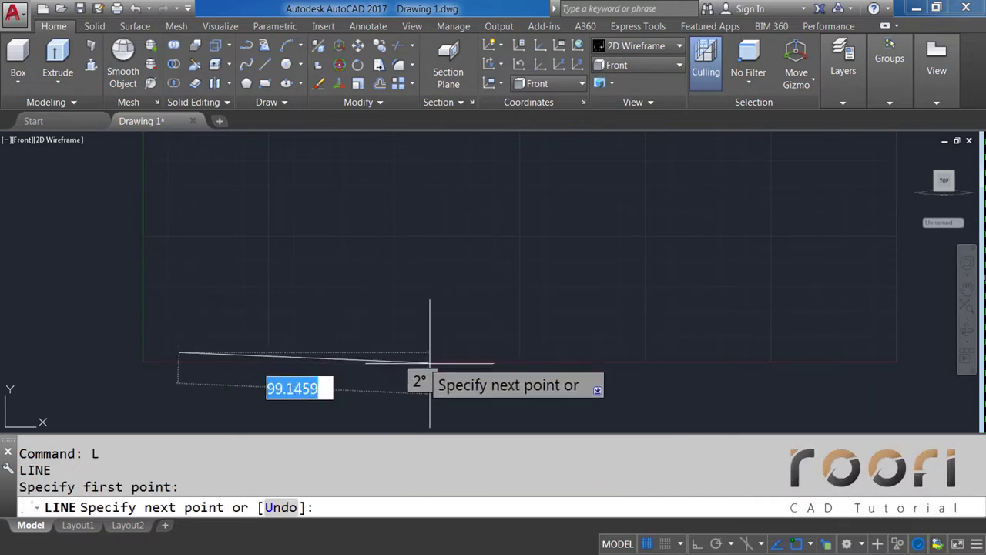
key("F8")
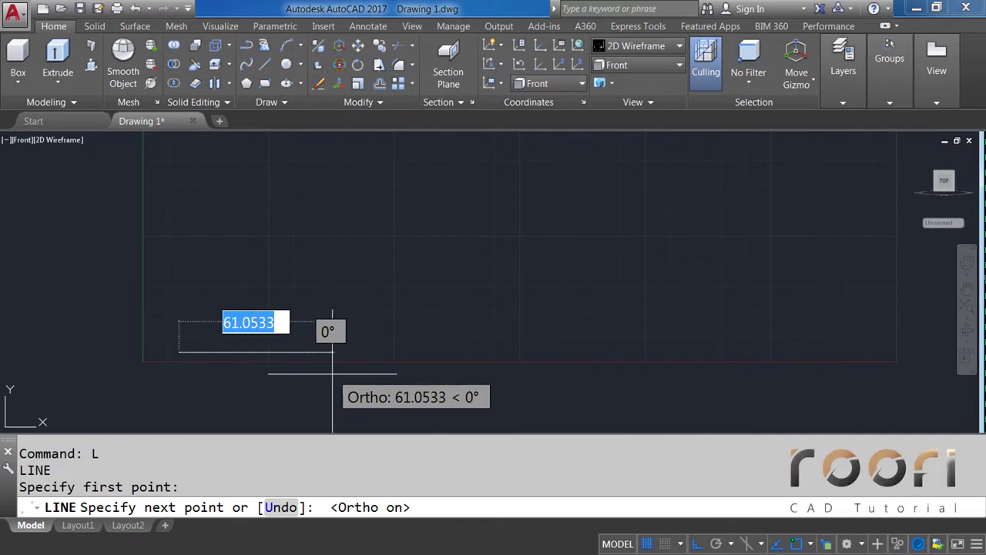
type("75")
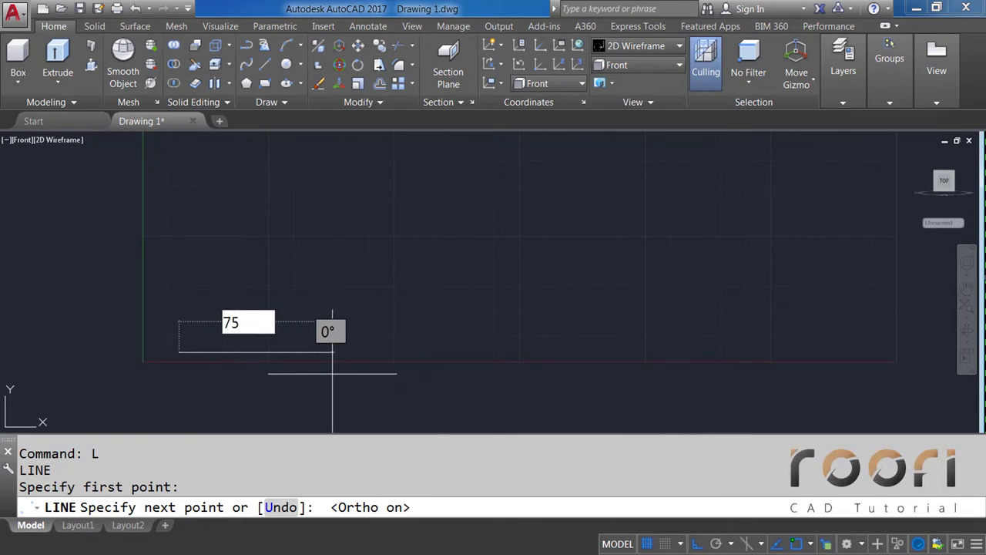
key("Return")
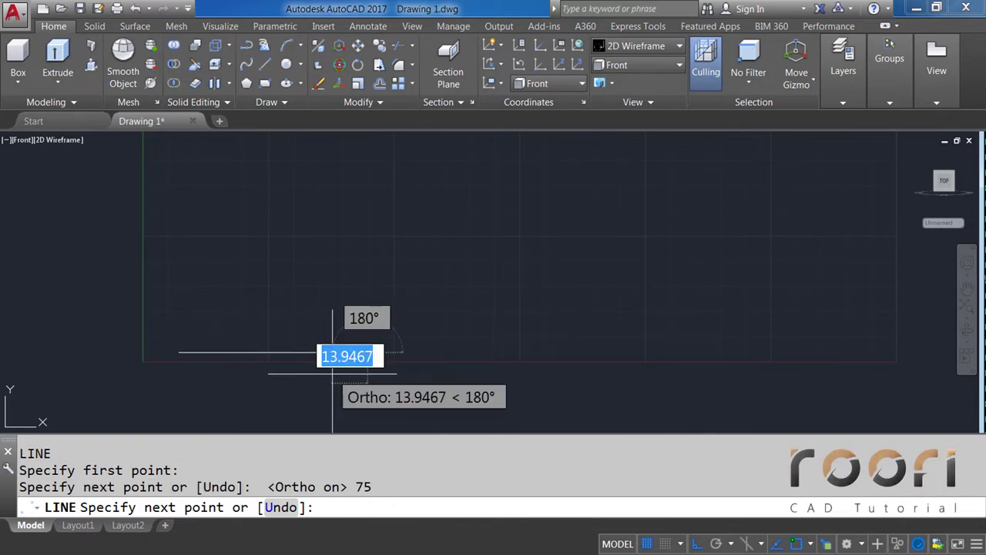
key("Return")
mouse_move(269, 377)
middle_mouse_down()
mouse_move(409, 367)
mouse_move(416, 380)
middle_mouse_up()
scroll(436, 355, "up", 2)
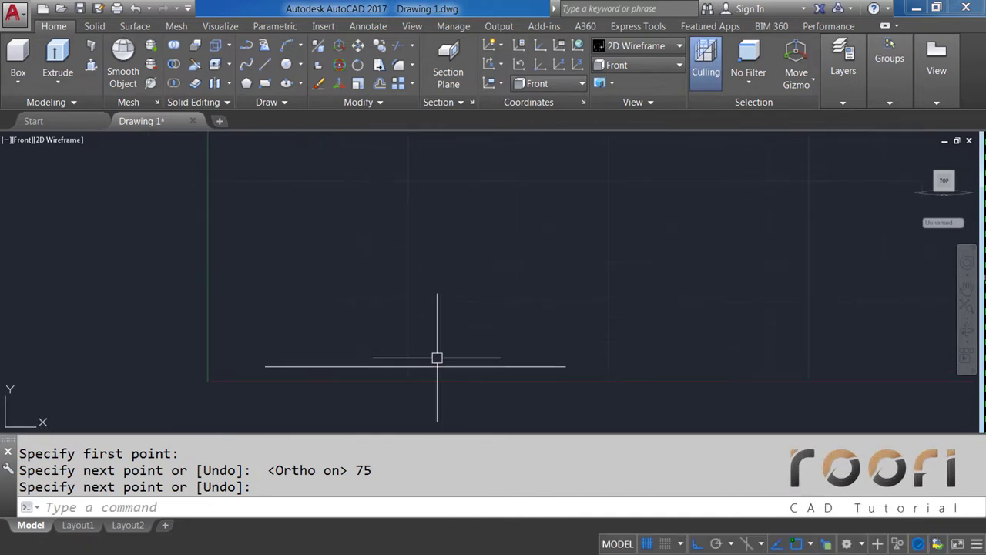
Step: Draw a 240-unit vertical line rising from the base line
type("L")
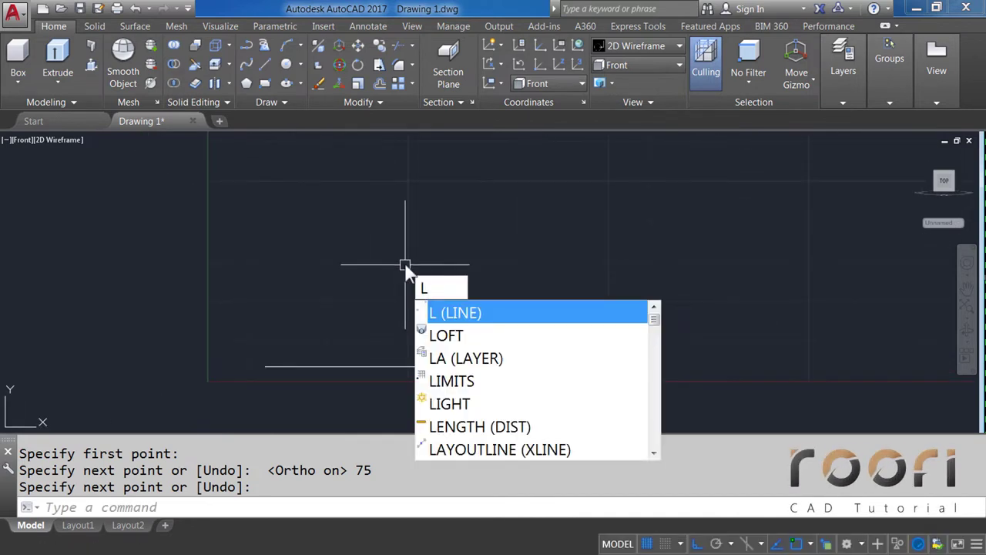
key("Return")
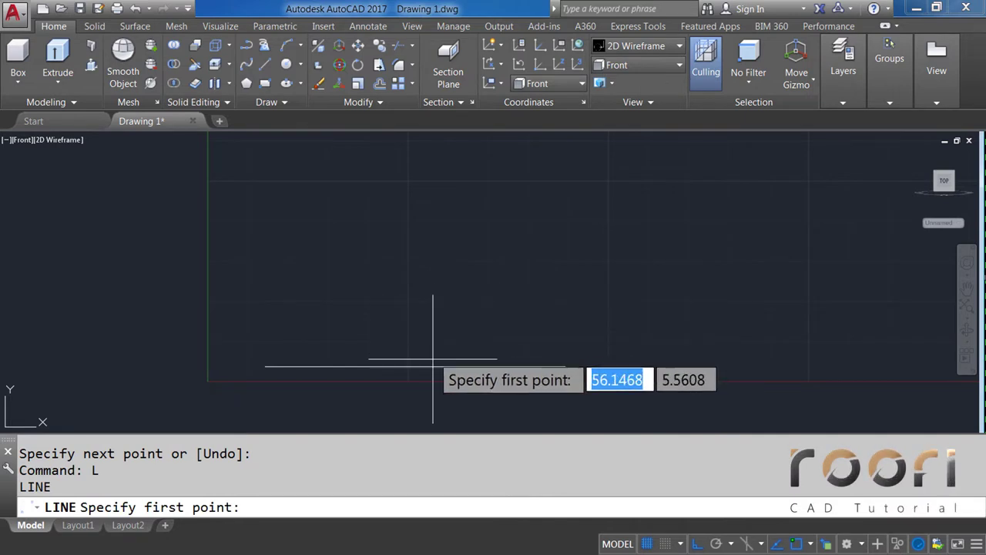
left_click(416, 367)
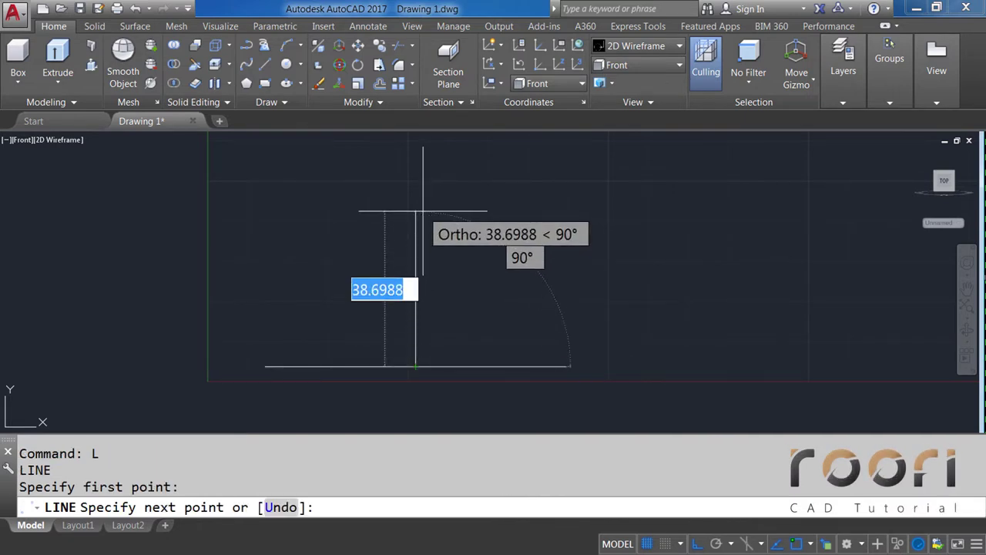
type("24")
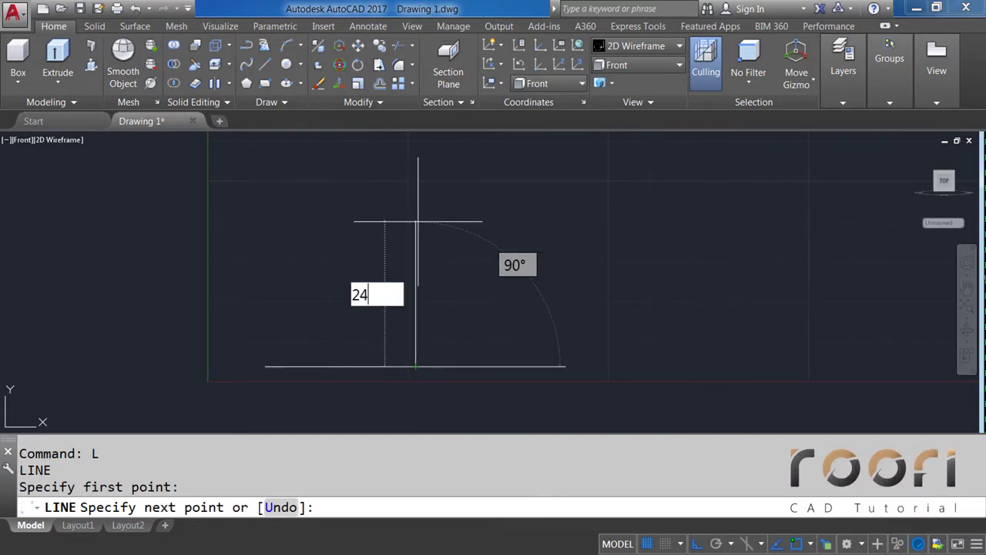
type("0")
key("Return")
scroll(370, 342, "down", 2)
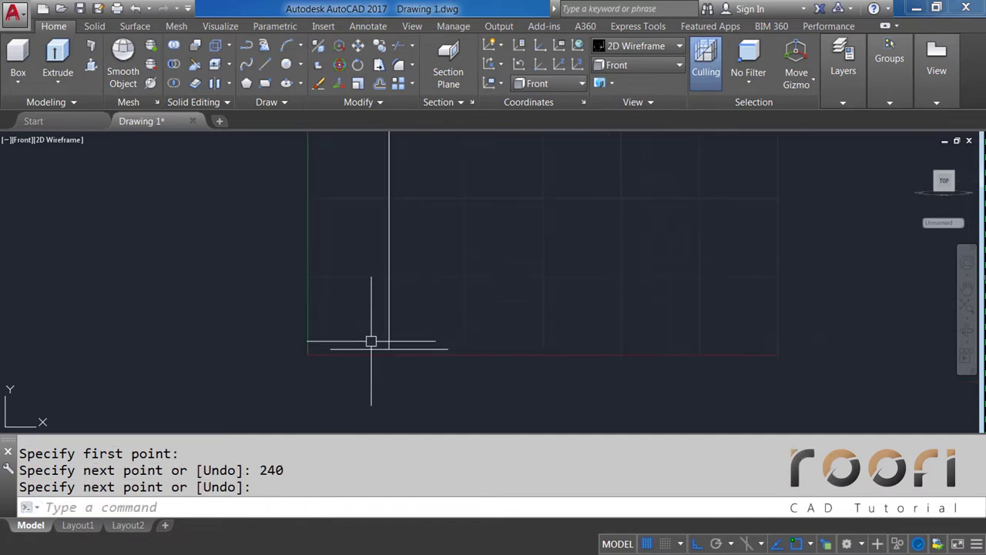
scroll(378, 343, "down", 2)
scroll(414, 246, "up", 1)
scroll(416, 268, "down", 2)
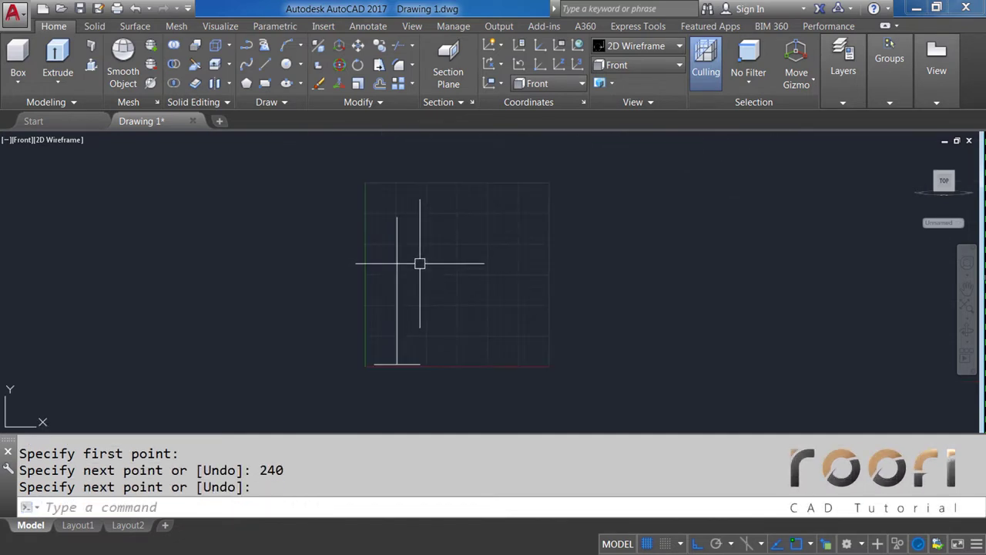
scroll(396, 216, "up", 3)
scroll(389, 217, "up", 1)
type("L")
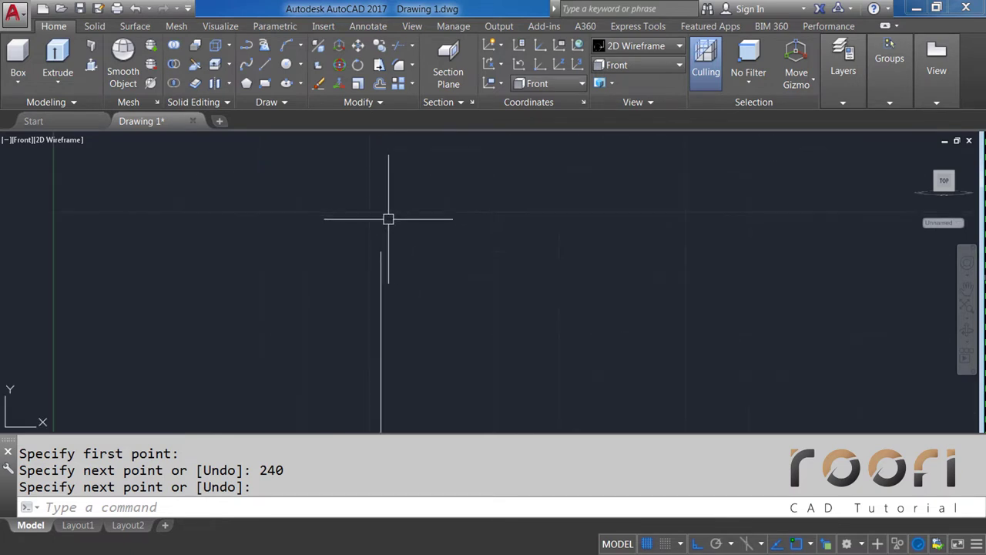
Step: Draw a 65-unit horizontal line near the vertical line's top
key("Return")
left_click(343, 198)
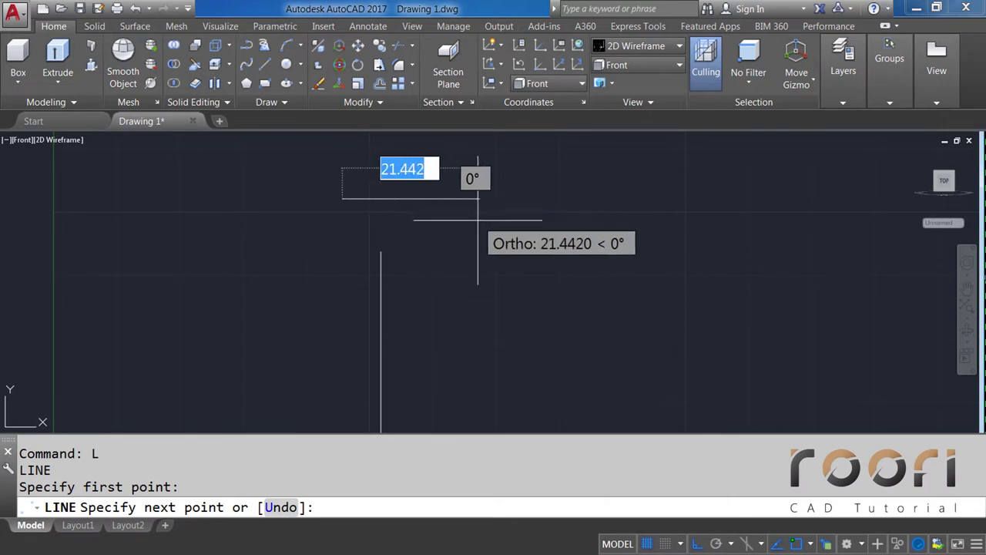
type("65")
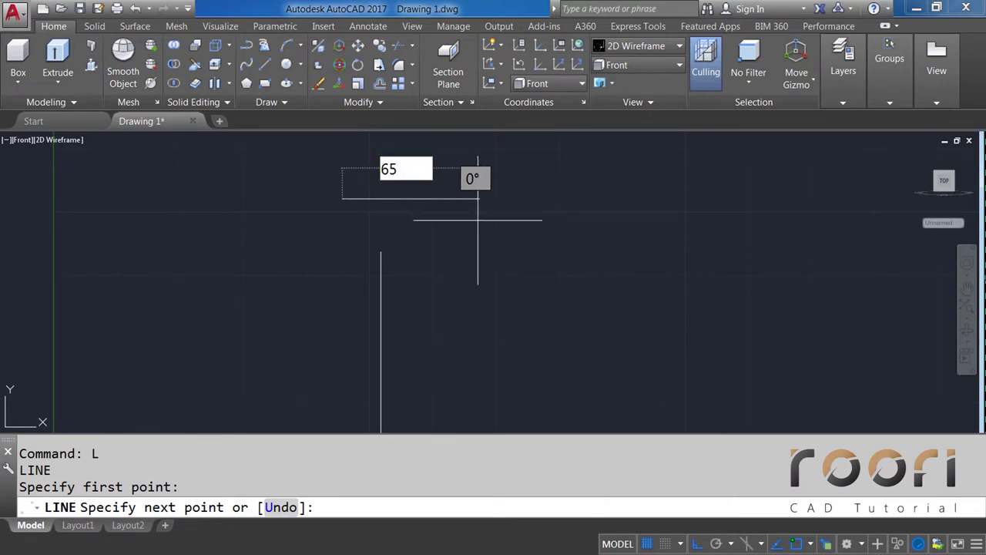
key("Return")
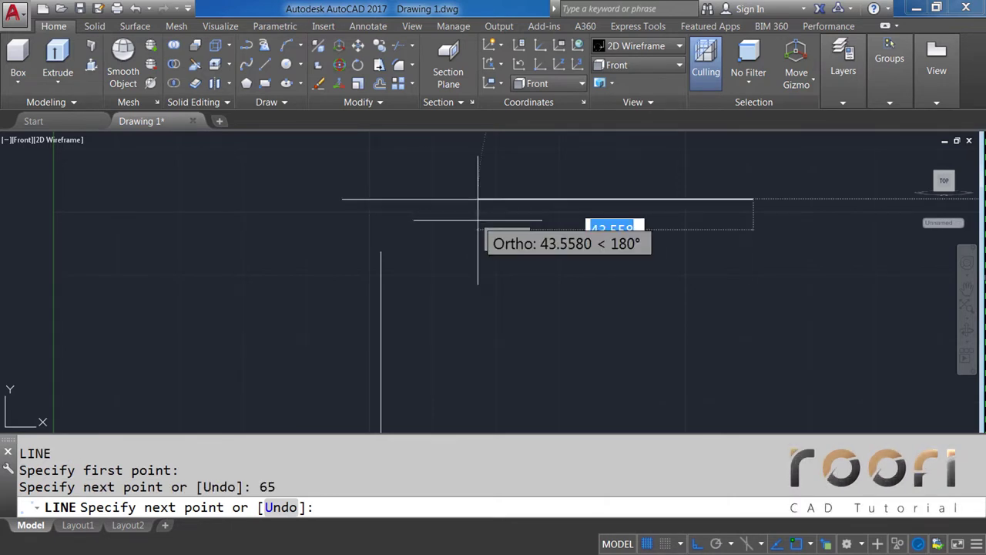
key("Return")
type("M")
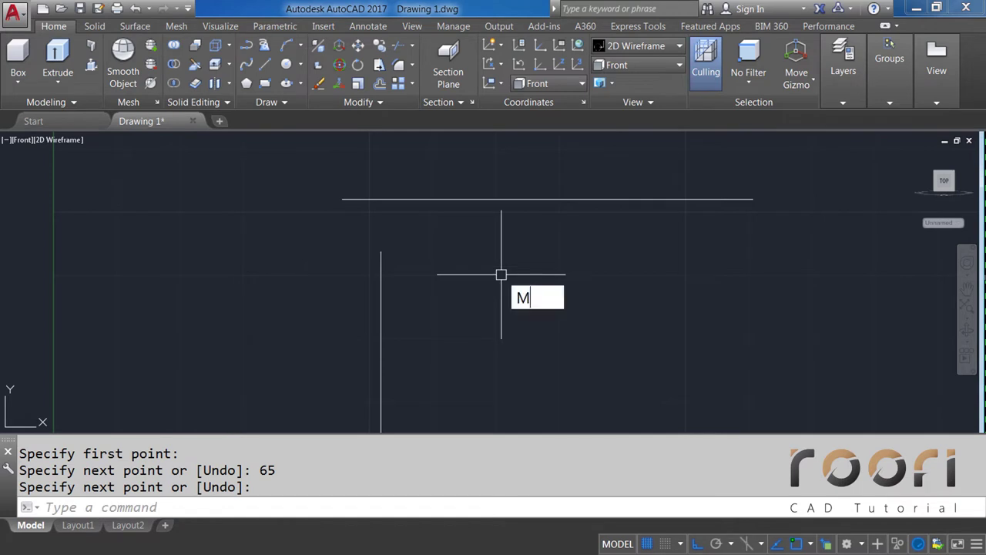
Step: Move the 65-unit line from its midpoint onto the vertical line's top endpoint
key("Return")
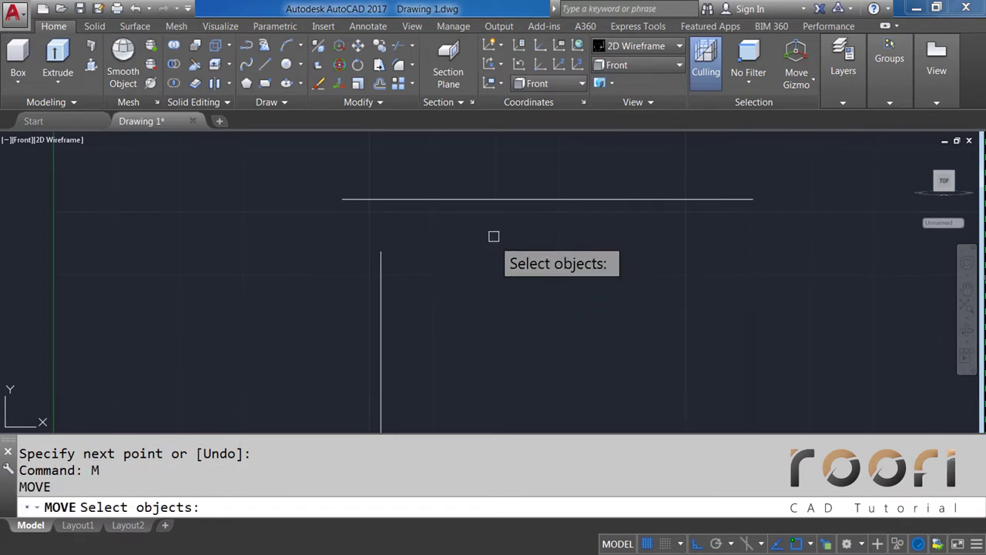
left_click(483, 199)
key("Return")
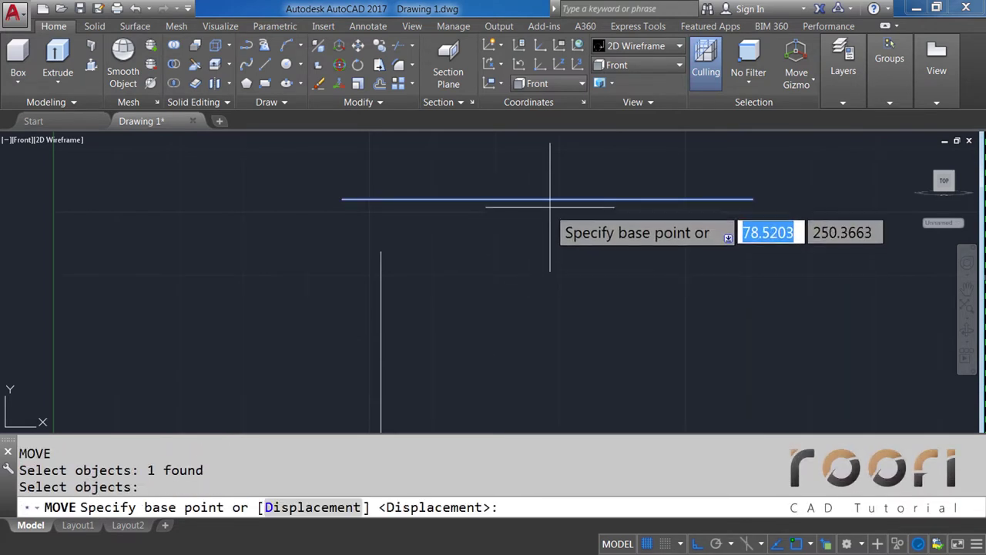
left_click(547, 198)
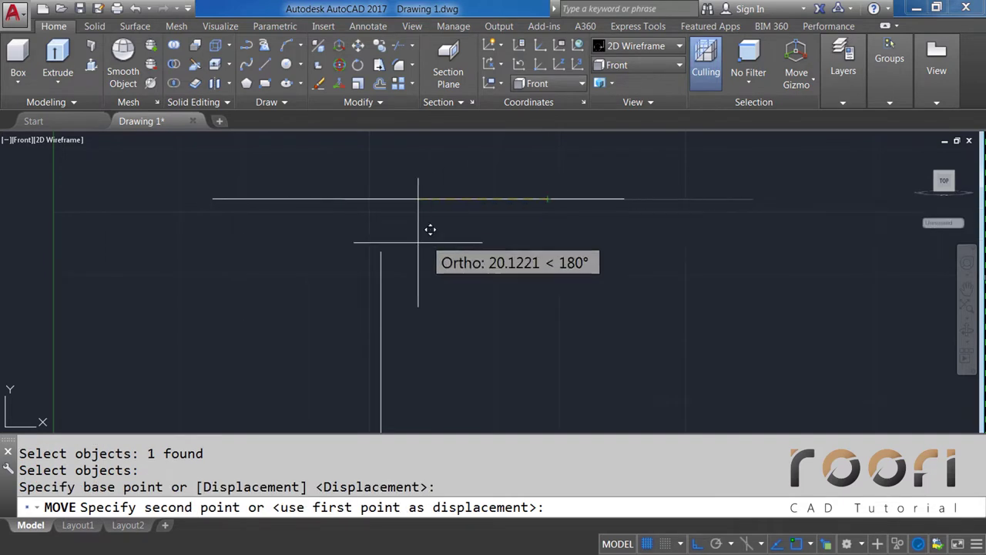
left_click(380, 251)
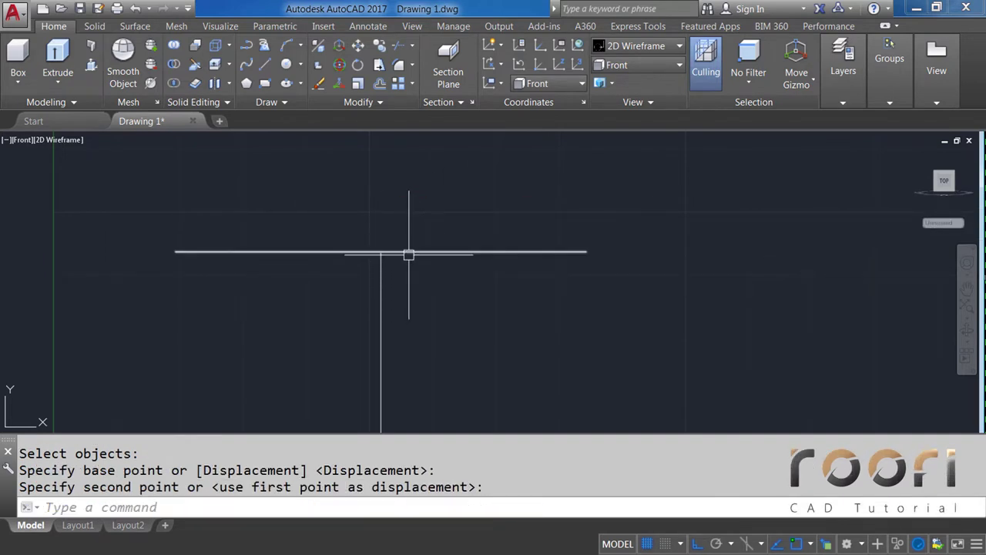
scroll(408, 253, "down", 3)
mouse_move(414, 297)
middle_mouse_down()
mouse_move(424, 266)
mouse_move(402, 236)
middle_mouse_up()
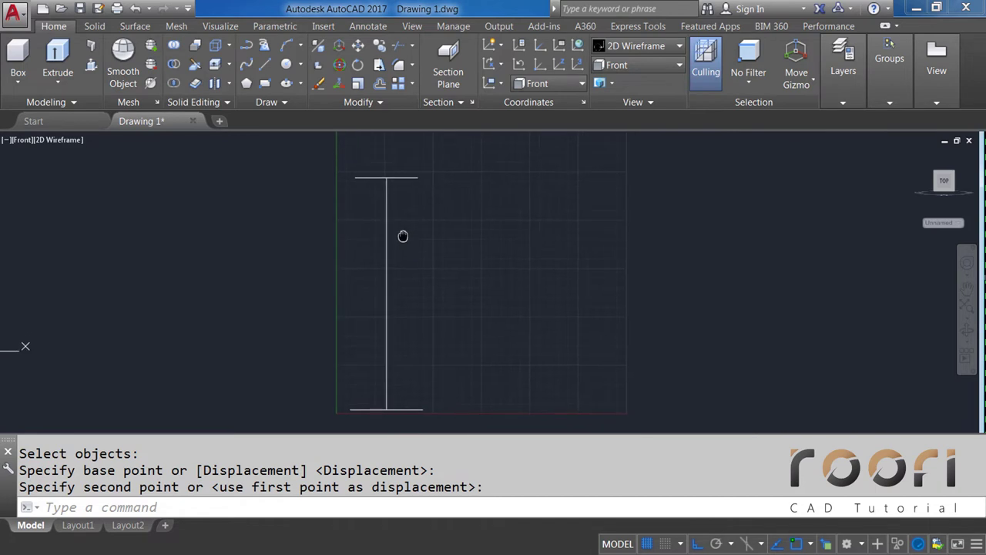
Step: Draw a circle with diameter 95
type("c")
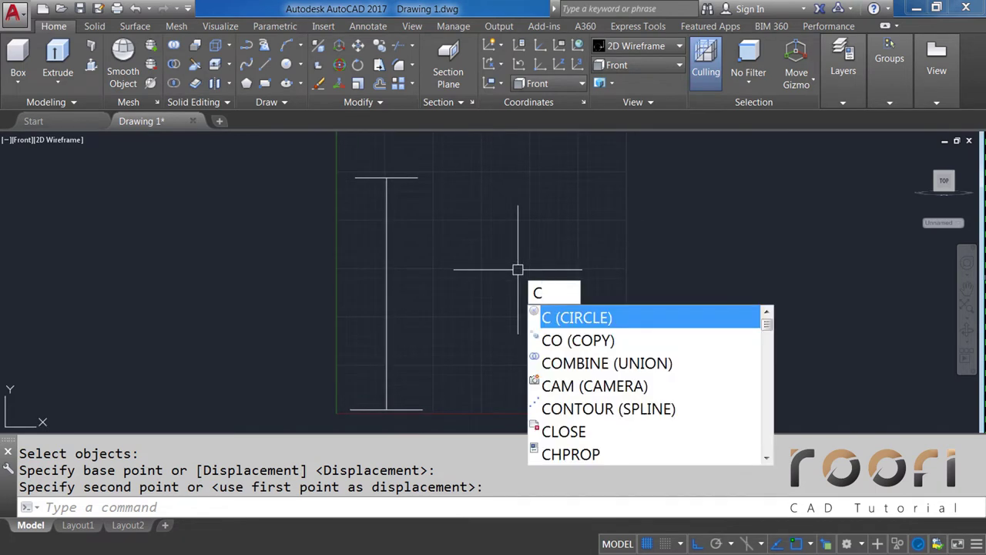
key("Return")
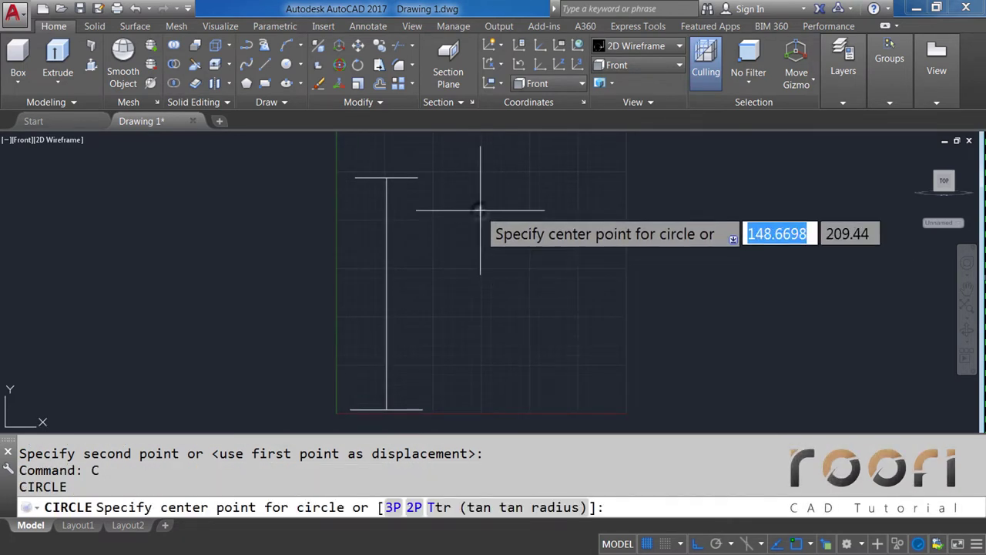
left_click(481, 209)
type("D")
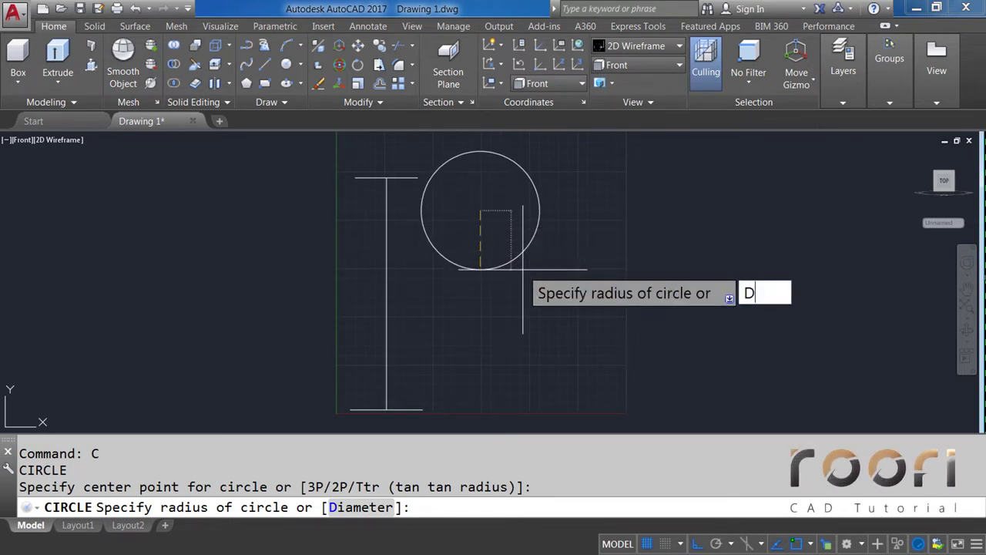
key("Return")
type("95")
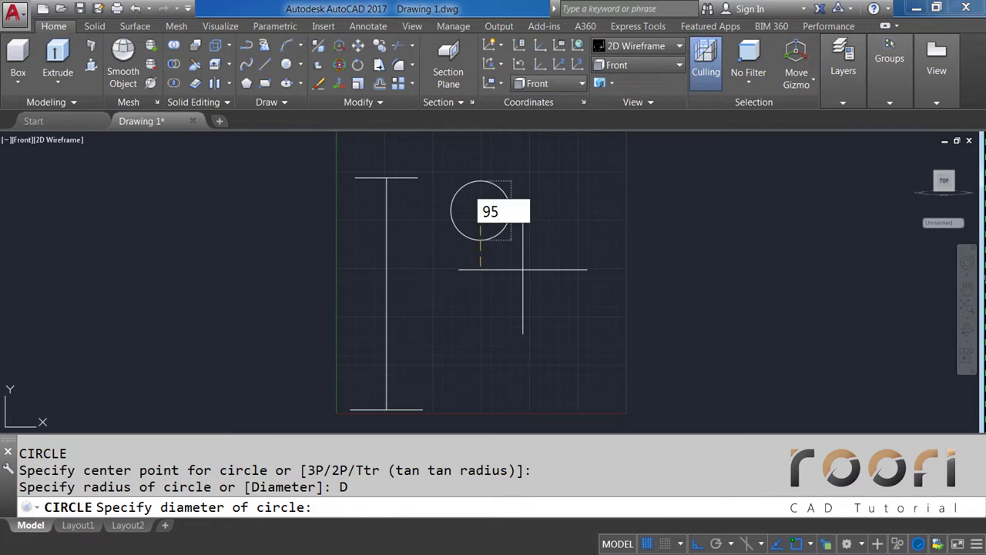
key("Return")
scroll(407, 269, "up", 5)
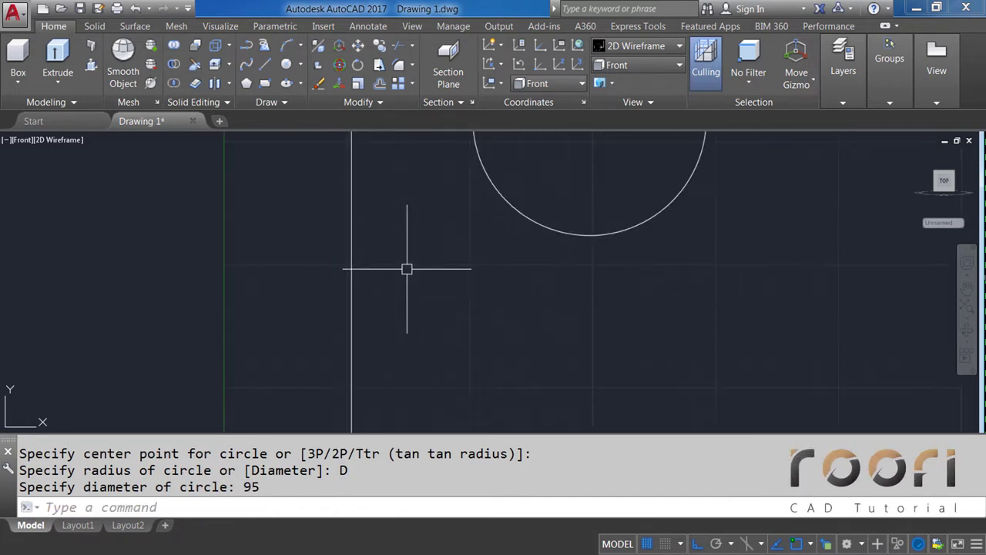
middle_click_drag(407, 269, 446, 273)
Step: Move the circle from its bottom quadrant to the vertical line's midpoint
type("M")
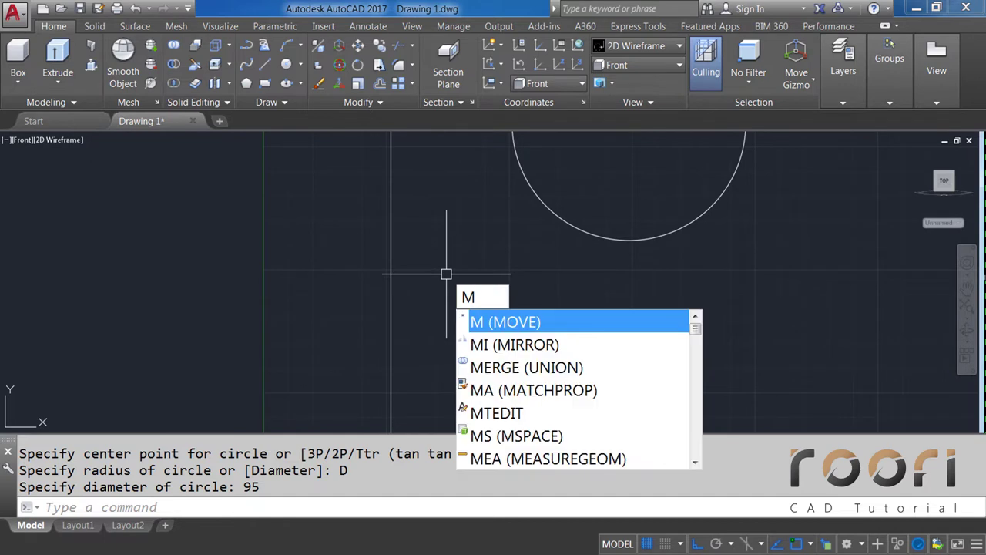
key("Return")
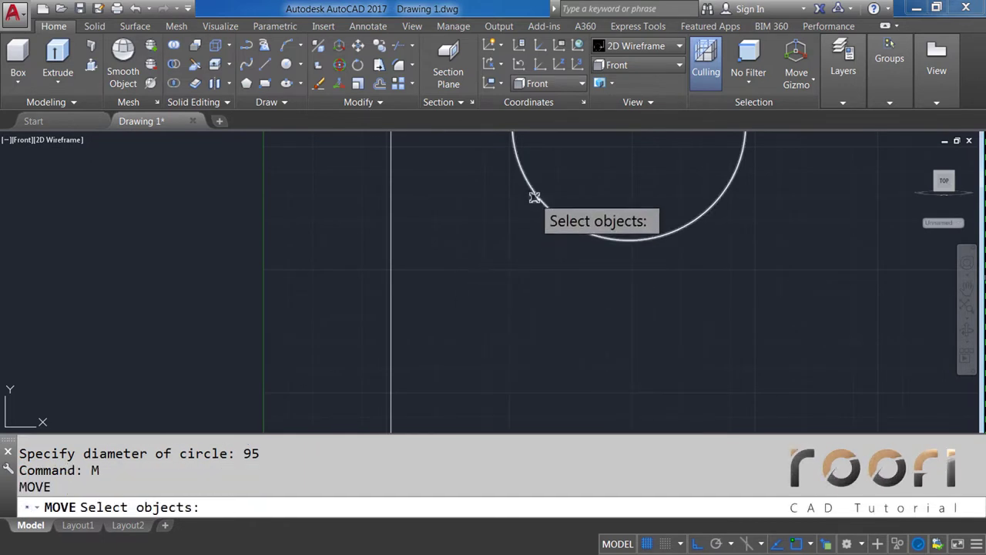
left_click(535, 198)
key("Return")
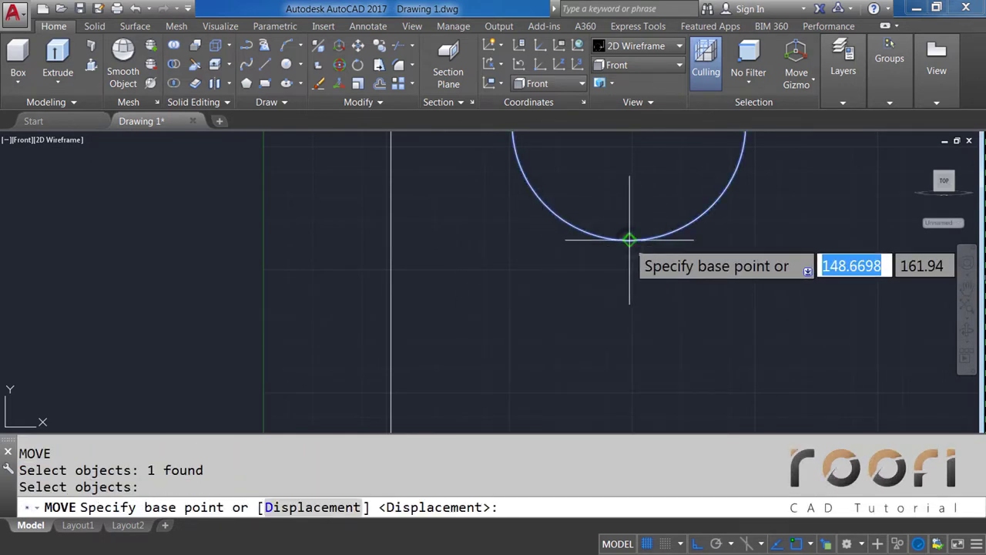
left_click(628, 239)
scroll(620, 235, "down", 2)
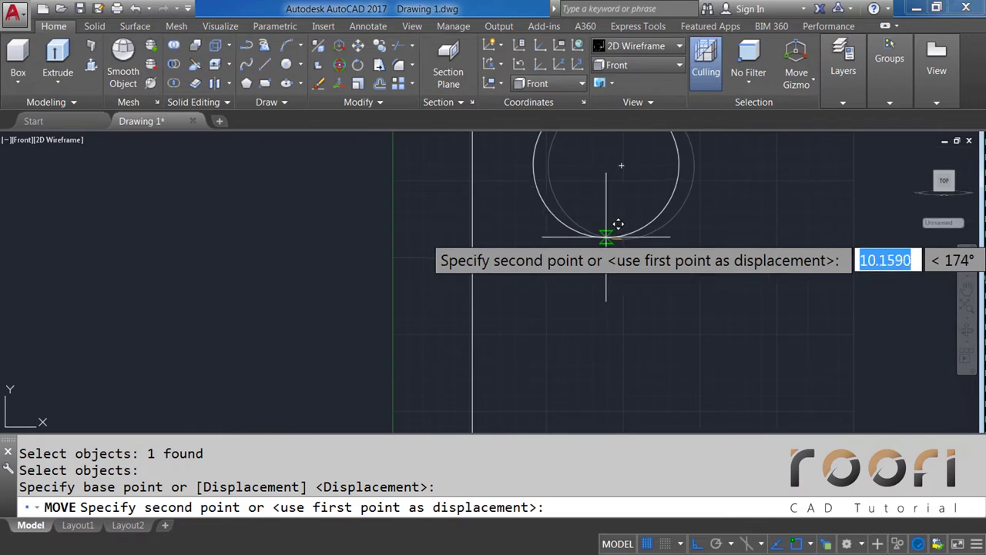
left_click(471, 294)
left_click(471, 294)
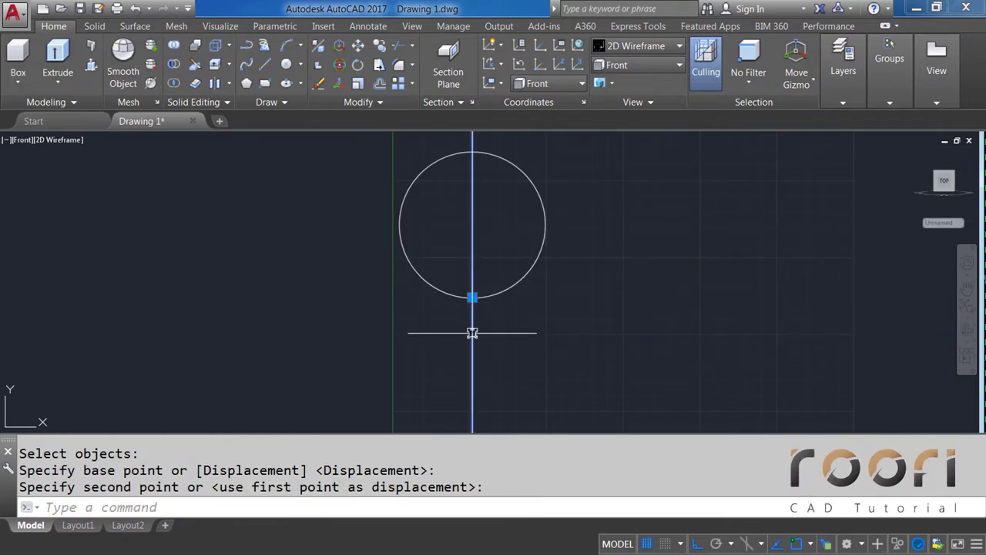
scroll(472, 296, "up", 3)
scroll(499, 324, "down", 6)
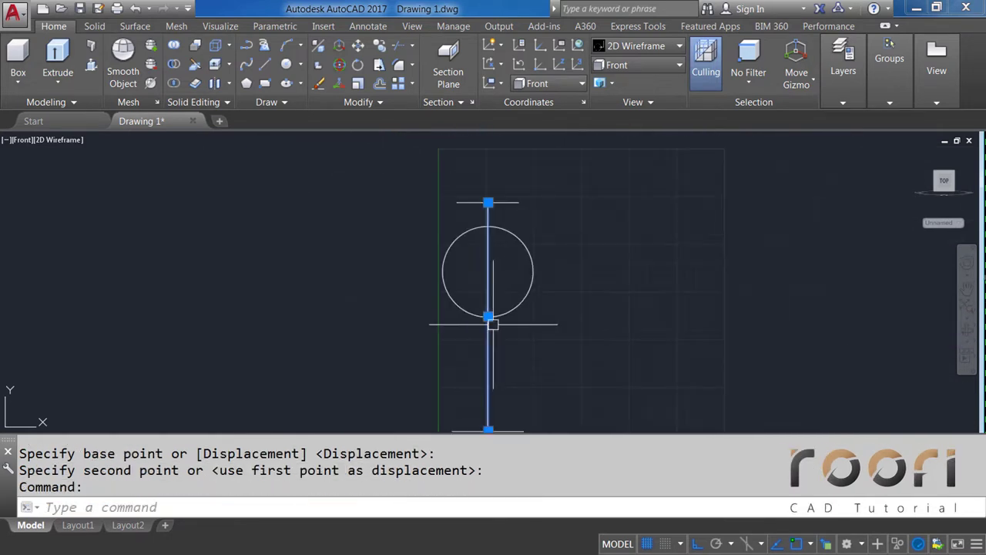
key("Escape")
middle_click_drag(511, 335, 488, 306)
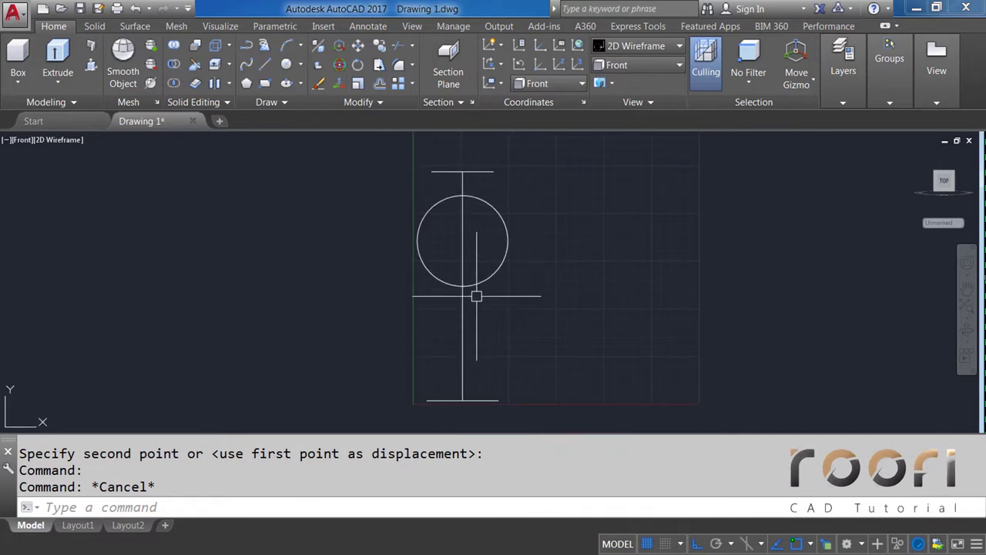
scroll(475, 292, "up", 2)
scroll(475, 294, "up", 2)
scroll(476, 294, "up", 2)
middle_click_drag(475, 294, 463, 290)
type("M")
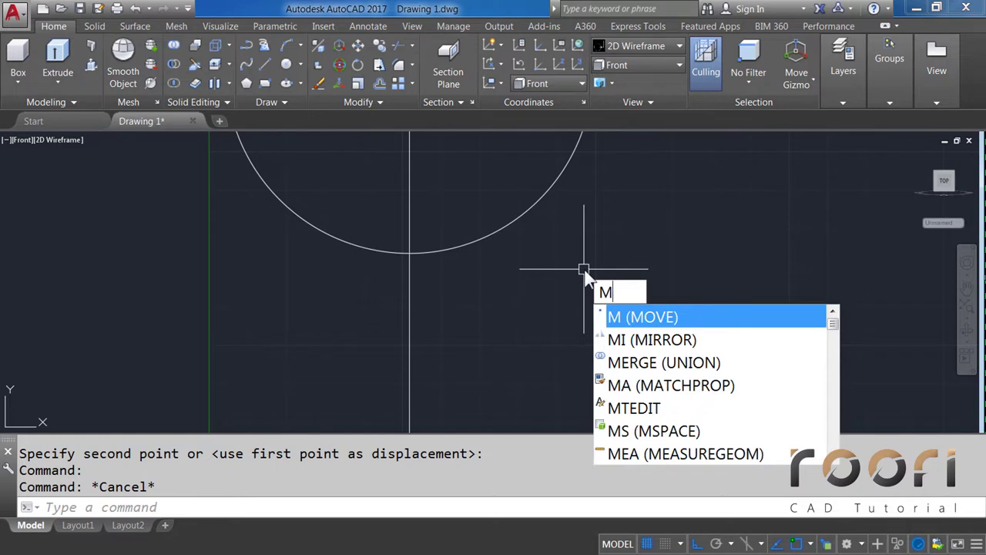
Step: Move the circle 10 units down
key("Return")
left_click(547, 190)
key("Return")
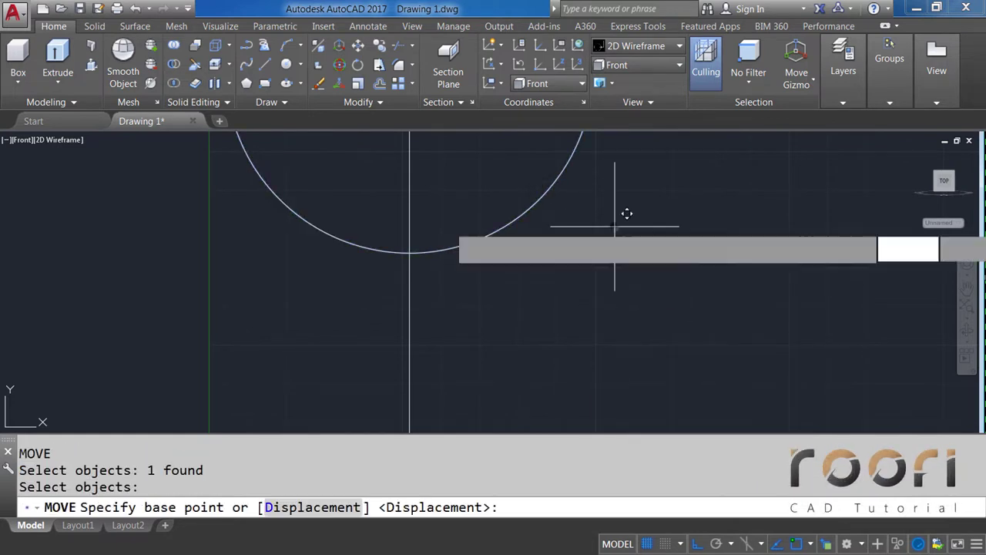
left_click(614, 227)
type("1")
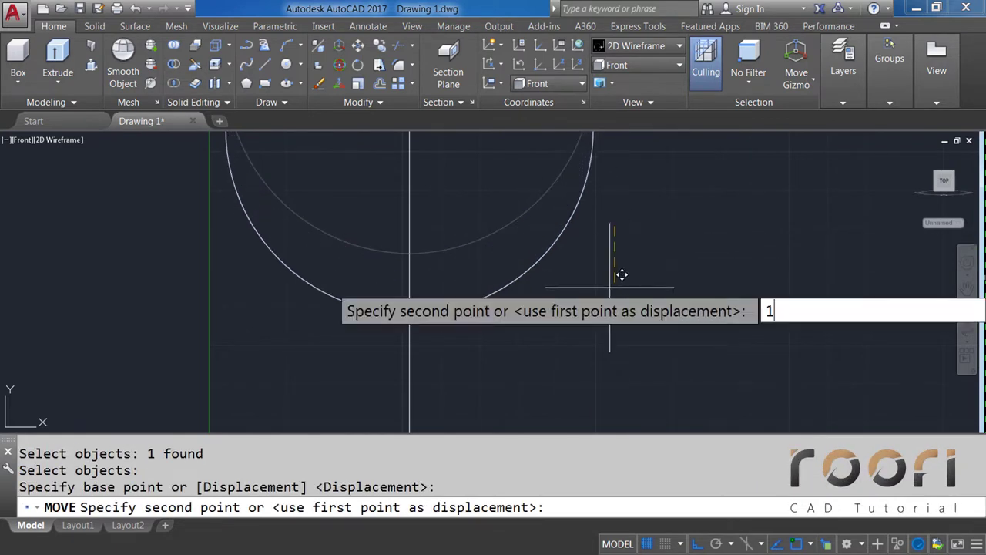
type("0")
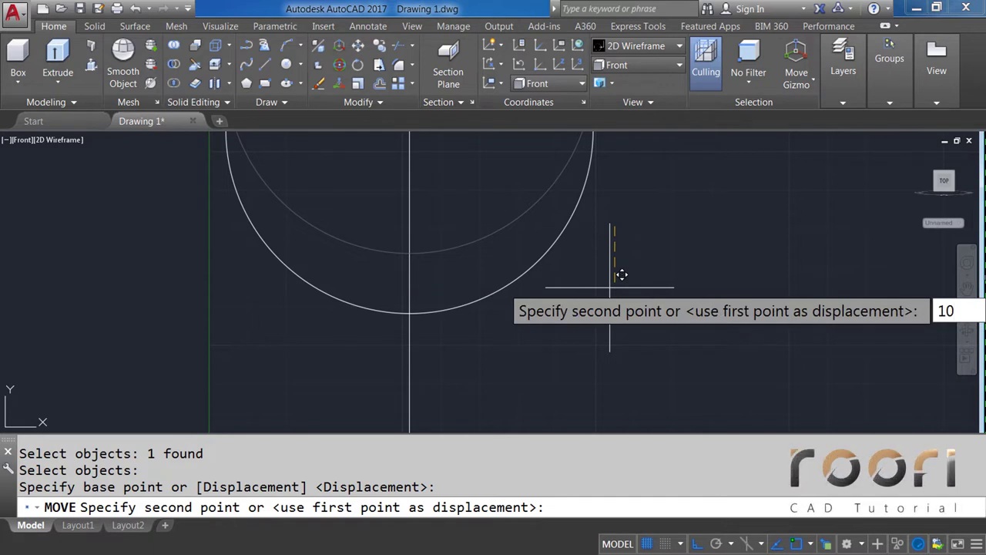
key("Return")
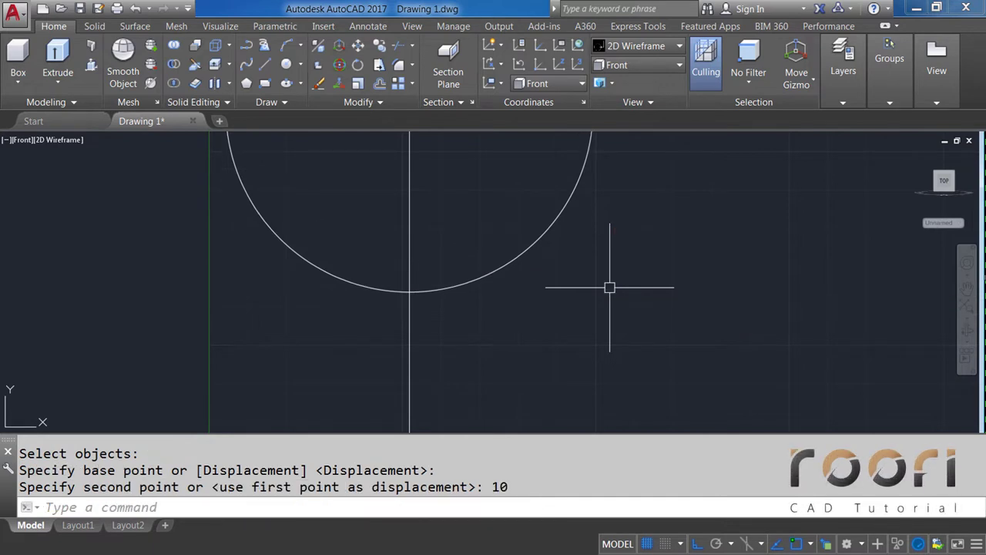
scroll(535, 340, "down", 3)
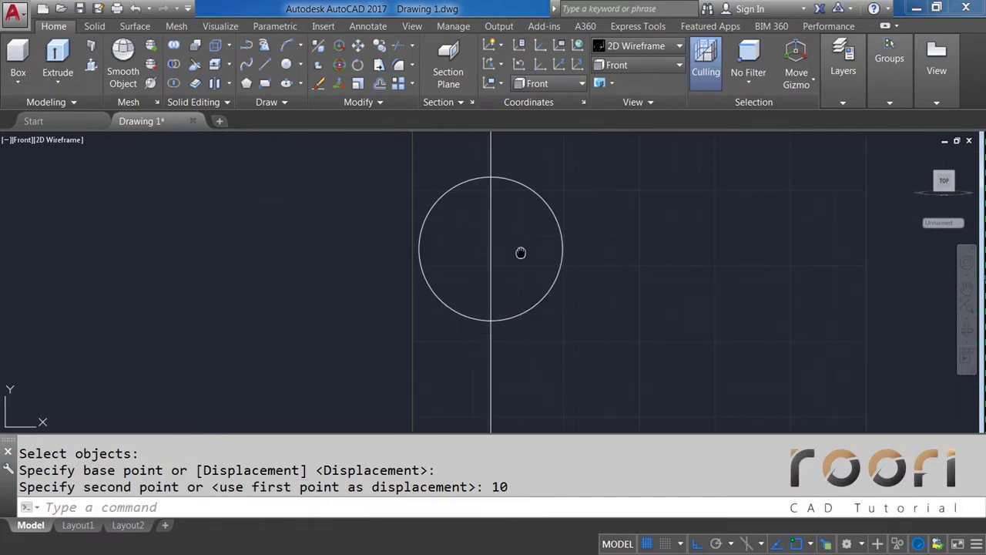
mouse_move(521, 252)
middle_mouse_down()
mouse_move(495, 304)
mouse_move(456, 304)
middle_mouse_up()
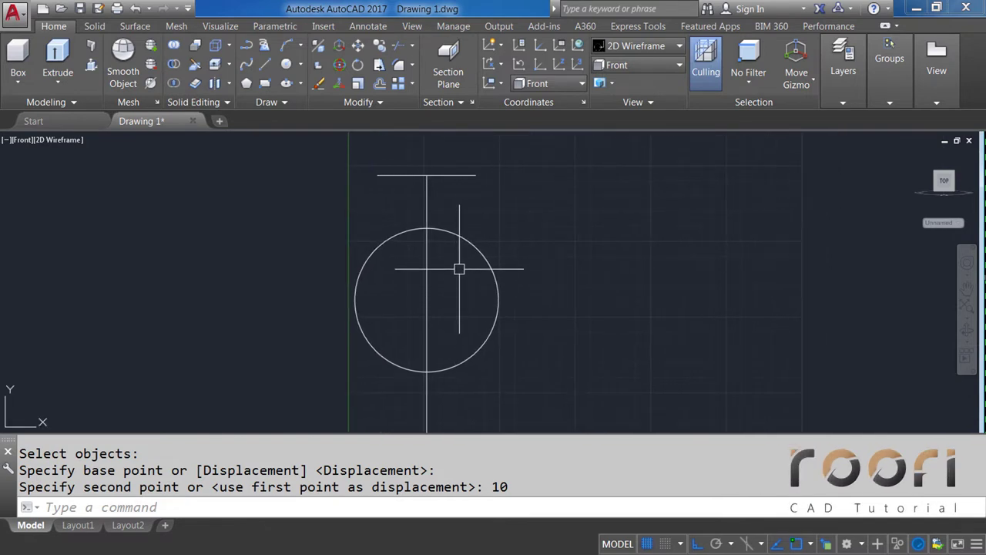
Step: Draw a Start-End-Direction arc from the circle's right quadrant to the top line's end, tangent upward
left_click(302, 46)
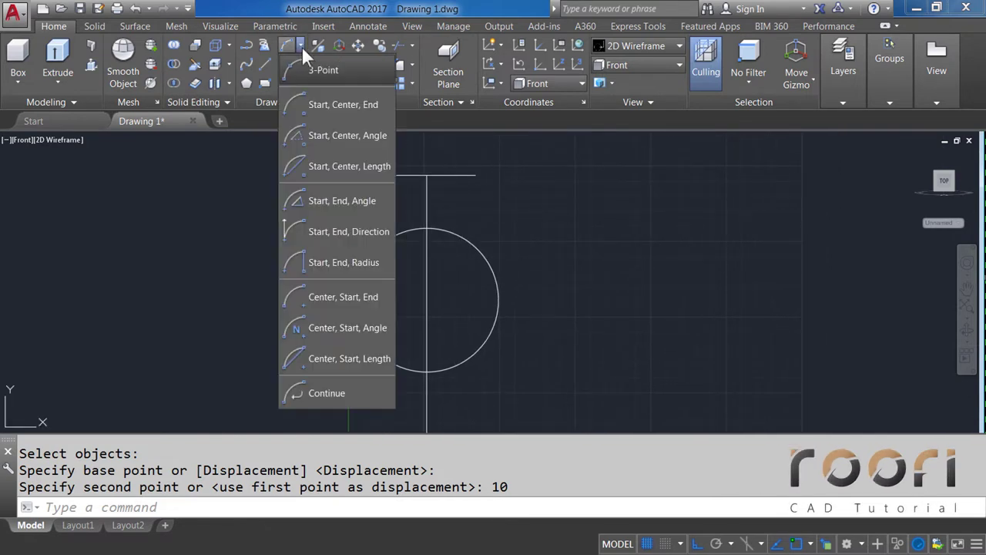
left_click(331, 231)
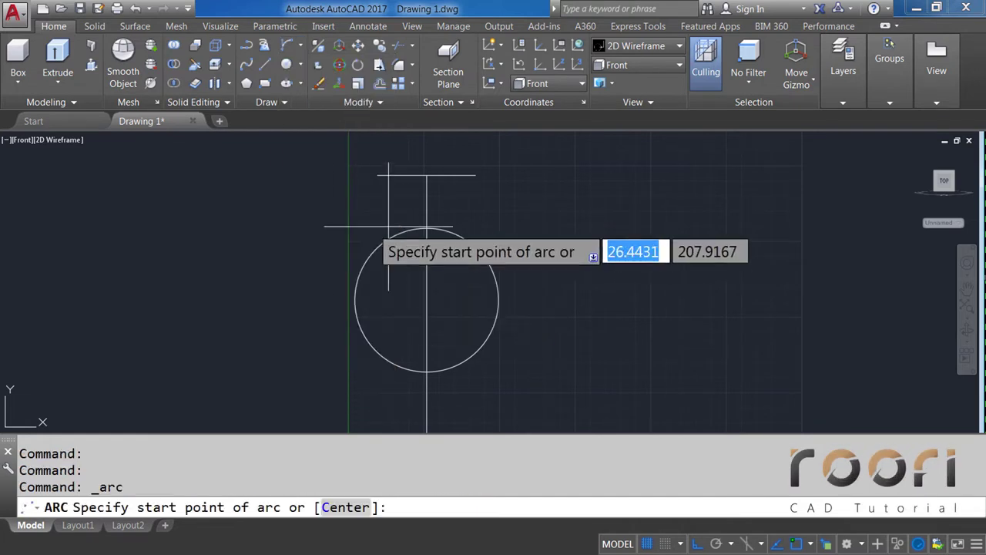
scroll(485, 216, "up", 2)
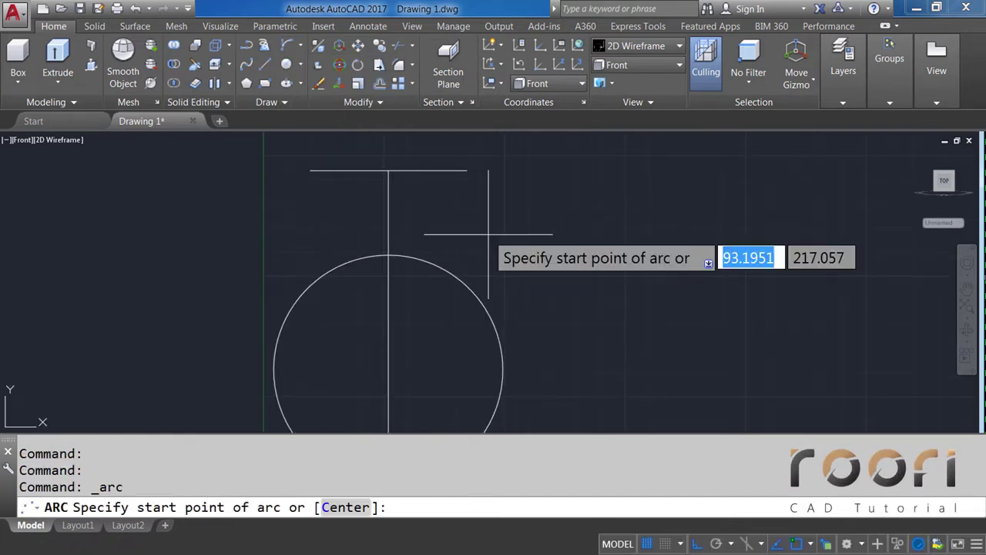
left_click(503, 370)
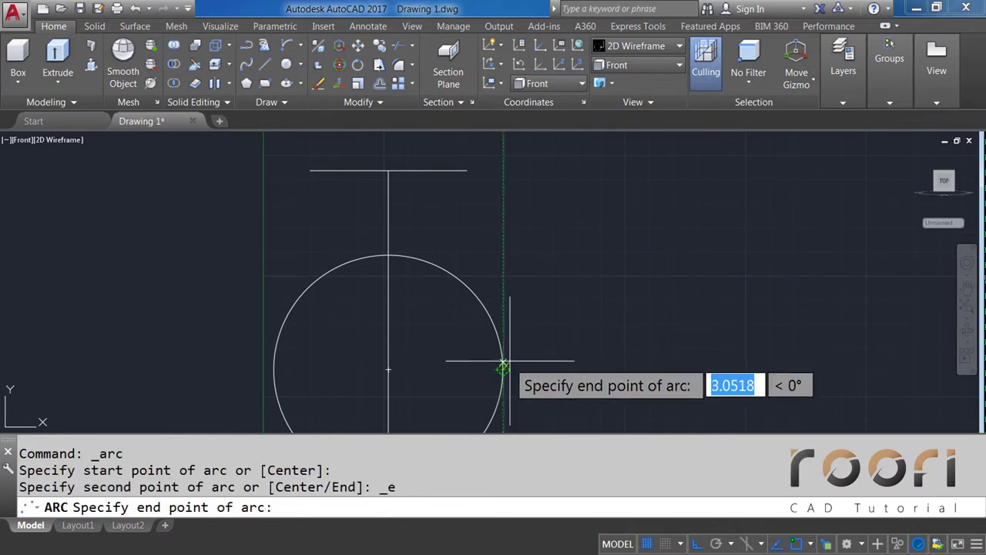
left_click(467, 171)
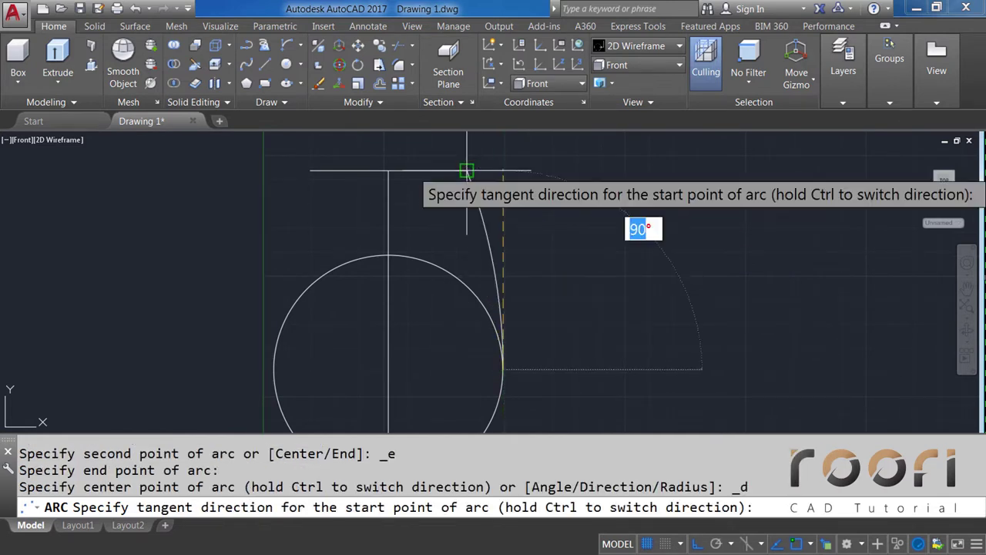
left_click(504, 143)
scroll(530, 196, "down", 2)
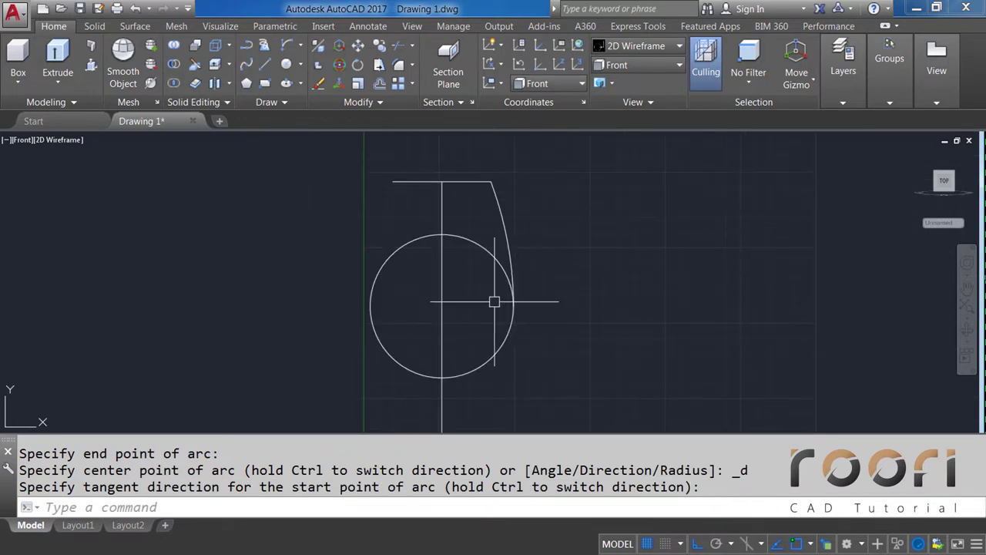
middle_click_drag(494, 302, 533, 296)
type("TR")
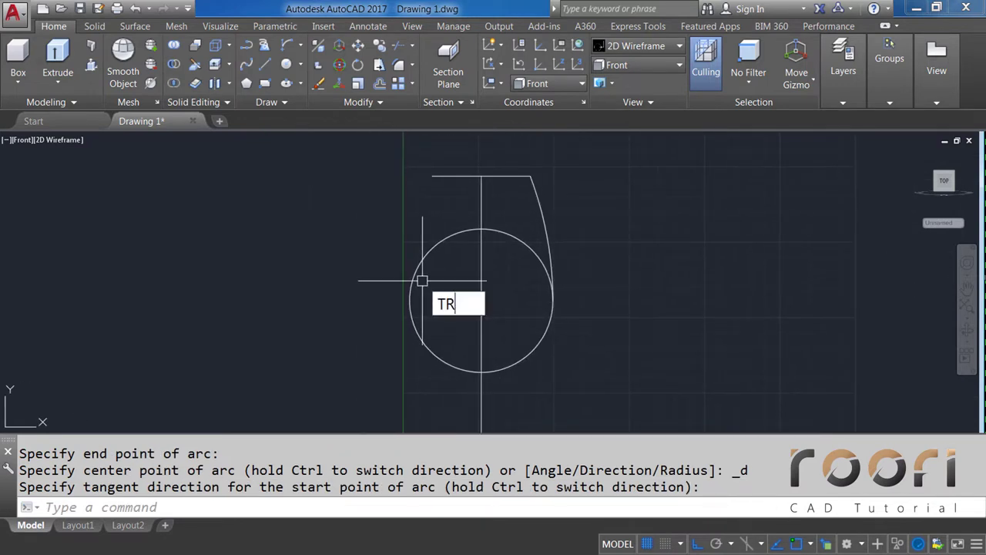
Step: Trim away the circle's left half and delete the top horizontal line
key("Return")
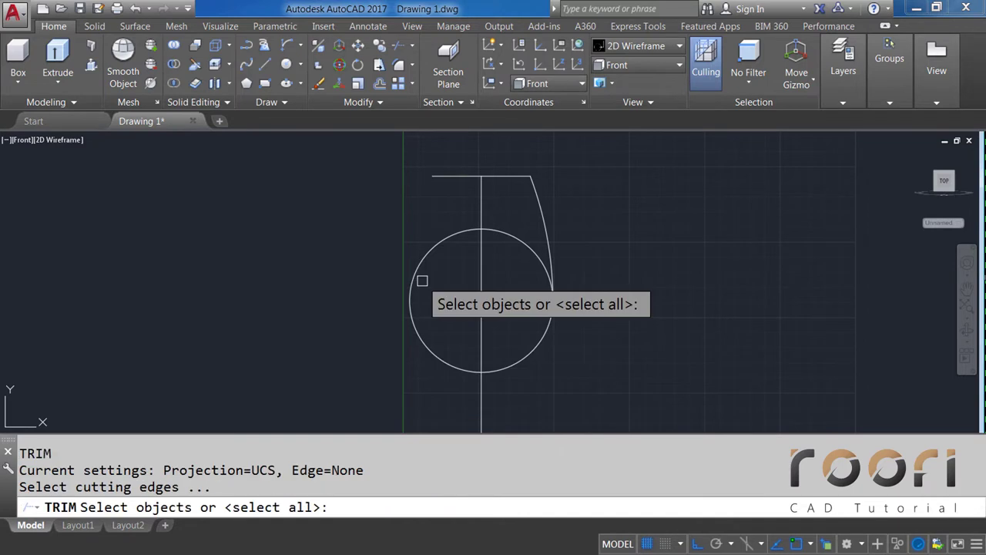
key("Return")
left_click(415, 272)
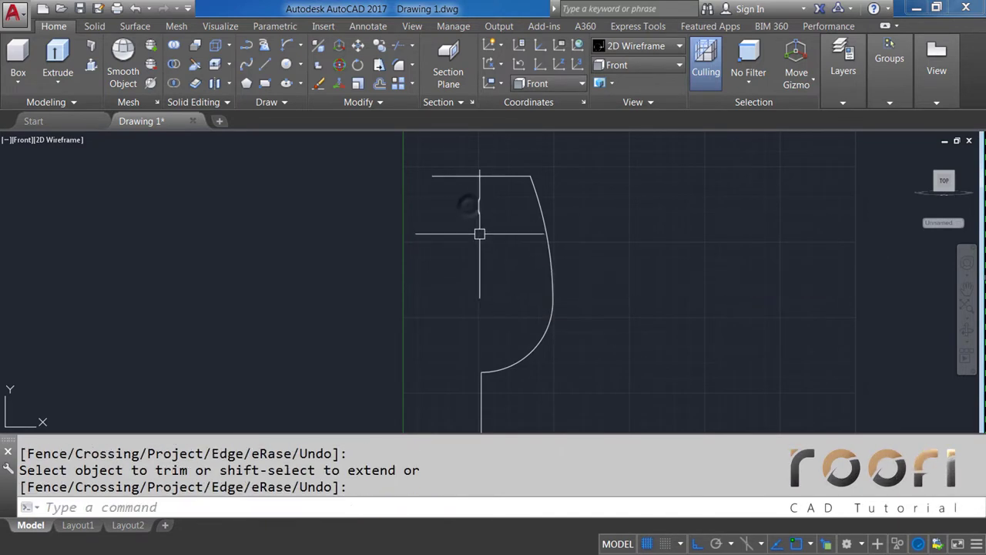
left_click(467, 205)
left_click(459, 173)
key("Delete")
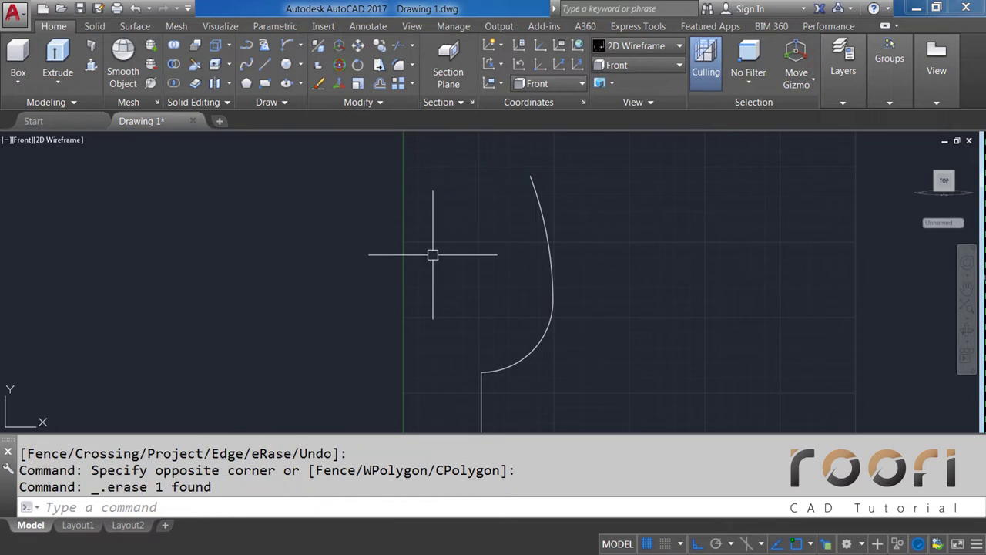
scroll(433, 255, "down", 2)
mouse_move(433, 255)
middle_mouse_down()
mouse_move(452, 319)
mouse_move(449, 276)
middle_mouse_up()
scroll(449, 276, "up", 2)
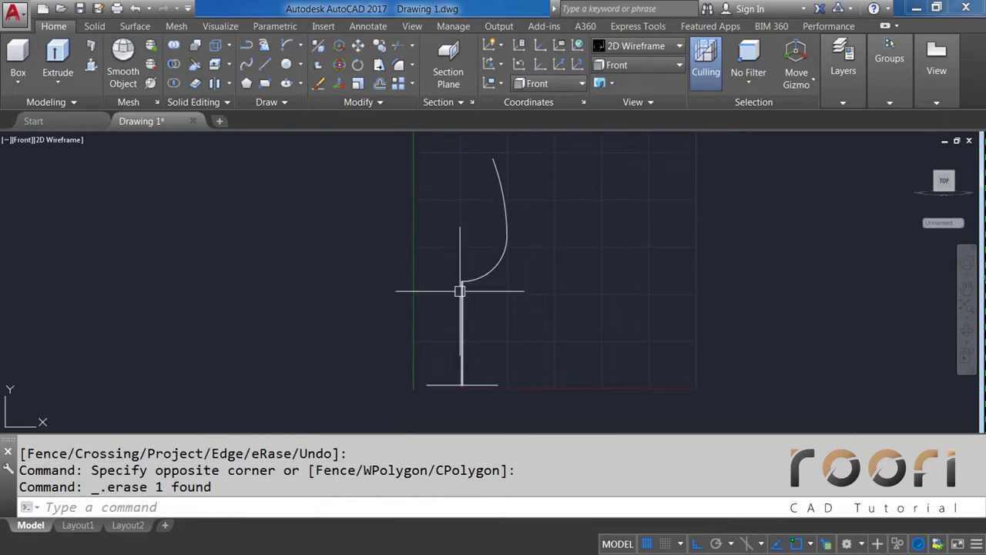
scroll(456, 282, "up", 2)
scroll(457, 282, "up", 2)
type("L")
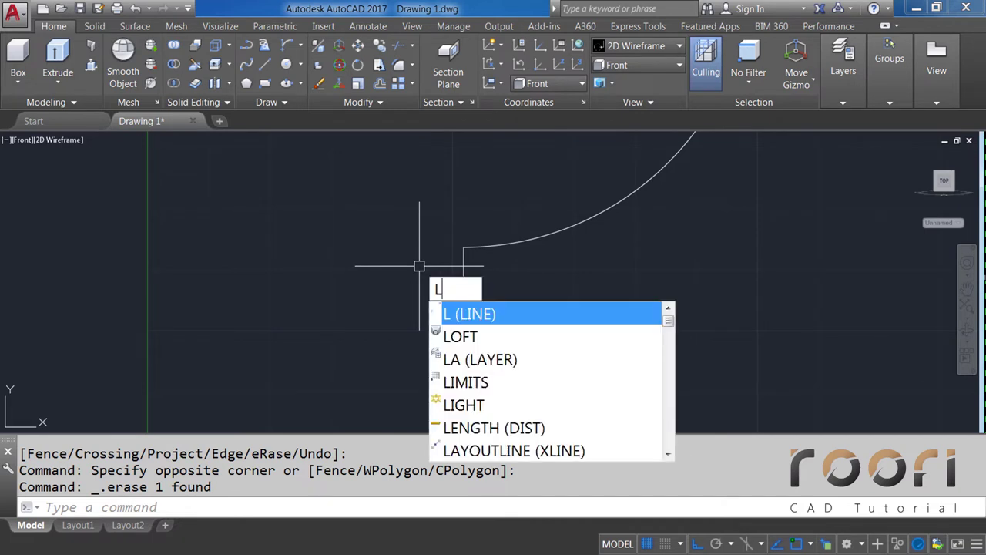
Step: Draw a short helper line left from the arc's lower end and move it 10 units down
key("Return")
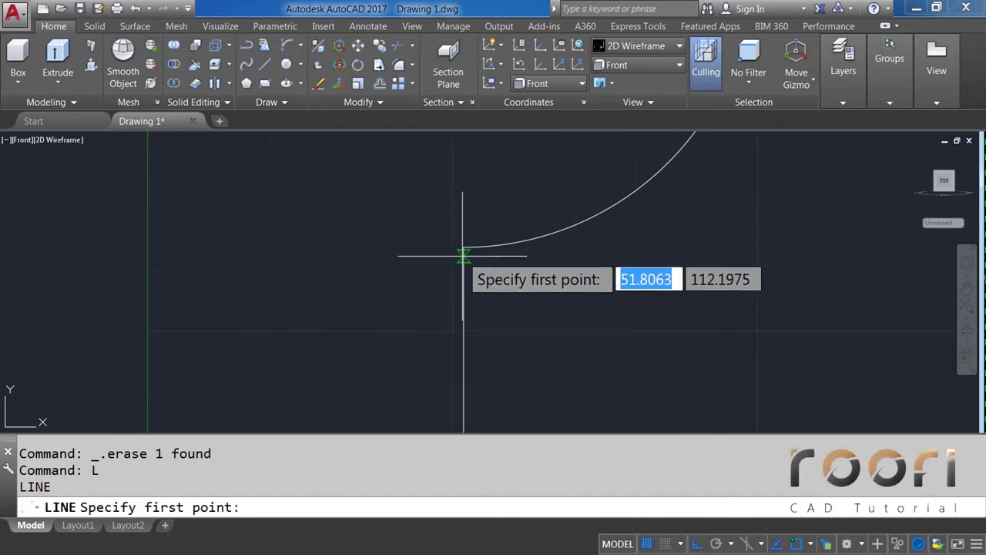
left_click(464, 255)
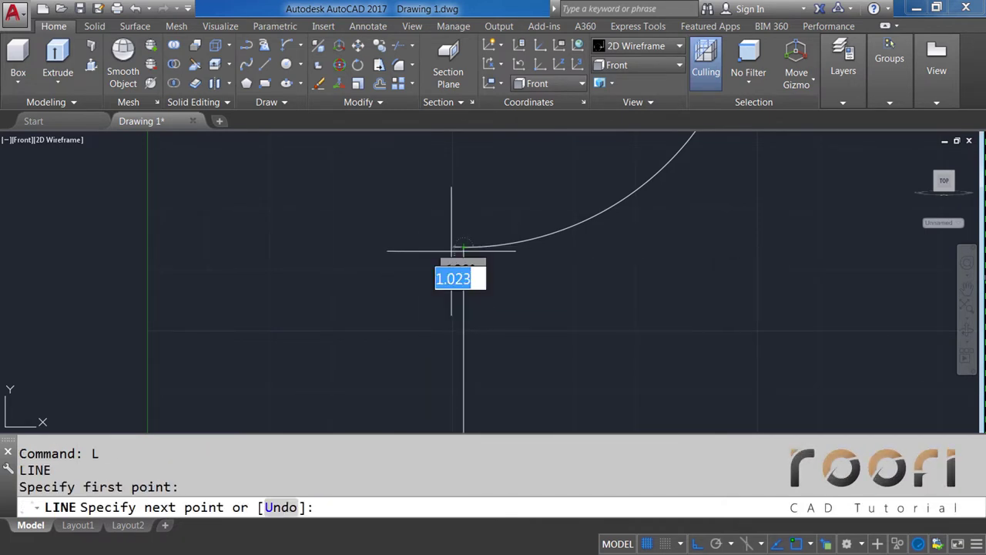
left_click(392, 257)
key("Return")
type("M")
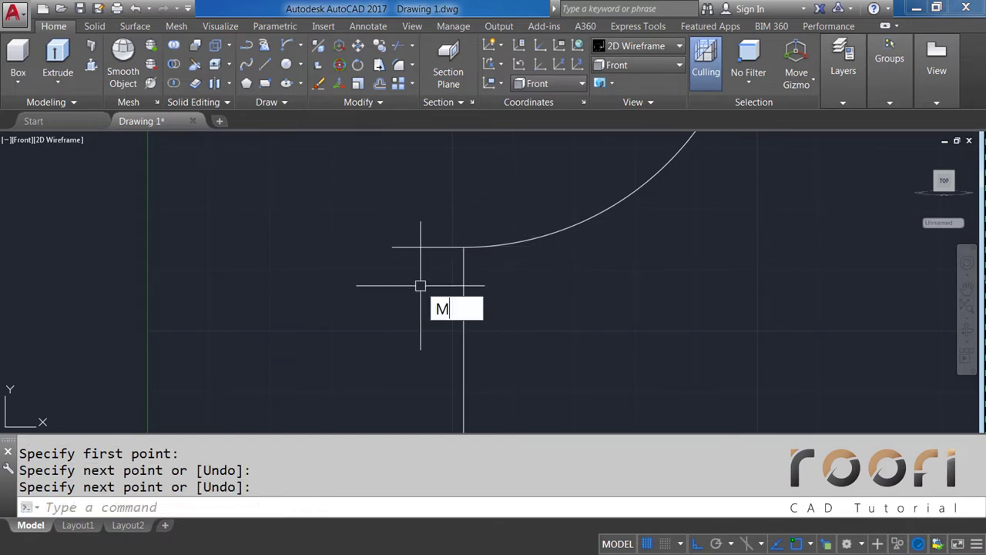
key("Return")
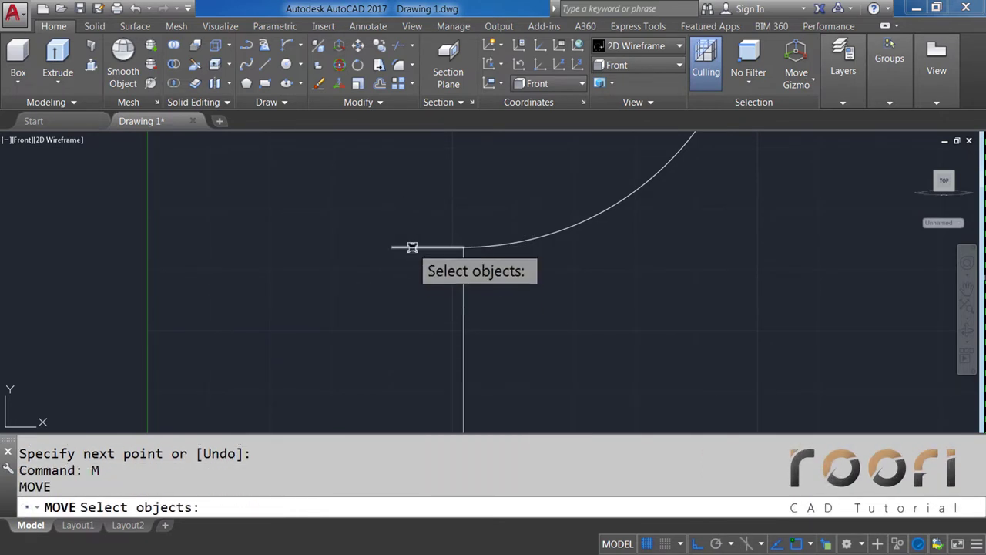
left_click(412, 247)
key("Return")
left_click(359, 286)
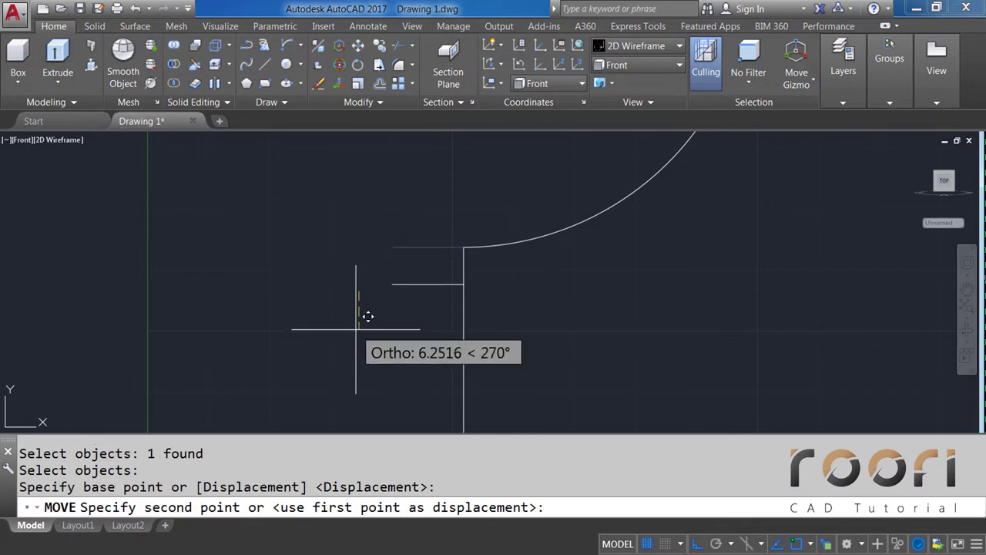
type("10")
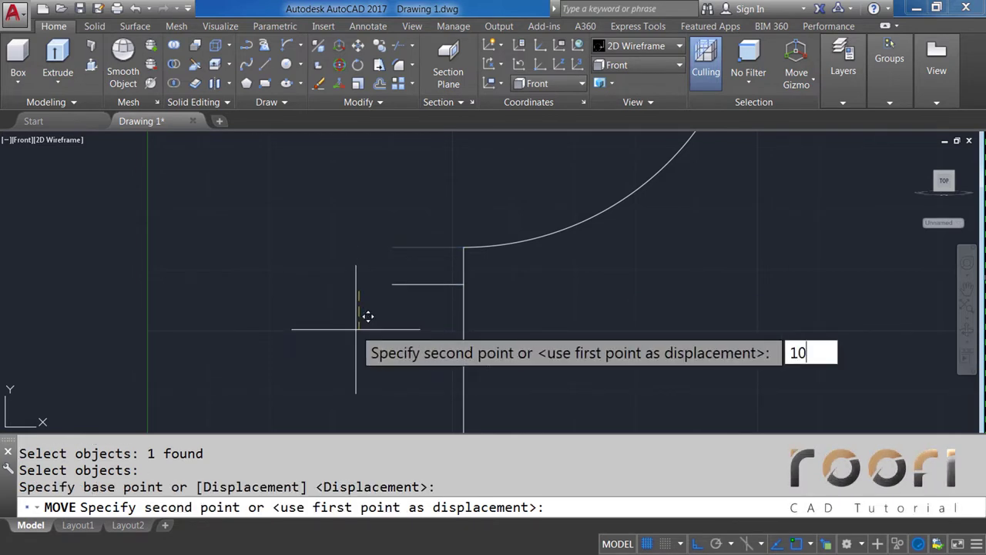
key("Return")
type("TR")
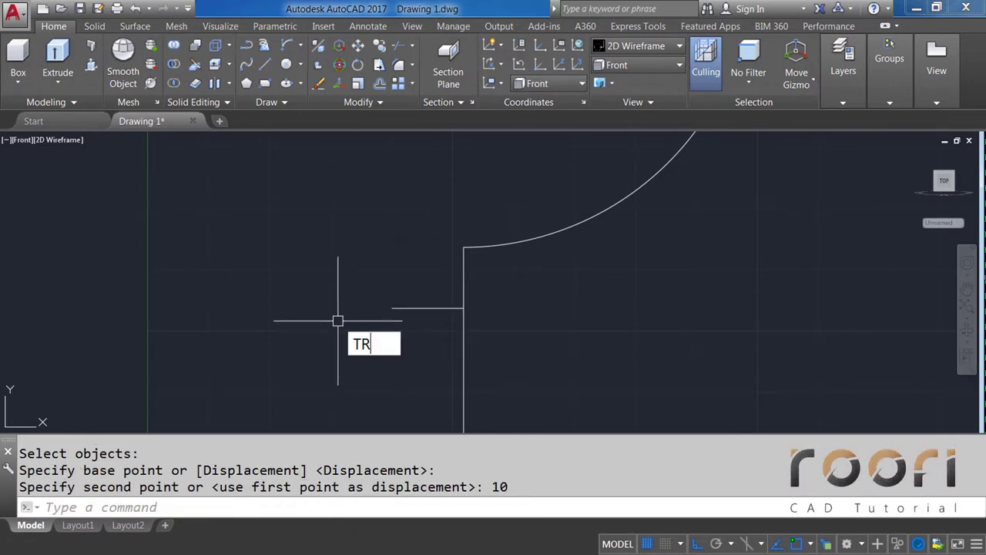
Step: Trim the stem above the helper line, then delete the helper line
key("Return")
key("Return")
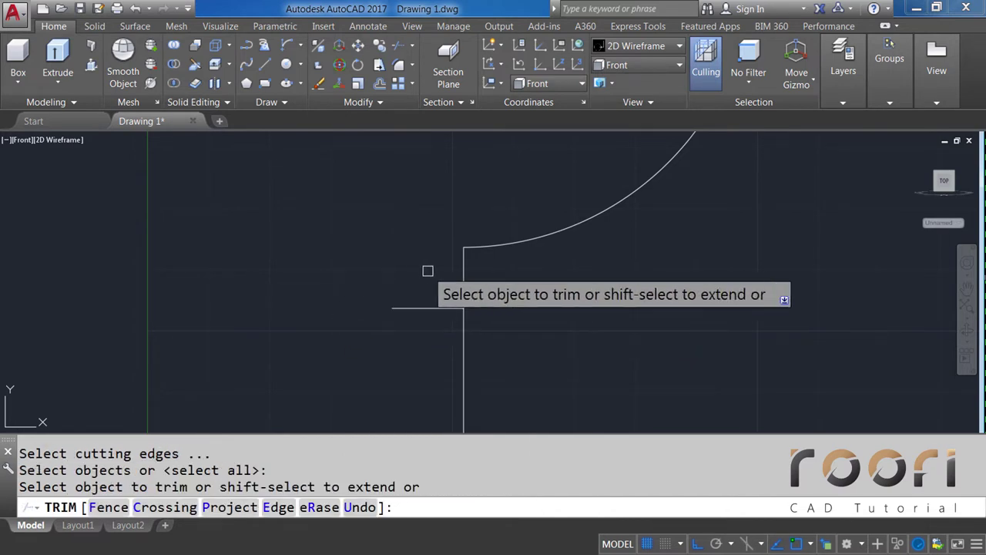
key("Return")
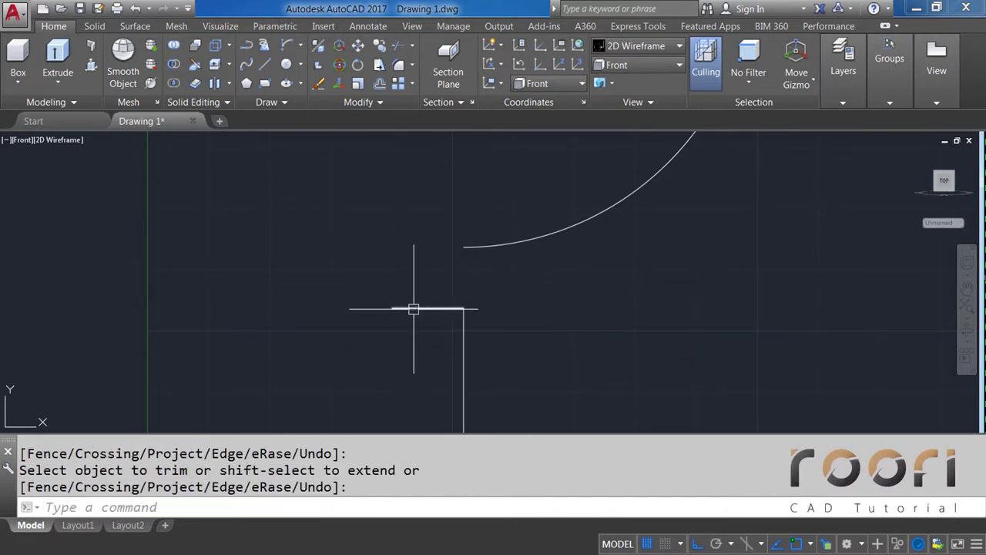
left_click(414, 309)
key("Delete")
scroll(362, 285, "down", 2)
scroll(367, 345, "down", 4)
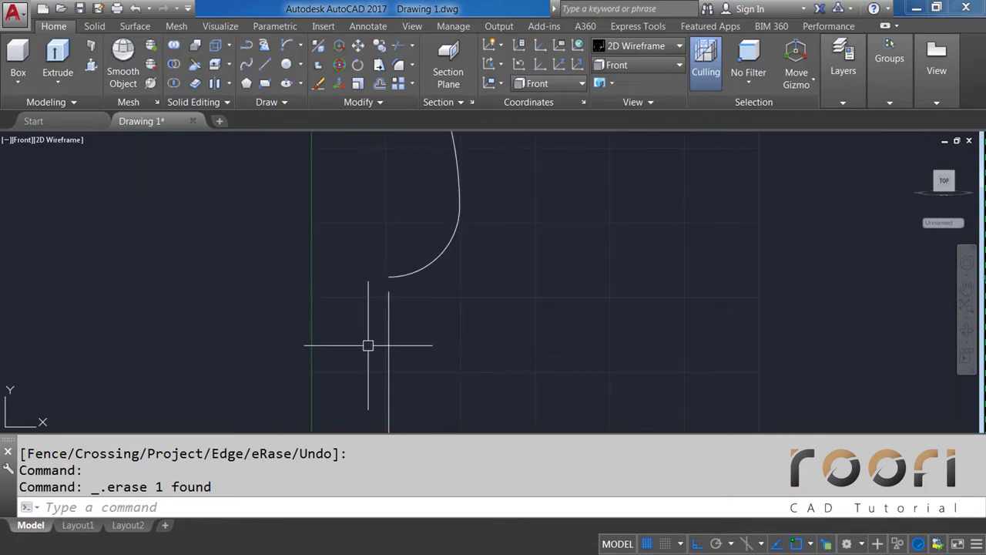
middle_click_drag(368, 345, 457, 205)
scroll(486, 288, "up", 5)
type("O")
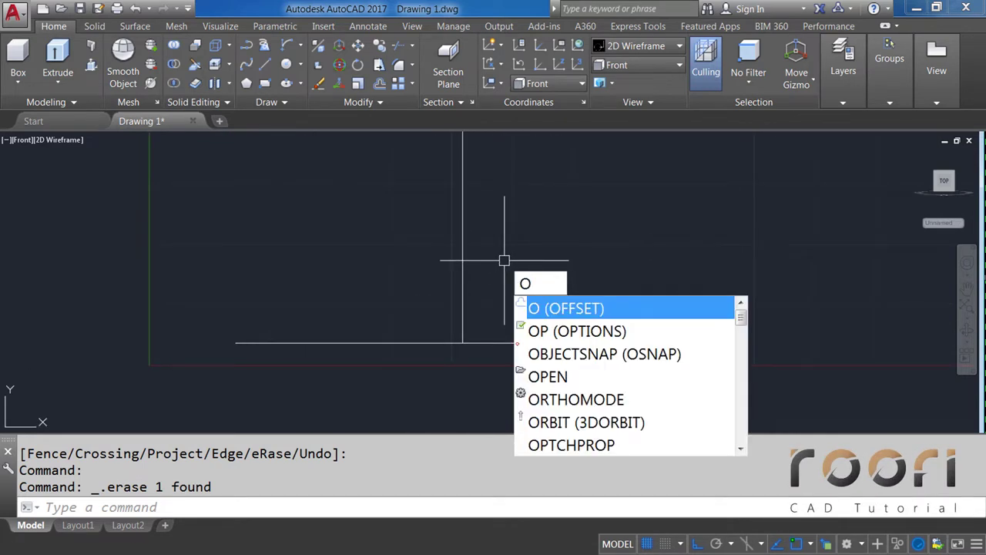
Step: Offset the base line 12 units upward and trim the stem between the two lines
key("Return")
type("12")
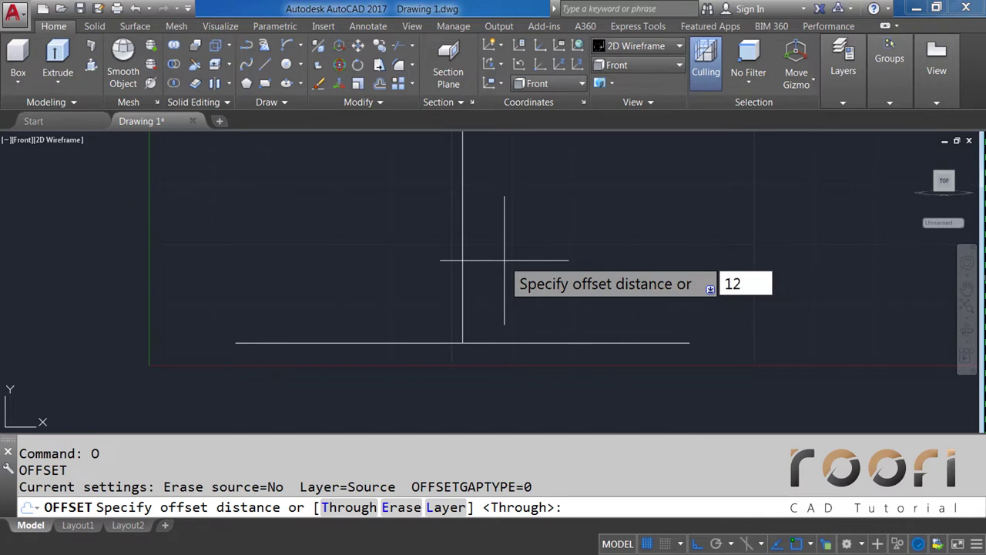
key("Return")
left_click(505, 342)
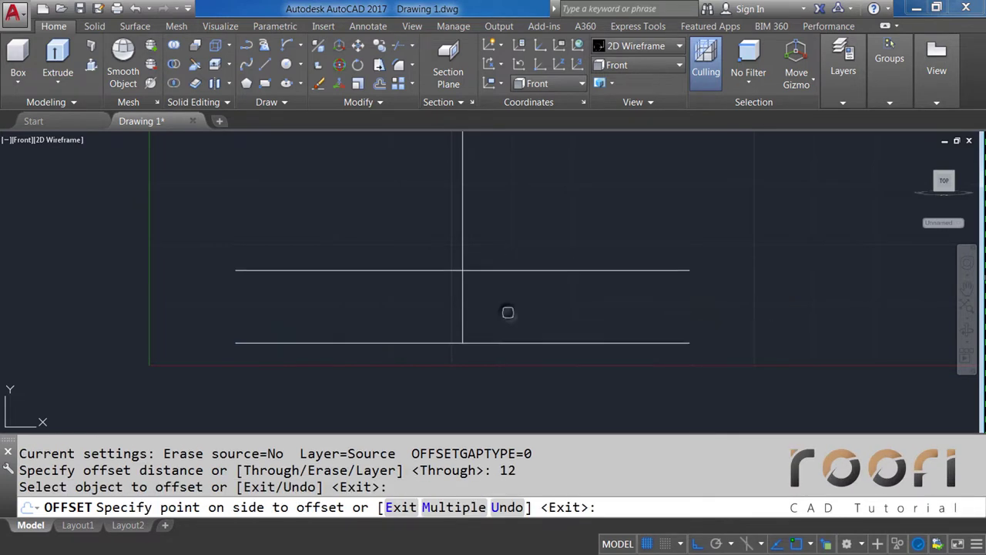
left_click(508, 312)
type("TR")
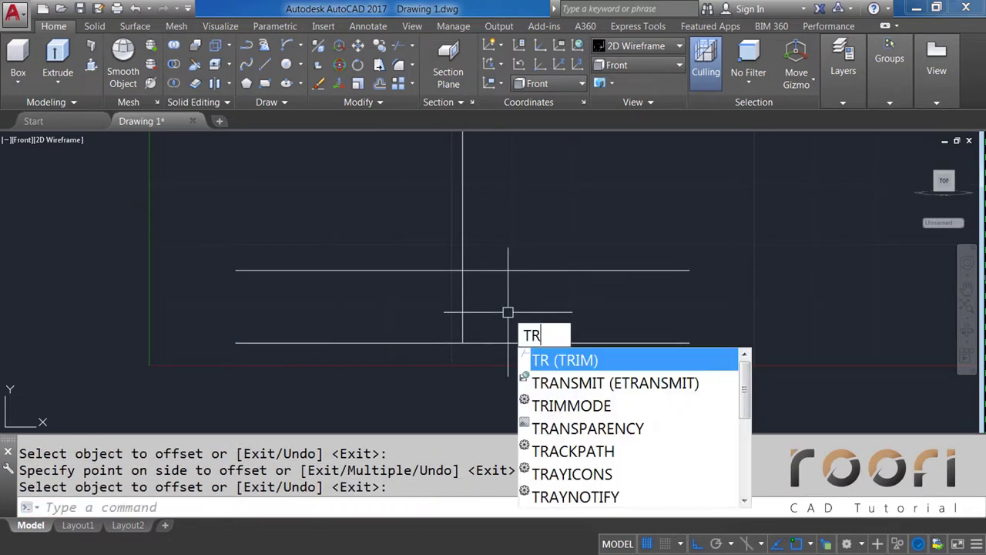
key("Return")
key("Return")
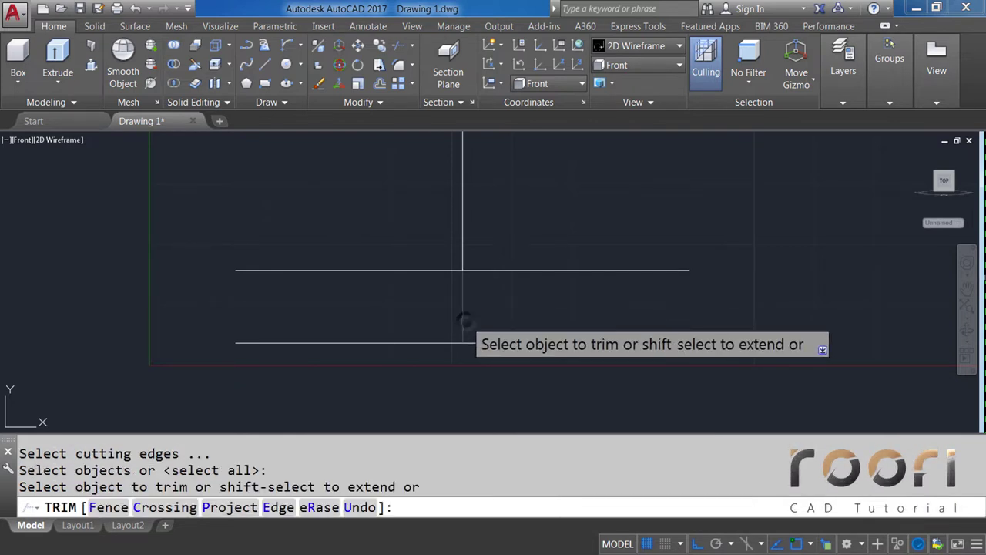
left_click(463, 323)
key("Return")
Step: Delete the offset upper horizontal line
left_click(565, 308)
left_click(545, 250)
key("Delete")
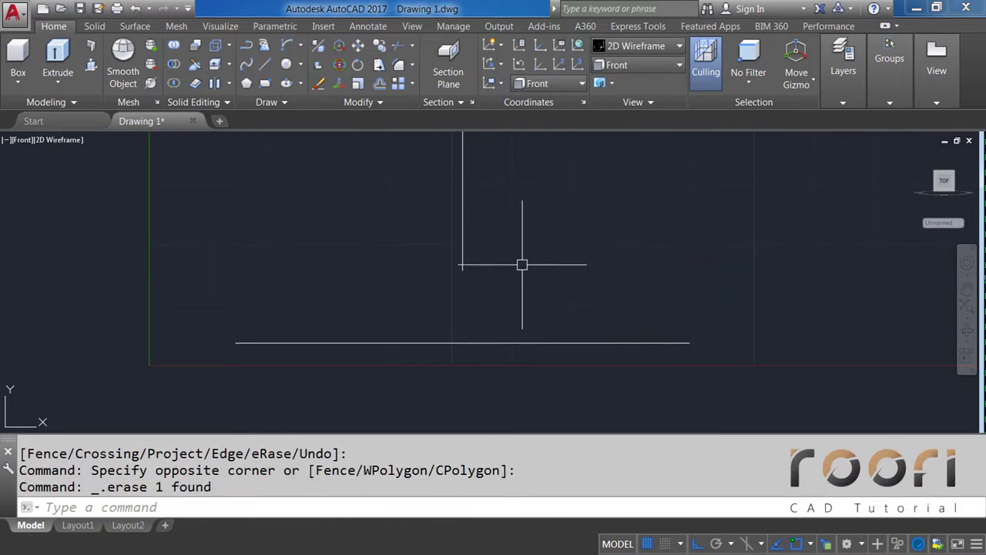
scroll(462, 320, "down", 5)
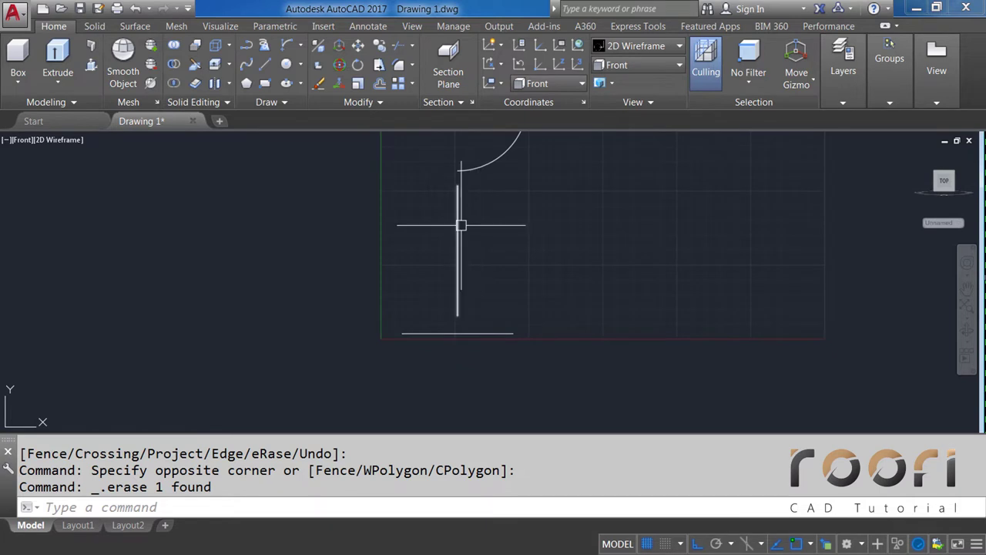
mouse_move(461, 225)
middle_mouse_down("shift")
mouse_move(457, 285)
mouse_move(485, 299)
middle_mouse_up("shift")
scroll(482, 310, "up", 5)
type("L")
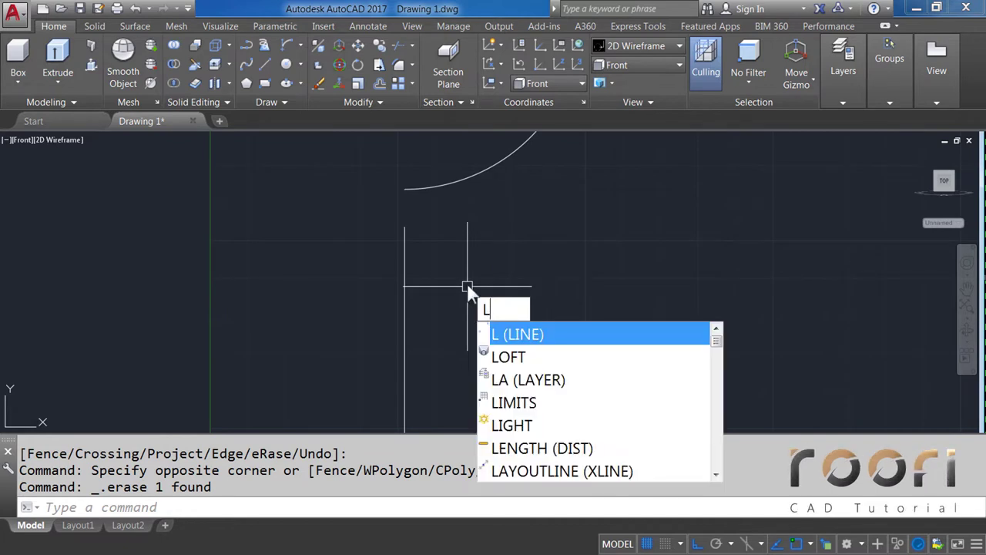
Step: Draw a 10-unit horizontal line right of the vertical line, below the arc
key("Return")
left_click(465, 255)
type("10")
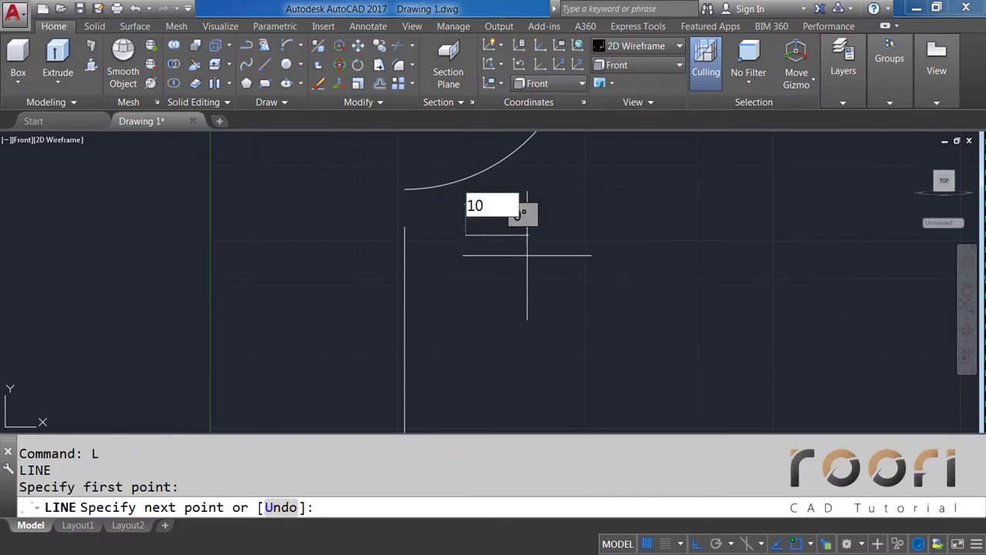
key("Return")
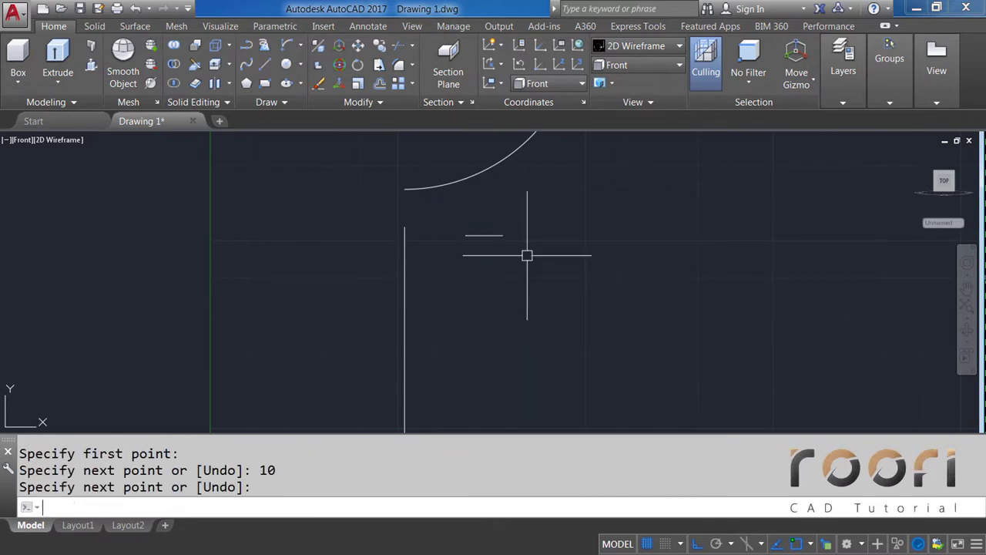
key("Return")
scroll(529, 253, "down", 4)
middle_click_drag(507, 254, 499, 275)
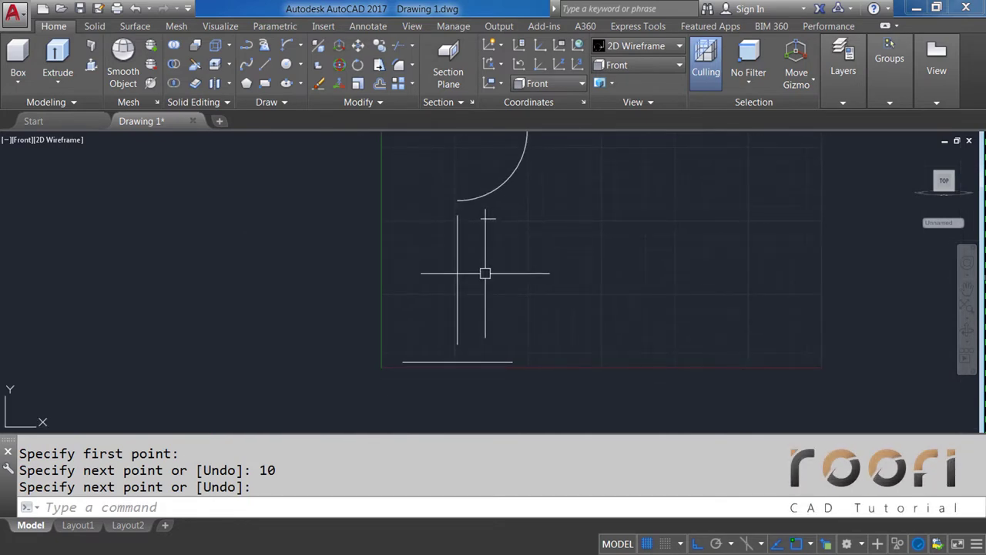
Step: Draw a 6-unit horizontal line to the right of the vertical stem
type("L")
key("Return")
scroll(482, 275, "up", 2)
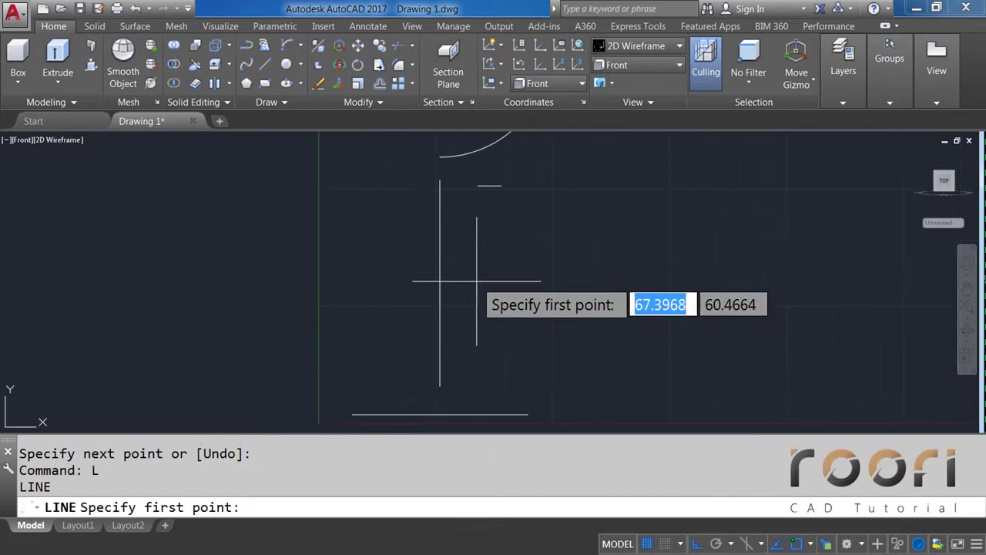
left_click(477, 281)
type("6")
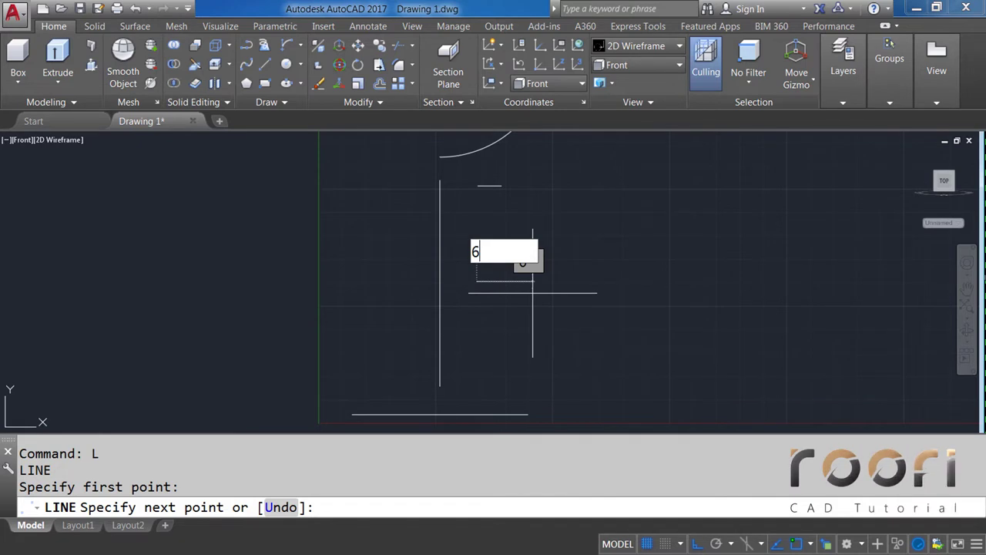
key("Return")
key("Return")
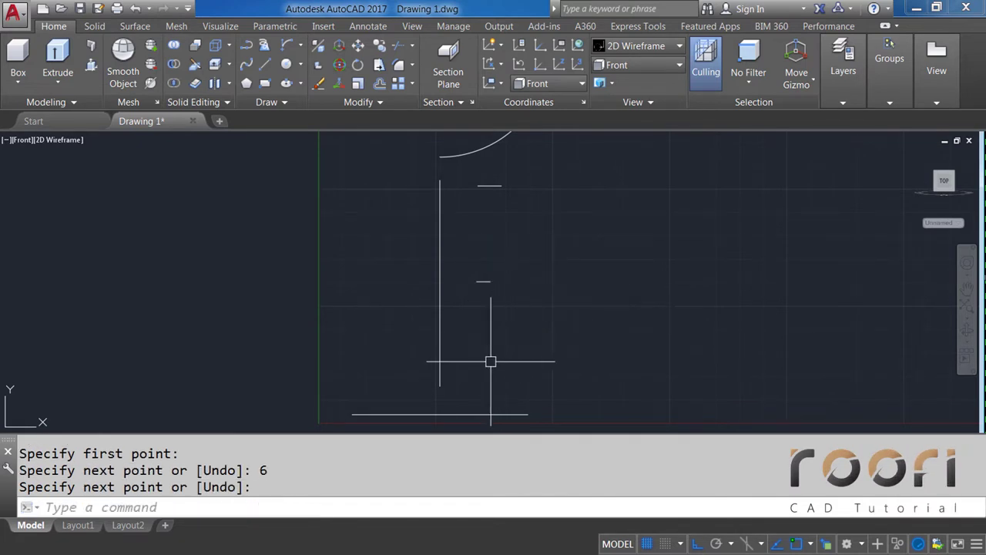
scroll(471, 391, "up", 2)
type("L")
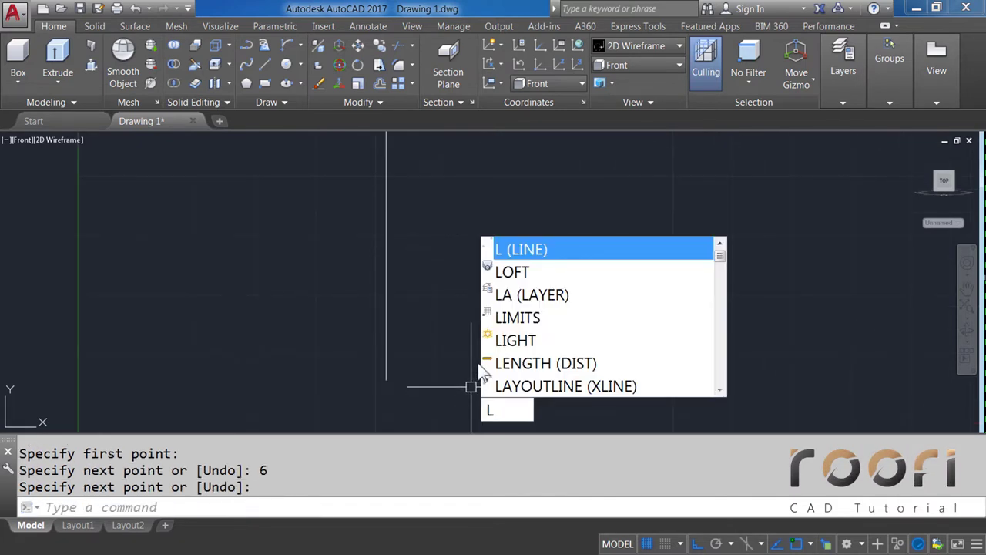
Step: Draw a second horizontal line, 8 units long, below the first
key("Return")
left_click(490, 355)
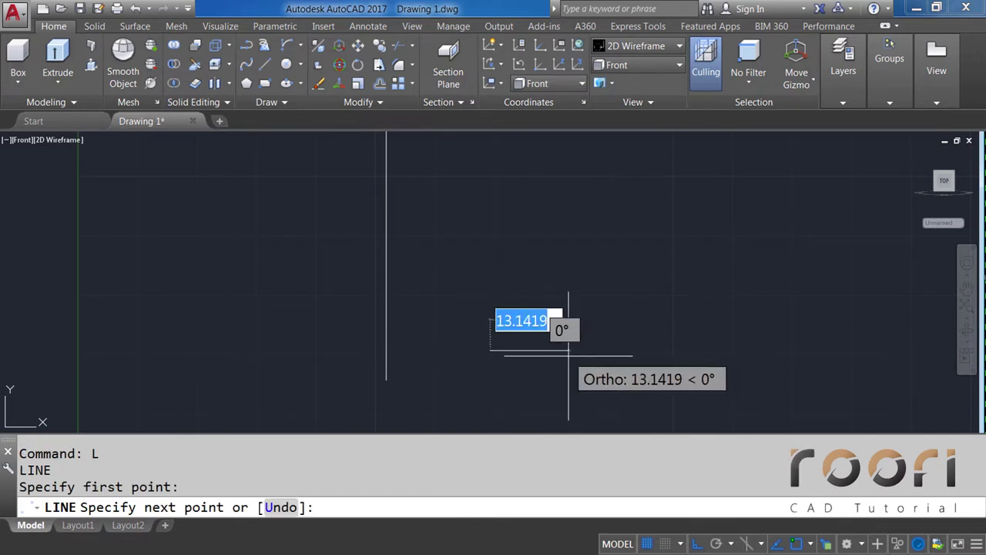
type("8")
key("Return")
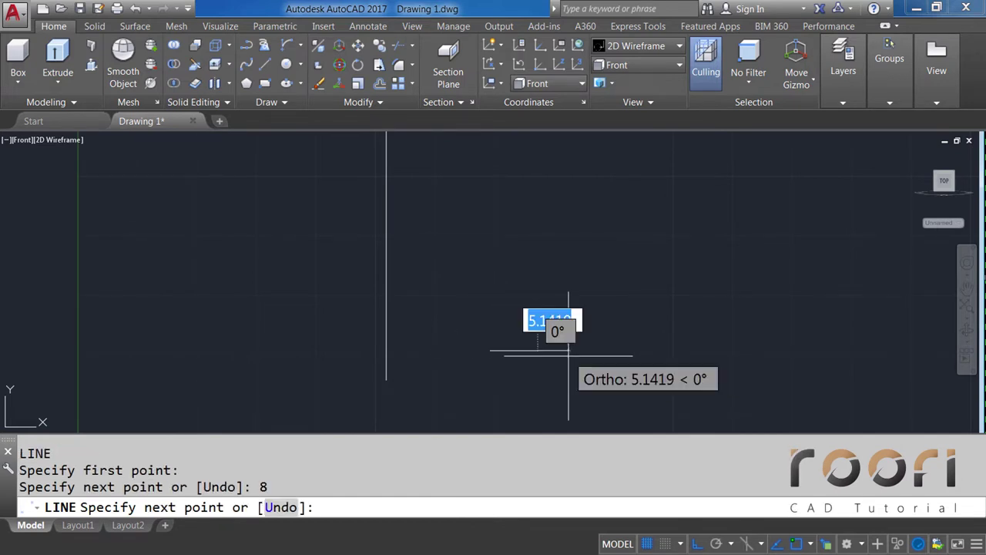
scroll(529, 373, "down", 2)
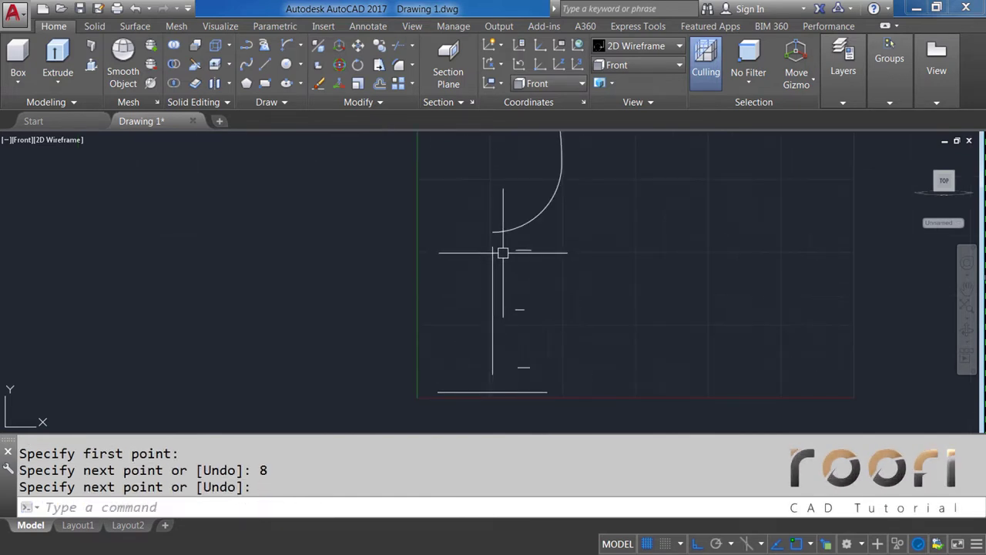
scroll(501, 246, "up", 2)
scroll(504, 250, "up", 1)
Step: Move the top short line sideways until it meets the vertical line
type("M")
key("Return")
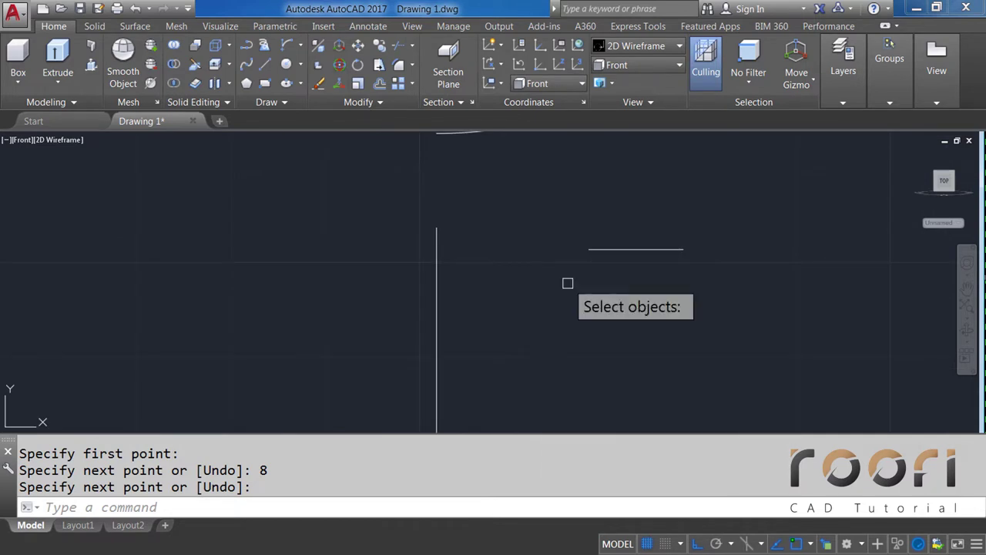
left_click(598, 276)
left_click(582, 246)
key("Return")
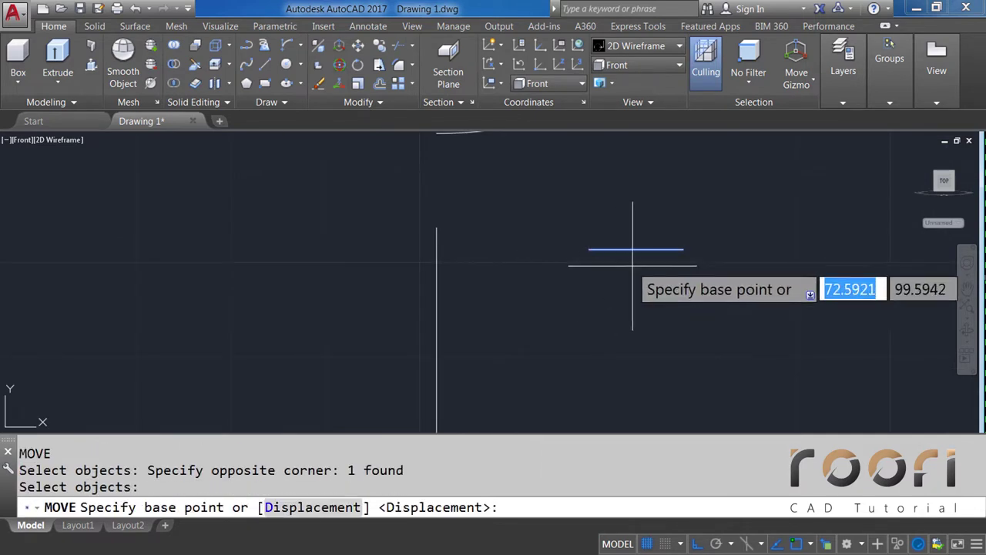
left_click(636, 249)
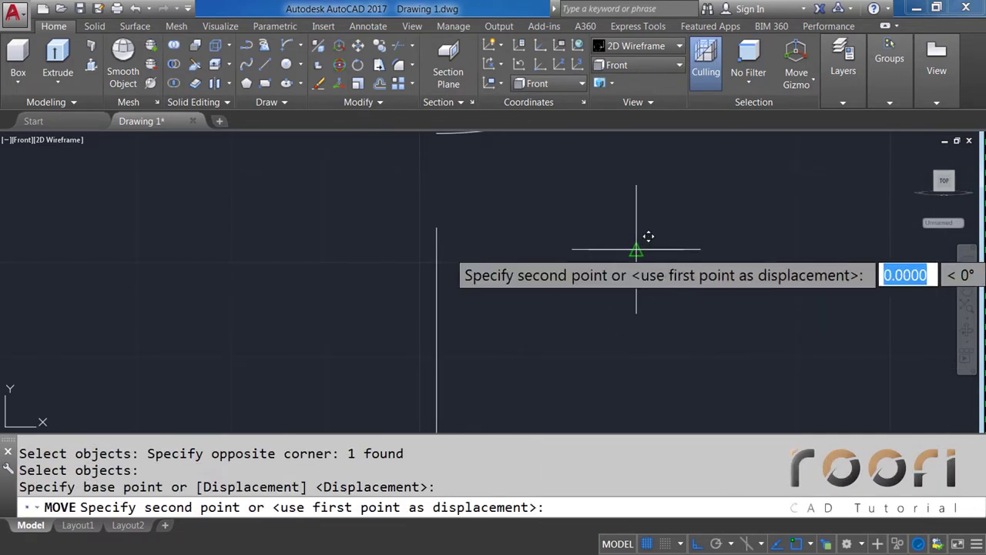
left_click(437, 227)
Step: Move the middle short line from its endpoint onto the vertical line
middle_click_drag(524, 216, 529, 337)
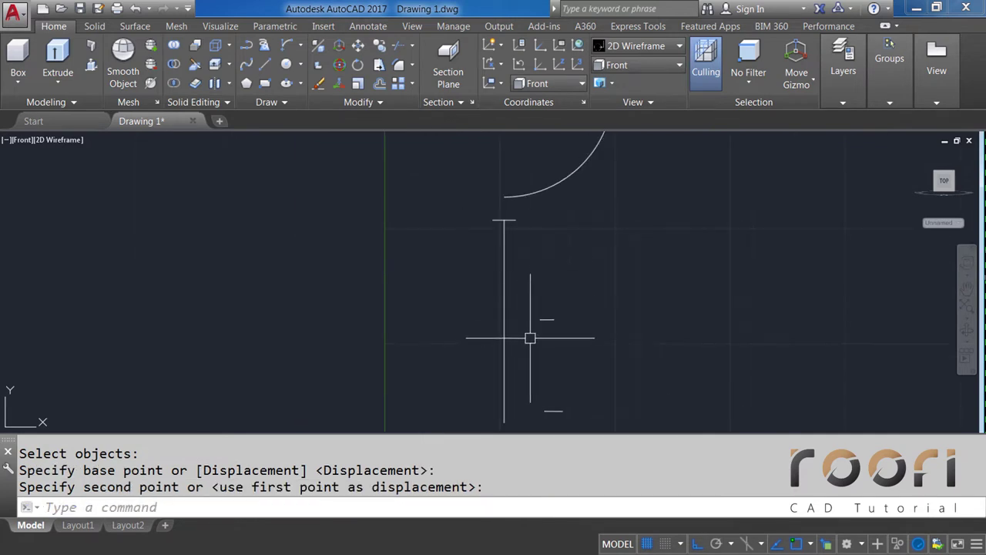
type("M")
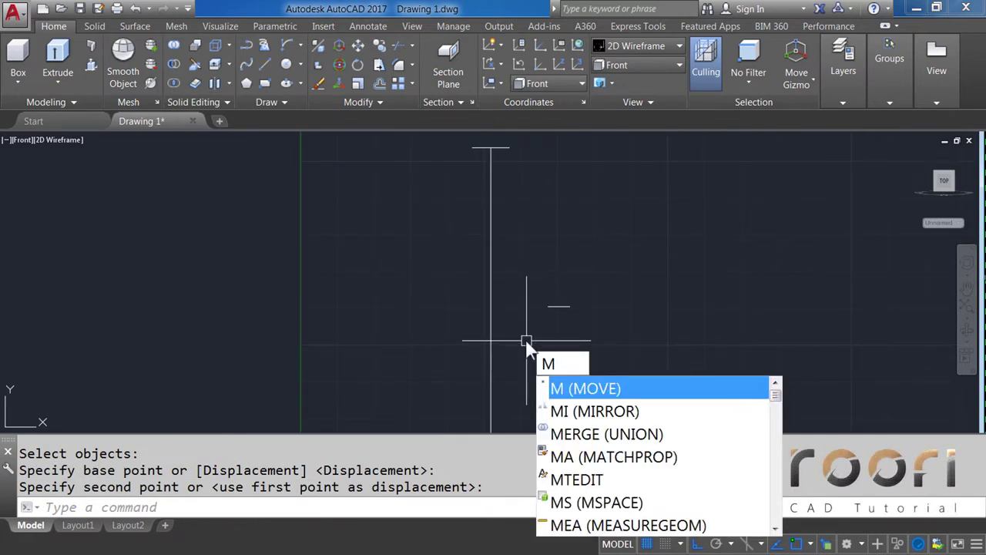
key("Return")
left_click(547, 306)
key("Return")
scroll(545, 312, "up", 2)
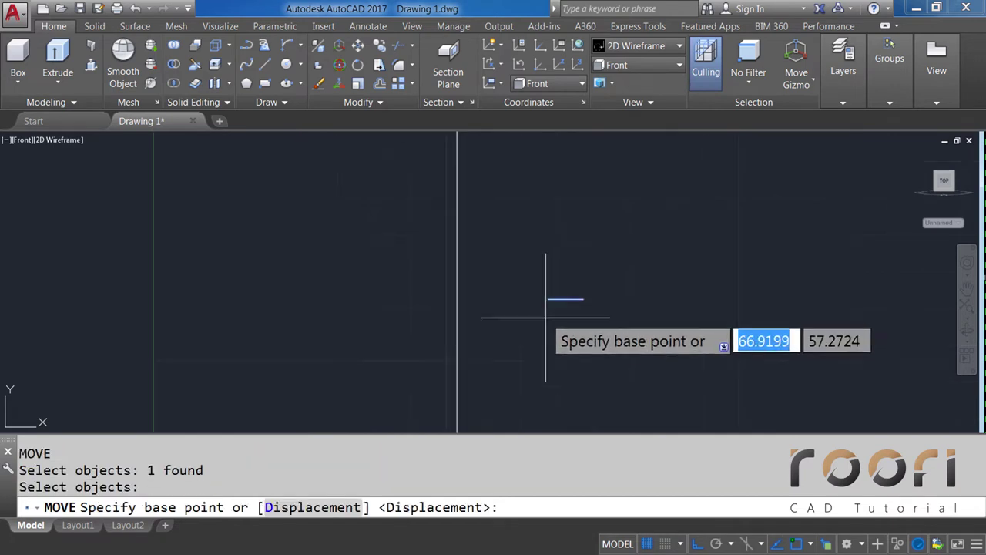
left_click(579, 288)
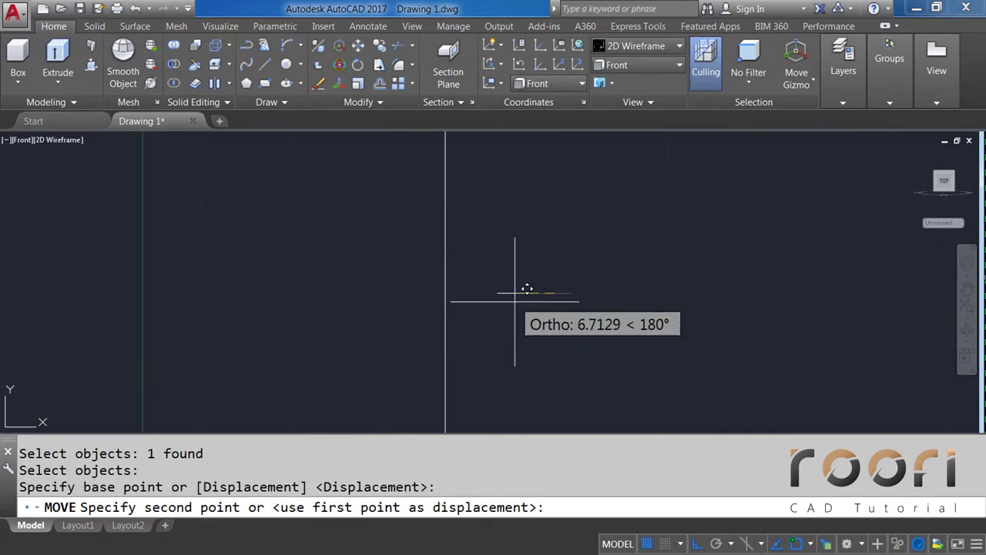
scroll(515, 301, "down", 2)
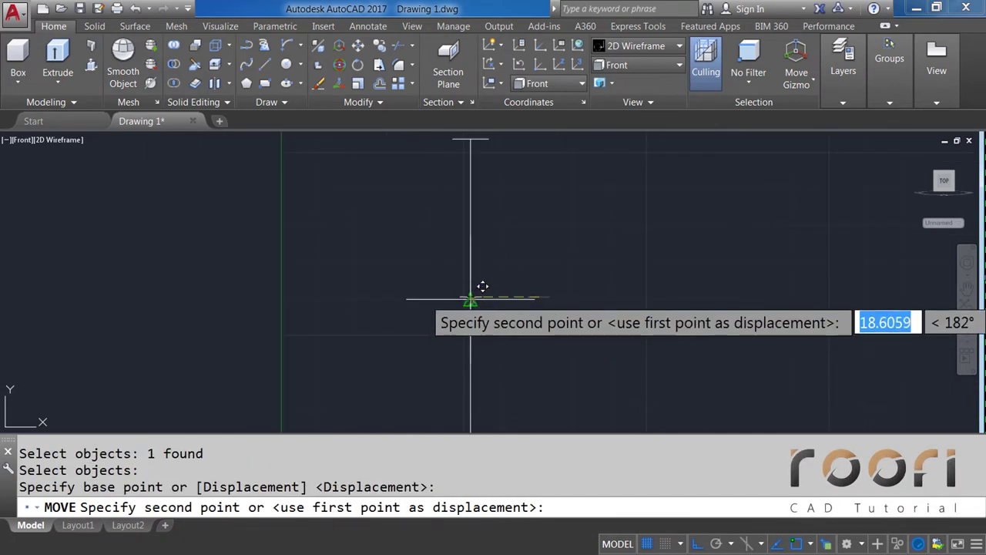
left_click(470, 300)
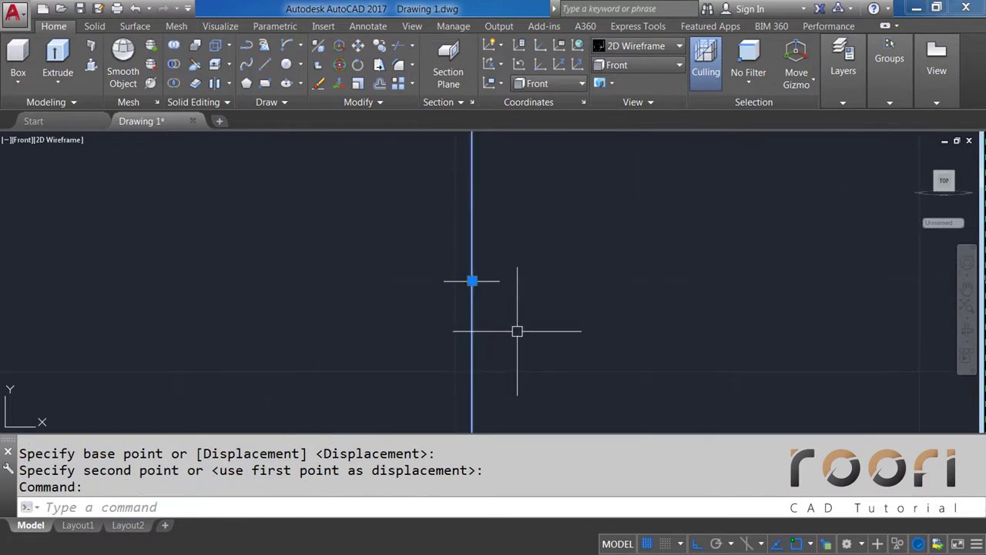
key("Escape")
Step: Move the lowest short line by its midpoint onto the vertical line
scroll(480, 315, "down", 2)
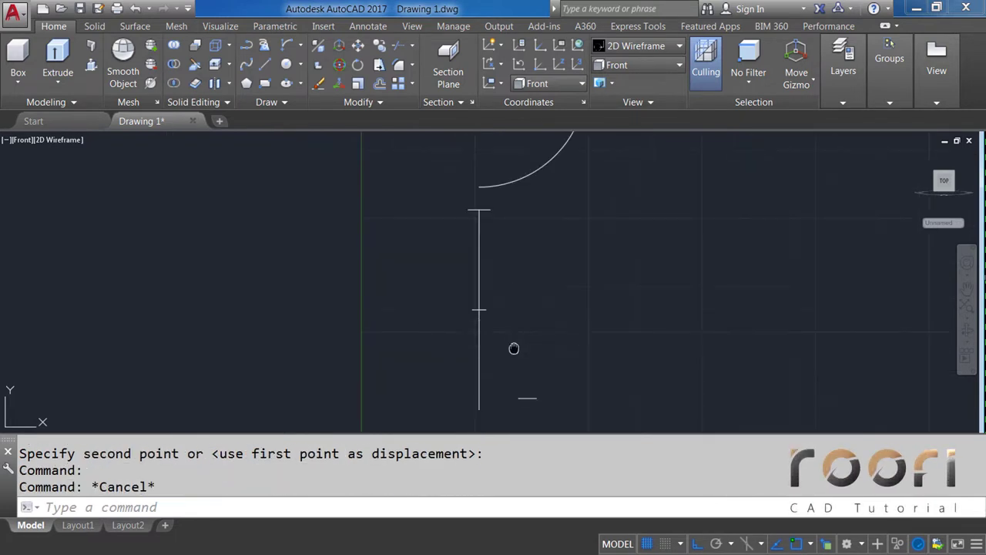
middle_click_drag(513, 347, 513, 305)
scroll(501, 367, "up", 5)
type("M")
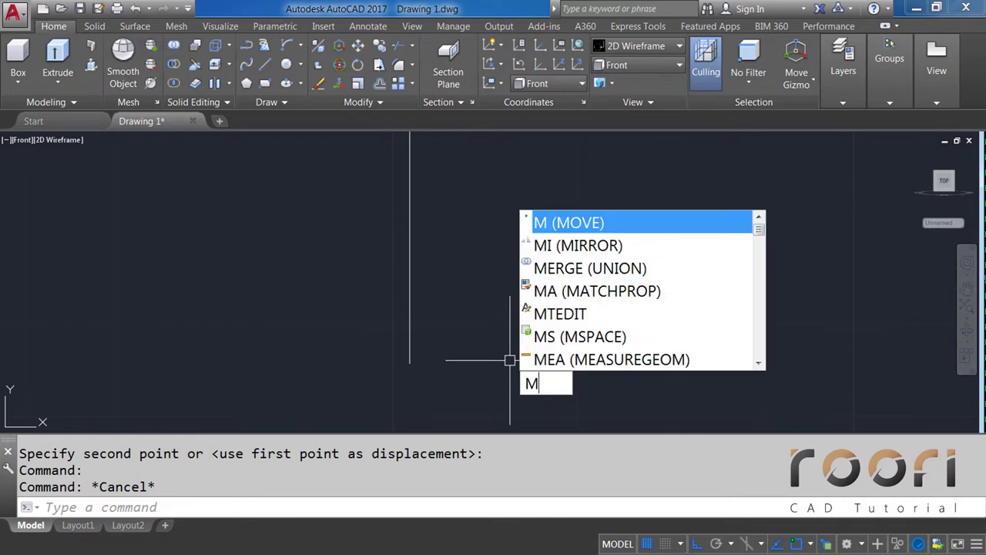
key("Return")
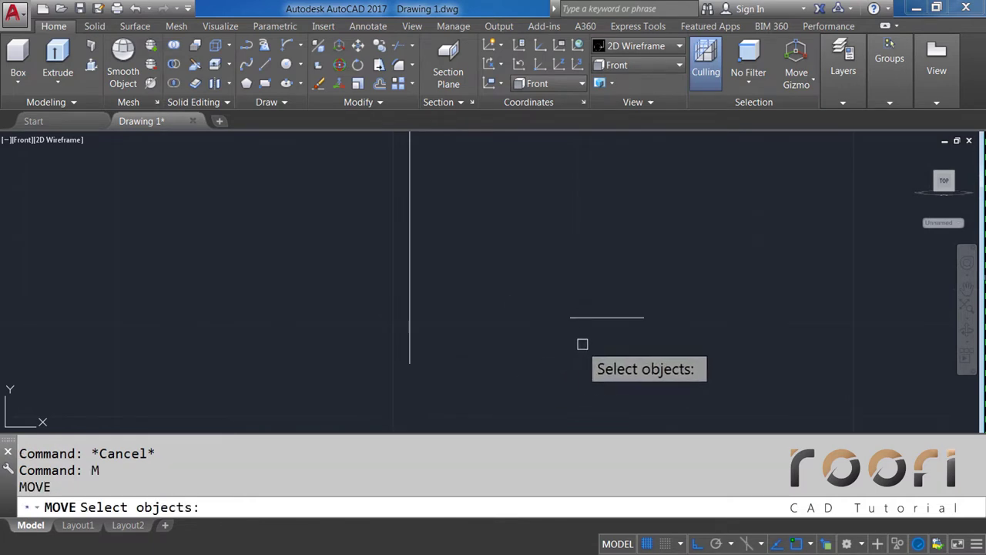
left_click(587, 317)
key("Return")
left_click(607, 317)
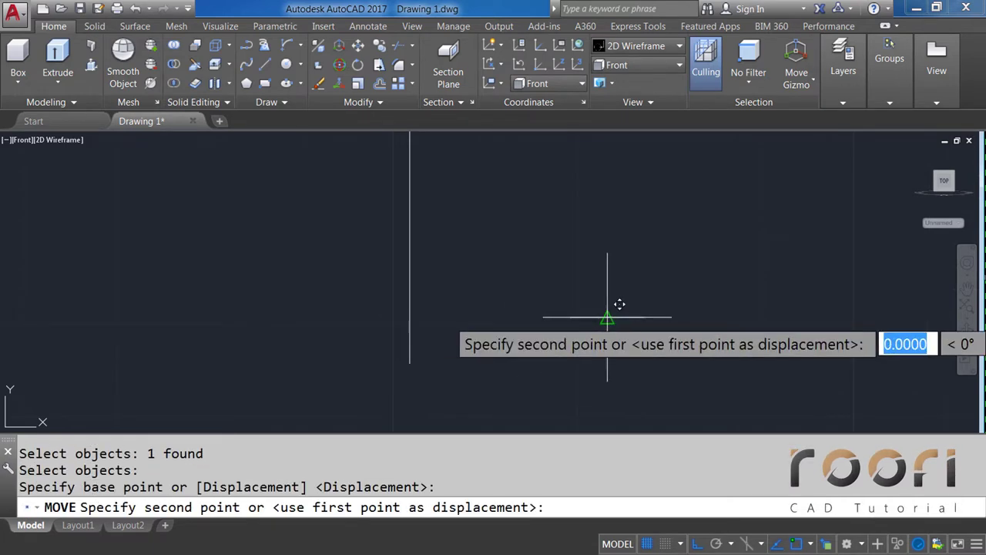
left_click(409, 363)
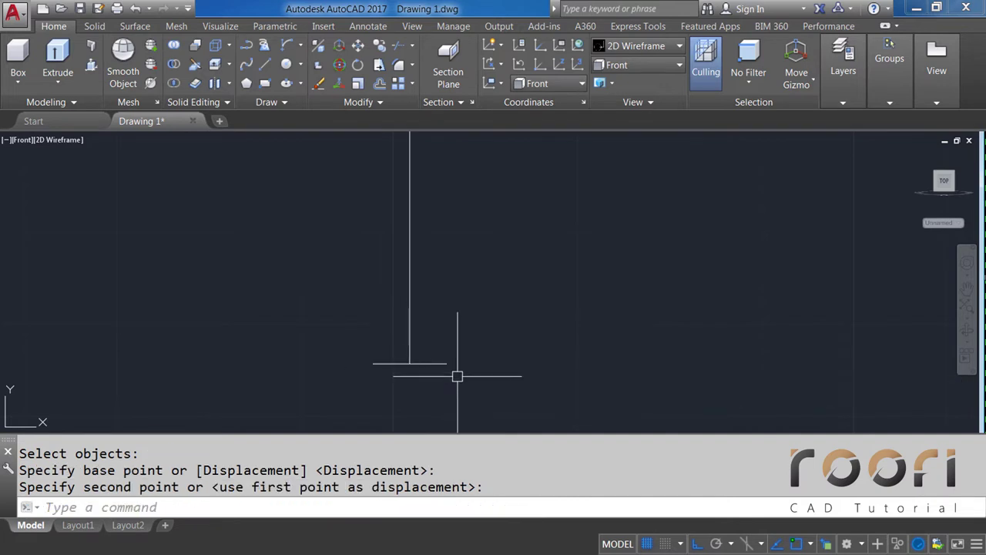
scroll(433, 376, "down", 2)
scroll(430, 378, "down", 1)
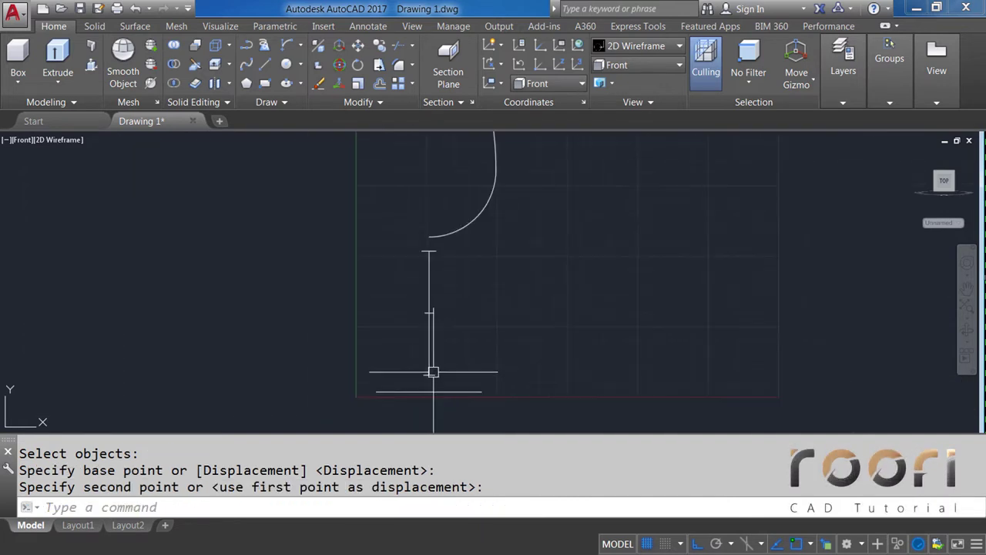
mouse_move(461, 316)
middle_mouse_down()
mouse_move(485, 308)
mouse_move(465, 271)
middle_mouse_up()
scroll(467, 337, "up", 3)
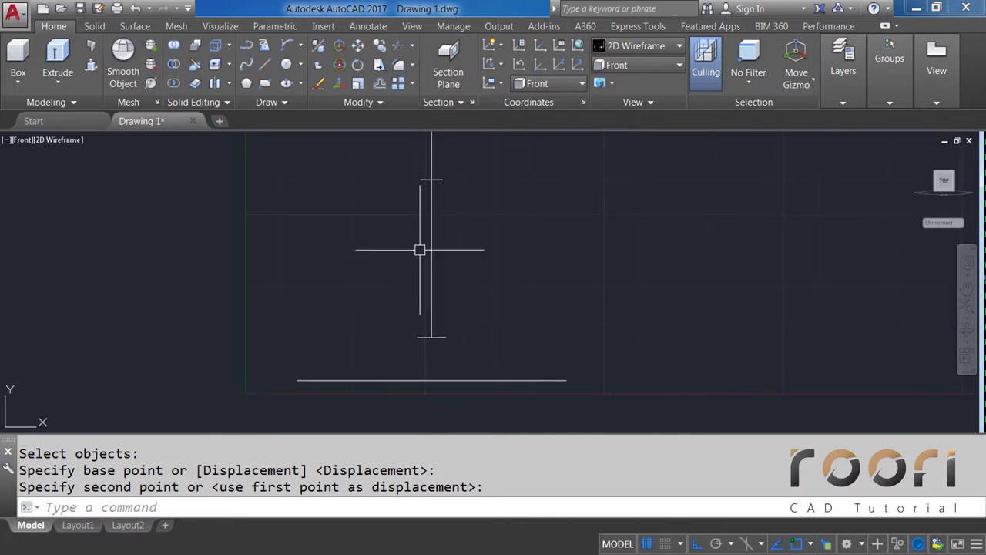
Step: Start a Start-End-Direction arc between the upper and lower line ends
left_click(300, 45)
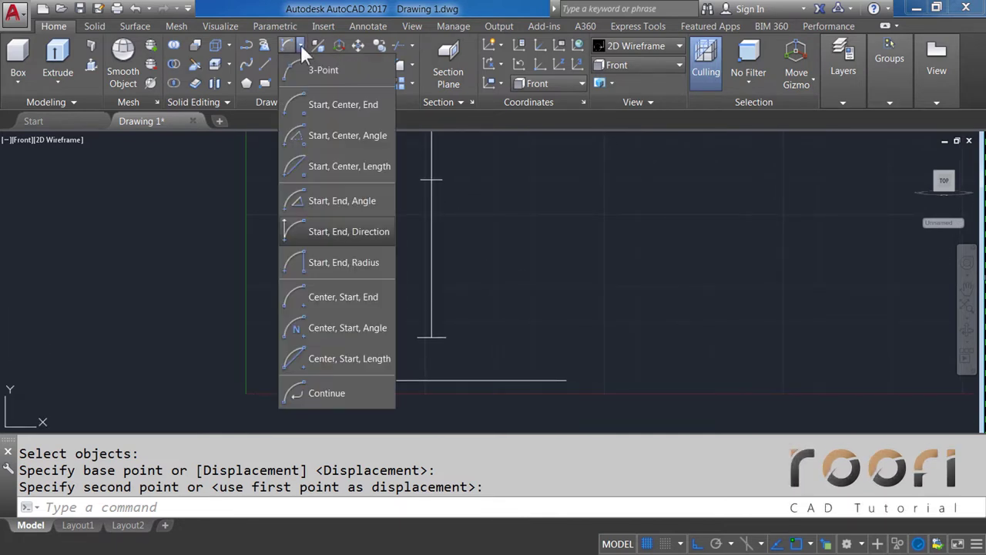
left_click(332, 229)
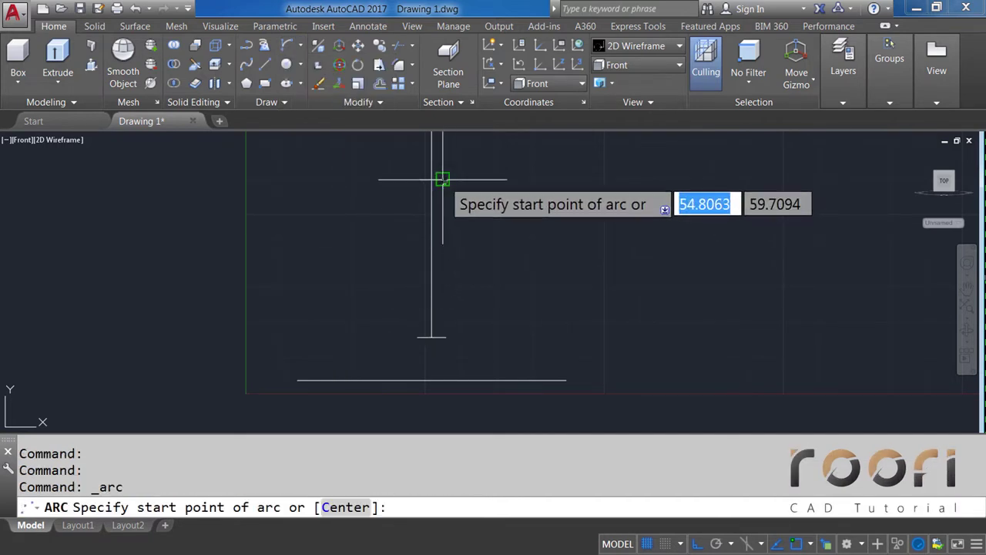
left_click(442, 180)
left_click(446, 337)
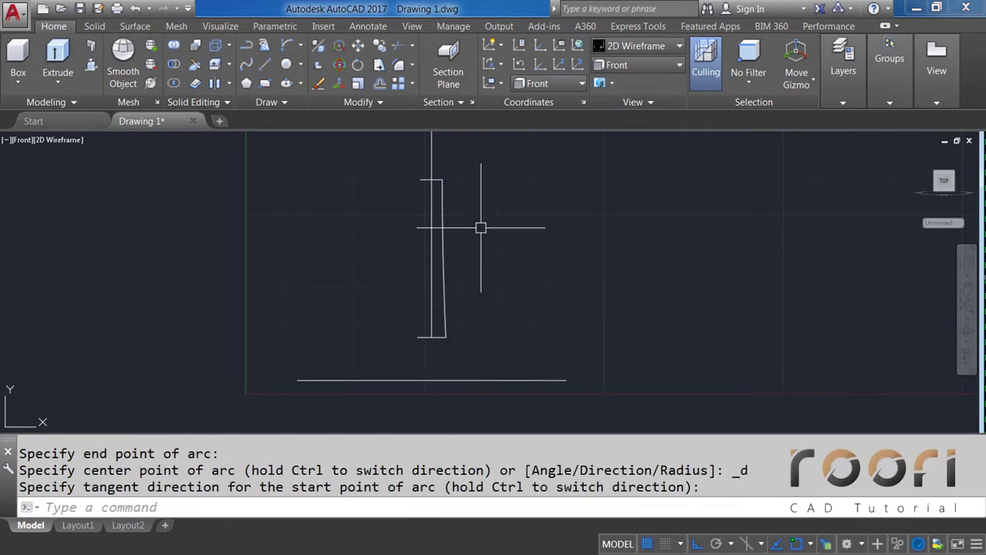
middle_click_drag(471, 193, 451, 334)
middle_click_drag(429, 232, 428, 260)
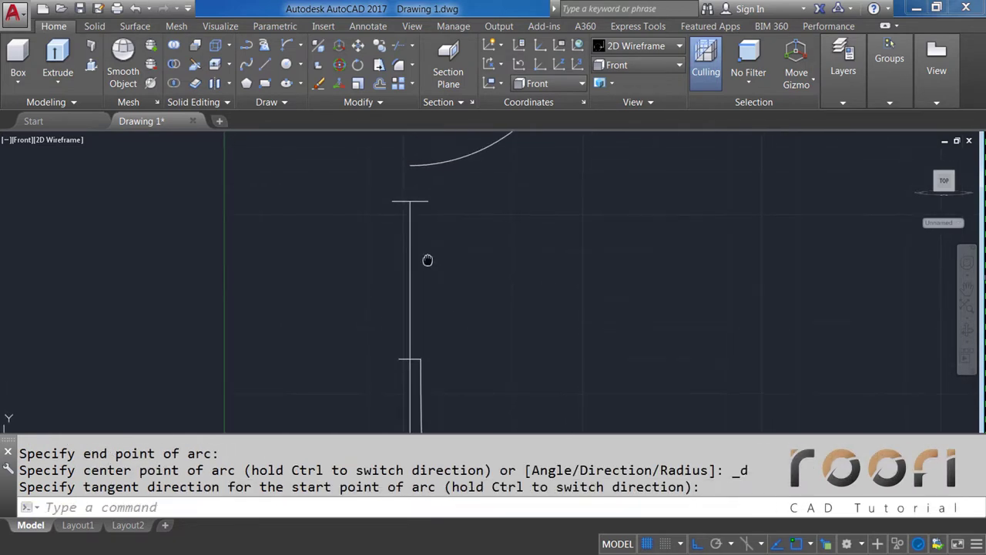
Step: Draw a Start-End-Direction arc from the lower endpoint to the upper endpoint with an upward tangent
left_click(301, 45)
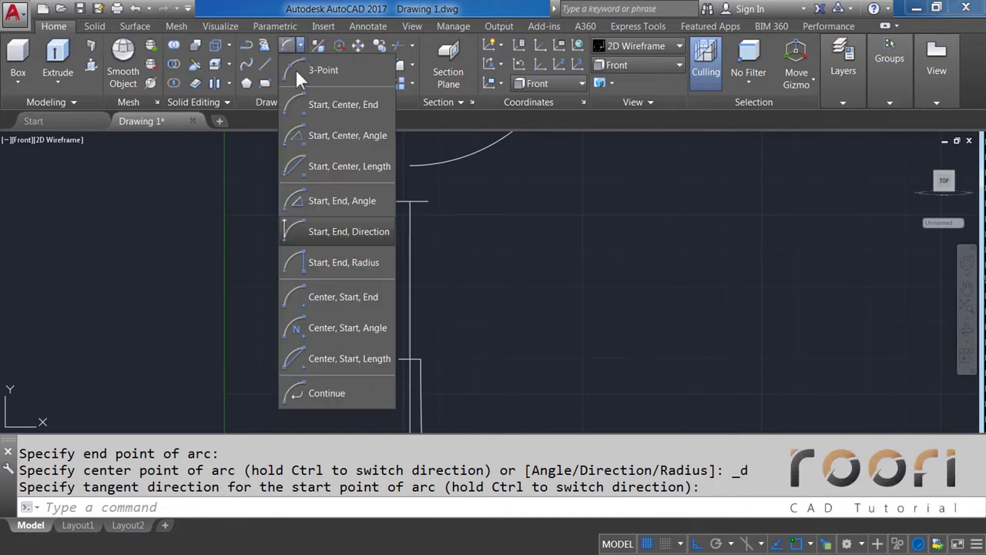
left_click(326, 231)
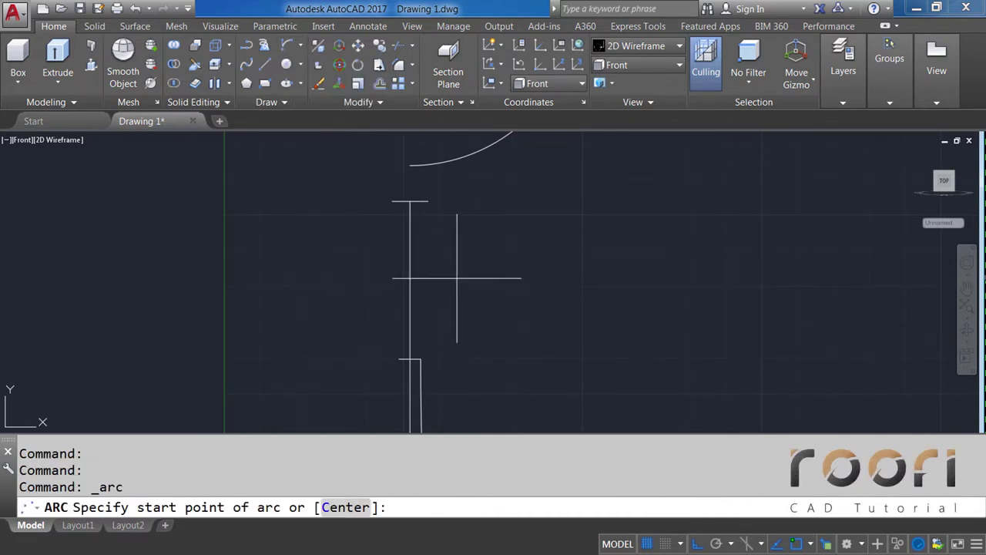
left_click(419, 358)
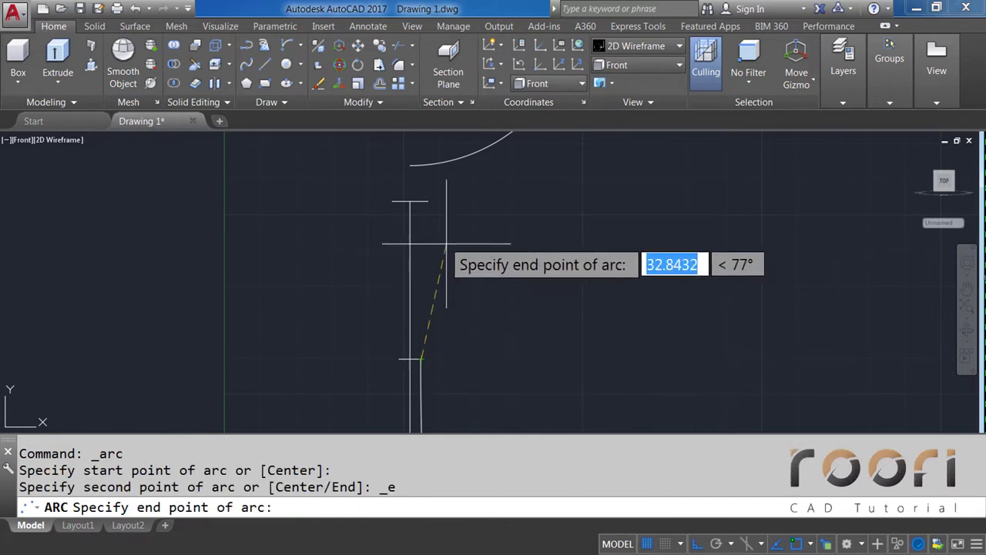
left_click(428, 201)
middle_click_drag(428, 201, 428, 245)
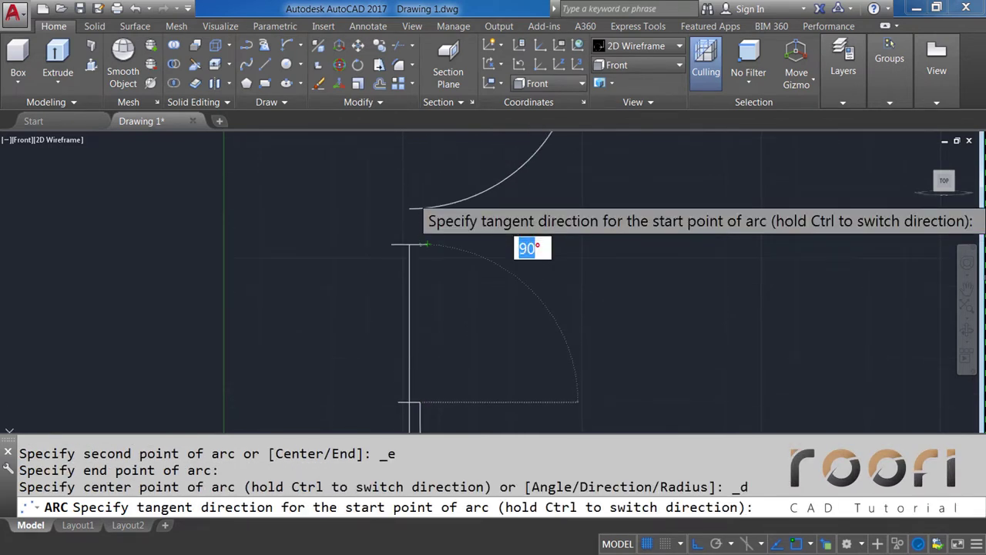
left_click(414, 153)
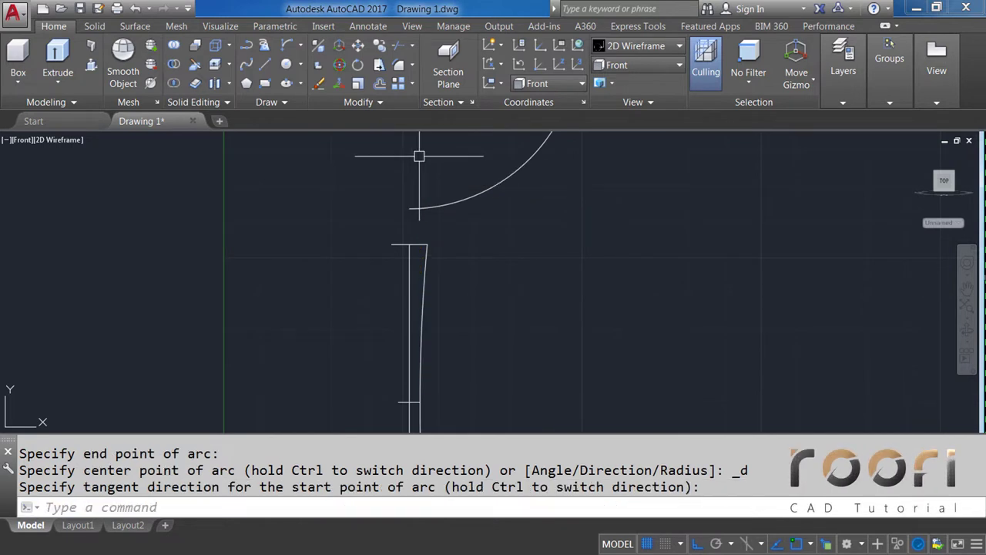
scroll(498, 242, "down", 2)
mouse_move(504, 264)
middle_mouse_down()
mouse_move(486, 253)
mouse_move(451, 270)
middle_mouse_up()
Step: Window-select the top, middle and bottom short helper lines and delete them
left_click(407, 182)
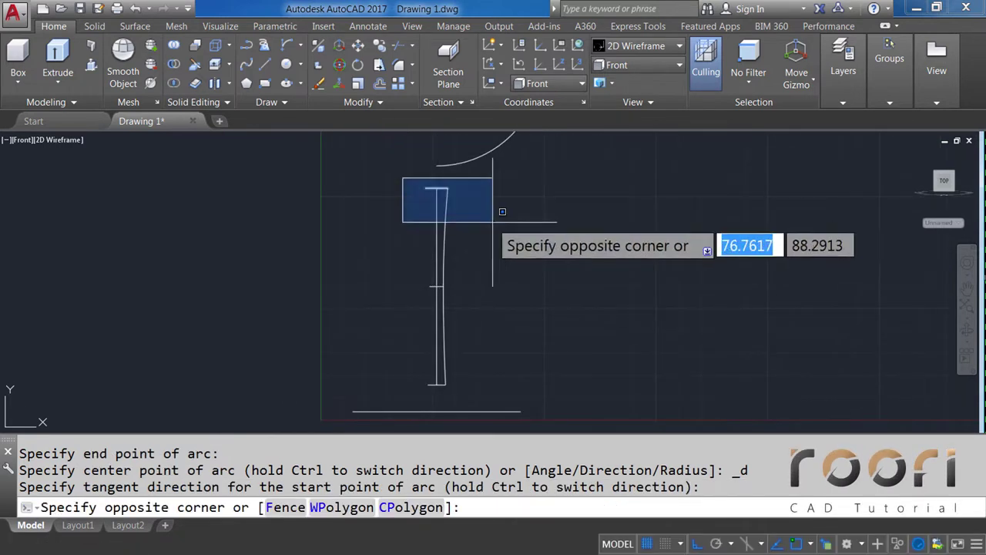
left_click(489, 223)
left_click(431, 271)
left_click(460, 335)
left_click(434, 363)
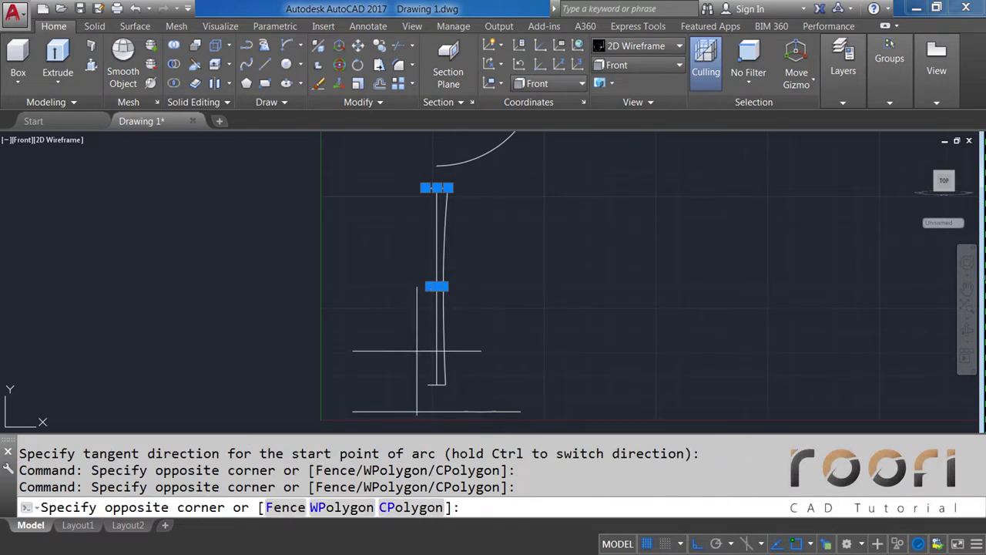
left_click(480, 397)
key("Delete")
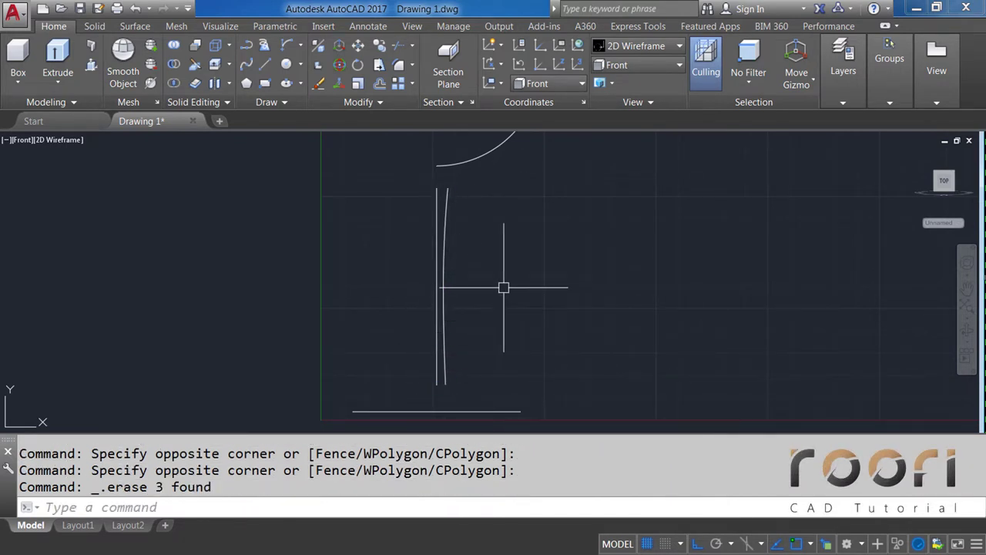
middle_click_drag(489, 232, 492, 327)
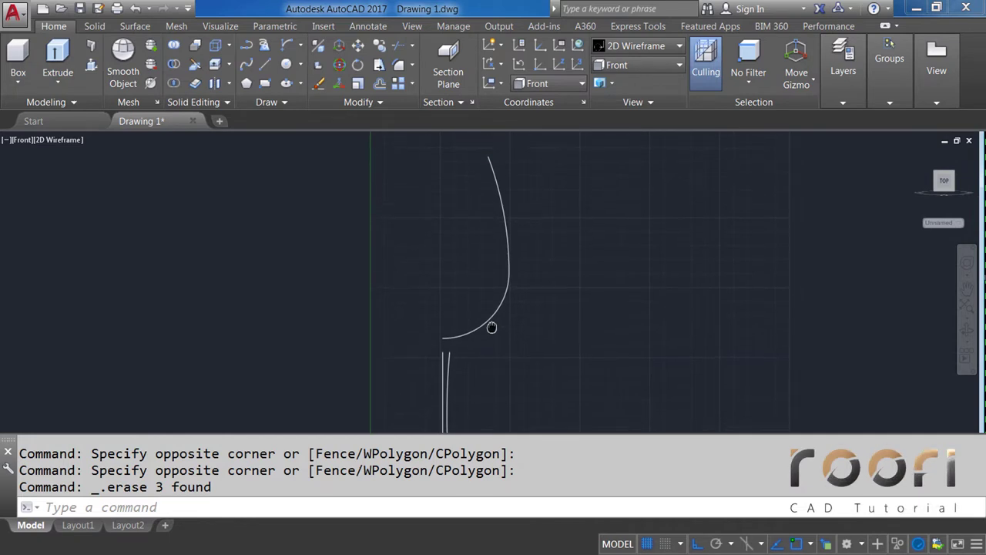
scroll(453, 309, "up", 2)
scroll(459, 312, "up", 2)
scroll(460, 312, "up", 2)
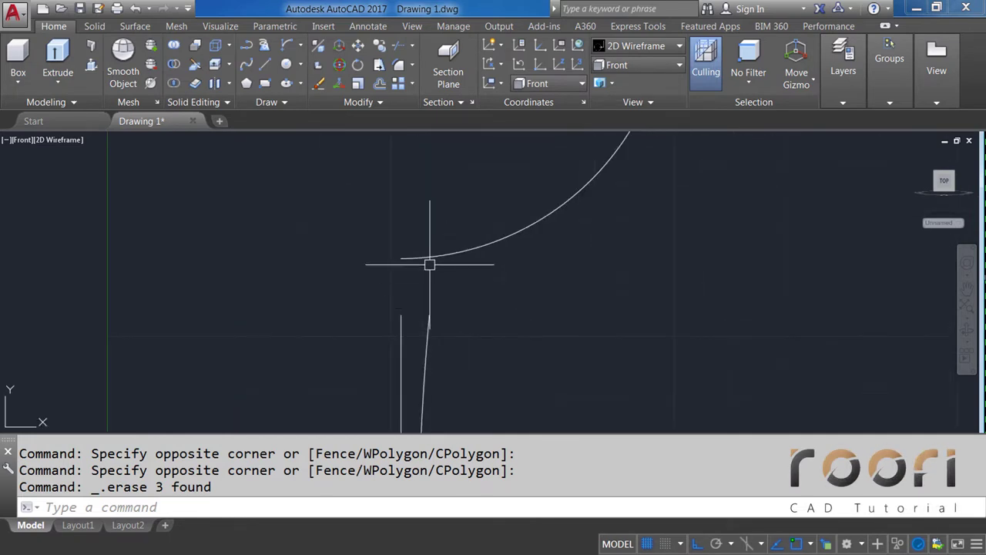
Step: Fillet the bowed side arc and the upper arc with radius 35
left_click(410, 67)
left_click(422, 89)
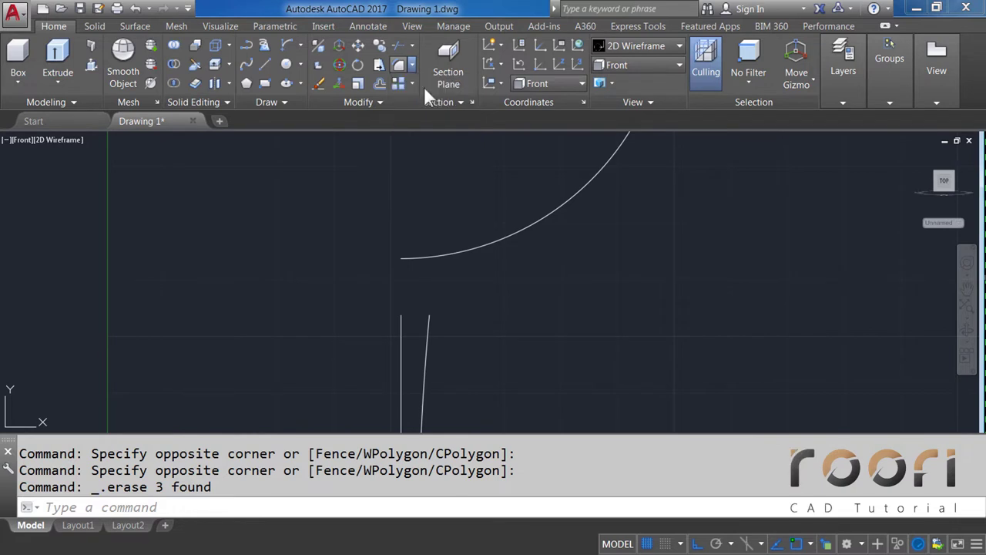
type("R")
key("Return")
type("35")
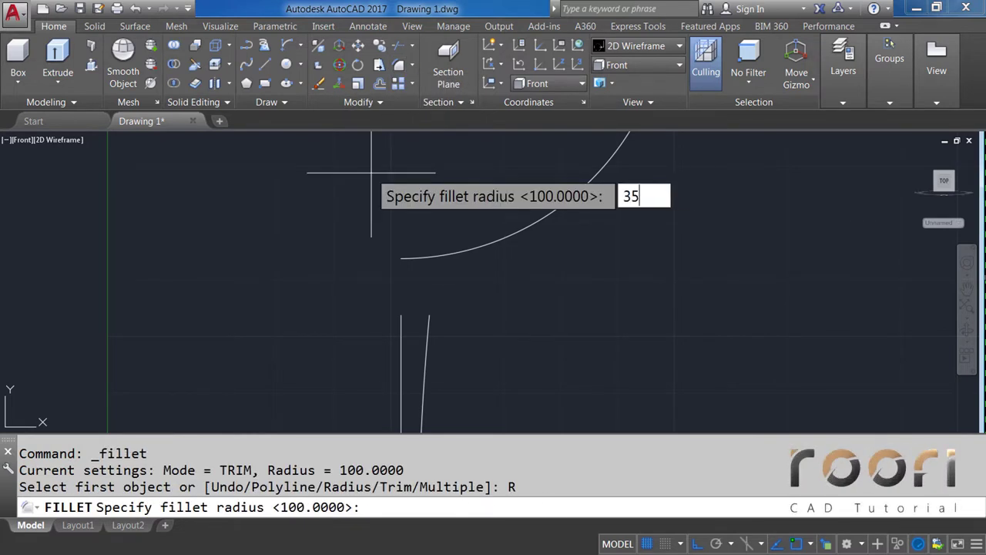
key("Return")
left_click(429, 321)
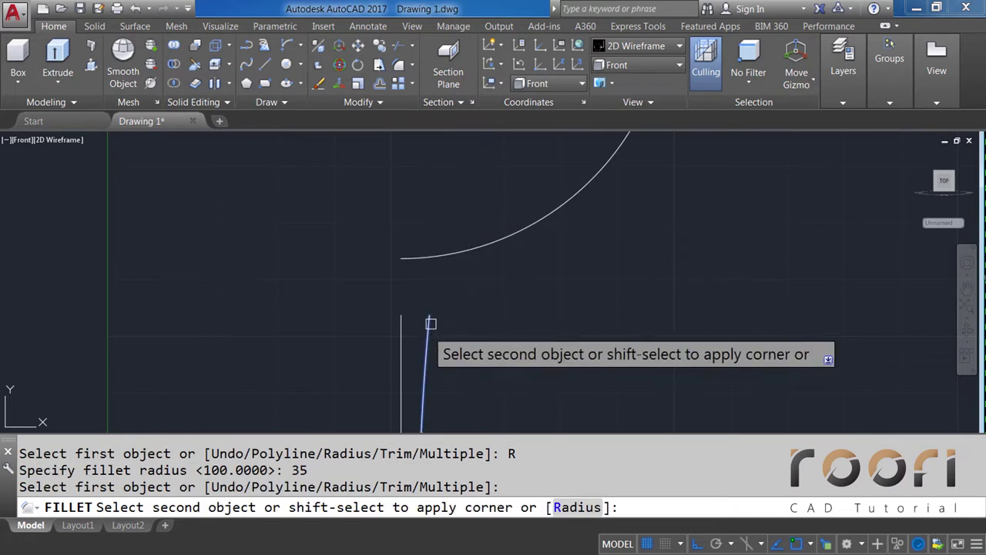
left_click(482, 249)
scroll(424, 293, "up", 2)
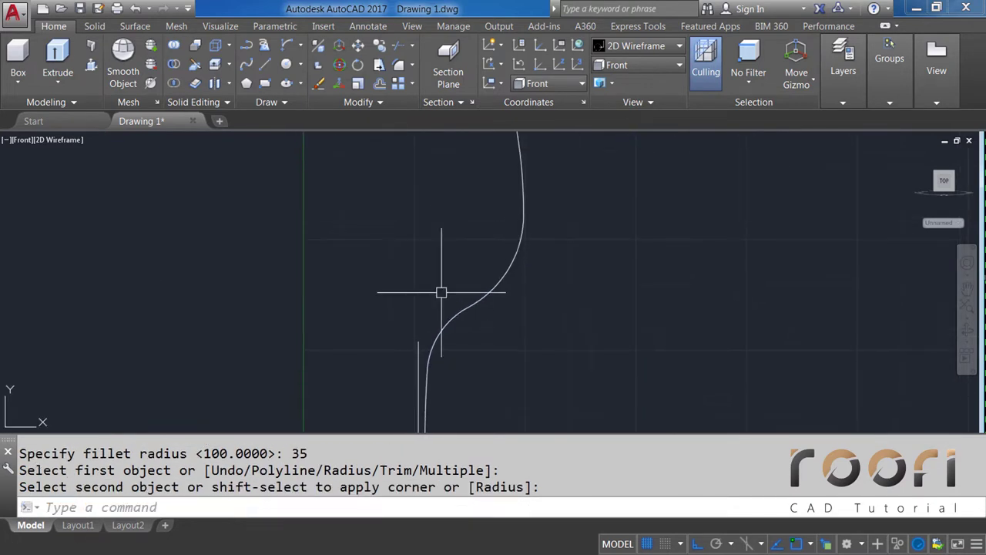
scroll(440, 315, "down", 1)
scroll(438, 308, "down", 1)
type("O")
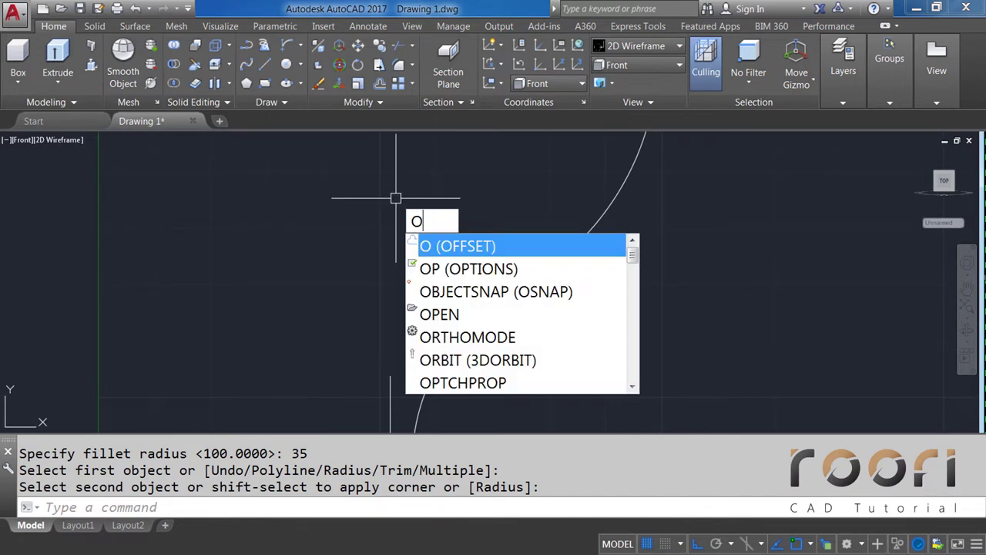
Step: Offset the S-shaped curve 2 units toward the upper-left
key("Return")
type("2")
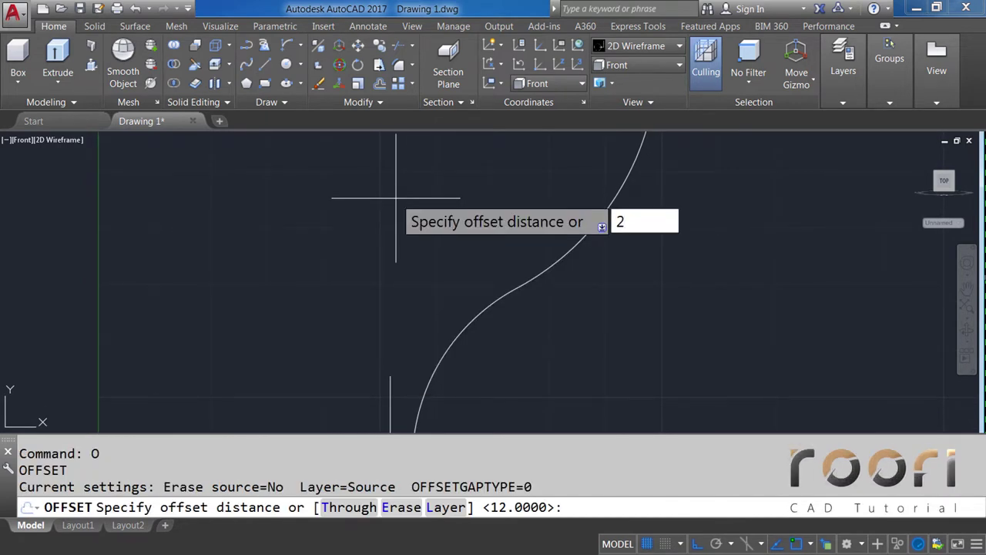
key("Return")
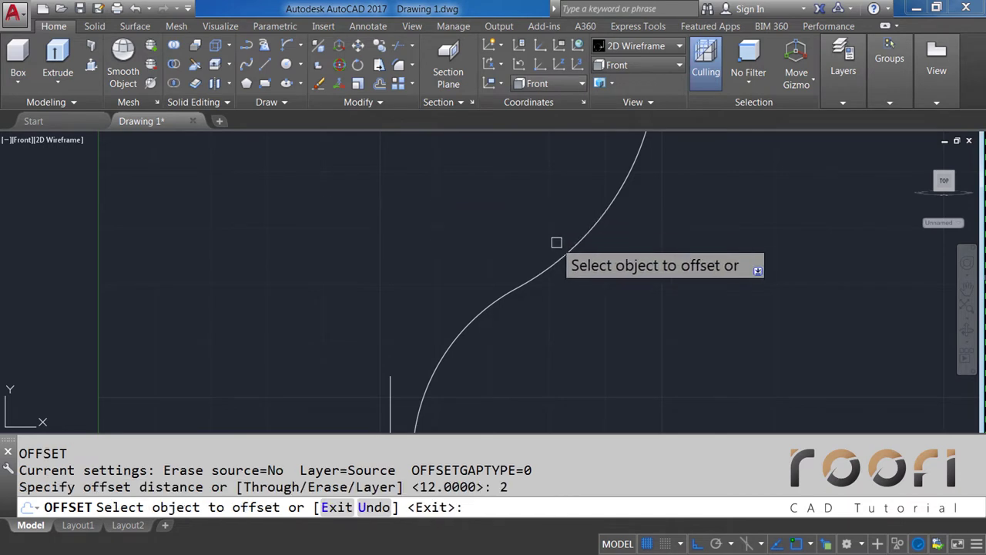
left_click(565, 254)
left_click(509, 208)
key("Return")
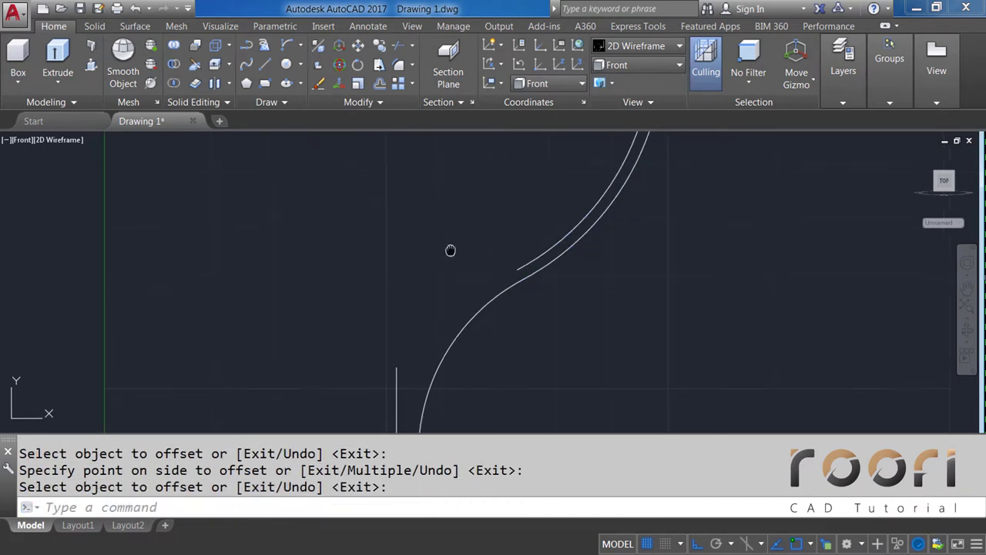
middle_click_drag(451, 249, 477, 207)
left_click(417, 348)
left_click(414, 335)
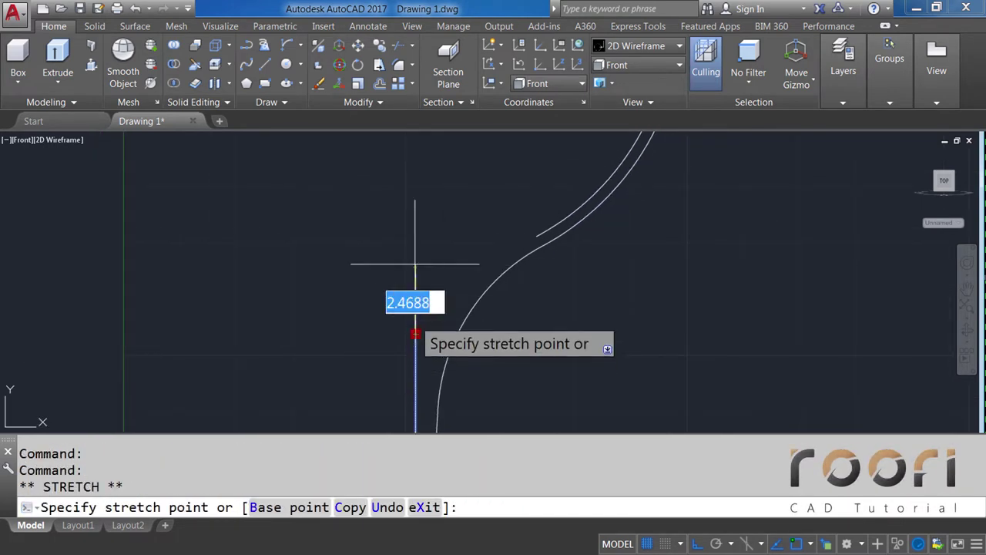
key("Escape")
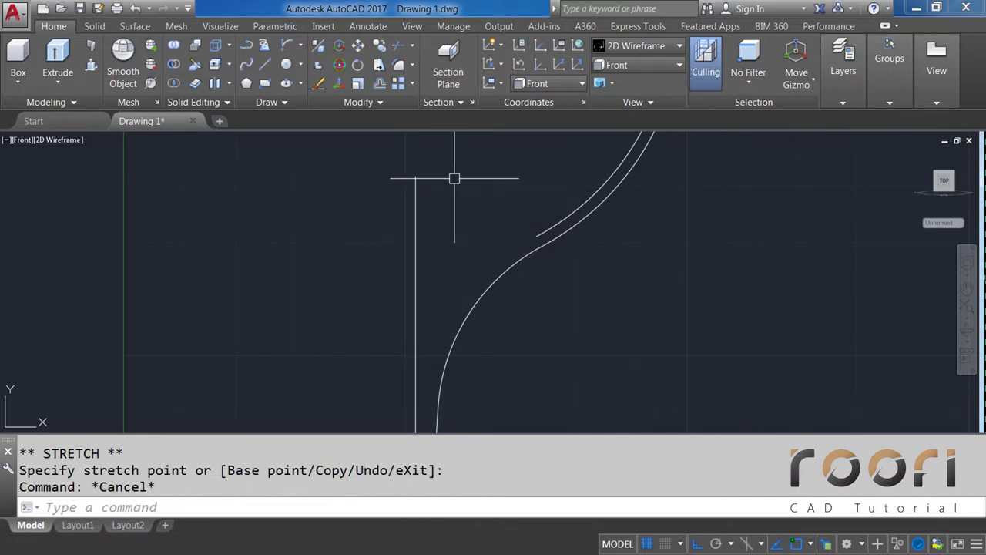
Step: Extend the offset curve with EX until it reaches the vertical stem line
type("EX")
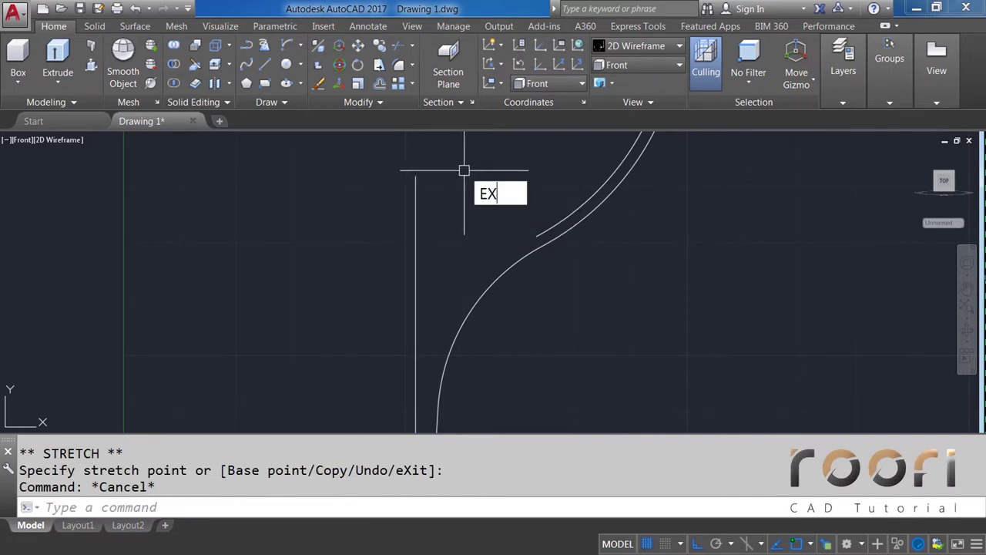
key("Return")
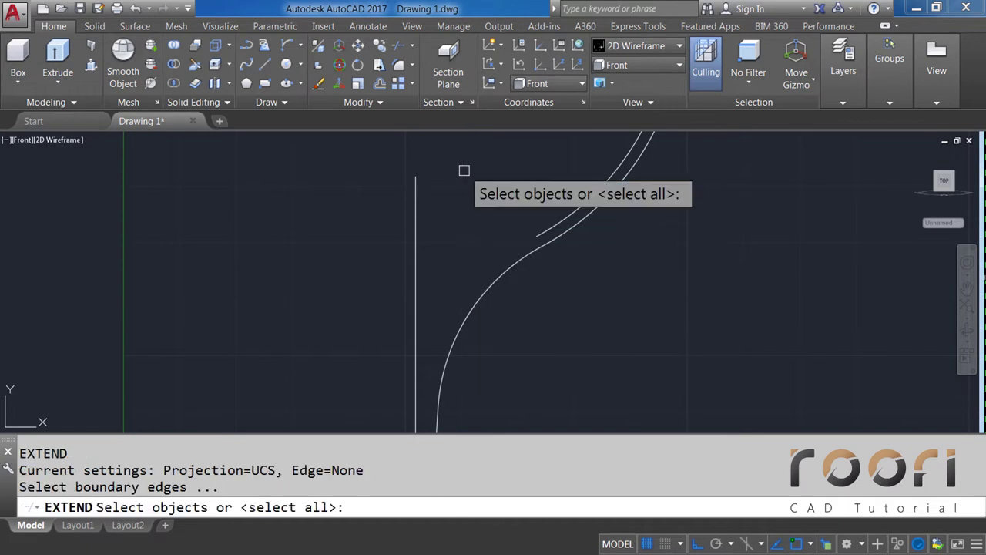
key("Return")
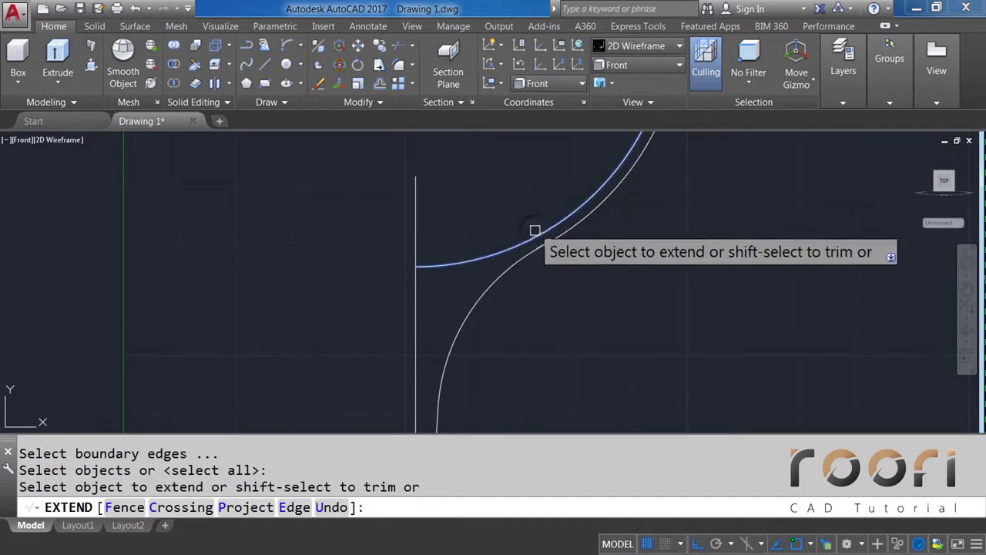
left_click(535, 229)
left_click(535, 230)
key("Return")
type("T")
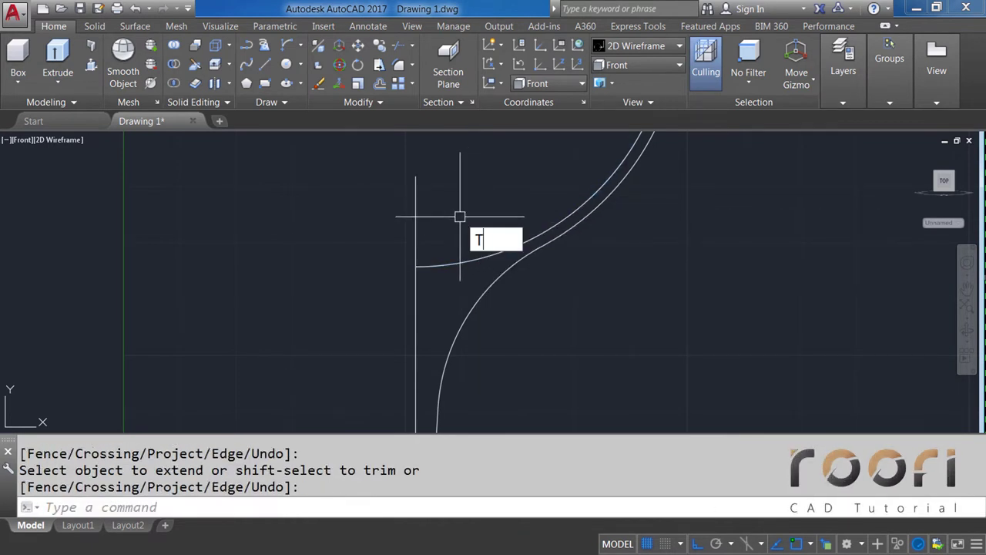
Step: Trim away the stem line above its junction with the extended curve
type("R")
key("Return")
key("Return")
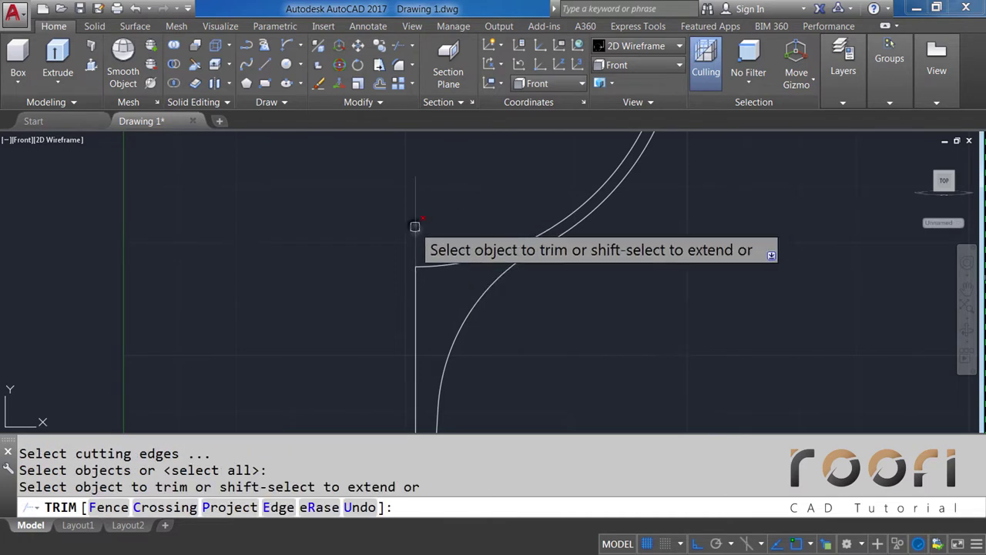
mouse_move(417, 244)
middle_mouse_down()
mouse_move(457, 178)
mouse_move(453, 280)
middle_mouse_up()
scroll(460, 215, "up", 2)
scroll(463, 277, "up", 1)
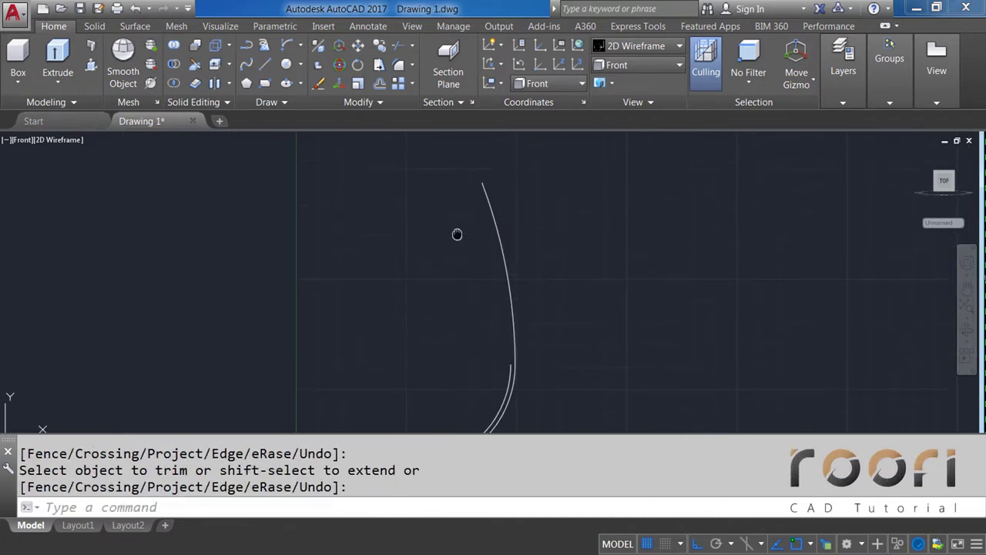
scroll(456, 233, "up", 1)
scroll(478, 214, "up", 2)
type("L")
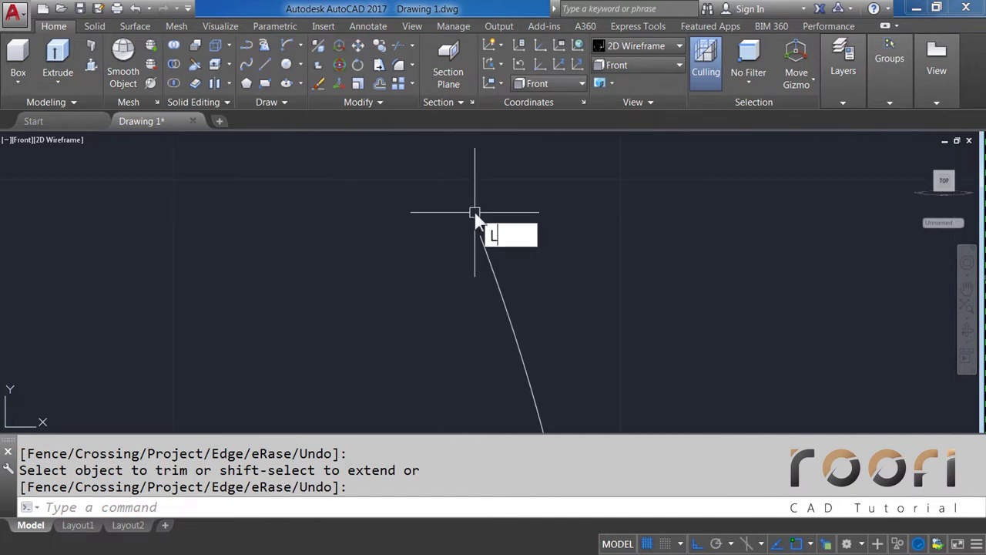
Step: Draw a short vertical line up from the curve's top end and move it 1.5 units sideways
key("Return")
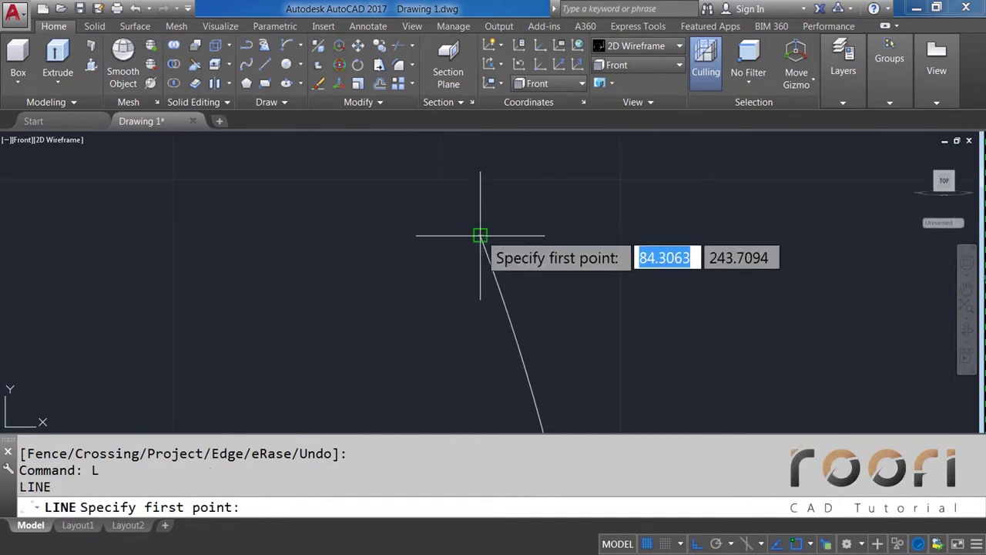
left_click(480, 235)
left_click(480, 162)
key("Return")
type("M")
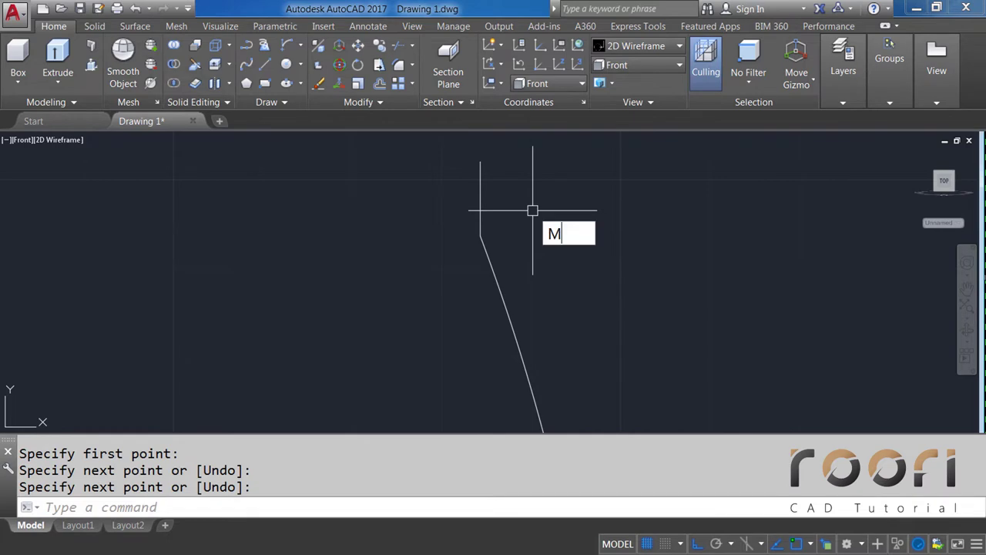
key("Return")
left_click(480, 203)
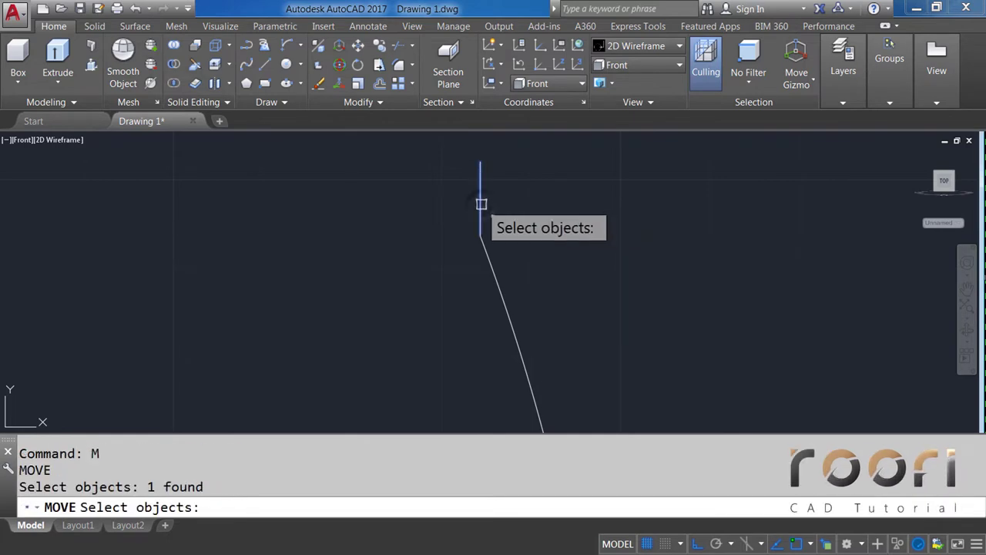
key("Return")
left_click(571, 210)
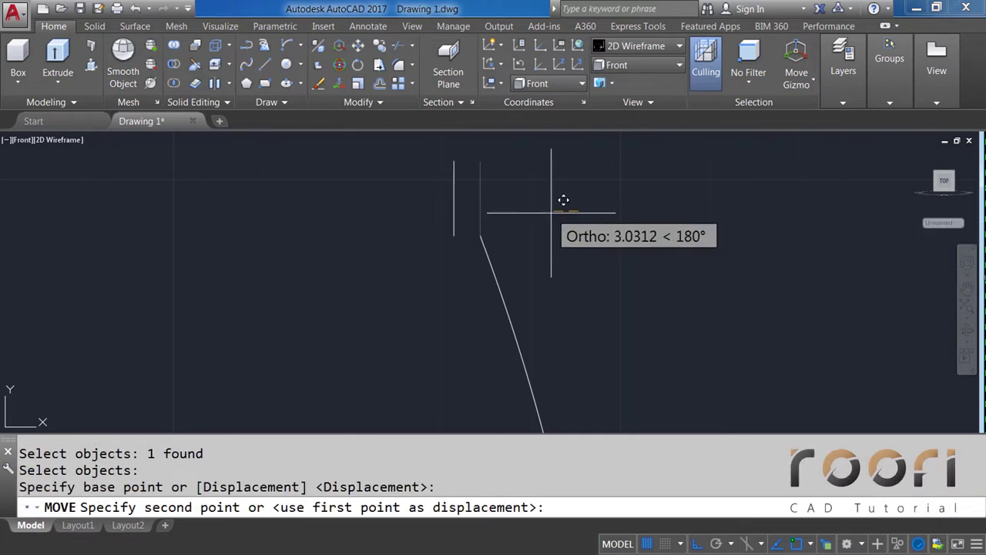
type("1.5")
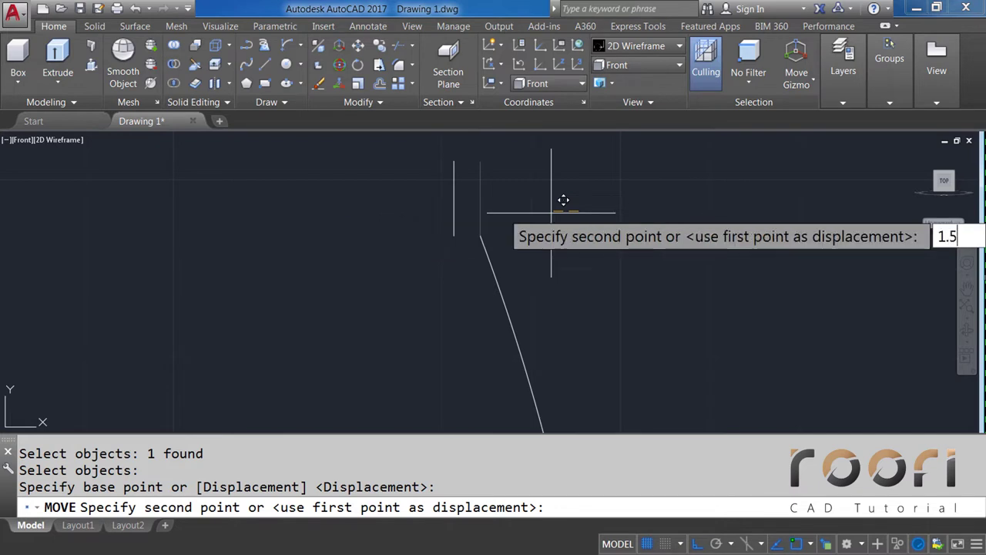
key("Return")
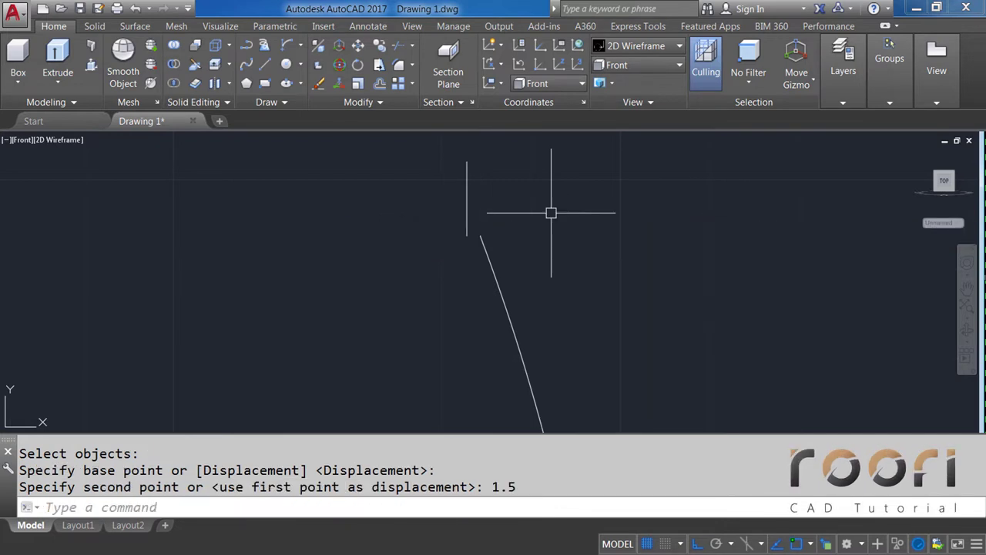
Step: Draw a Start-End-Direction arc parallel to the profile curve with a straight-up tangent
middle_click_drag(560, 246, 485, 209)
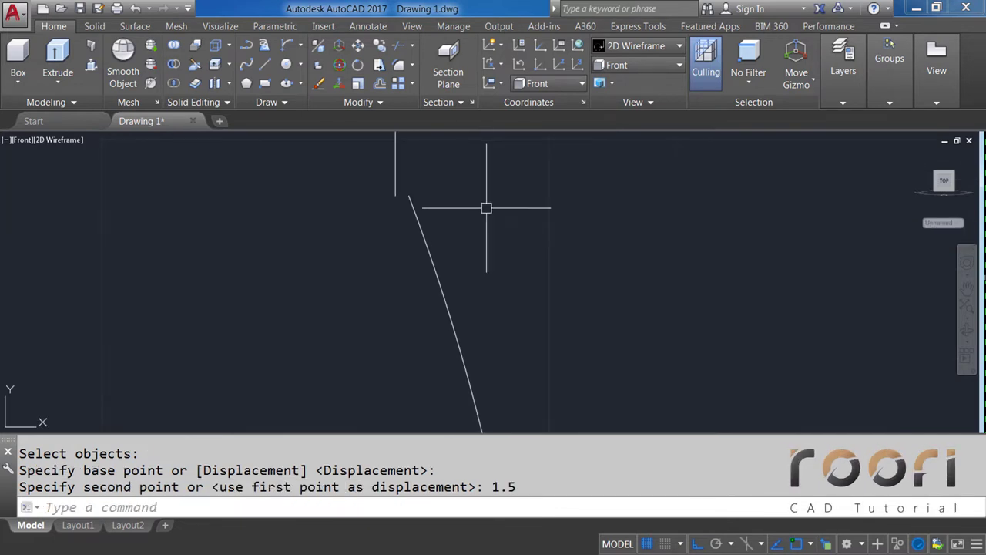
left_click(301, 46)
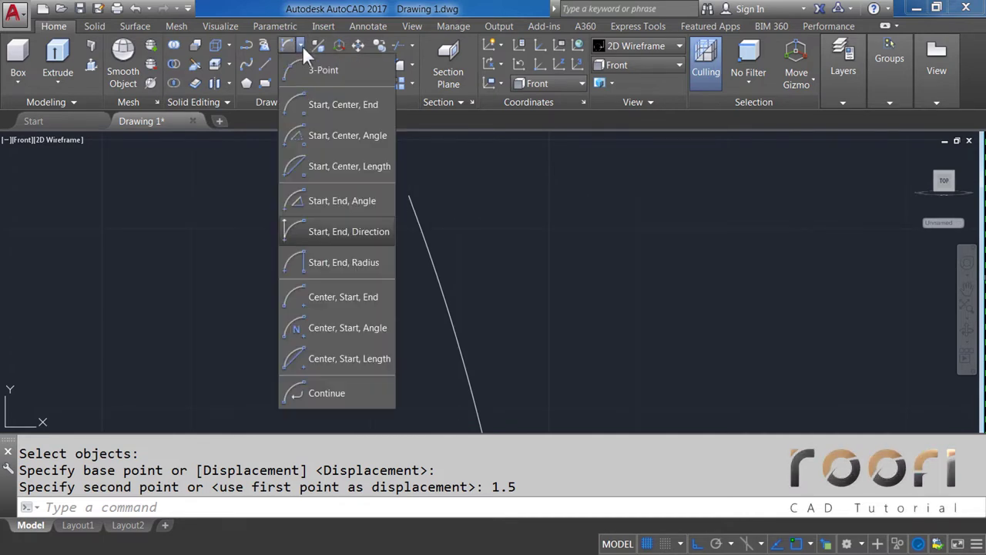
left_click(322, 231)
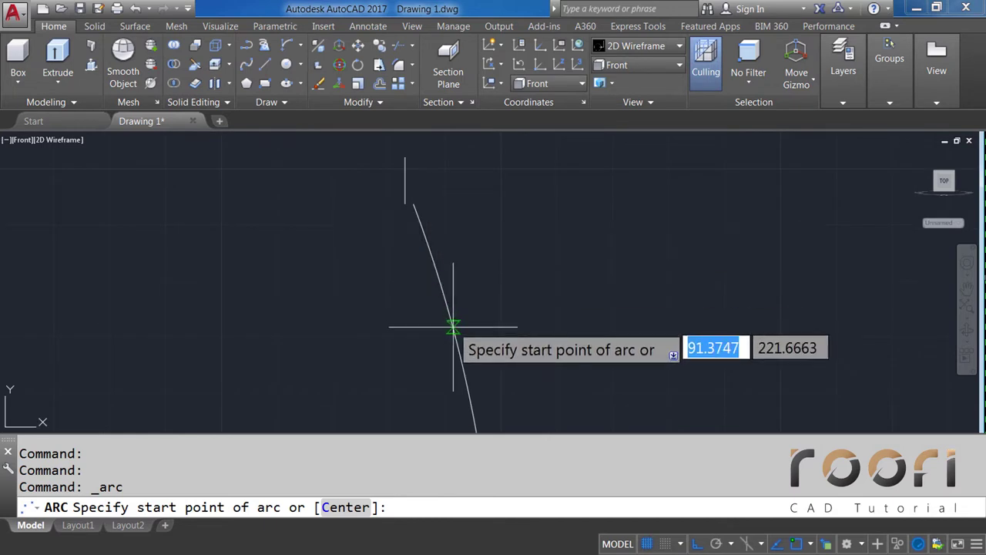
middle_click_drag(452, 326, 510, 225)
scroll(514, 230, "down", 3)
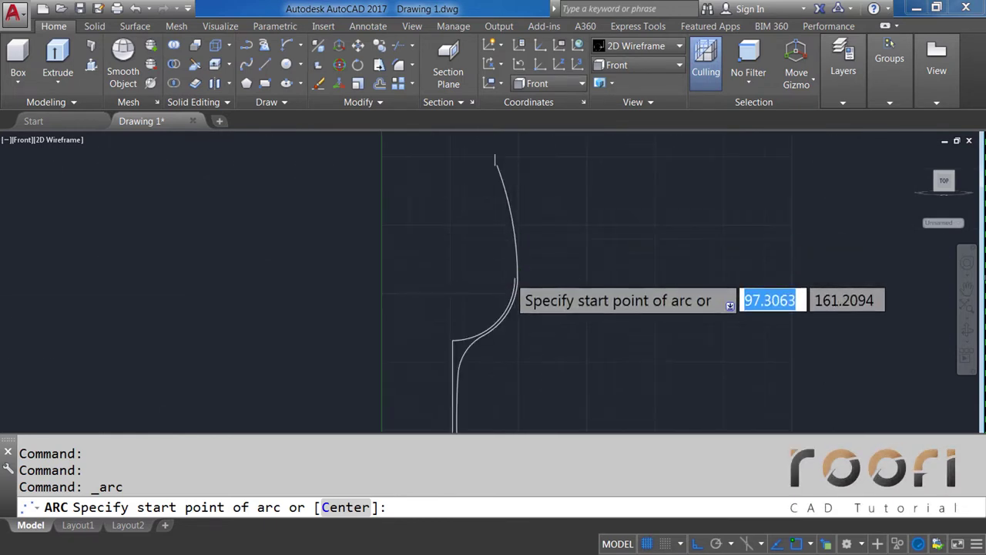
scroll(513, 278, "up", 3)
left_click(544, 276)
scroll(531, 293, "up", 2)
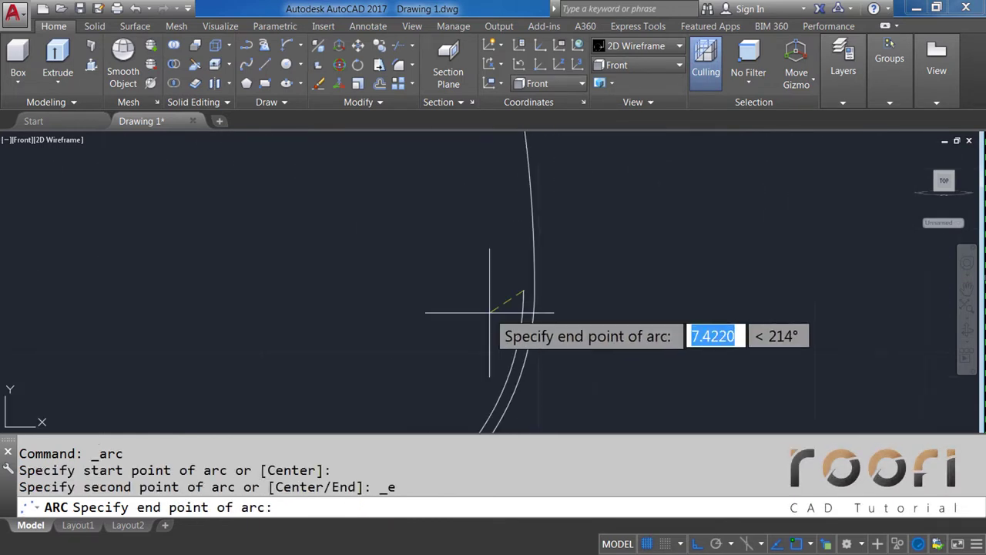
scroll(468, 220, "down", 2)
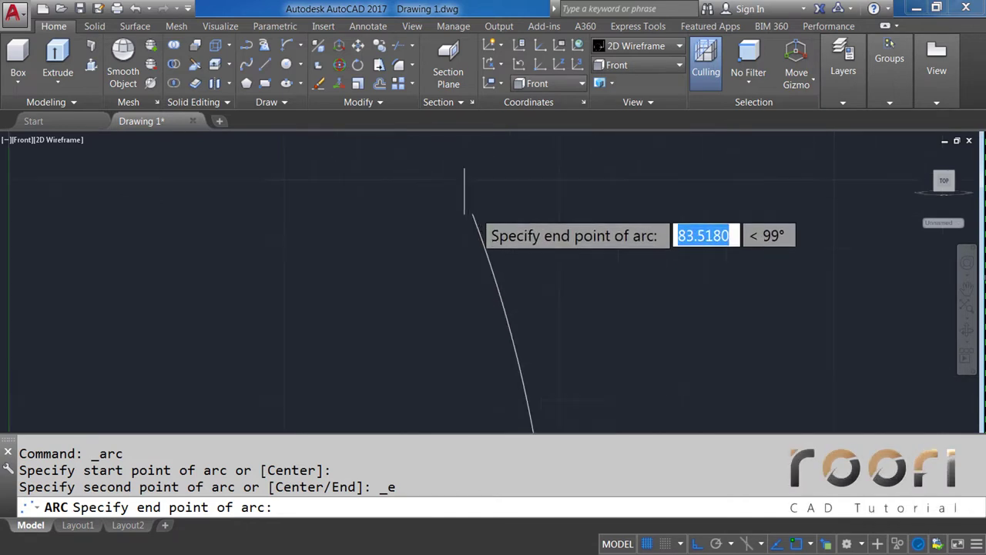
left_click(441, 215)
scroll(493, 216, "down", 2)
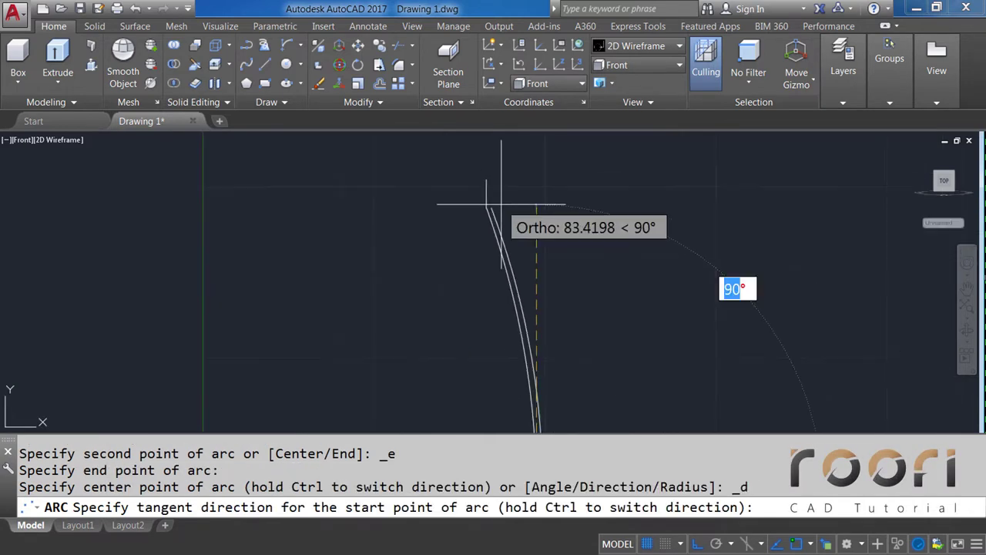
left_click(521, 144)
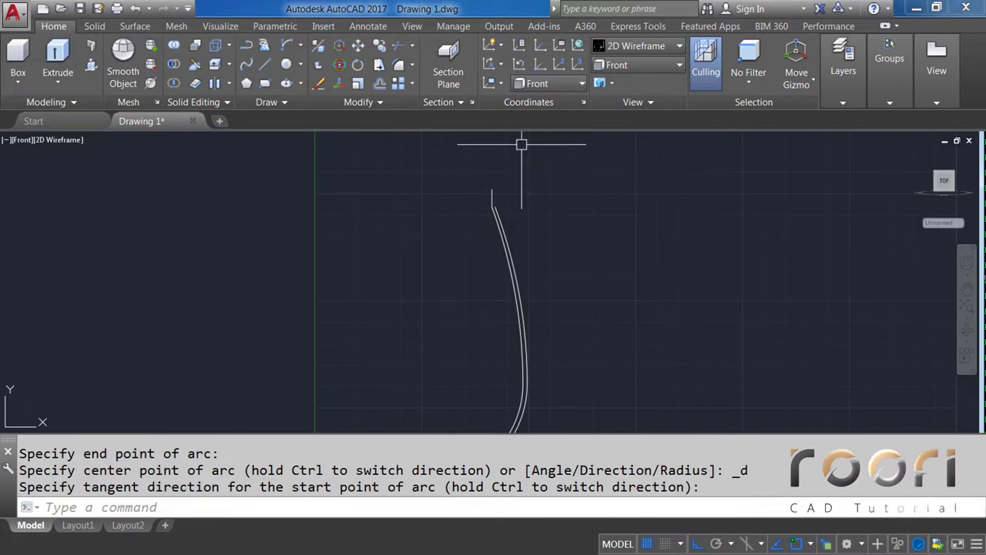
scroll(501, 196, "up", 2)
Step: Delete the short vertical helper line, leaving the two parallel S-shaped curves
left_click(502, 196)
left_click(469, 194)
key("Delete")
scroll(498, 187, "down", 2)
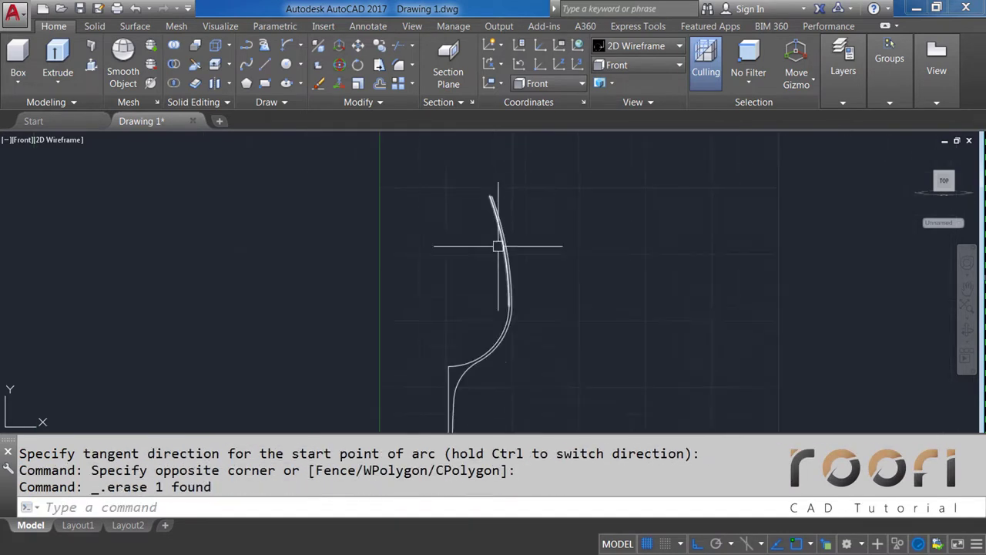
scroll(501, 262, "up", 2)
scroll(516, 324, "up", 1)
mouse_move(532, 383)
middle_mouse_down()
mouse_move(526, 300)
mouse_move(479, 298)
middle_mouse_up()
scroll(498, 310, "down", 3)
scroll(487, 223, "up", 5)
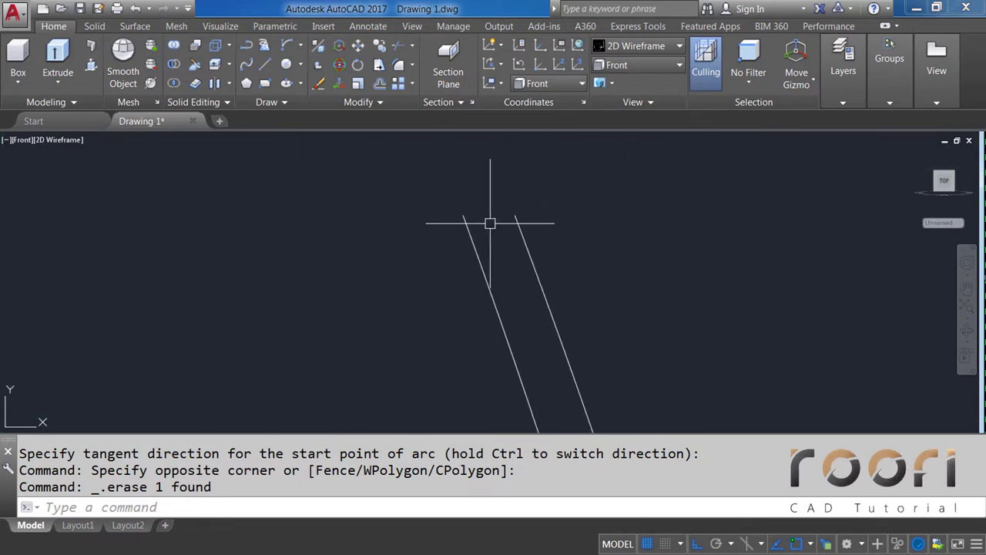
middle_click_drag(487, 223, 423, 253)
type("C")
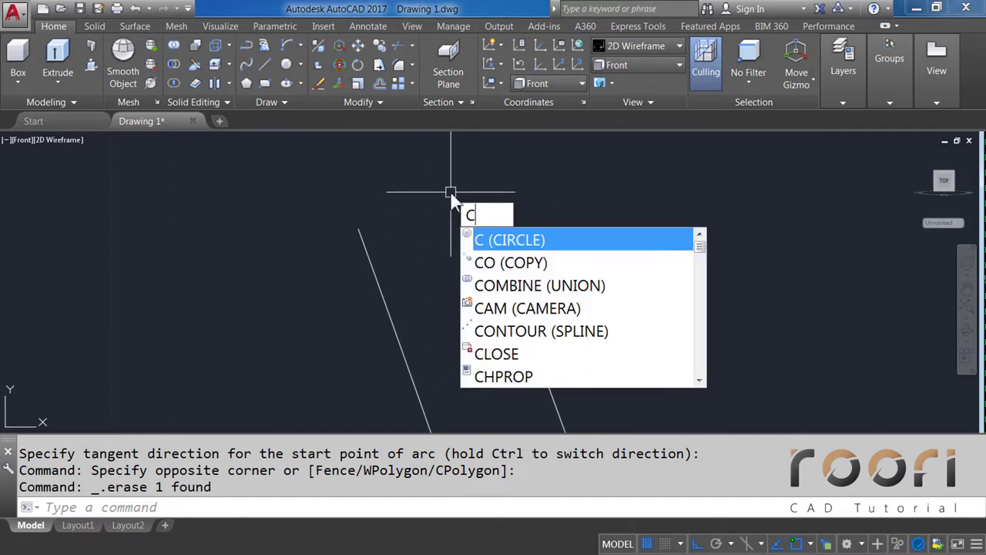
Step: Draw a two-point circle from one curve's top end, perpendicular to the other curve
key("Return")
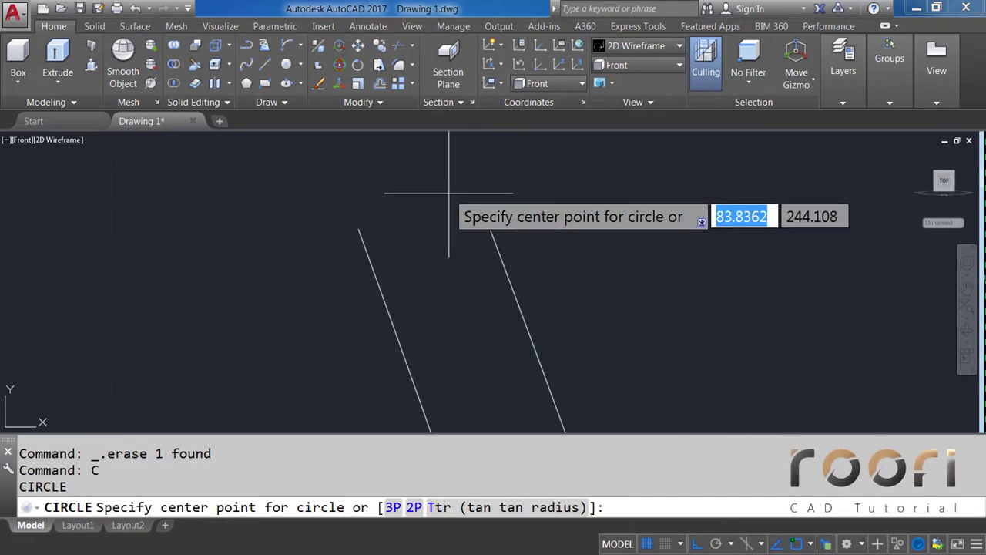
type("2P")
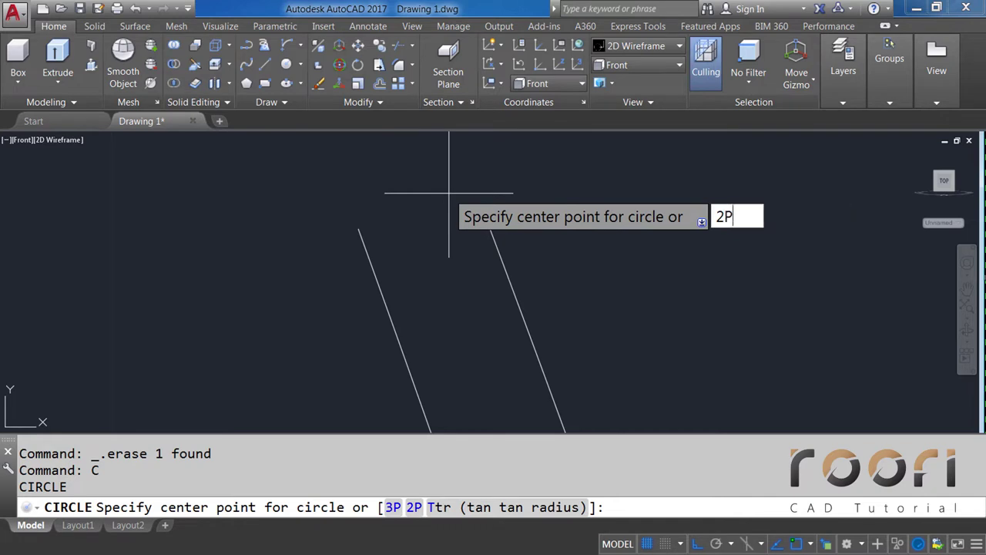
key("Return")
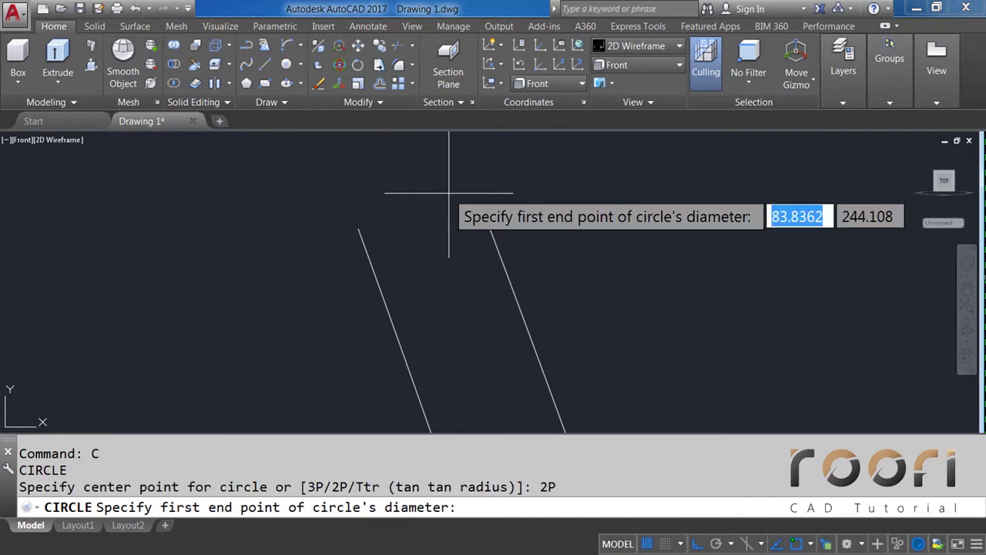
left_click(490, 228)
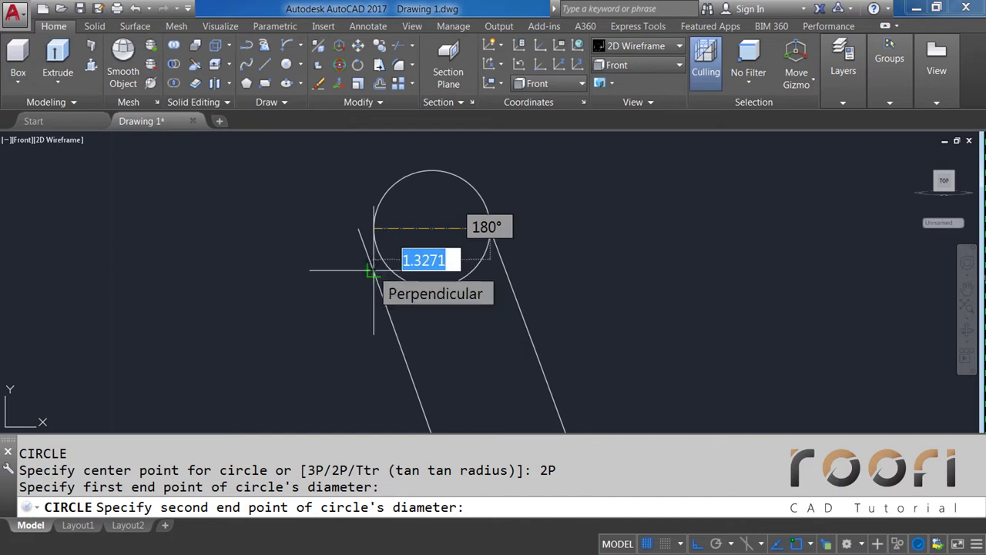
left_click(372, 271)
type("TR")
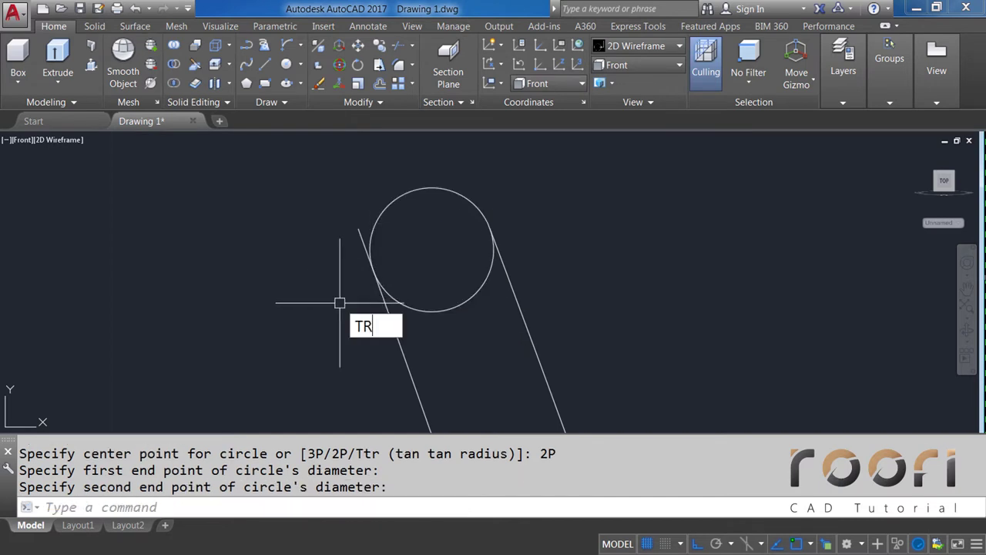
Step: Trim off the left curve's stub and the circle's lower half to leave a rounded cap
key("Return")
key("Return")
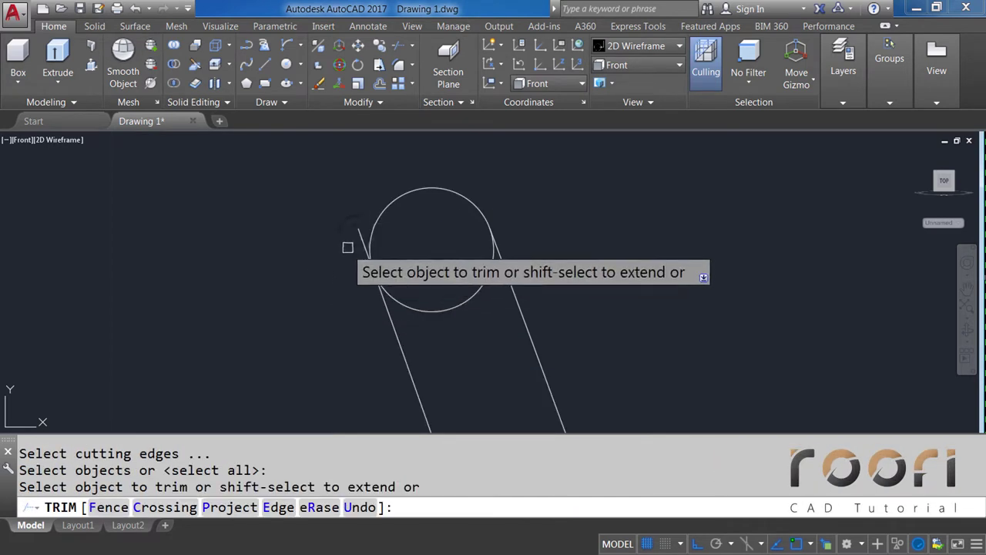
left_click(358, 232)
left_click(434, 310)
key("Return")
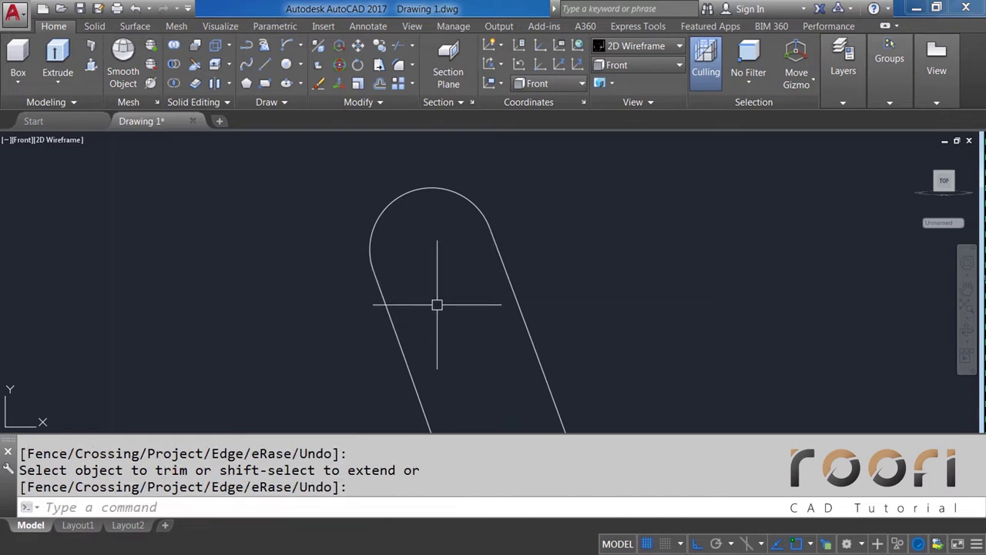
Step: Offset the bottom horizontal line 2 units upward
scroll(447, 257, "down", 2)
scroll(467, 315, "up", 5)
scroll(470, 332, "up", 3)
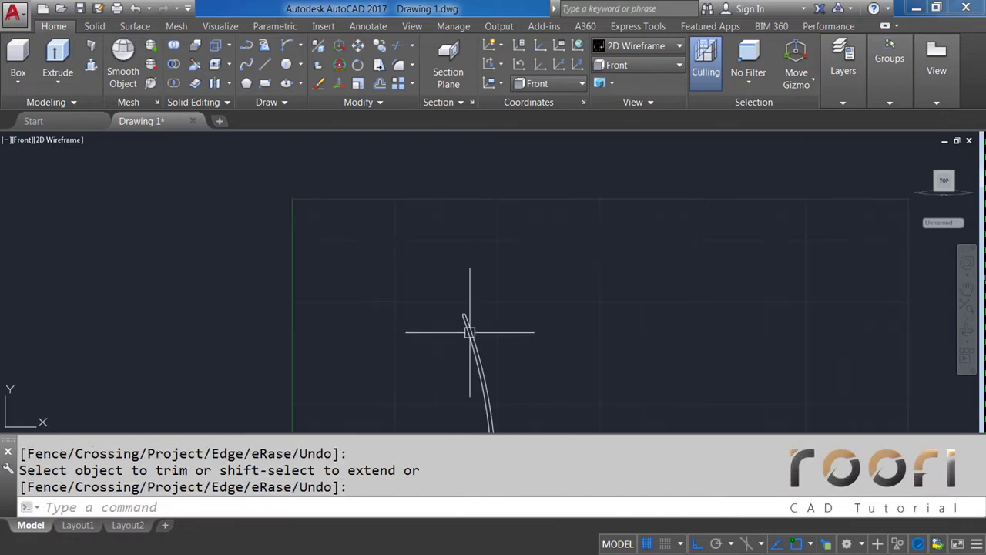
scroll(488, 213, "down", 1)
scroll(498, 378, "down", 1)
scroll(480, 326, "down", 1)
scroll(490, 239, "down", 1)
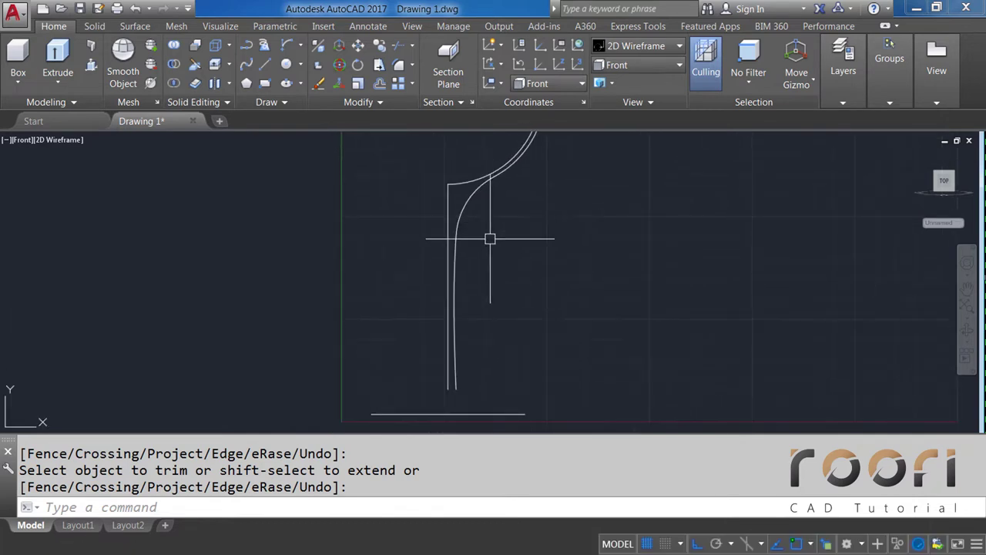
scroll(493, 279, "up", 2)
scroll(469, 335, "up", 4)
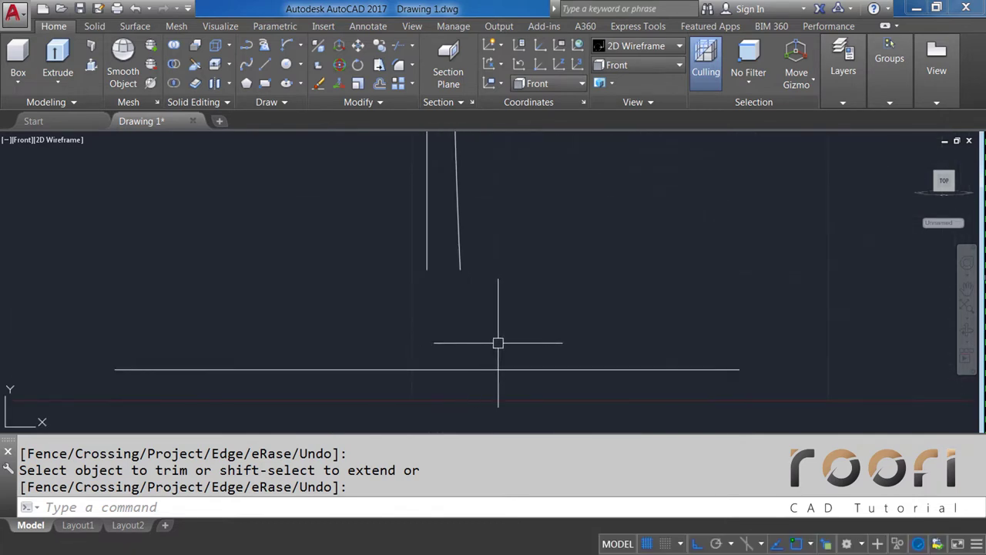
scroll(497, 343, "up", 2)
middle_click_drag(500, 342, 458, 338)
type("O")
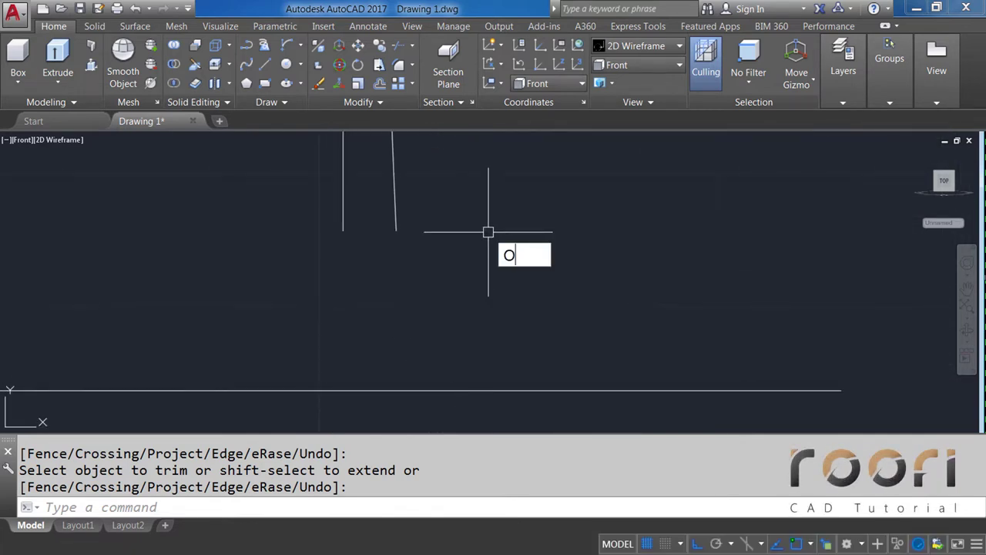
key("Return")
type("2")
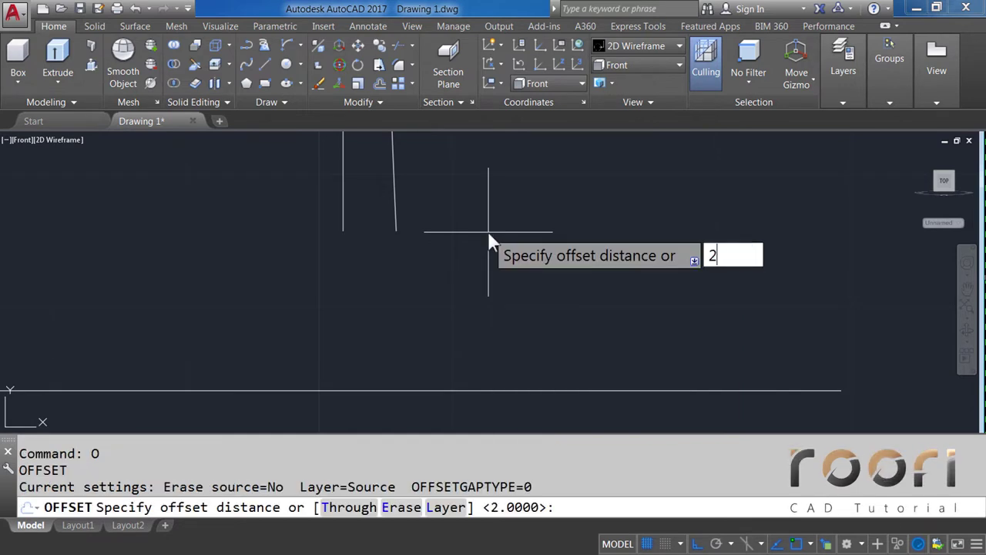
key("Return")
left_click(484, 389)
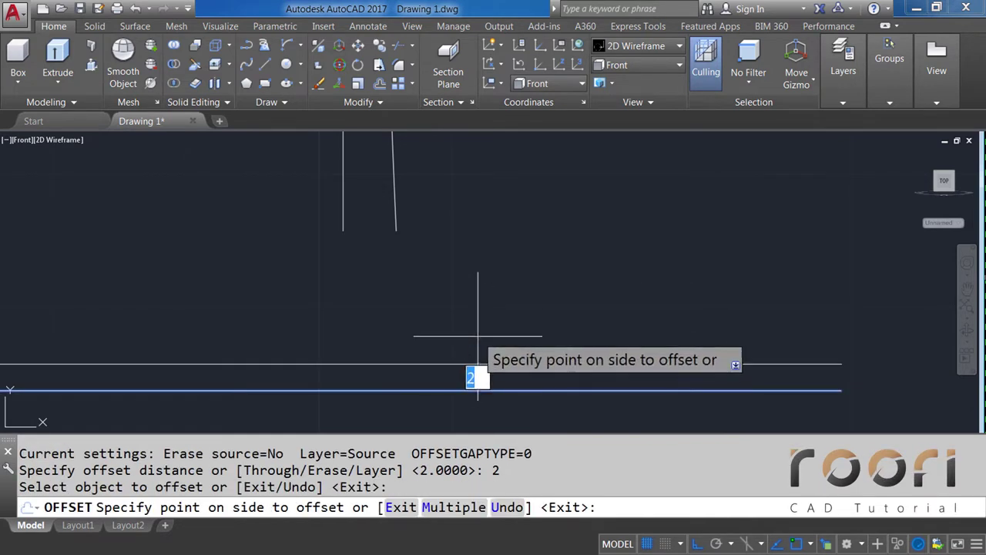
left_click(480, 347)
key("Return")
Step: Draw a vertical line rising from the right end of the offset line
middle_click_drag(508, 288, 425, 293)
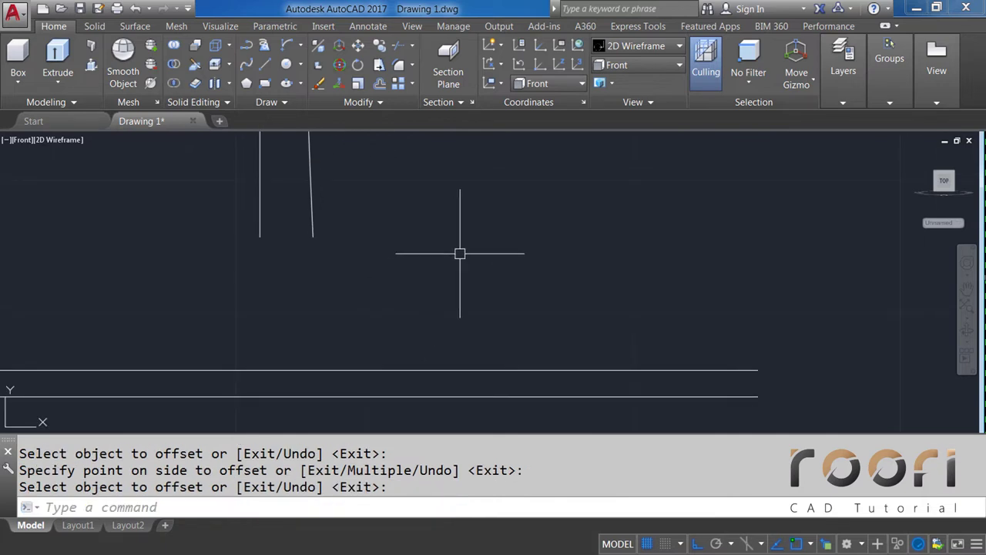
type("L")
key("Return")
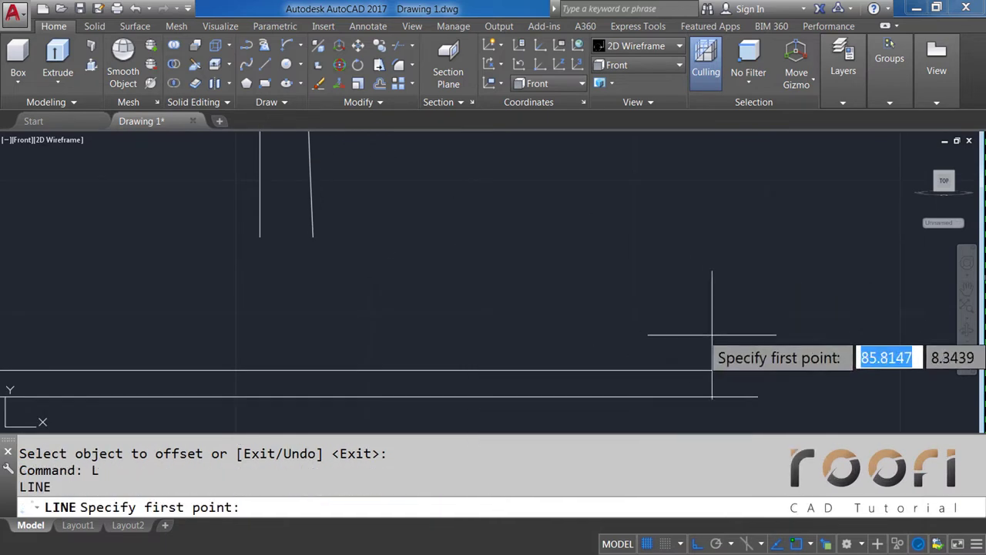
left_click(758, 370)
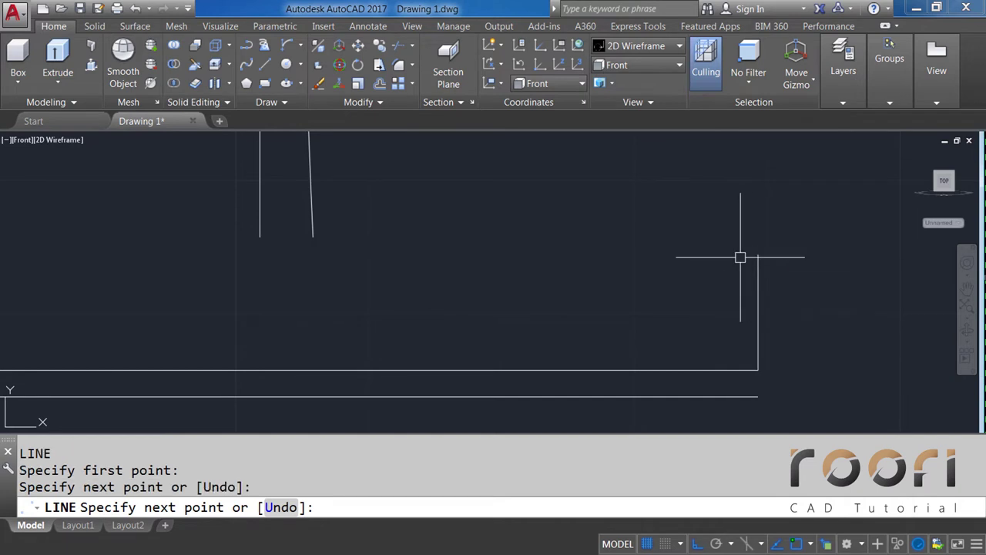
left_click(740, 258)
key("Return")
type("M")
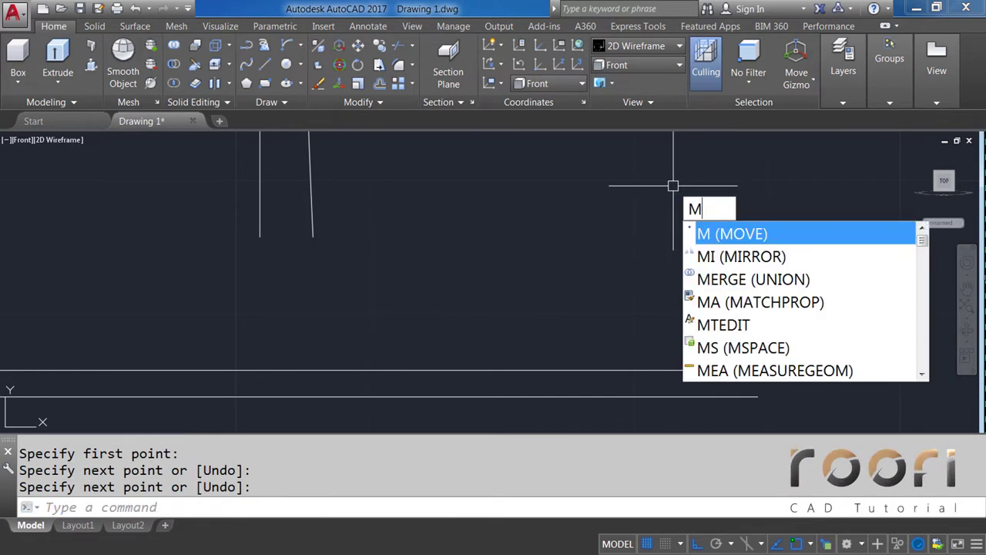
Step: Move the vertical line 8 units to the left
key("Return")
left_click(757, 276)
key("Return")
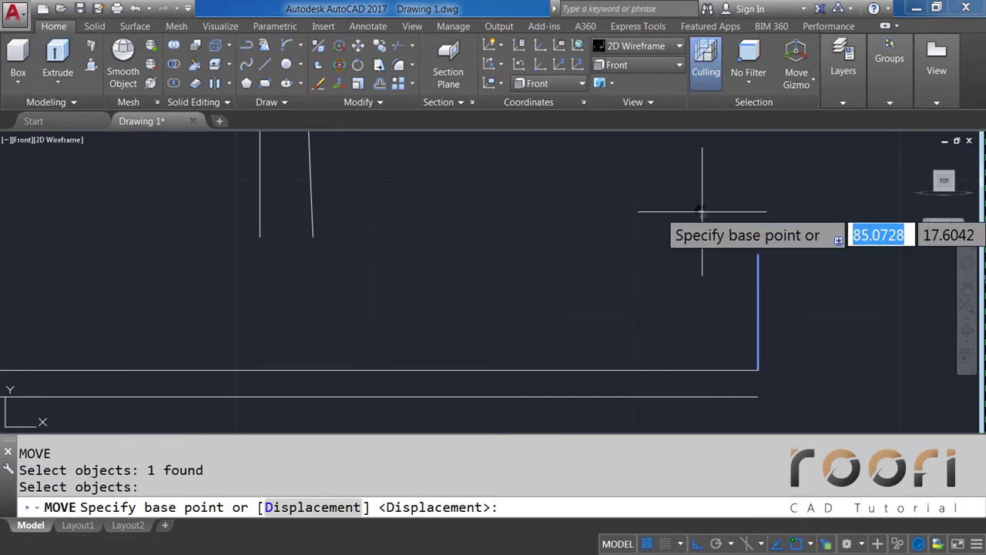
left_click(703, 211)
type("8")
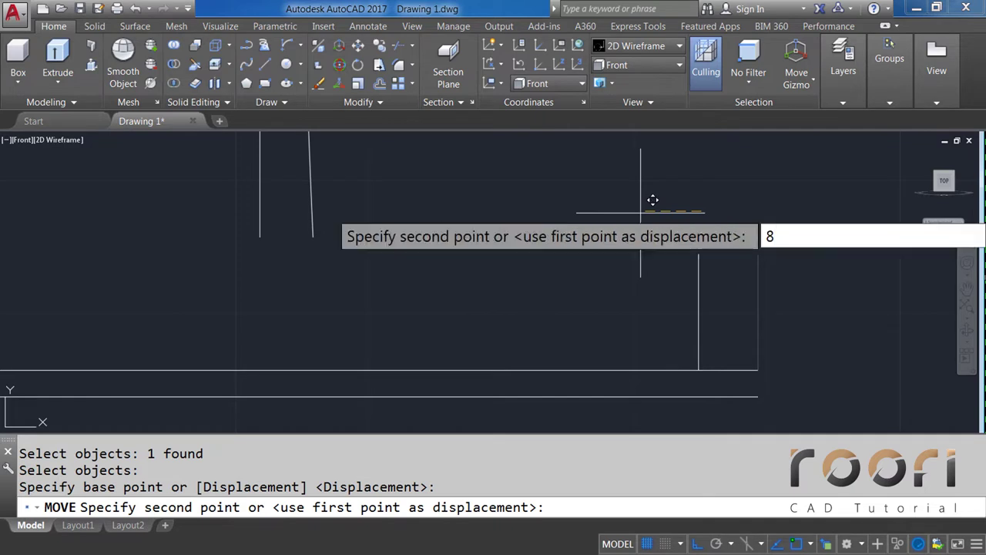
key("Return")
Step: Draw a sloped line from the wall's lower end to the vertical line's bottom
middle_click_drag(522, 299, 513, 277)
type("L")
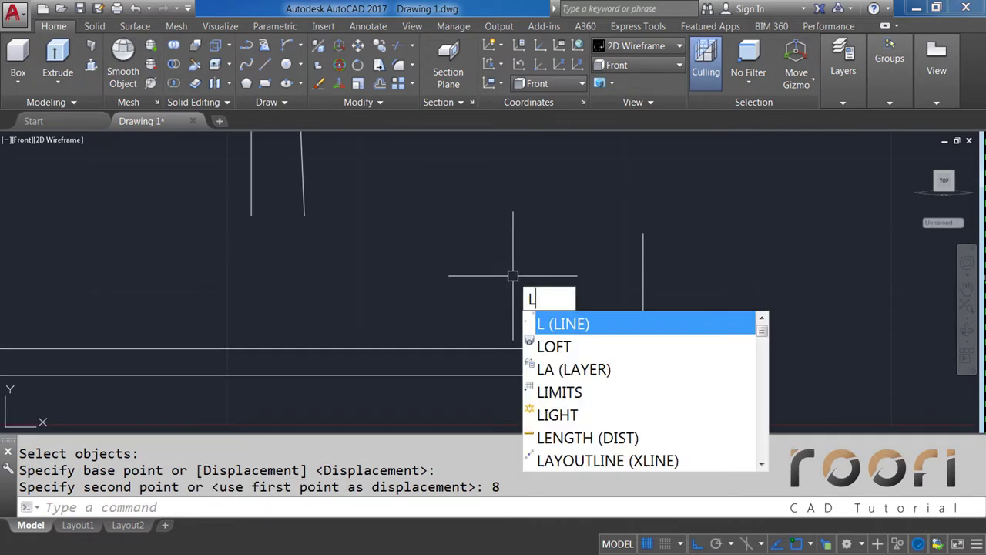
key("Return")
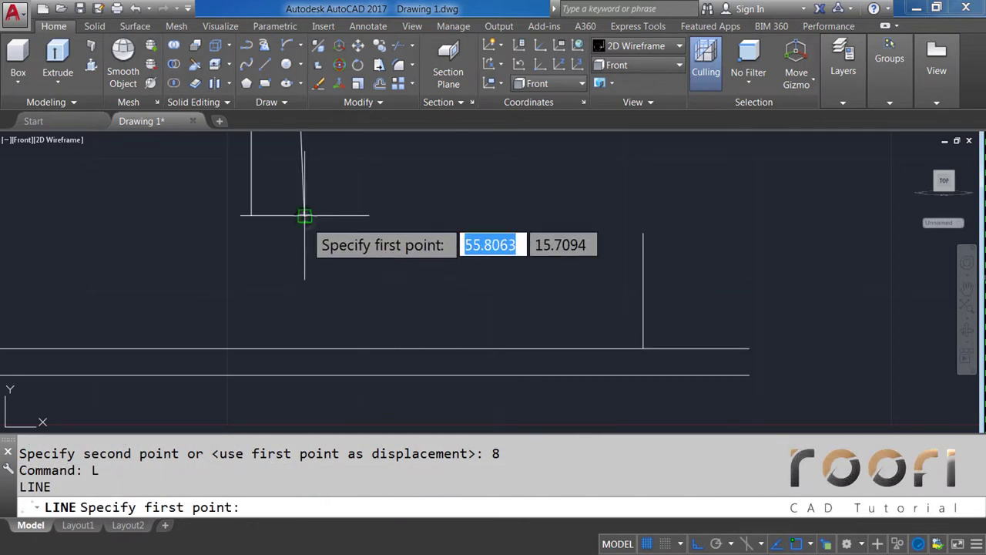
left_click(305, 215)
left_click(642, 349)
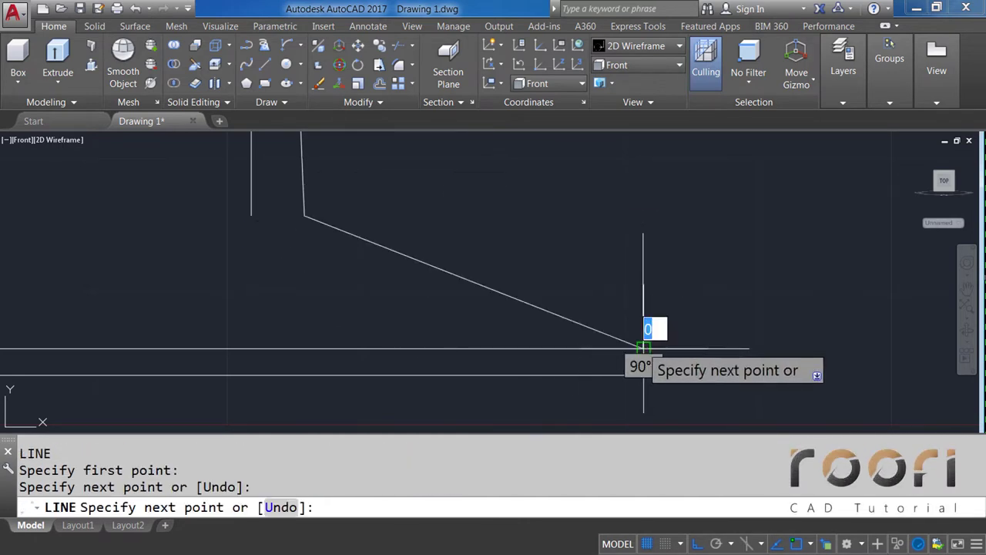
key("Return")
Step: Erase the vertical helper line and trim the horizontal line left of the slope
left_click(671, 286)
left_click(609, 223)
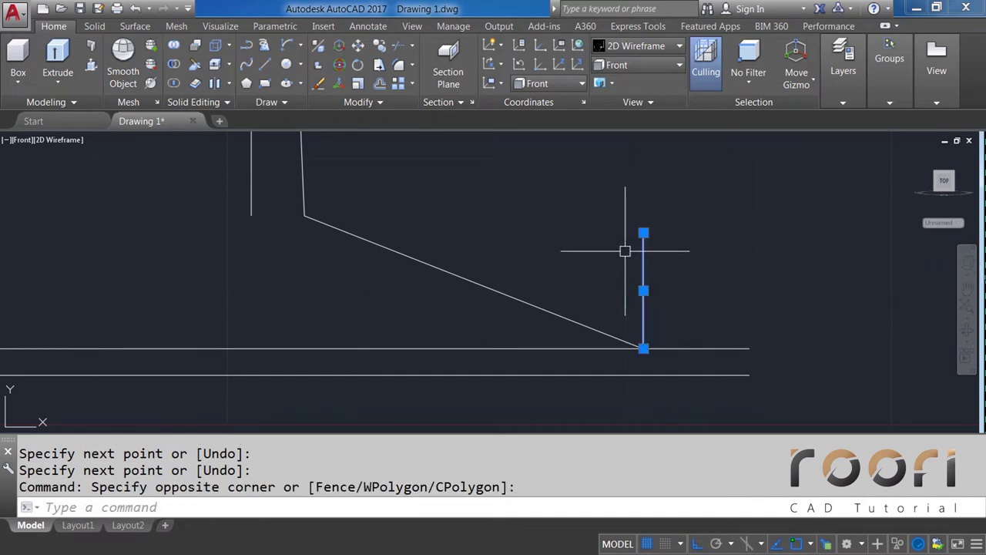
key("Delete")
type("TR")
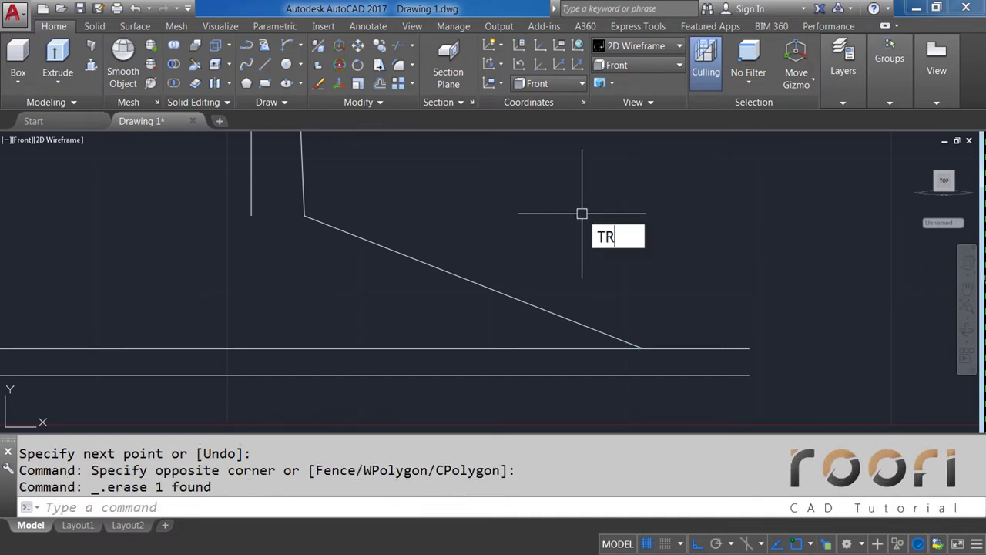
key("Return")
key("Return")
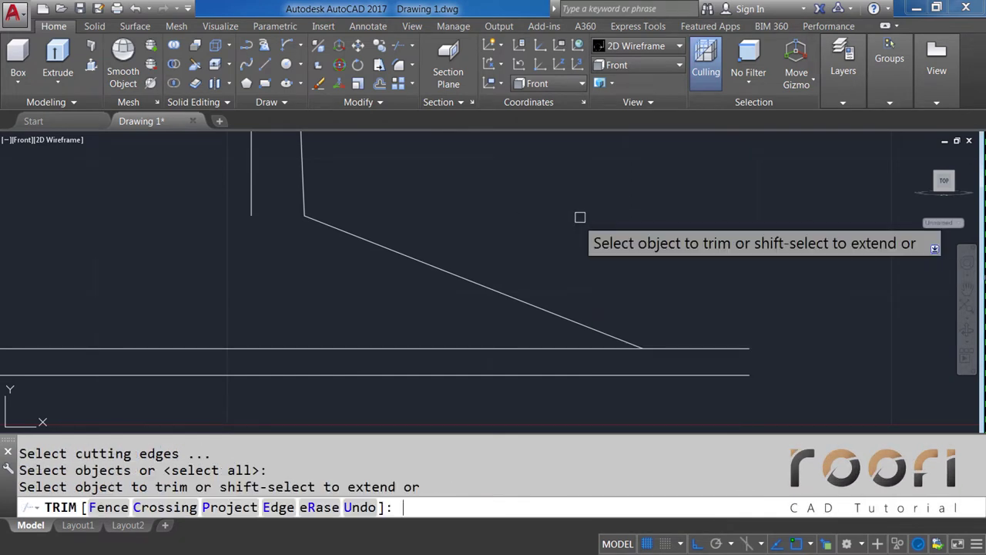
left_click(447, 346)
scroll(438, 331, "down", 3)
middle_click_drag(438, 331, 442, 346)
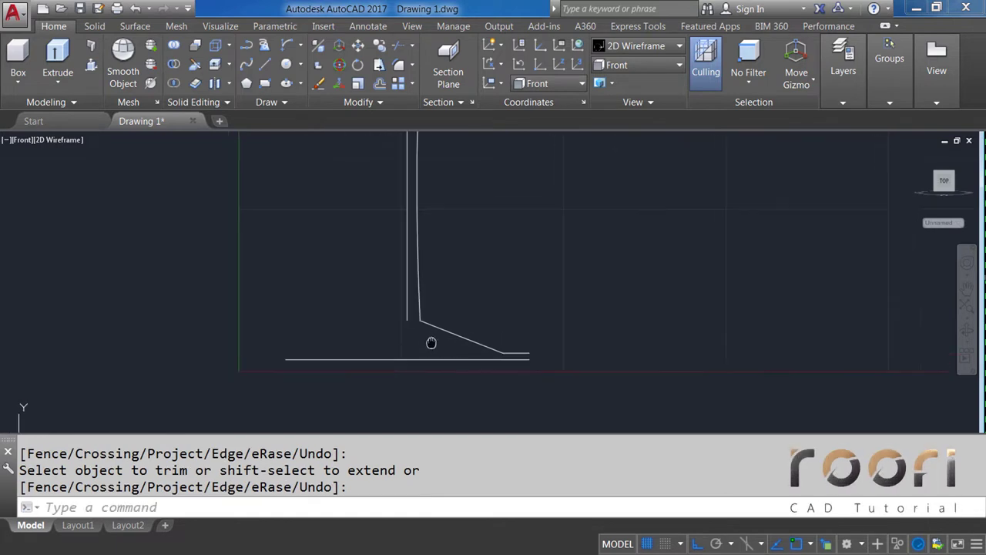
scroll(445, 350, "up", 3)
scroll(479, 350, "up", 2)
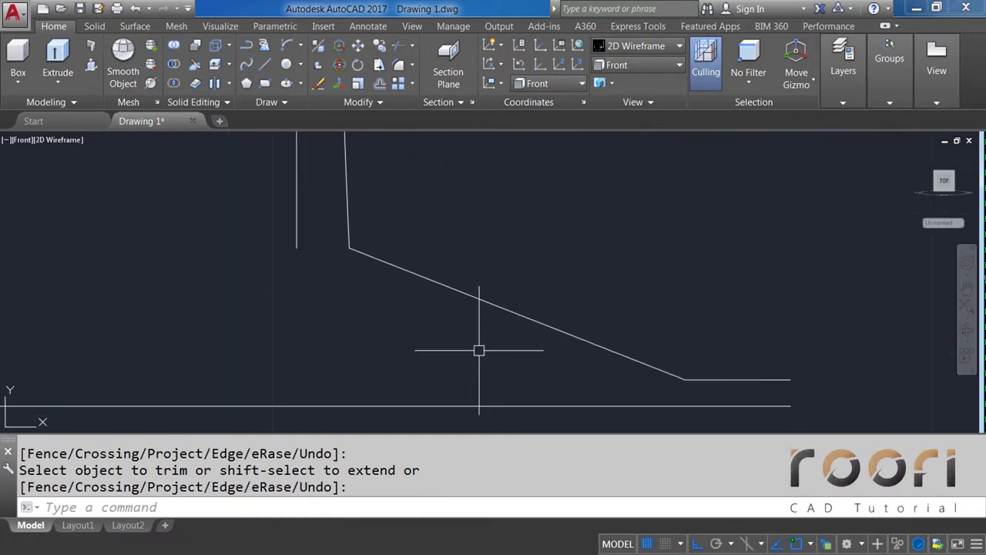
middle_click_drag(480, 351, 433, 315)
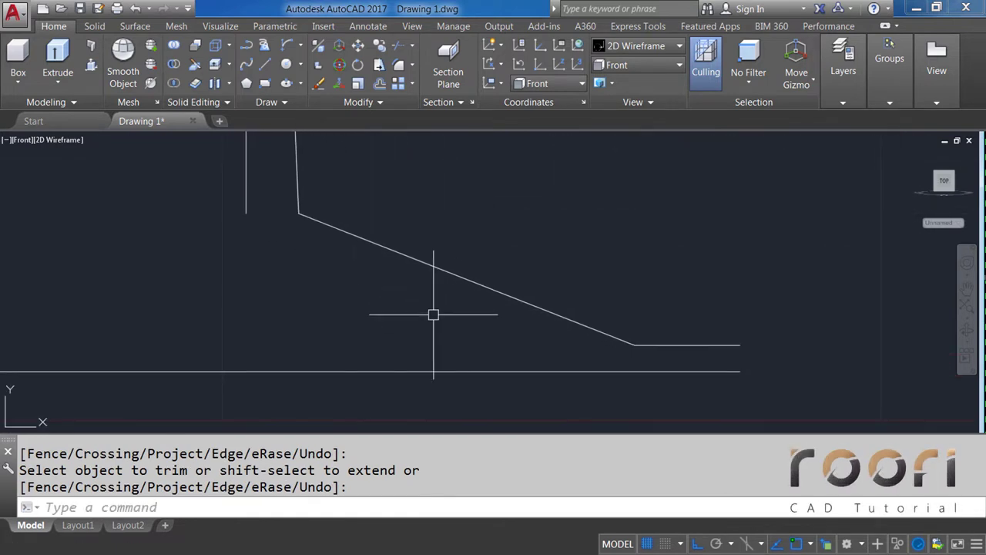
Step: Fillet the wall-to-slope corner with radius 5
left_click(411, 64)
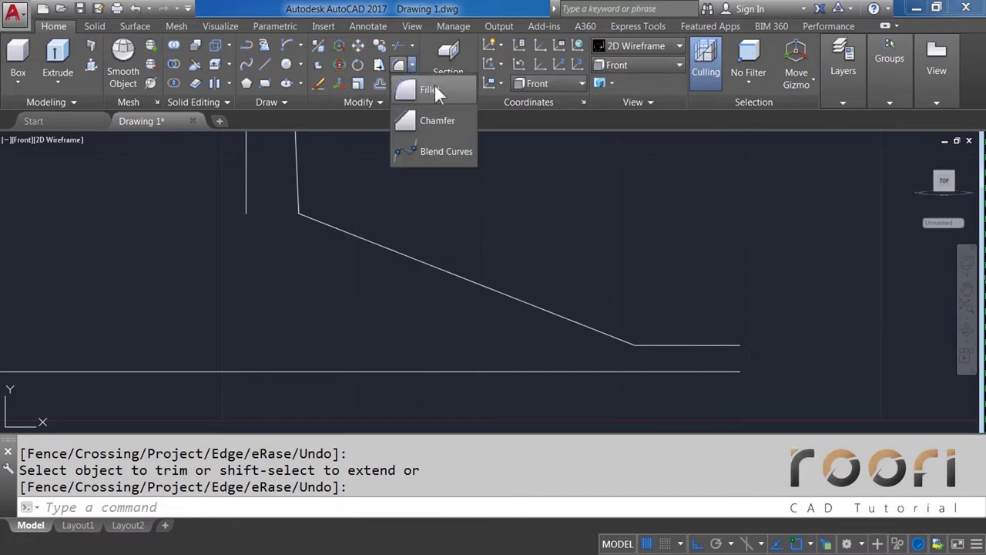
left_click(432, 89)
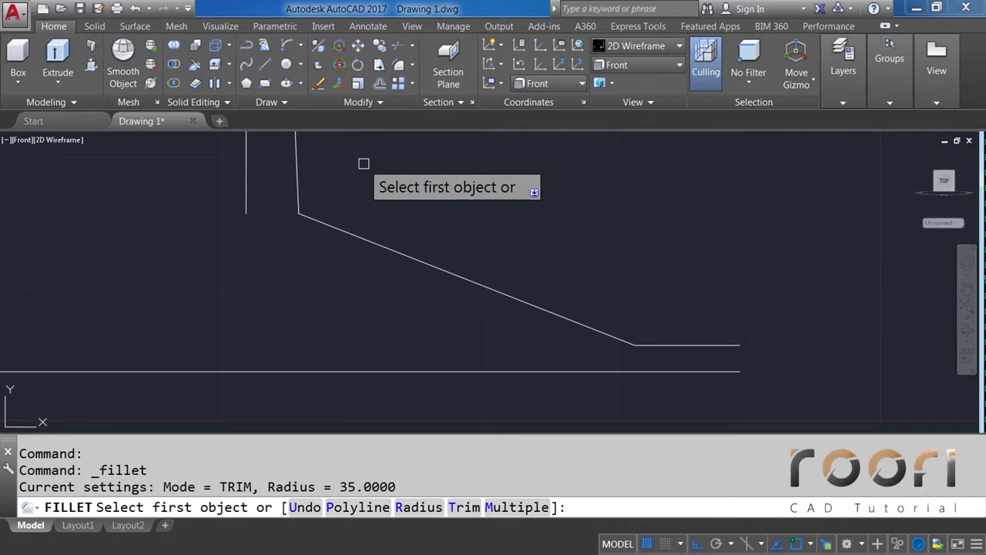
type("R")
key("Return")
type("5")
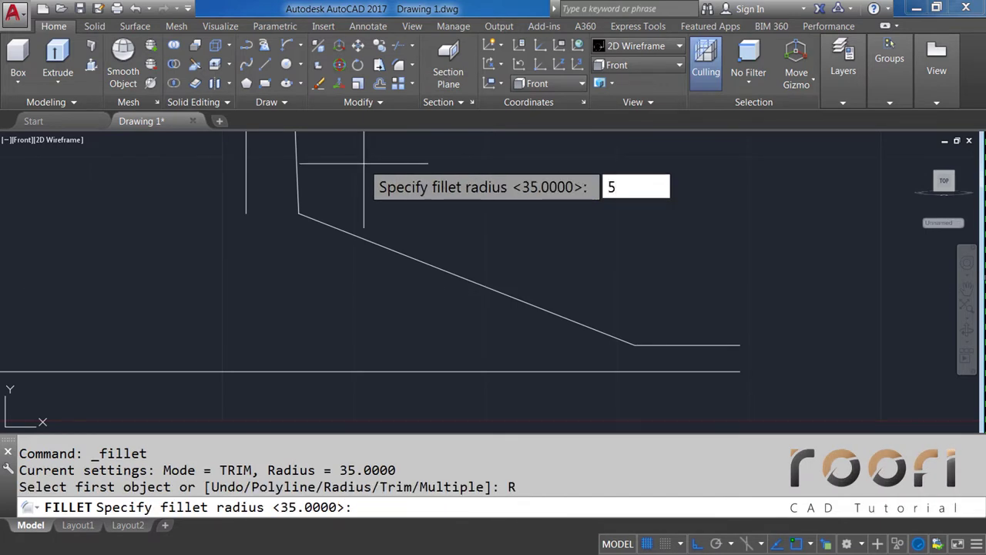
key("Return")
left_click(300, 183)
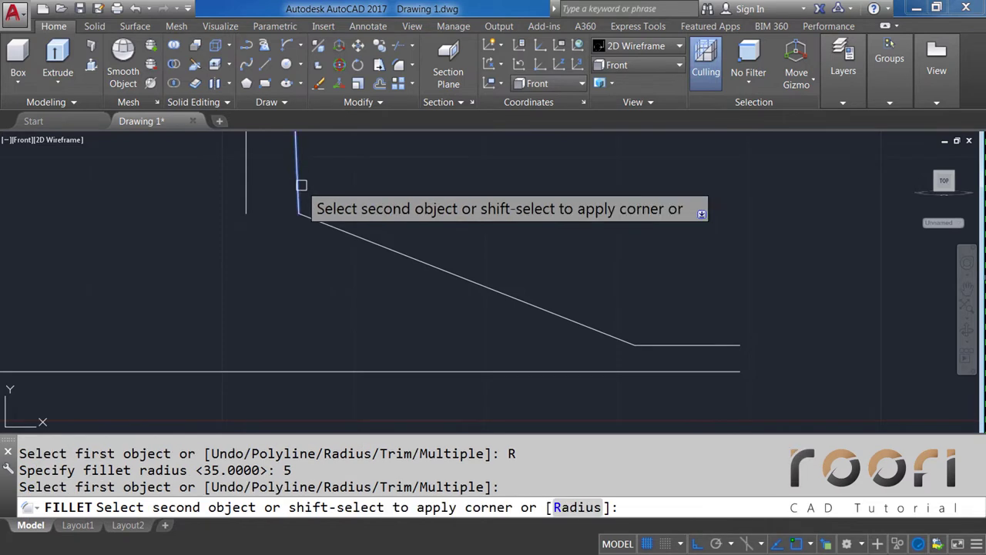
left_click(319, 221)
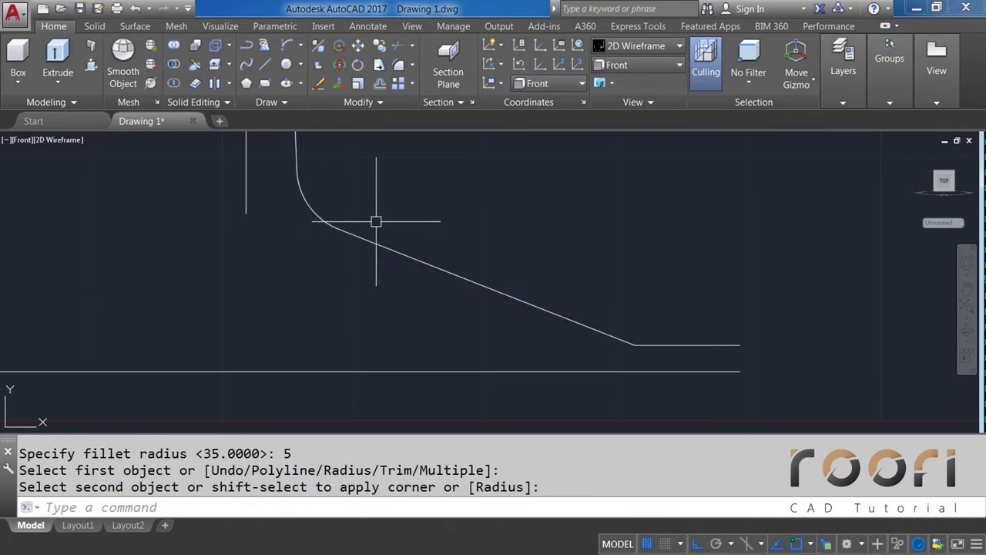
Step: Fillet the slope-to-ledge corner with radius 20
left_click(413, 67)
left_click(429, 90)
type("R")
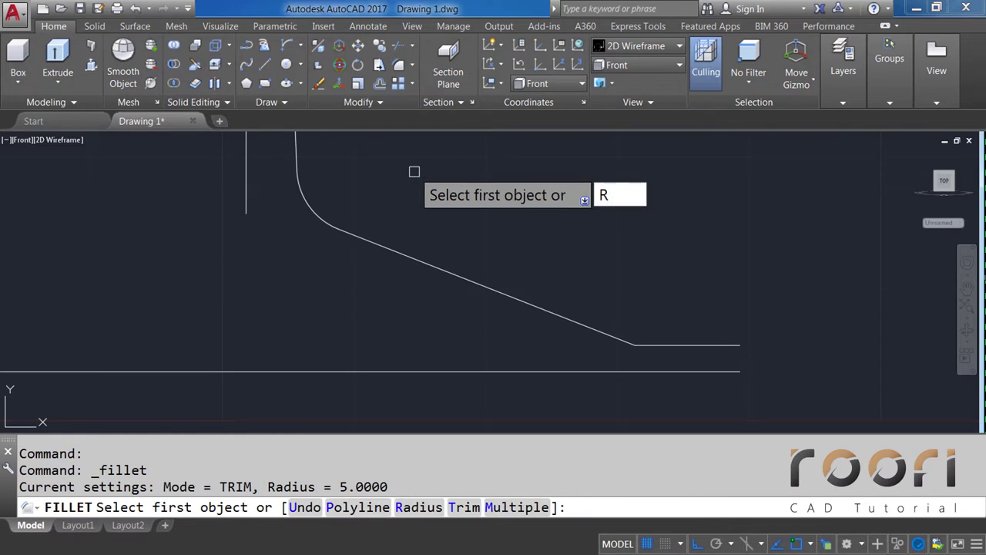
key("Return")
type("20")
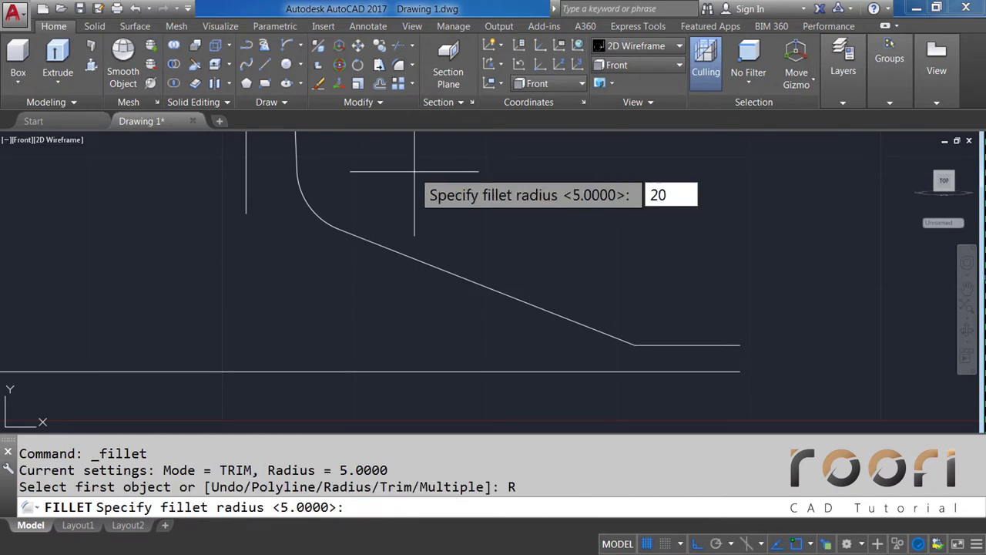
key("Return")
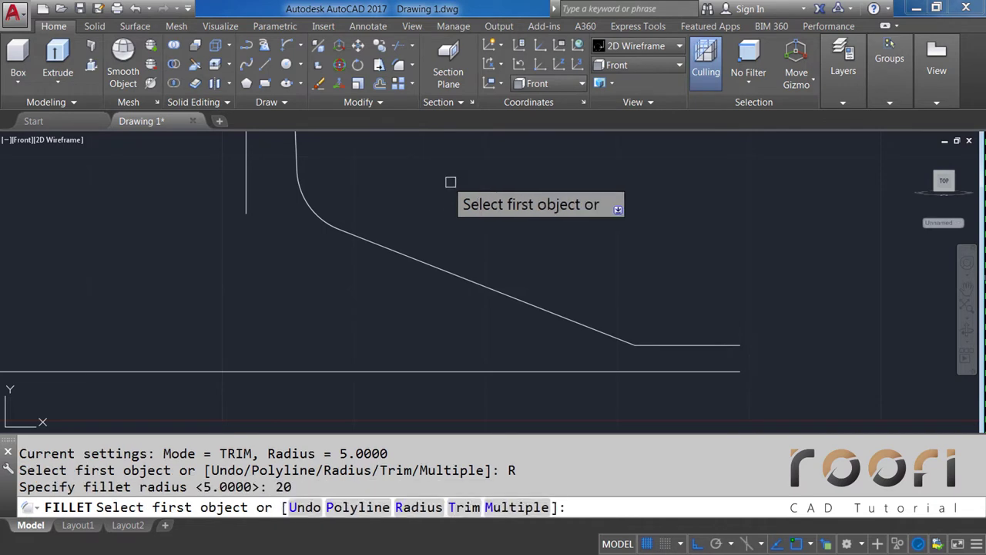
left_click(563, 314)
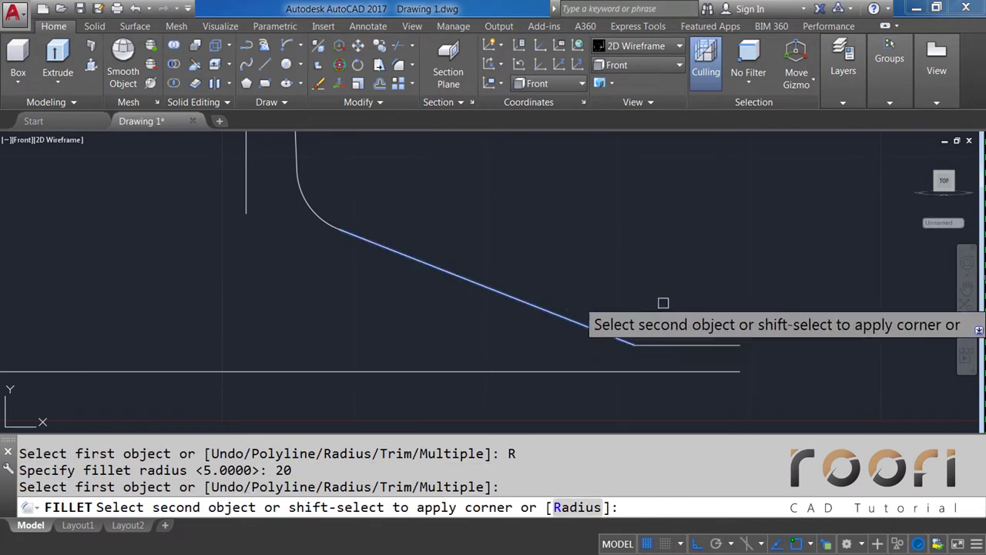
left_click(676, 344)
middle_click_drag(652, 300, 667, 239)
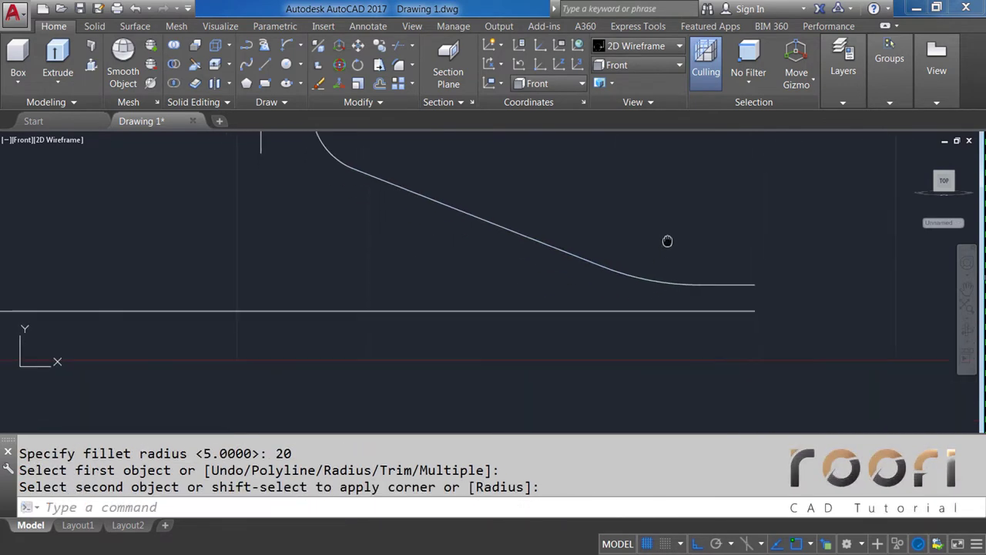
scroll(661, 306, "up", 4)
type("O")
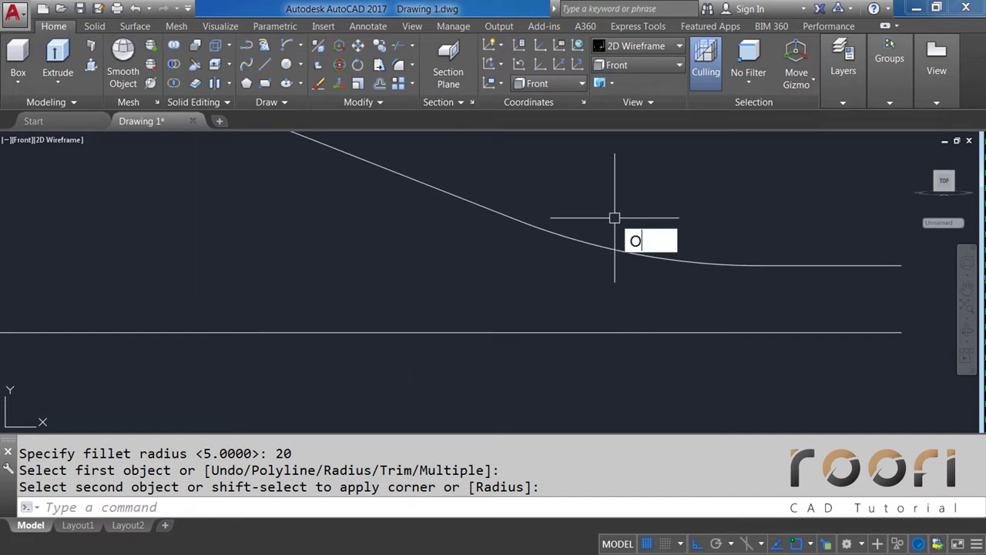
Step: Offset the curved line 2 units downward
key("Return")
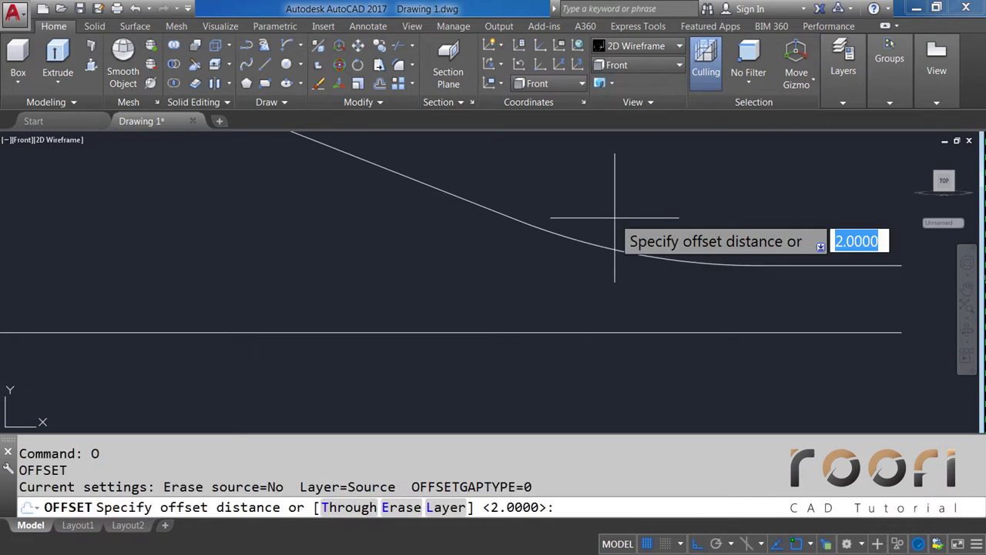
type("2")
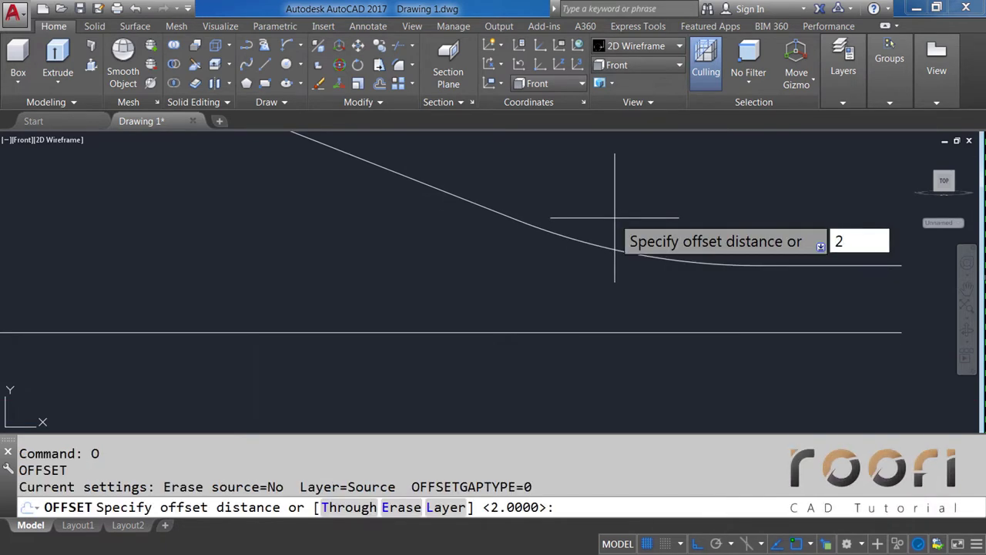
key("Return")
left_click(656, 255)
left_click(631, 286)
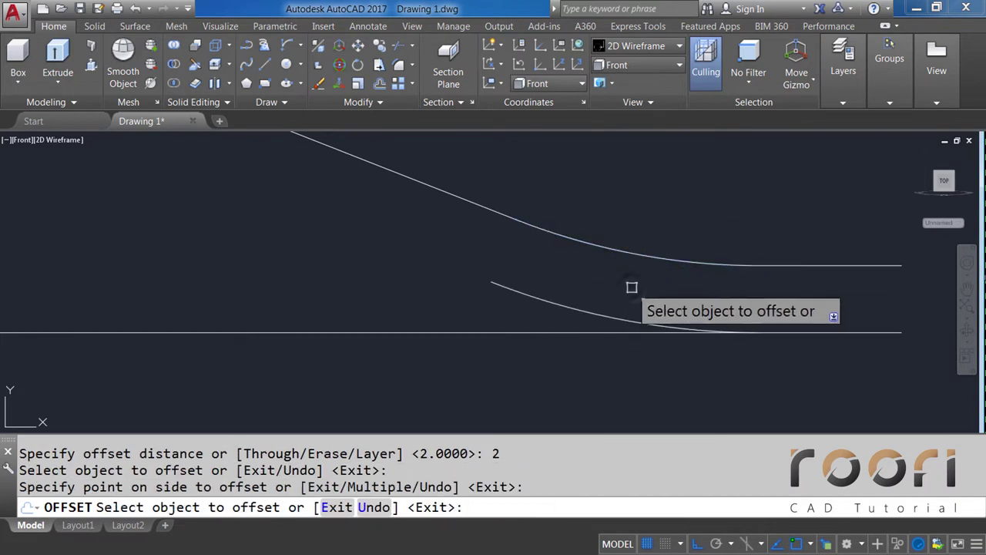
key("Return")
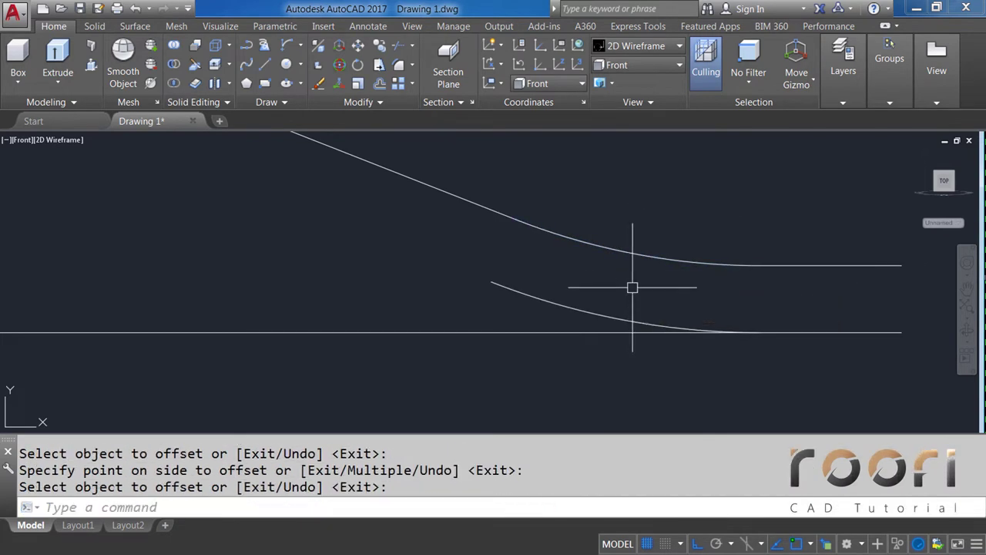
Step: Trim away the long horizontal line
scroll(631, 287, "down", 5)
middle_click_drag(485, 335, 520, 341)
type("TR")
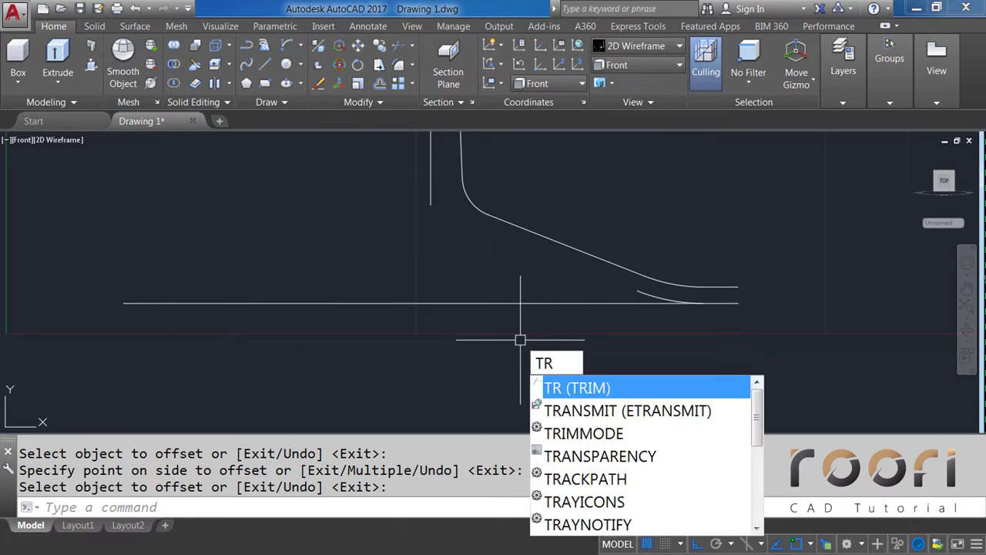
key("Return")
key("Return")
left_click(511, 304)
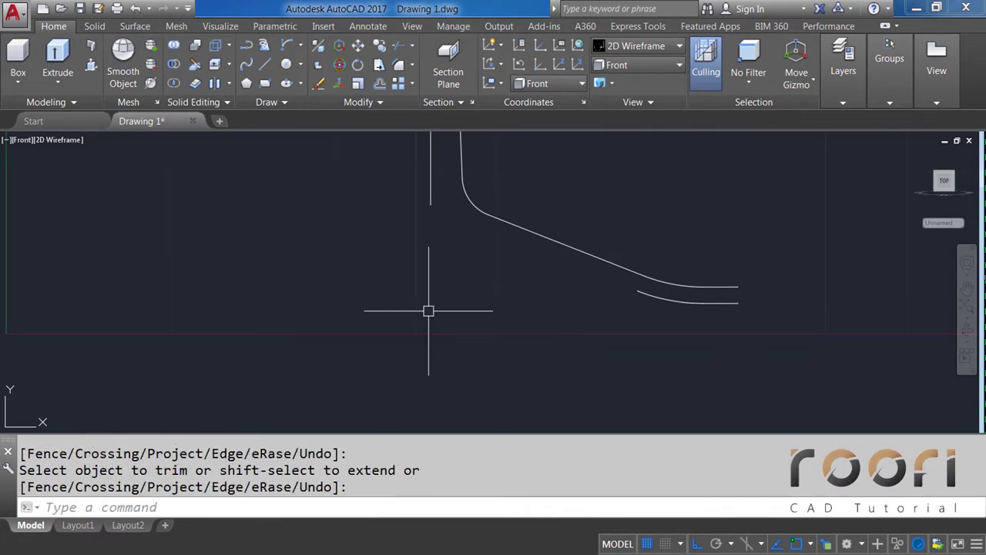
middle_click_drag(429, 311, 433, 308)
key("Return")
Step: Stretch the vertical axis line's lower end down below the two lower curves
left_click(460, 187)
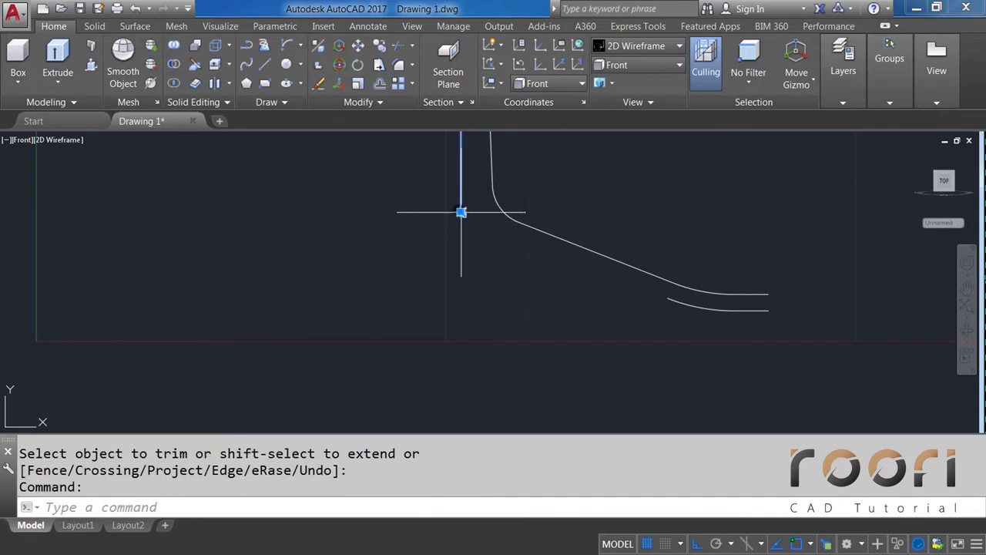
left_click(460, 212)
left_click(461, 374)
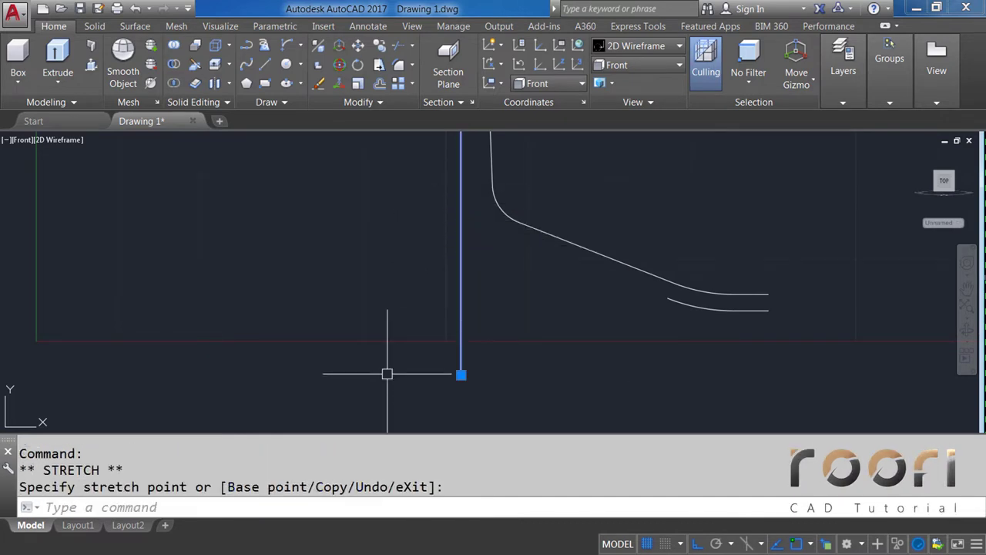
key("Escape")
type("MI")
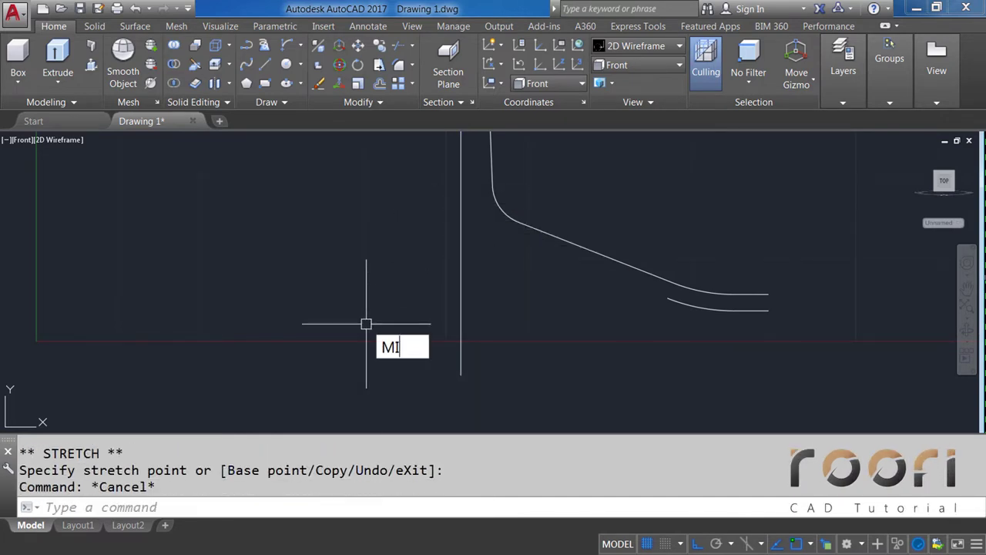
type("RROR")
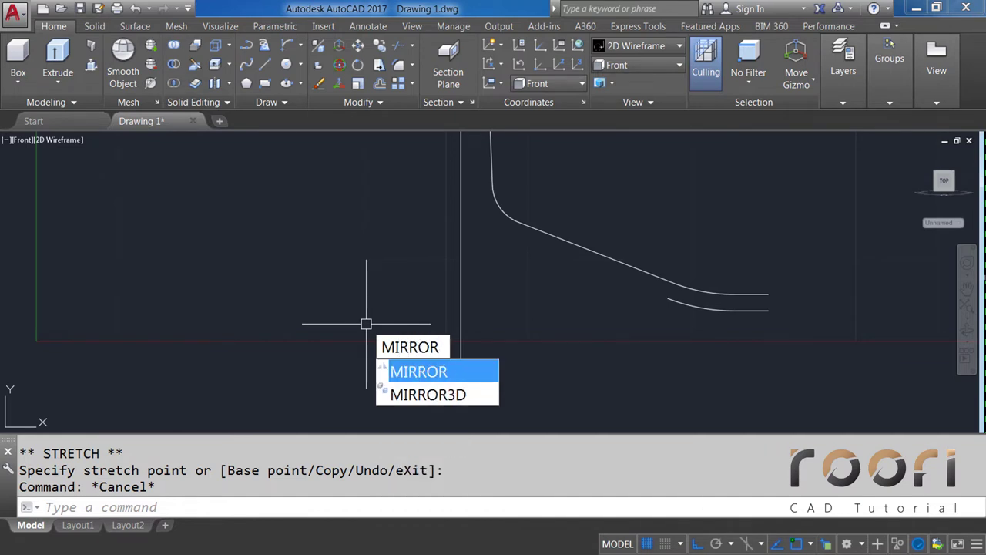
key("Return")
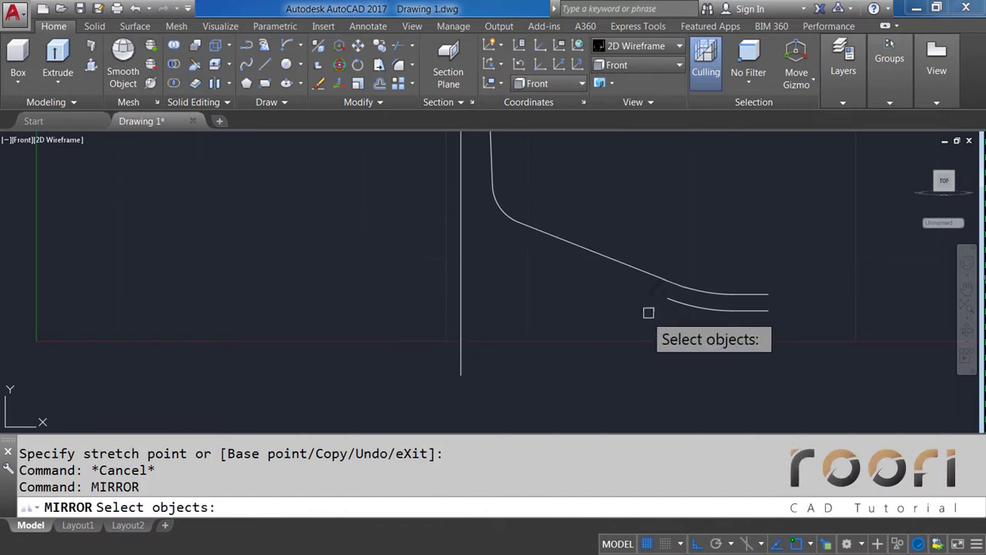
Step: Mirror the lower curve about the vertical axis line, keeping the original
left_click(669, 298)
key("Return")
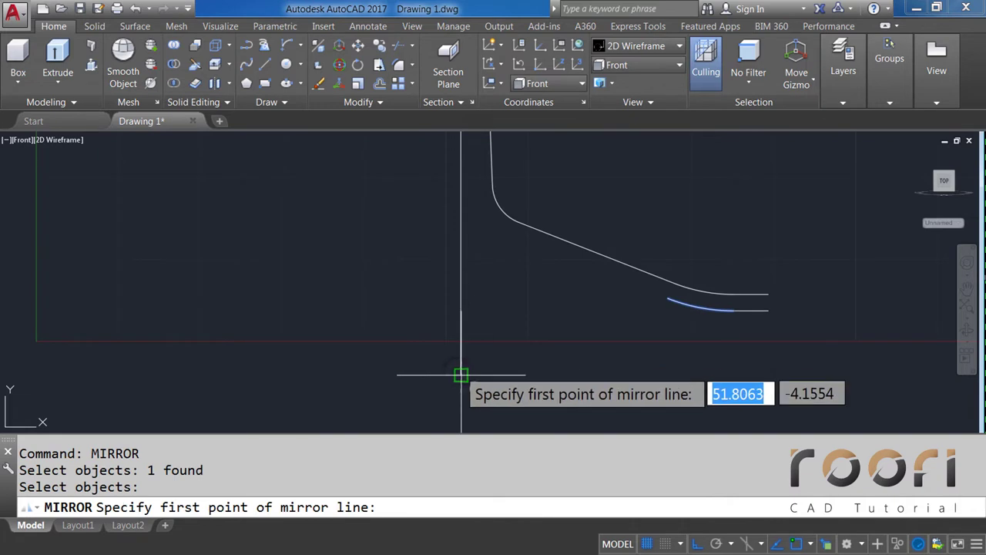
left_click(461, 375)
left_click(458, 277)
key("Return")
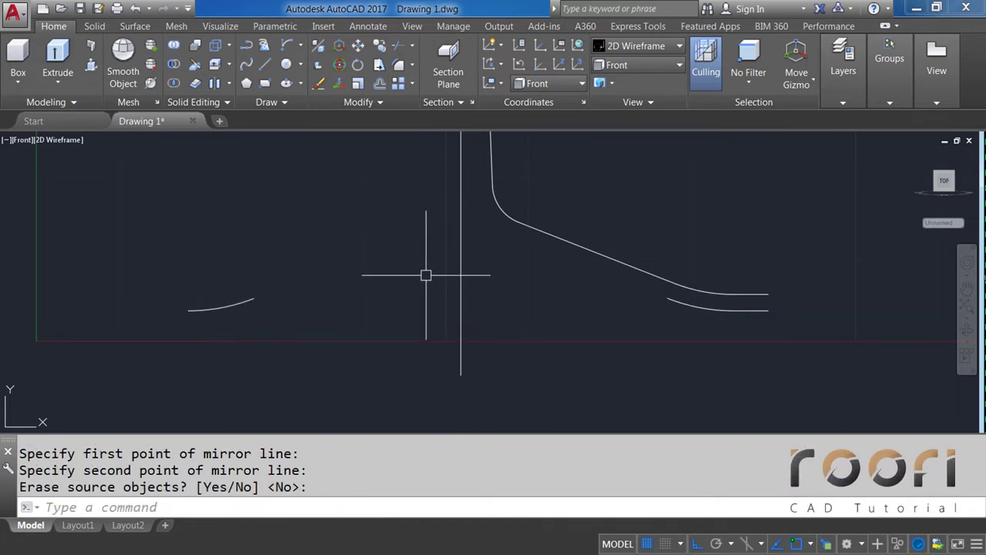
Step: Fillet the mirrored arc into the lower right curve with radius 100
left_click(413, 65)
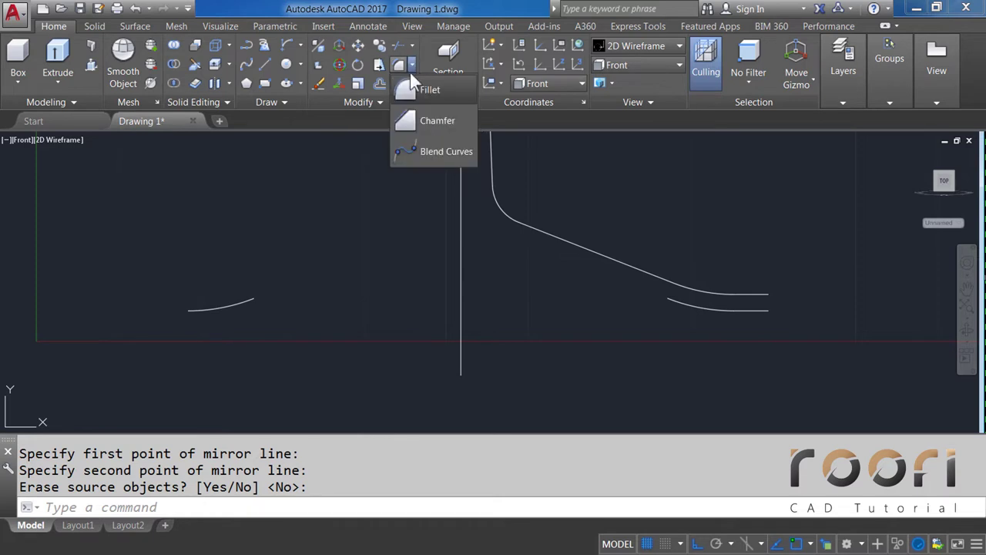
left_click(422, 91)
type("R")
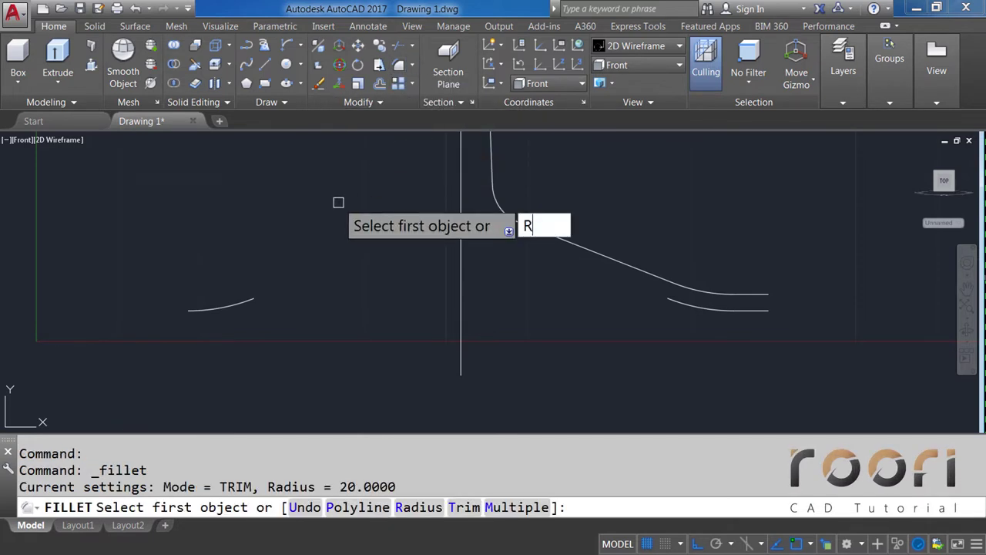
key("Return")
type("100")
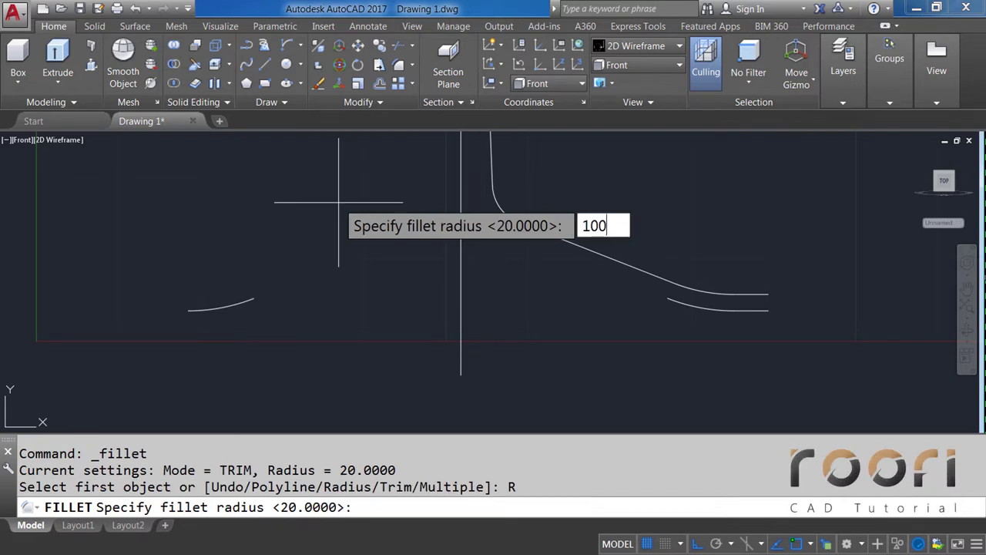
key("Return")
left_click(254, 298)
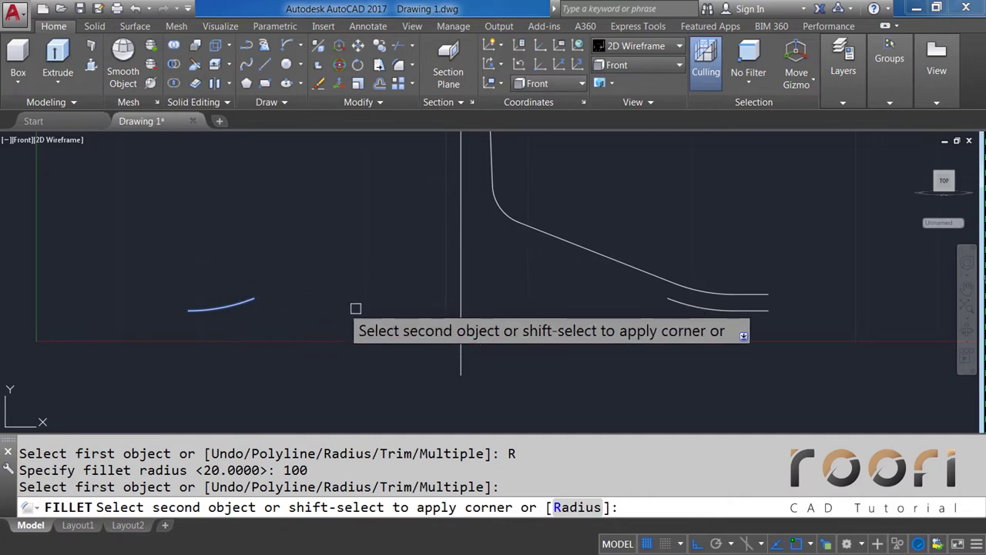
left_click(671, 303)
type("TR")
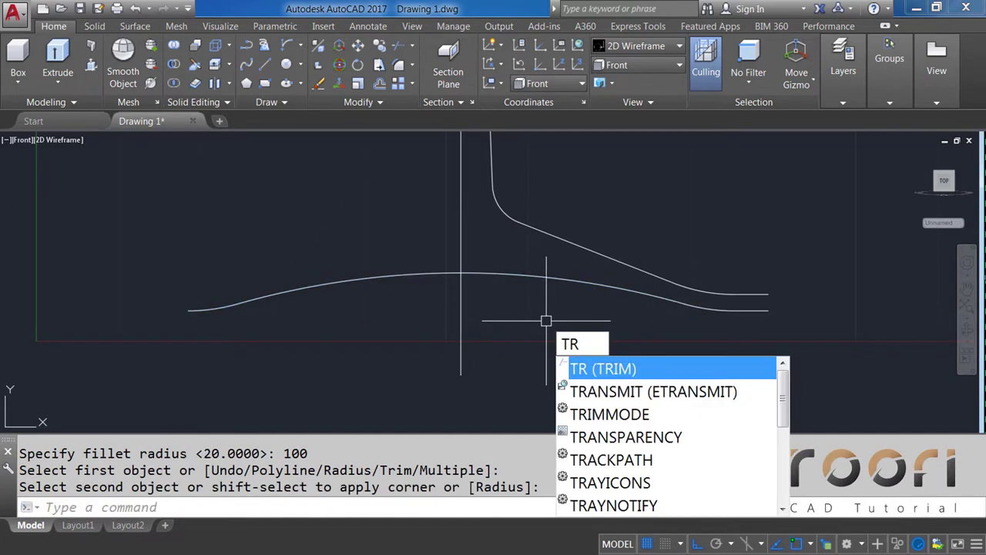
Step: Trim the vertical line below the curve and the curve left of it, then delete the leftover arc
key("Return")
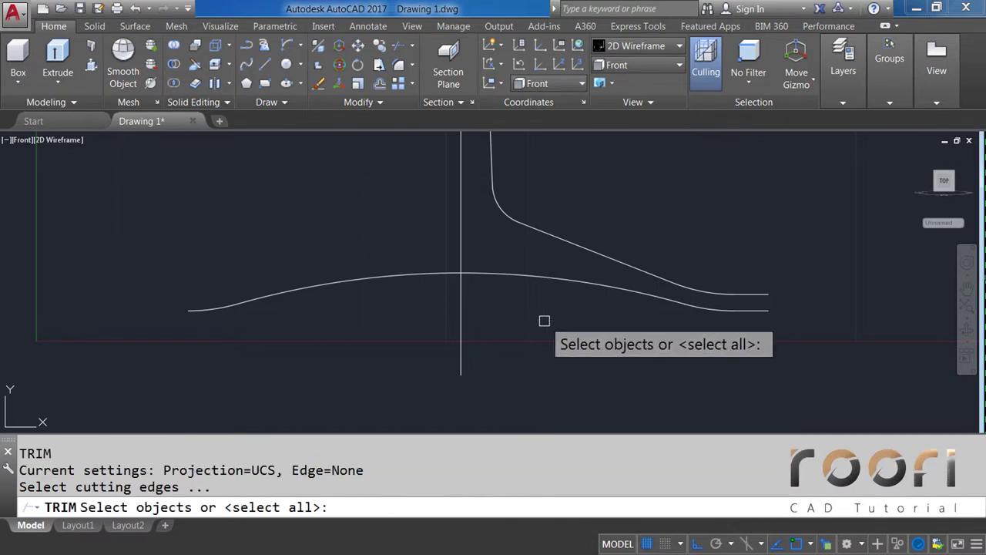
key("Return")
left_click(464, 327)
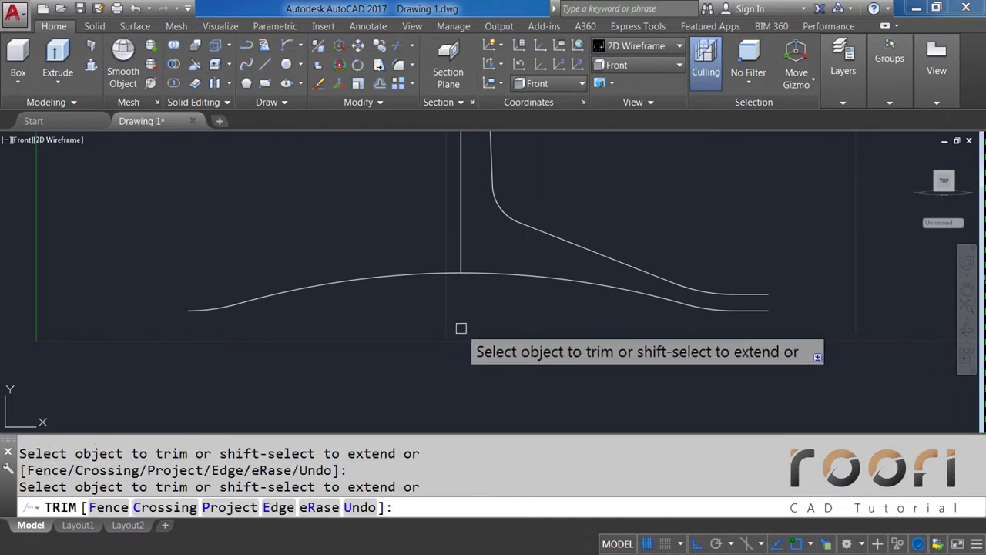
left_click(430, 275)
key("Return")
left_click(252, 323)
left_click(209, 279)
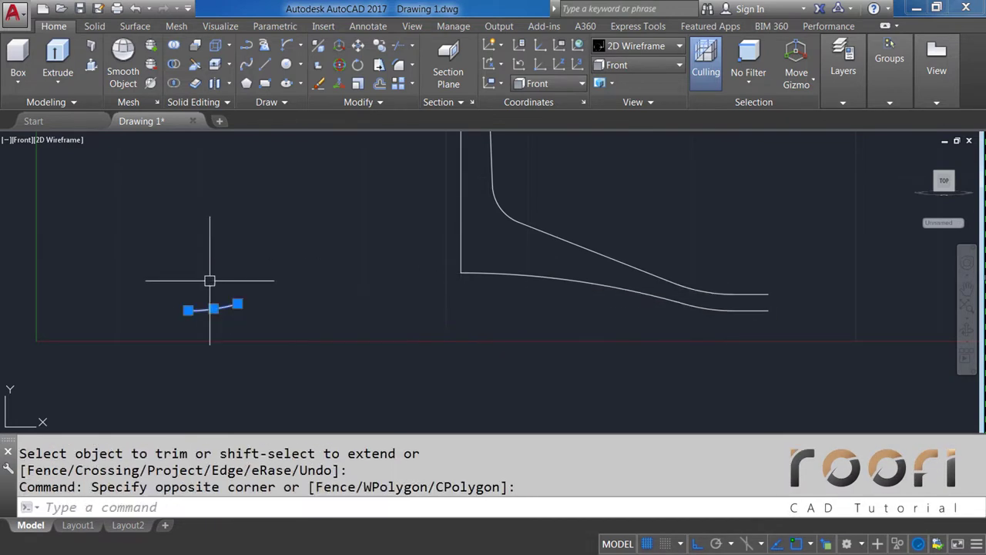
key("Delete")
Step: Draw a two-point circle between the ends of the lower and upper lines
middle_click_drag(729, 335, 665, 341)
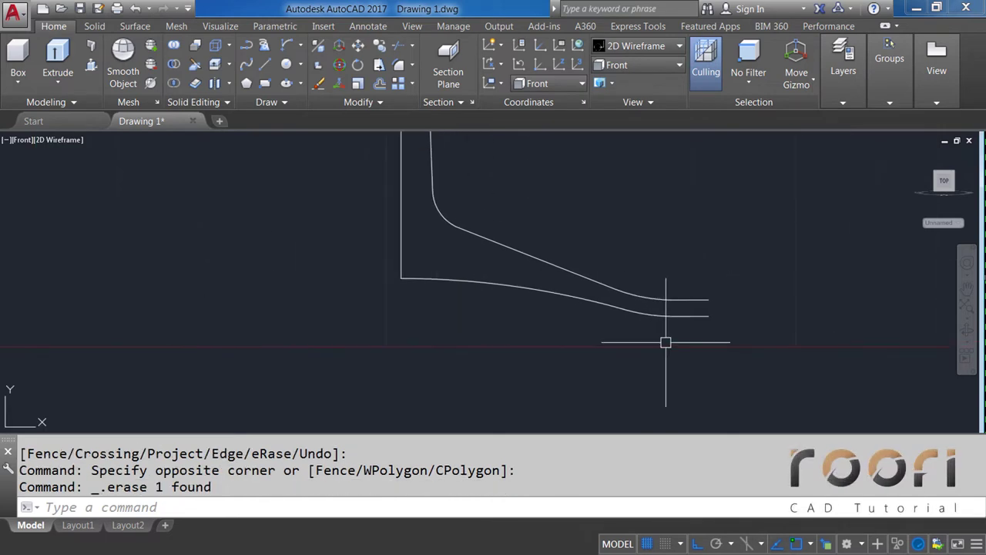
scroll(709, 314, "up", 2)
scroll(710, 314, "up", 2)
middle_click_drag(709, 310, 550, 284)
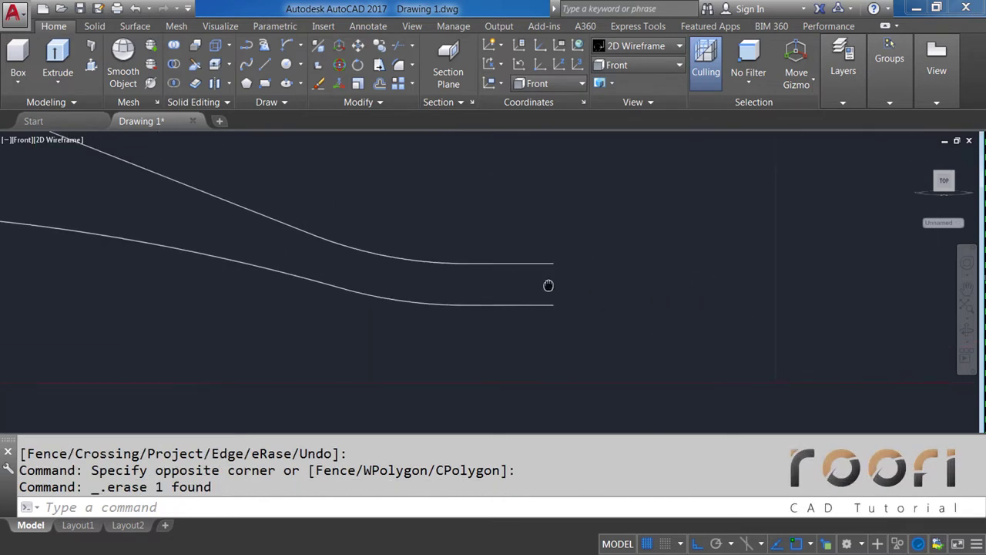
scroll(523, 284, "up", 2)
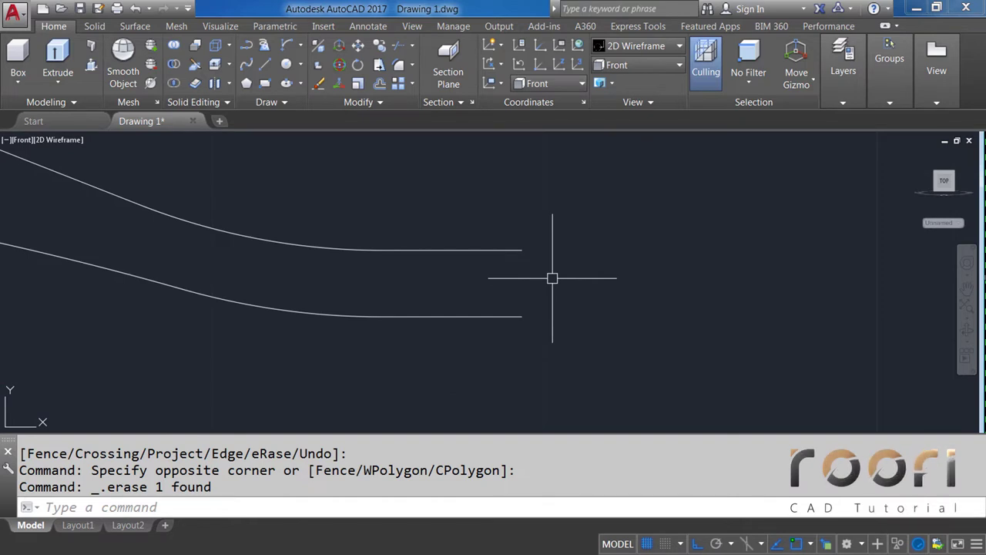
scroll(530, 281, "up", 2)
type("C")
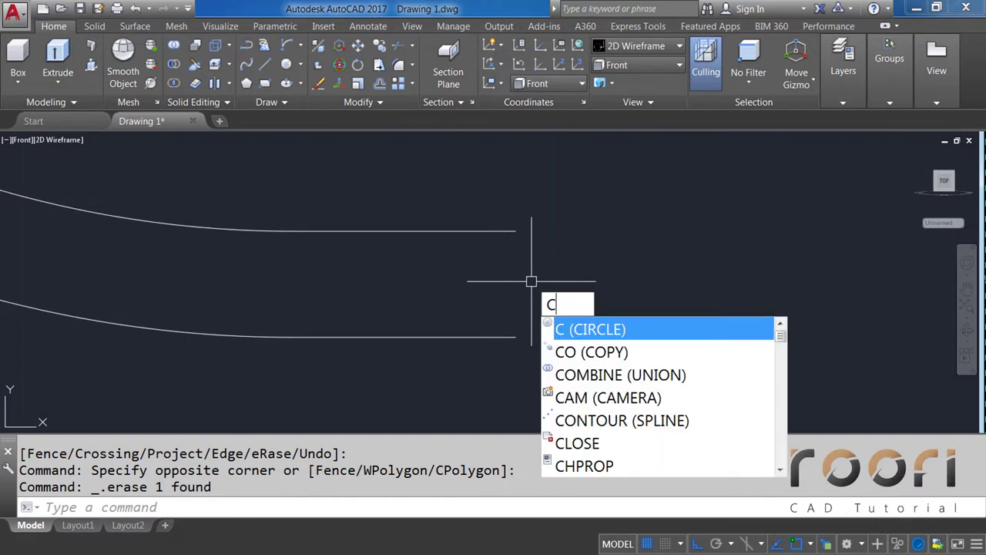
key("Return")
type("2")
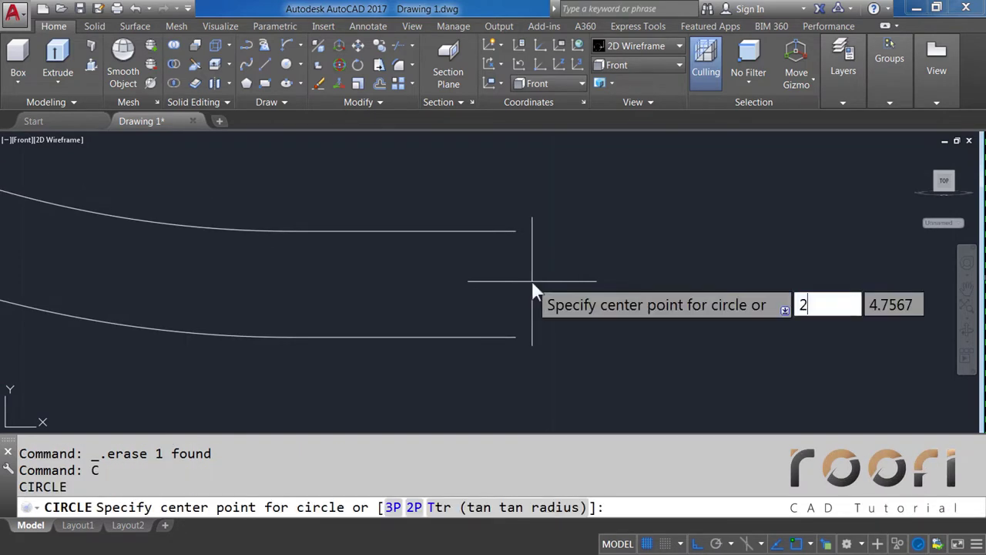
type("P")
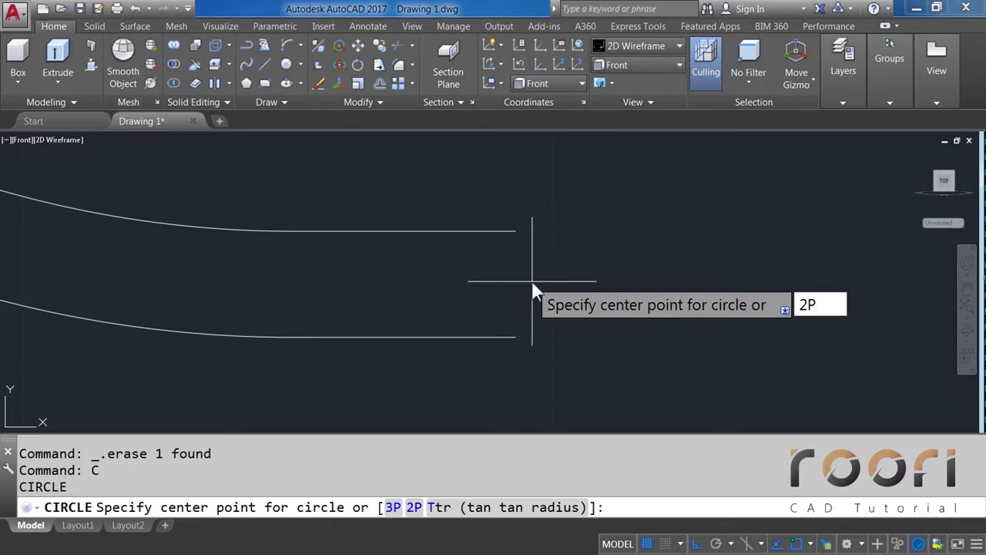
key("Return")
left_click(516, 337)
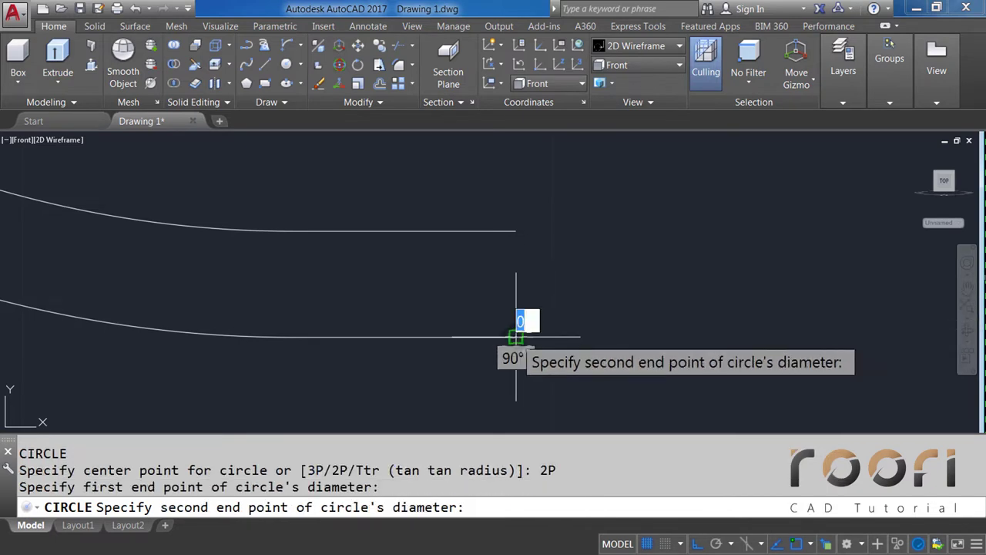
left_click(517, 231)
Step: Trim away the circle's left half, leaving a rounded lip on the profile
type("TR")
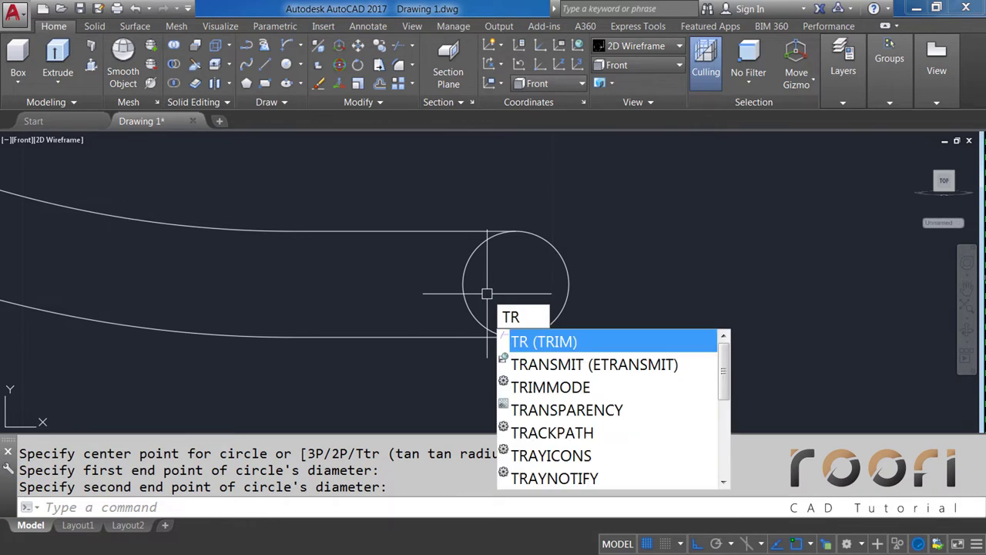
key("Return")
key("Return")
left_click(465, 294)
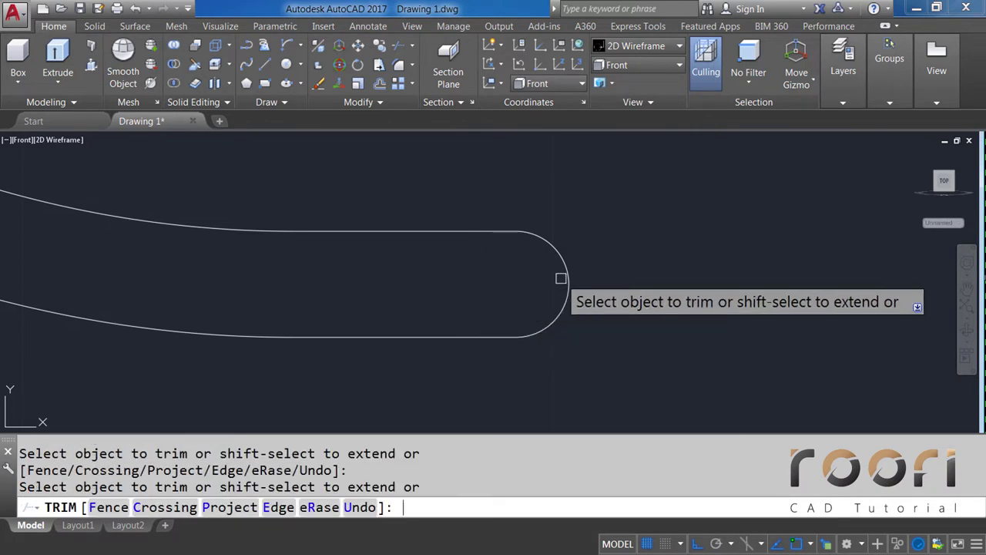
key("Return")
scroll(502, 319, "down", 5)
scroll(502, 319, "down", 2)
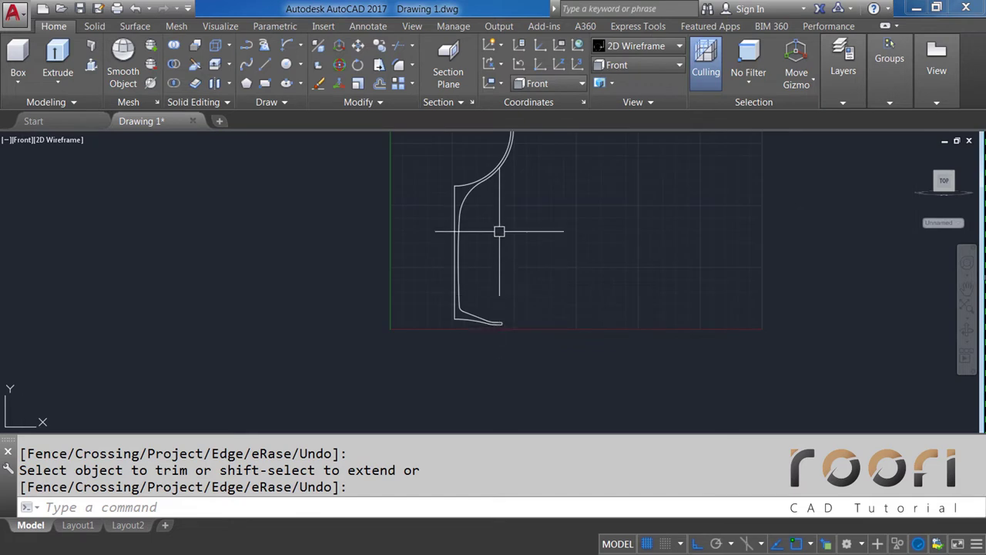
scroll(499, 232, "up", 3)
middle_click_drag(488, 352, 494, 214)
scroll(497, 207, "down", 4)
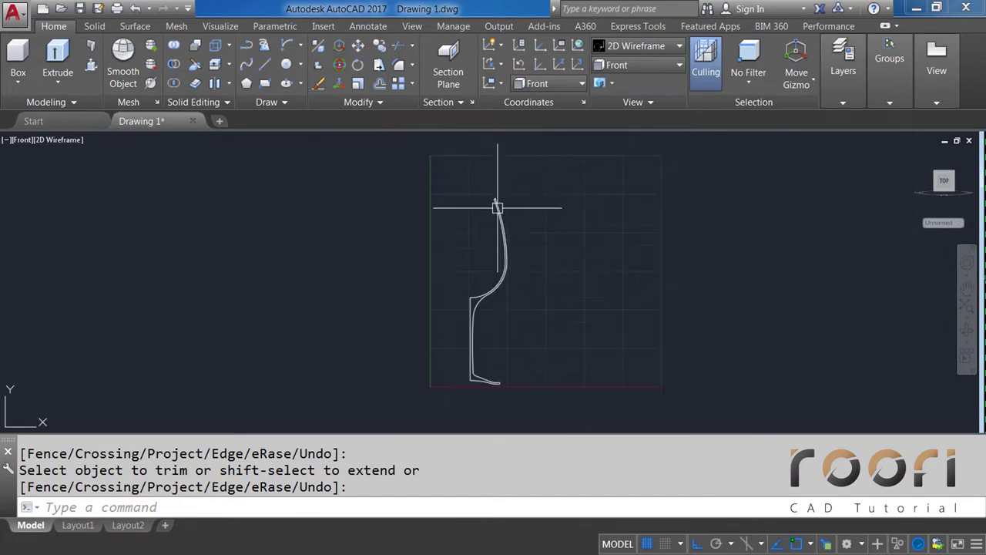
middle_click_drag(493, 323, 470, 311)
Step: Copy the vase profile 100 units to the left with the CO command
type("C")
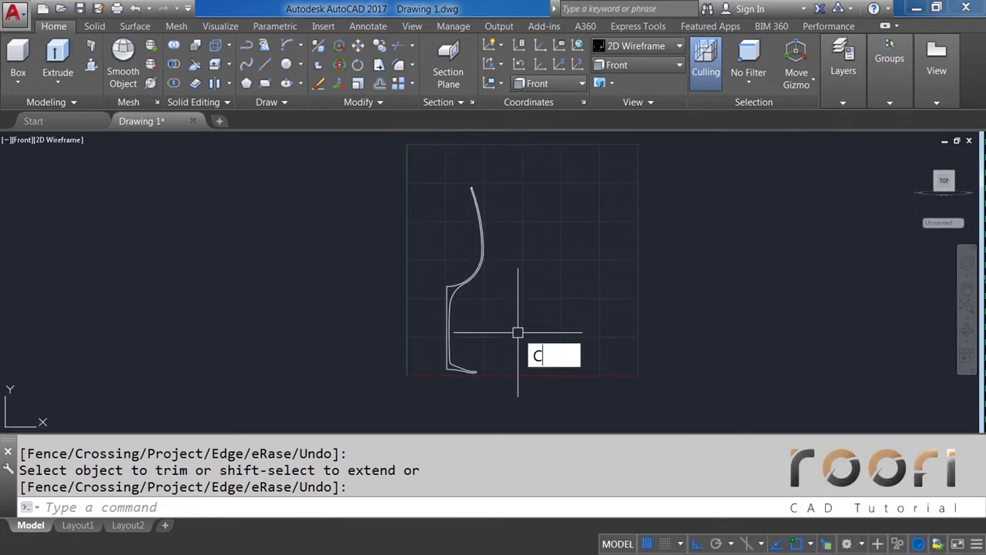
type("O")
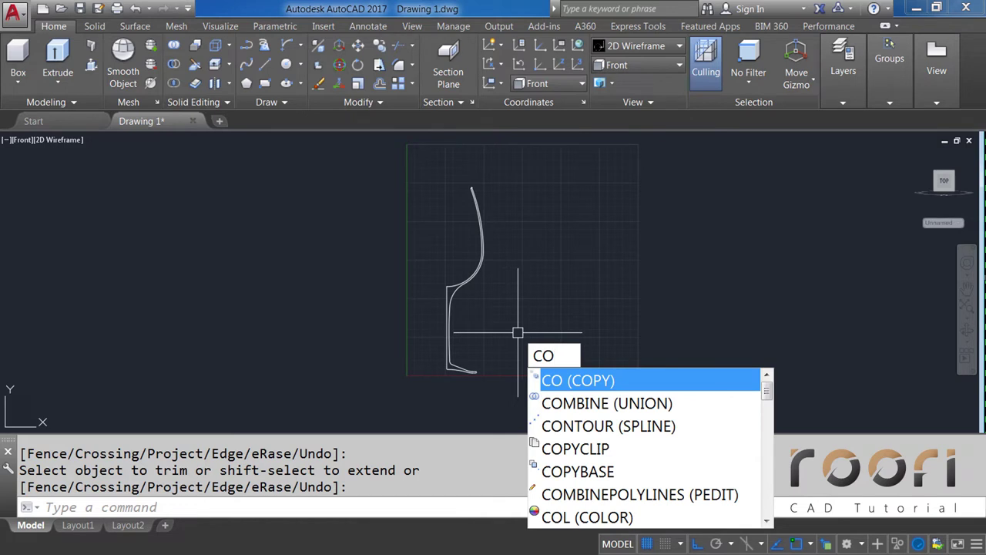
key("Return")
left_click(517, 393)
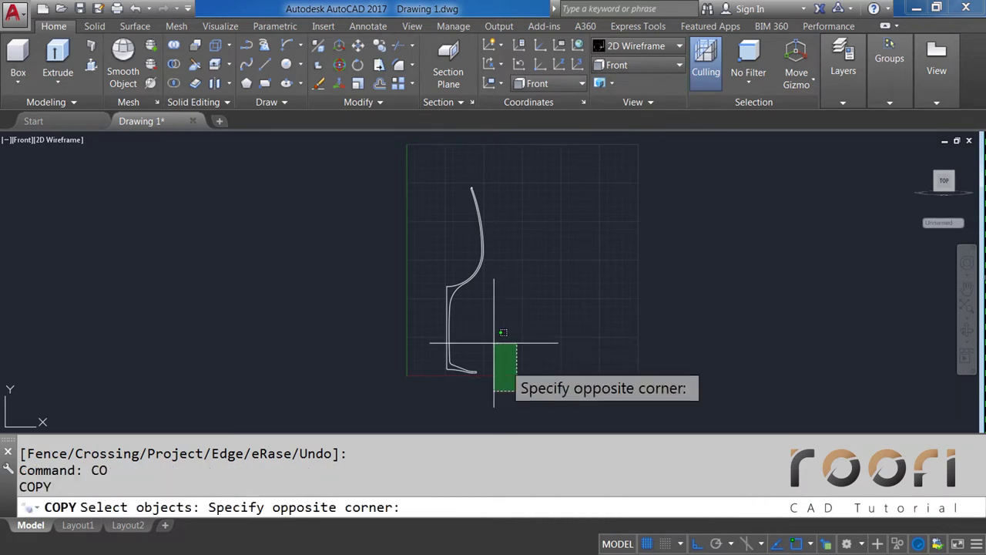
left_click(424, 168)
key("Return")
left_click(475, 161)
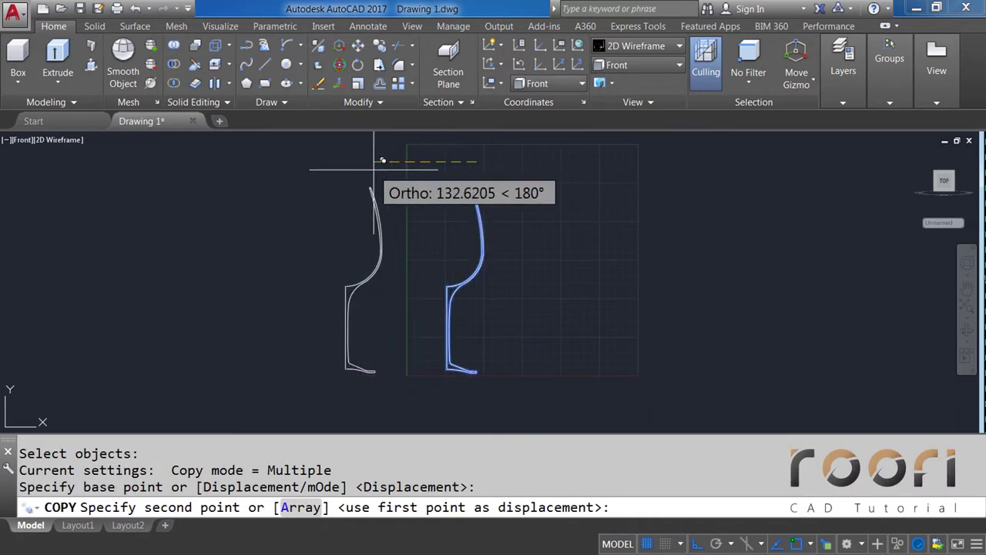
type("100")
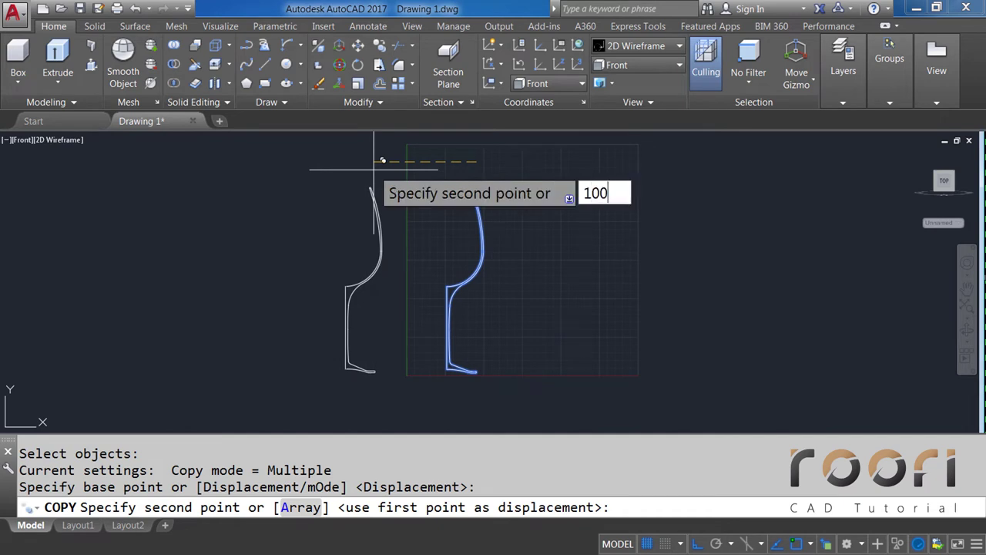
key("Return")
key("Return")
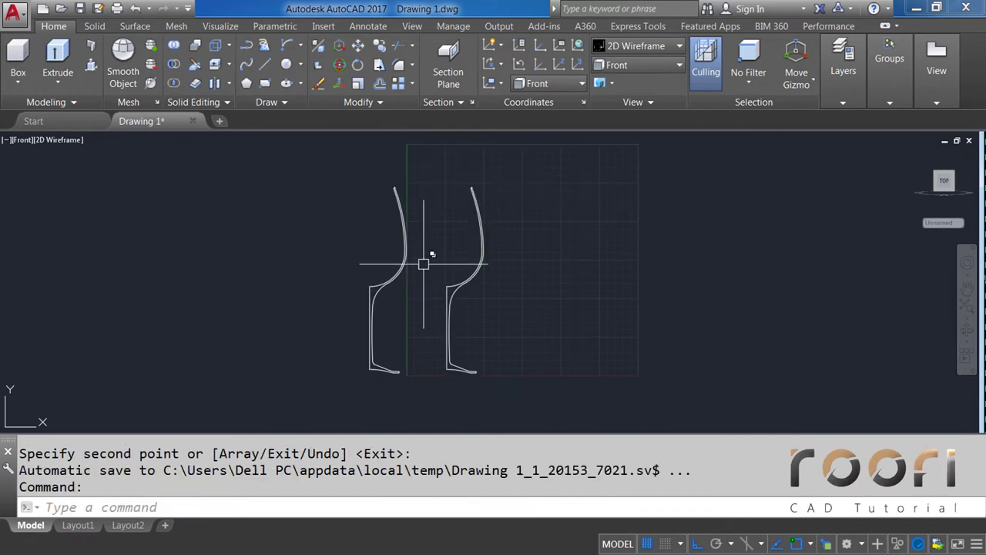
middle_click_drag(424, 257, 481, 262)
Step: Copy the new left profile another 100 units further left, giving three profiles
type("O")
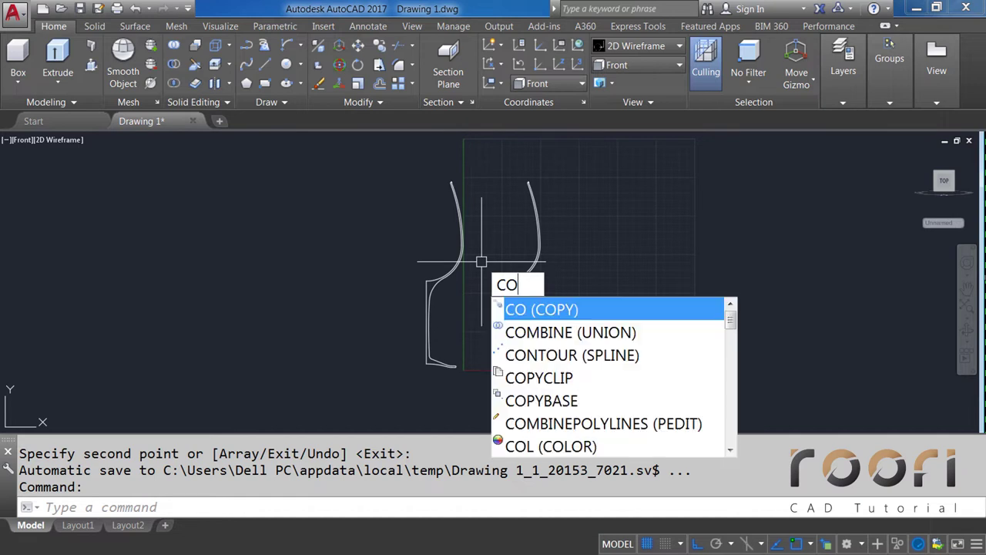
key("Return")
left_click(487, 368)
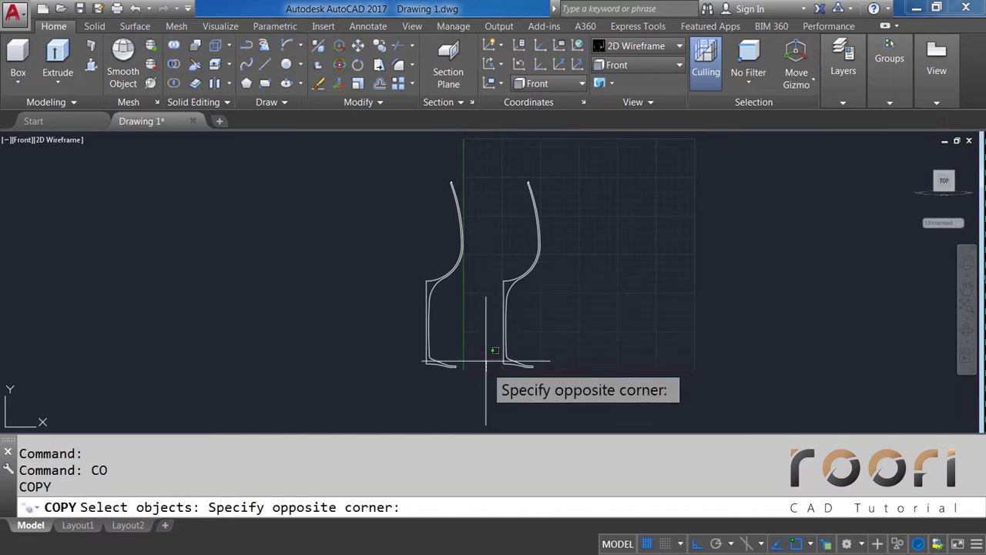
left_click(397, 160)
key("Return")
left_click(402, 221)
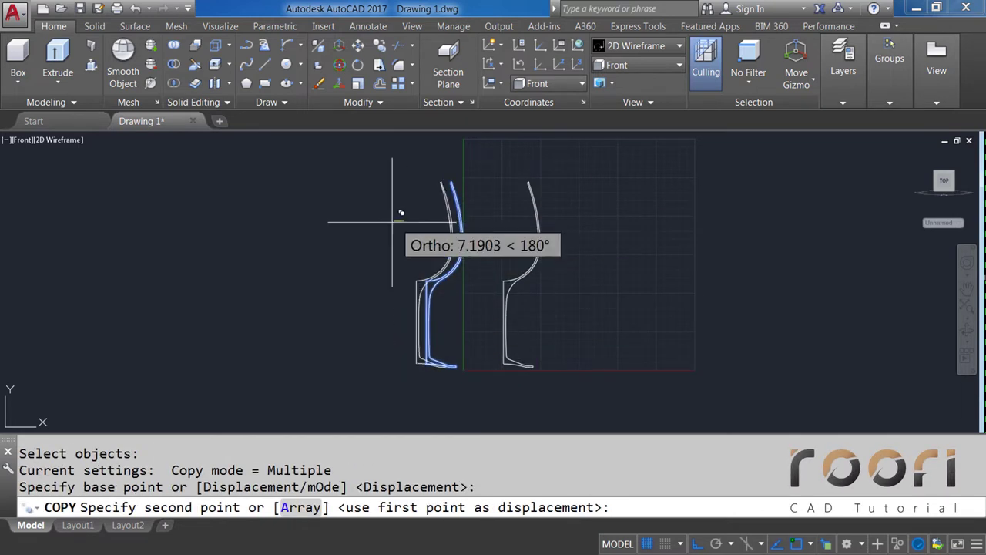
type("100")
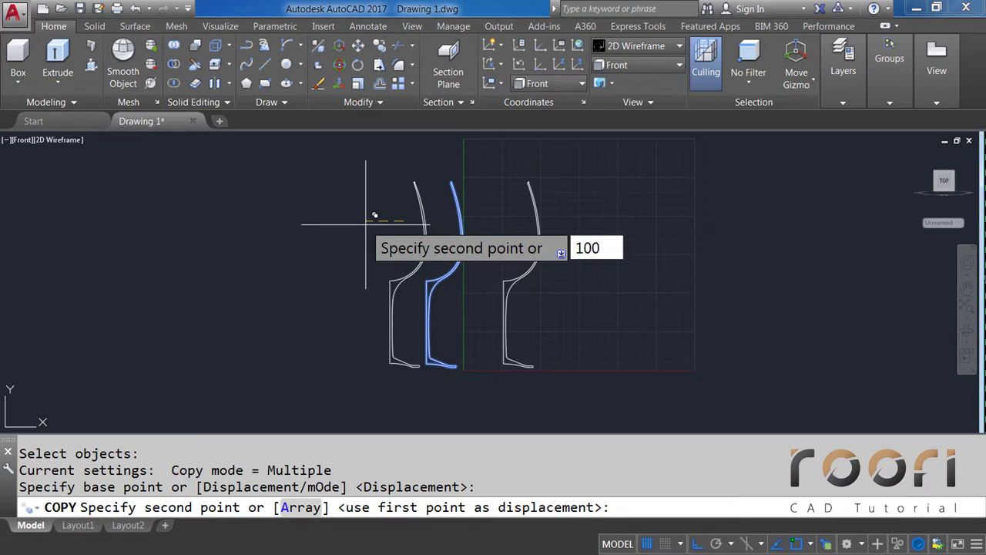
key("Return")
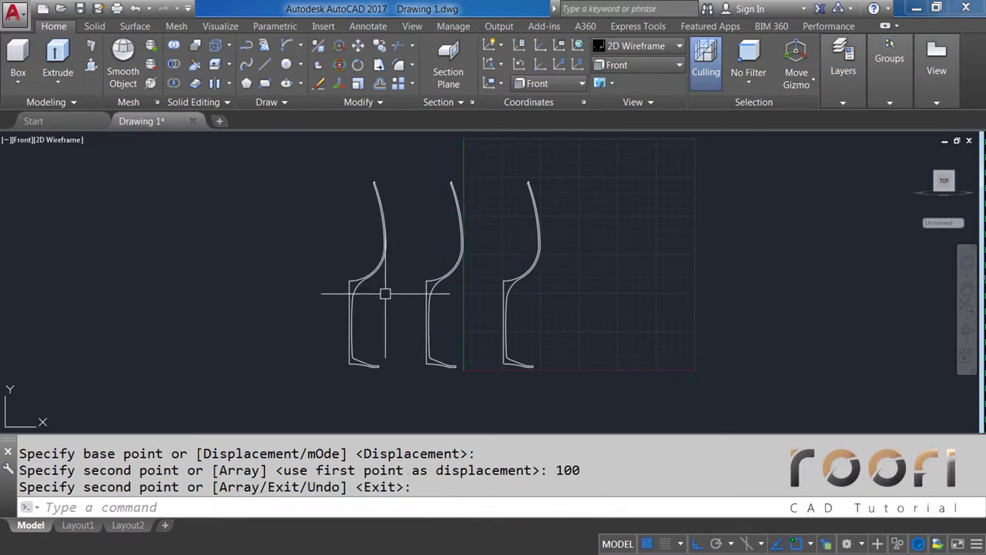
middle_click_drag(385, 296, 429, 310)
scroll(462, 320, "up", 1)
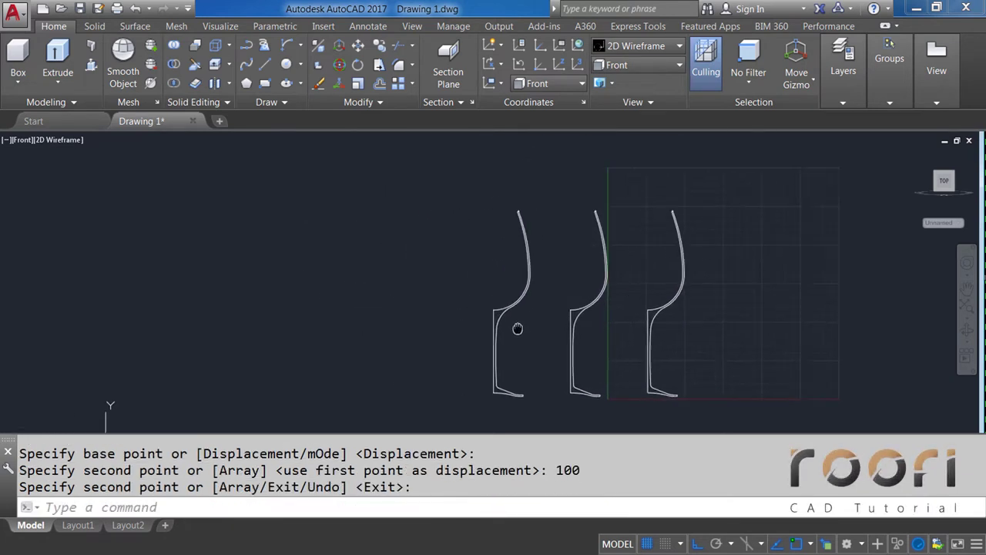
scroll(489, 308, "down", 1)
scroll(501, 315, "up", 2)
mouse_move(501, 315)
middle_mouse_down()
mouse_move(502, 326)
mouse_move(493, 283)
middle_mouse_up()
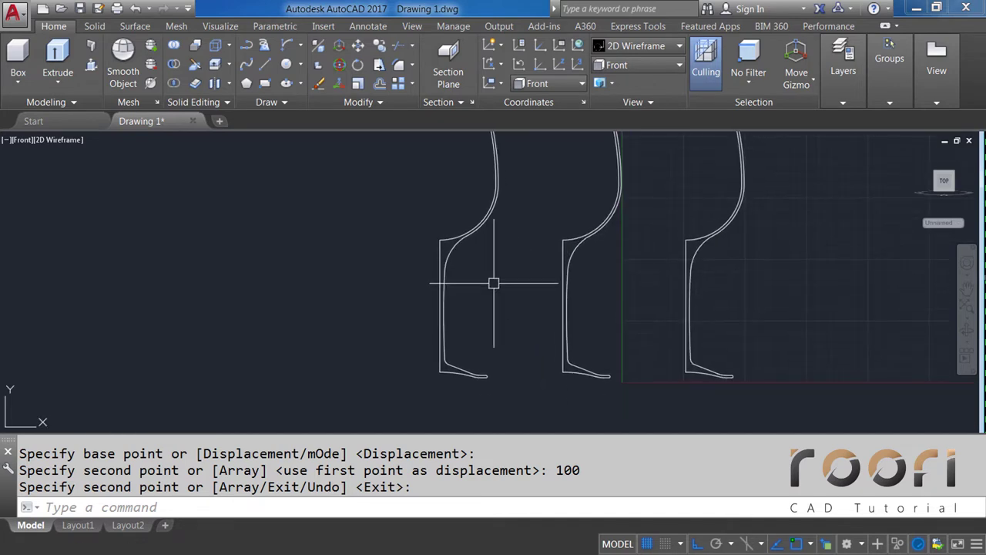
Step: Join the 14 pieces of the leftmost profile into a polyline with JO
type("JOIN")
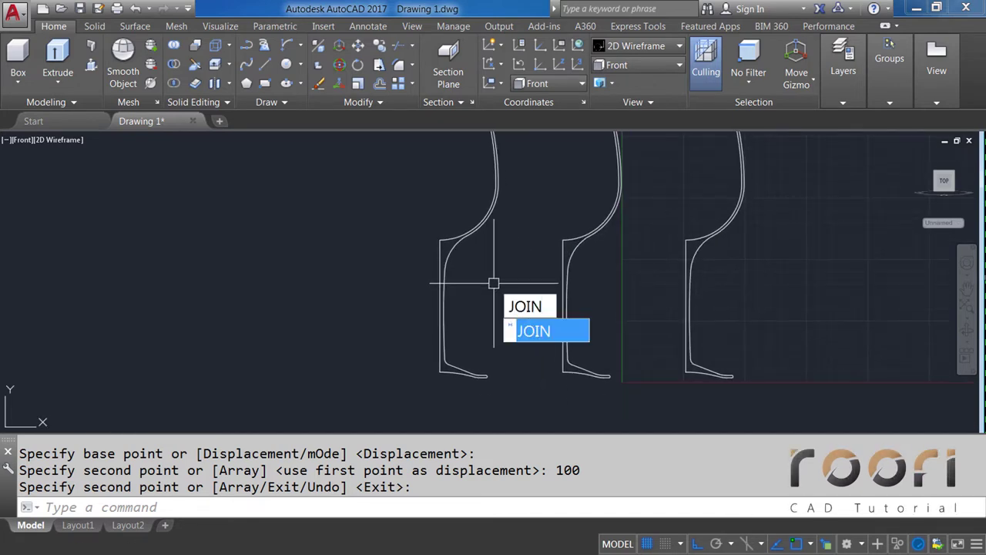
key("Return")
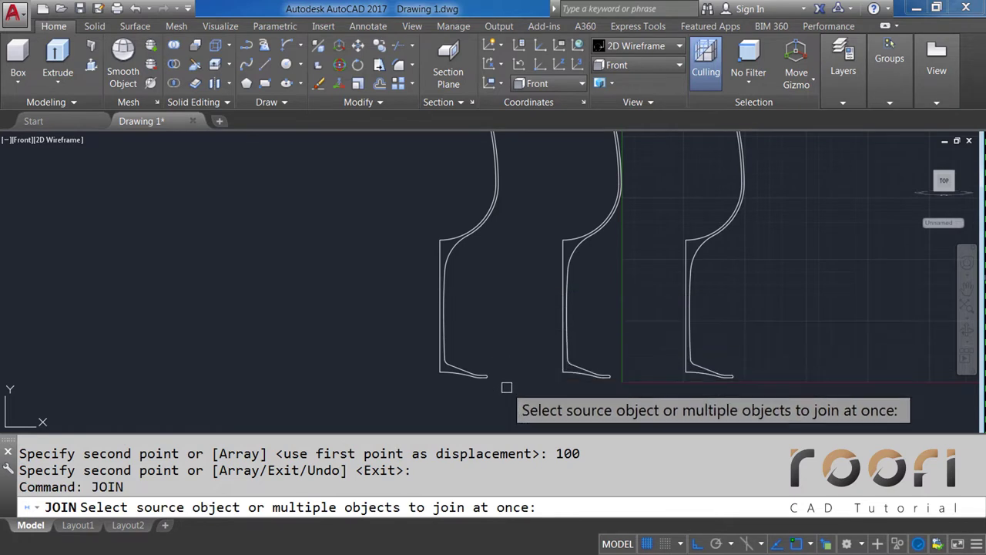
left_click(506, 389)
left_click(417, 233)
key("Return")
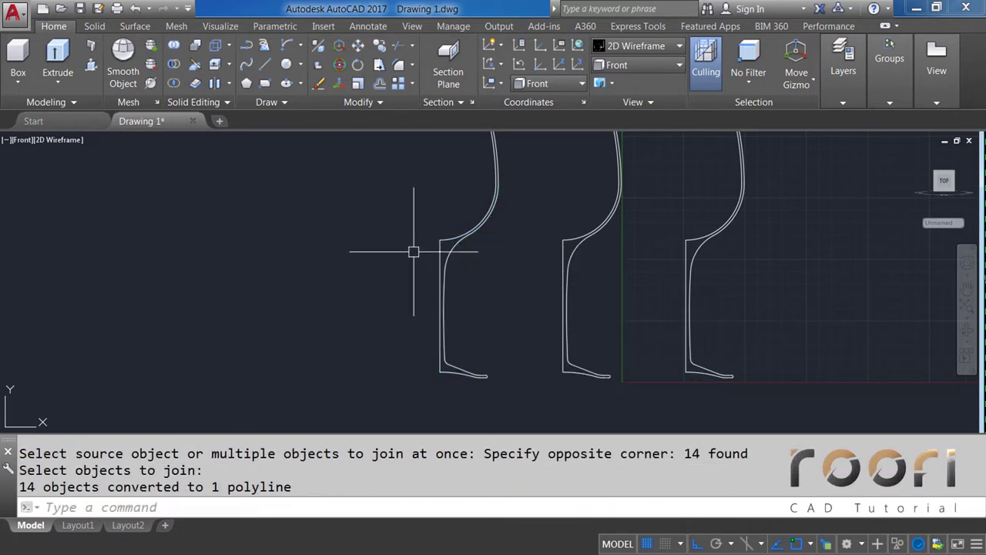
Step: Join the remaining 3 segments of the left profile into one polyline
mouse_move(469, 220)
middle_mouse_down()
mouse_move(423, 249)
mouse_move(421, 264)
middle_mouse_up()
type("JOIN")
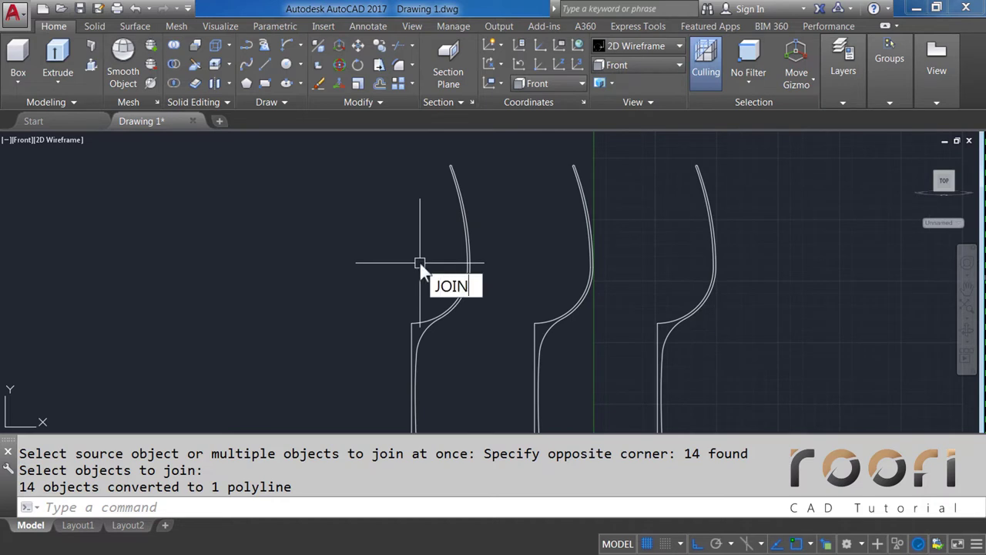
key("Return")
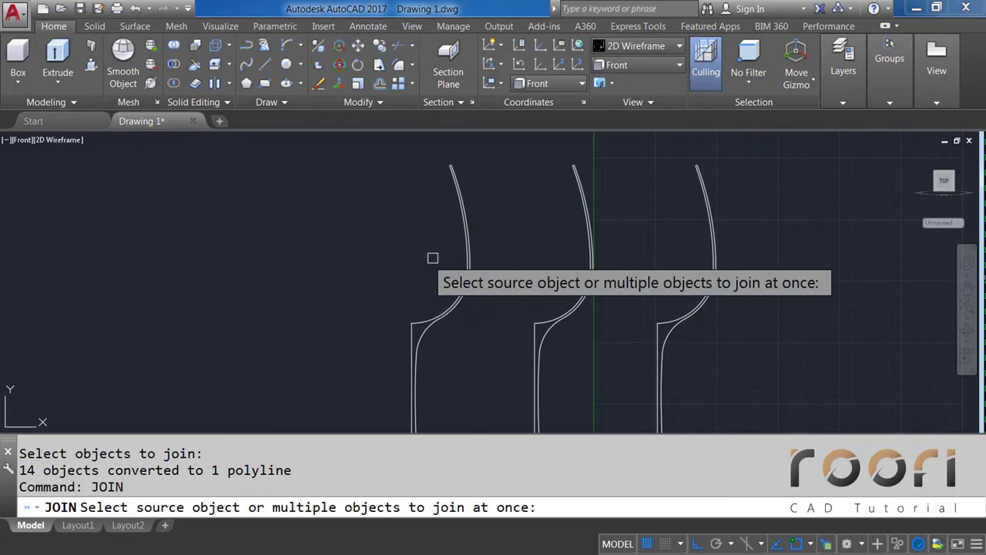
left_click(489, 395)
left_click(401, 157)
key("Return")
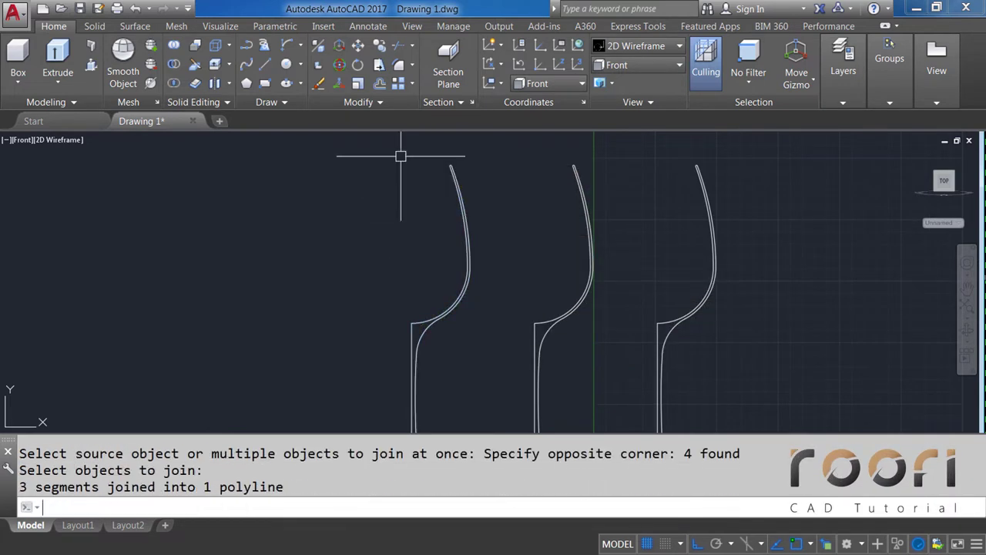
Step: Select the left profile to confirm it is a single polyline, then clear the selection
left_click(455, 183)
scroll(452, 162, "up", 3)
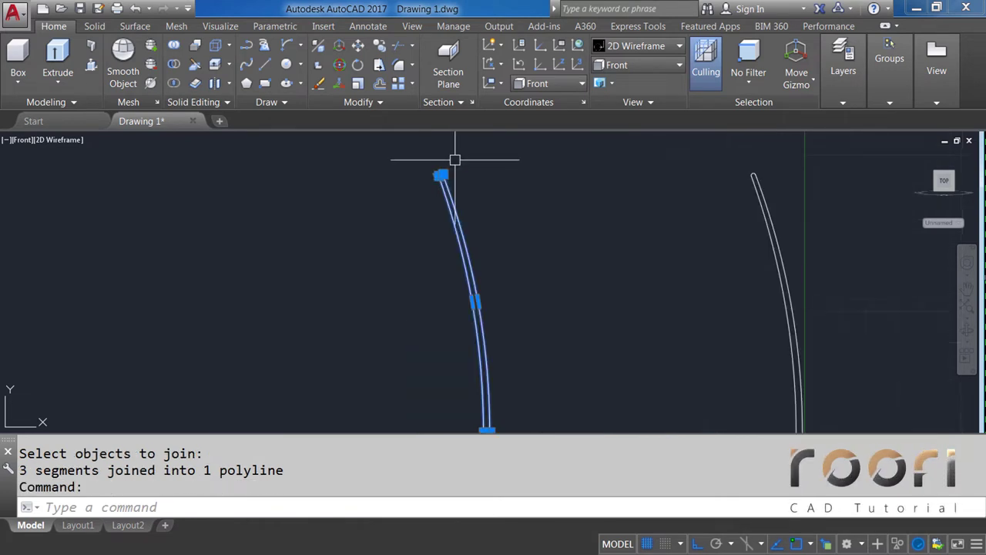
scroll(397, 243, "up", 3)
scroll(440, 229, "down", 1)
scroll(432, 185, "down", 2)
scroll(447, 335, "down", 2)
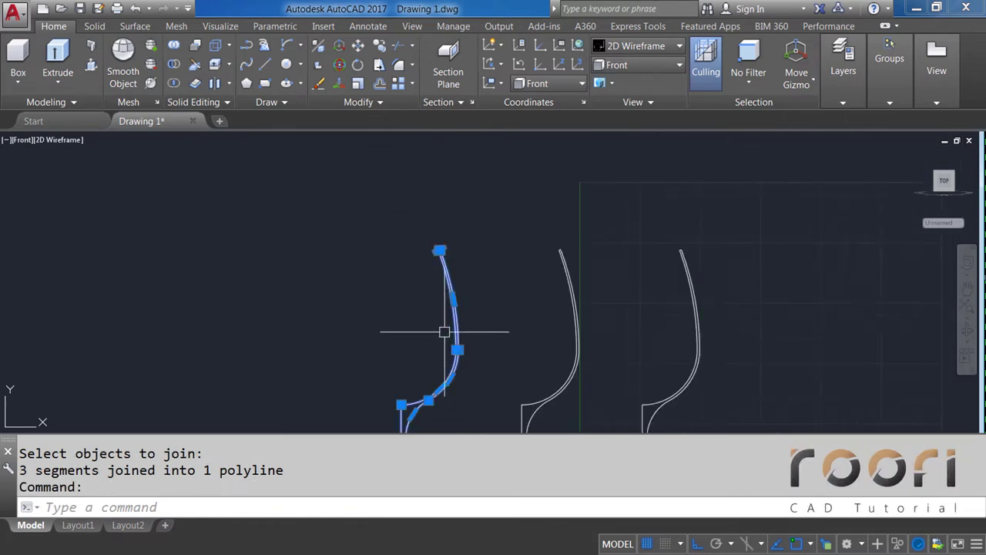
scroll(493, 216, "down", 1)
scroll(454, 311, "up", 2)
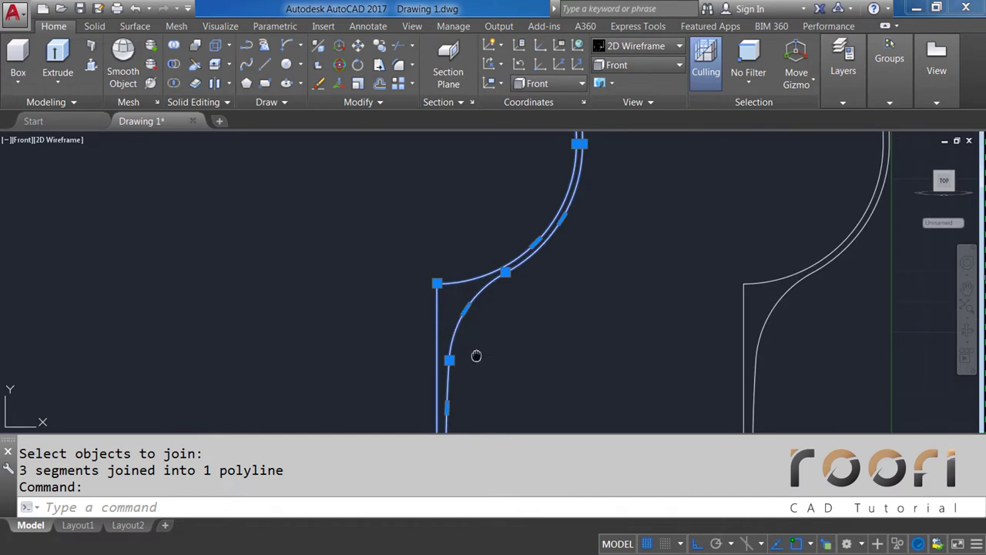
scroll(432, 238, "down", 3)
scroll(452, 337, "up", 2)
scroll(451, 339, "up", 4)
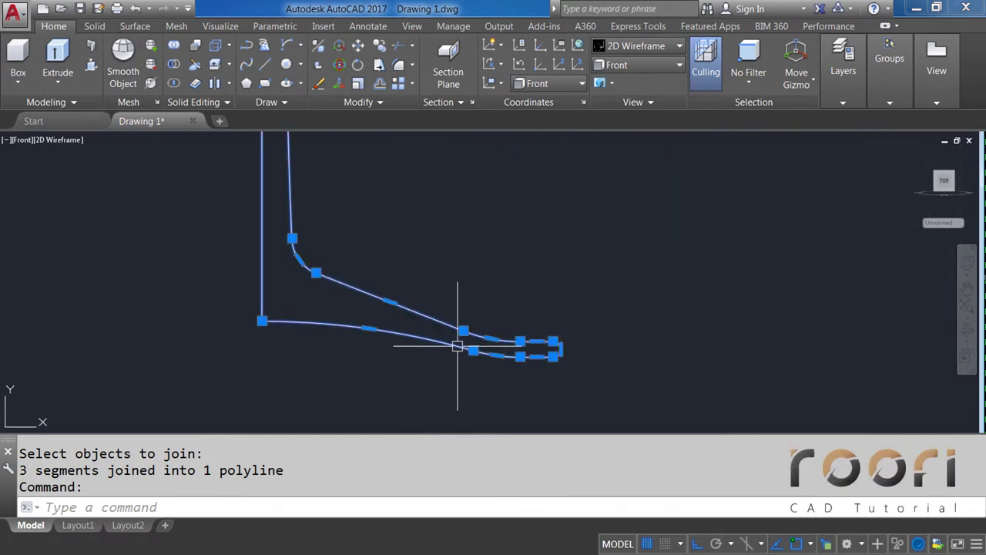
scroll(458, 343, "up", 1)
key("Escape")
scroll(467, 346, "down", 3)
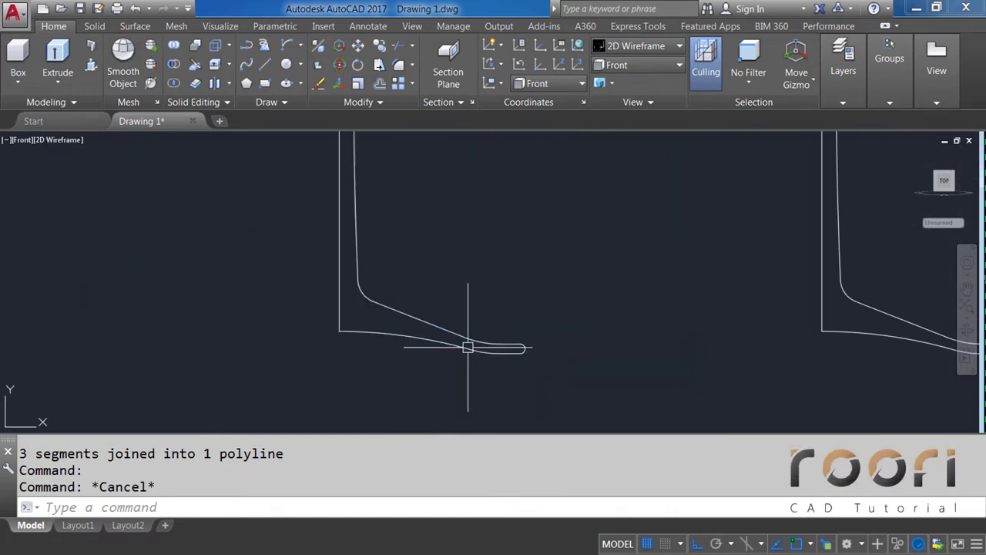
scroll(467, 346, "down", 1)
scroll(467, 346, "down", 2)
middle_click_drag(485, 247, 466, 331)
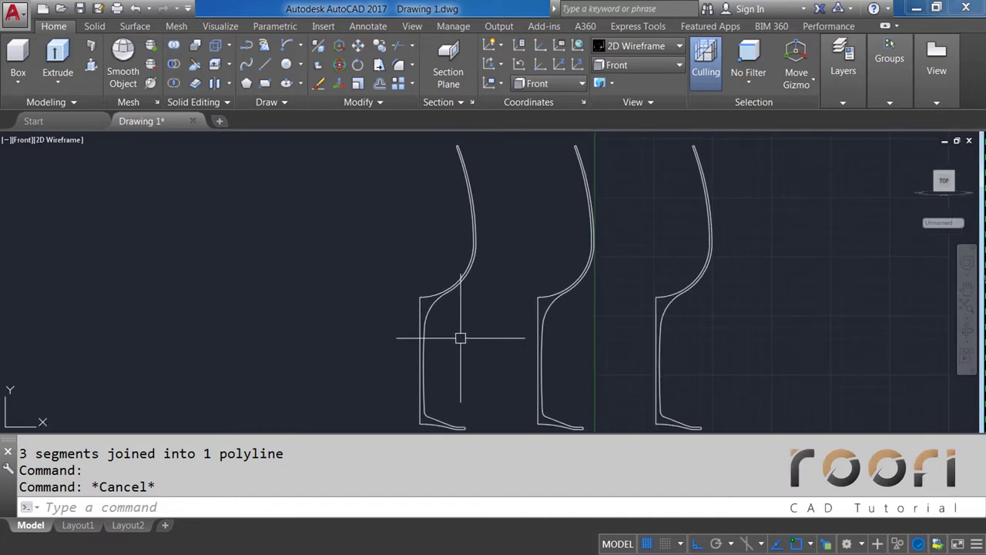
Step: Revolve the leftmost profile polyline about an axis along its straight vertical edge
type("REVOLVE")
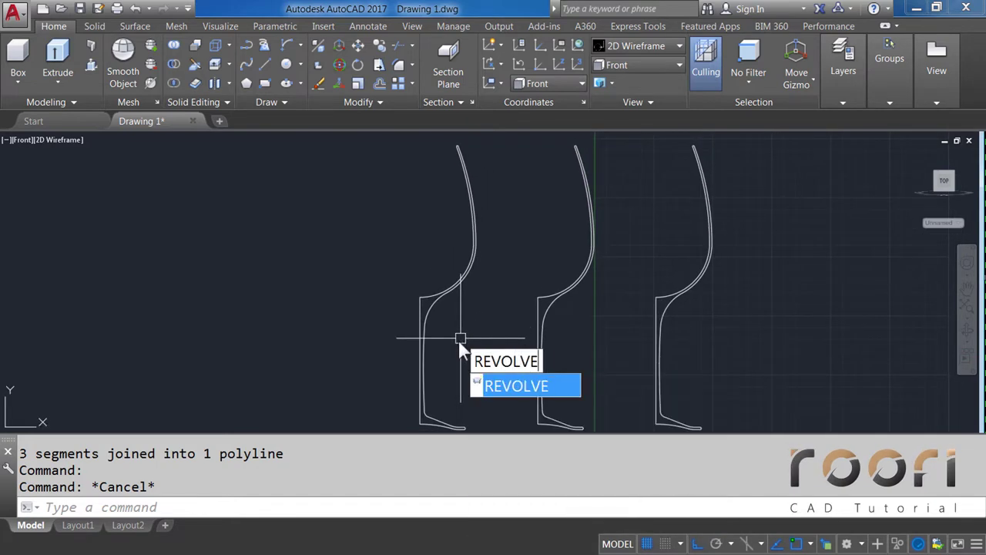
key("Return")
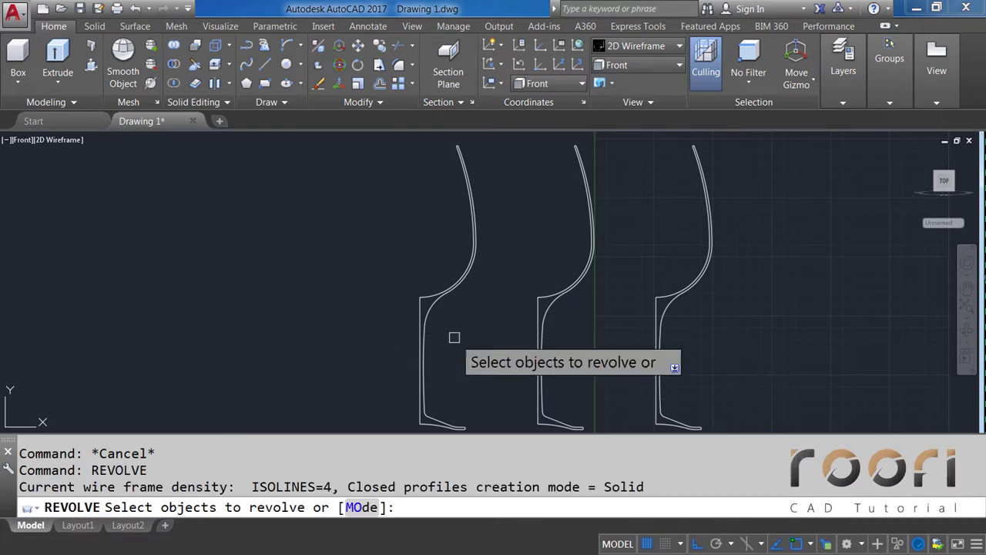
left_click(423, 305)
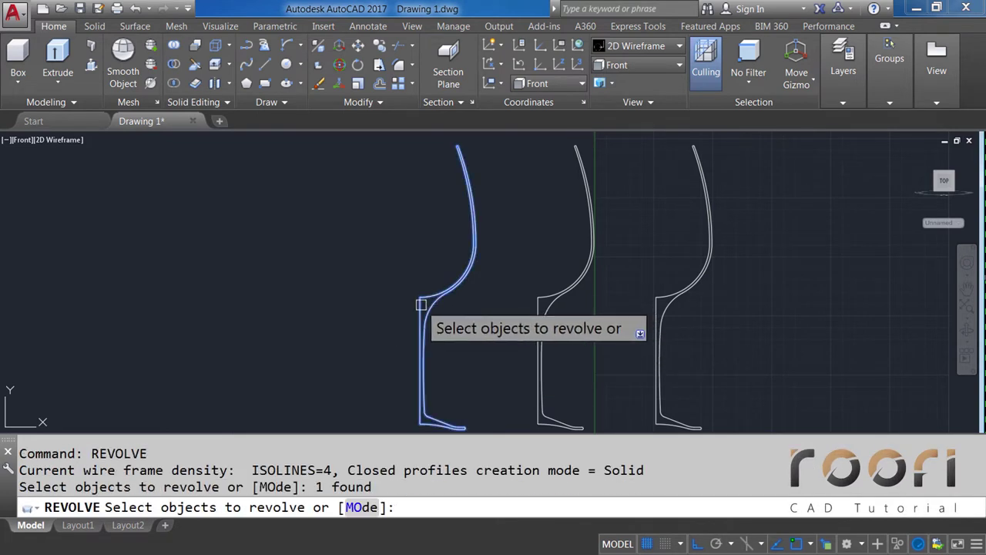
key("Return")
scroll(416, 324, "up", 4)
scroll(428, 328, "up", 2)
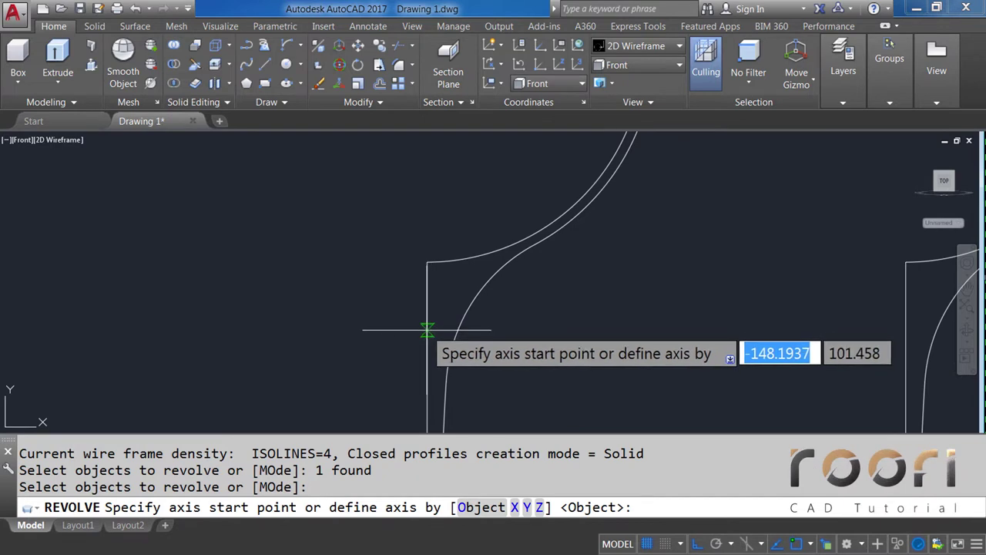
left_click(428, 329)
left_click(427, 262)
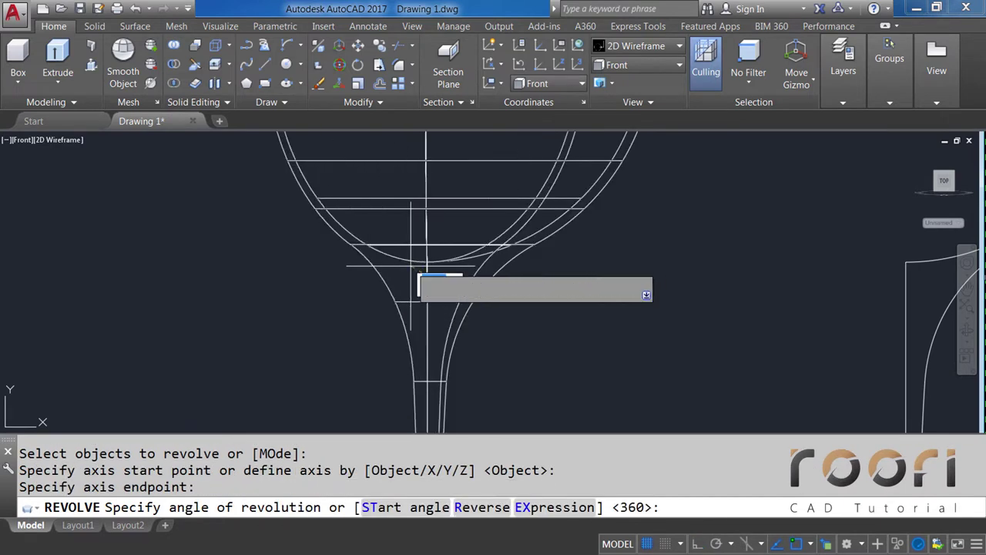
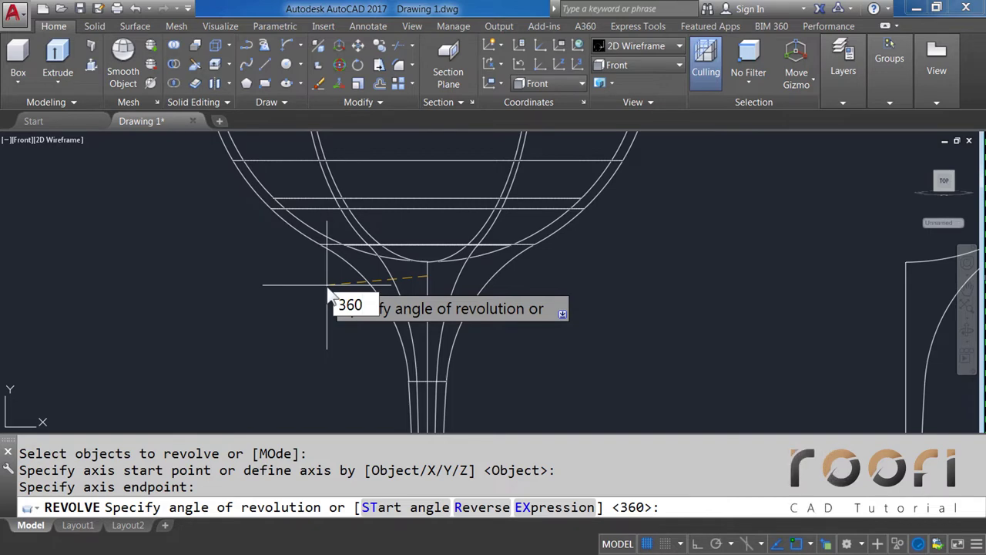
Step: Complete the full 360° revolution of the profile and view the glass from the Top
key("Return")
scroll(363, 308, "down", 4)
scroll(402, 351, "down", 2)
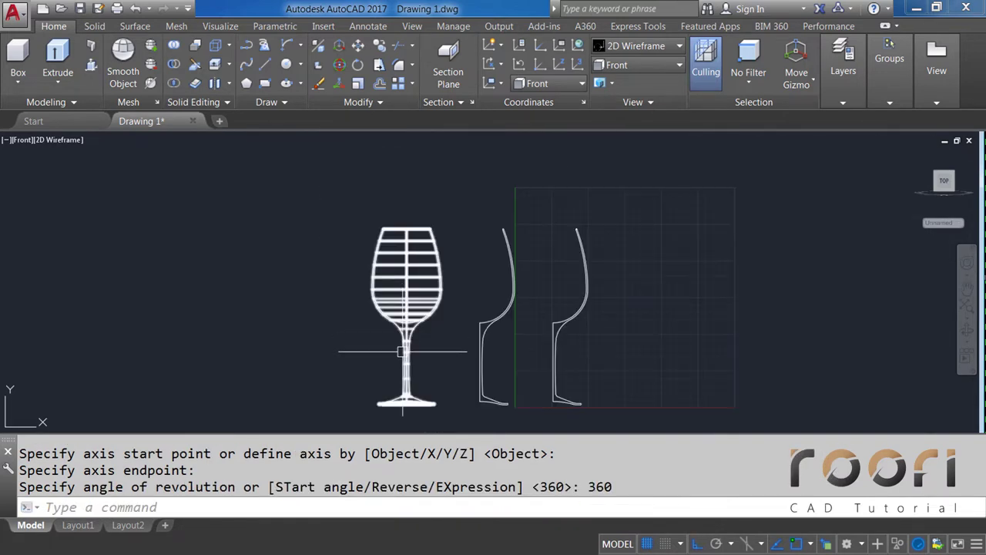
left_click(628, 66)
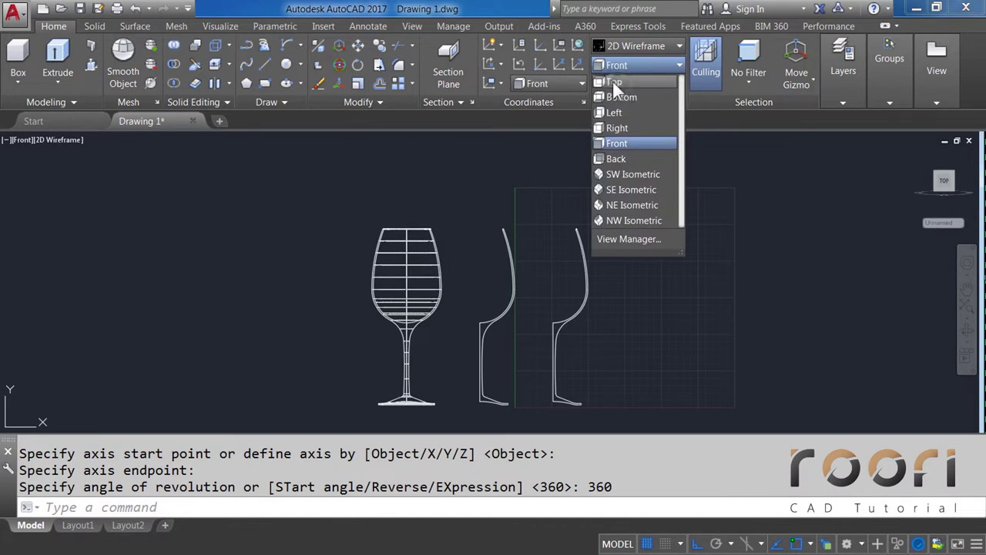
left_click(617, 80)
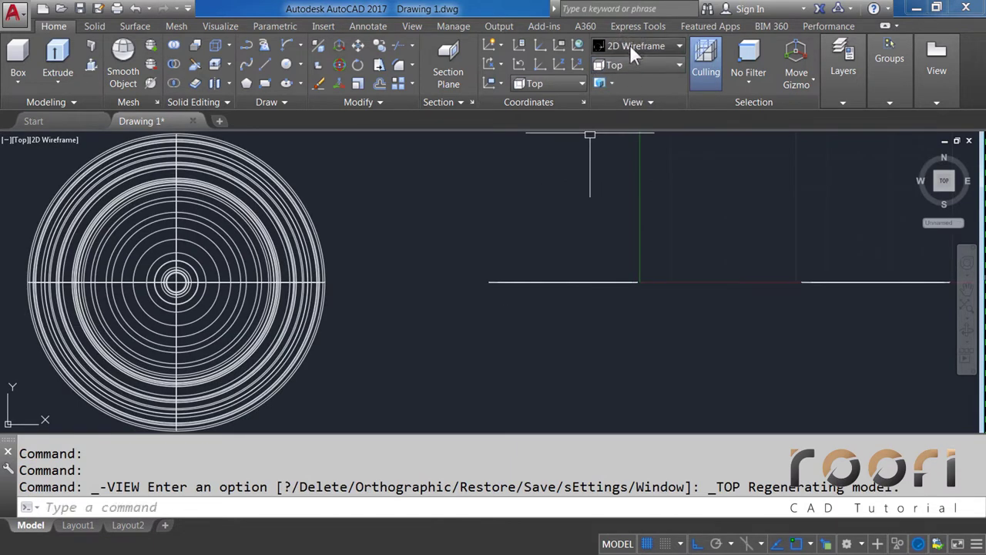
Step: Shade the glass with the Realistic visual style and orbit to a tilted 3D view
left_click(630, 45)
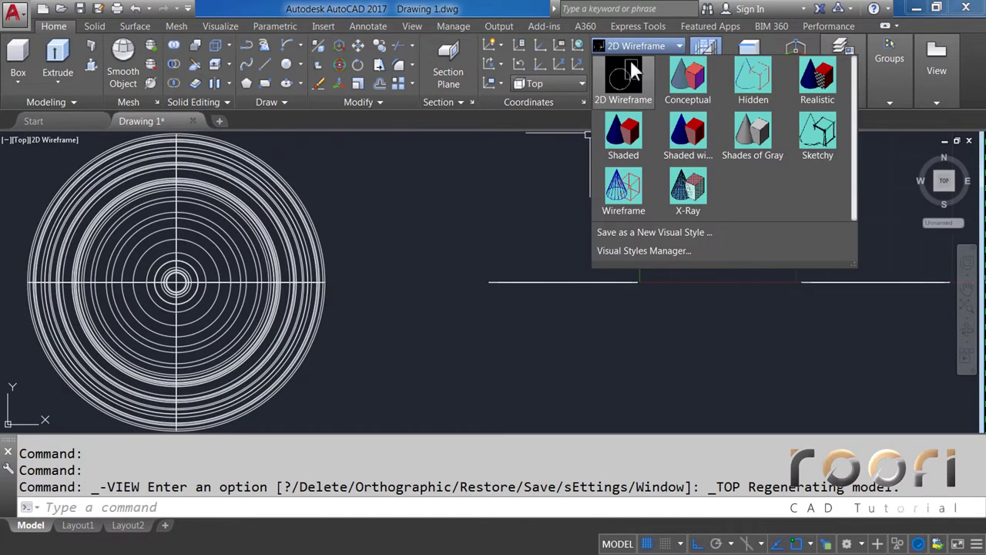
left_click(813, 96)
scroll(474, 275, "down", 5)
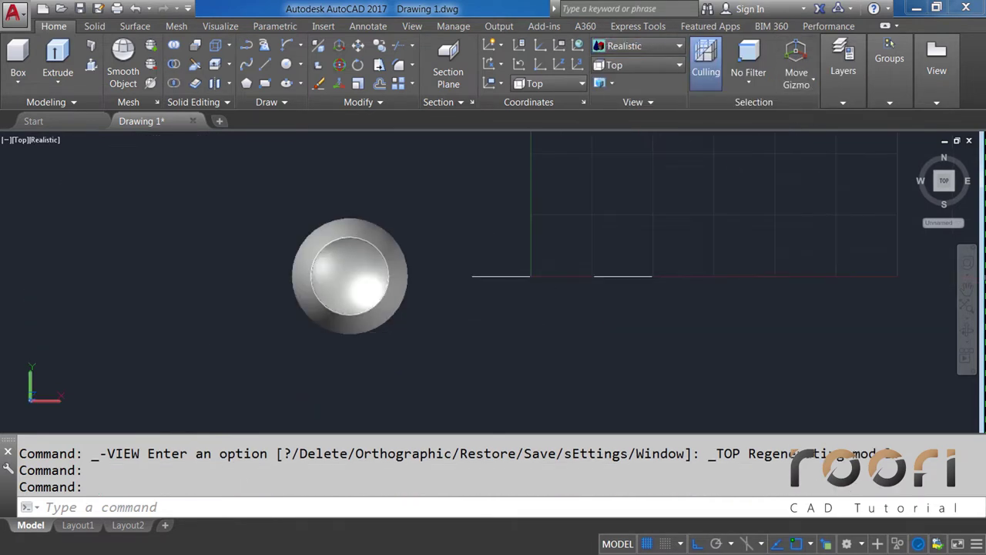
middle_click_drag(474, 275, 418, 265, "shift")
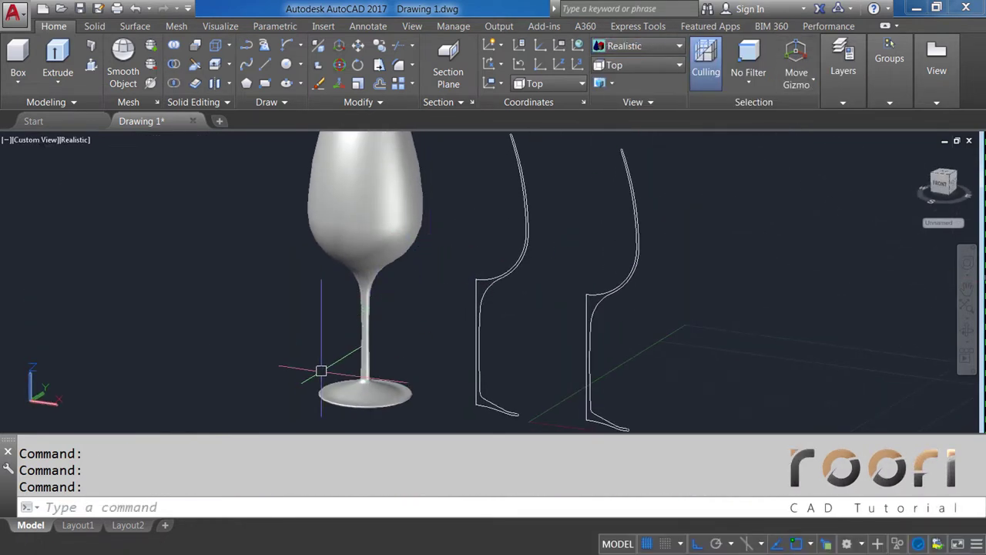
mouse_move(297, 390)
middle_mouse_down("shift")
mouse_move(373, 361)
mouse_move(412, 316)
mouse_move(417, 323)
mouse_move(382, 232)
mouse_move(416, 273)
mouse_move(508, 216)
mouse_move(616, 215)
mouse_move(559, 227)
mouse_move(449, 223)
mouse_move(387, 190)
middle_mouse_up("shift")
scroll(412, 316, "up", 3)
scroll(412, 316, "up", 2)
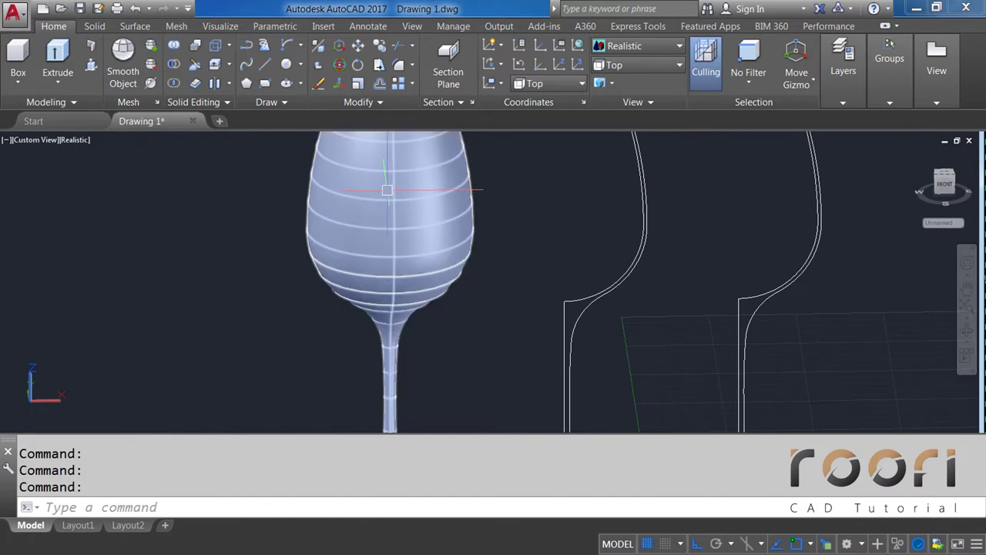
Step: Return to the 2D Wireframe visual style in the Front view, framing the glass
left_click(626, 47)
left_click(622, 69)
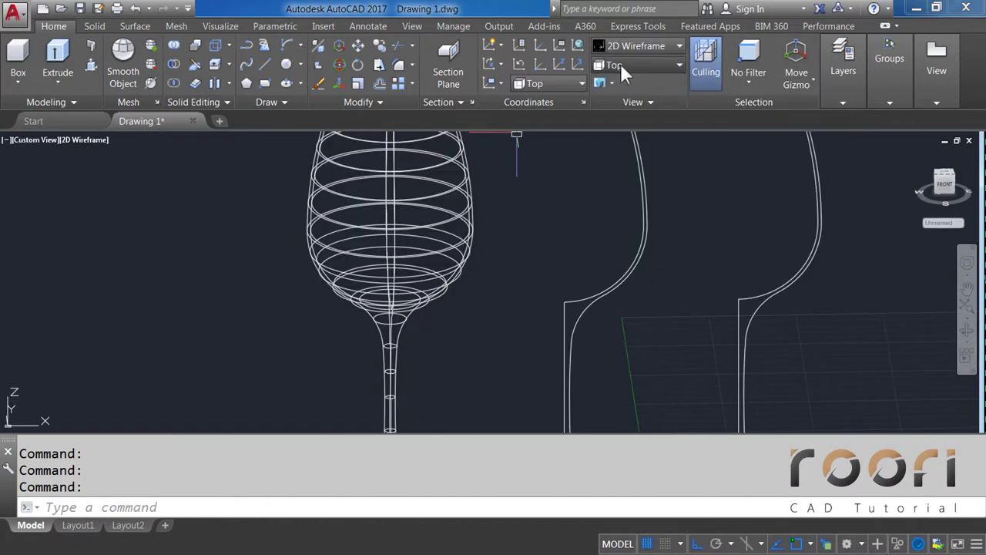
left_click(621, 64)
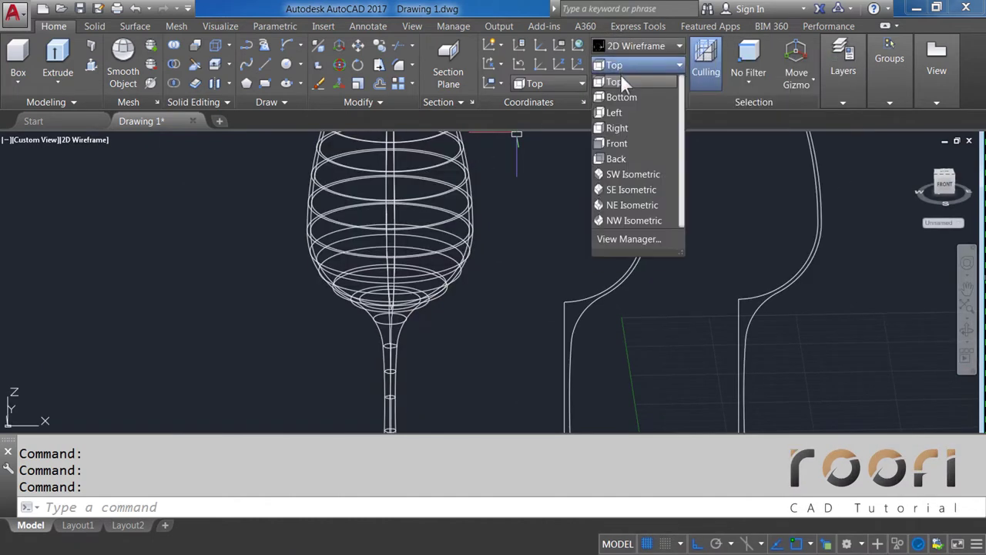
left_click(622, 145)
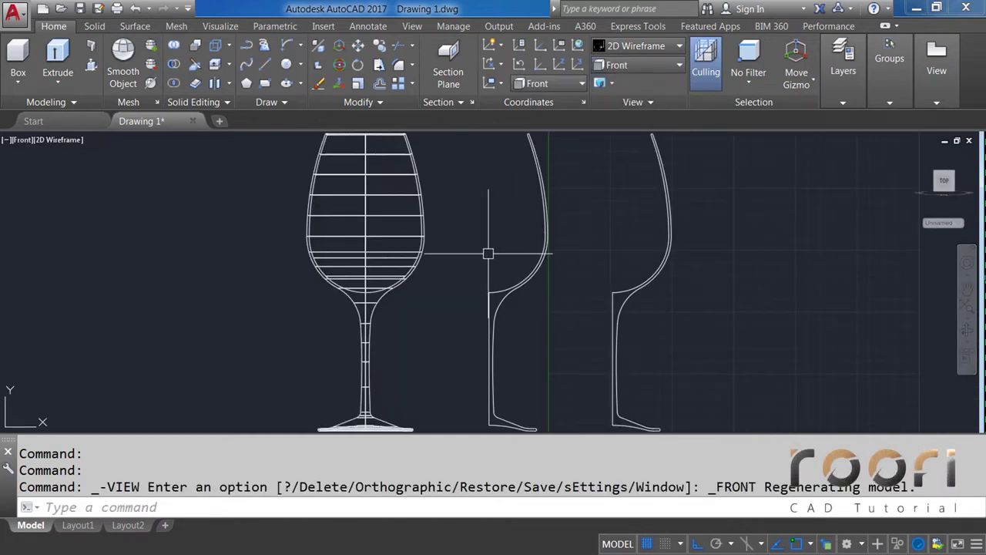
scroll(444, 286, "down", 2)
scroll(440, 286, "up", 3)
scroll(442, 293, "up", 2)
mouse_move(442, 292)
middle_mouse_down()
mouse_move(480, 312)
mouse_move(484, 295)
middle_mouse_up()
type("L")
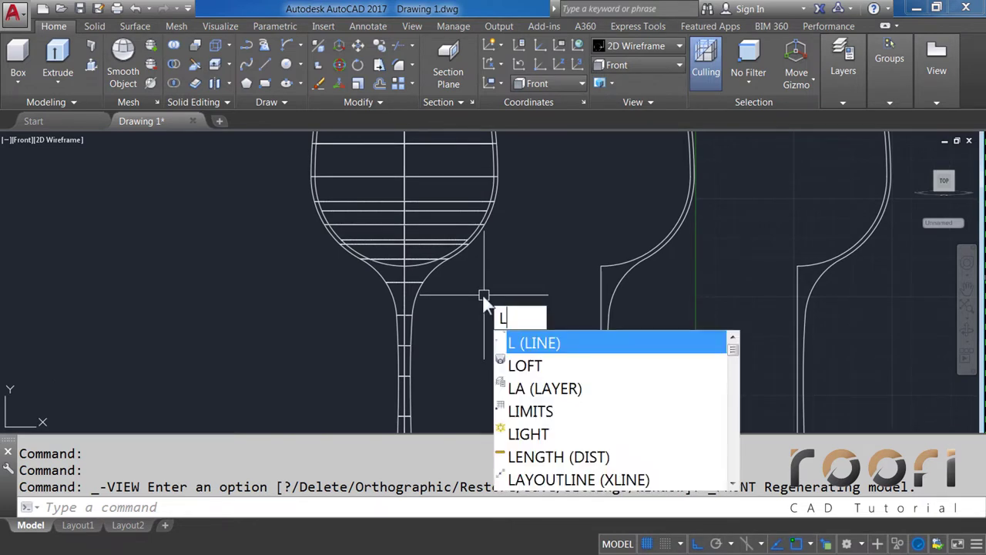
Step: Draw a horizontal line where the bowl meets the stem, stretching its right end past the profile
key("Return")
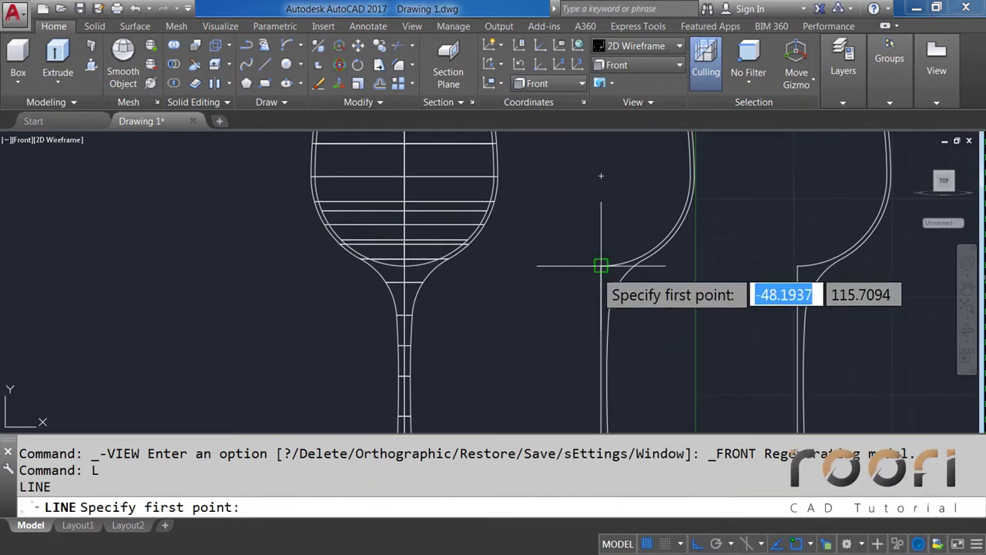
left_click(600, 266)
left_click(193, 266)
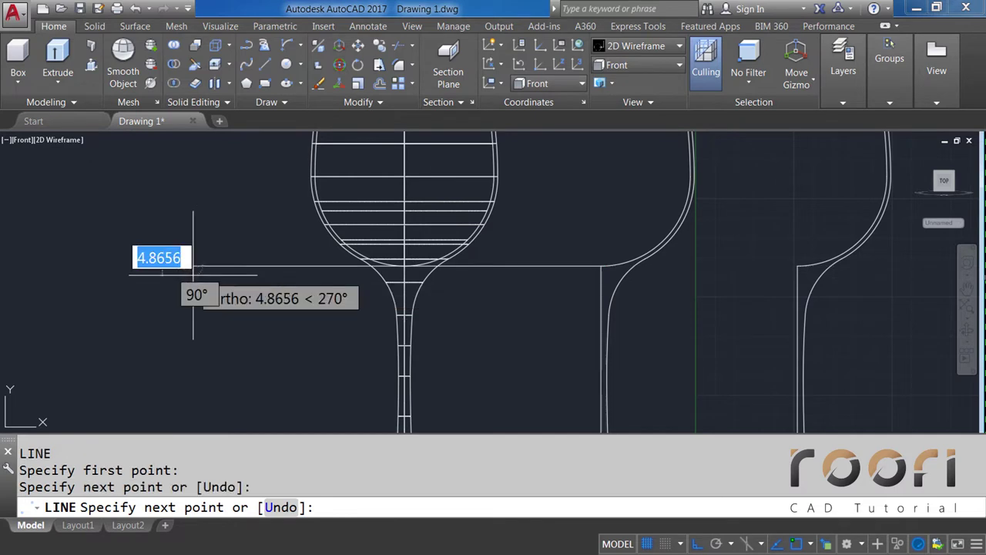
key("Return")
left_click(248, 265)
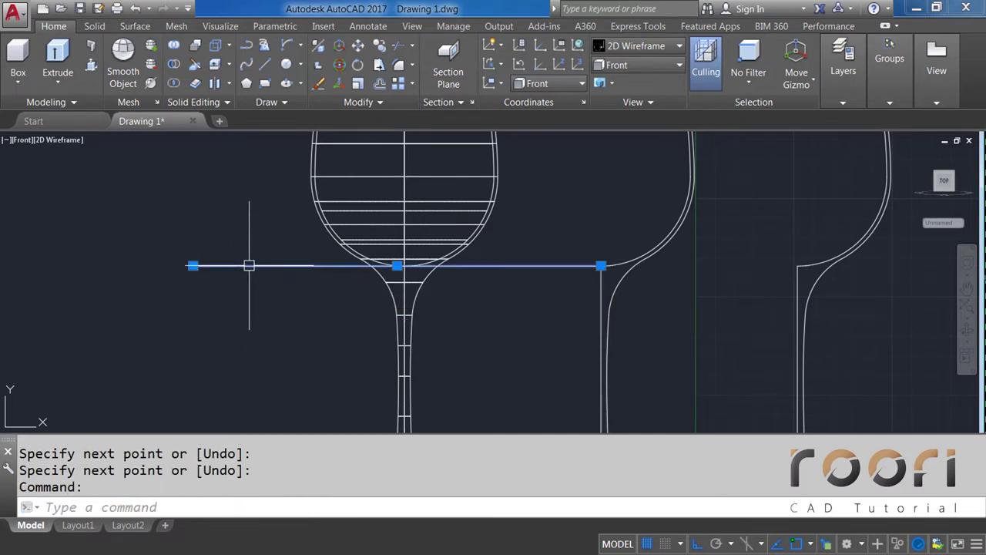
left_click(601, 266)
left_click(739, 266)
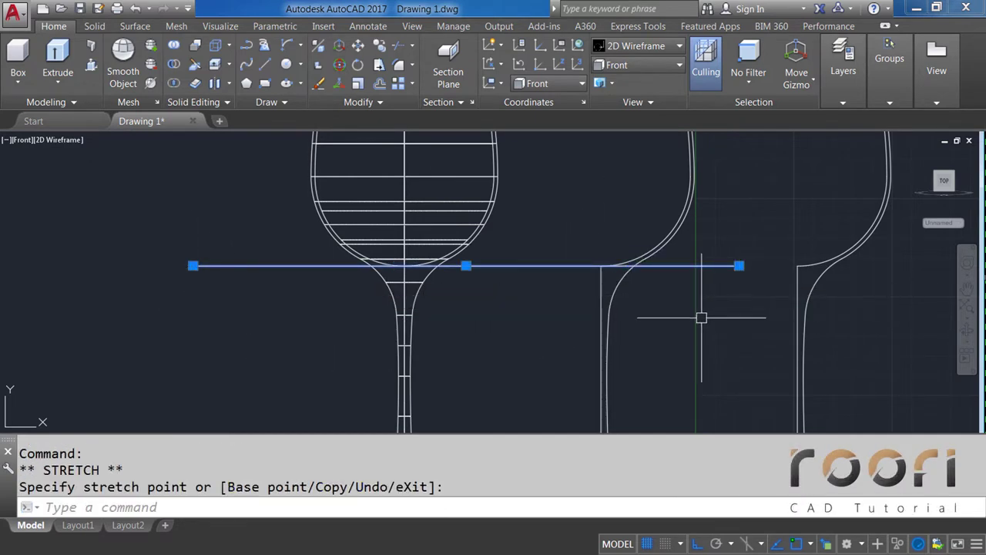
key("Escape")
scroll(607, 271, "up", 5)
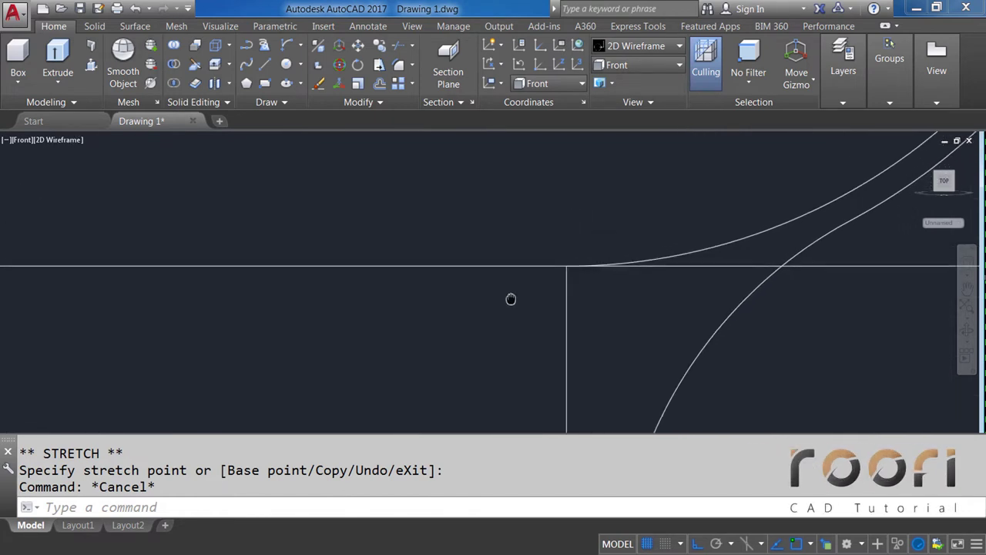
middle_click_drag(571, 276, 493, 308)
type("O")
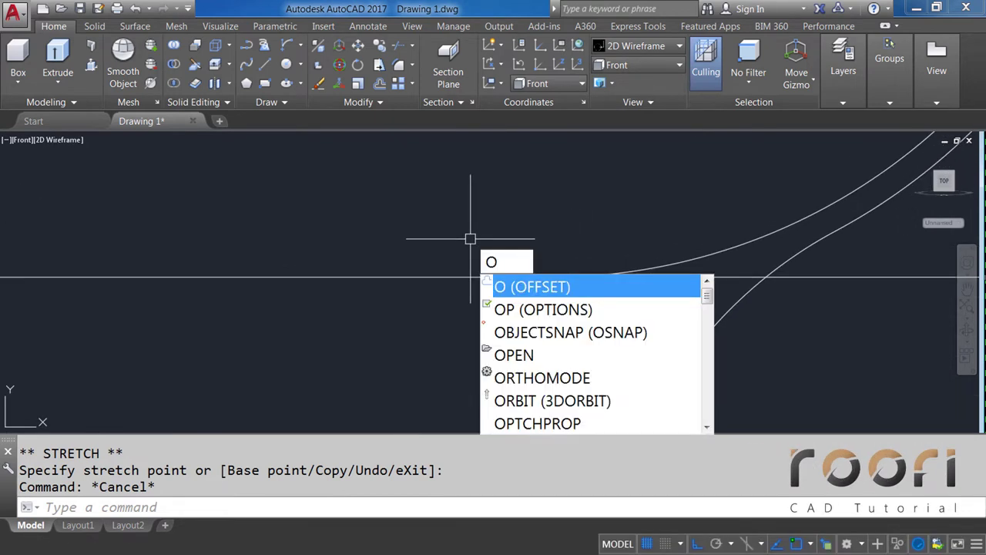
Step: Offset the horizontal line upward by 0.6, then by 51
key("Return")
type("0.6")
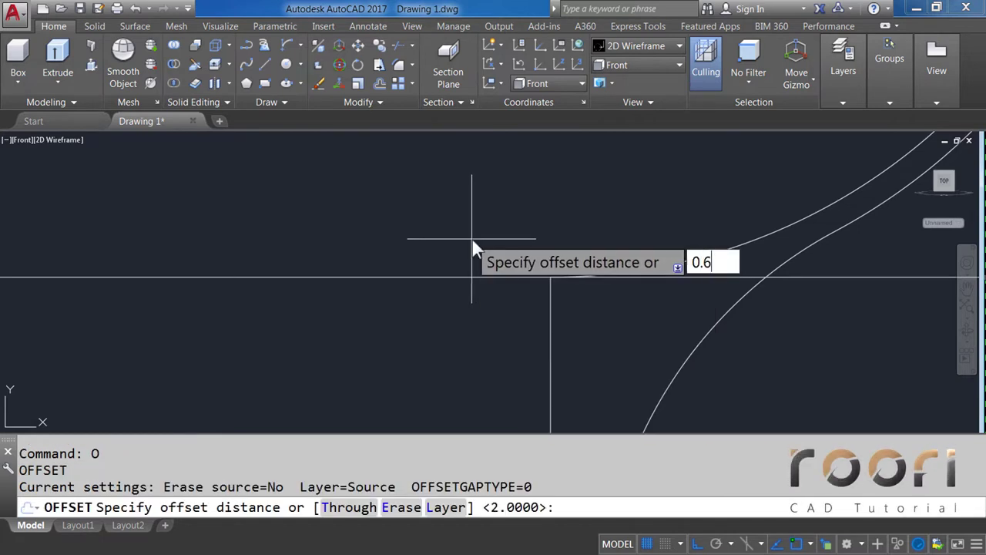
key("Return")
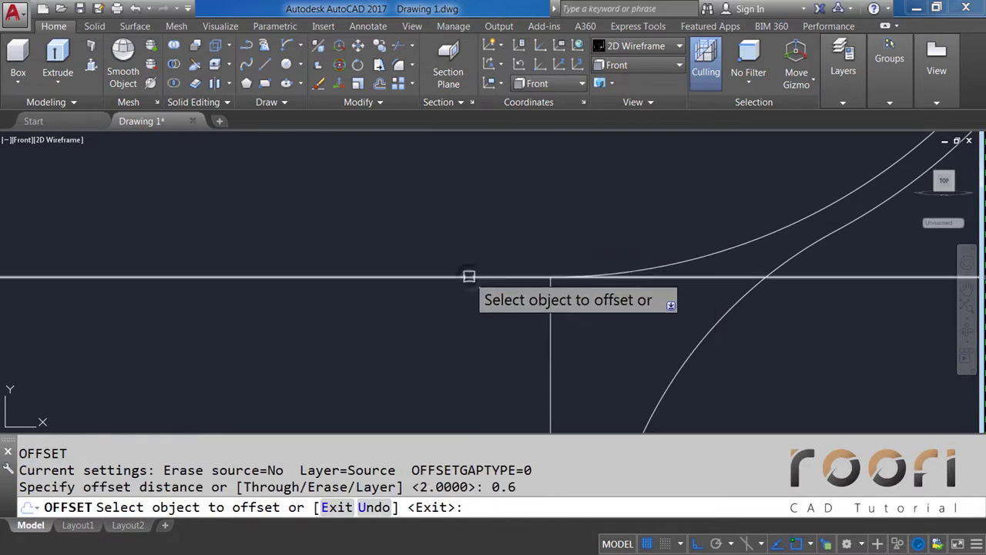
left_click(470, 276)
left_click(467, 252)
key("Return")
type("O")
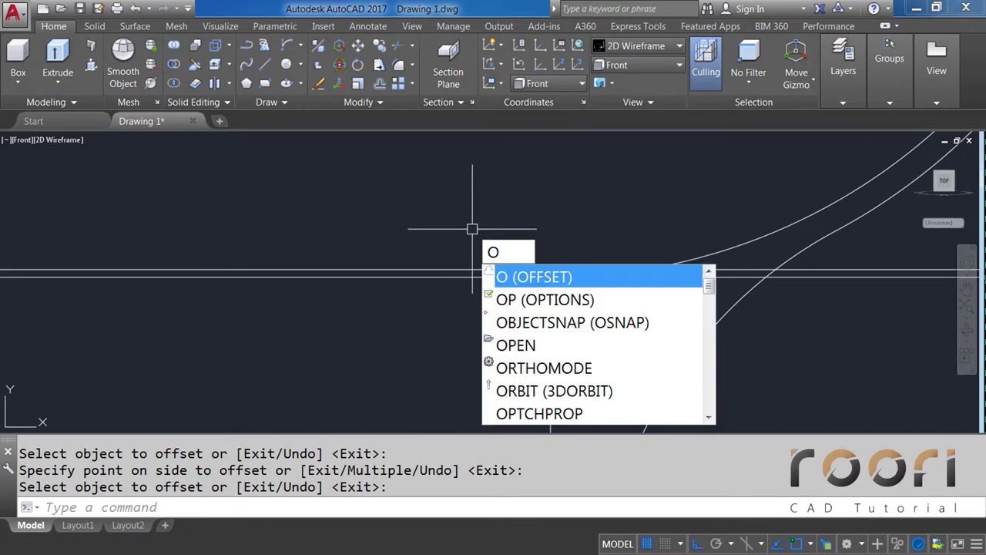
key("Return")
type("51")
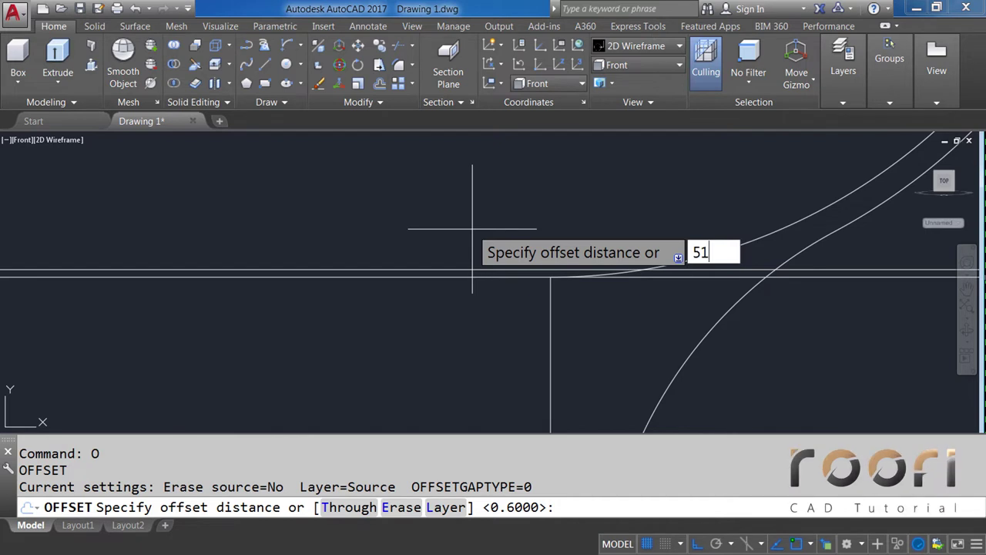
key("Return")
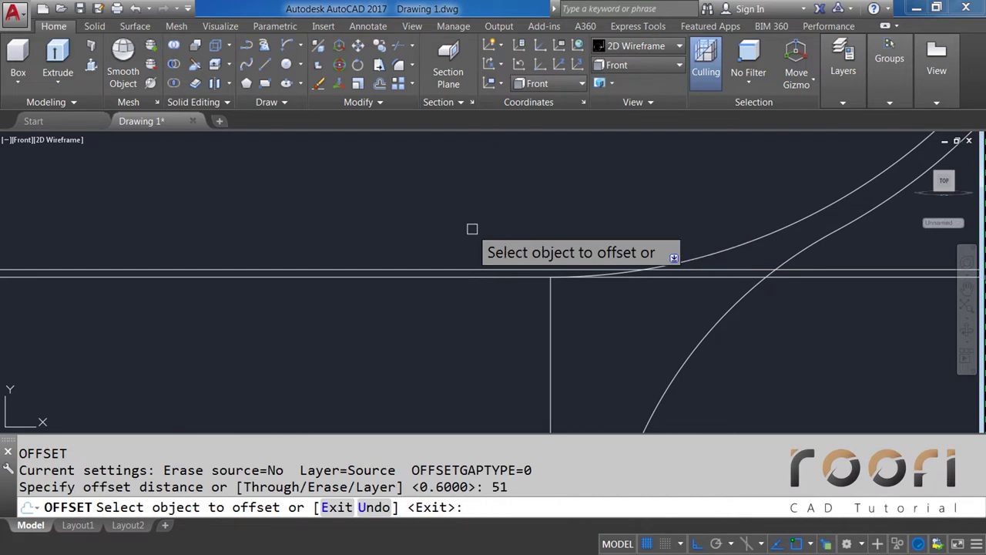
left_click(475, 279)
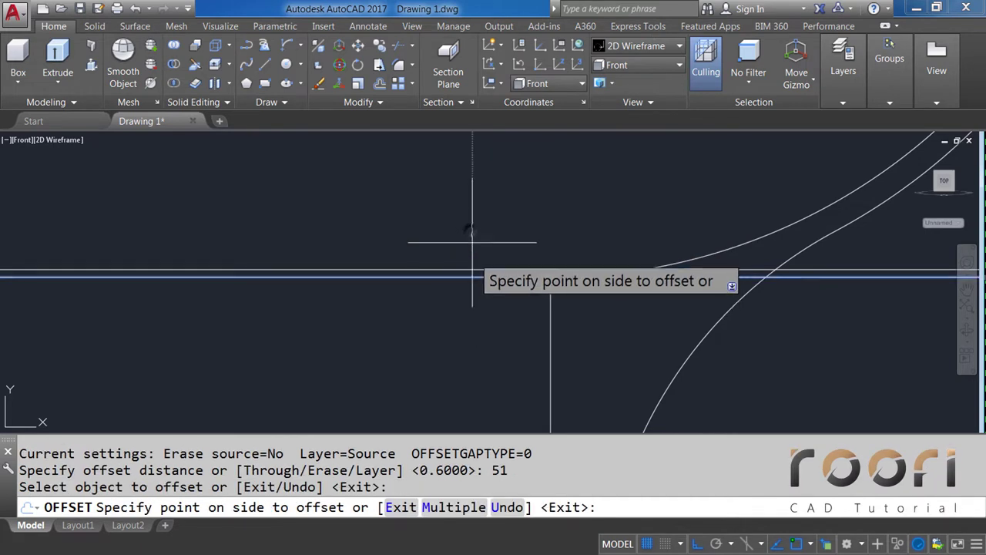
left_click(470, 228)
key("Return")
Step: Offset the horizontal line 126 units to make the base guide line
scroll(470, 230, "down", 2)
scroll(469, 249, "down", 2)
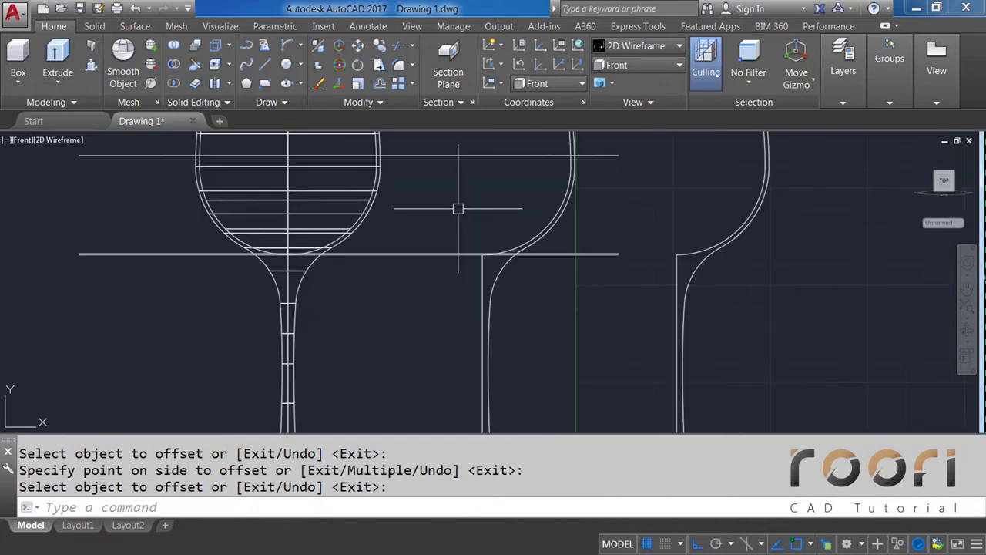
scroll(456, 209, "down", 2)
scroll(465, 295, "up", 1)
scroll(455, 342, "up", 1)
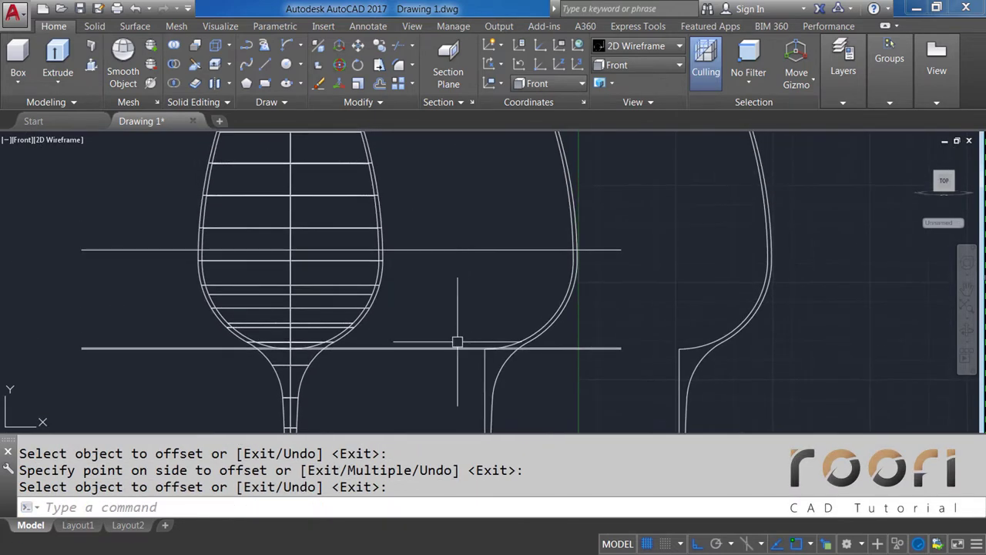
scroll(463, 347, "up", 3)
scroll(469, 351, "up", 2)
scroll(509, 327, "up", 2)
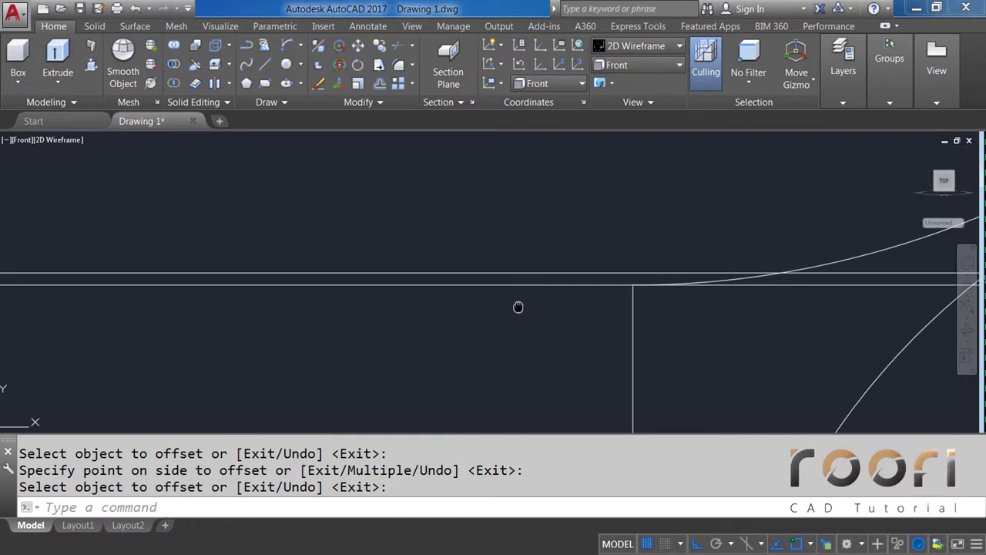
scroll(485, 262, "up", 1)
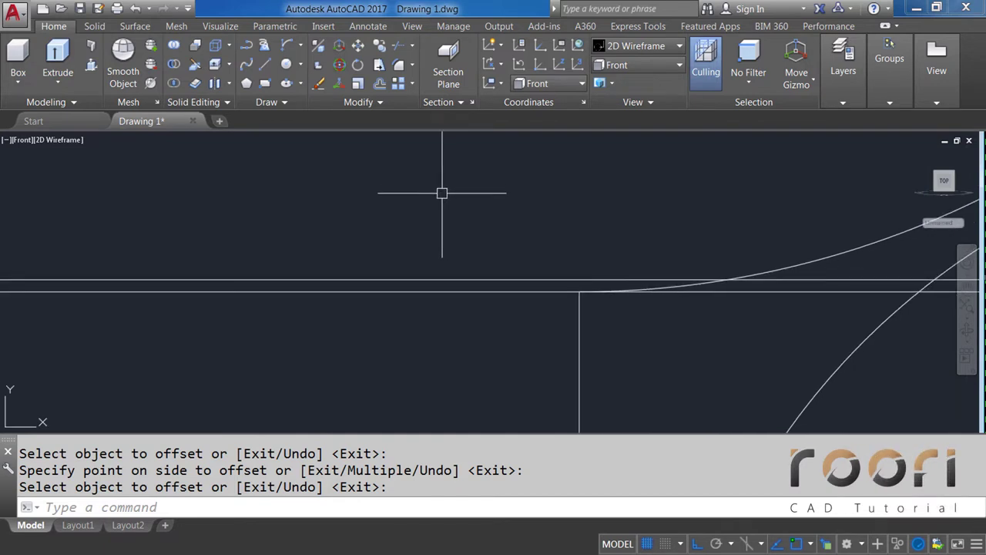
type("O")
key("Return")
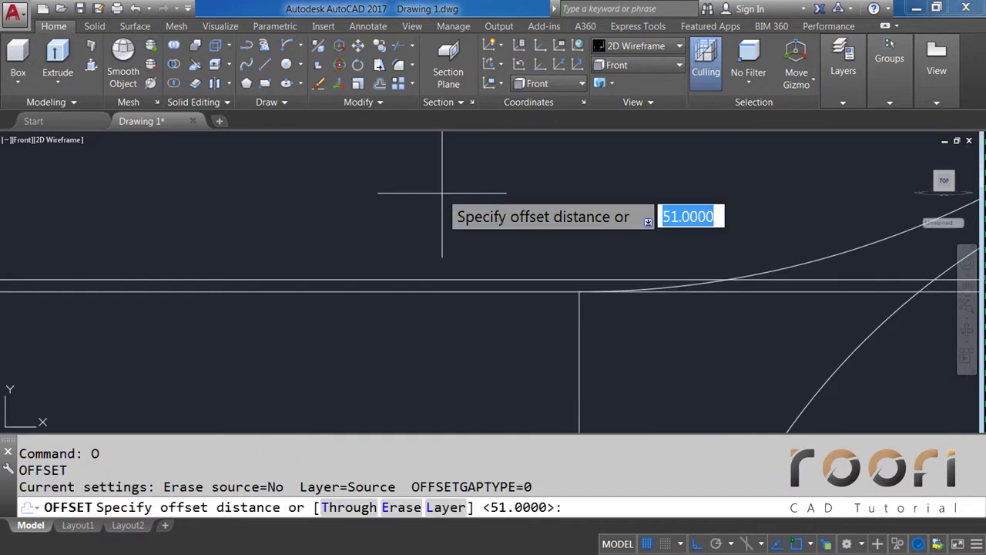
type("126")
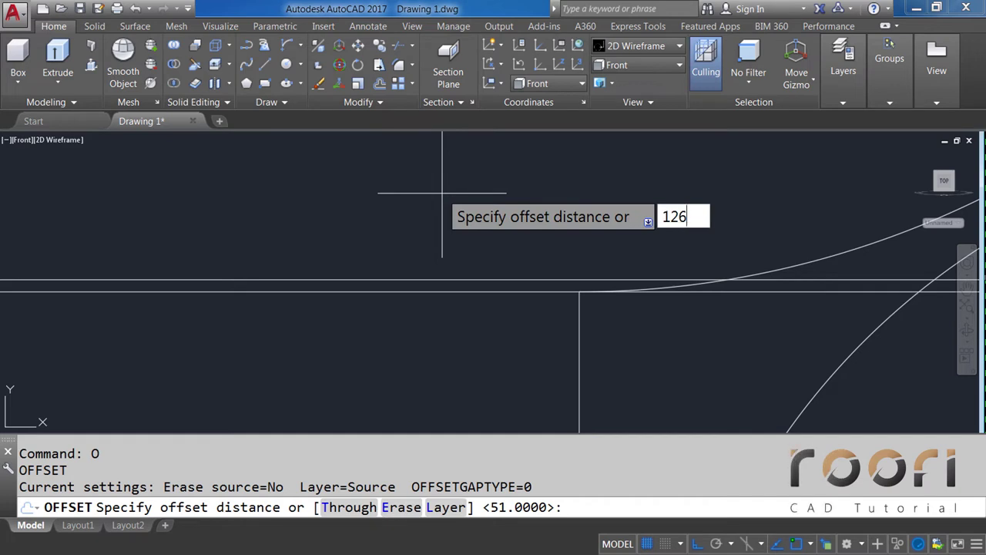
key("Return")
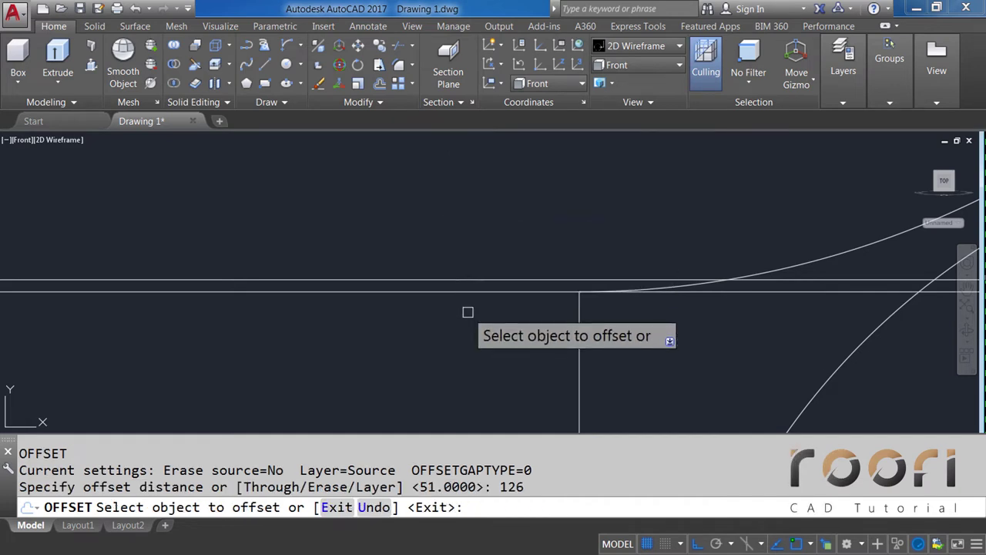
left_click(469, 291)
left_click(469, 248)
key("Return")
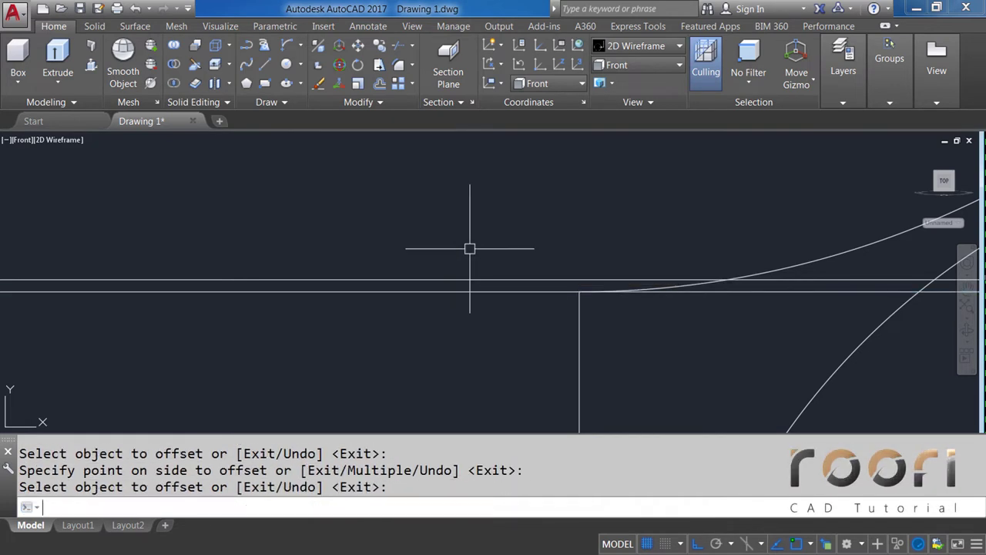
Step: Delete the extra horizontal line and recentre the view on the glass
scroll(456, 231, "down", 3)
scroll(450, 204, "down", 3)
scroll(456, 270, "down", 2)
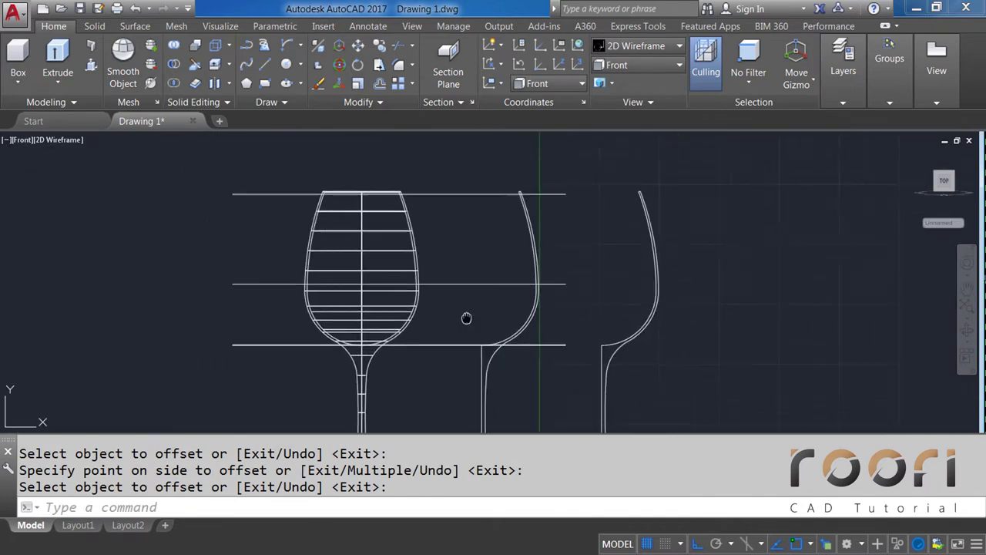
scroll(513, 231, "up", 3)
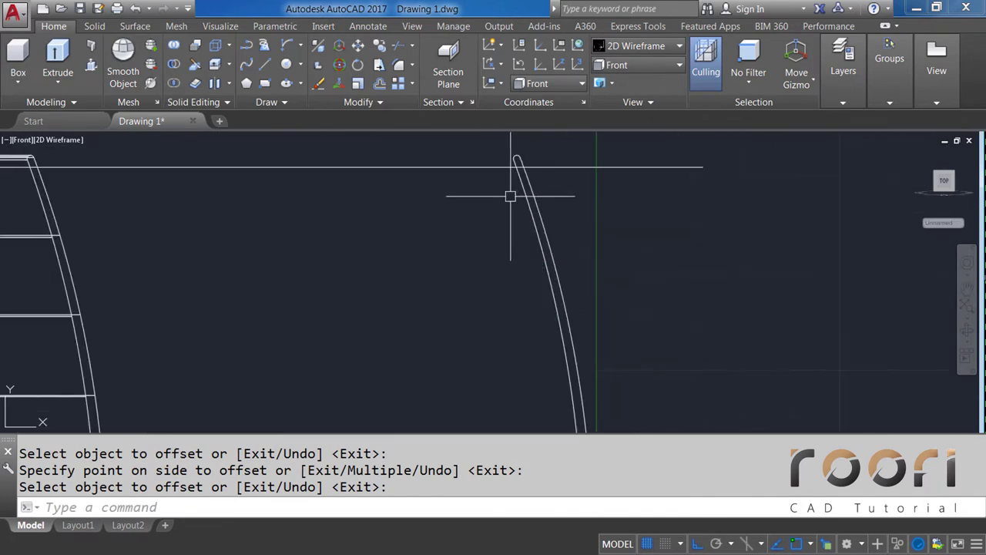
scroll(502, 219, "down", 3)
scroll(473, 339, "up", 5)
scroll(440, 334, "up", 3)
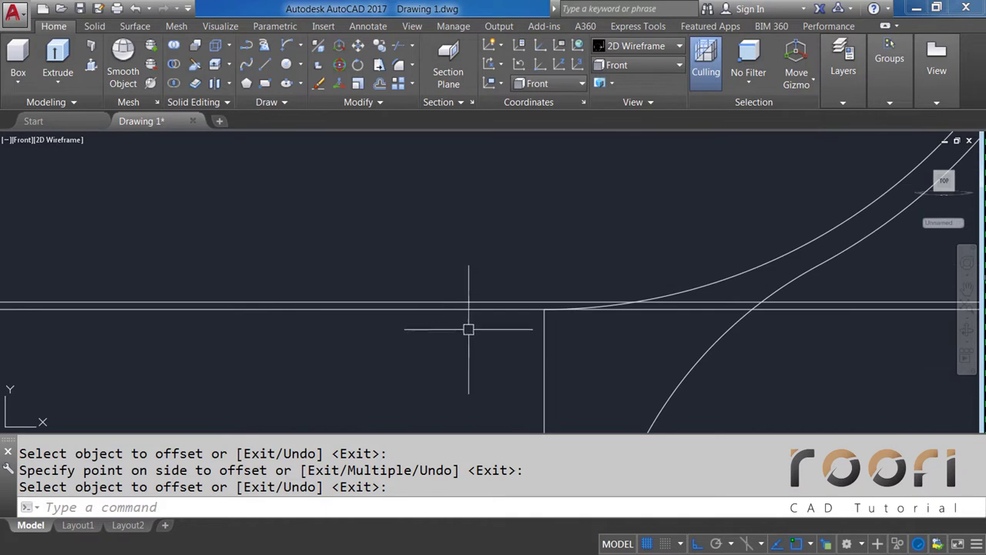
key("Return")
key("Delete")
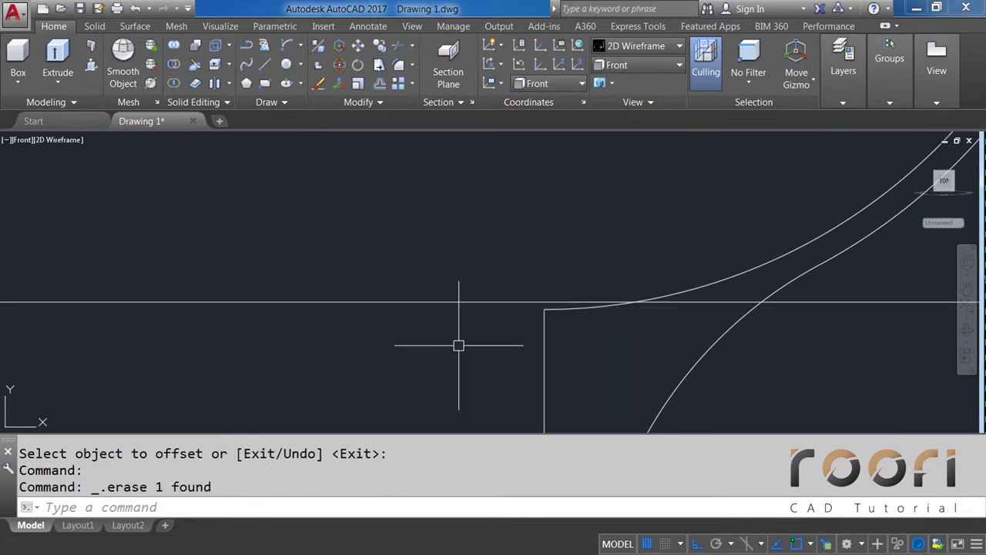
scroll(456, 333, "down", 3)
scroll(458, 328, "down", 2)
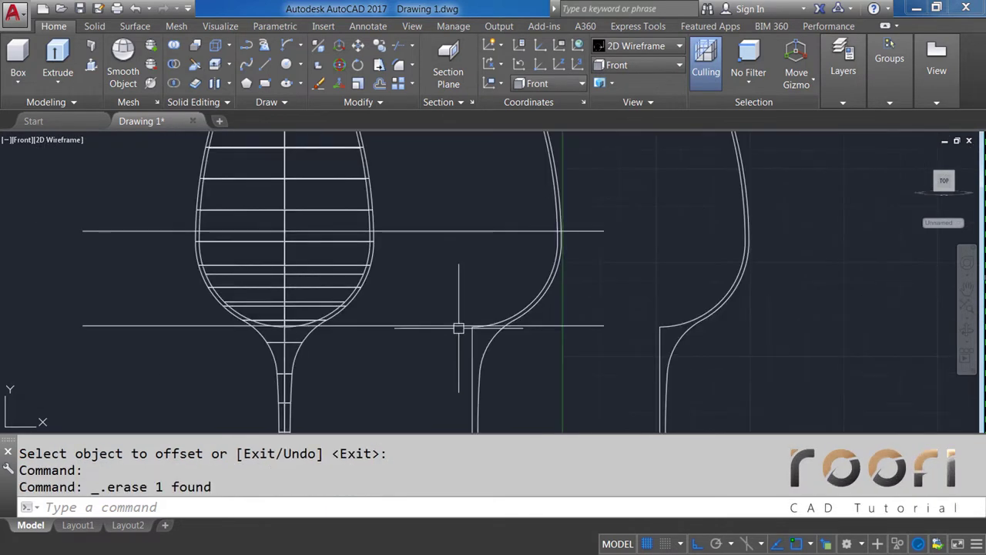
scroll(457, 328, "down", 2)
mouse_move(409, 277)
middle_mouse_down()
mouse_move(442, 289)
mouse_move(449, 264)
middle_mouse_up()
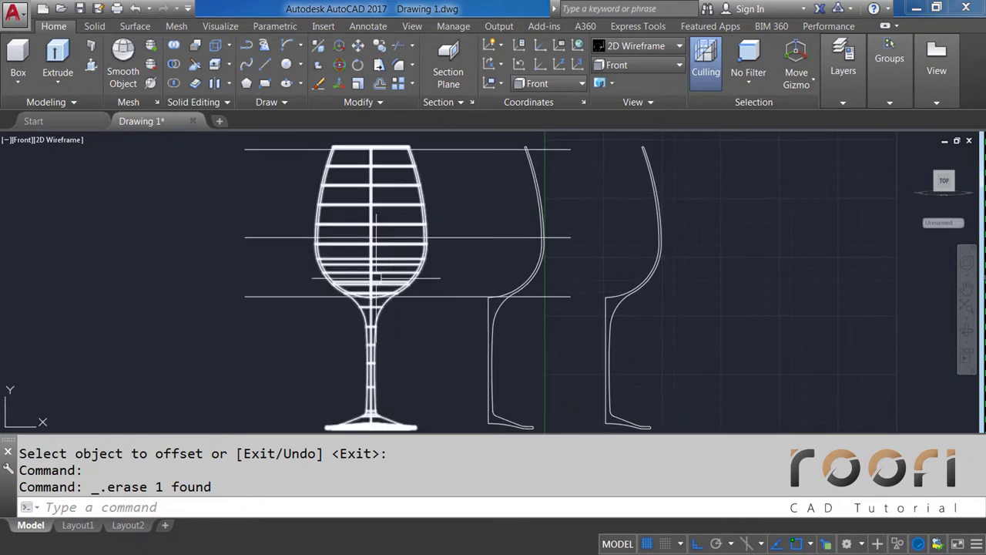
middle_click_drag(383, 279, 385, 286)
scroll(374, 274, "up", 2)
scroll(346, 292, "up", 1)
type("SLICE")
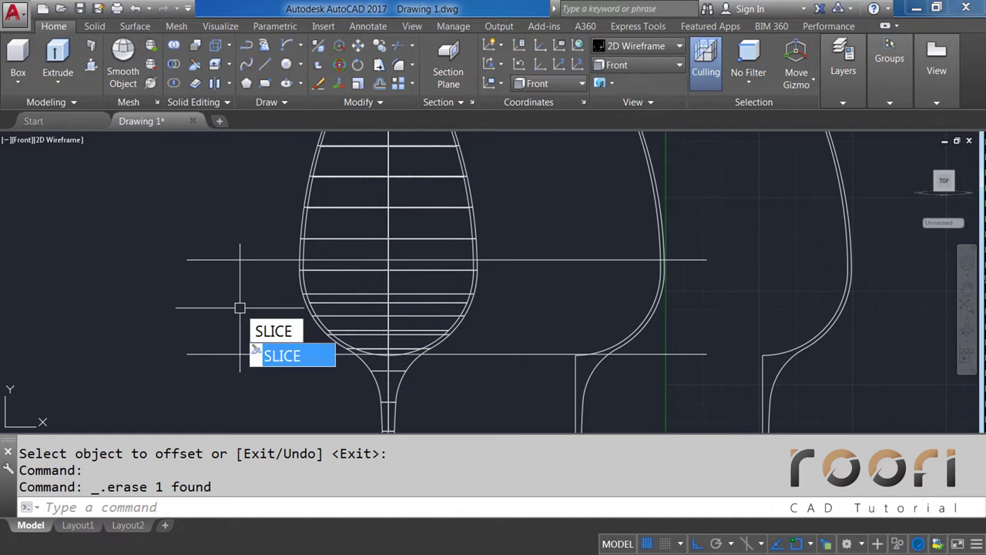
Step: Slice the glass solid along the lower guide line, keeping both pieces
key("Return")
left_click(312, 317)
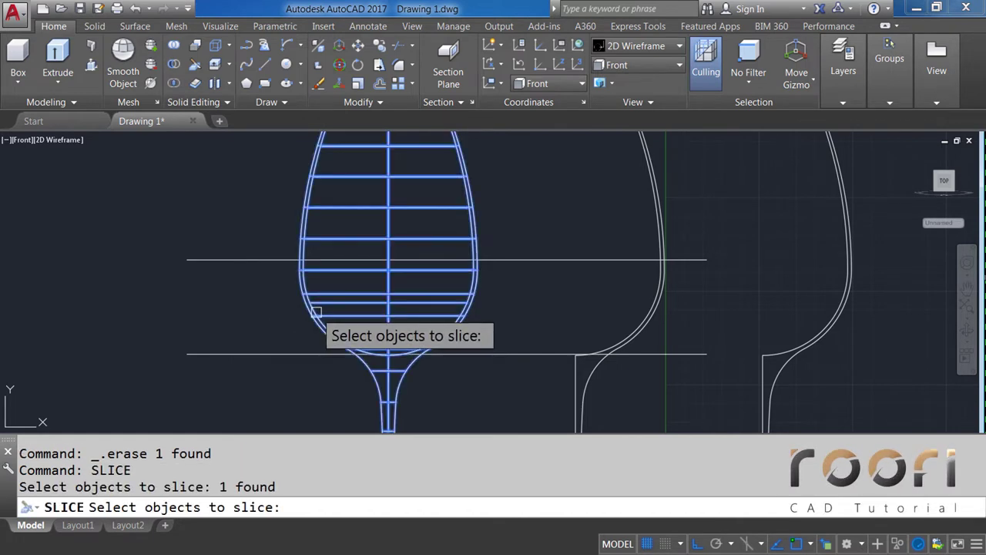
key("Return")
left_click(231, 355)
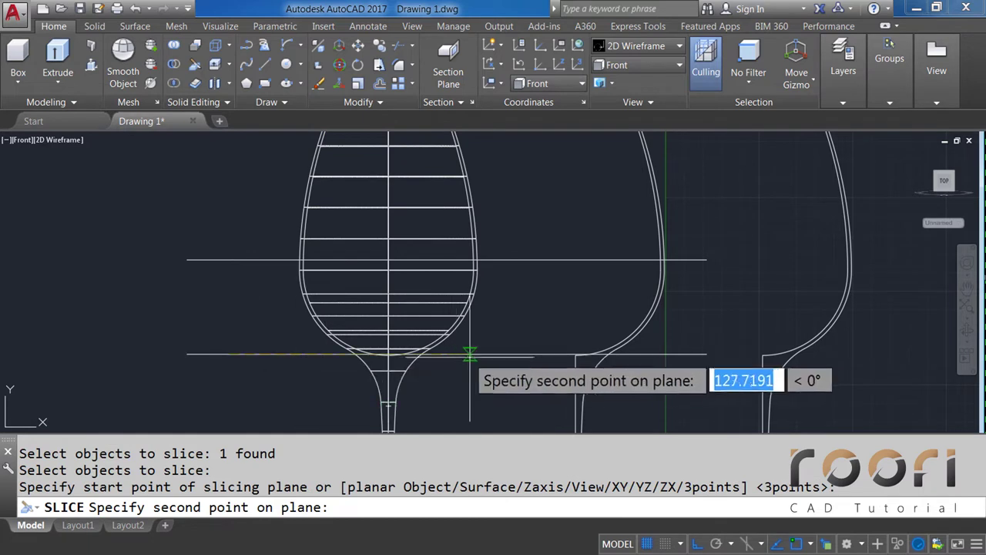
left_click(514, 354)
key("Return")
type("SLICE")
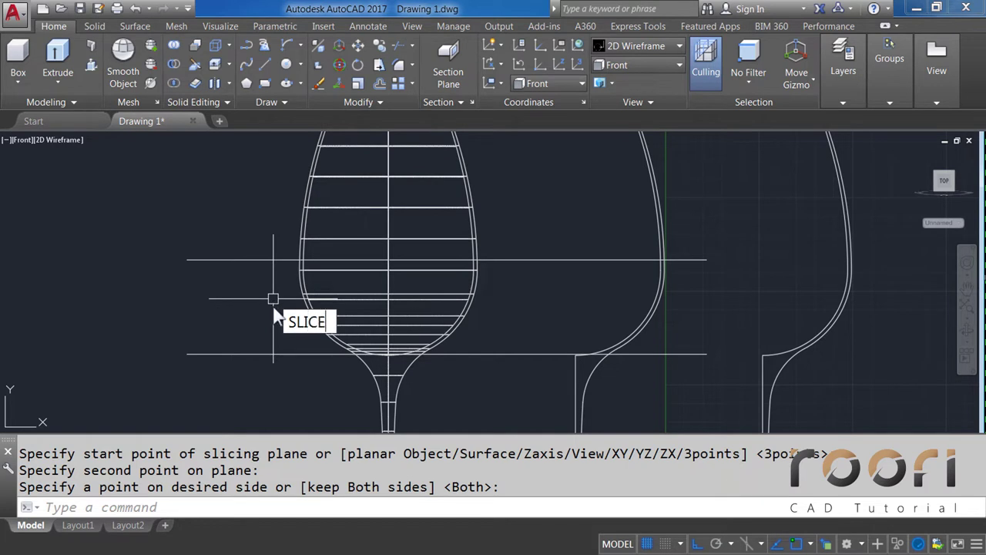
Step: Slice the bowl along the middle guide line and again at the rim line, keeping both sides
key("Return")
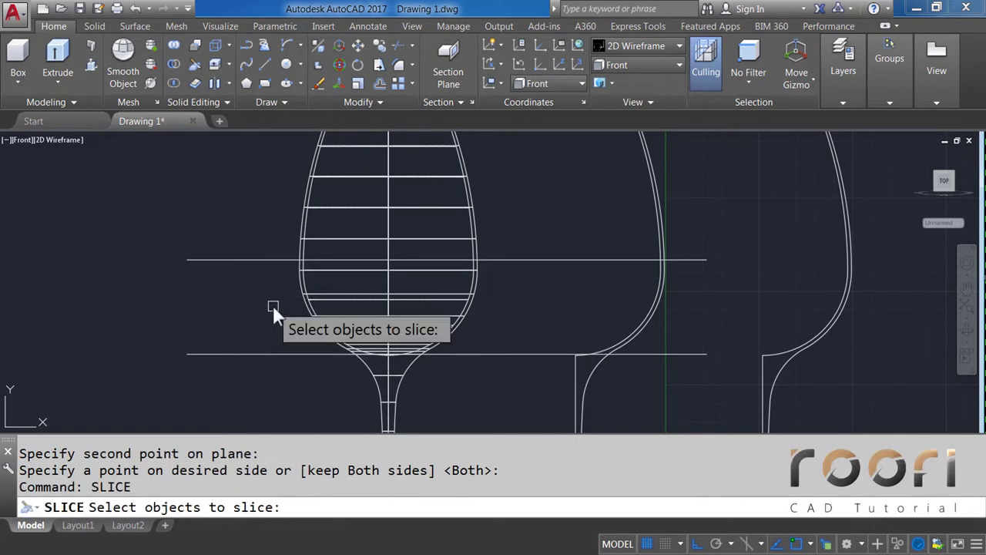
left_click(307, 312)
key("Return")
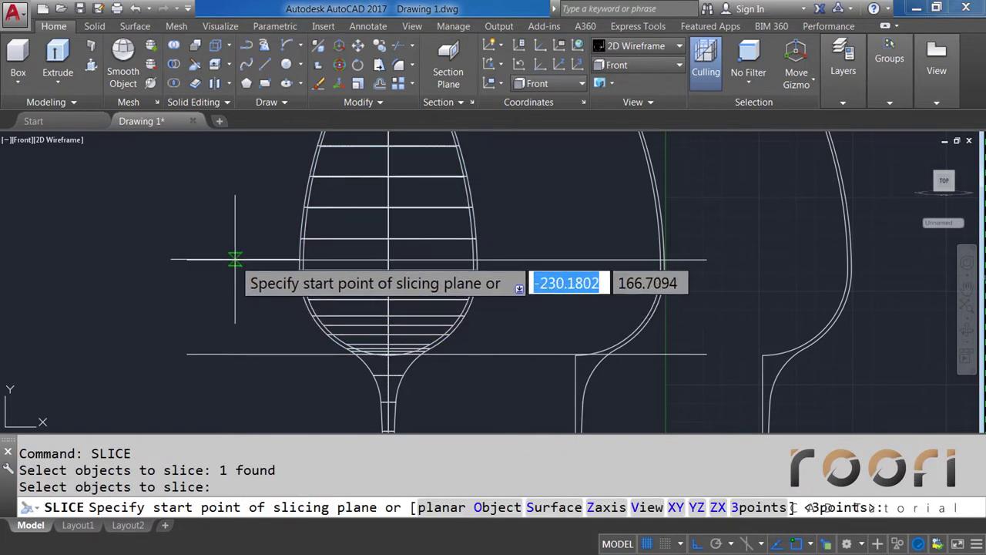
left_click(236, 259)
left_click(550, 260)
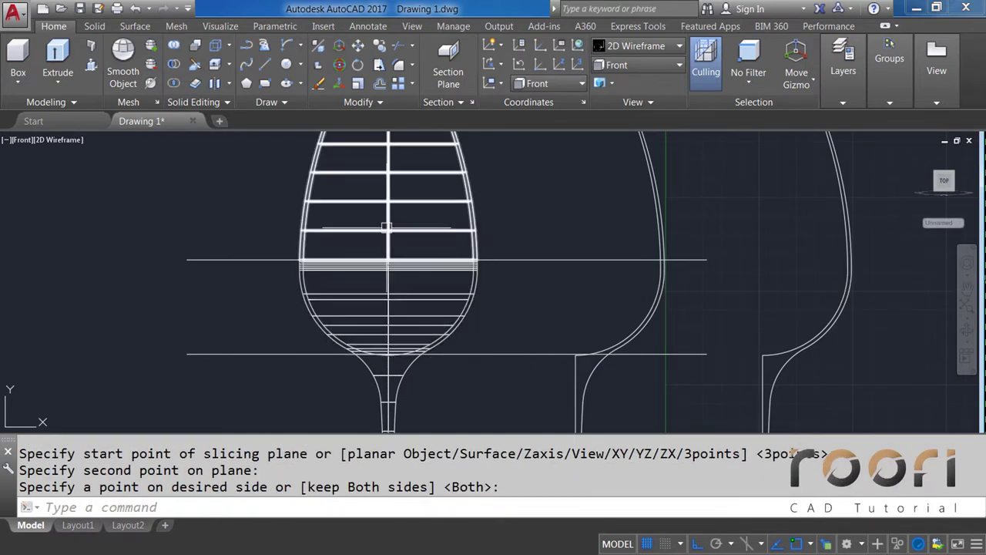
scroll(385, 228, "up", 3)
scroll(376, 227, "up", 2)
type("SLICE")
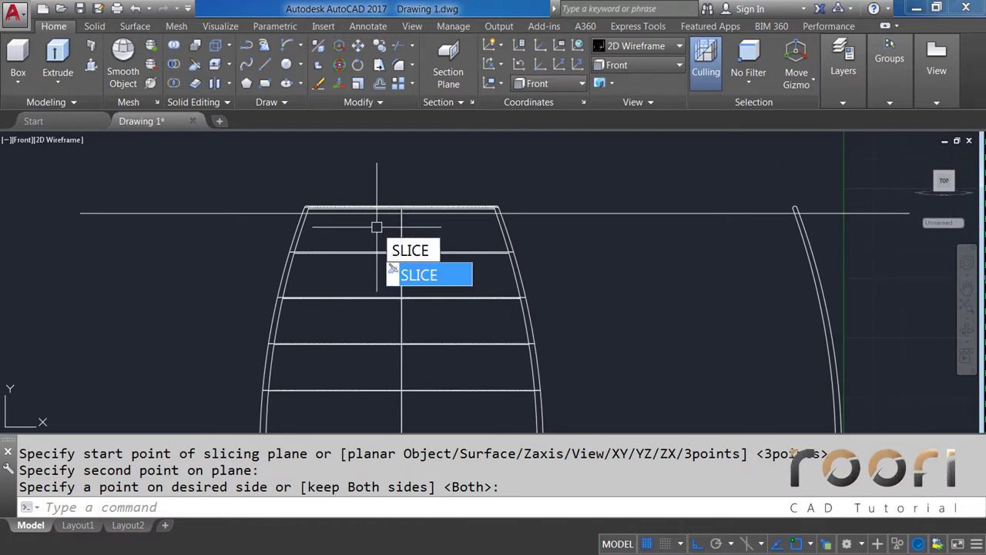
key("Return")
left_click(362, 253)
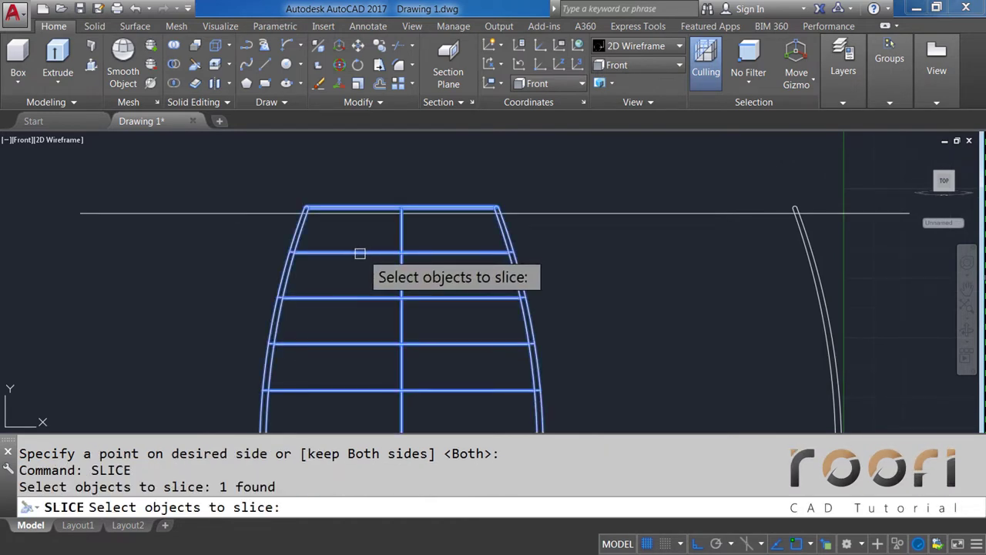
key("Return")
left_click(208, 214)
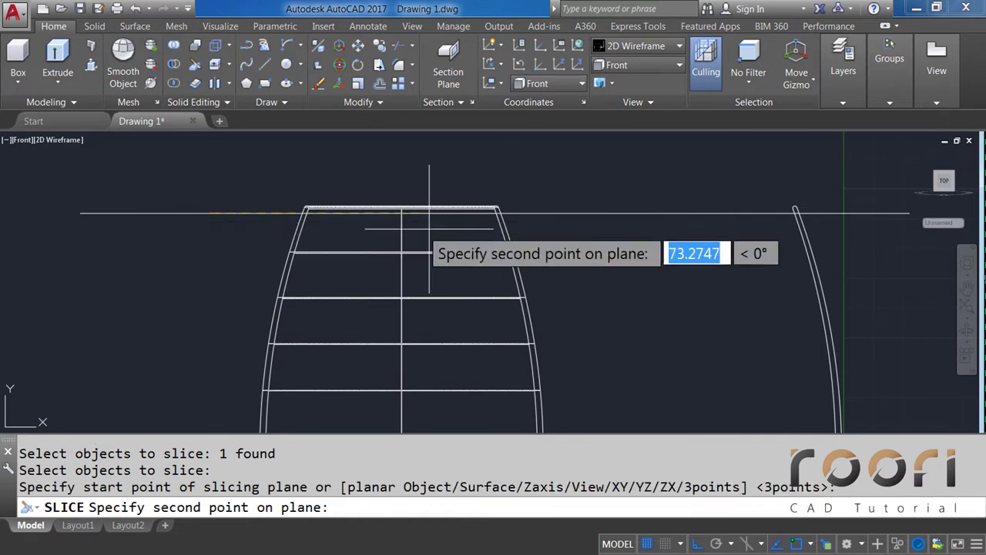
left_click(574, 215)
left_click(552, 243)
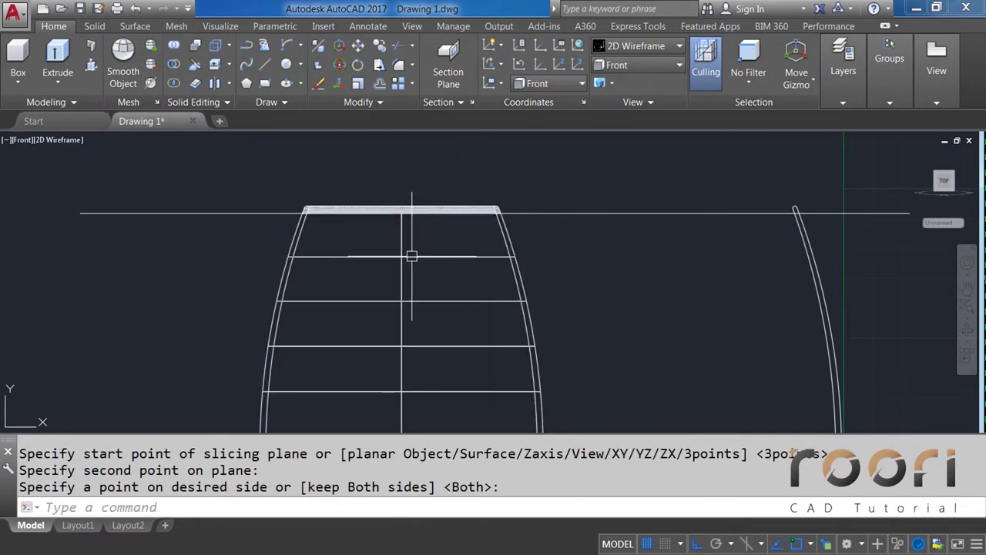
Step: Select the stem piece below the bowl
scroll(427, 199, "down", 2)
scroll(426, 199, "down", 2)
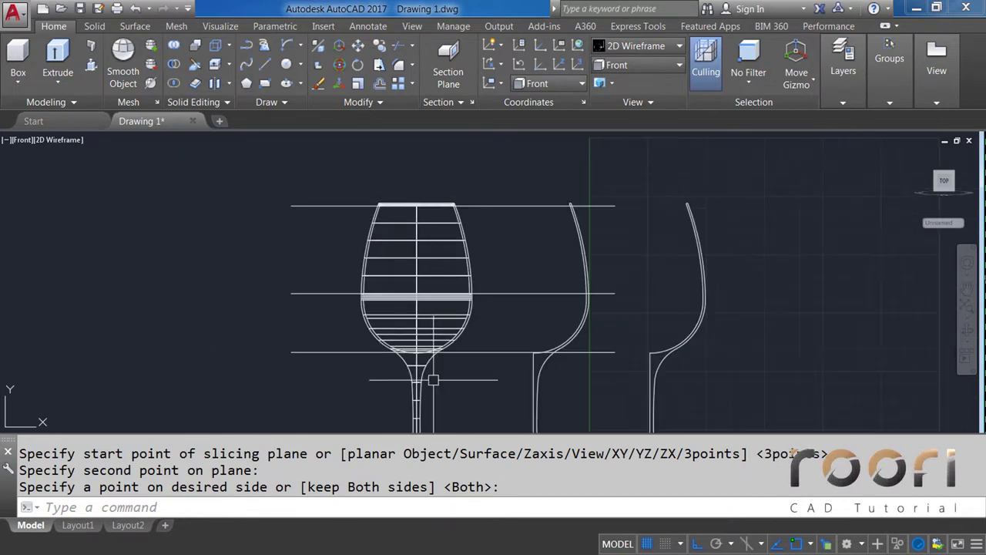
scroll(434, 379, "down", 1)
left_click(417, 371)
Step: Delete the stem piece and the thin rim sliver of the glass
key("Delete")
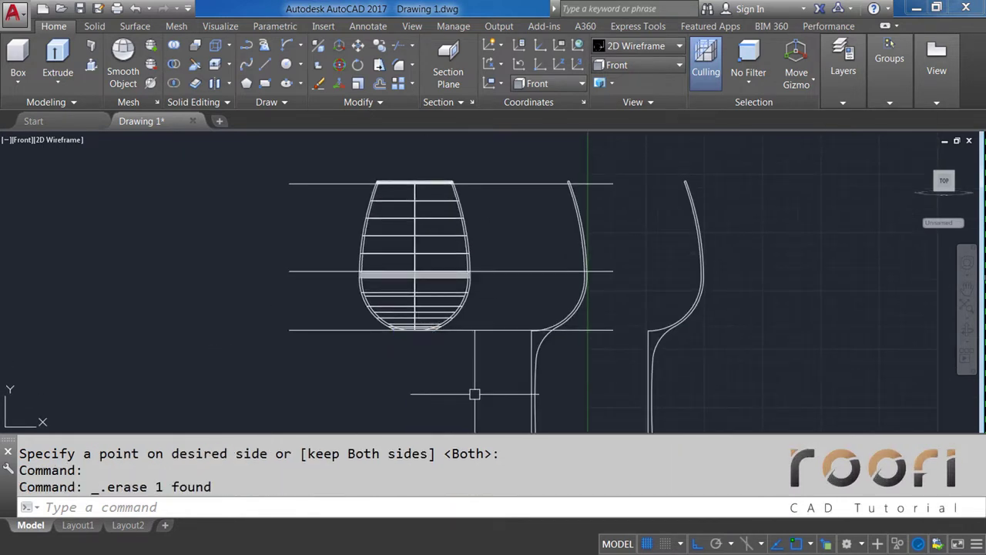
scroll(423, 200, "up", 3)
left_click(418, 187)
key("Delete")
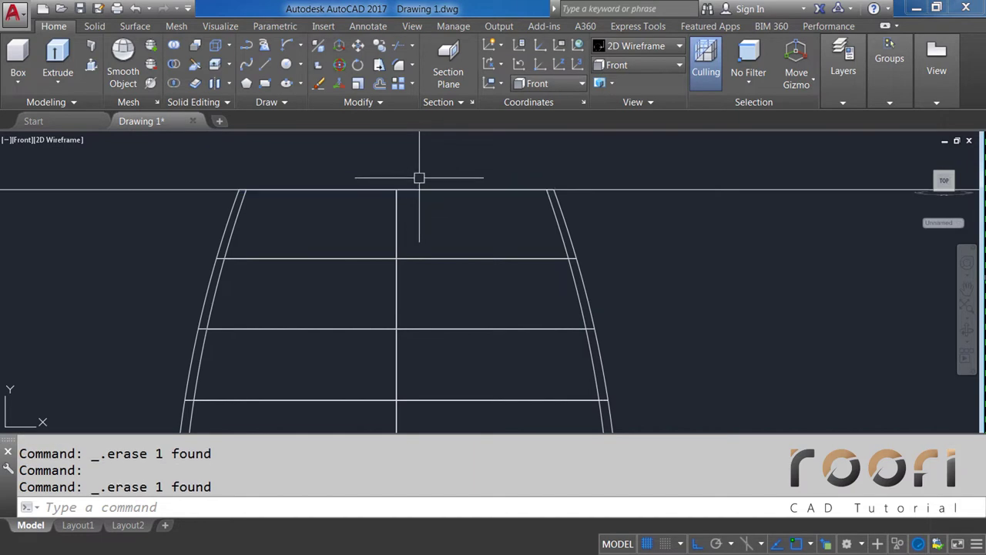
scroll(418, 176, "down", 1)
scroll(363, 223, "down", 2)
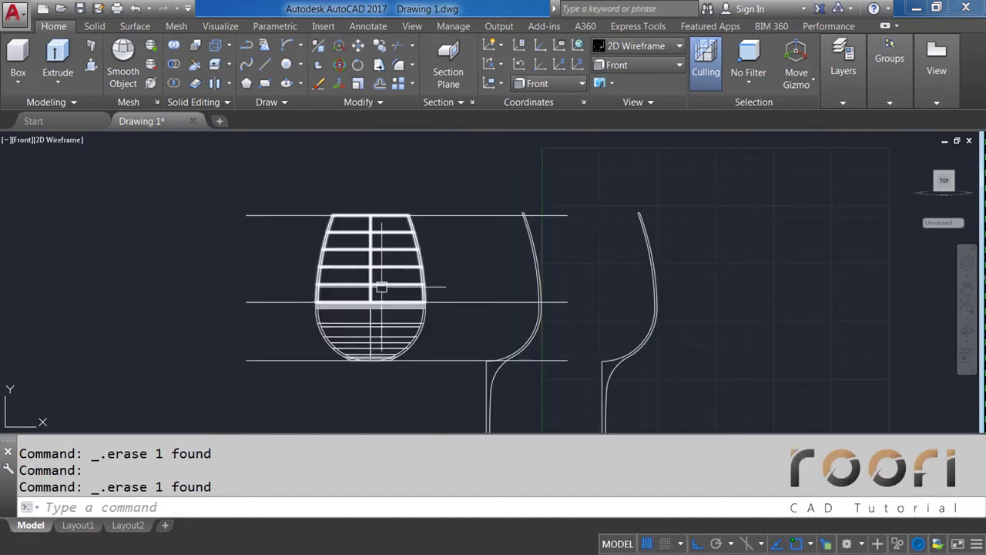
Step: Check the lower and upper glass halves, then delete the middle horizontal guide line
left_click(371, 310)
key("Escape")
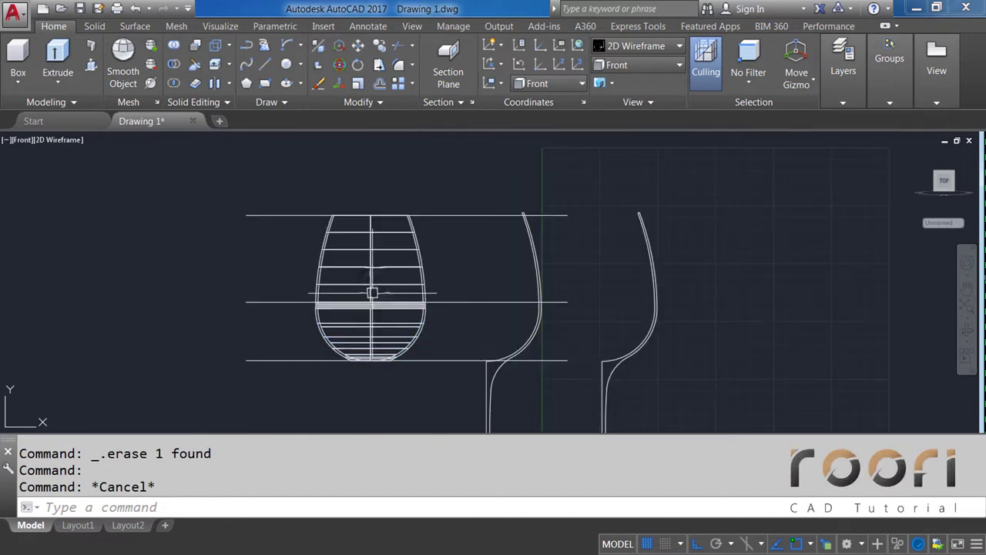
left_click(375, 282)
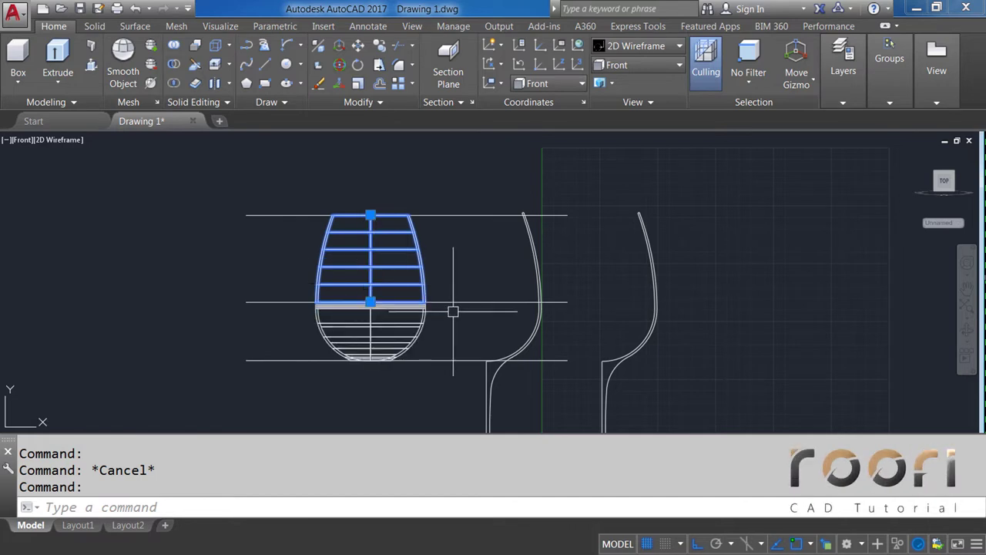
key("Escape")
middle_click_drag(490, 334, 478, 325)
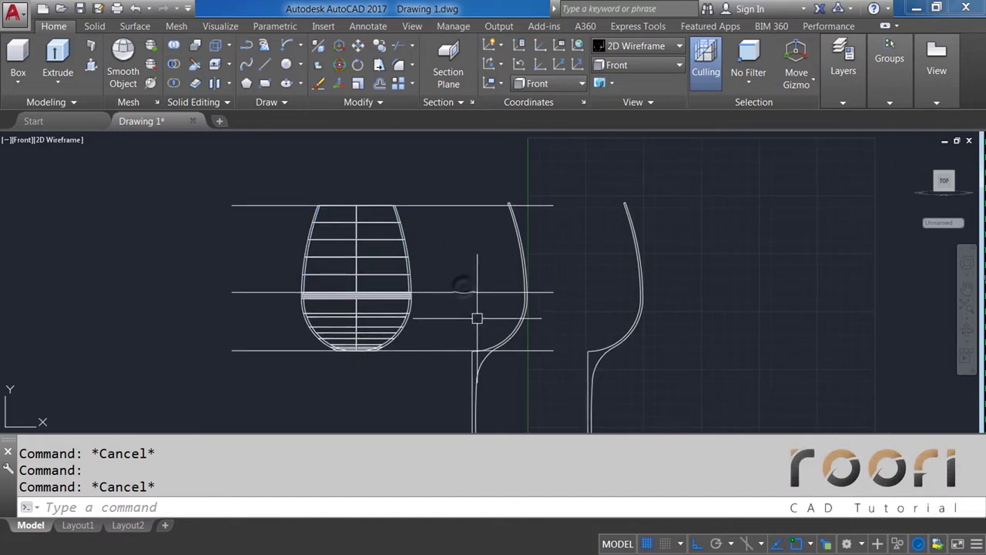
left_click(463, 287)
key("Delete")
type("TR")
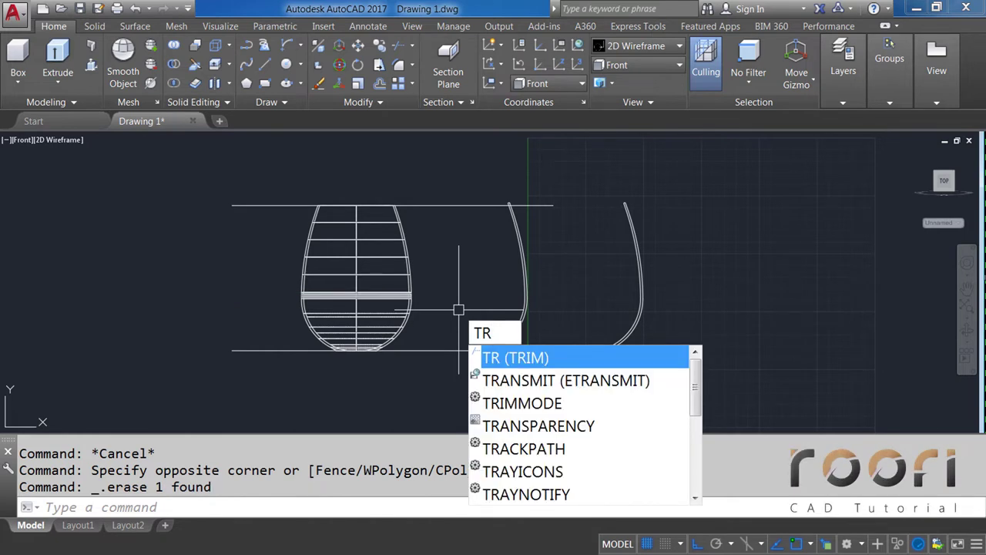
Step: Trim the inner profile curve below the line, using the bottom and top lines as cutting edges
key("Return")
left_click(450, 351)
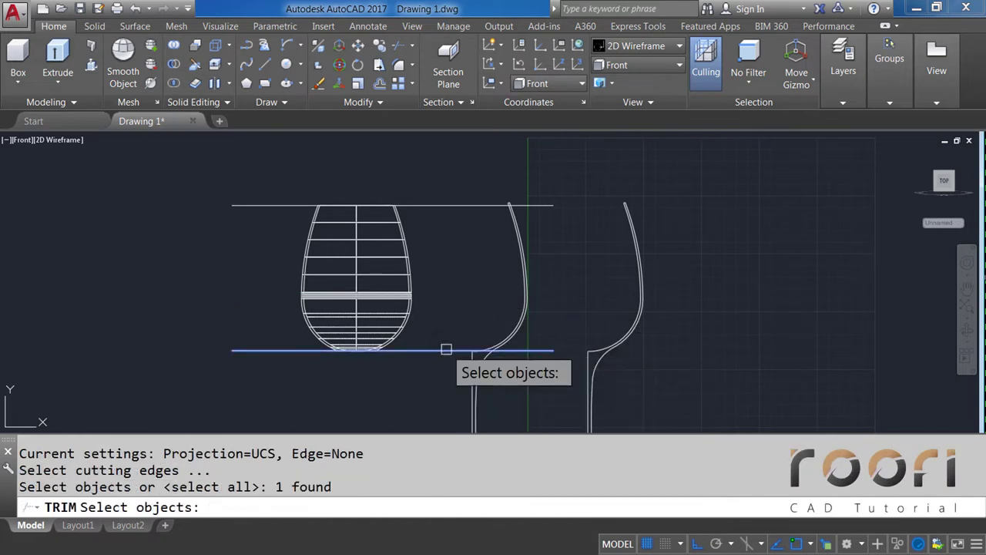
left_click(458, 205)
scroll(522, 202, "up", 3)
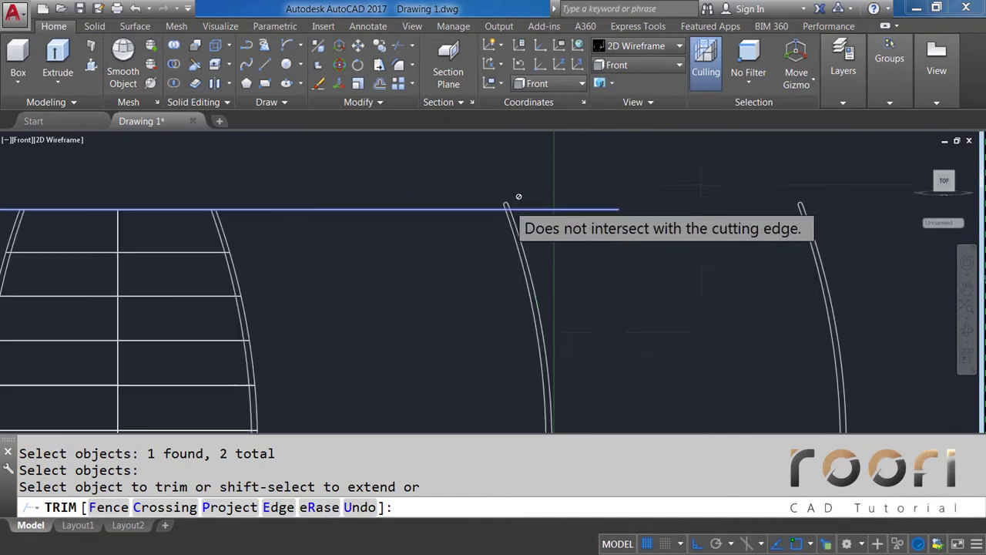
scroll(519, 199, "up", 2)
left_click(458, 170)
scroll(532, 169, "down", 3)
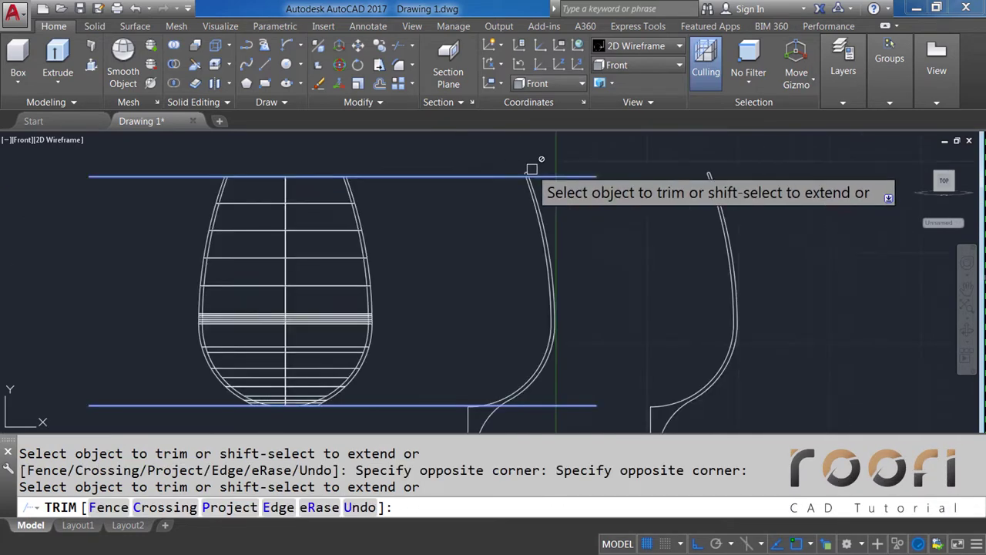
scroll(514, 403, "up", 3)
scroll(511, 295, "up", 2)
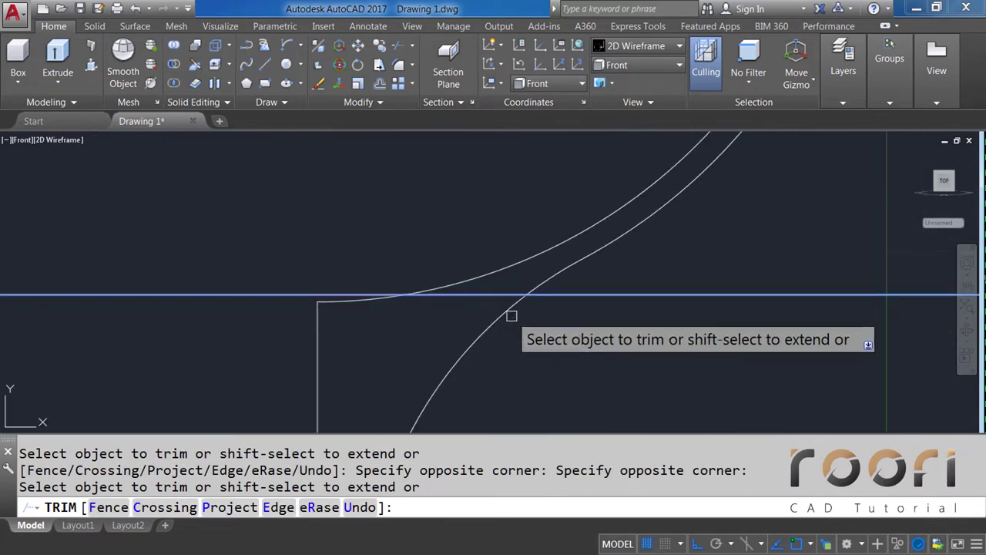
left_click(513, 315)
left_click(498, 282)
key("Return")
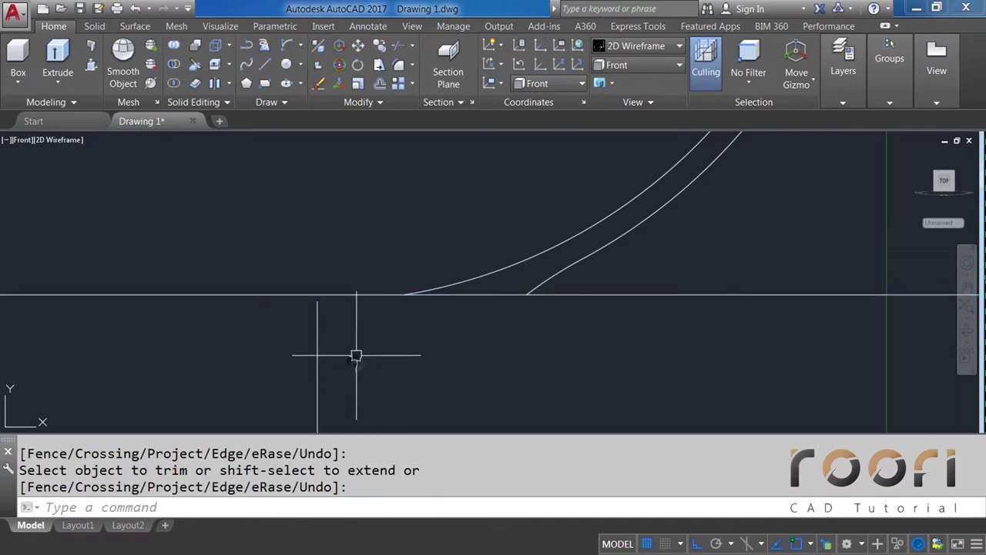
Step: Erase the vertical line and the stem and base lines with windows
left_click(354, 355)
left_click(288, 337)
key("Delete")
scroll(397, 314, "down", 2)
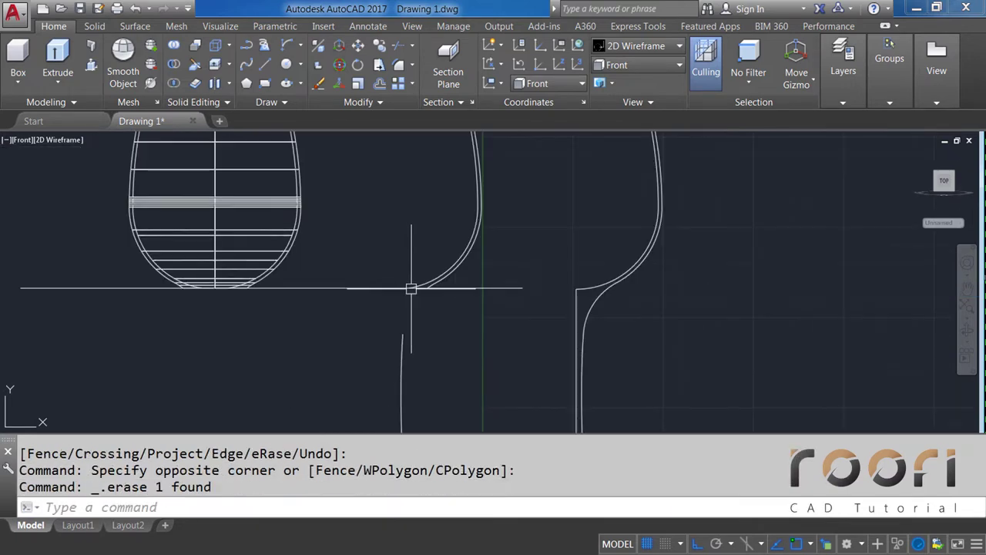
scroll(431, 297, "down", 2)
left_click(461, 423)
left_click(385, 330)
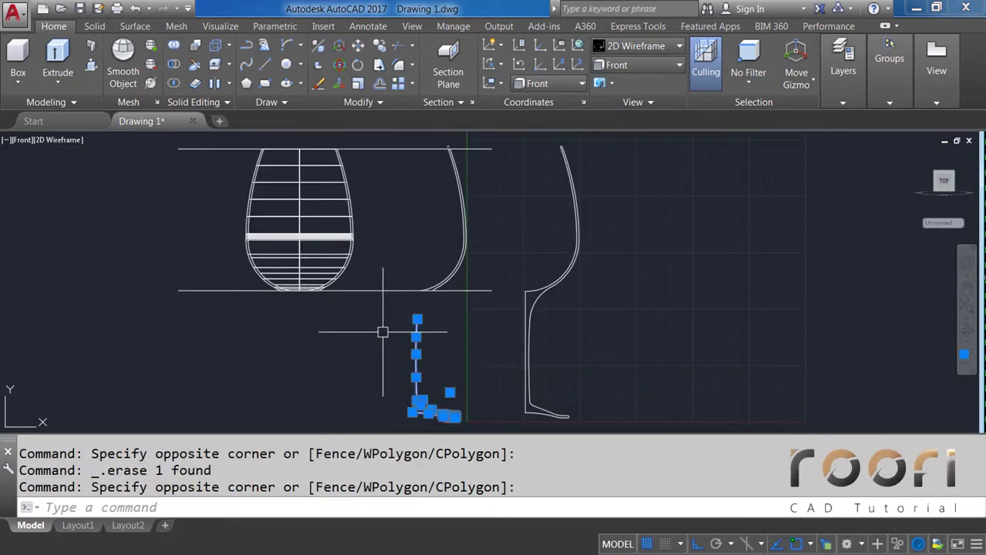
key("Delete")
Step: Erase both horizontal guide lines and the short piece at the profile top
middle_click_drag(385, 327, 424, 391)
left_click(424, 388)
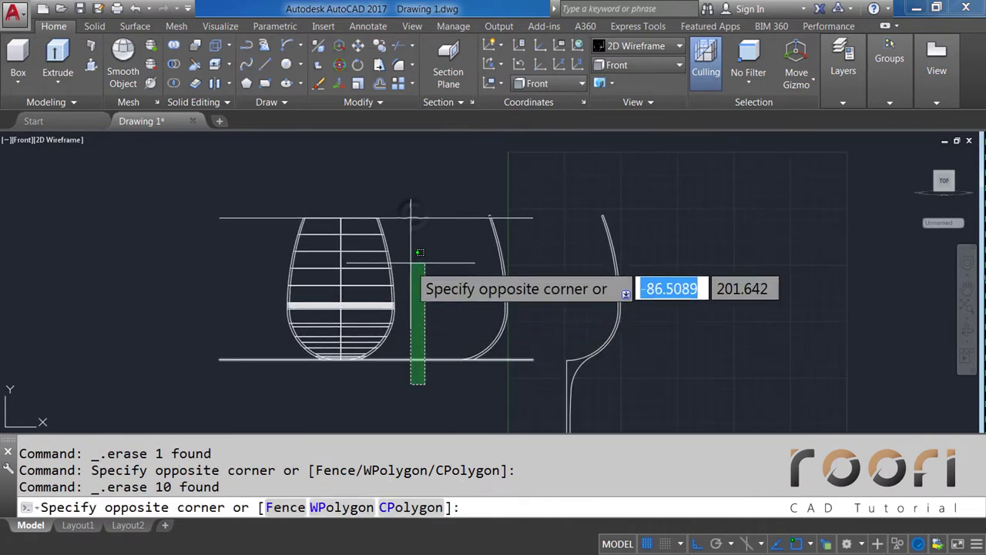
left_click(411, 213)
key("Delete")
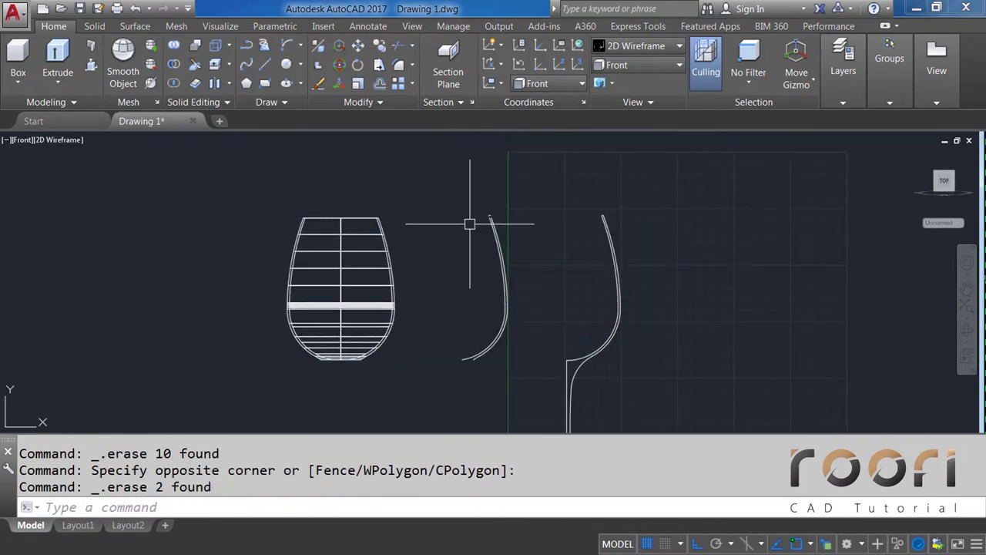
scroll(470, 224, "up", 3)
left_click_drag(509, 223, 494, 208)
key("Delete")
Step: Erase the inner profile curve, leaving only the bowl's outer curve
scroll(508, 204, "down", 3)
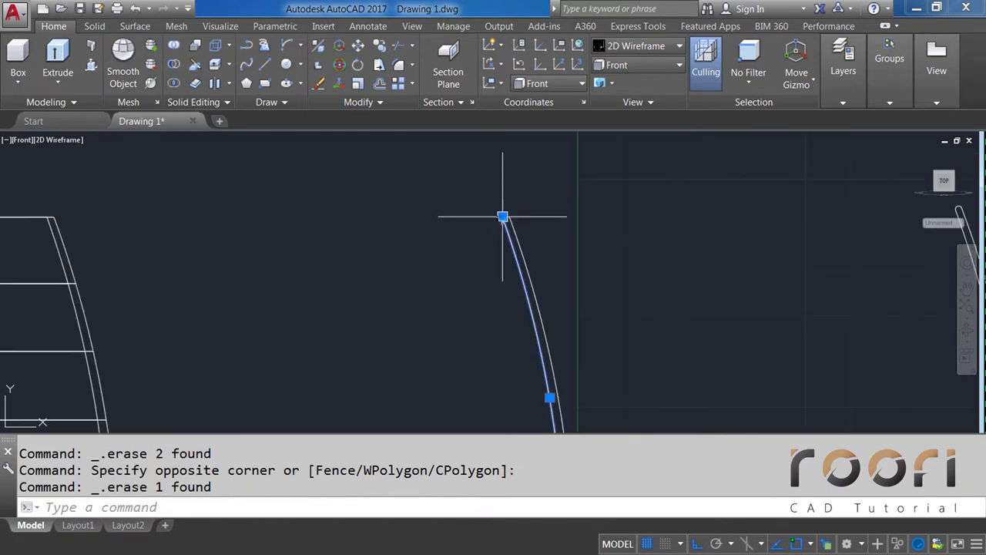
key("Delete")
scroll(521, 203, "down", 3)
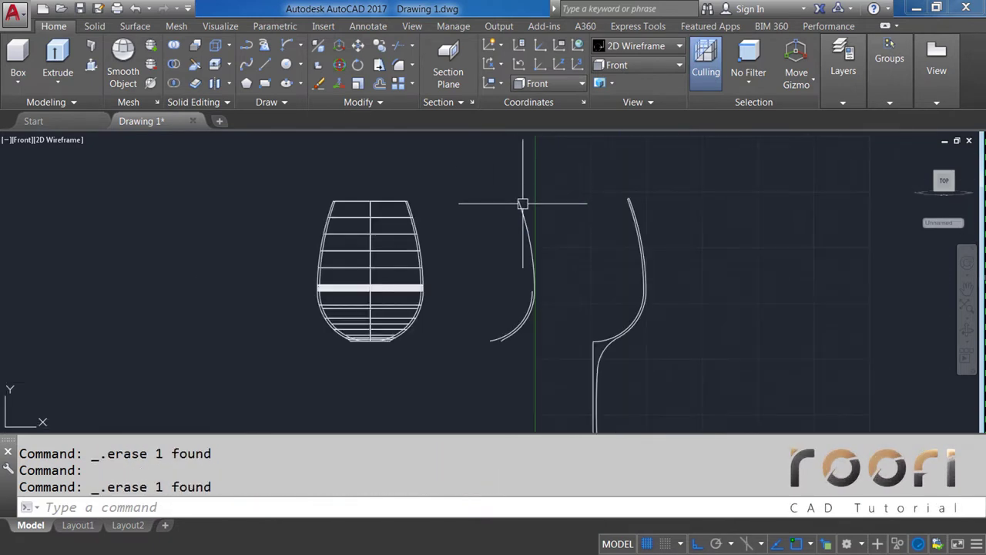
scroll(519, 308, "up", 2)
scroll(556, 301, "up", 3)
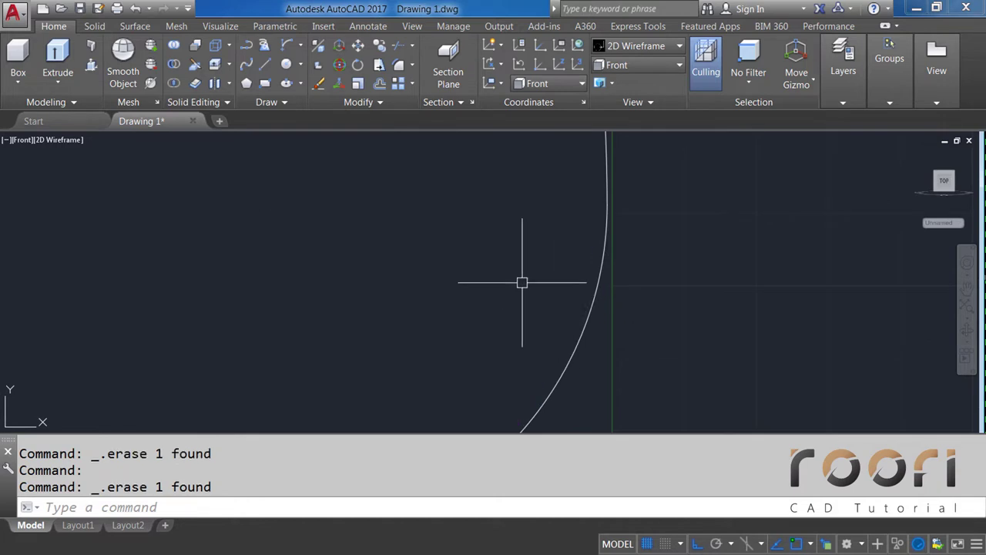
scroll(505, 255, "down", 3)
scroll(486, 277, "down", 1)
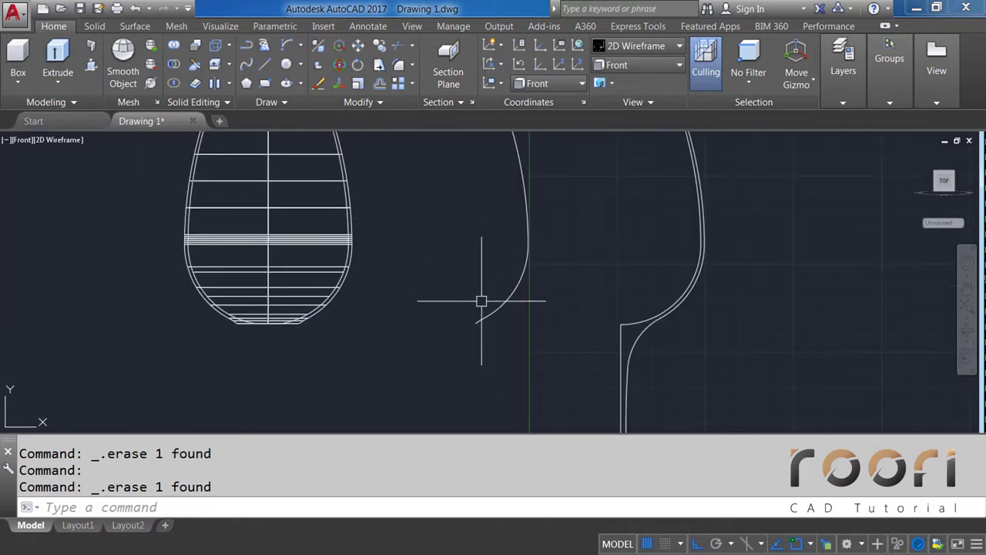
scroll(482, 300, "up", 3)
type("JOIN")
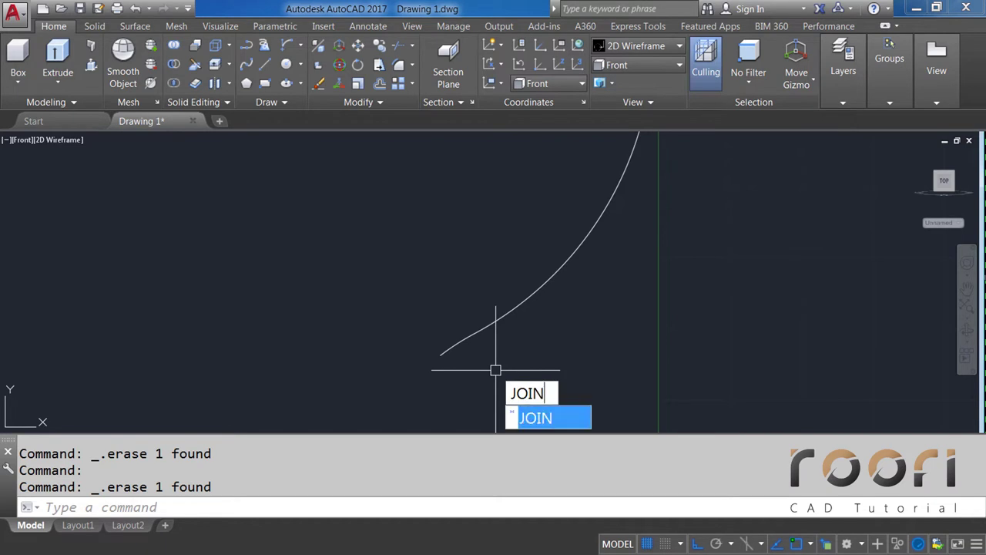
Step: Join the lower, middle and upper outer-curve pieces into one polyline
key("Return")
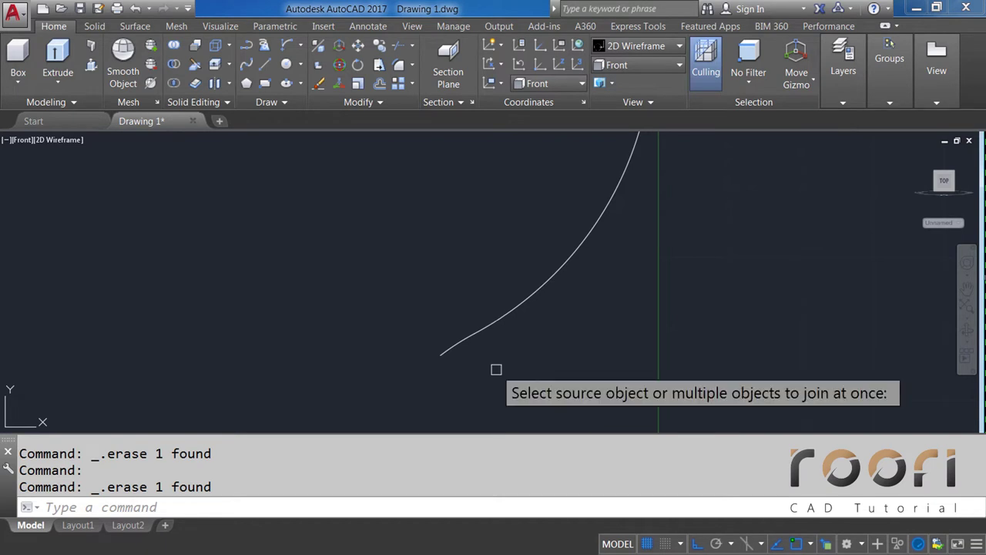
left_click(449, 350)
left_click(499, 324)
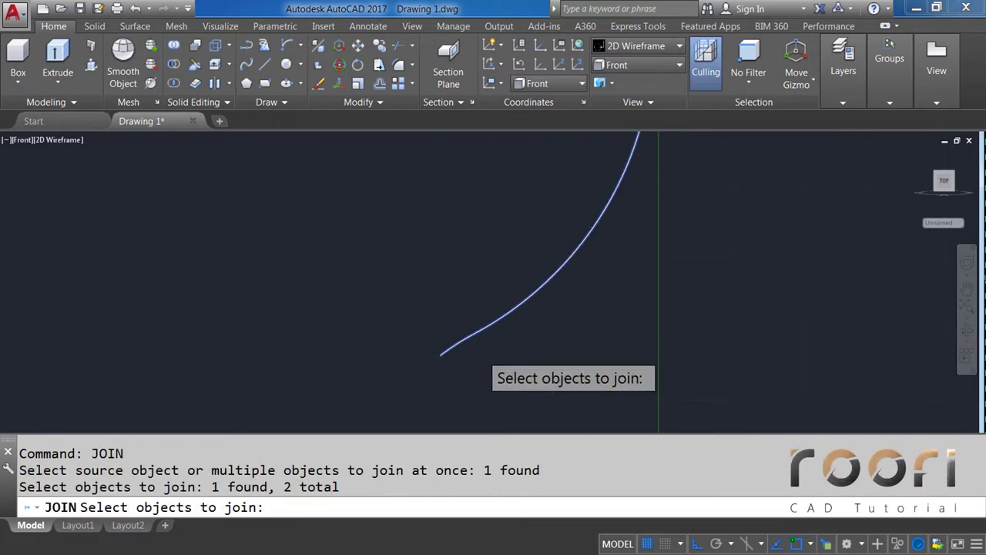
scroll(489, 339, "down", 3)
left_click(508, 276)
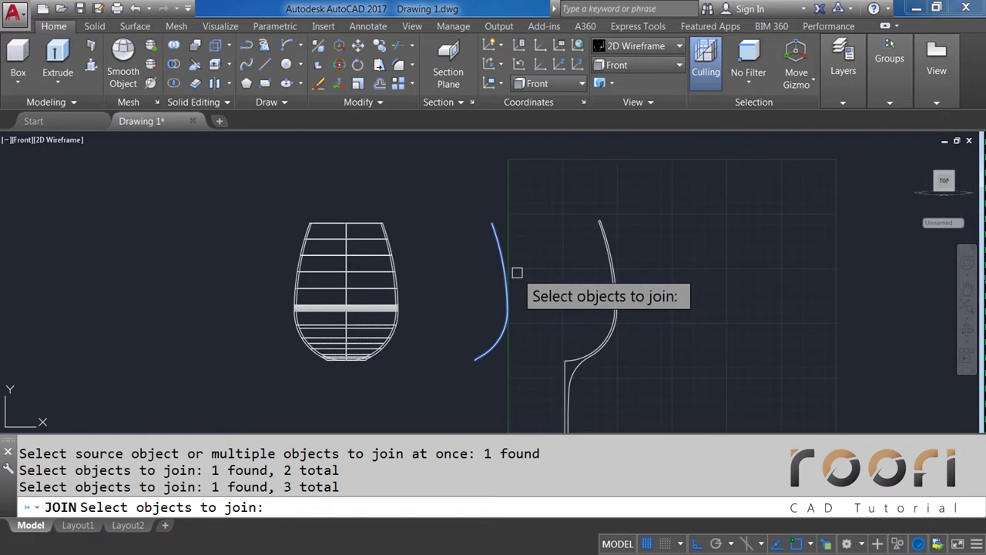
key("Return")
Step: Select the joined curve to confirm it is a single polyline, then clear the selection
left_click(508, 281)
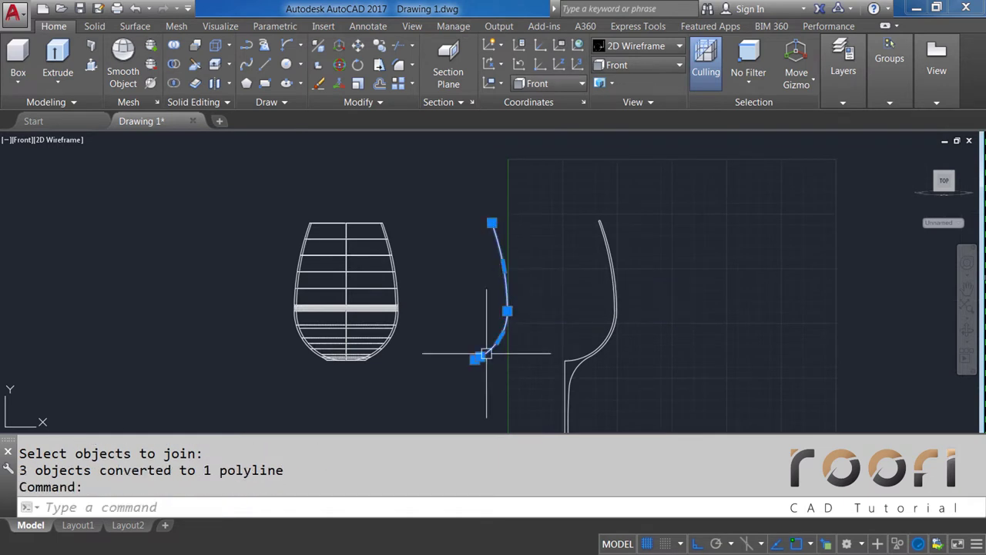
scroll(486, 353, "up", 5)
scroll(466, 373, "down", 2)
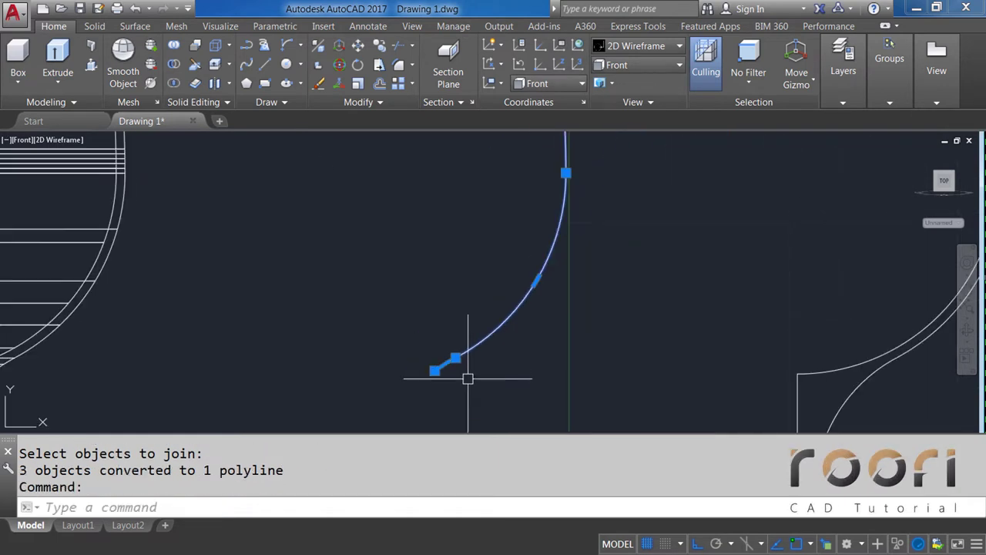
scroll(467, 375, "down", 2)
scroll(498, 260, "down", 1)
mouse_move(509, 232)
middle_mouse_down()
mouse_move(504, 377)
mouse_move(510, 312)
middle_mouse_up()
key("Escape")
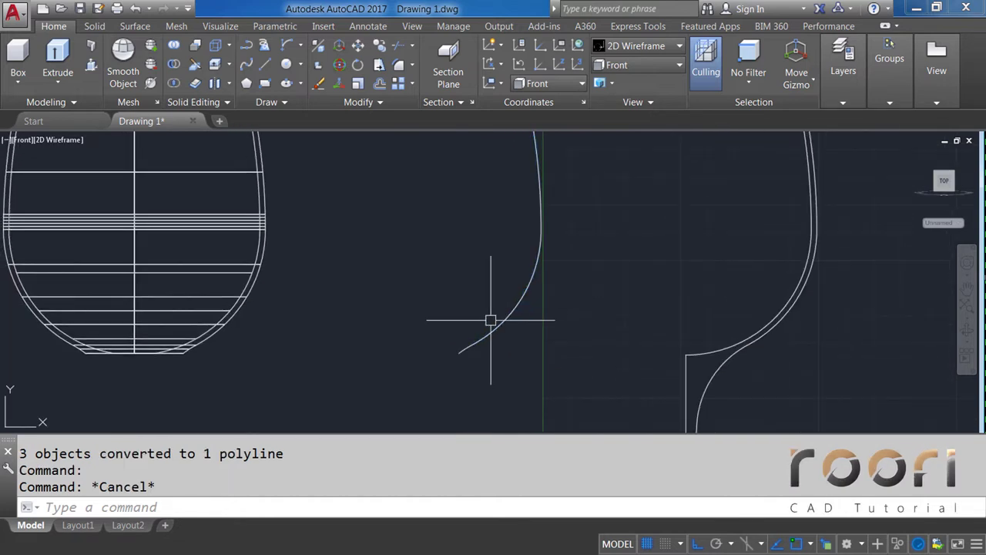
Step: Set the view to Top with Realistic visual style and orbit into a 3D angle
left_click(633, 68)
left_click(625, 75)
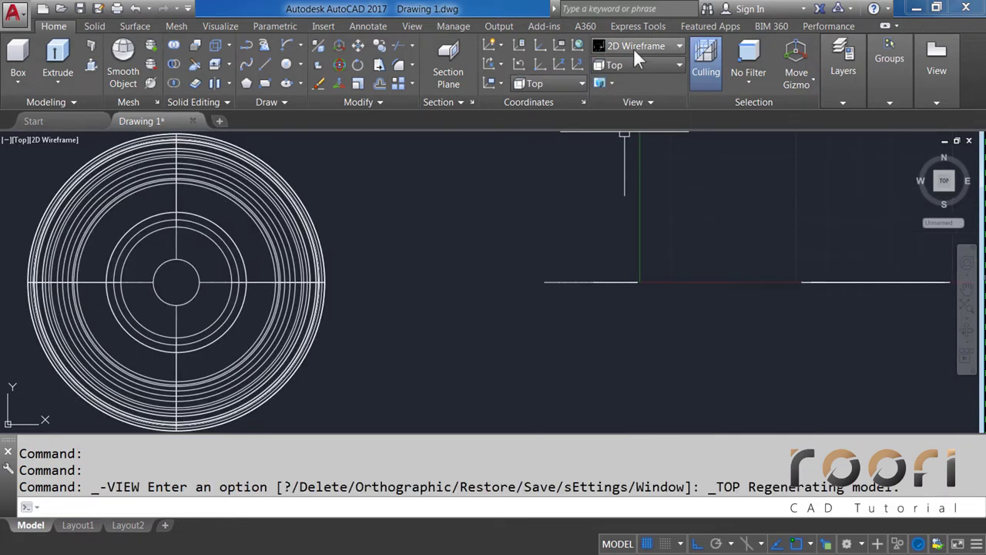
left_click(633, 47)
left_click(816, 77)
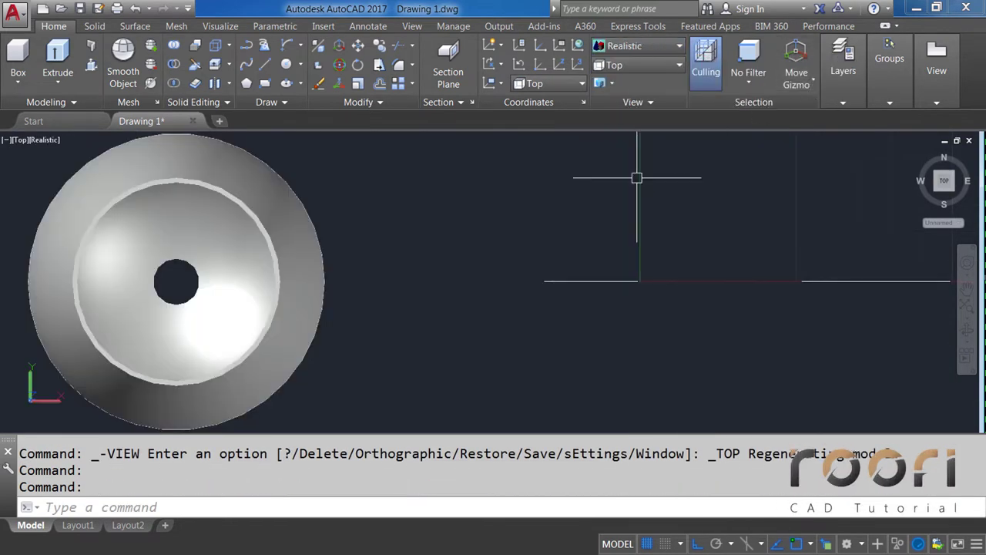
scroll(541, 247, "down", 4)
mouse_move(488, 281)
middle_mouse_down("shift")
mouse_move(480, 238)
mouse_move(489, 193)
middle_mouse_up("shift")
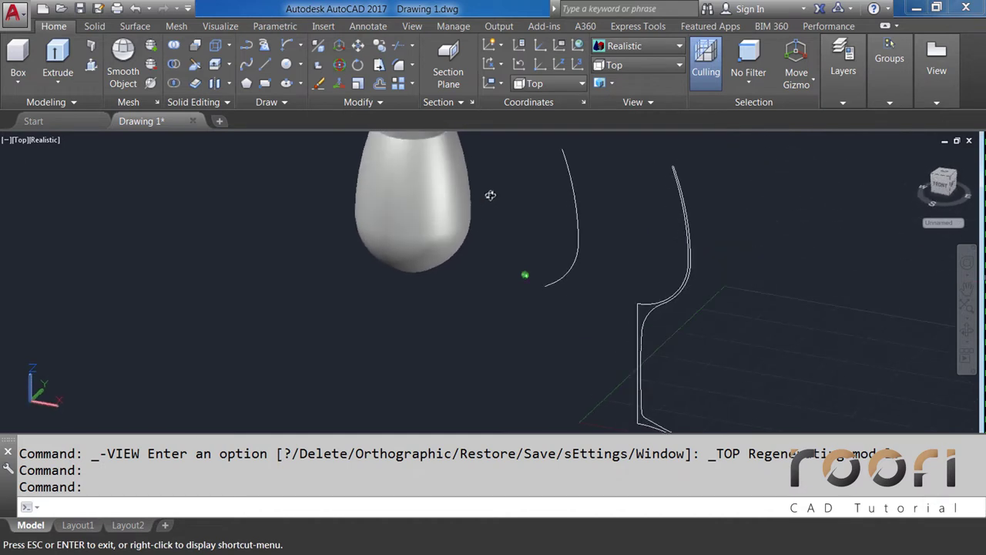
mouse_move(421, 273)
middle_mouse_down("shift")
mouse_move(412, 316)
mouse_move(416, 223)
mouse_move(403, 170)
mouse_move(416, 262)
mouse_move(406, 282)
mouse_move(374, 268)
mouse_move(392, 216)
middle_mouse_up("shift")
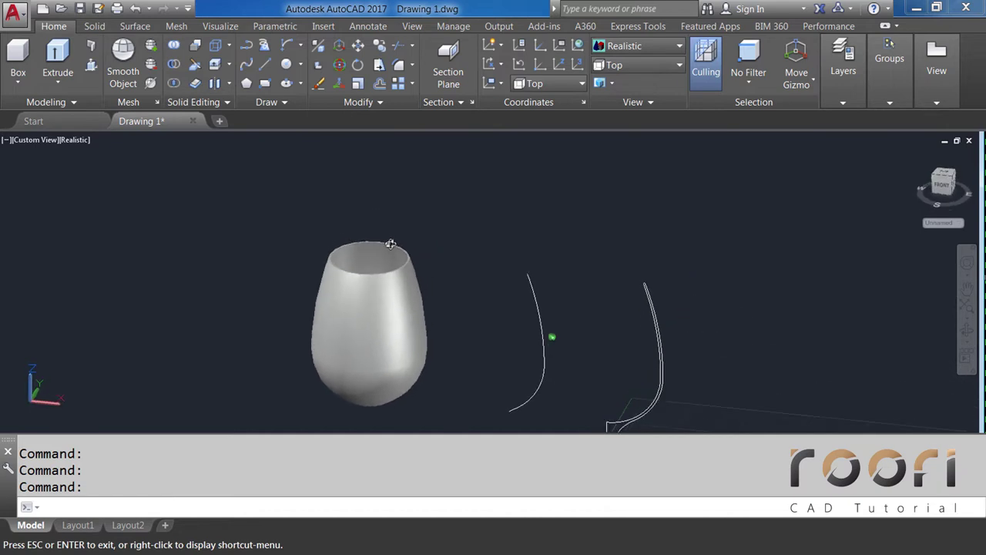
middle_click_drag(434, 326, 403, 300, "shift")
type("M")
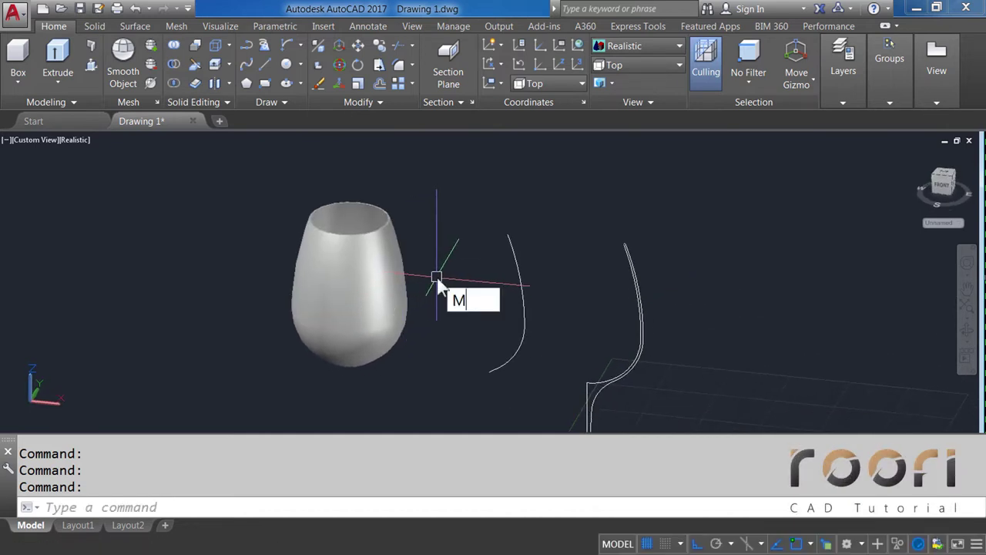
Step: Move the upper glass section 100 units up above the lower bowl
key("Return")
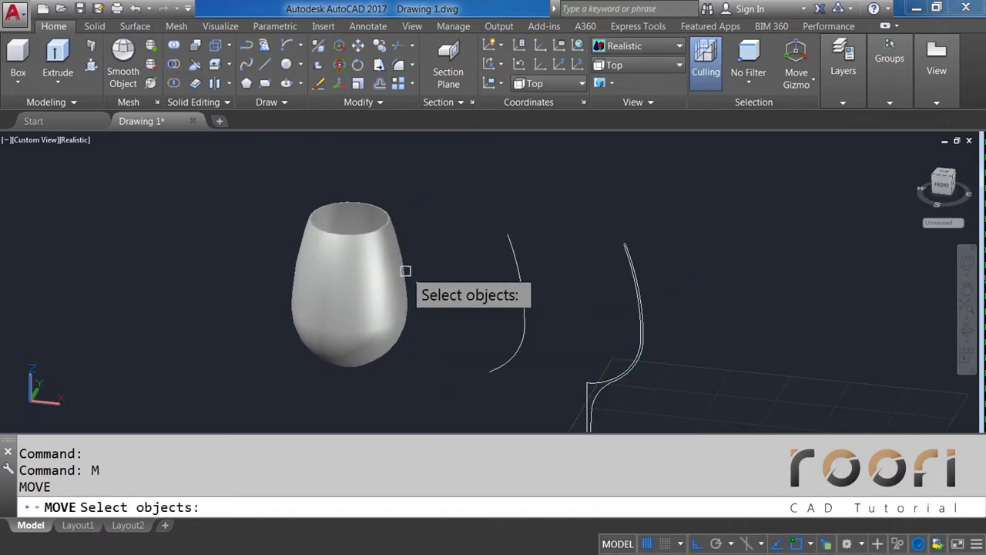
left_click(405, 271)
key("Return")
left_click(439, 325)
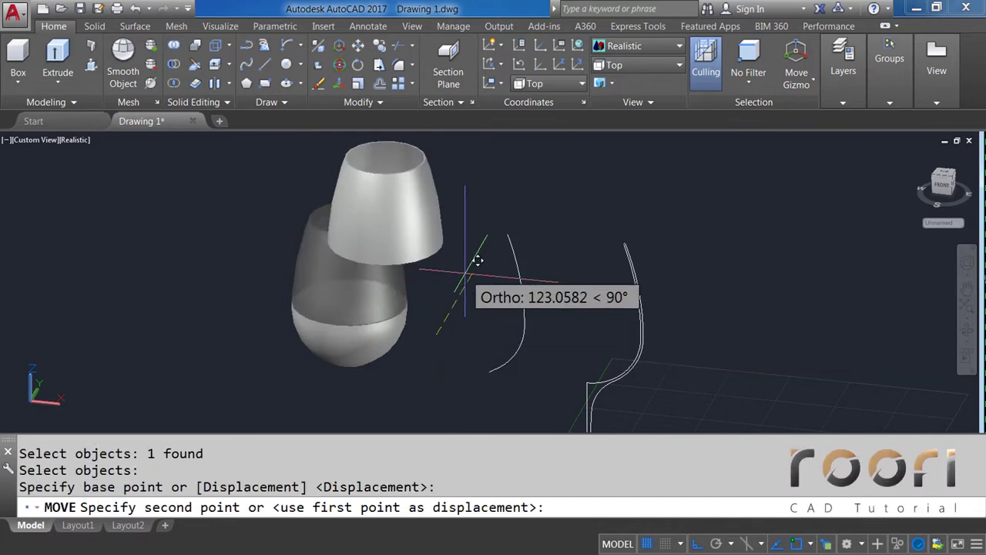
type("100")
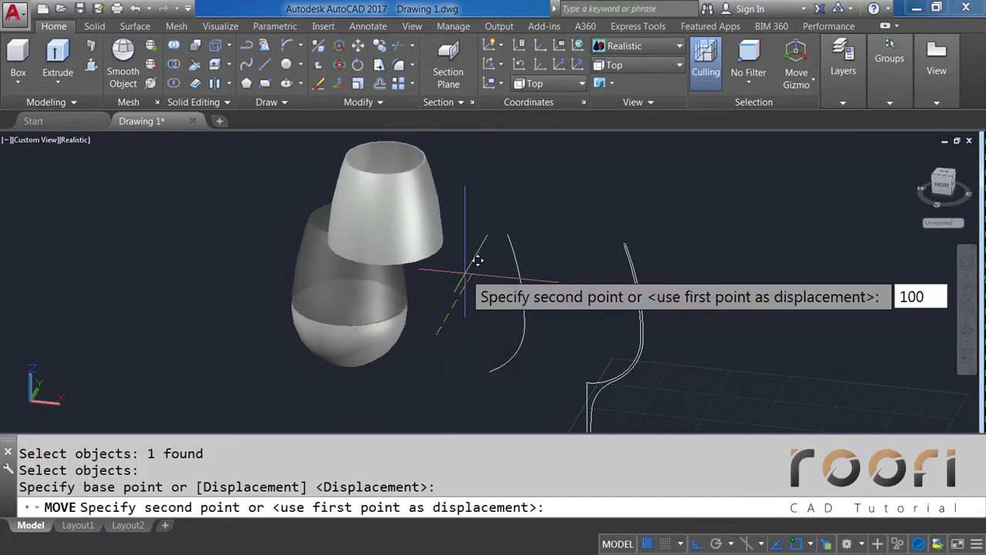
key("Return")
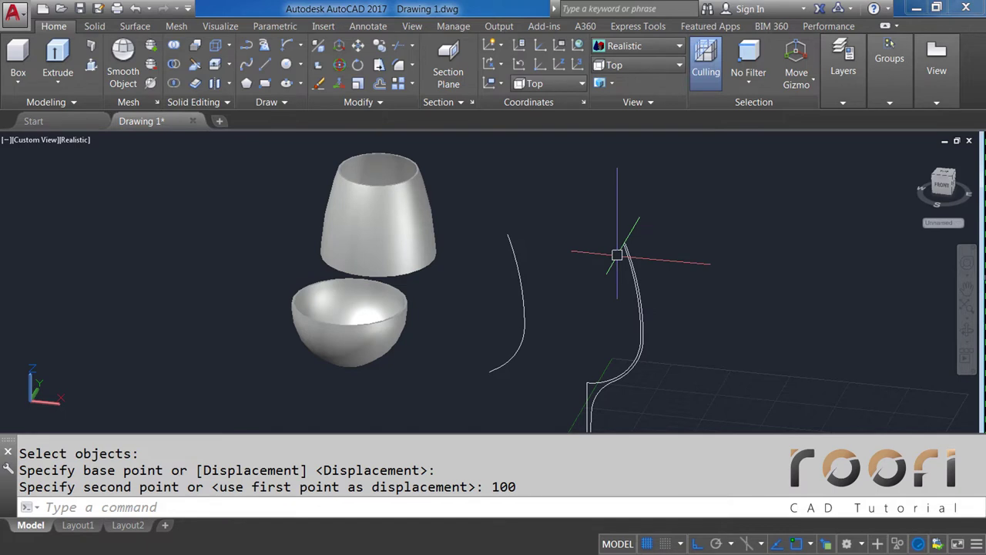
mouse_move(482, 282)
middle_mouse_down("shift")
mouse_move(469, 295)
mouse_move(480, 331)
mouse_move(472, 296)
mouse_move(440, 304)
mouse_move(434, 318)
middle_mouse_up("shift")
scroll(440, 303, "up", 2)
scroll(428, 300, "up", 2)
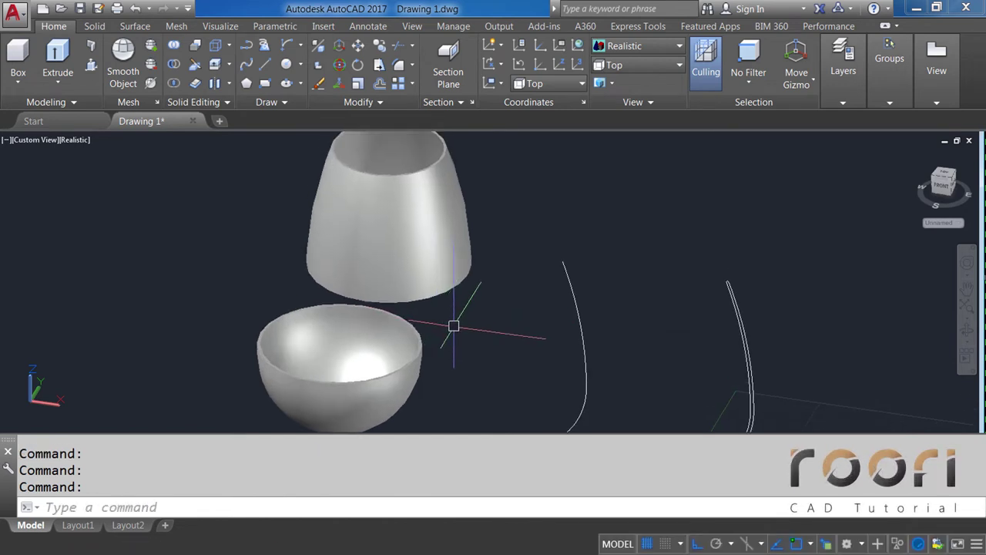
Step: Explode the upper vase-shaped solid into its surfaces
type("EXP")
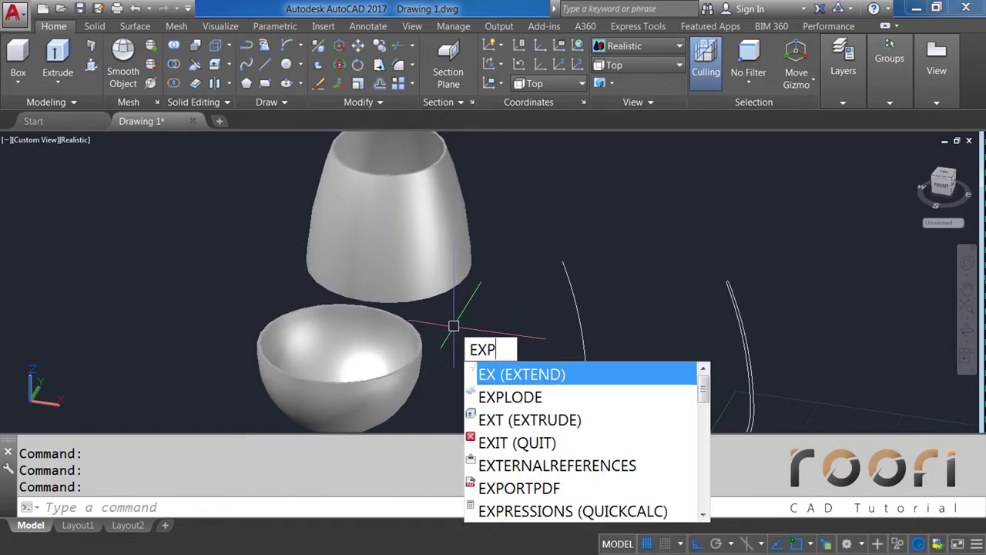
type("LODE")
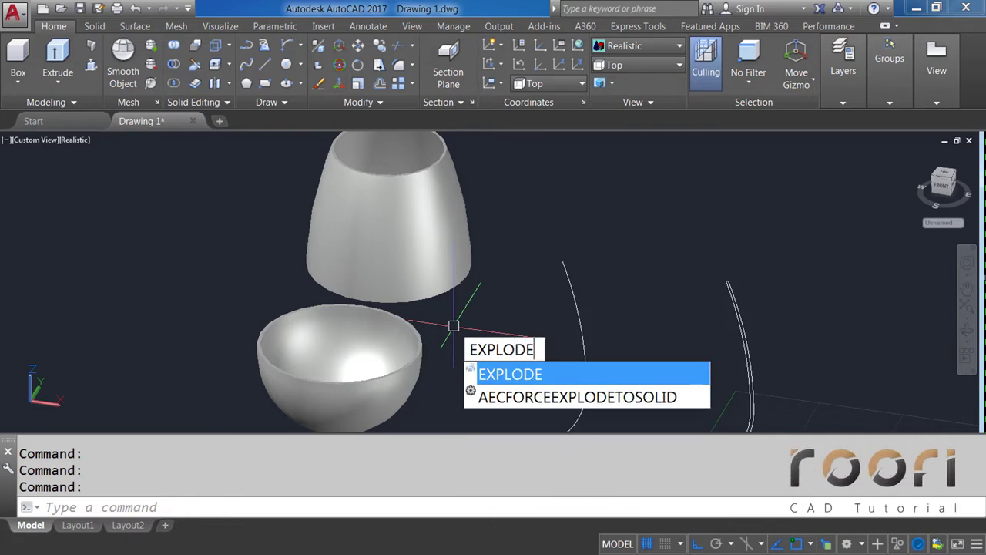
key("Return")
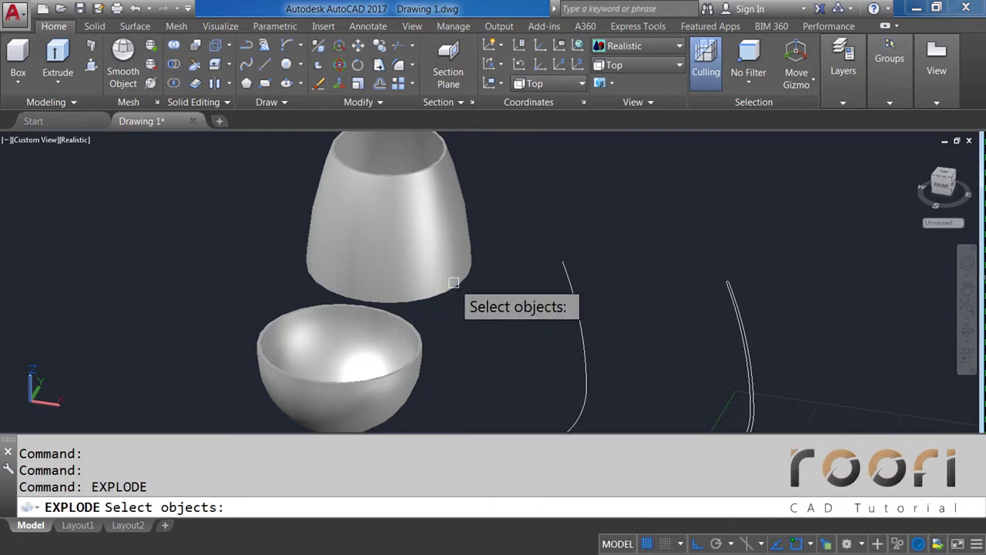
left_click(454, 283)
key("Return")
key("Return")
middle_click_drag(454, 282, 537, 255, "shift")
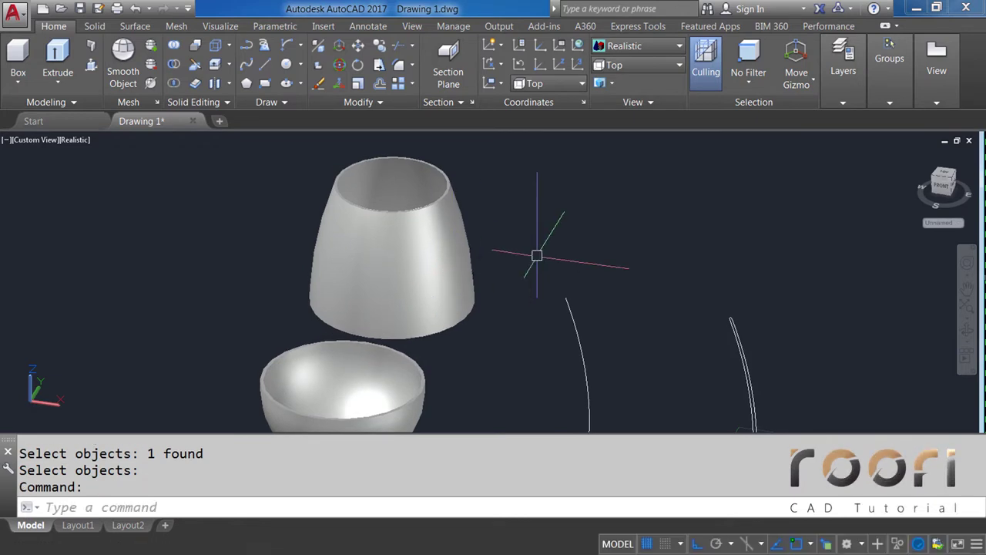
Step: Explode the vase's four surfaces into circle outlines using a crossing selection
type("EX")
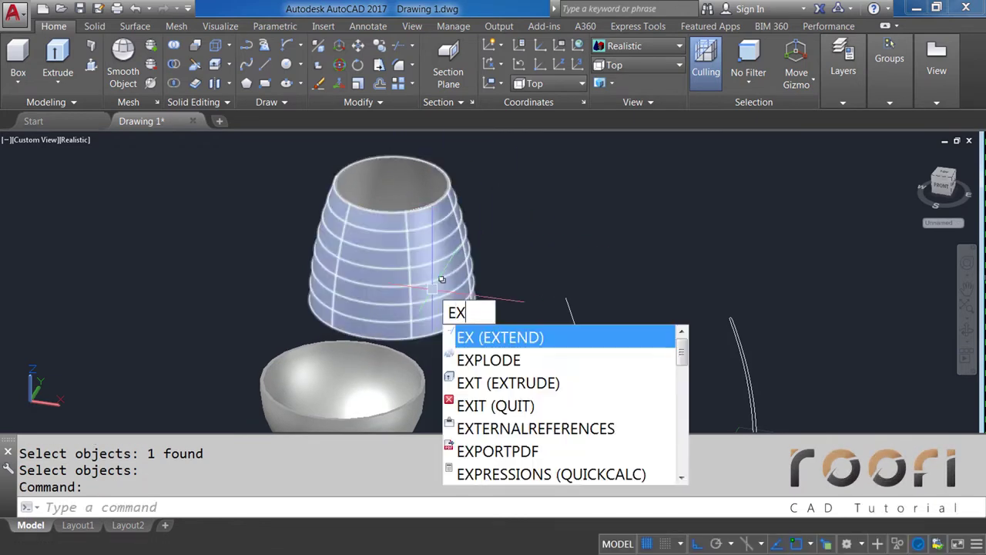
type("PLODE")
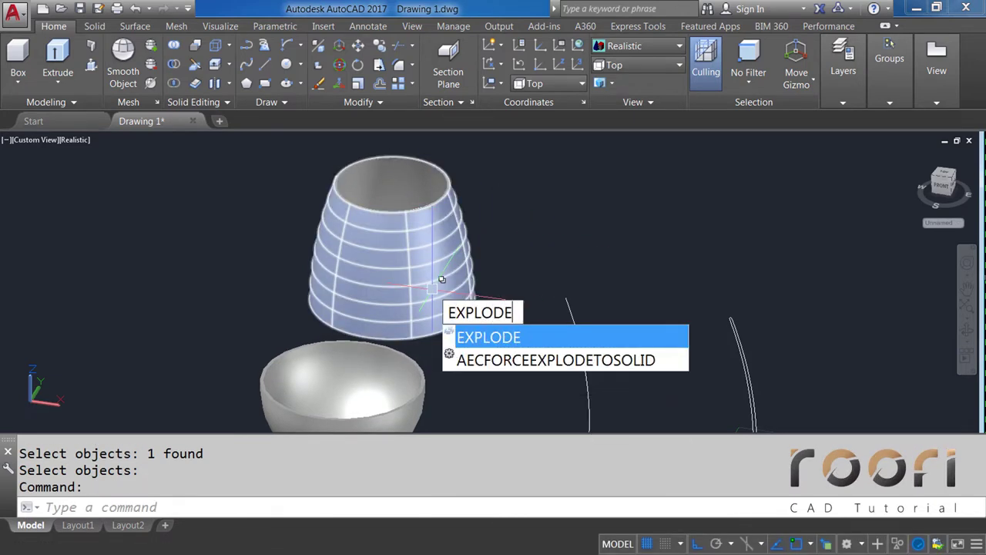
key("Return")
left_click(487, 339)
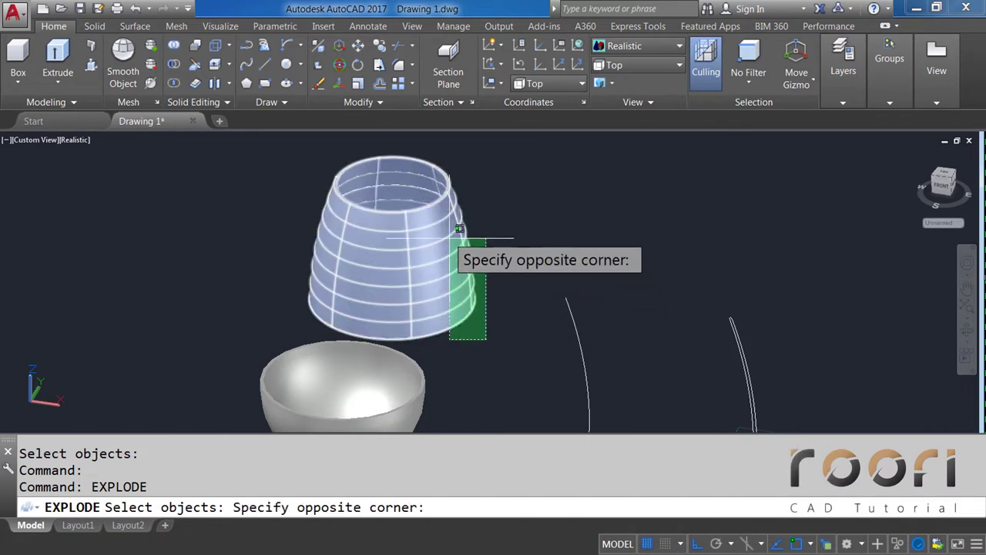
left_click(433, 201)
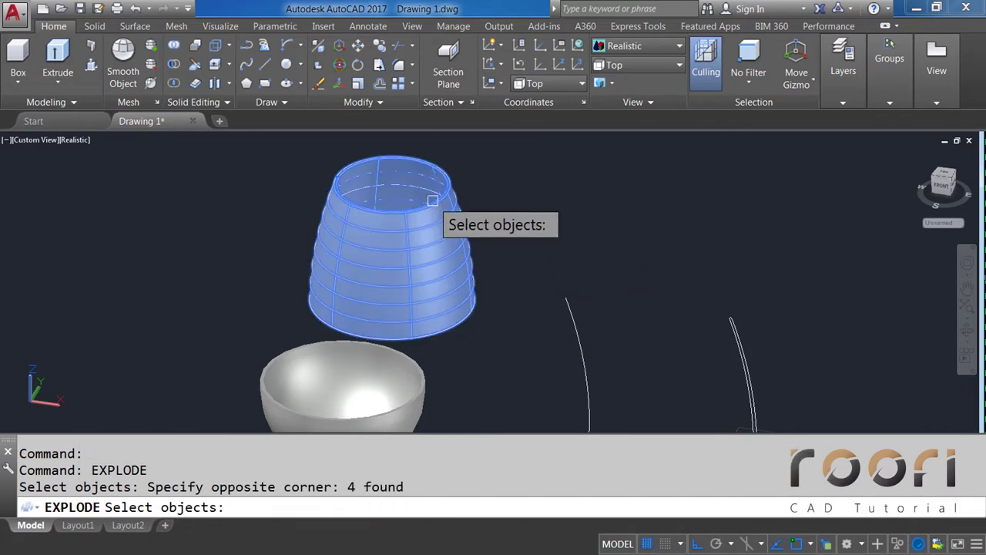
left_click(496, 320)
left_click(436, 181)
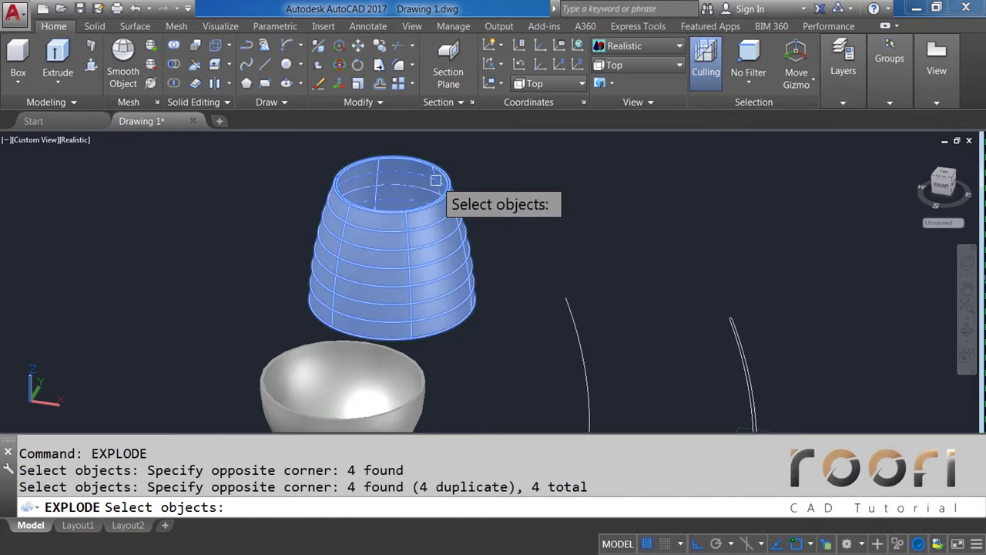
key("Return")
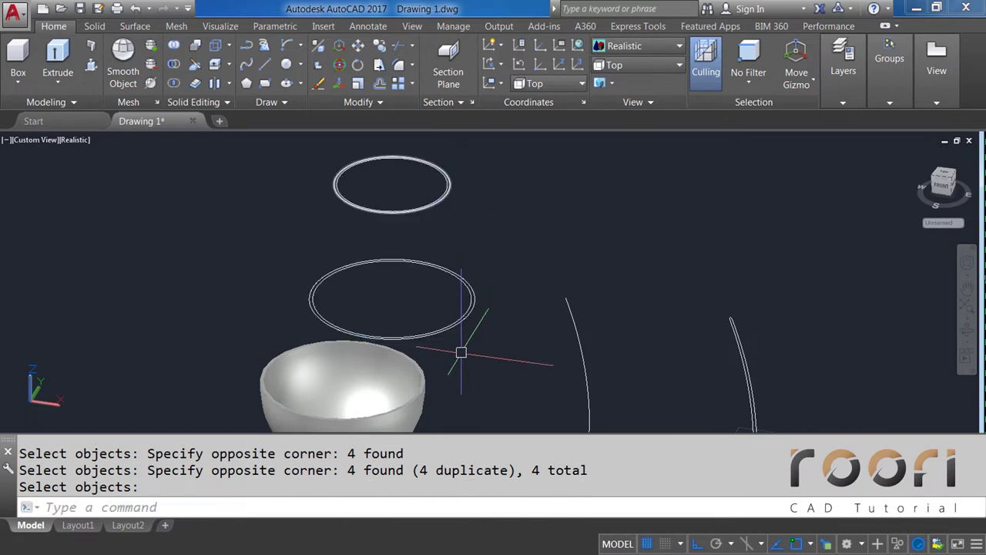
middle_click_drag(449, 316, 473, 278)
type("E")
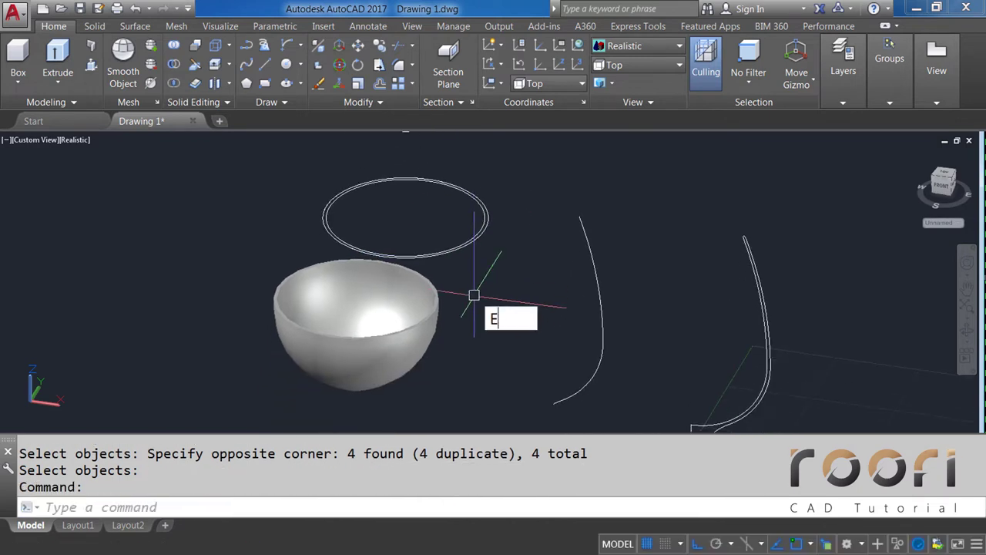
Step: Explode the lower bowl solid with EXPLODE
type("XPLODE")
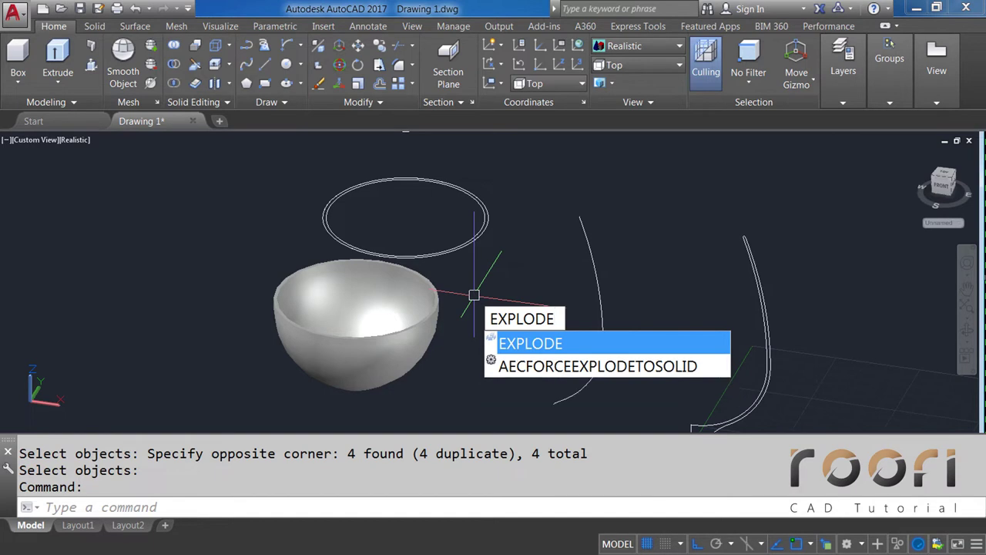
key("Return")
left_click(419, 321)
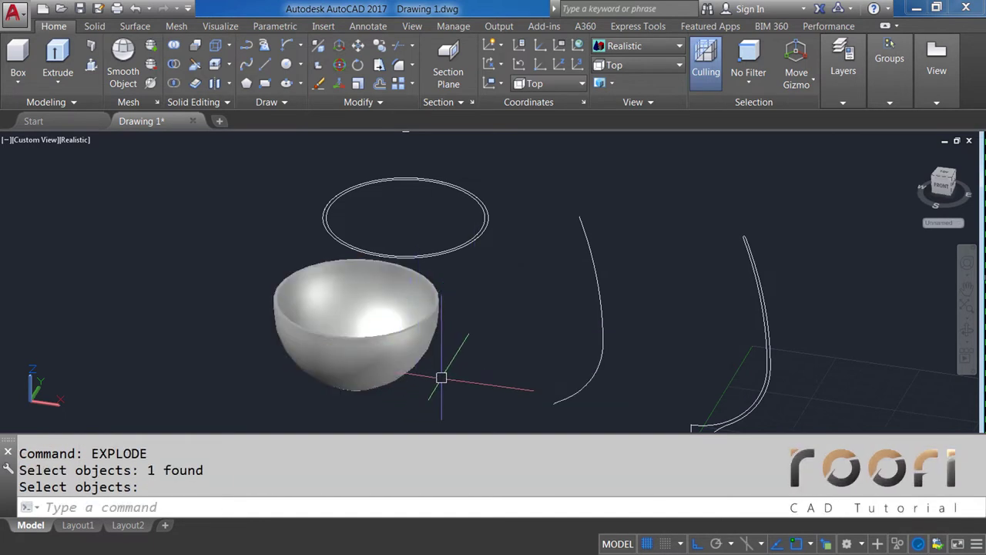
Step: Explode the bowl's seven pieces into ring outlines and switch to 2D Wireframe
type("EXPLODE")
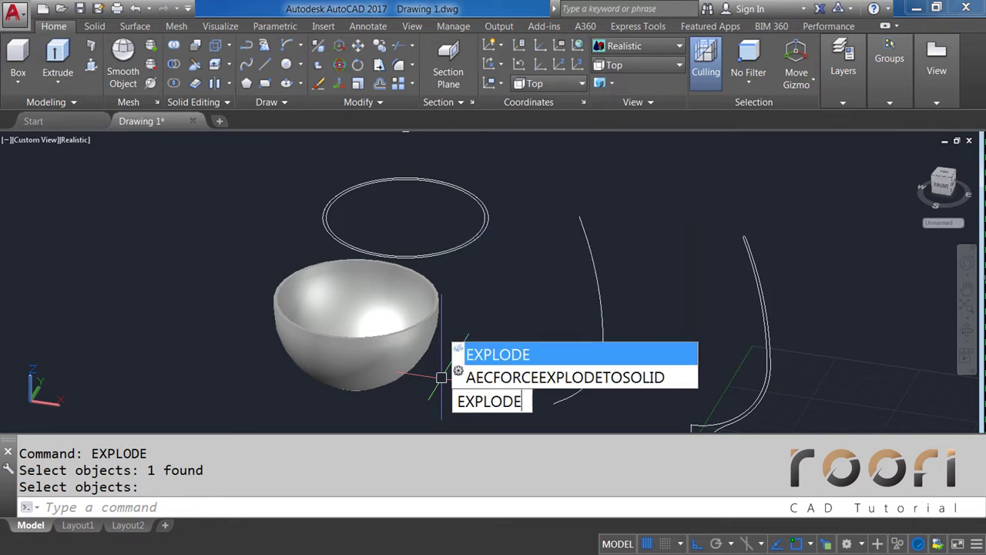
key("Return")
left_click(438, 406)
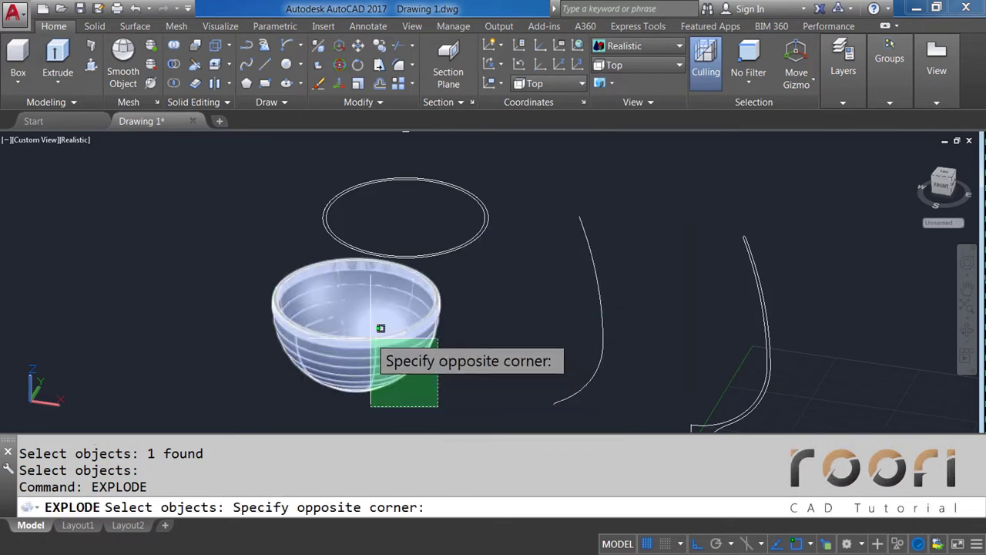
left_click(334, 304)
key("Return")
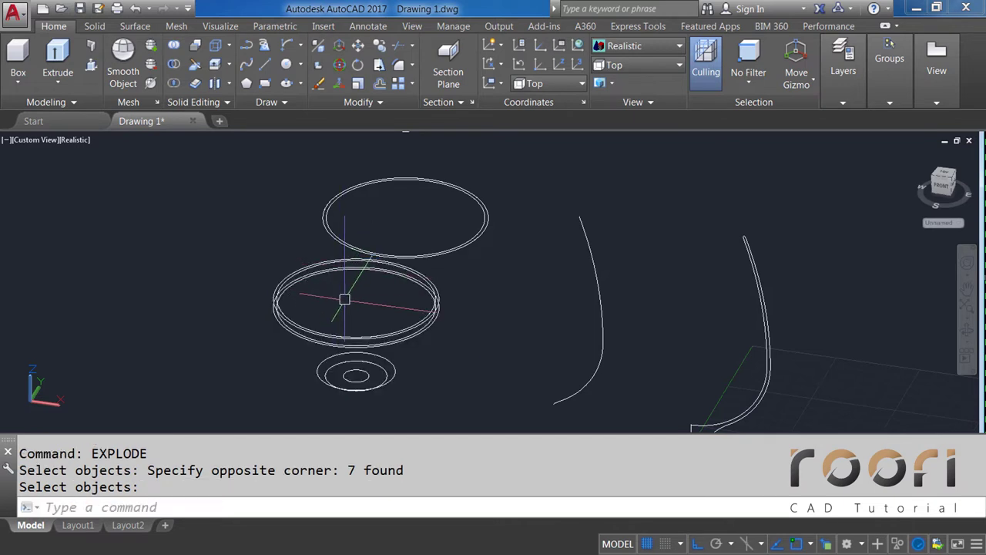
scroll(339, 289, "down", 2)
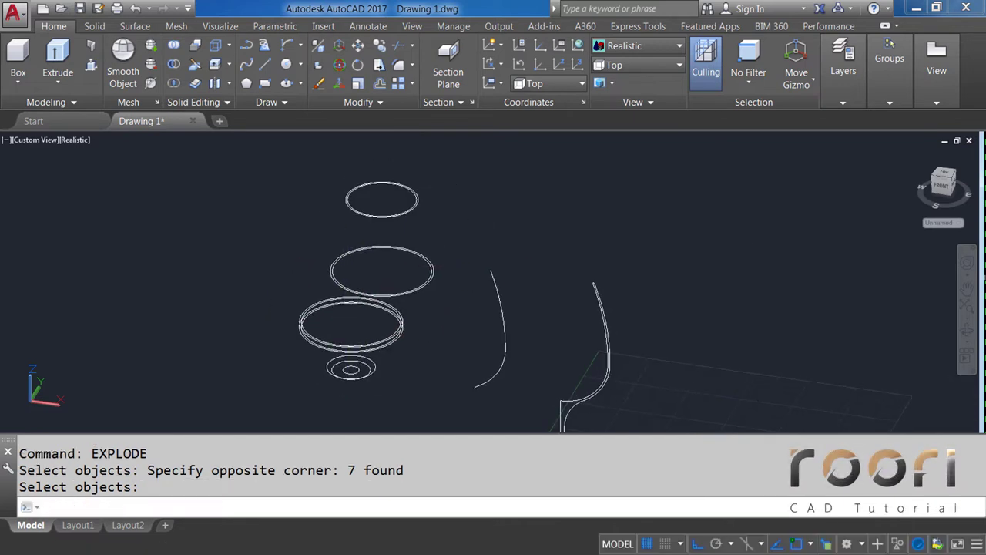
key("Return")
left_click(637, 49)
Step: Switch to 2D Wireframe and delete the middle double-ring outlines
left_click(621, 77)
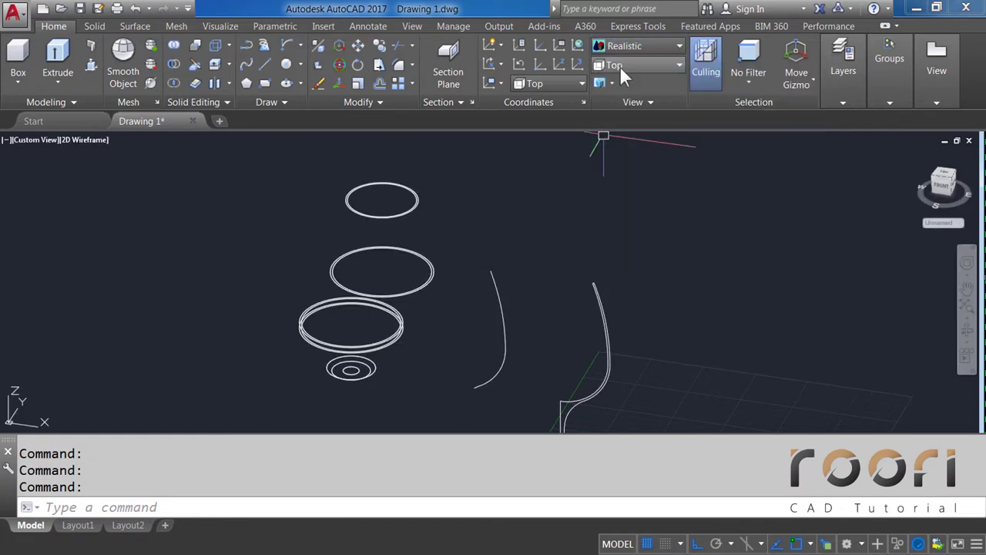
mouse_move(453, 255)
middle_mouse_down("shift")
mouse_move(463, 337)
mouse_move(441, 252)
middle_mouse_up("shift")
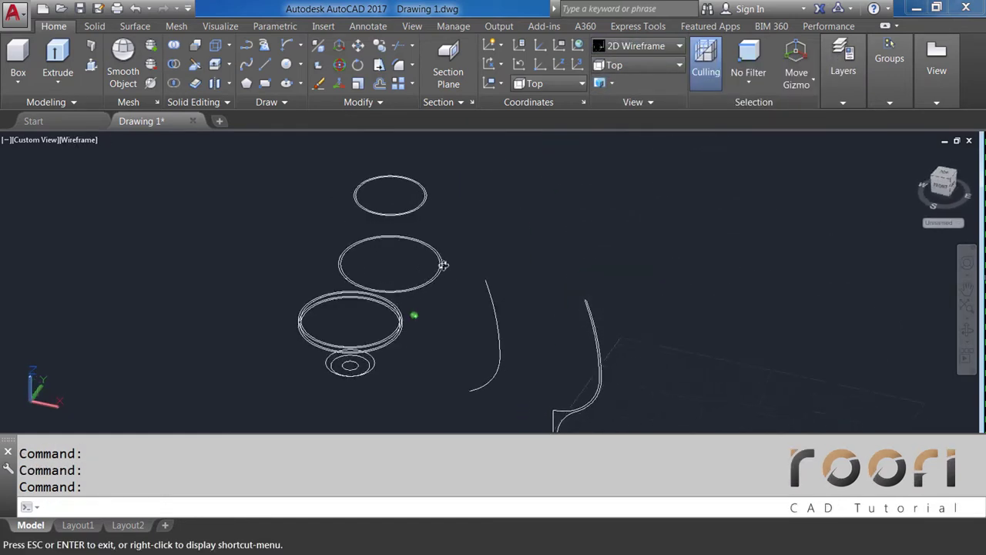
scroll(366, 365, "up", 2)
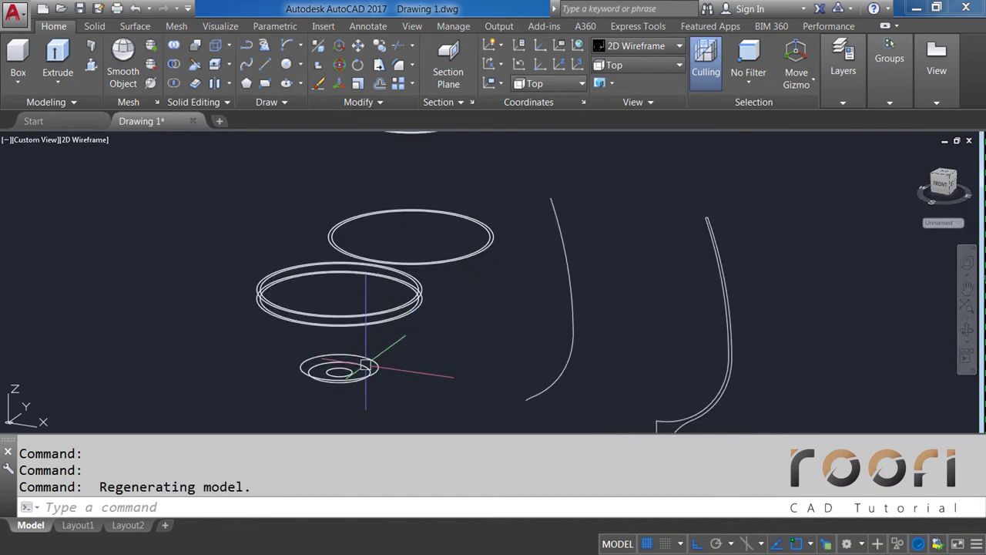
left_click(413, 338)
left_click(392, 324)
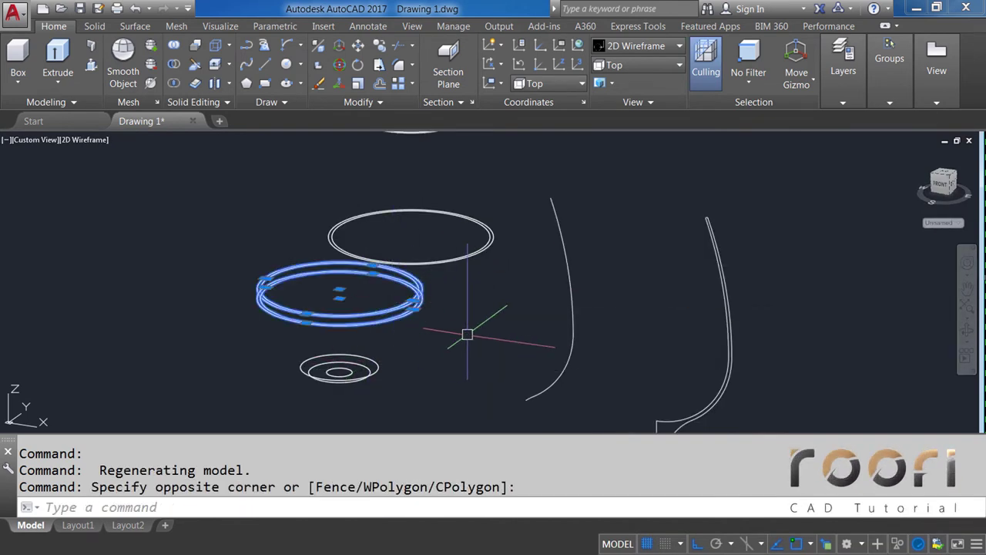
key("Delete")
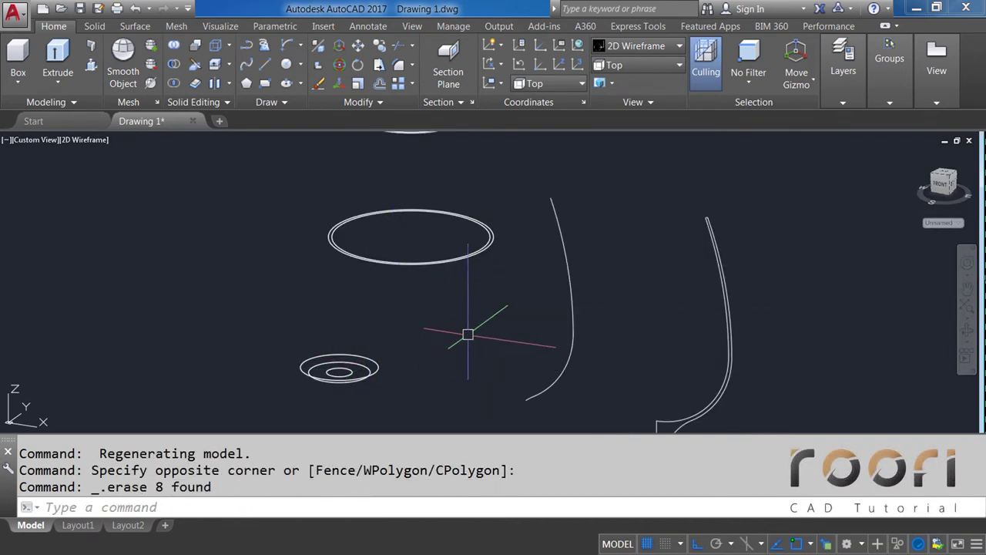
Step: Delete the duplicate small inner ring and the duplicate outer ring
scroll(398, 371, "up", 1)
scroll(398, 362, "up", 3)
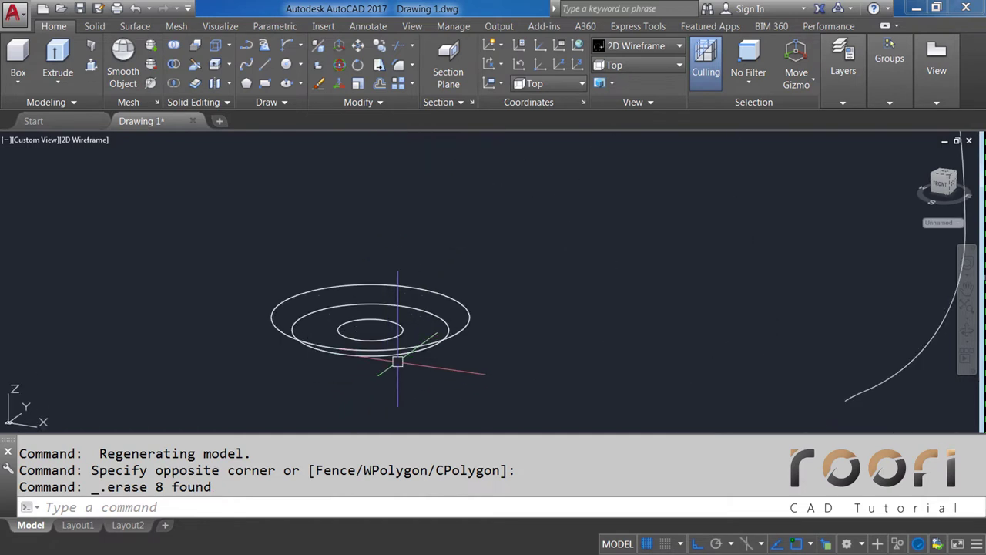
mouse_move(398, 362)
middle_mouse_down("shift")
mouse_move(433, 336)
mouse_move(392, 370)
middle_mouse_up("shift")
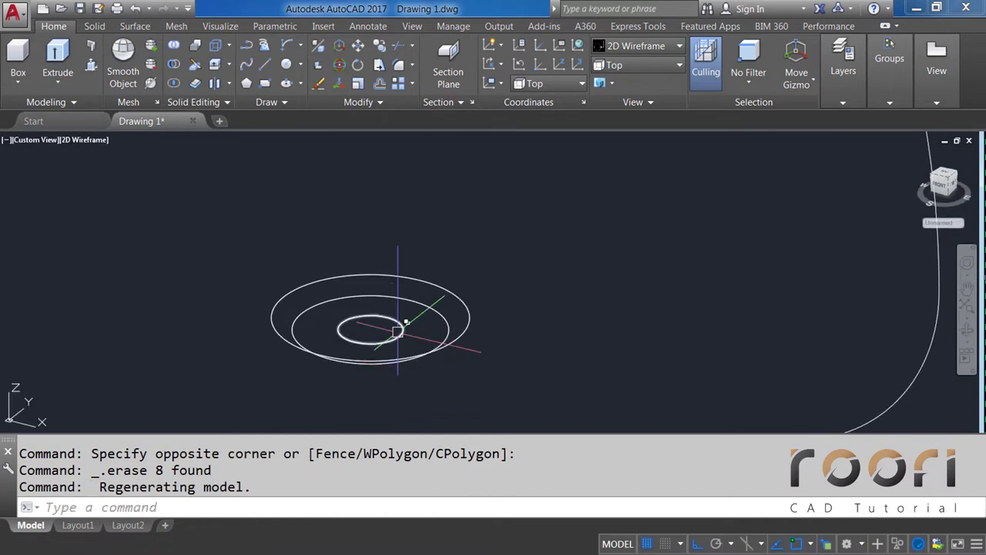
scroll(398, 331, "up", 2)
left_click(423, 333)
left_click(395, 322)
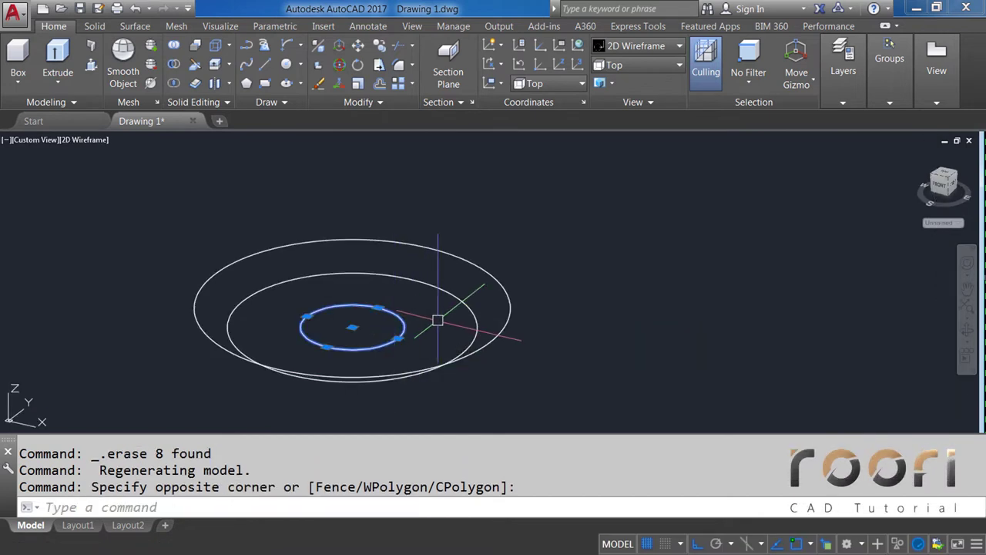
key("Delete")
left_click(540, 309)
left_click(498, 282)
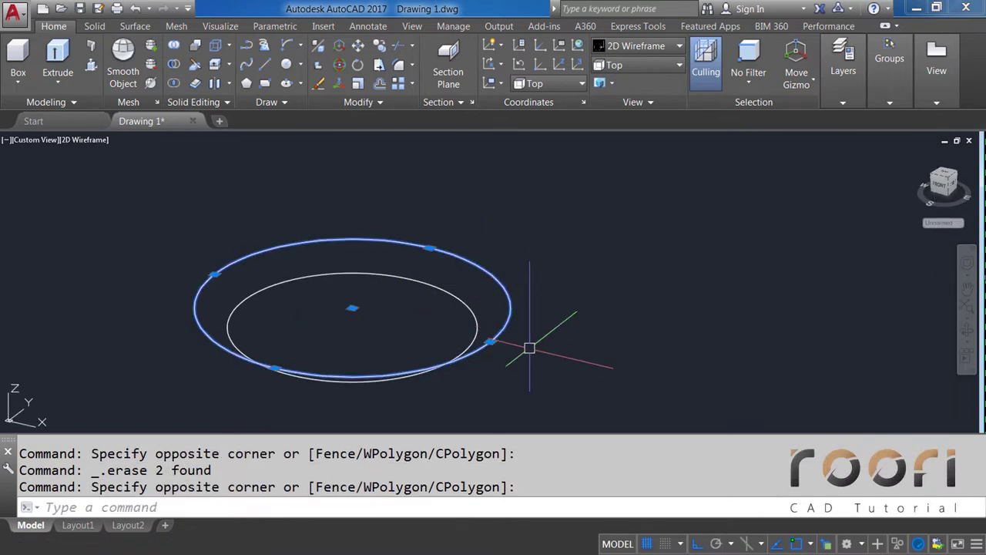
key("Delete")
Step: Use selection cycling to erase one of the overlapping circles, keeping a single circle
left_click(480, 336)
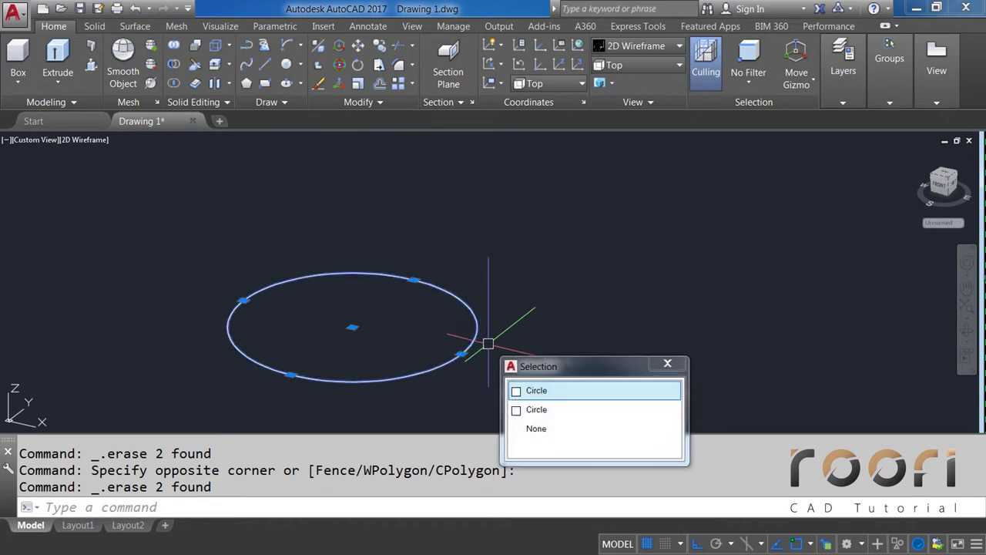
left_click(530, 392)
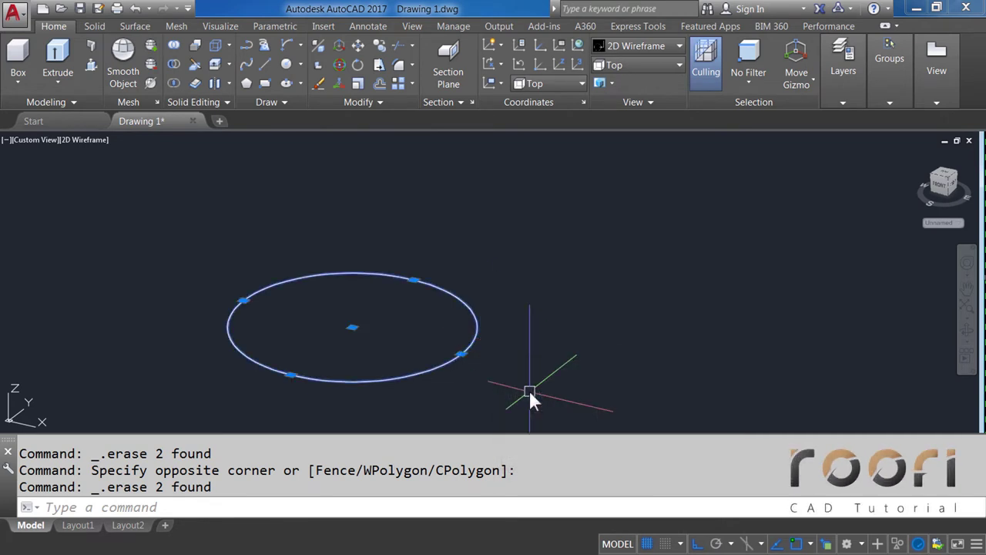
key("Delete")
left_click(465, 344)
key("Escape")
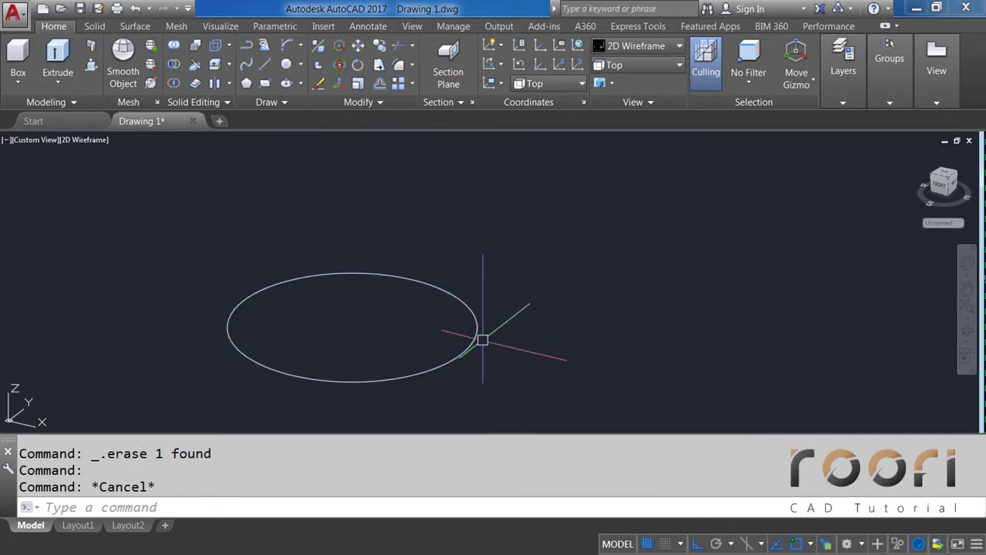
scroll(427, 364, "down", 3)
scroll(476, 396, "up", 2)
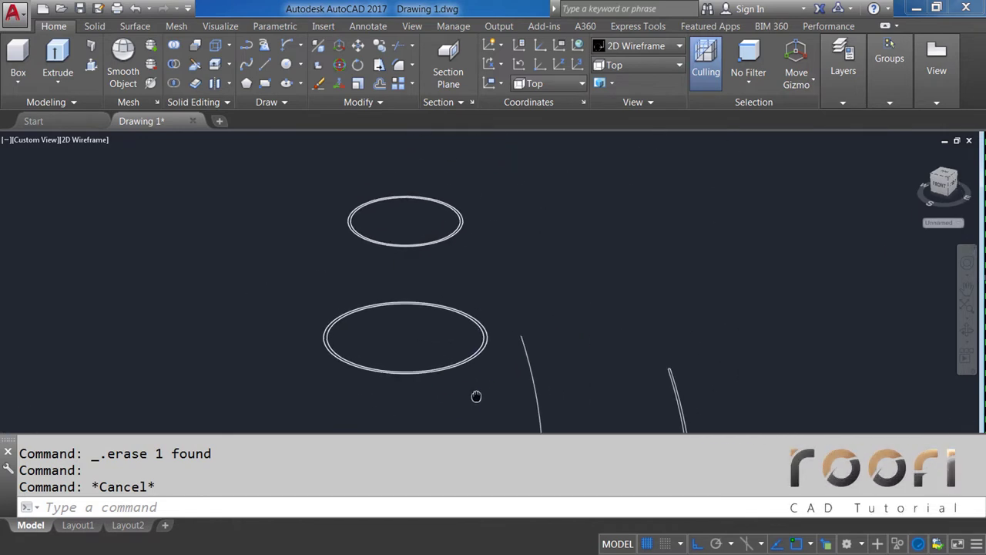
scroll(482, 352, "up", 3)
Step: Delete the doubled ellipse arcs and the duplicate of the next overlapping circle pair
left_click(433, 290)
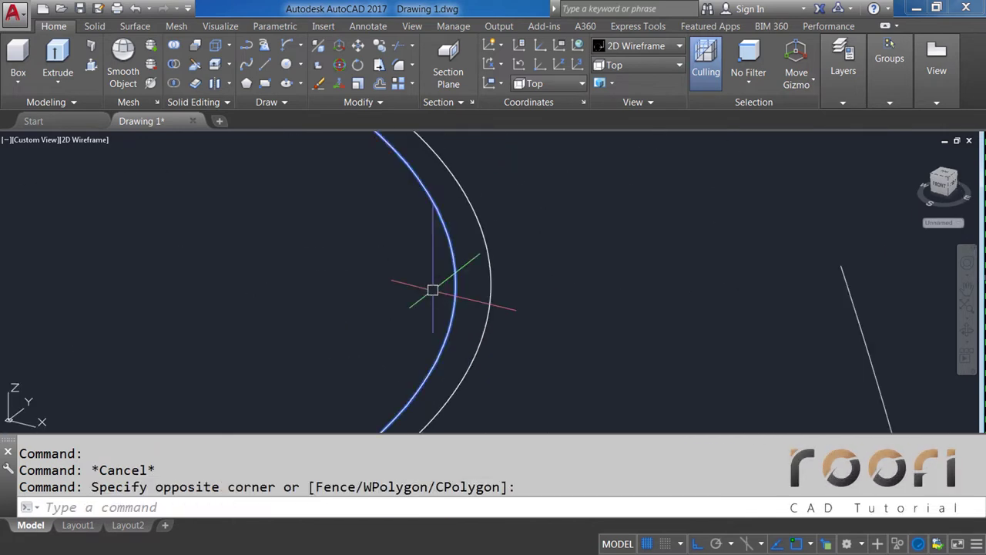
key("Delete")
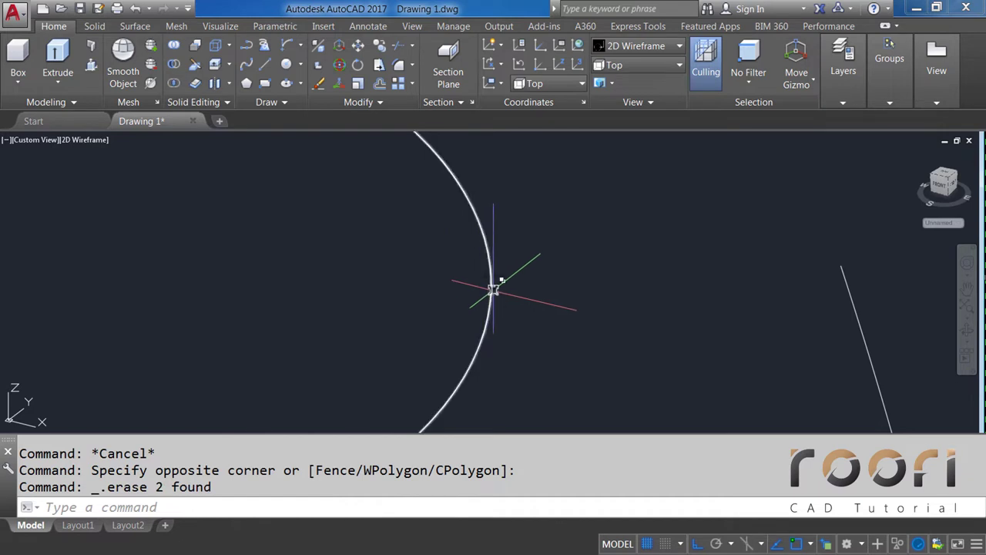
left_click(493, 289)
left_click(541, 346)
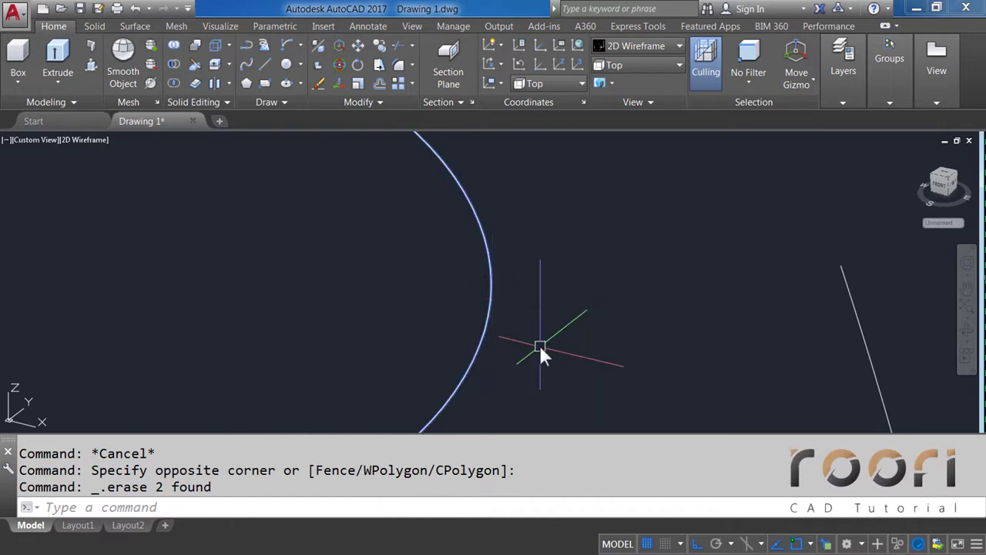
key("Delete")
key("Escape")
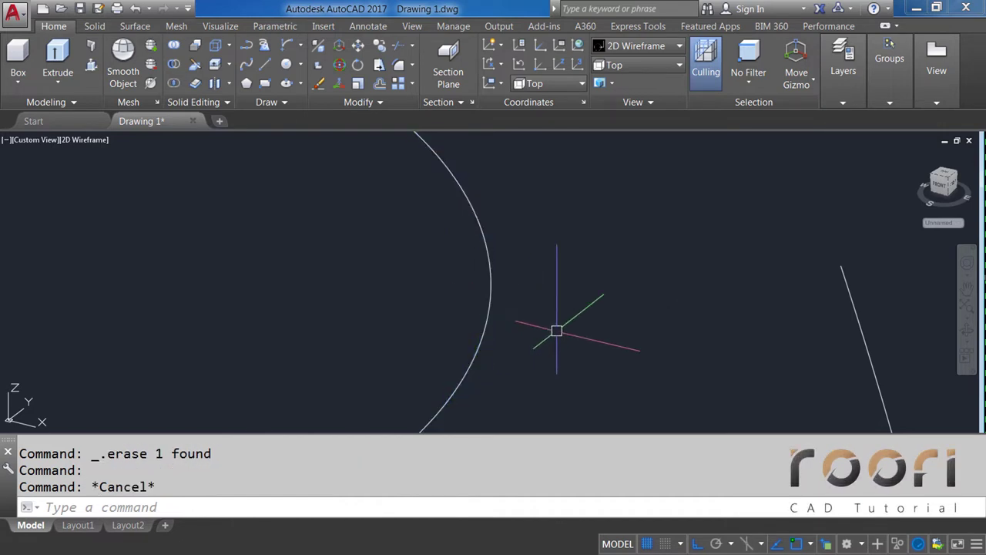
Step: Window-select the doubled profile curve and delete the duplicate
scroll(540, 335, "down", 5)
scroll(508, 300, "down", 3)
scroll(487, 285, "up", 5)
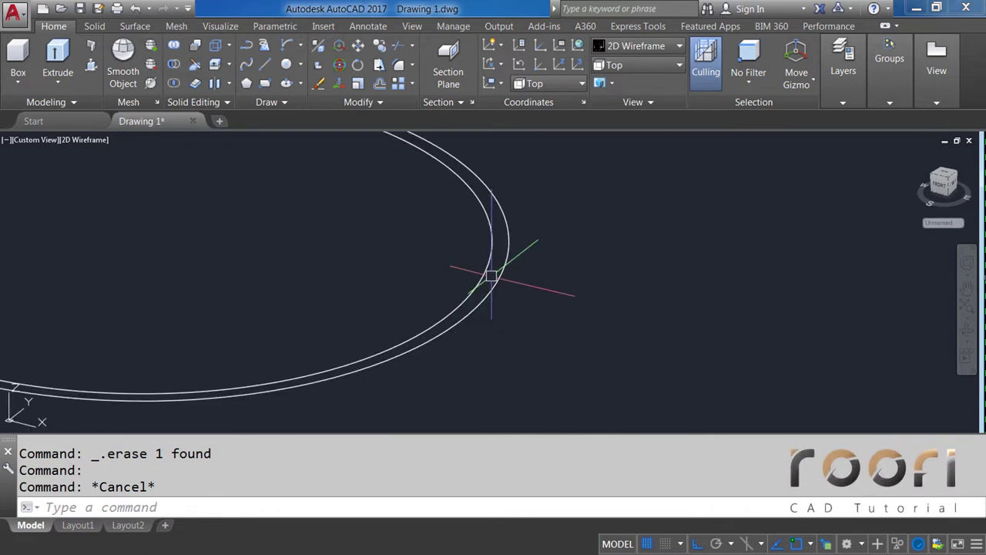
scroll(491, 275, "up", 2)
left_click(489, 273)
left_click(452, 238)
key("Delete")
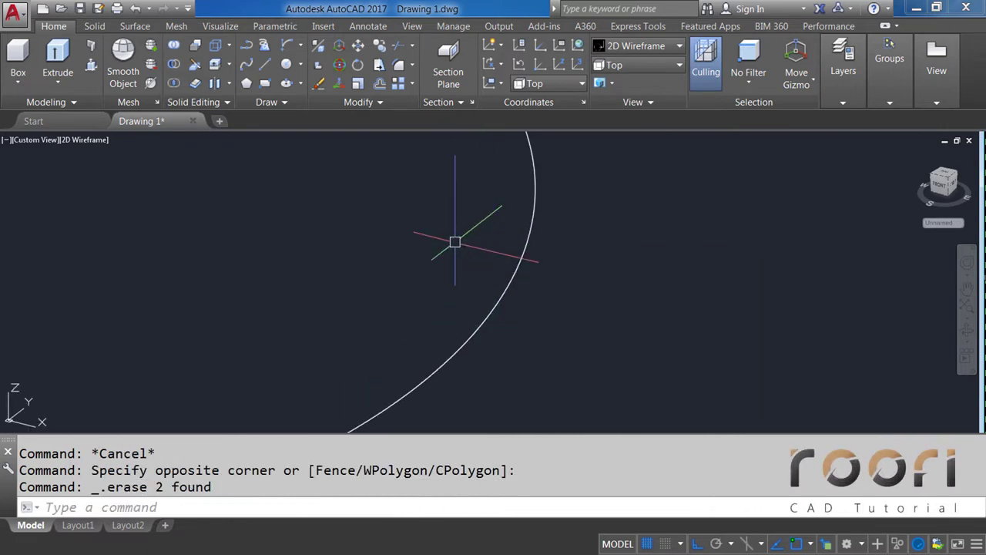
Step: Erase the last duplicate circle, confirm only one remains, and orbit back into 3D
left_click(527, 247)
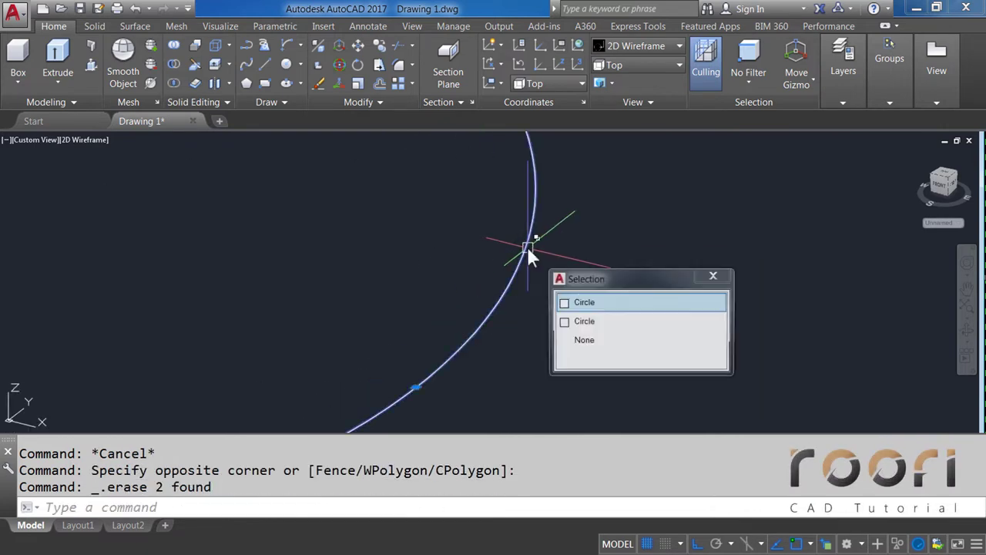
left_click(579, 303)
key("Delete")
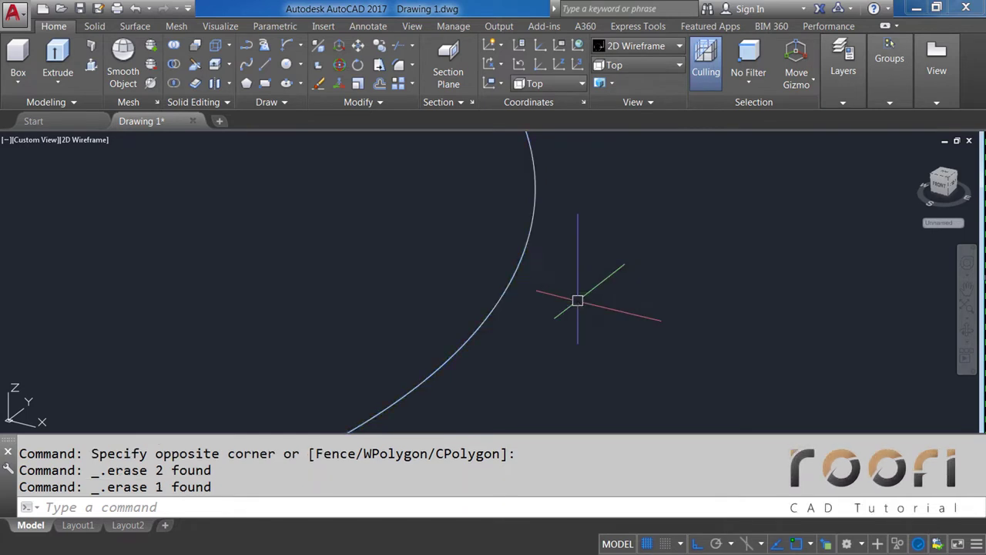
left_click(515, 270)
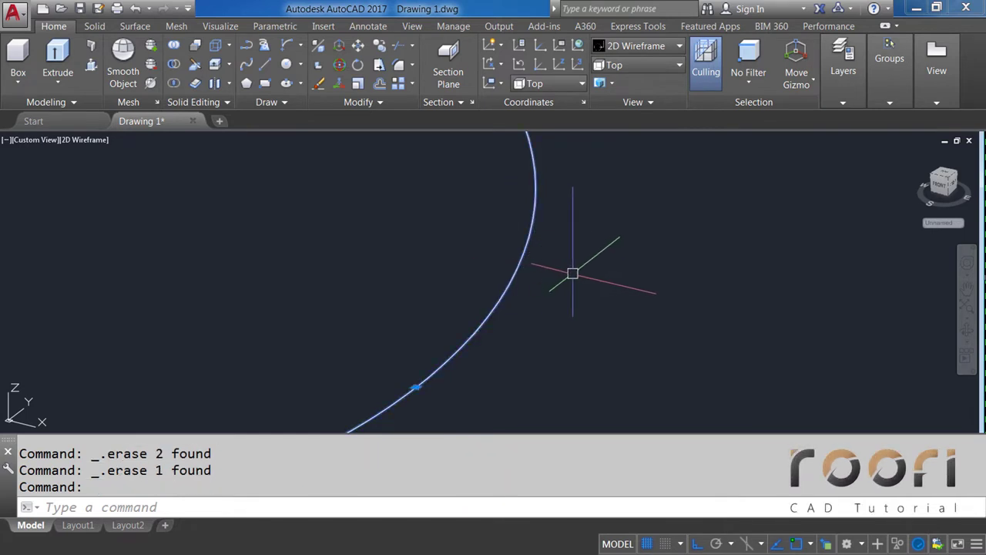
key("Escape")
scroll(573, 274, "down", 3)
scroll(560, 267, "down", 3)
mouse_move(560, 267)
middle_mouse_down("shift")
mouse_move(549, 282)
mouse_move(556, 327)
middle_mouse_up("shift")
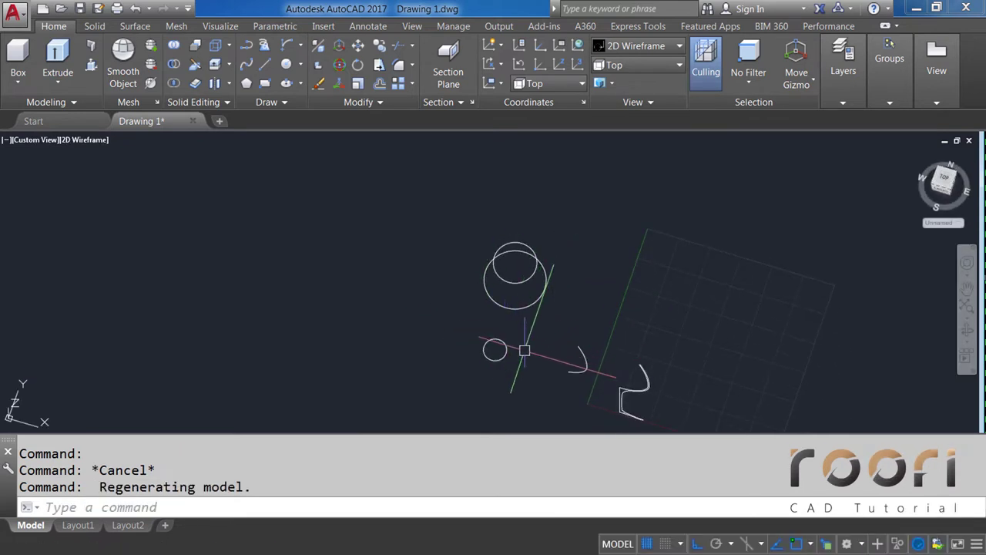
Step: Move the two stacked circles 100 units with MOVE
middle_click_drag(524, 350, 612, 378, "shift")
middle_click_drag(514, 330, 518, 326, "shift")
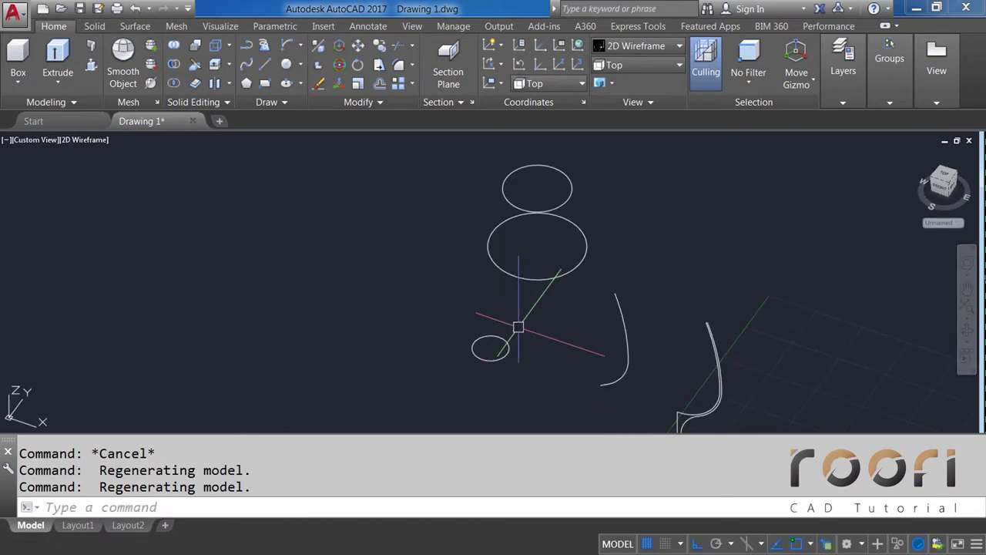
type("M")
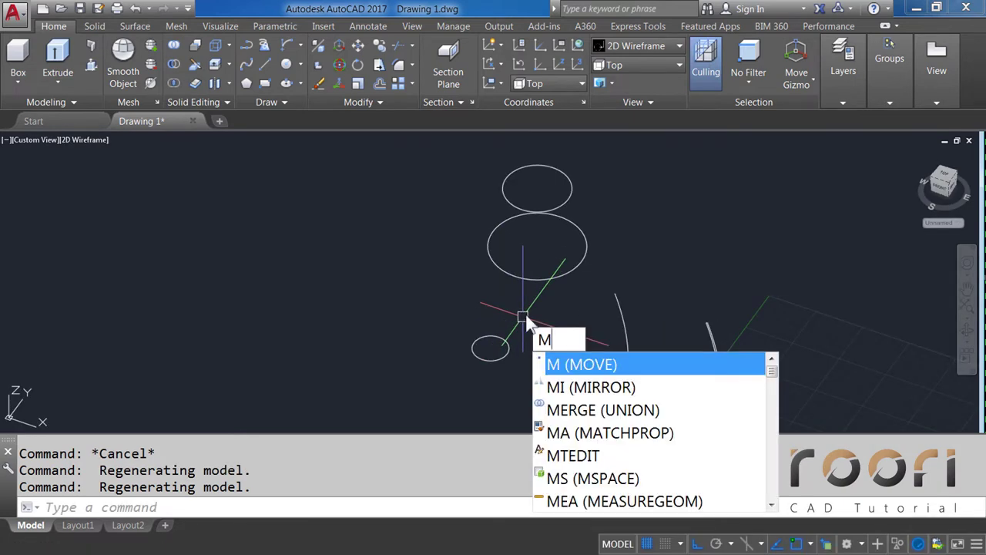
key("Return")
left_click(568, 298)
left_click(535, 209)
key("Return")
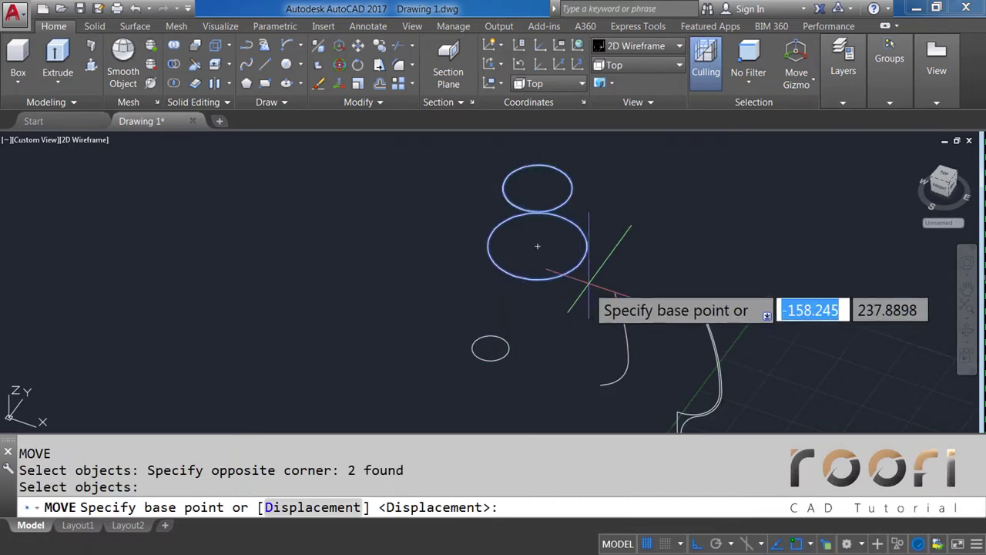
left_click(623, 246)
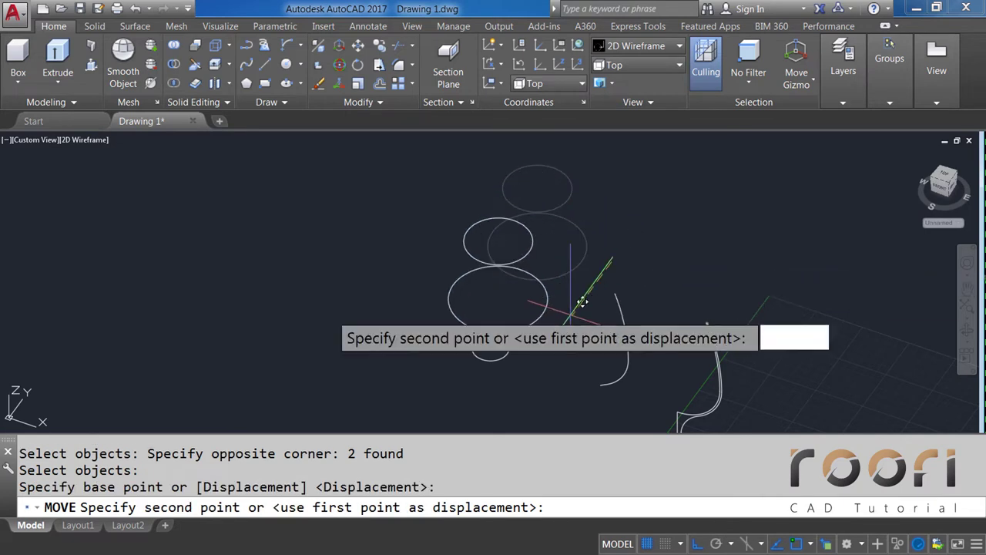
type("100")
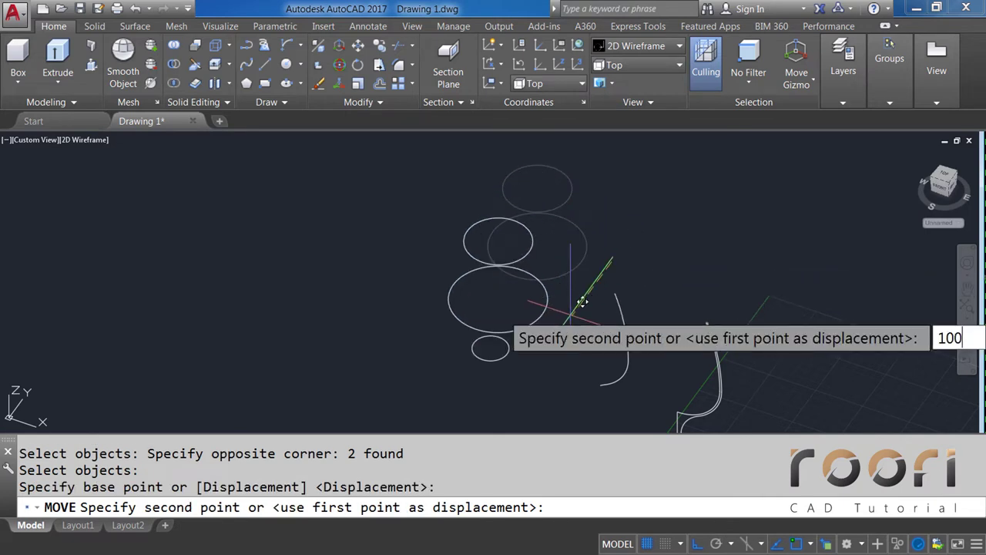
key("Return")
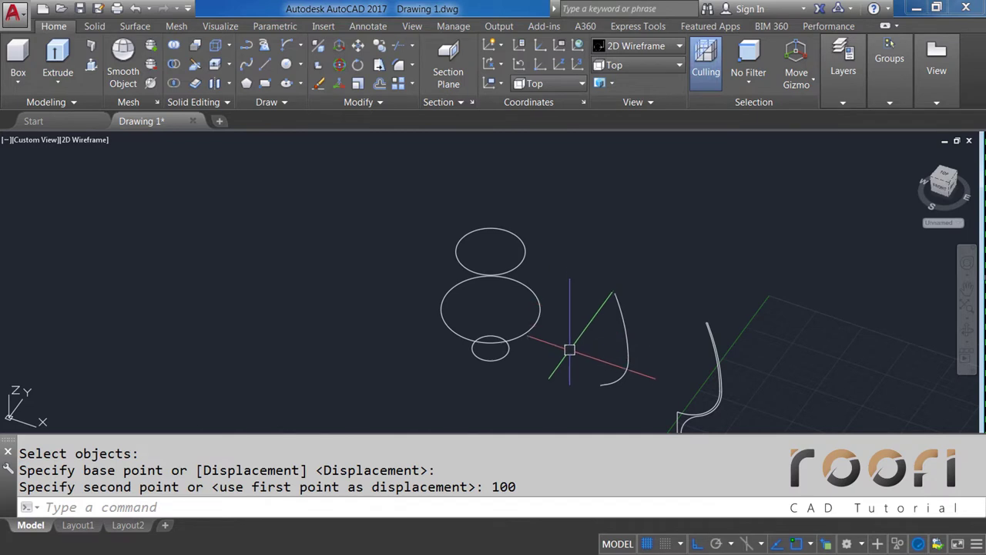
Step: Move the glass profile curve 100 units so it meets the circles, then orbit to check
middle_click_drag(569, 350, 563, 319)
mouse_move(536, 262)
middle_mouse_down("shift")
mouse_move(535, 341)
mouse_move(533, 269)
middle_mouse_up("shift")
type("M")
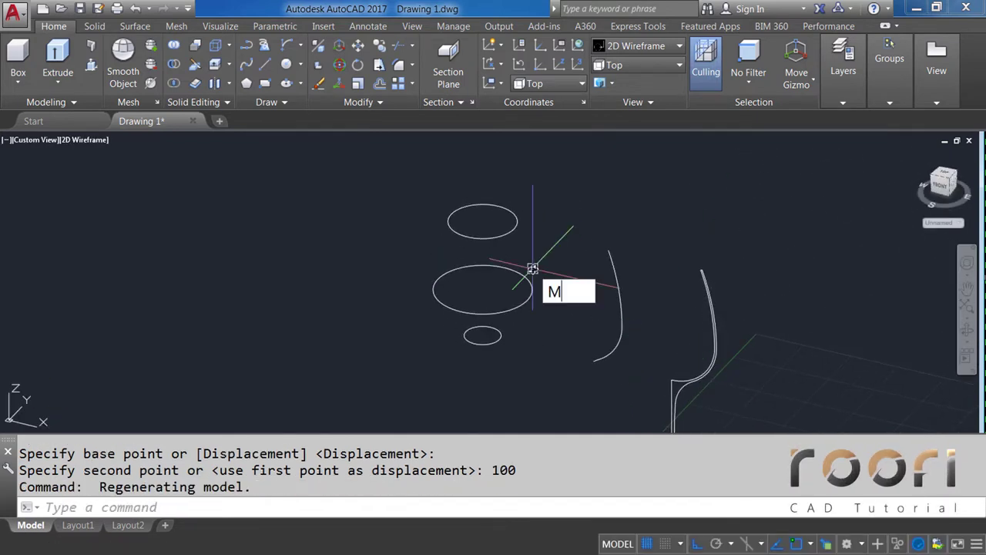
key("Return")
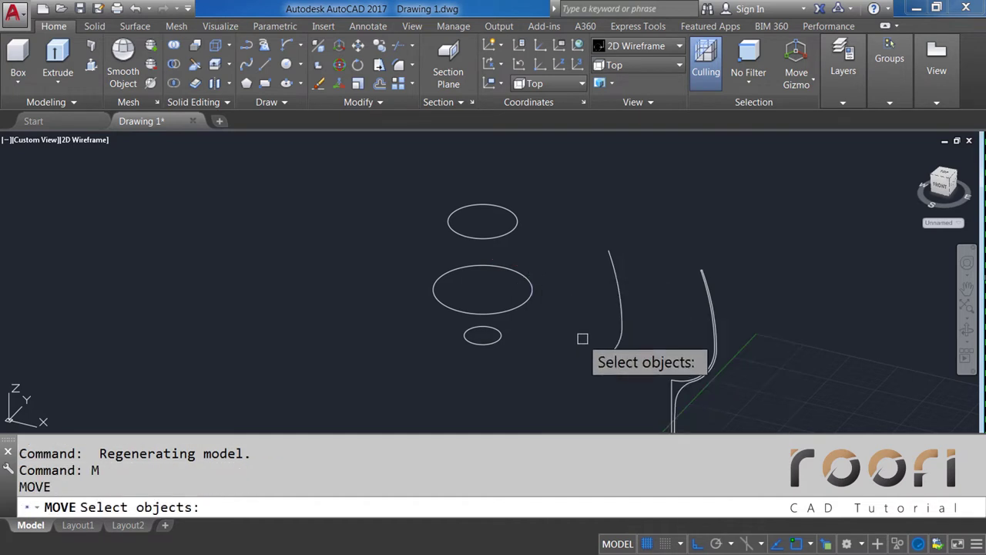
left_click(607, 348)
key("Return")
left_click(556, 383)
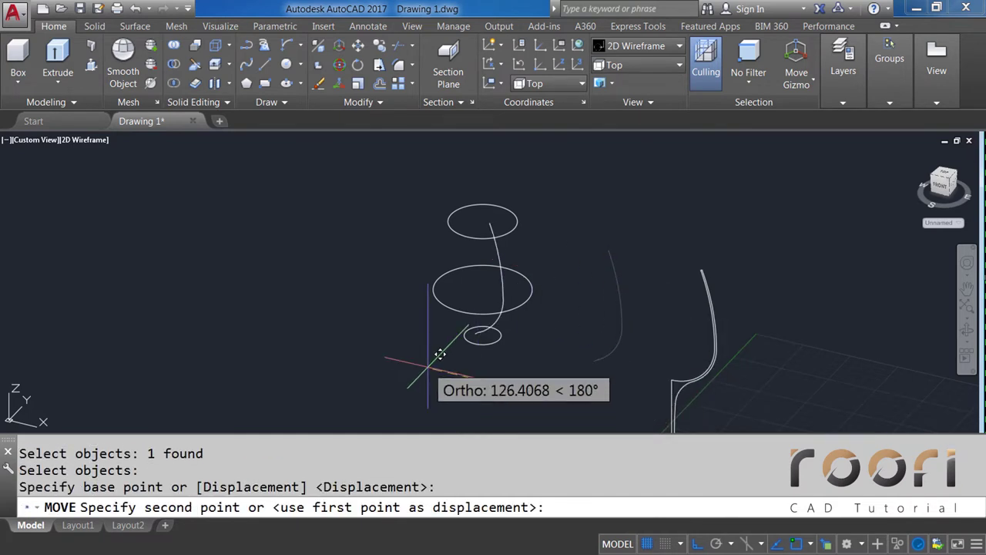
type("100")
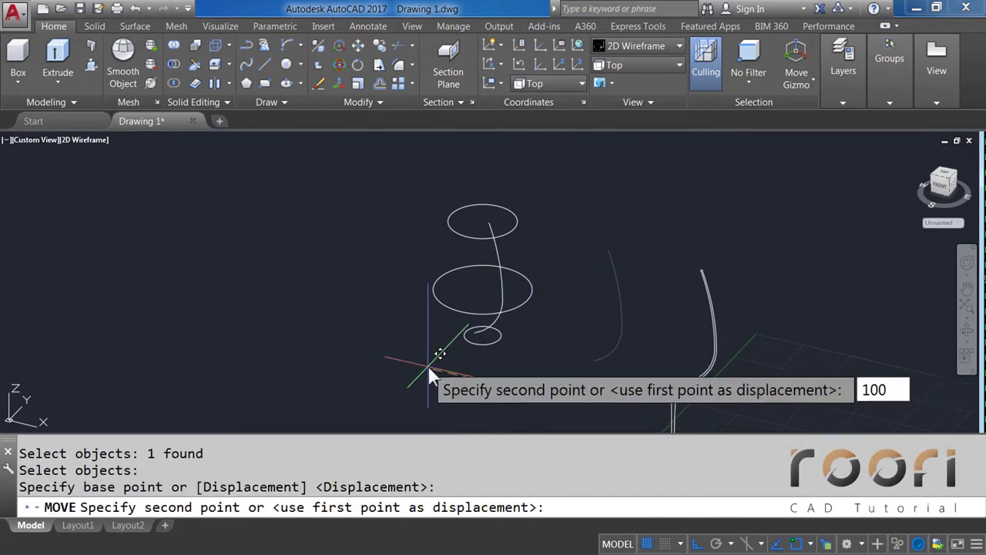
key("Return")
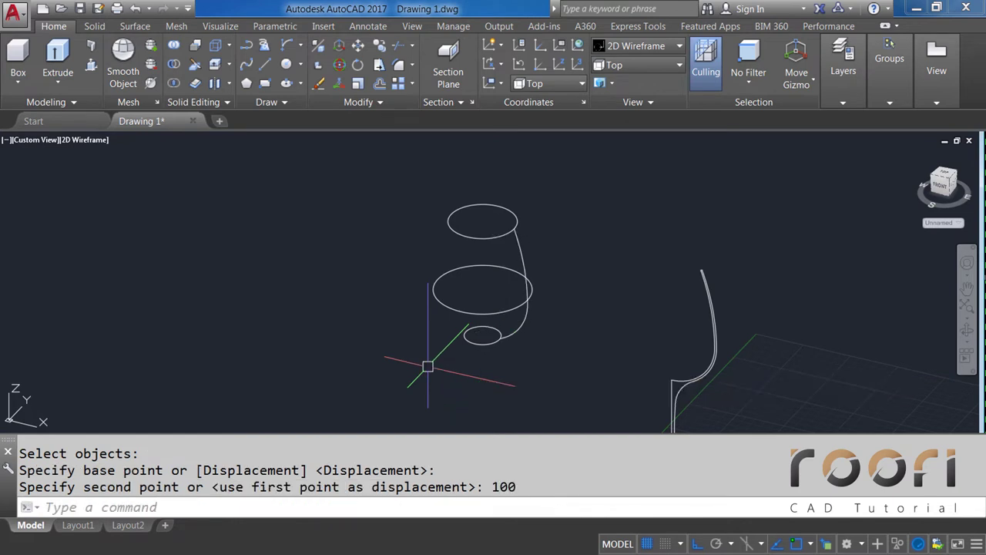
mouse_move(433, 362)
middle_mouse_down("shift")
mouse_move(550, 329)
mouse_move(572, 307)
middle_mouse_up("shift")
mouse_move(581, 236)
middle_mouse_down()
mouse_move(562, 269)
mouse_move(546, 216)
mouse_move(529, 260)
mouse_move(555, 258)
middle_mouse_up()
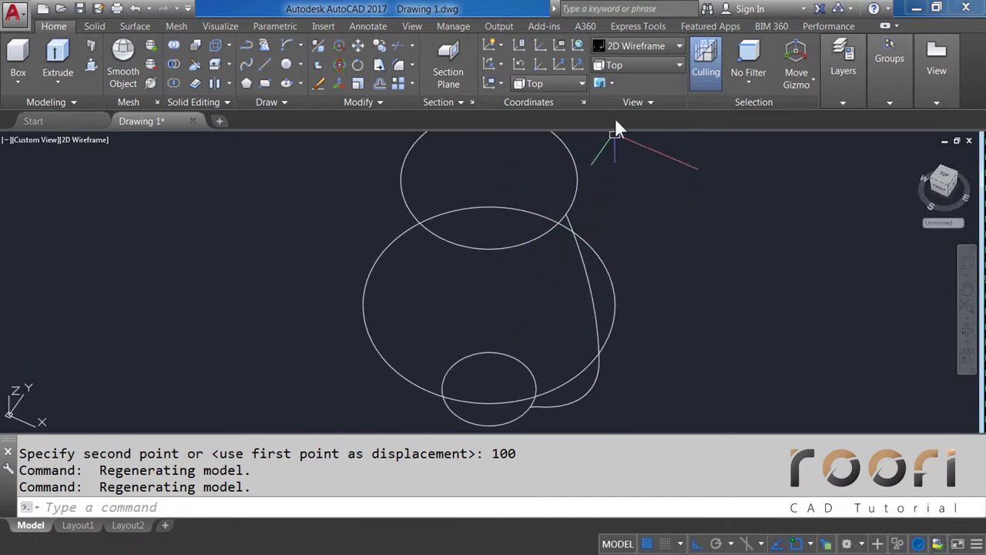
Step: Switch to the Top preset view to see the bowl circles concentrically
left_click(619, 65)
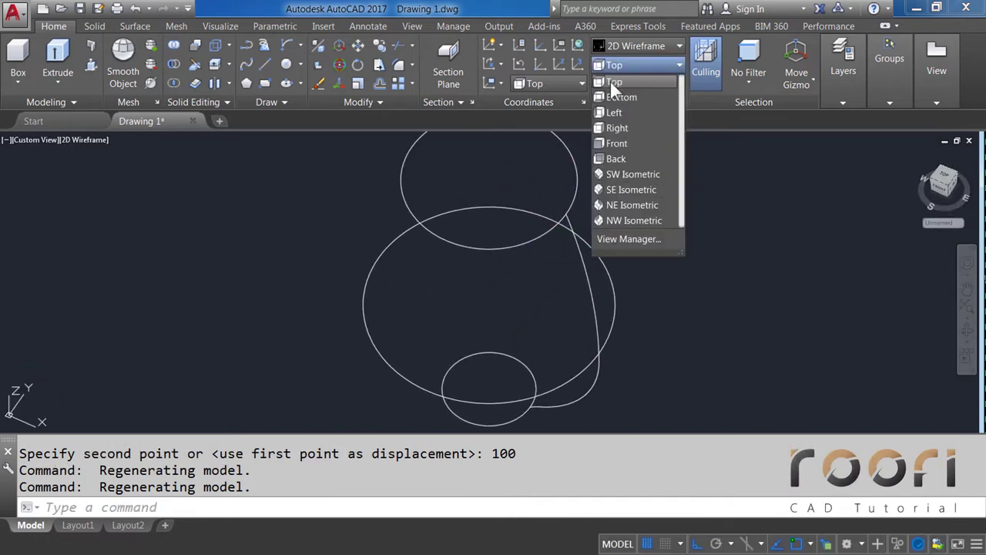
left_click(614, 81)
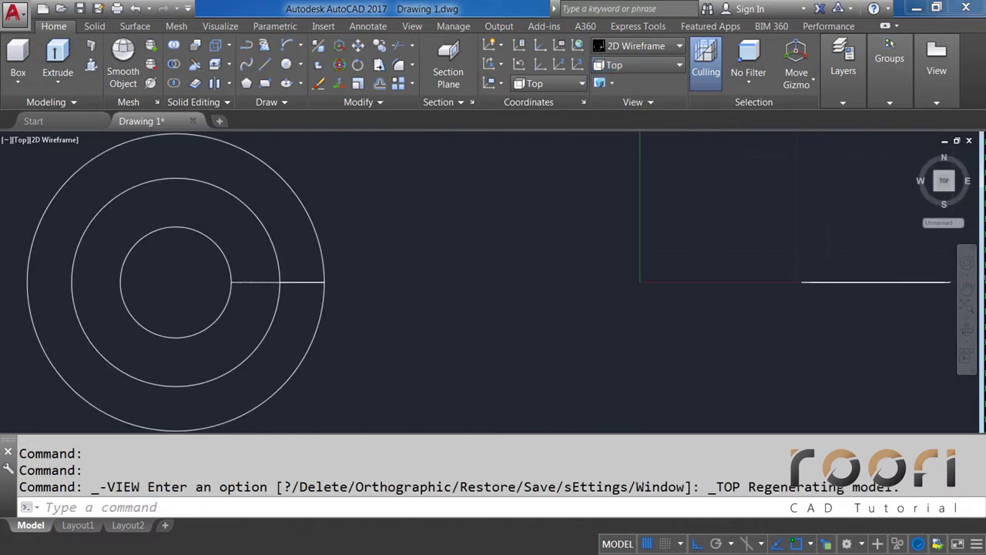
Step: Copy the outer circle 100 units above the original and end COPY
middle_click_drag(437, 297, 439, 338)
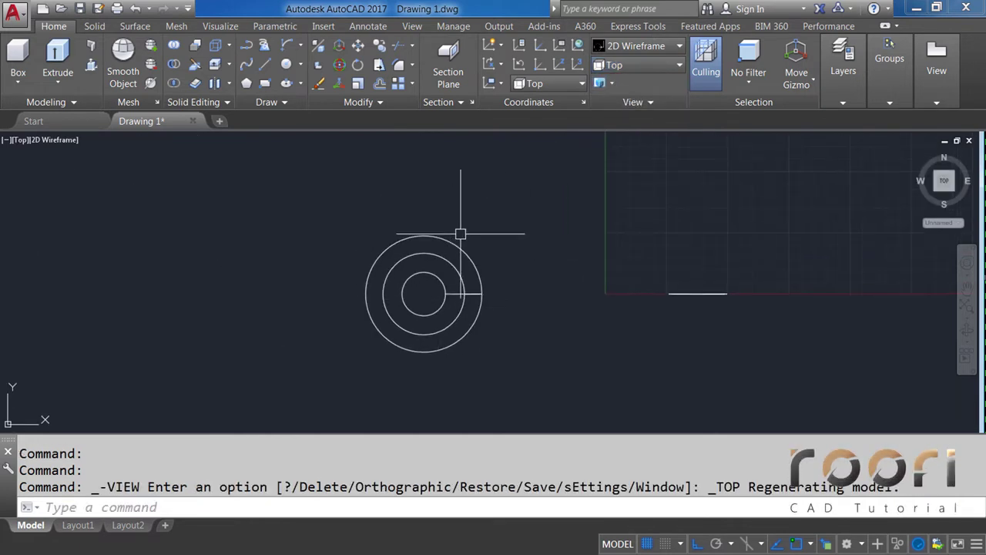
type("CO")
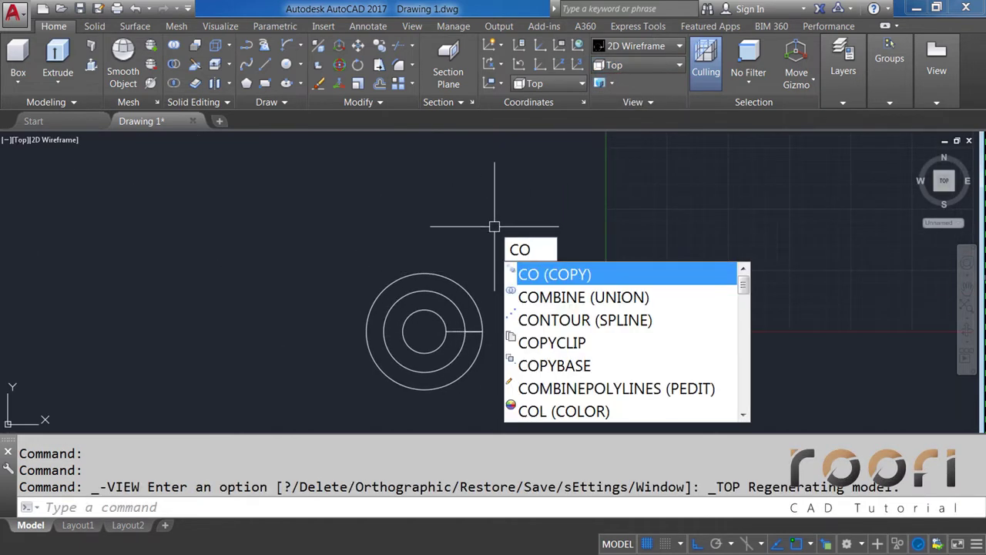
key("Return")
left_click(463, 281)
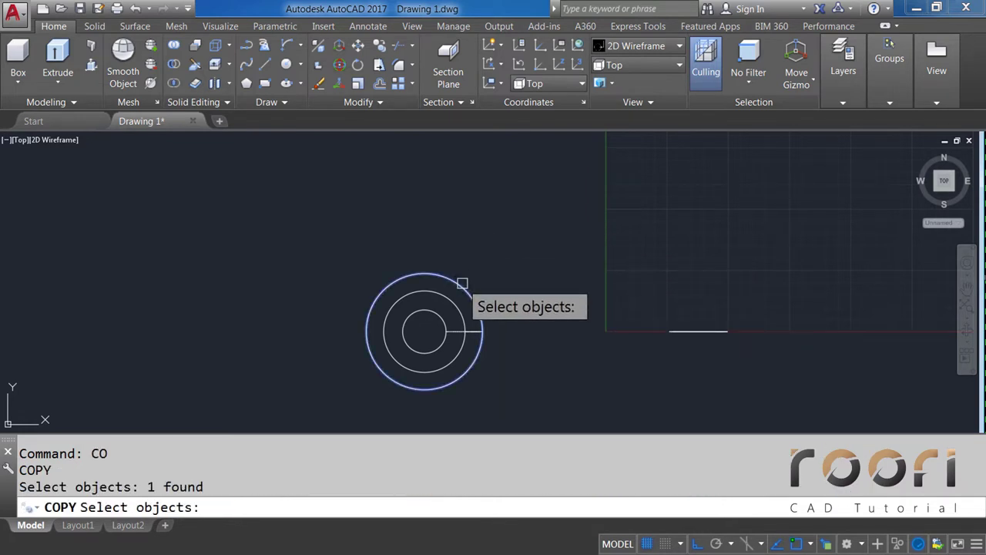
key("Return")
left_click(518, 343)
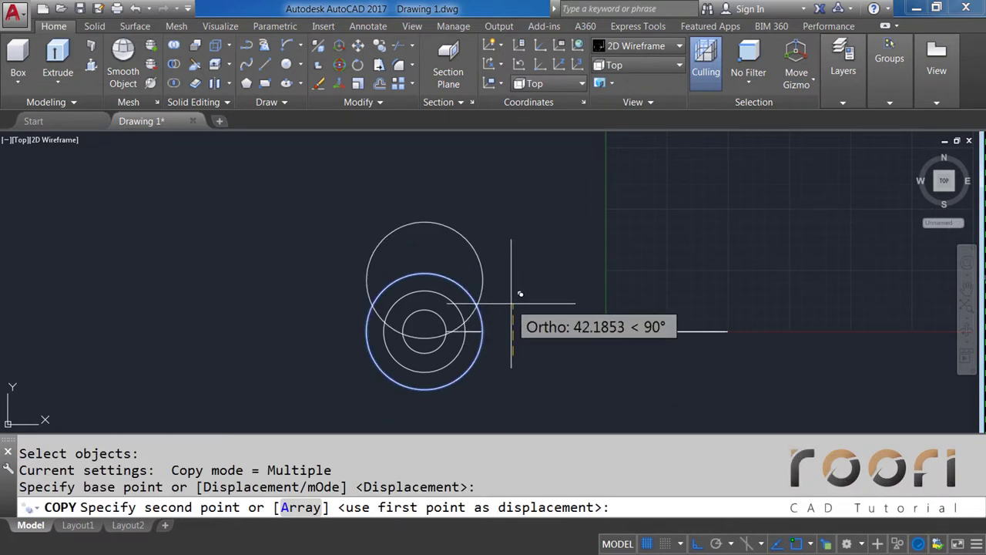
type("100")
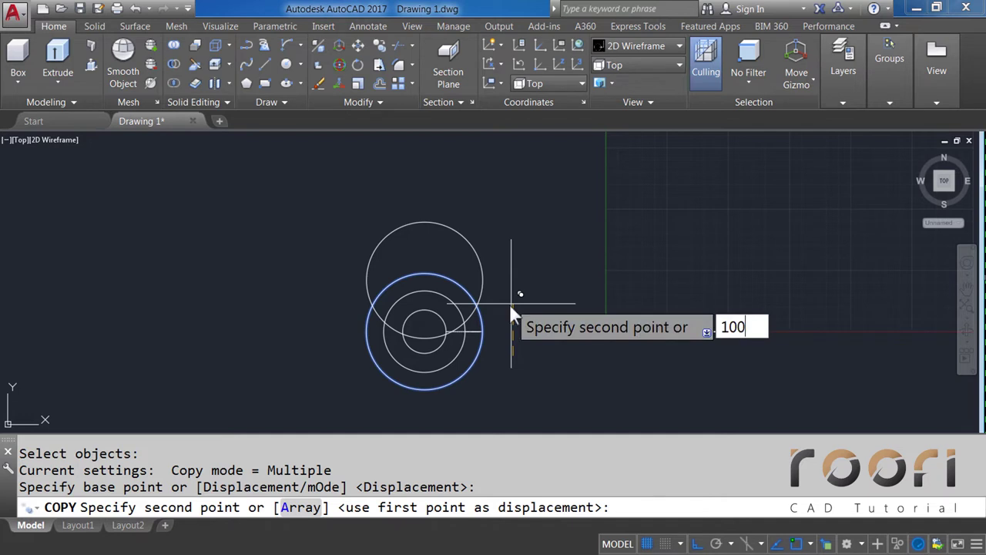
key("Return")
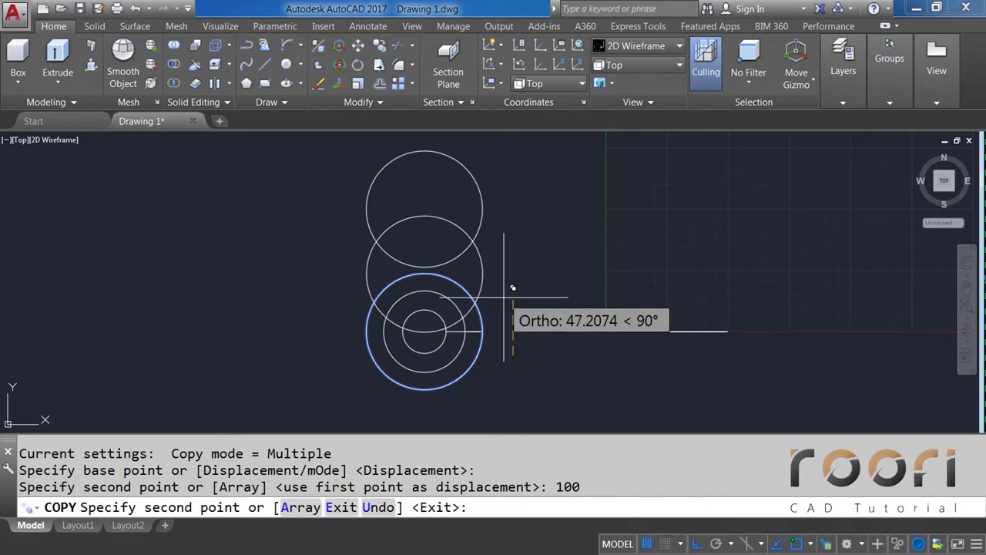
key("Escape")
Step: Zoom to the upper circle's edge and draw a 5-unit horizontal line from it
middle_click_drag(504, 269, 518, 281)
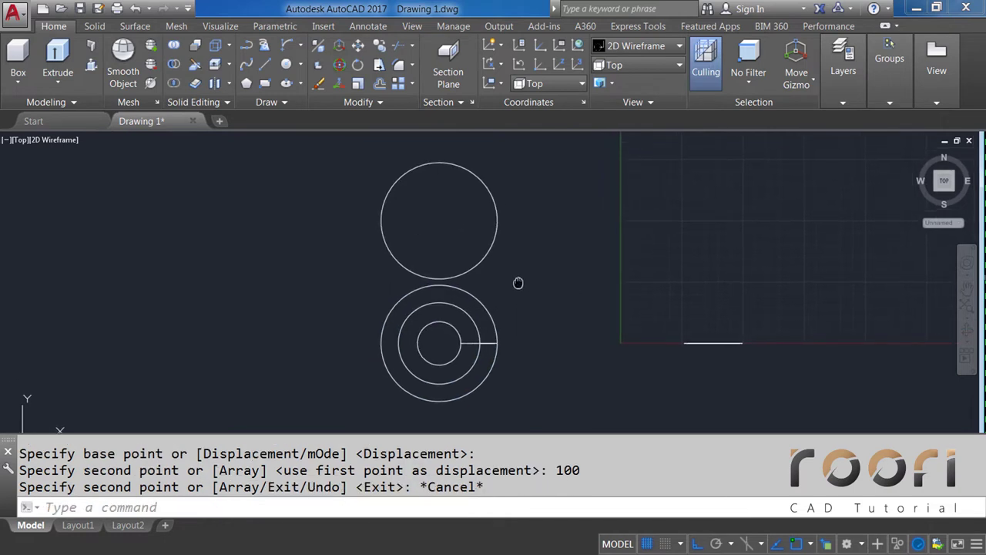
scroll(473, 218, "up", 2)
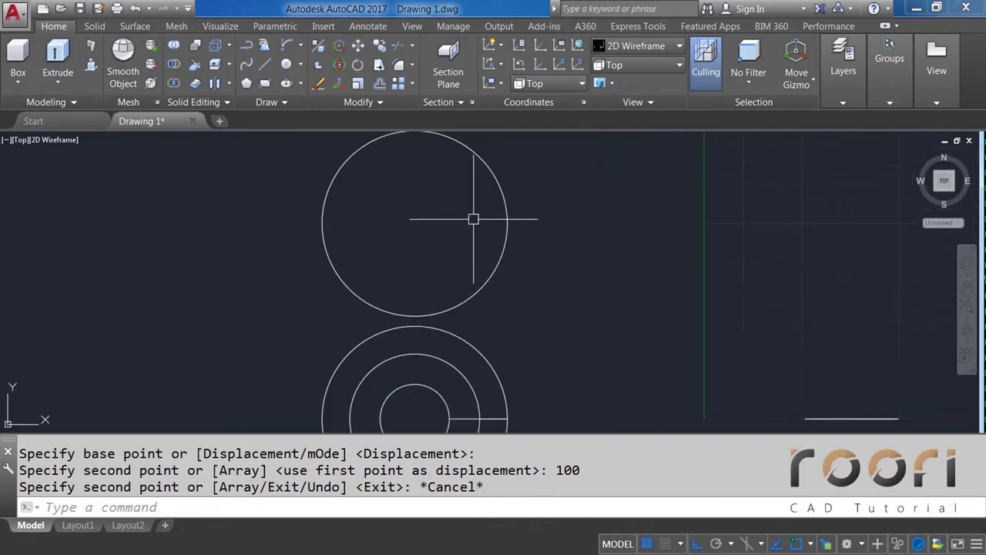
scroll(471, 220, "up", 3)
scroll(525, 223, "up", 3)
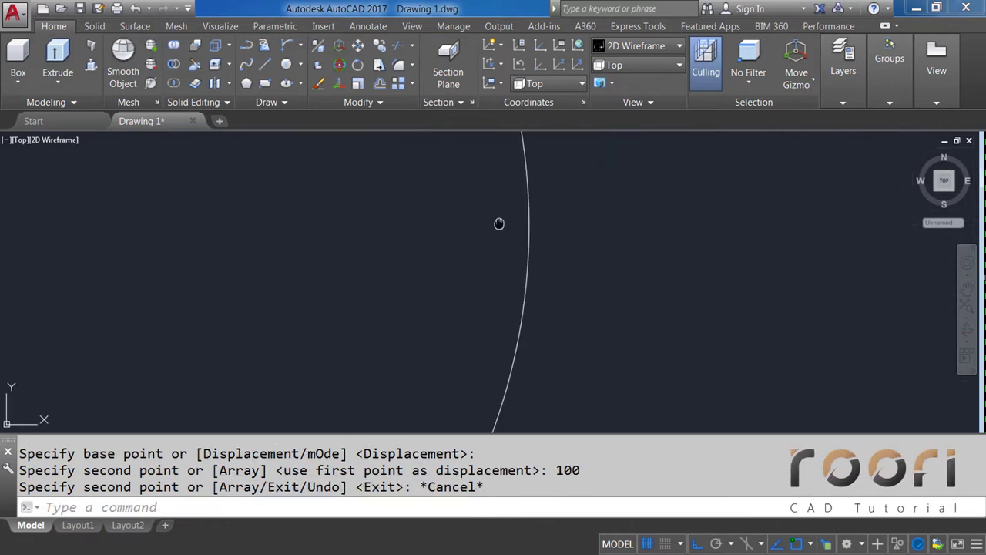
middle_click_drag(499, 223, 416, 232)
type("L")
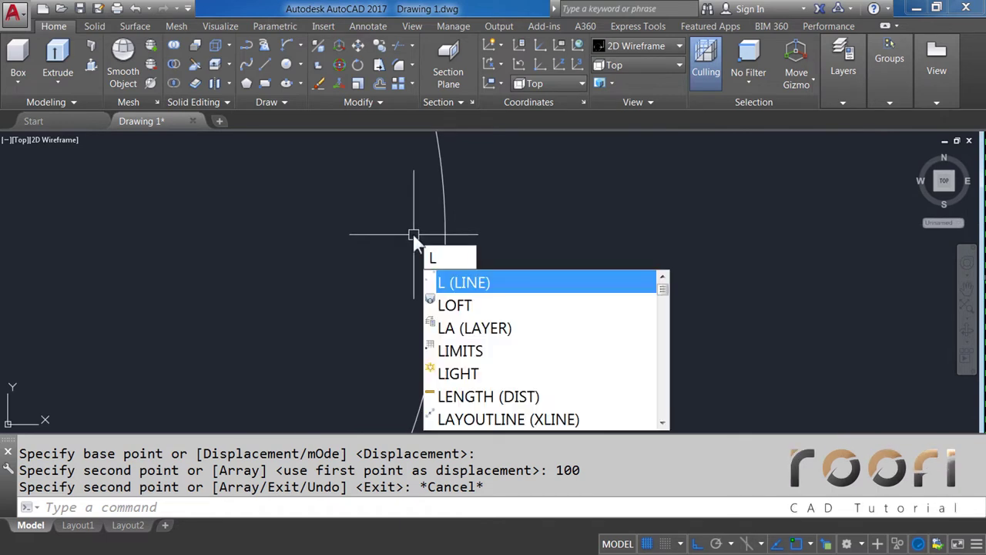
key("Return")
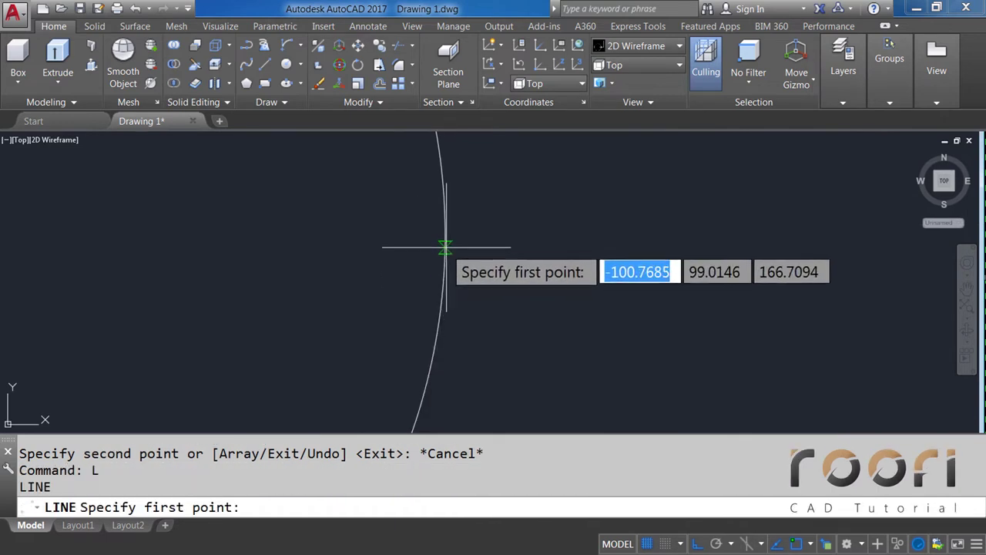
left_click(445, 234)
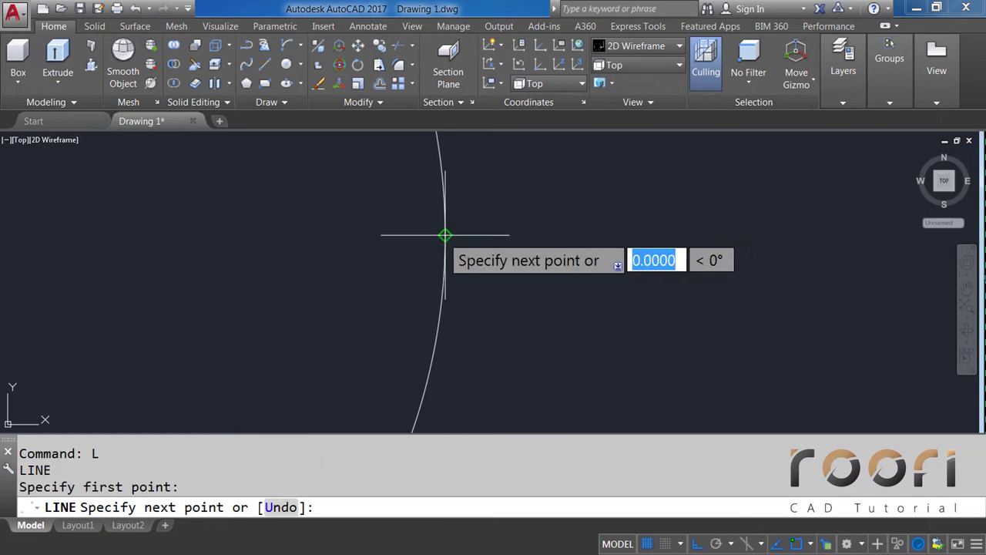
type("5")
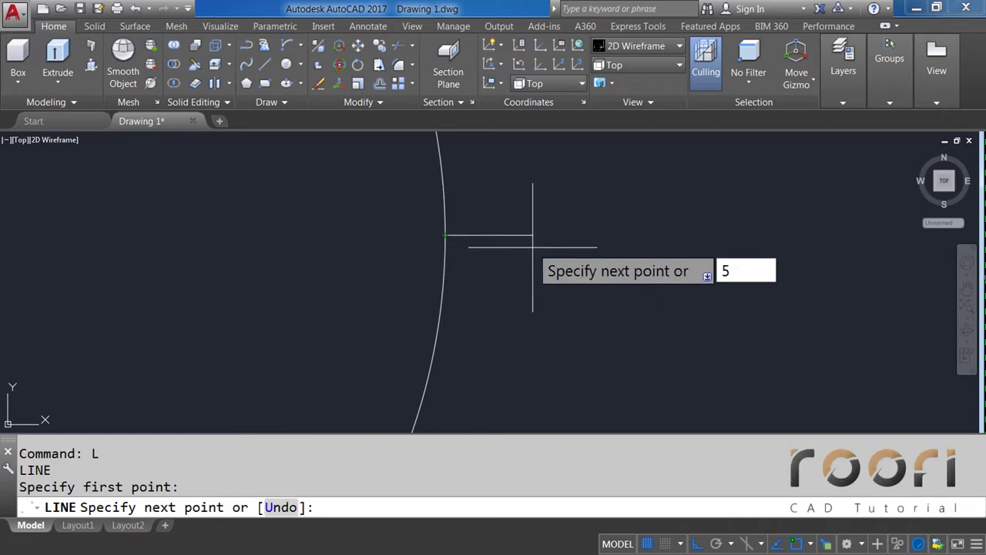
key("Return")
key("Return")
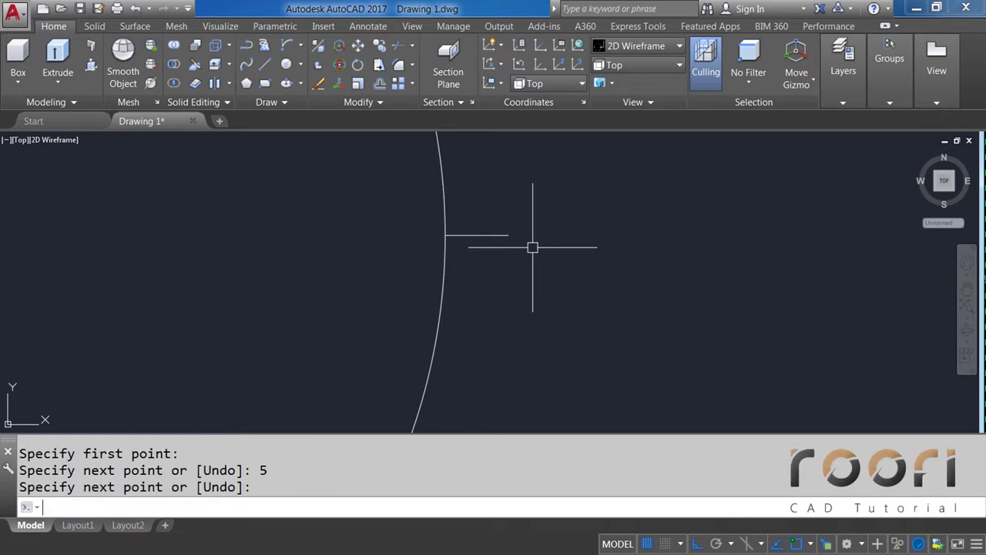
Step: Draw a vertical line upward from the end of the 5-unit line
scroll(507, 262, "down", 3)
middle_click_drag(507, 262, 513, 283)
type("L")
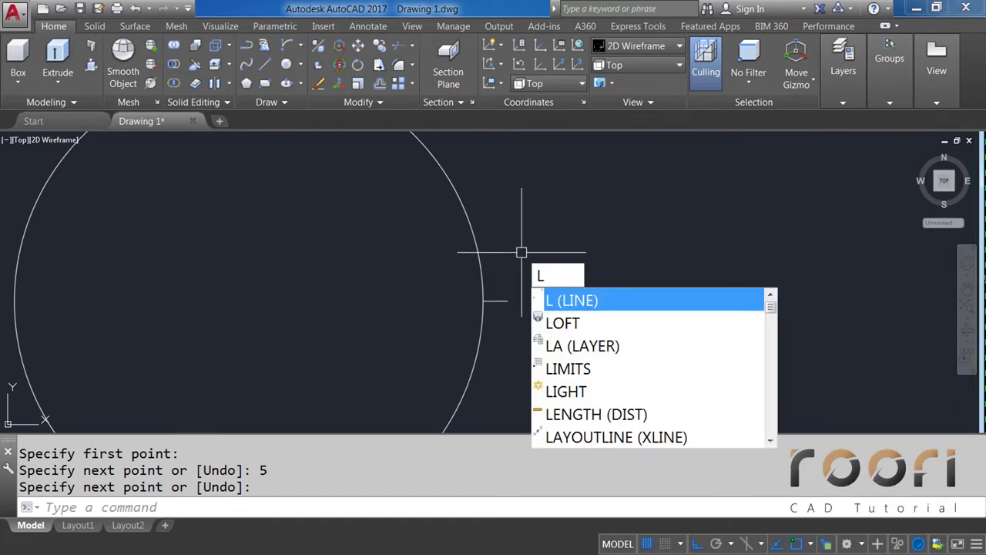
key("Return")
left_click(508, 301)
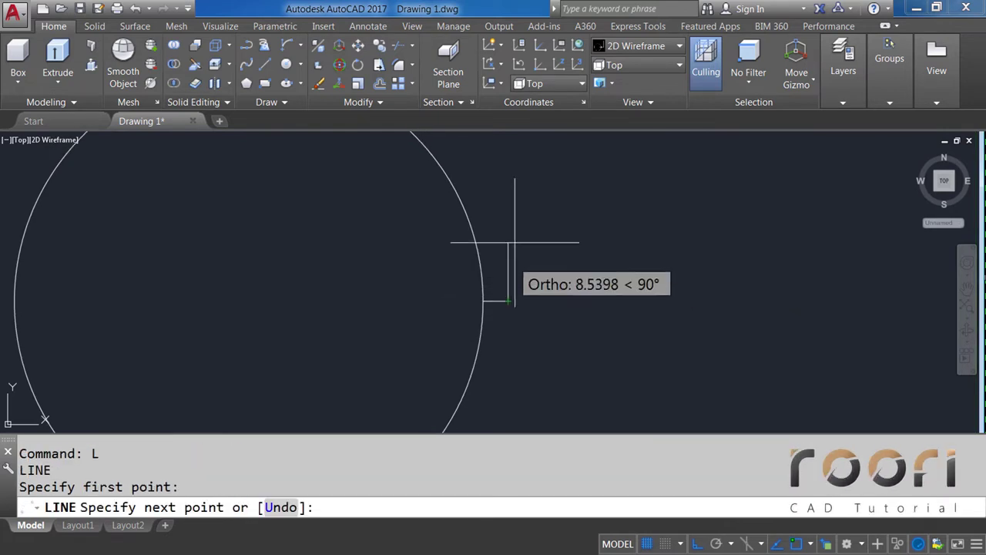
left_click(512, 164)
key("Return")
type("RO")
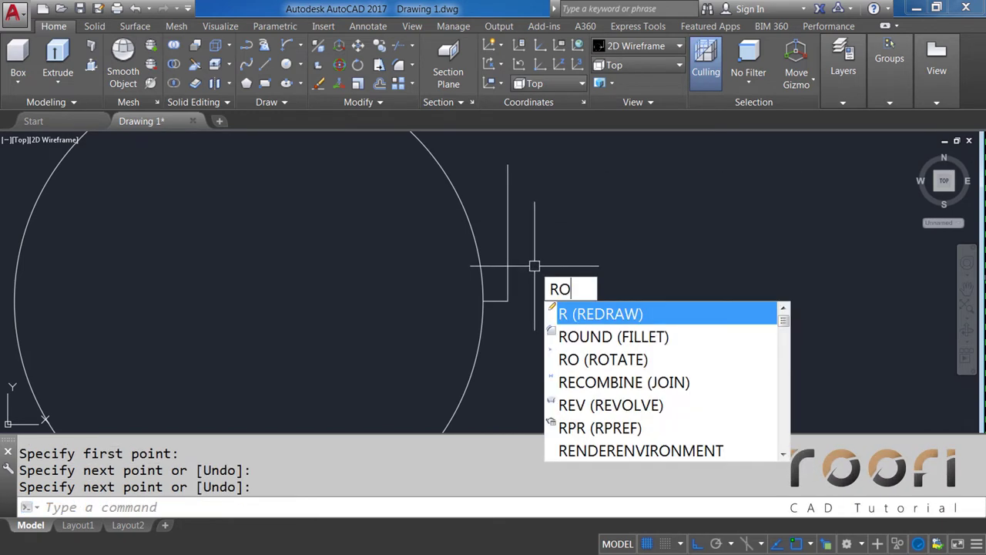
Step: Rotate the vertical line 30° about its junction with the horizontal line
type("TATE")
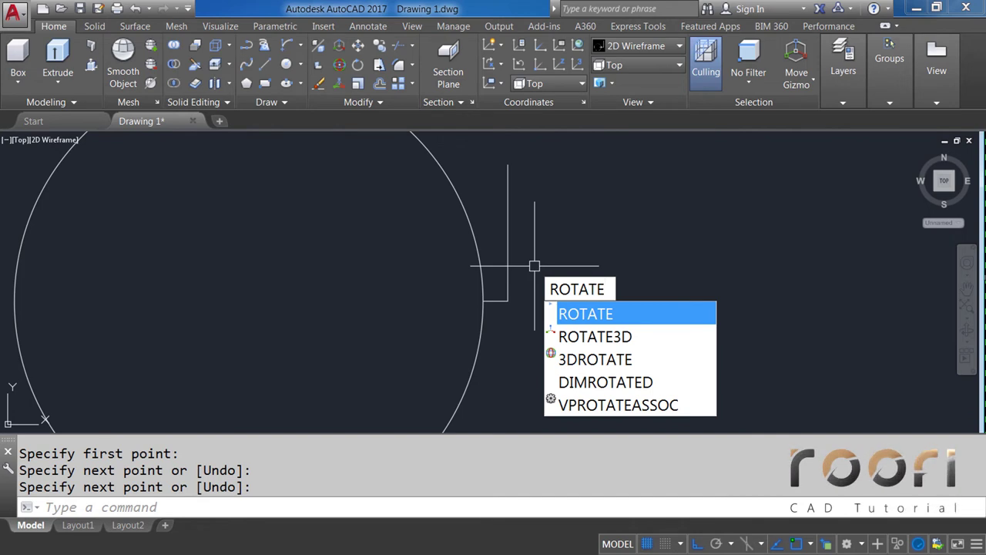
key("Return")
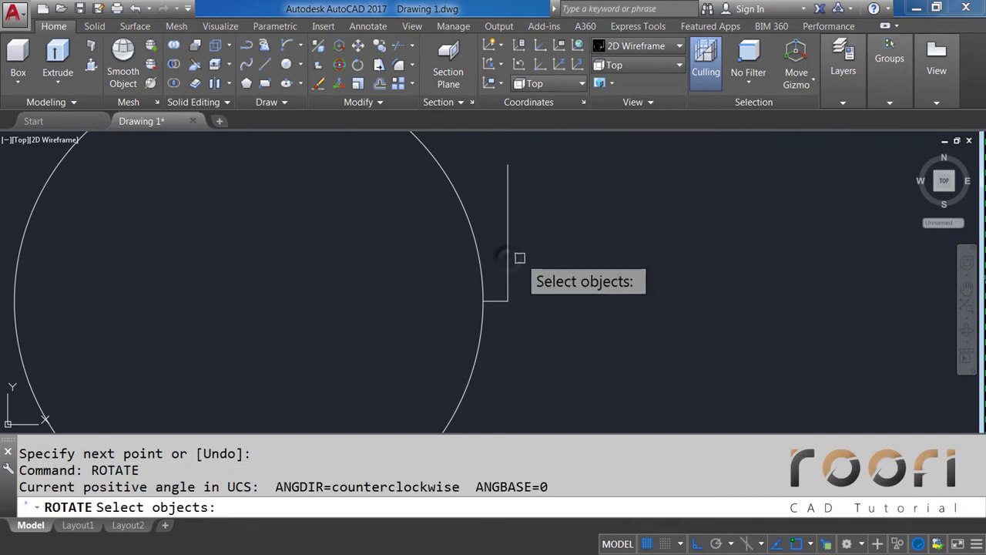
left_click(508, 255)
key("Return")
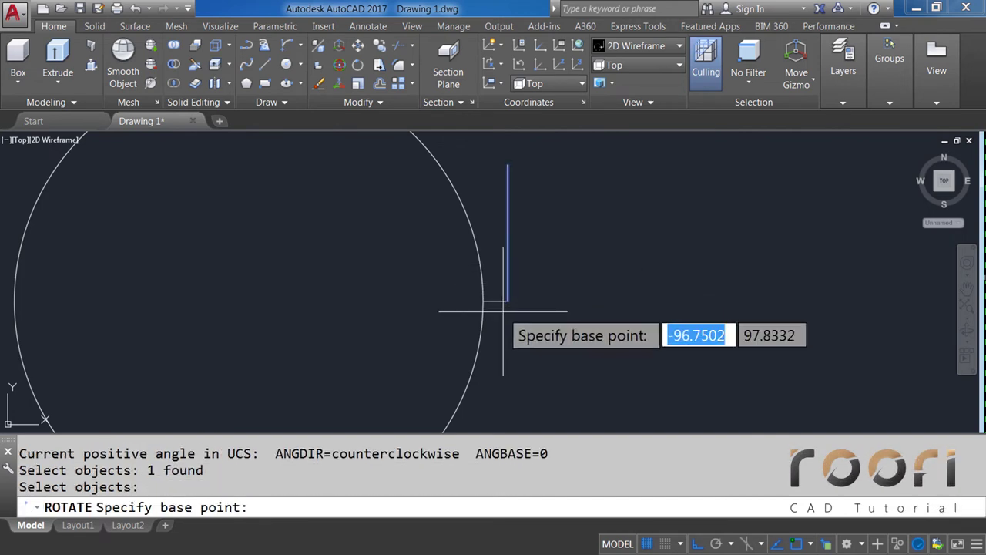
left_click(508, 302)
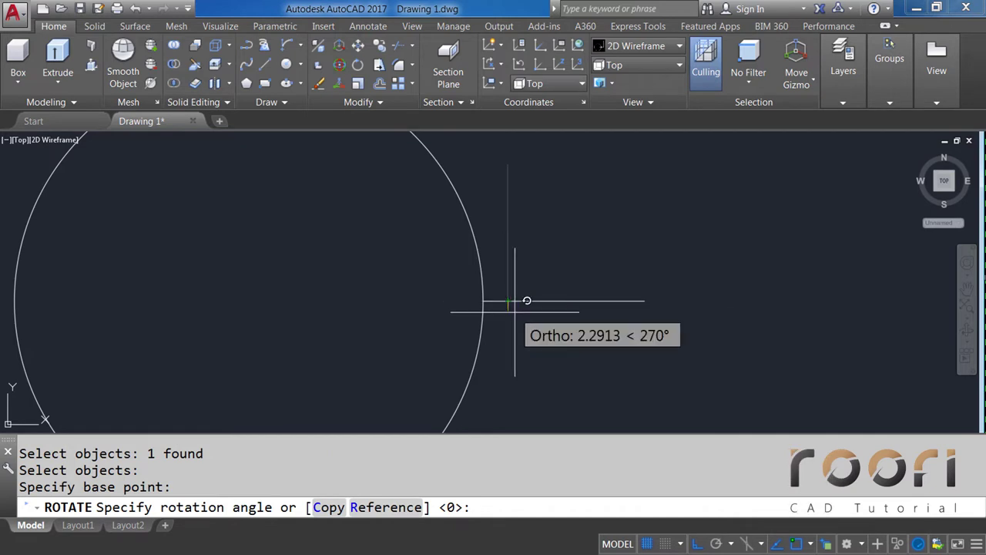
type("30")
key("Return")
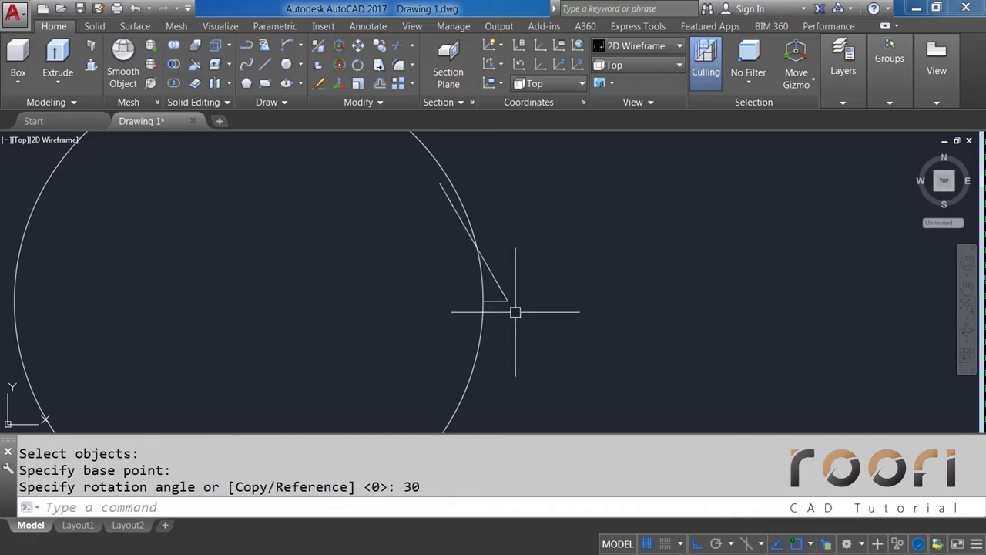
middle_click_drag(504, 341, 537, 339)
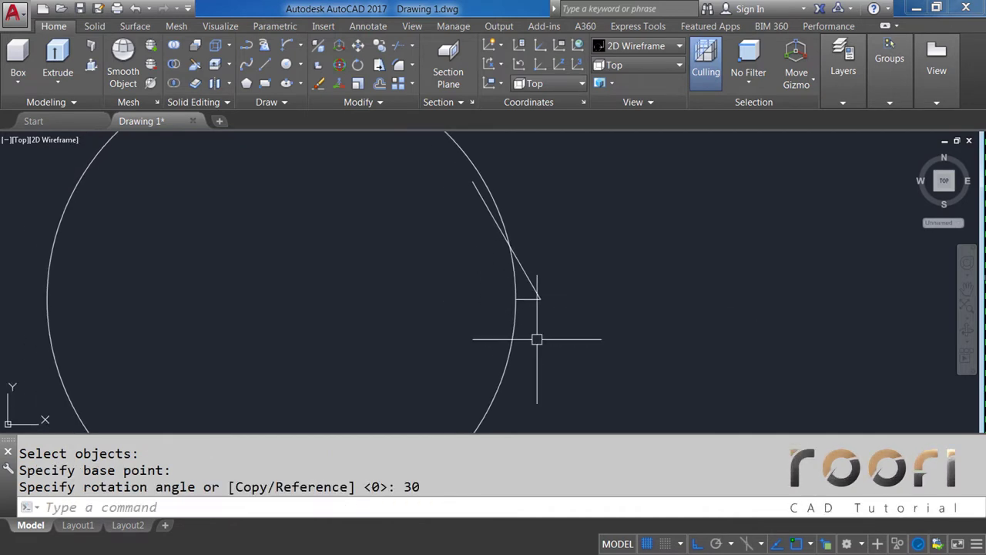
scroll(530, 318, "up", 2)
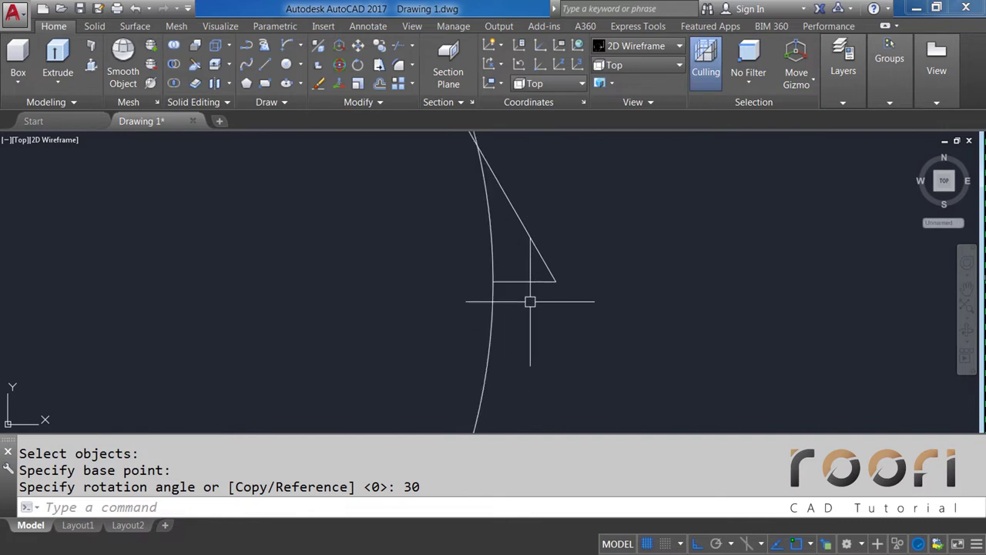
scroll(529, 301, "up", 2)
Step: Mirror the slanted line about the horizontal line, keeping the original
type("MIRR")
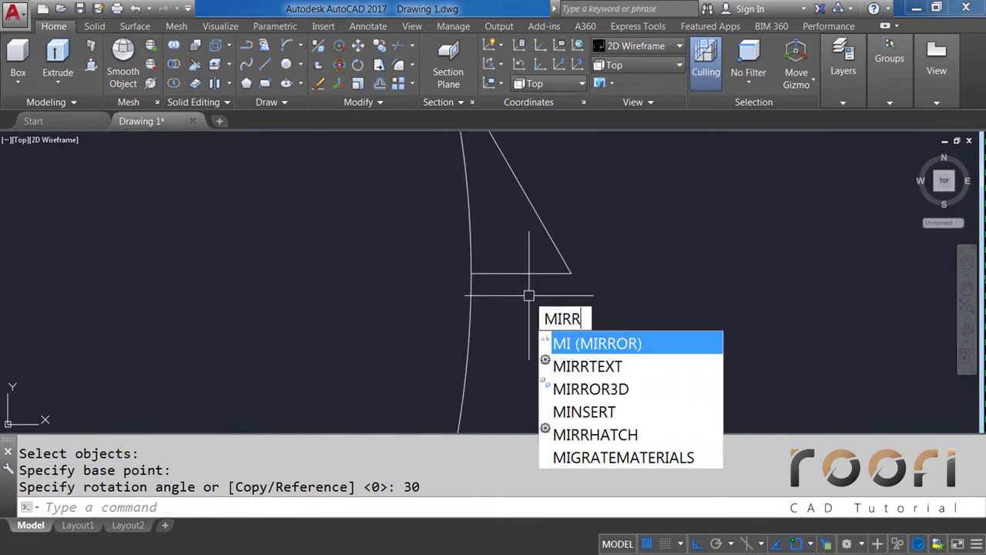
type("OR")
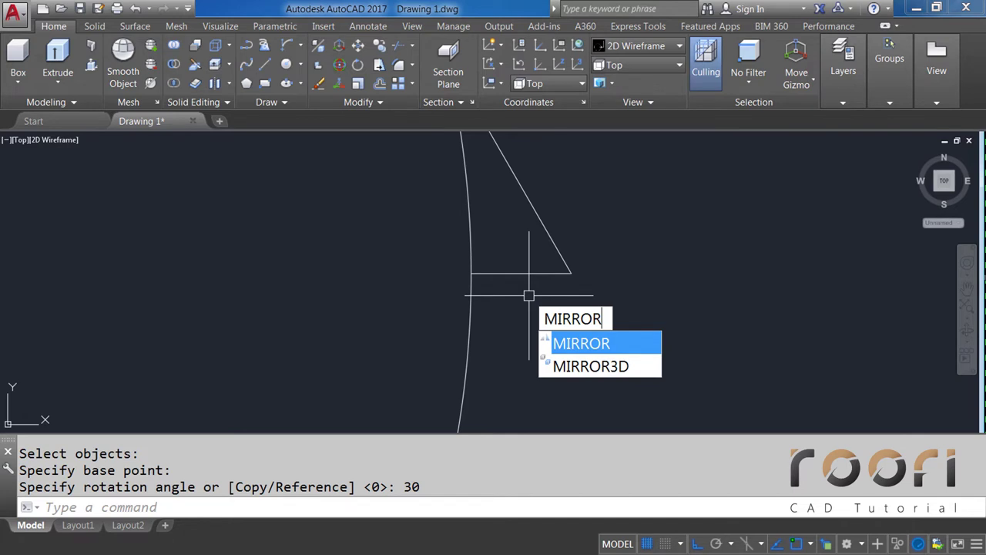
key("Return")
left_click(537, 216)
key("Return")
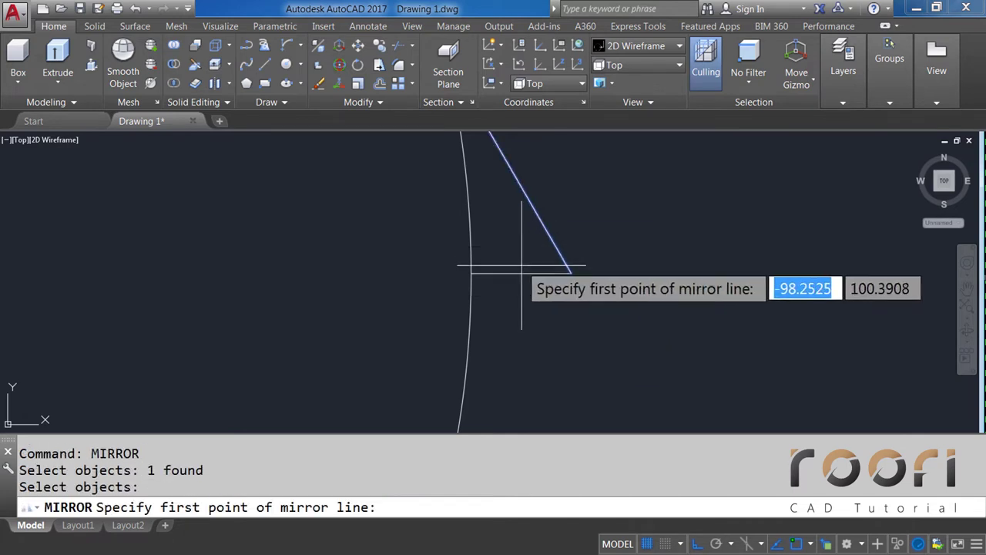
left_click(520, 273)
left_click(570, 273)
key("Return")
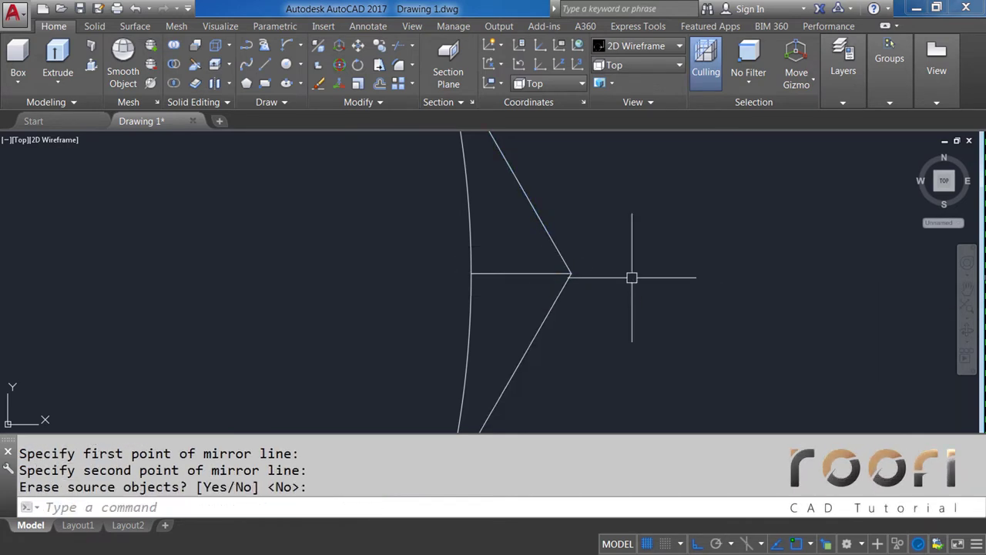
Step: Erase the horizontal line and trim both leg ends past the circle
left_click_drag(537, 284, 526, 266)
key("Delete")
scroll(533, 276, "down", 3)
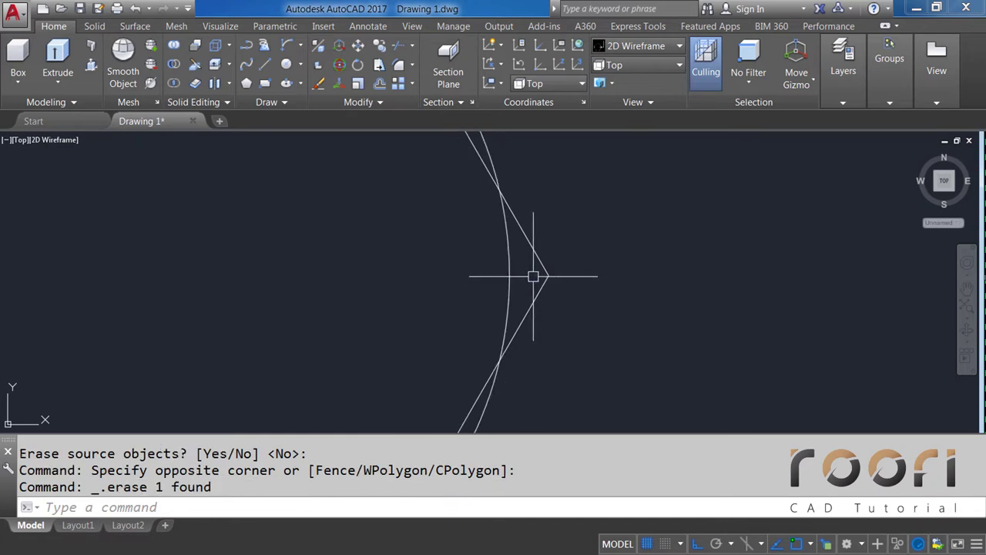
scroll(534, 276, "down", 2)
type("TR")
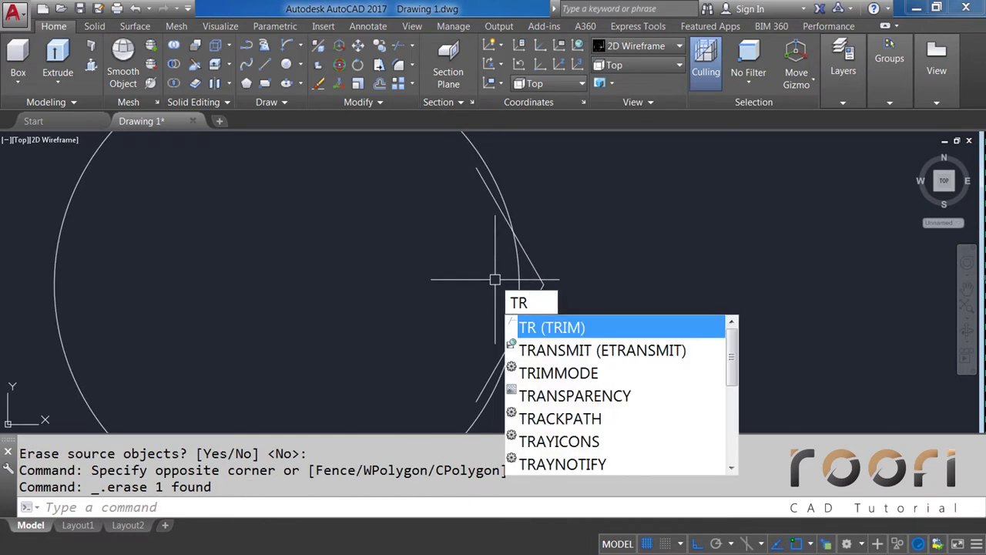
key("Return")
key("Return")
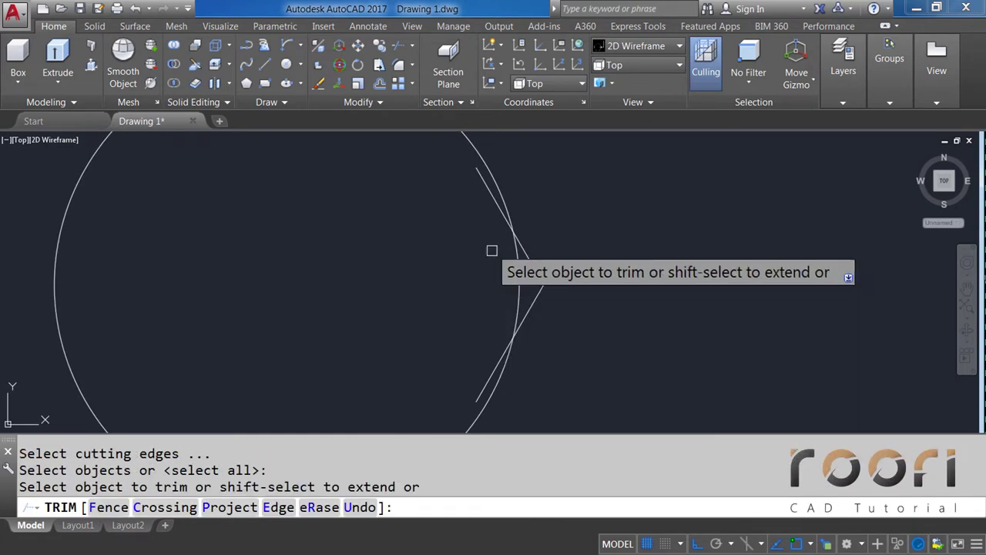
left_click(487, 198)
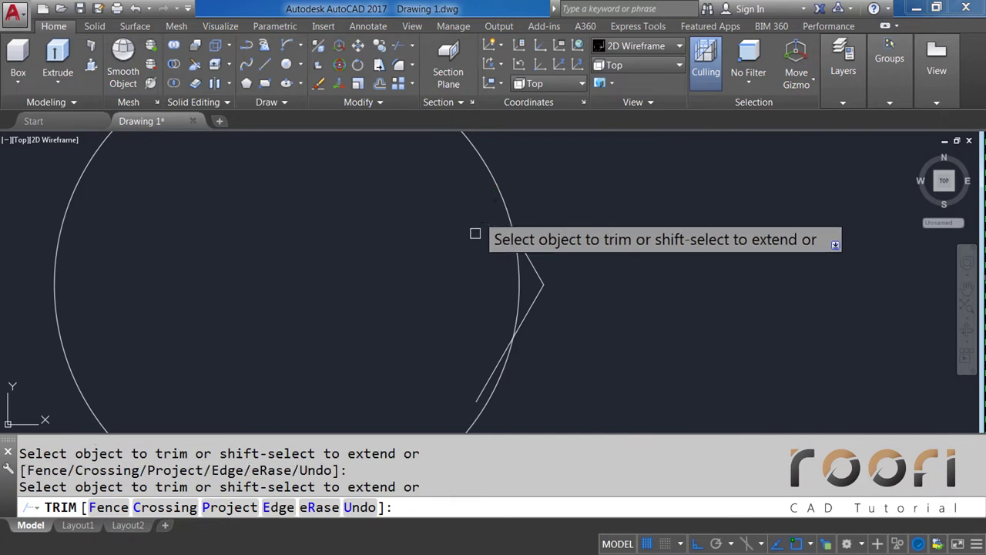
left_click(480, 383)
key("Return")
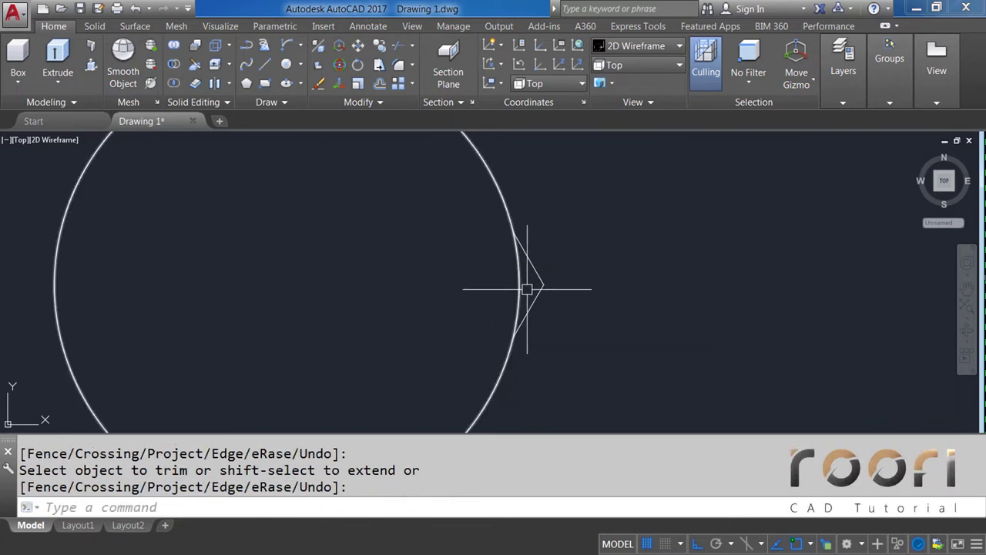
scroll(528, 289, "up", 4)
scroll(528, 289, "up", 2)
middle_click_drag(528, 286, 484, 287)
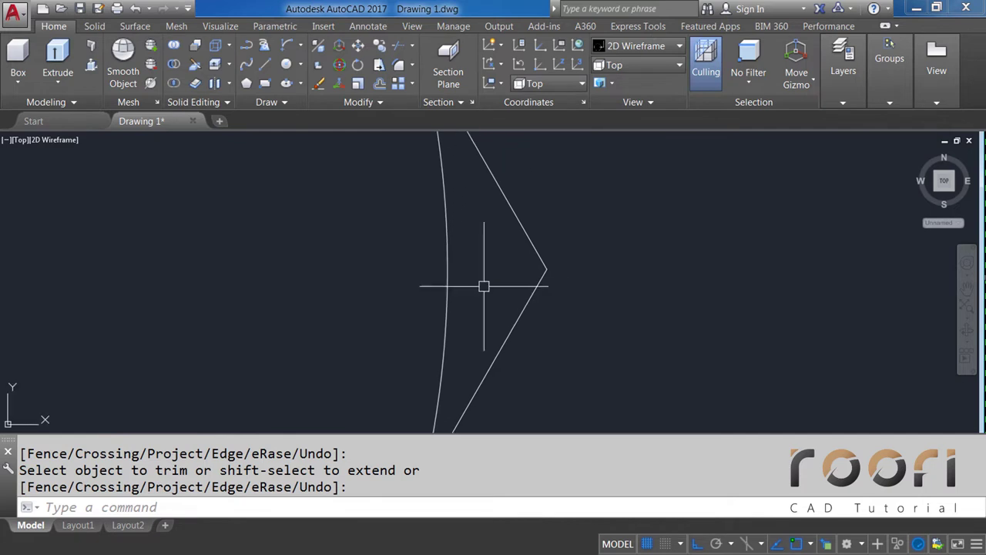
Step: Round the notch tip with a radius 7 fillet between its two slanted lines
left_click(413, 65)
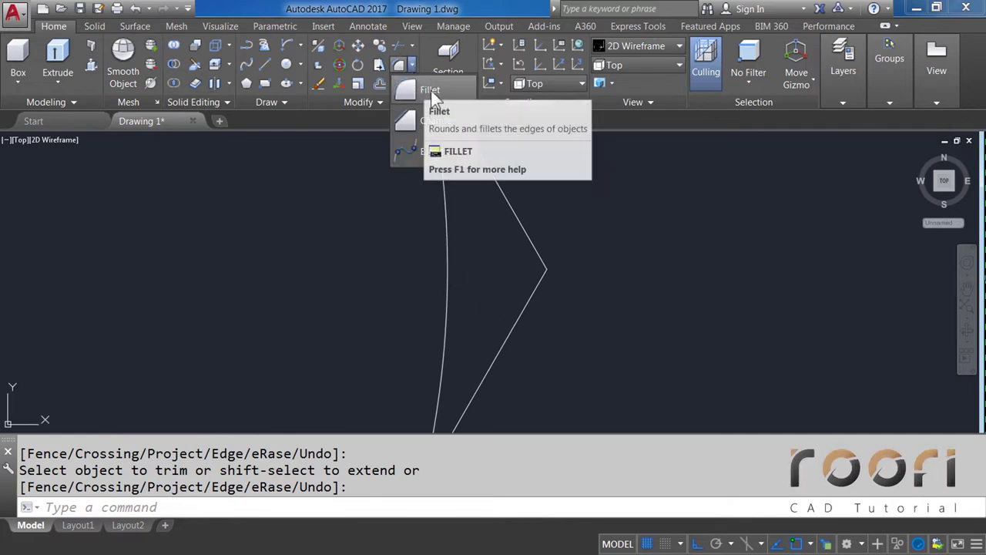
left_click(430, 90)
type("R")
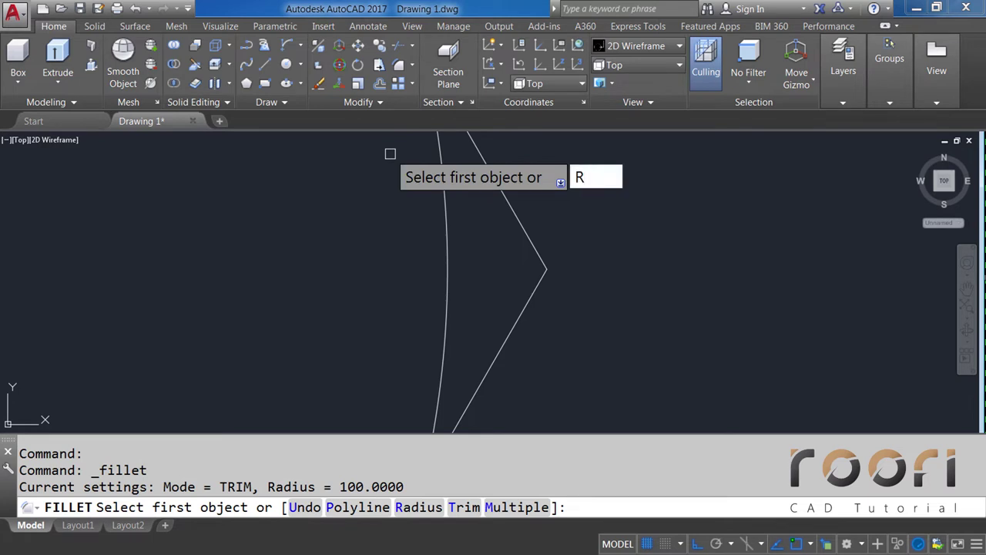
key("Return")
type("7")
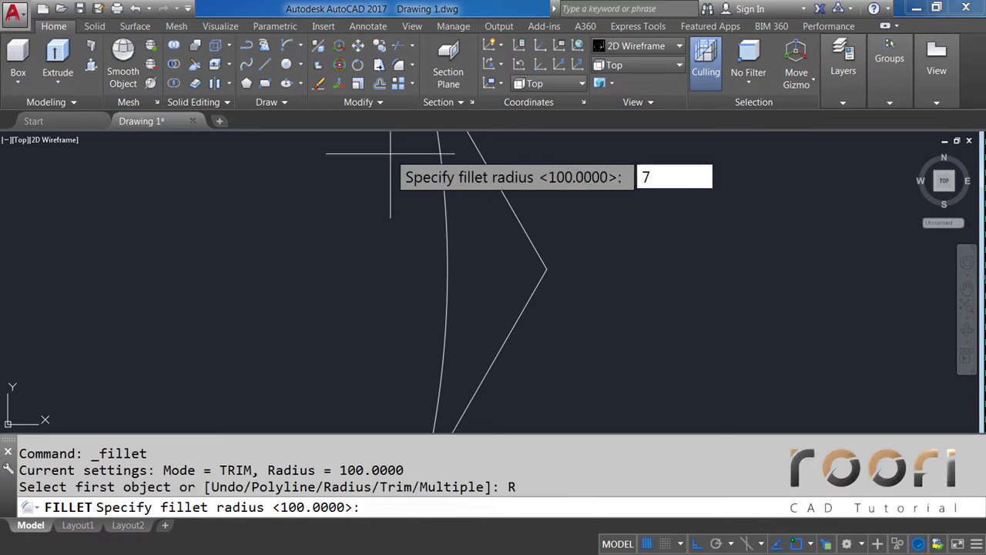
key("Return")
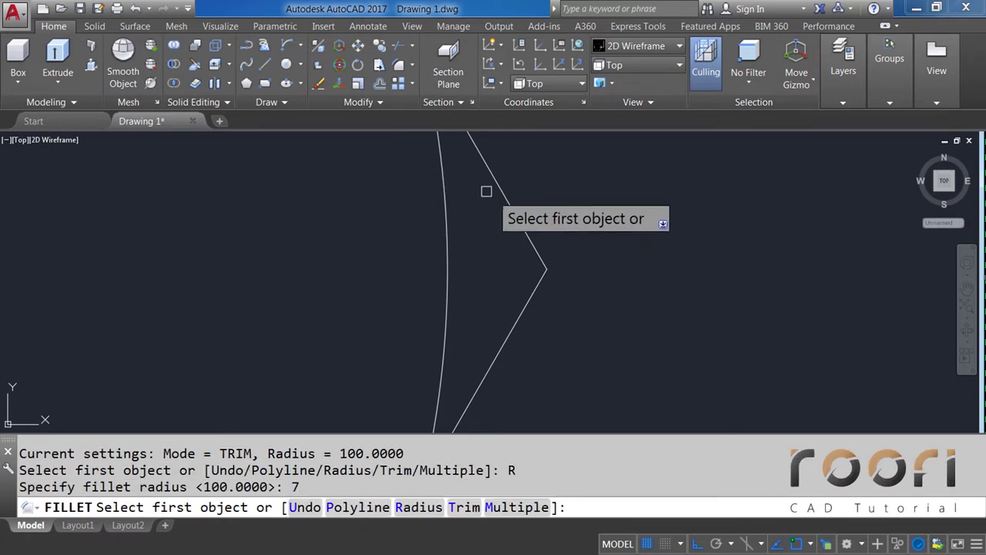
left_click(512, 214)
left_click(528, 293)
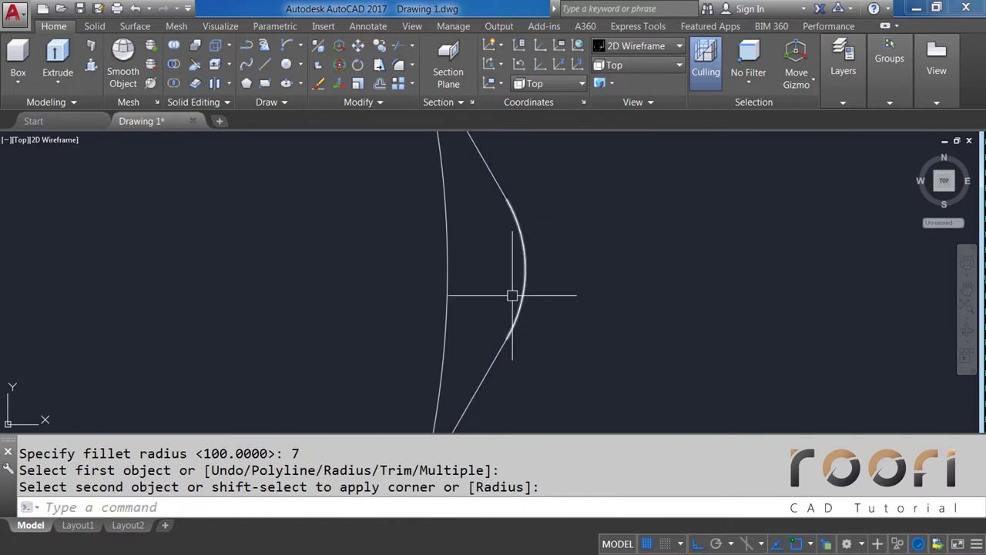
scroll(511, 293, "down", 2)
type("BPO")
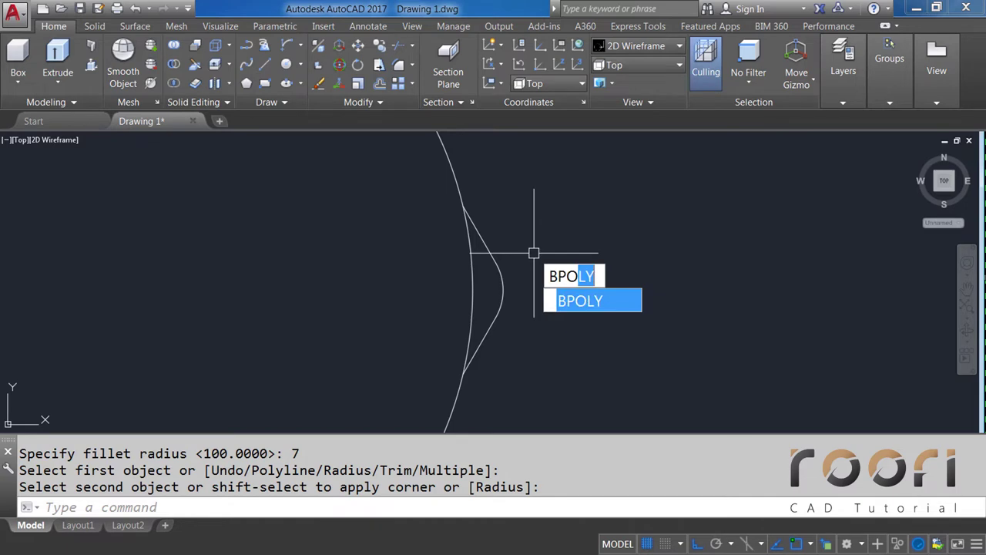
Step: Create a closed boundary polyline by picking the area inside the notch
key("Return")
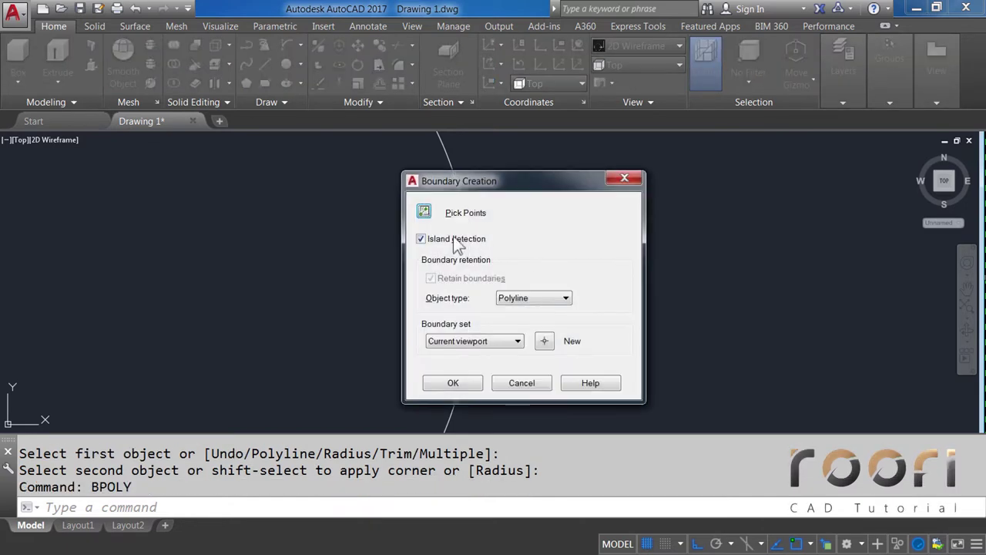
left_click(425, 212)
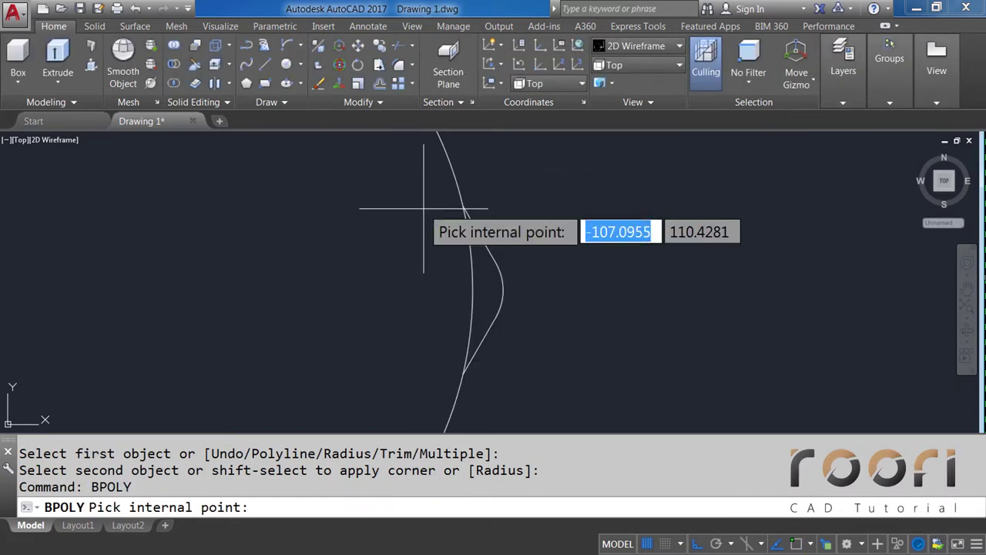
left_click(486, 290)
key("Return")
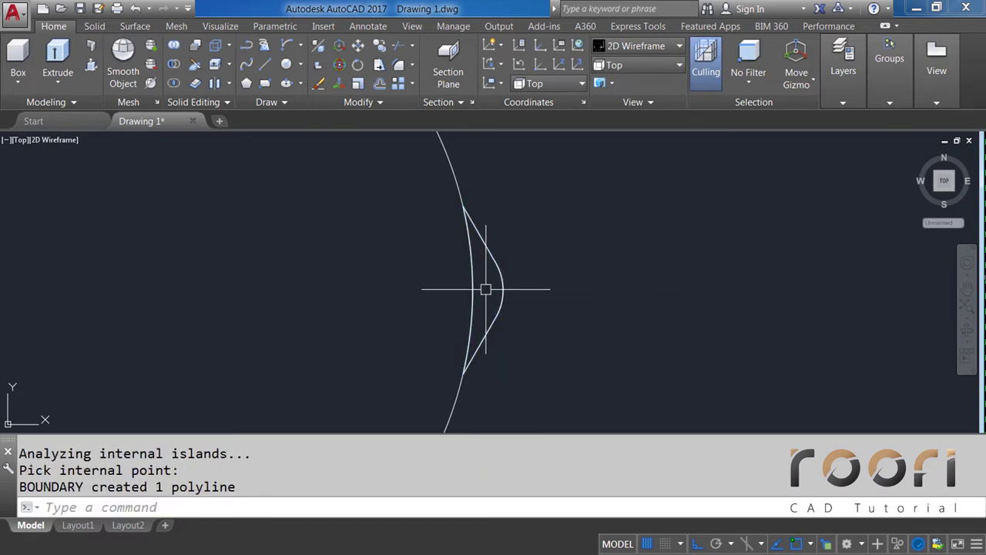
Step: Erase the short leftover segment and curved lines, then check the new notch polyline
left_click(434, 197)
left_click(546, 293)
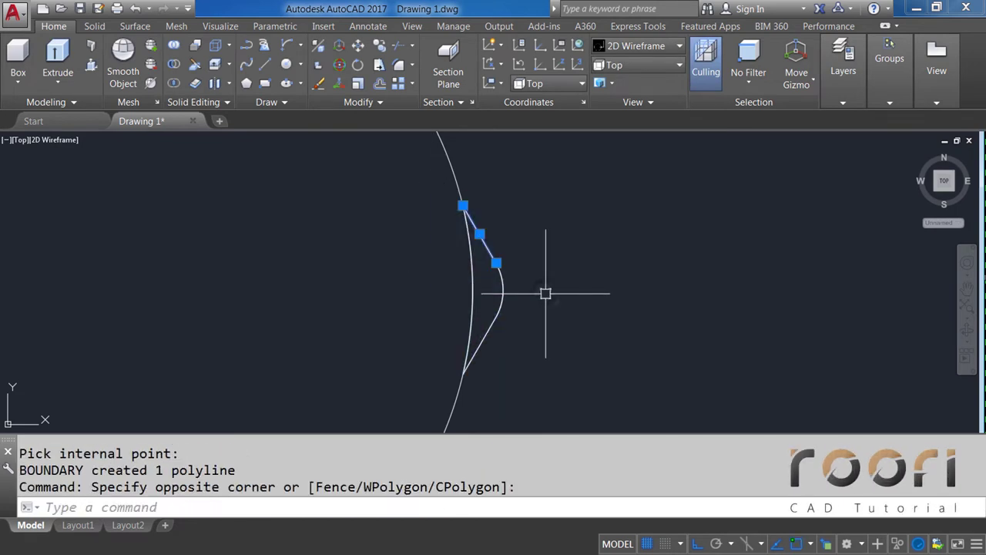
key("Delete")
left_click(426, 245)
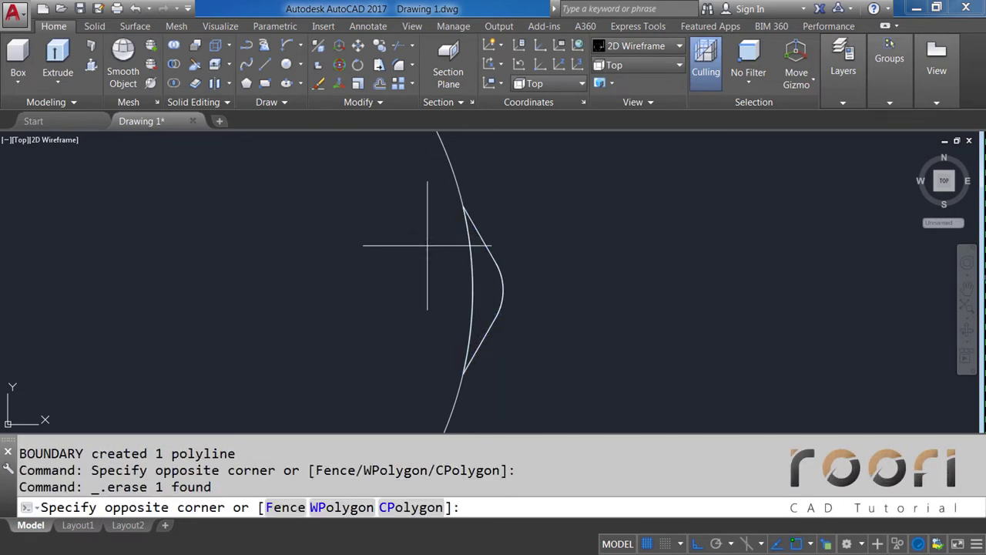
left_click(561, 382)
key("Delete")
left_click(493, 296)
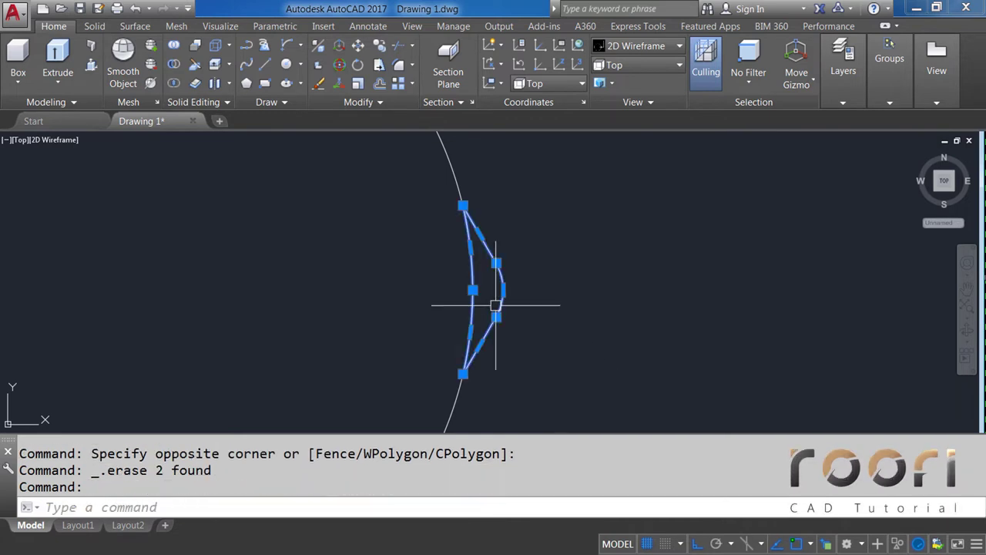
key("Escape")
Step: Zoom out and orbit the model to view the glass profile in 3D
scroll(517, 301, "down", 5)
scroll(514, 308, "down", 2)
scroll(513, 324, "down", 2)
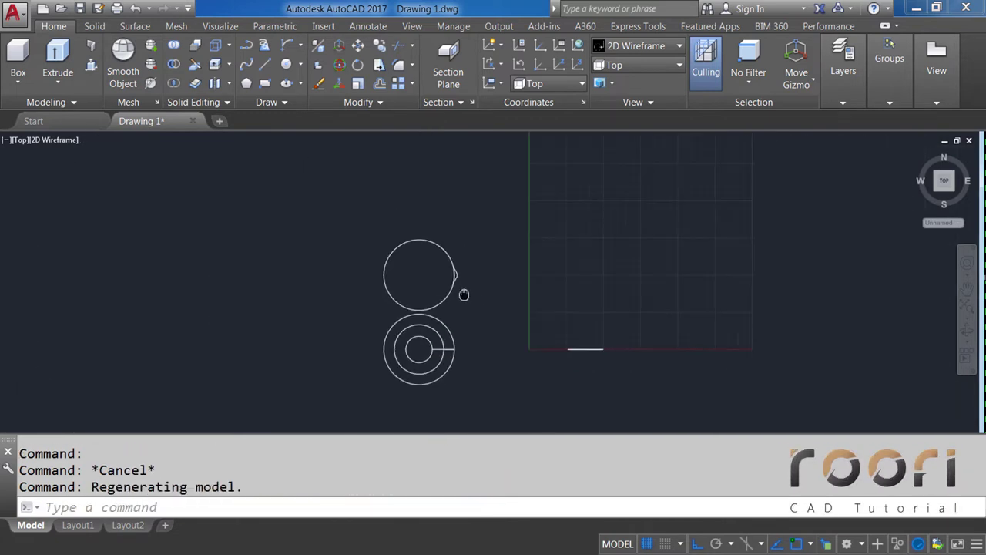
mouse_move(491, 328)
middle_mouse_down("shift")
mouse_move(486, 238)
mouse_move(446, 352)
mouse_move(429, 295)
middle_mouse_up("shift")
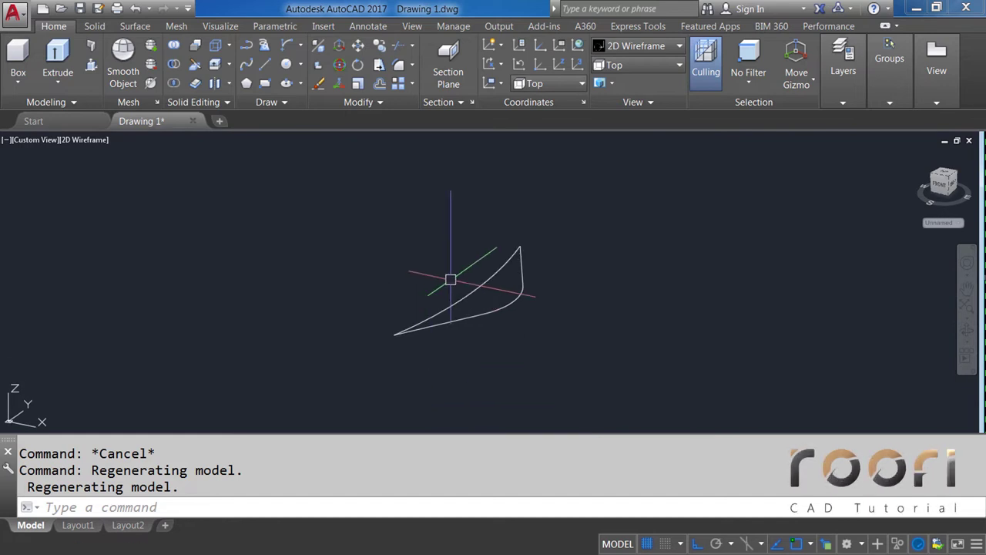
Step: Move the notch polyline with M onto the edge of the higher slice circle
type("M")
key("Return")
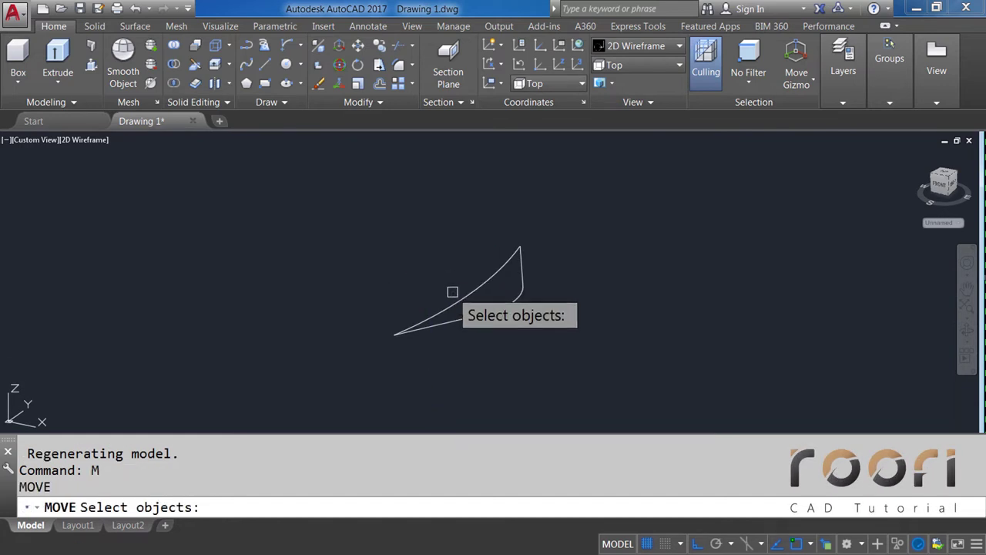
left_click(452, 309)
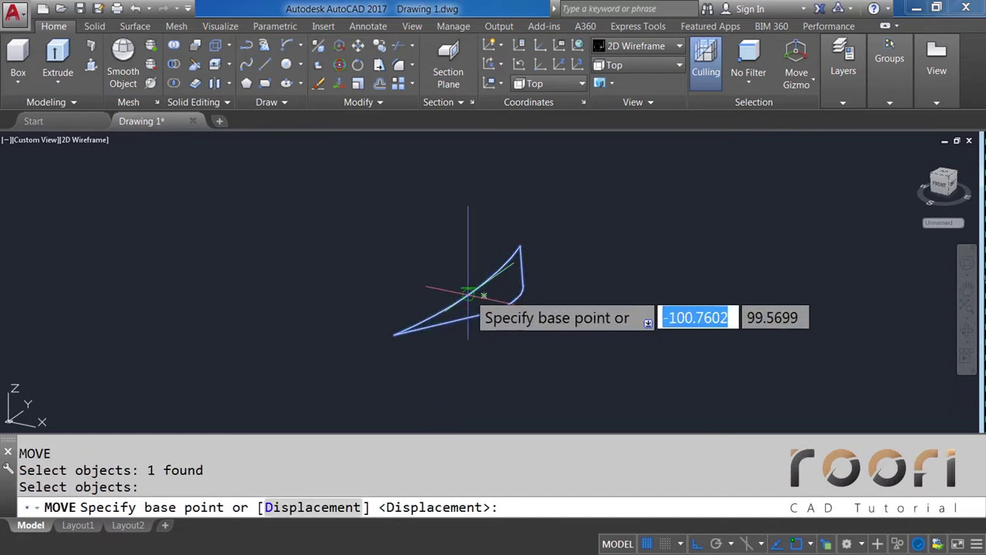
scroll(471, 293, "up", 3)
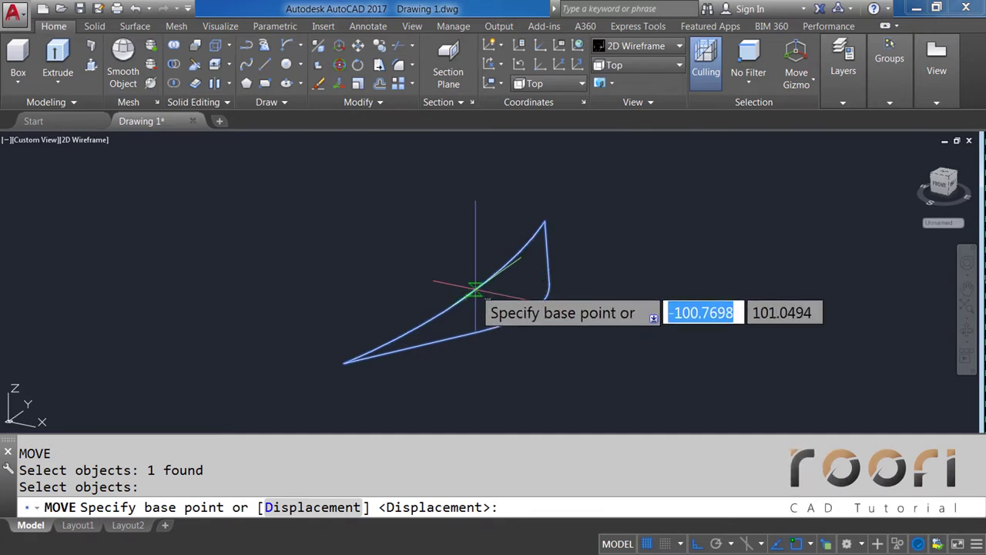
left_click(466, 297)
scroll(467, 293, "down", 5)
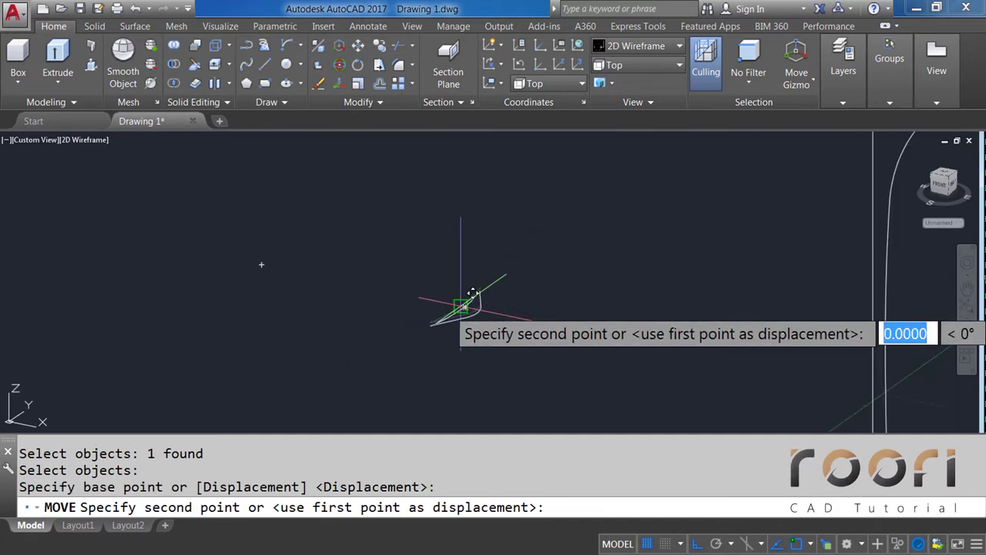
middle_click_drag(455, 277, 462, 220)
scroll(440, 324, "up", 2)
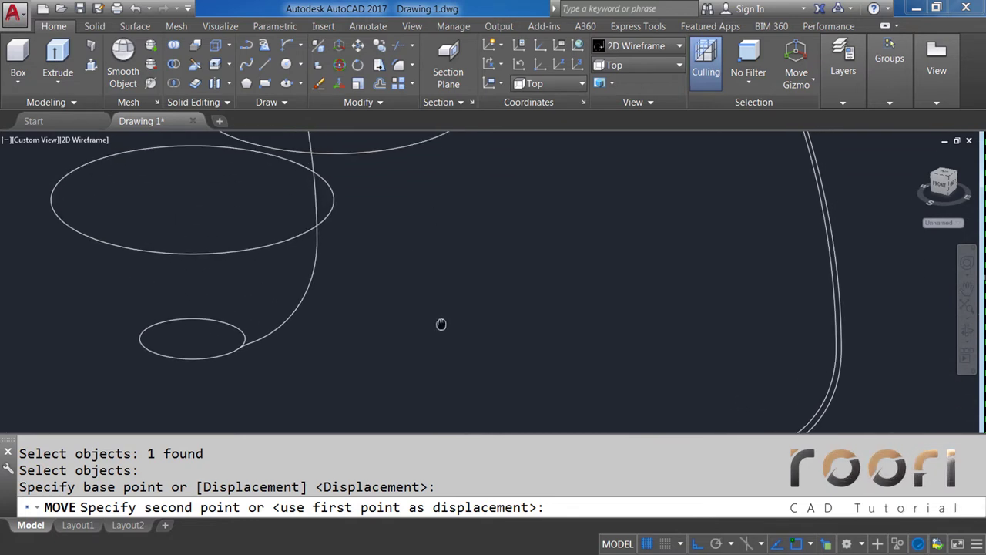
scroll(463, 175, "up", 2)
scroll(468, 219, "up", 3)
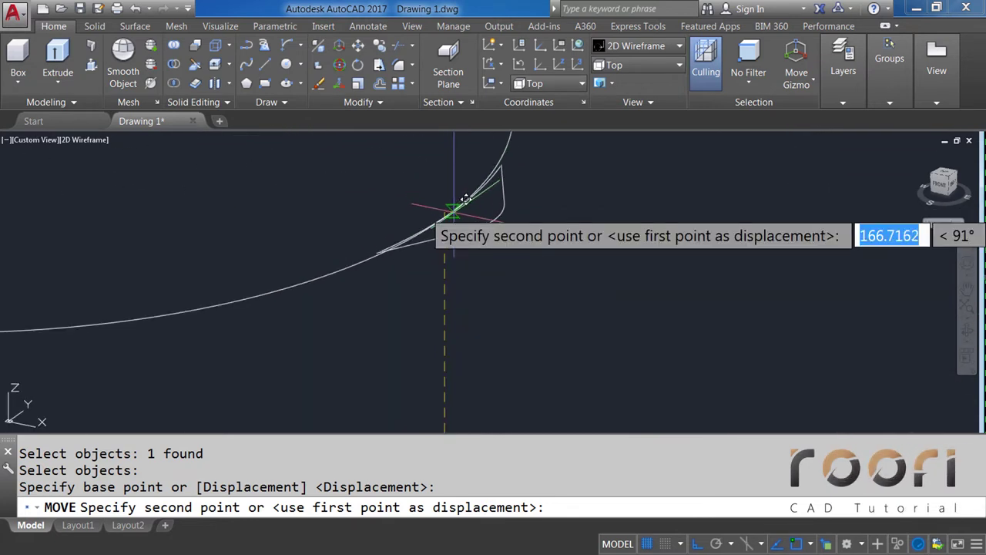
left_click(446, 217)
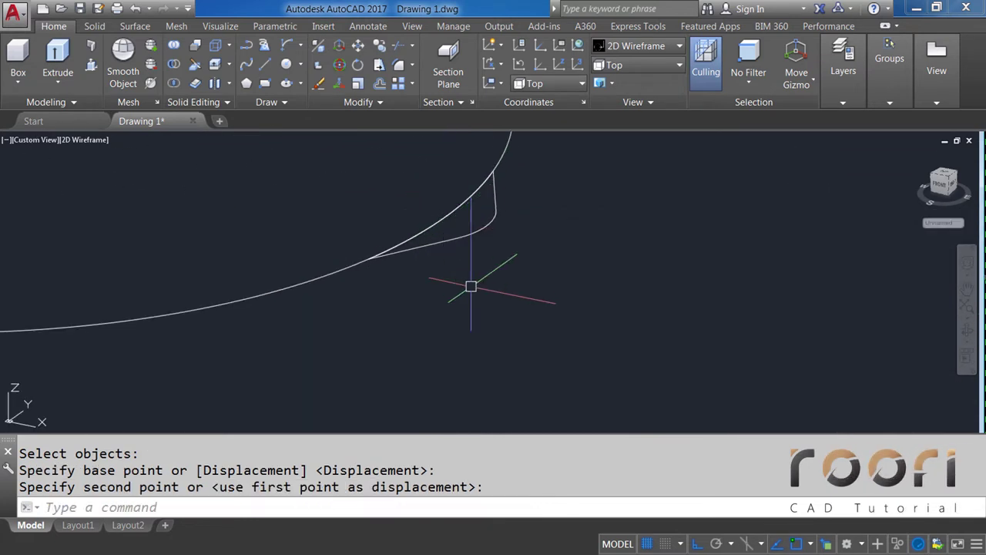
scroll(476, 268, "down", 3)
scroll(476, 269, "down", 2)
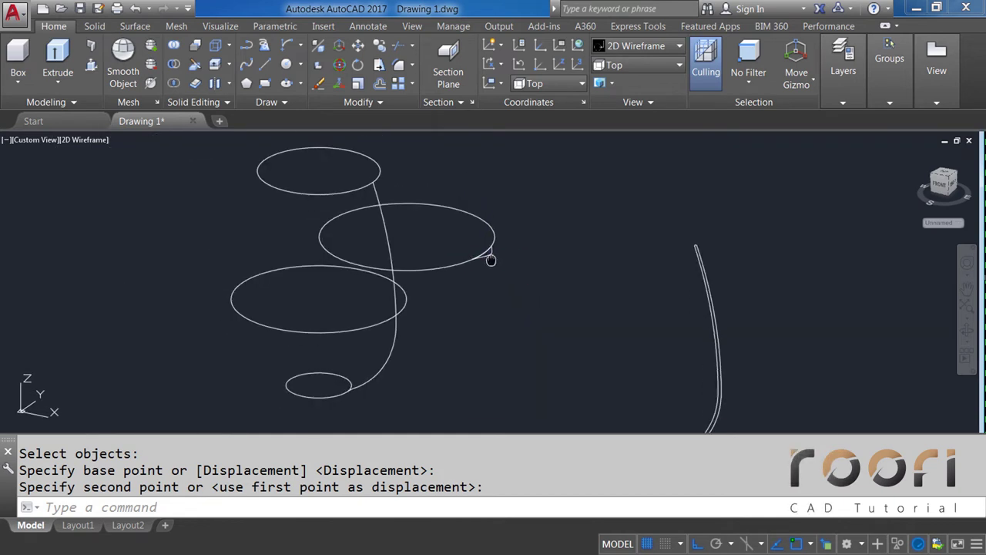
left_click(616, 68)
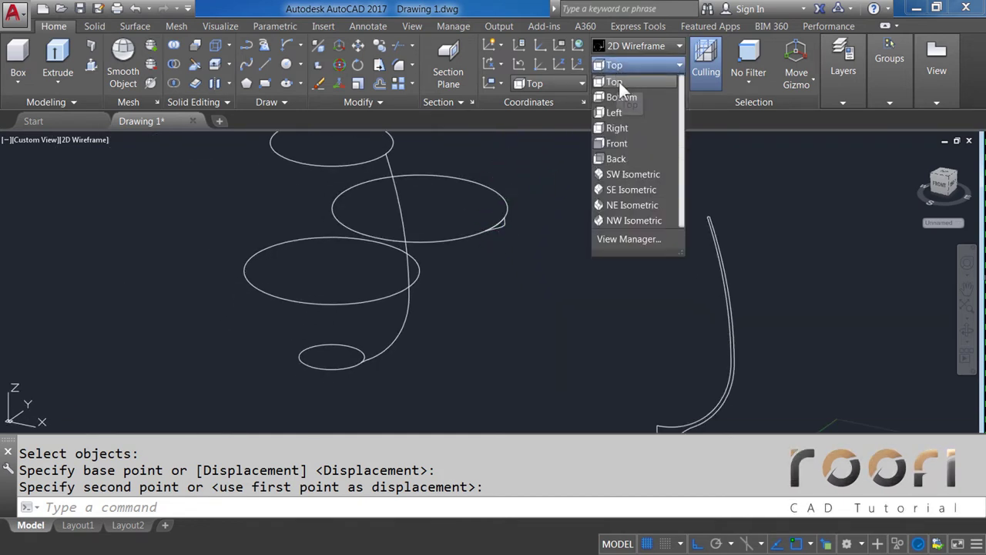
Step: Return to the top view and centre the notch on screen
left_click(615, 82)
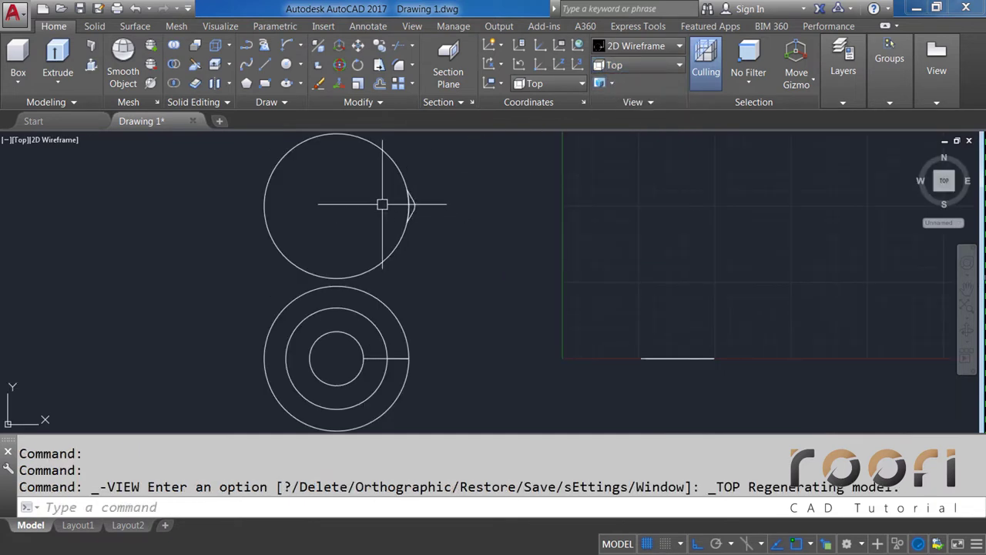
scroll(393, 202, "up", 2)
scroll(401, 211, "up", 5)
middle_click_drag(401, 211, 444, 280)
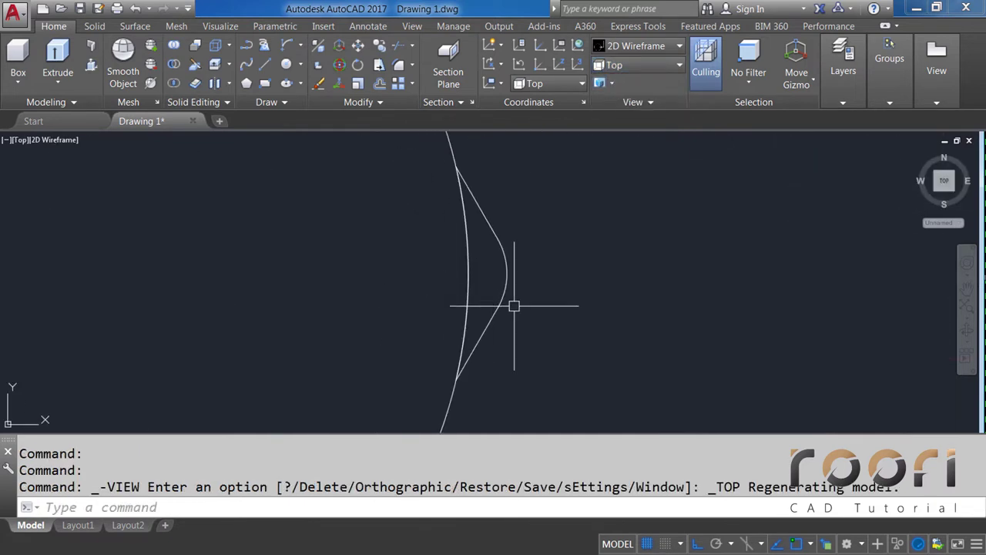
Step: Move the notch polyline 0.5 units so its back meets the upper circle's edge
type("M")
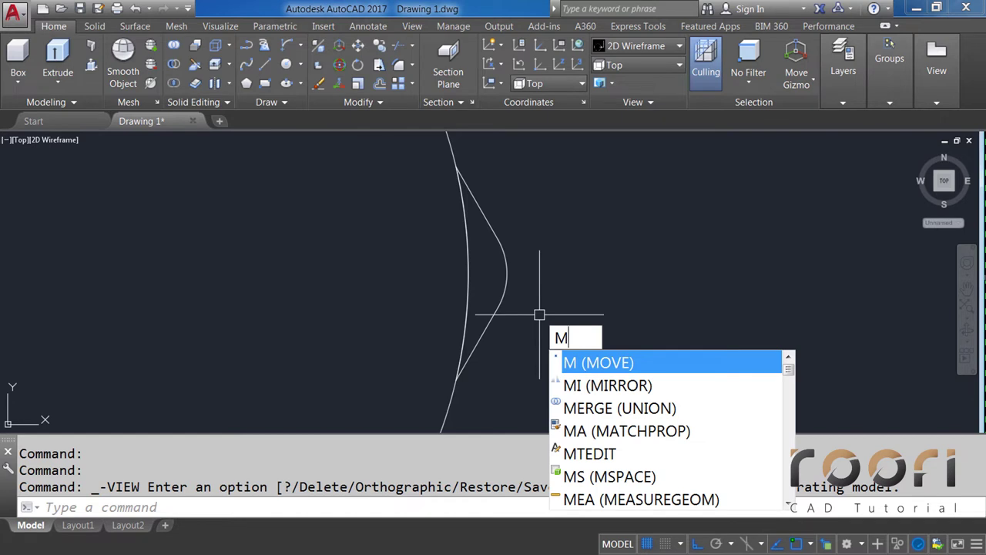
key("Return")
left_click(505, 291)
key("Return")
left_click(583, 325)
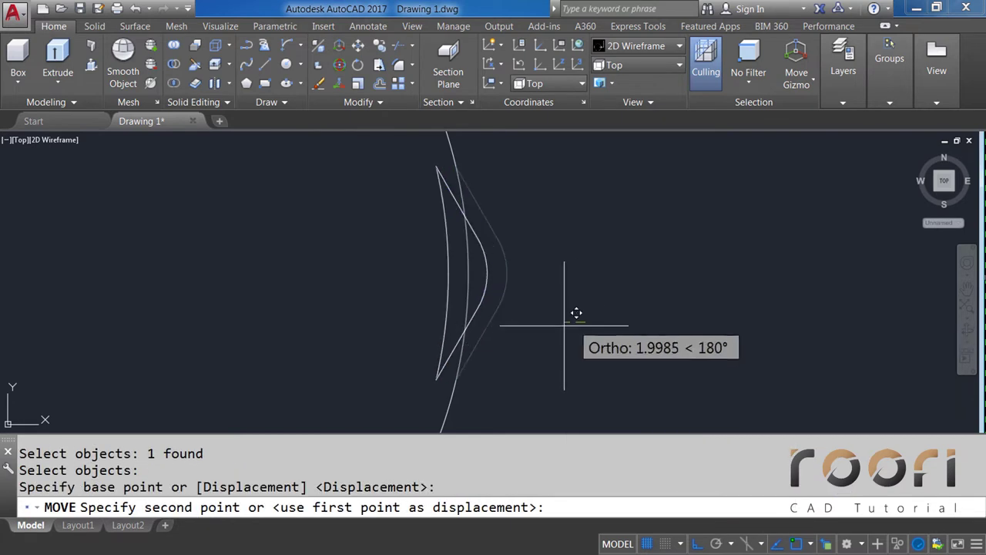
type("0.5")
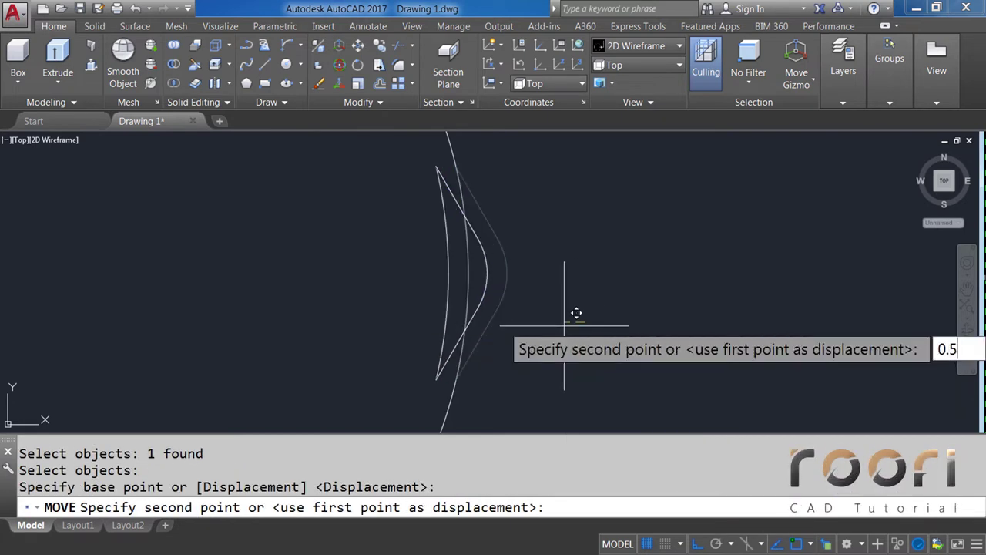
key("Return")
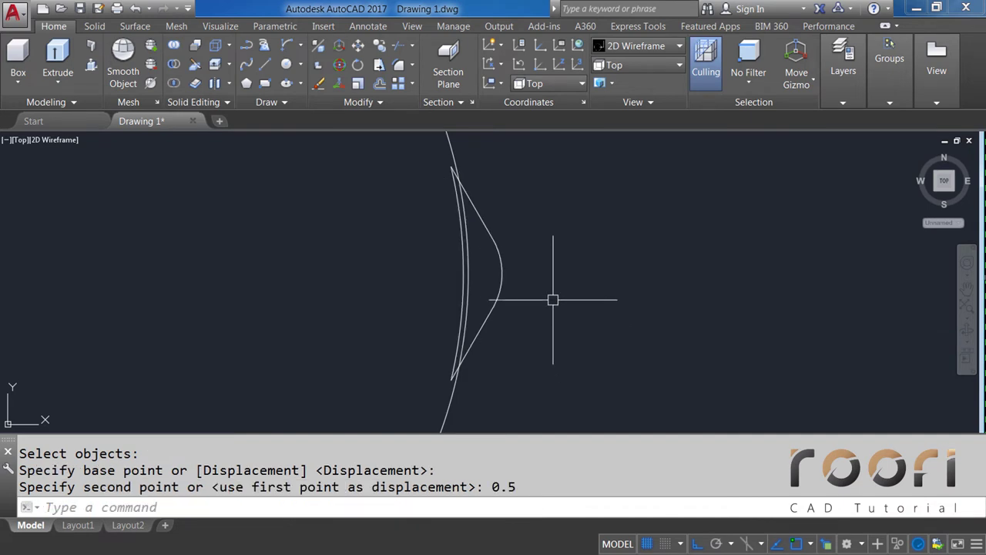
scroll(537, 273, "down", 2)
scroll(528, 267, "down", 2)
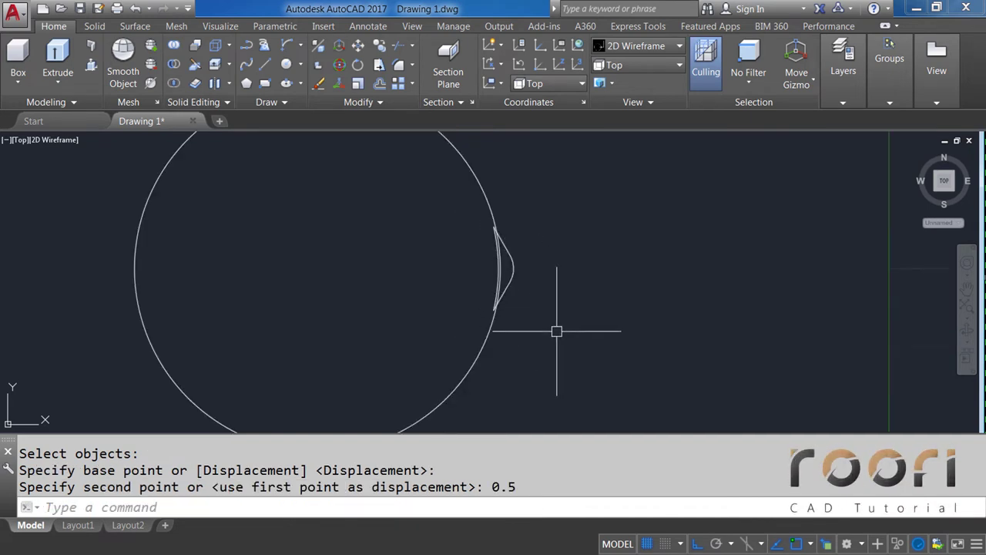
scroll(556, 331, "down", 3)
middle_click_drag(544, 330, 490, 243)
type("M")
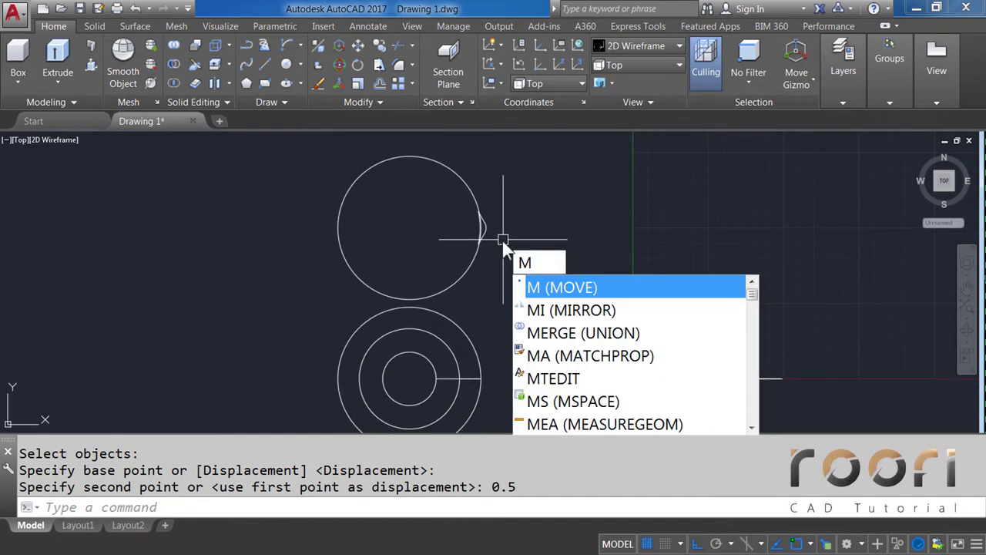
Step: Begin moving the pointed notch, then cancel the move
key("Return")
left_click(488, 221)
key("Return")
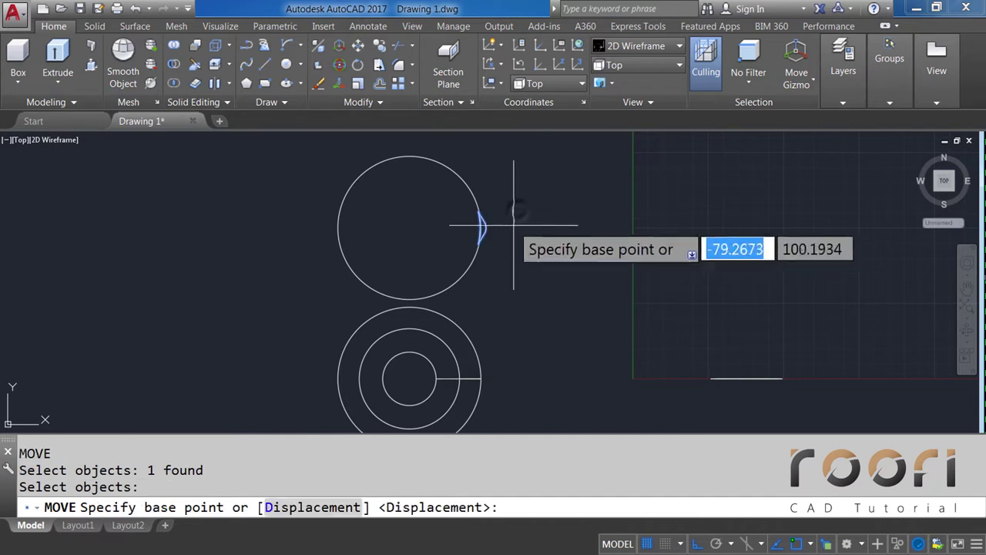
left_click(513, 217)
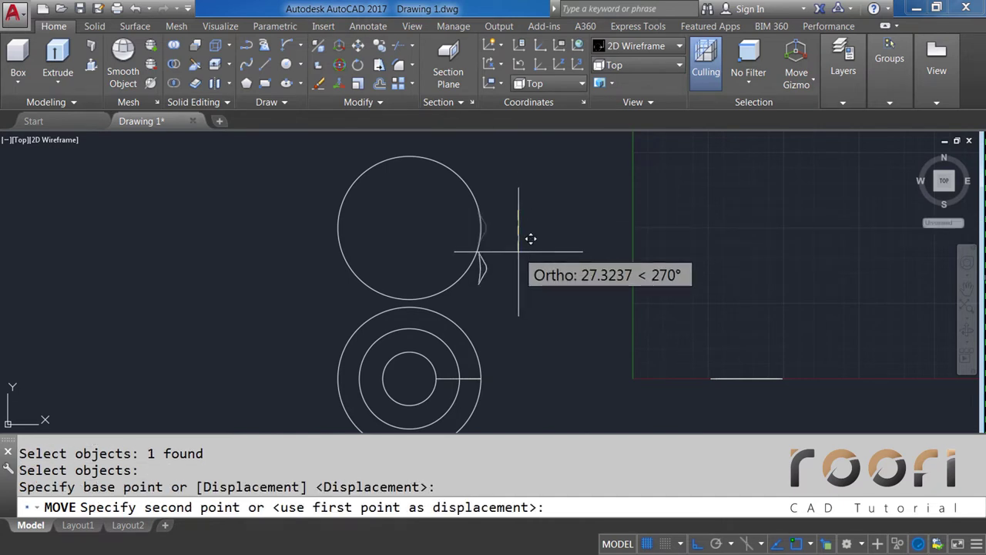
key("Escape")
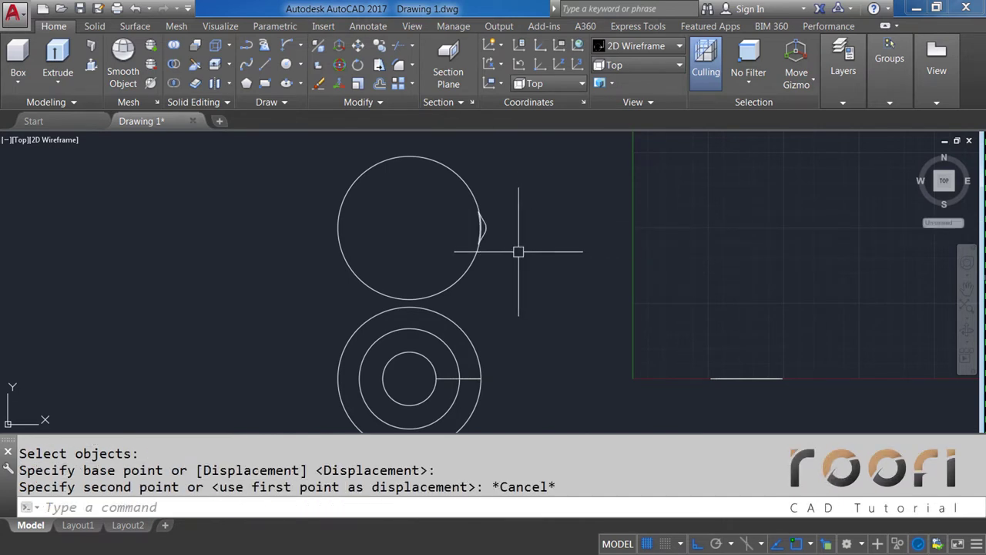
Step: Copy the pointed notch 100 units down onto the concentric circles' outer edge
type("CO")
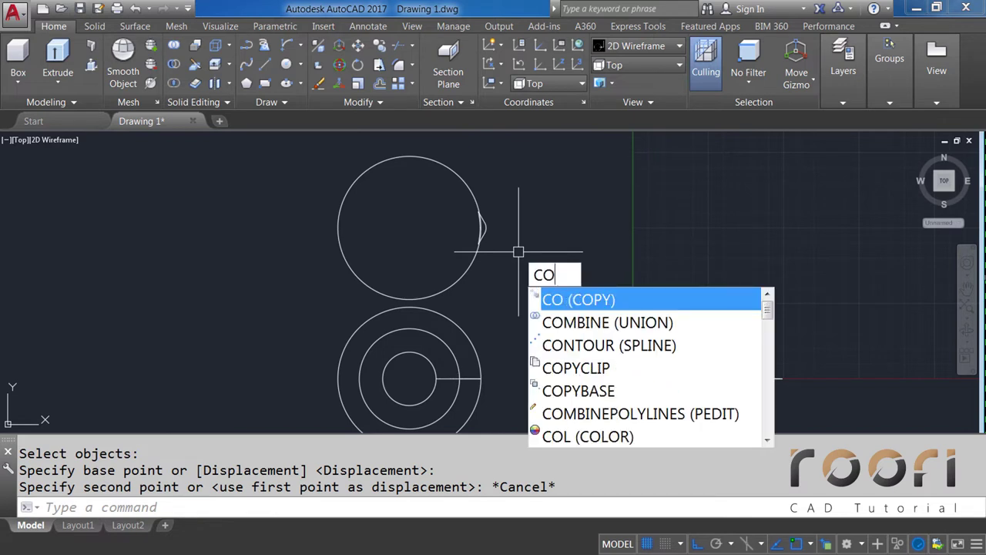
key("Return")
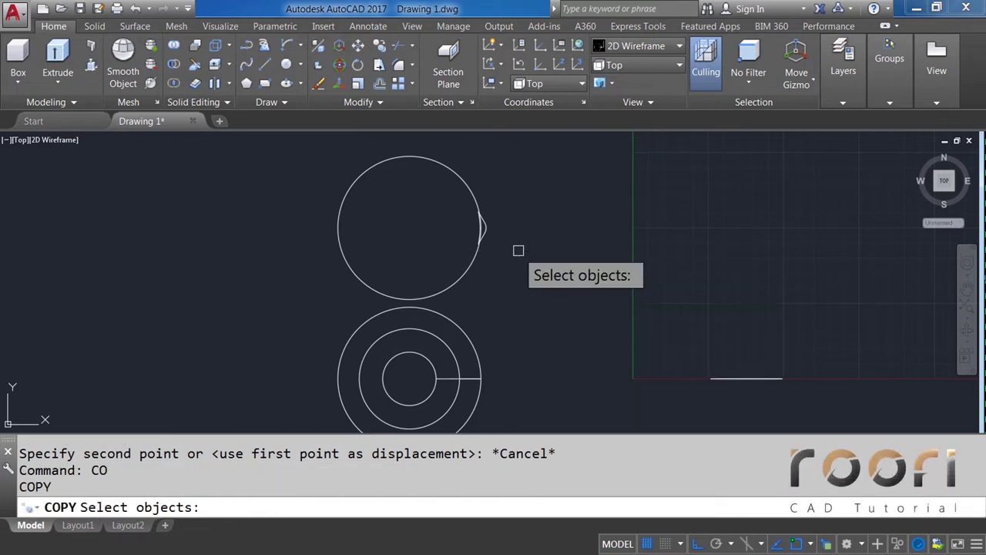
left_click(490, 224)
key("Return")
left_click(521, 226)
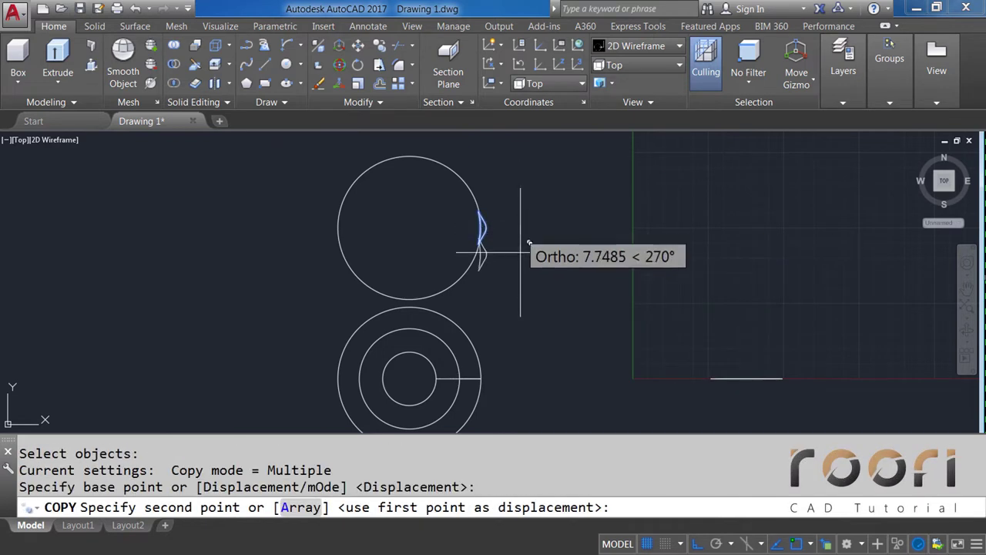
type("1")
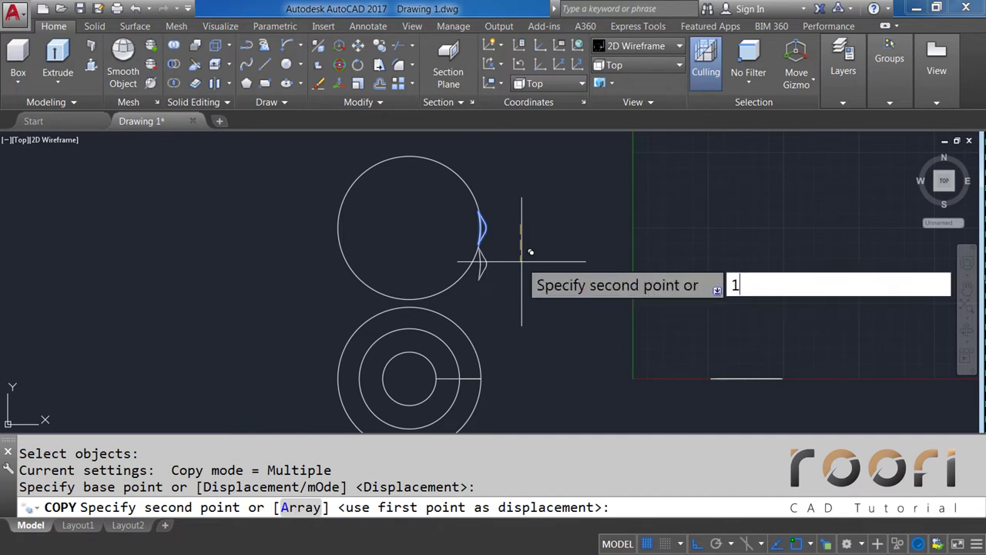
type("00")
key("Return")
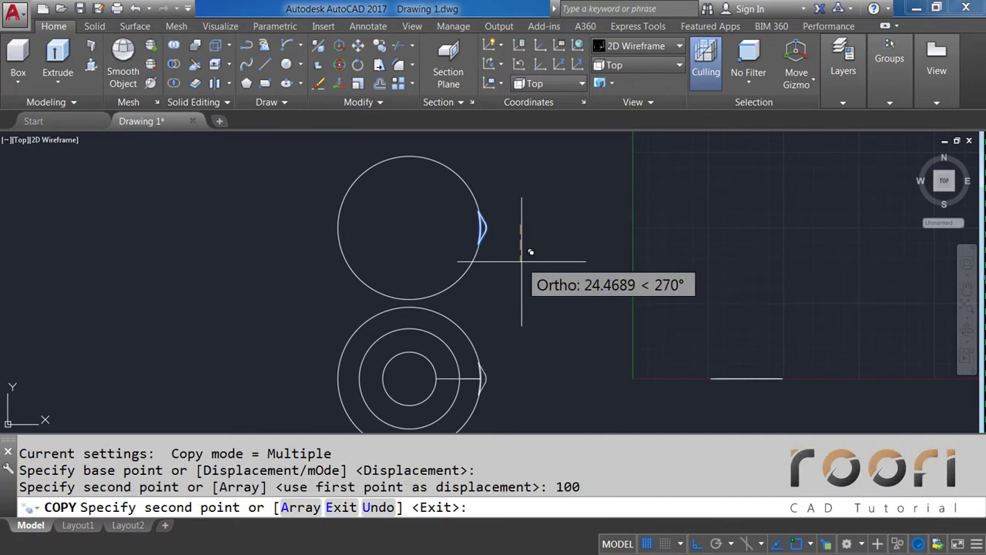
key("Return")
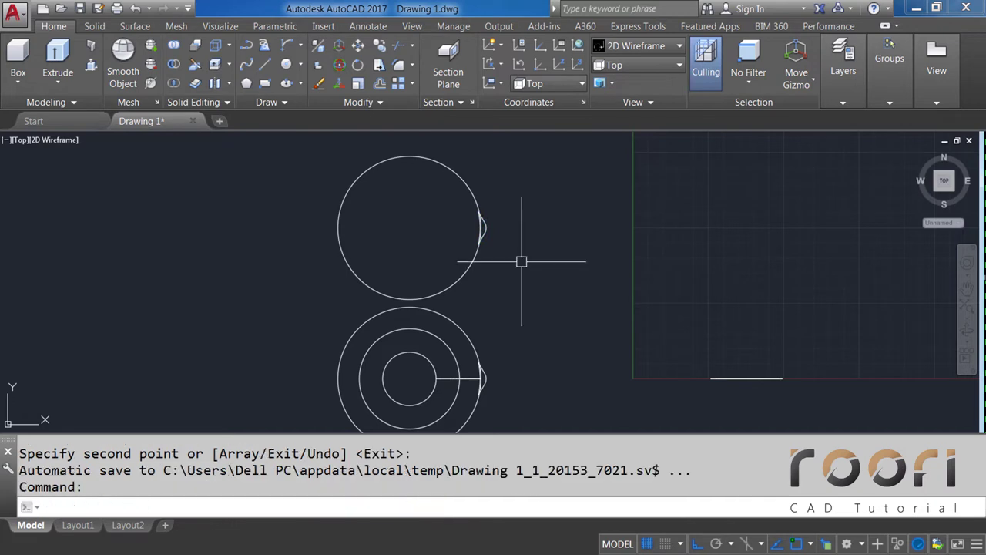
left_click(470, 268)
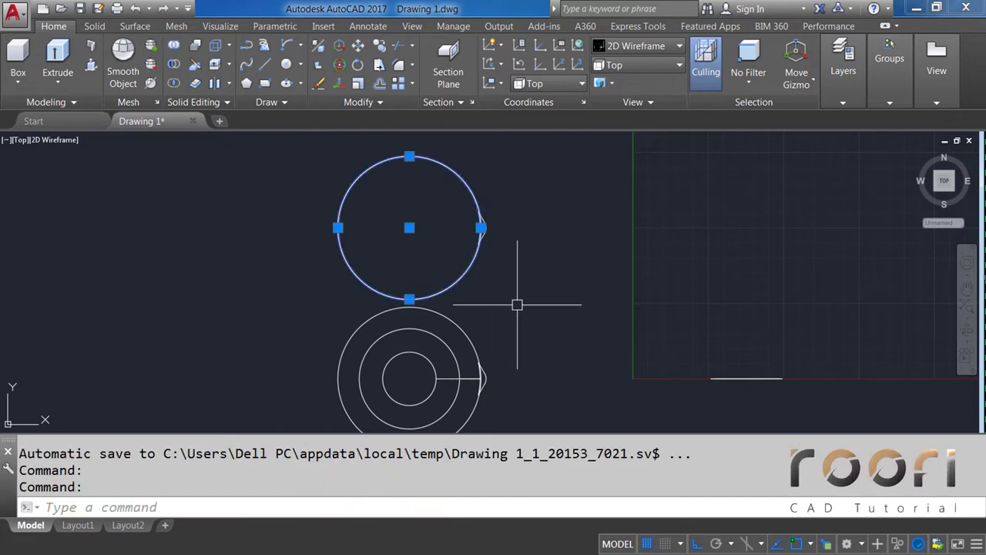
Step: Erase the upper circle, orbit to inspect, then return to the Top view
key("Delete")
scroll(485, 378, "up", 2)
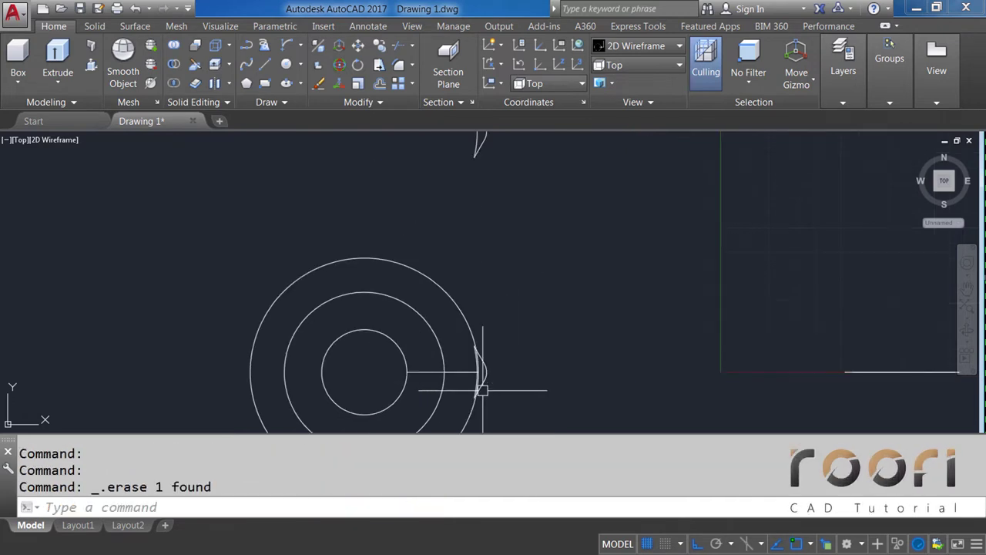
mouse_move(480, 391)
middle_mouse_down("shift")
mouse_move(467, 324)
mouse_move(475, 288)
middle_mouse_up("shift")
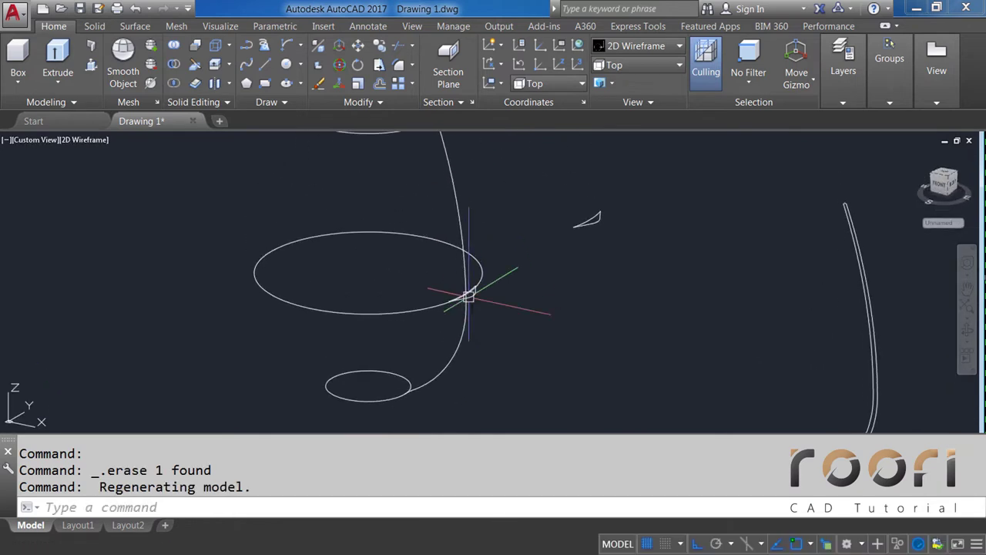
scroll(467, 295, "up", 3)
scroll(475, 320, "down", 5)
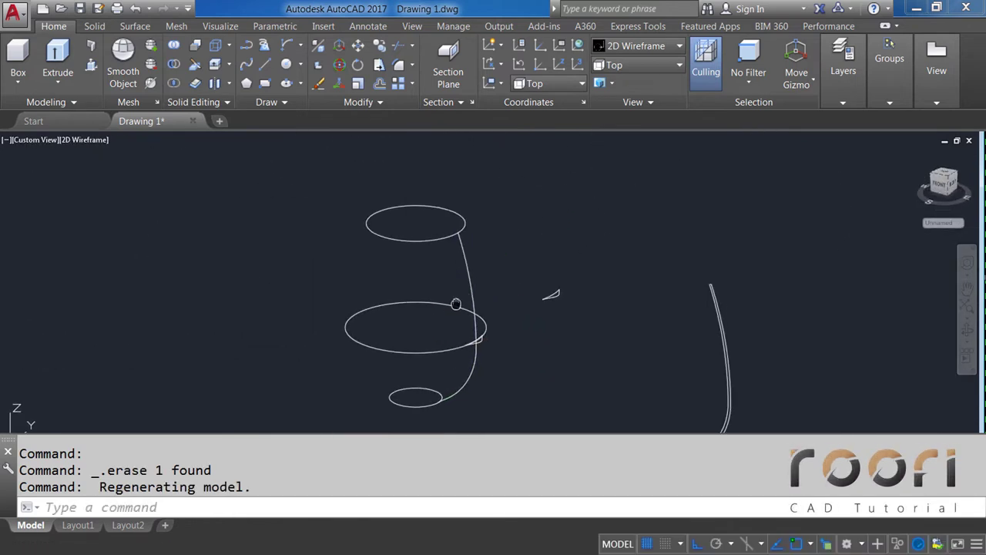
left_click(619, 66)
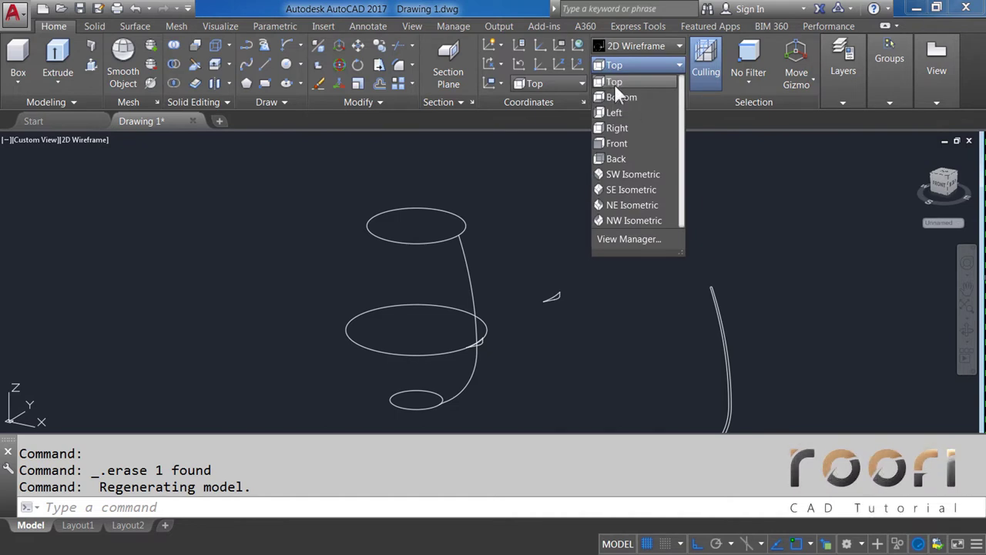
left_click(614, 84)
middle_click_drag(410, 271, 485, 309)
type("CO")
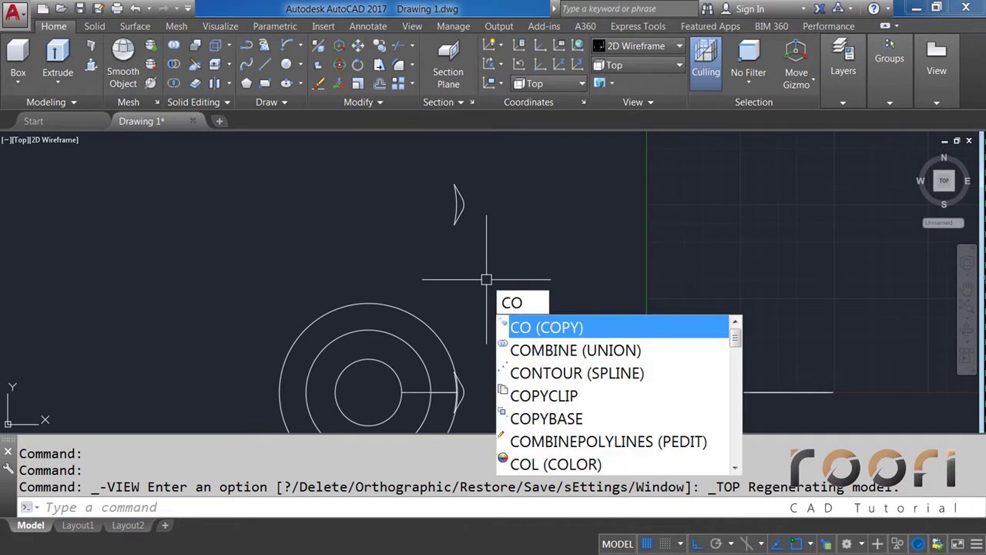
Step: Copy the middle concentric circle 100 units up
key("Return")
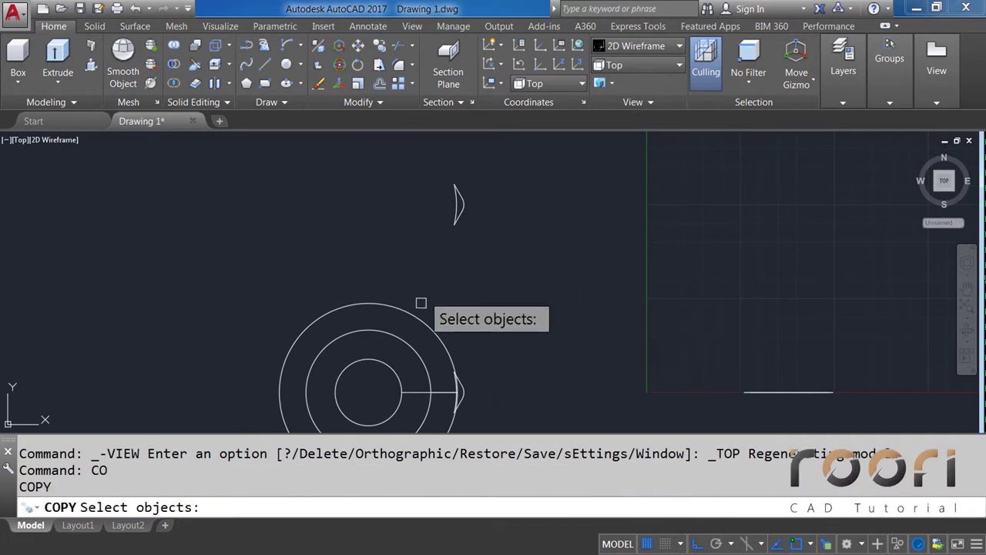
left_click(409, 342)
key("Return")
left_click(503, 374)
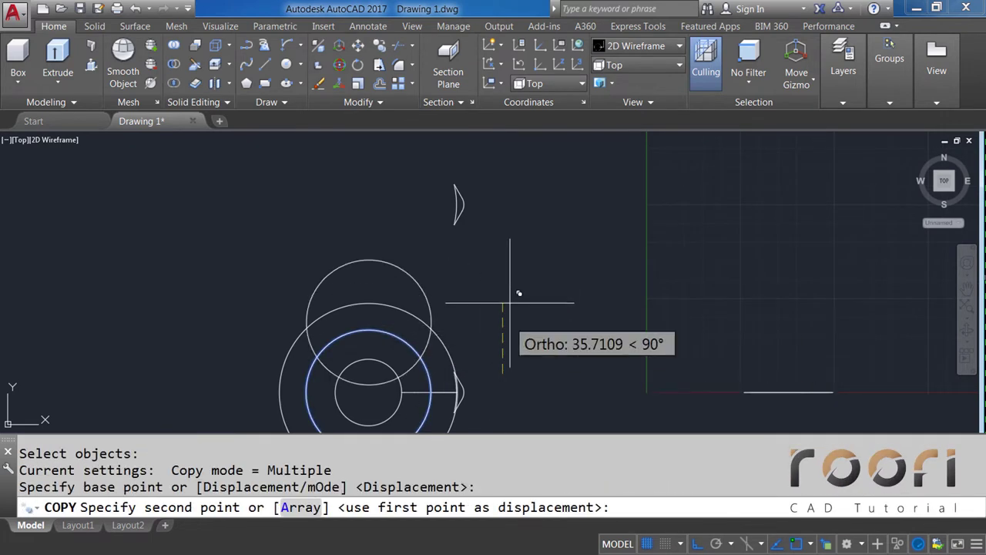
type("100")
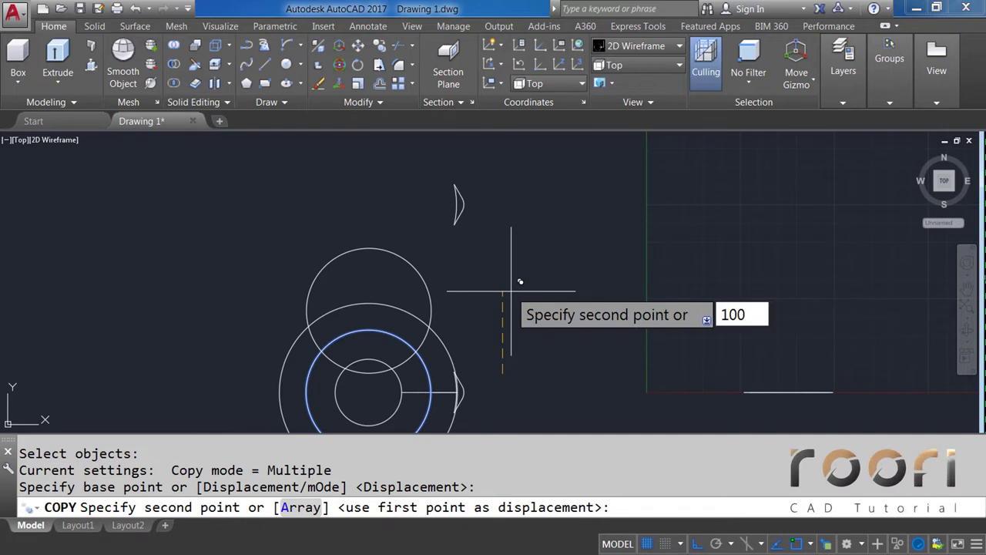
key("Return")
key("Return")
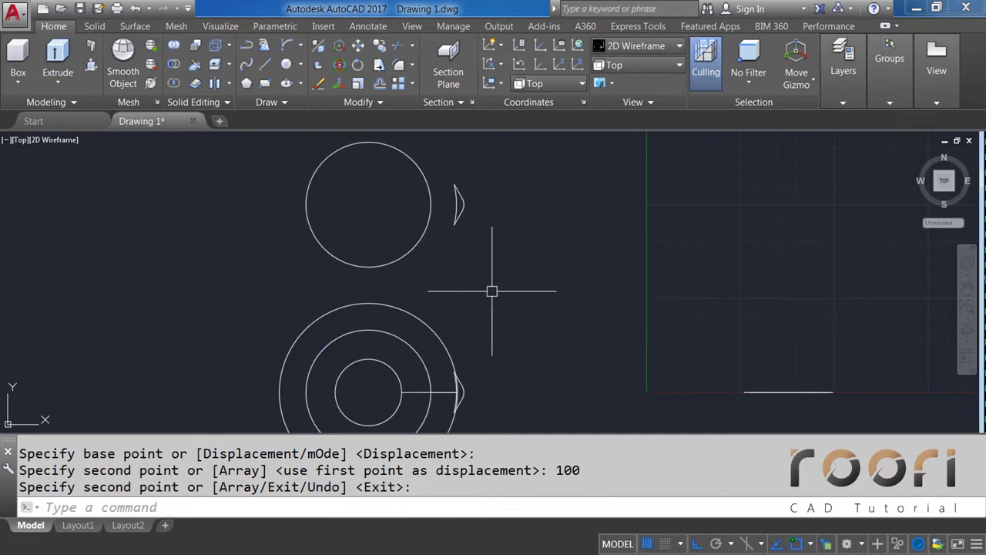
Step: Slide the upper pointed notch left until it touches the copied circle's edge
scroll(502, 308, "up", 2)
scroll(491, 286, "up", 3)
scroll(490, 287, "up", 2)
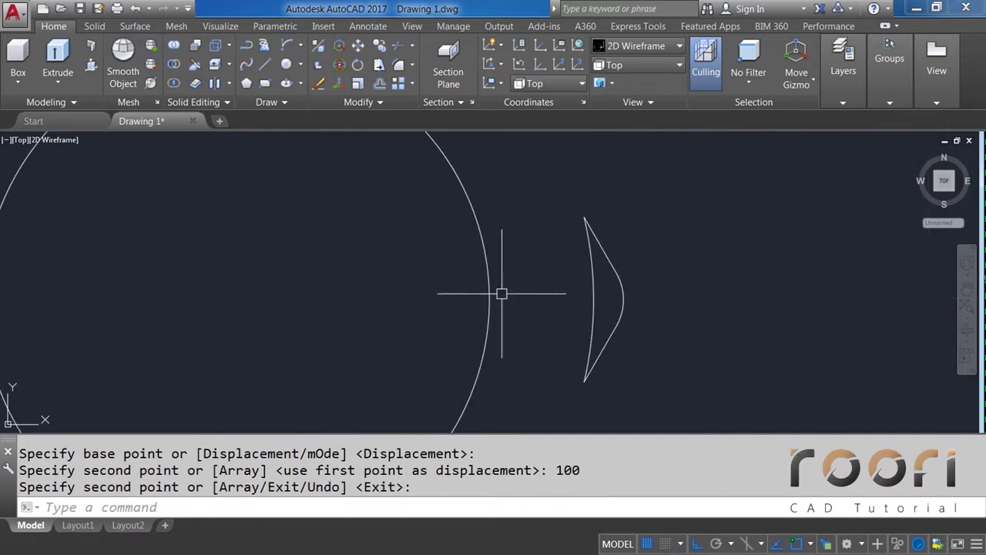
scroll(502, 290, "up", 1)
type("M")
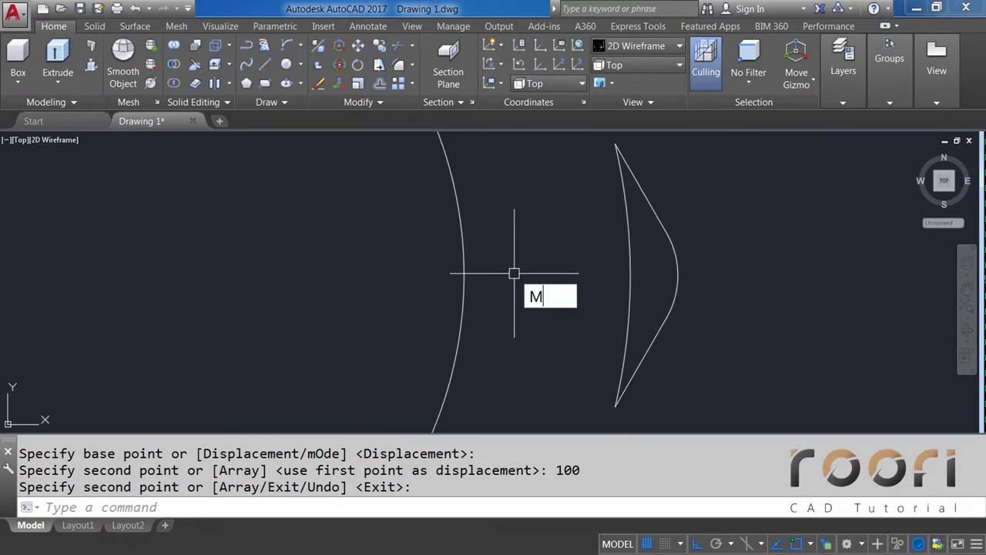
key("Return")
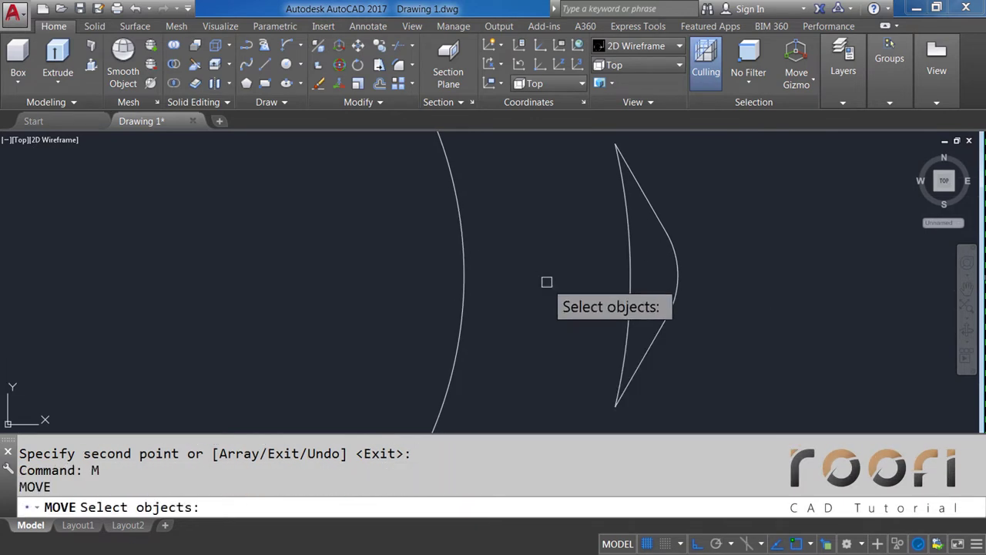
left_click(626, 322)
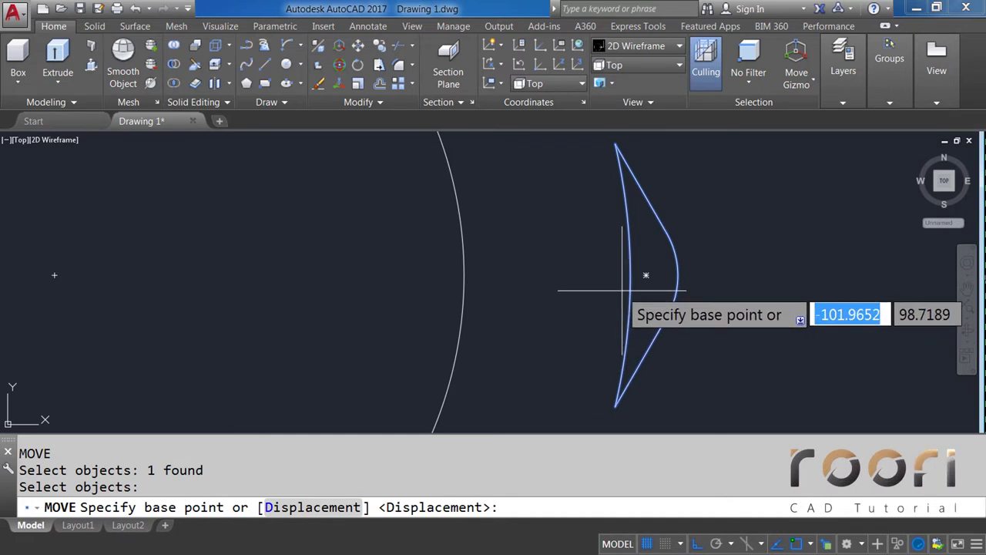
left_click(634, 275)
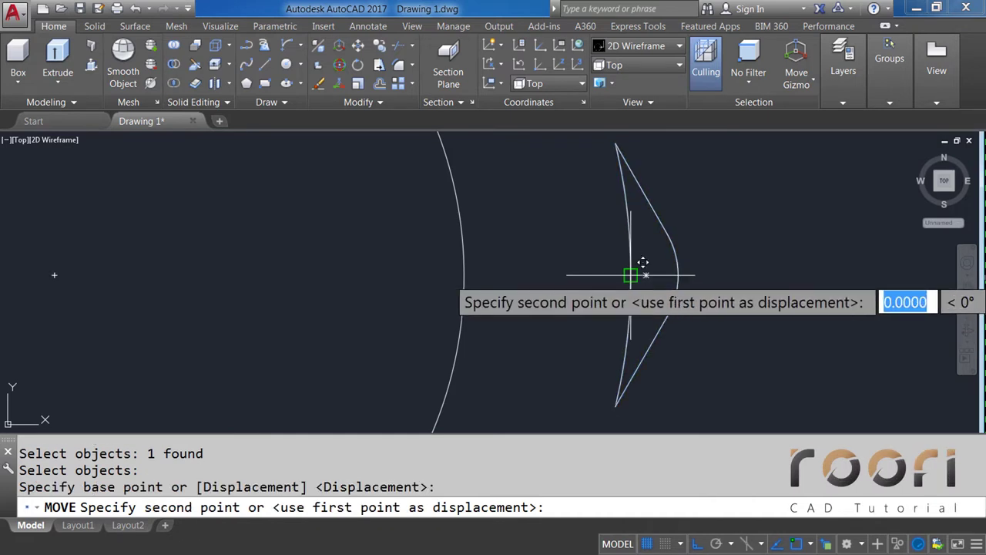
left_click(464, 275)
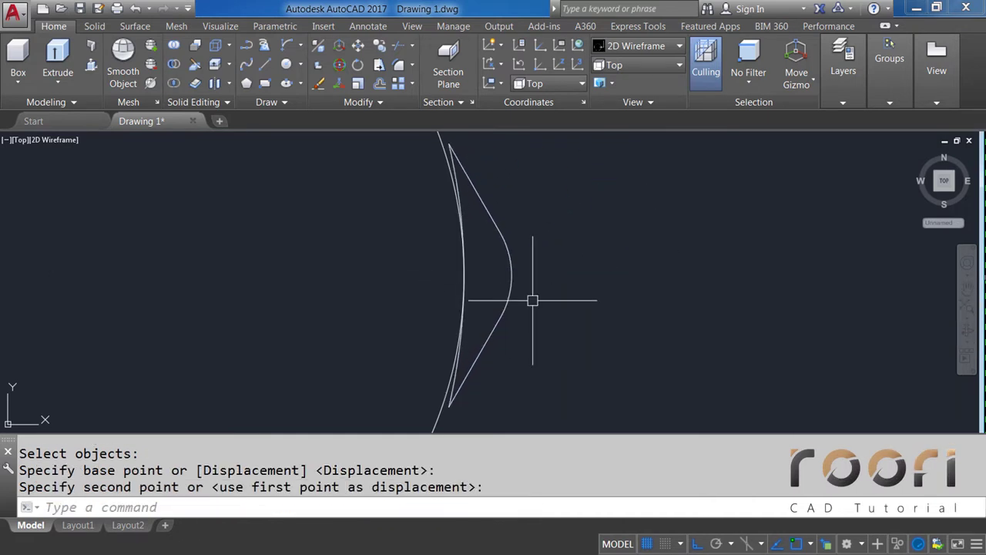
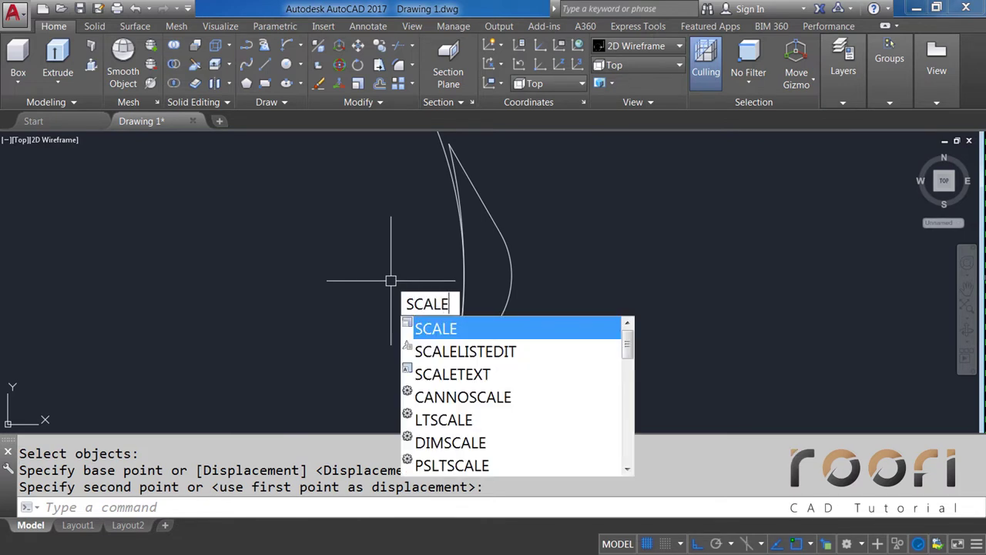
Step: Scale the leaf-shaped curve down by a factor of 0.3
key("Return")
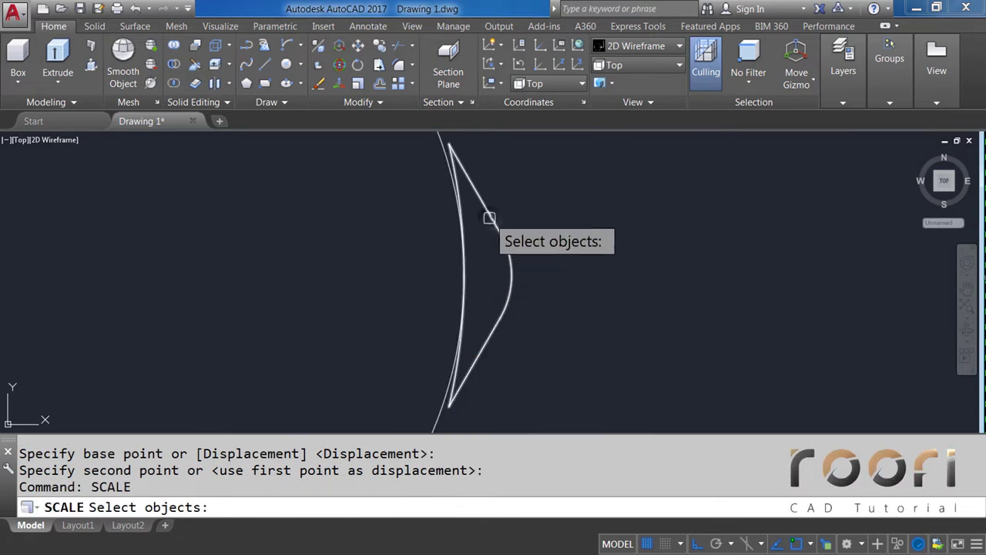
left_click(489, 218)
key("Return")
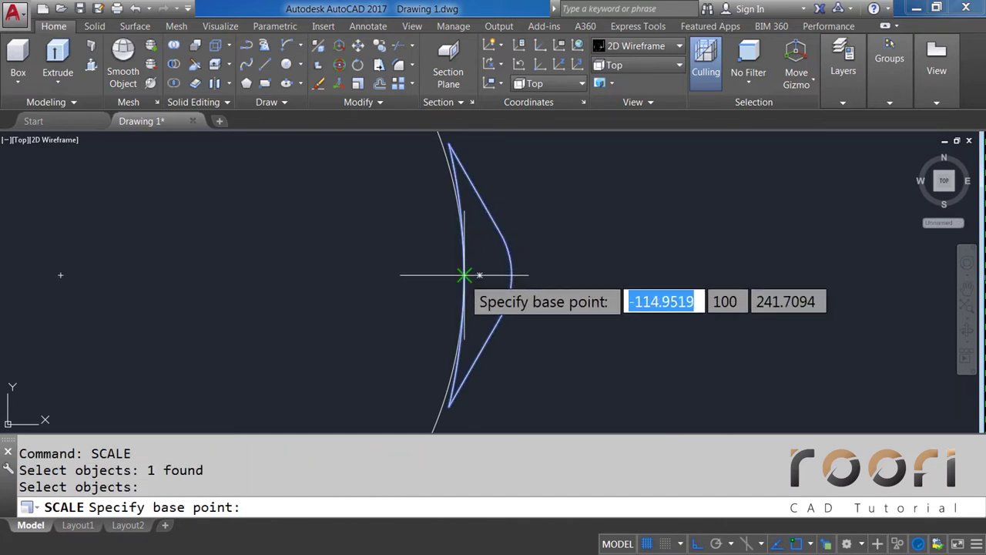
left_click(464, 275)
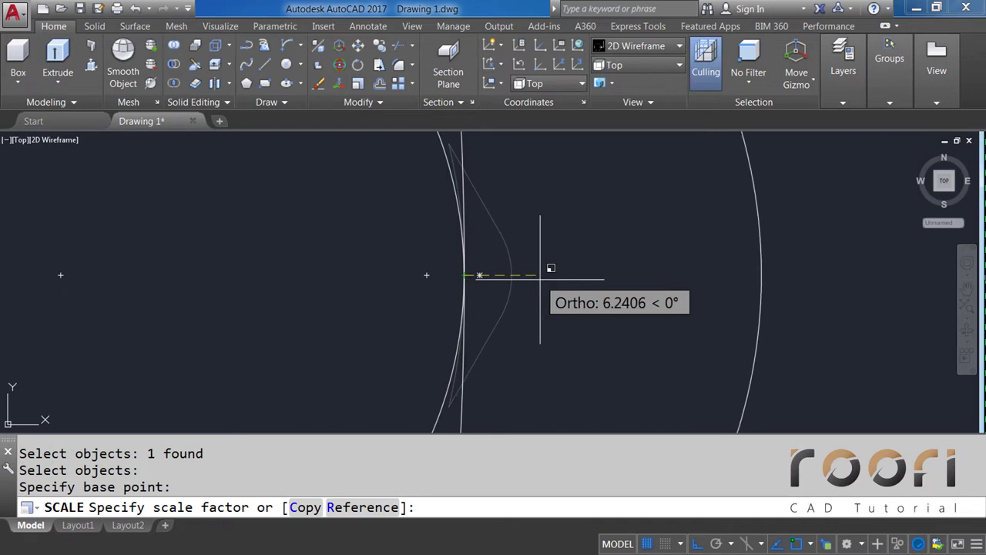
type("0.3")
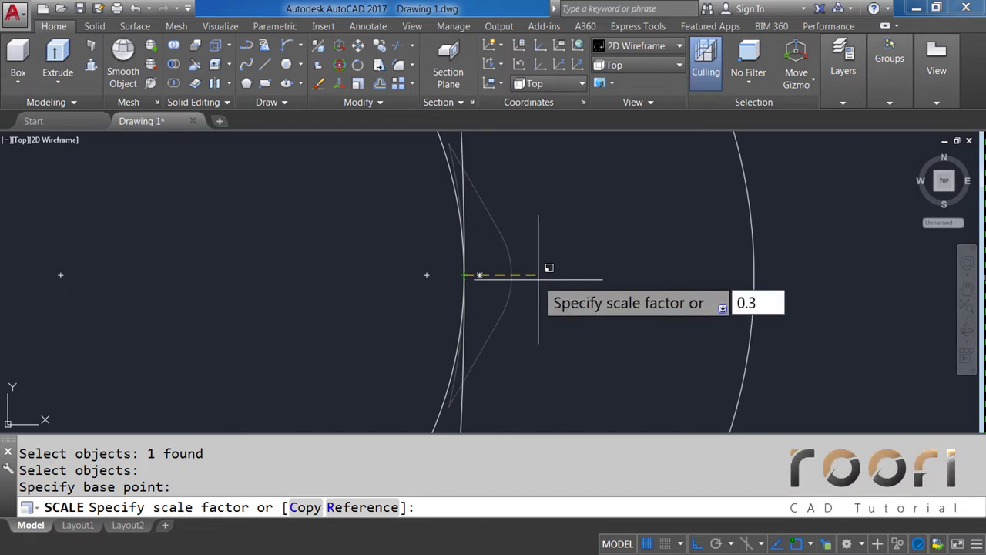
key("Return")
type("M")
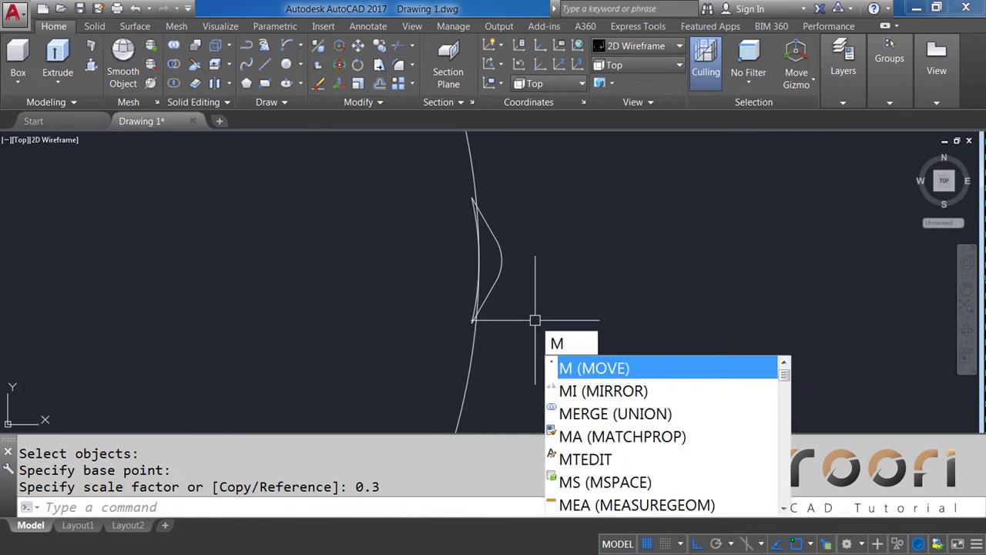
Step: Move the shrunken curve 1.2 units left against the arc
key("Return")
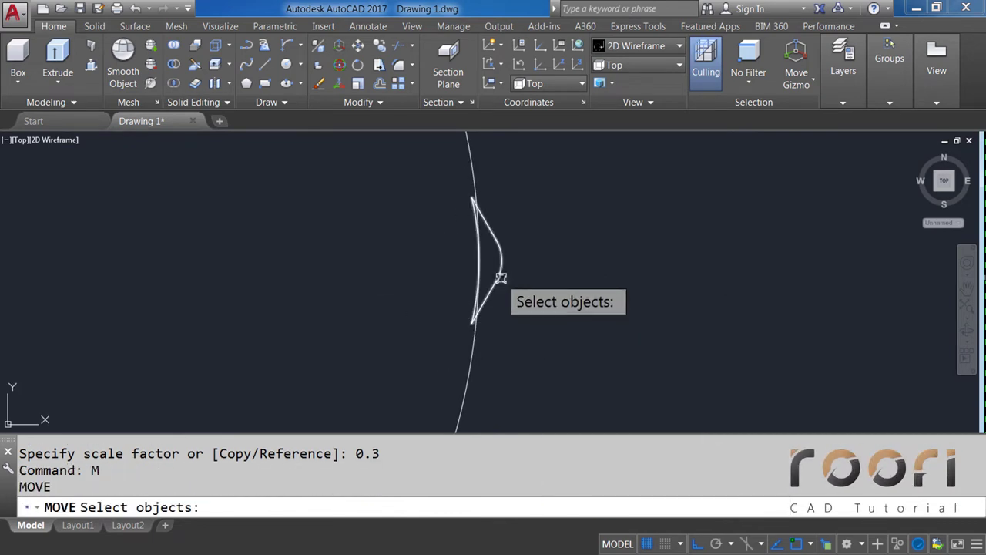
left_click(499, 276)
key("Return")
left_click(621, 304)
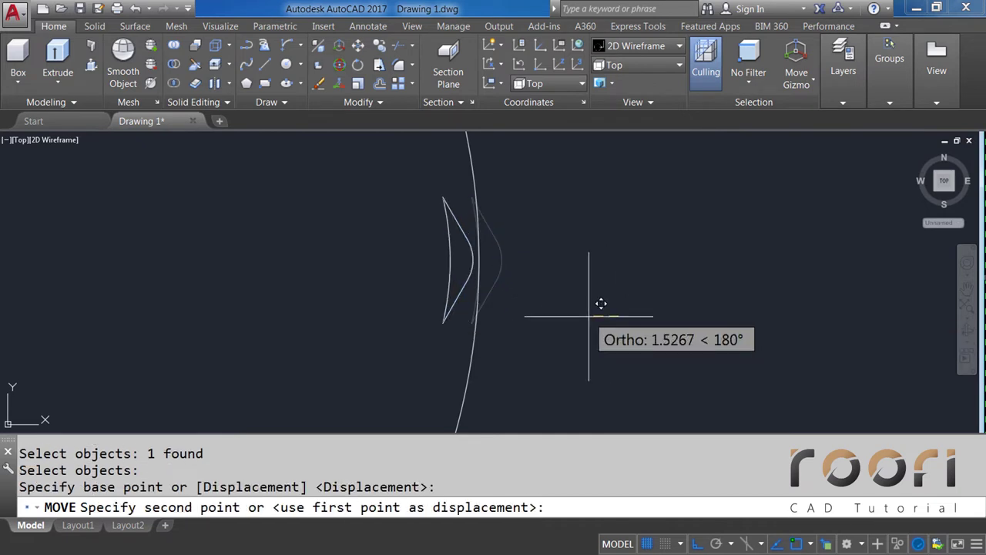
type("1.2")
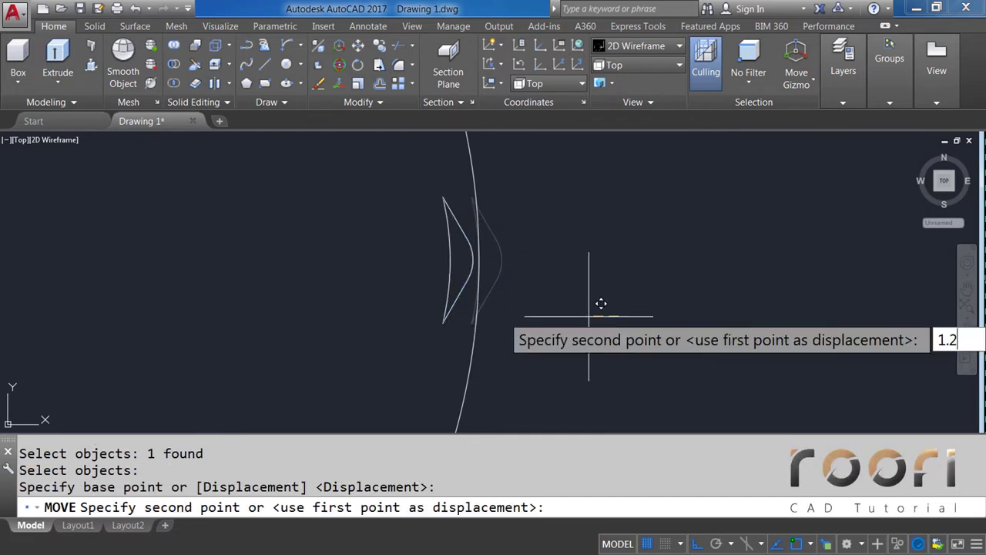
key("Return")
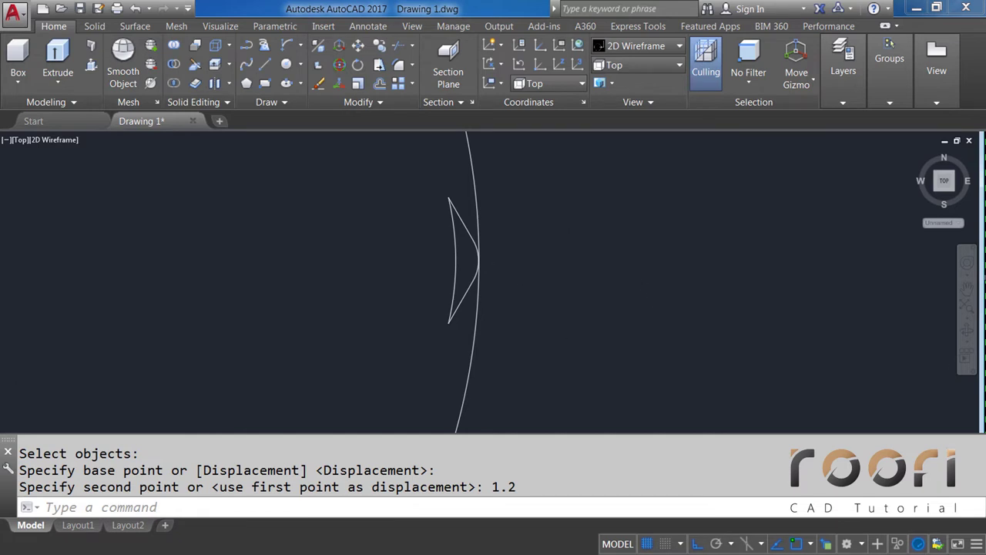
scroll(557, 259, "down", 5)
scroll(568, 308, "down", 2)
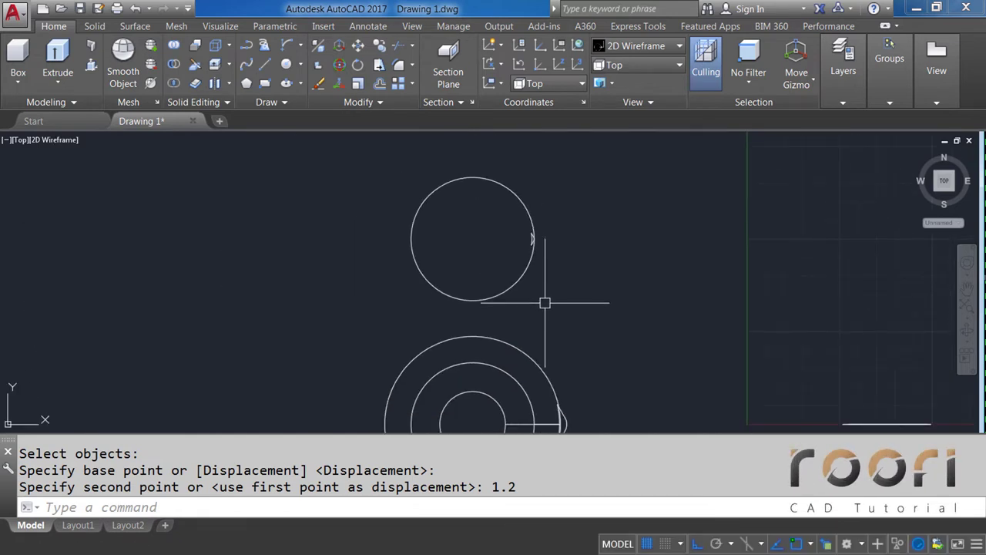
Step: Copy the upper circle 100 units straight down
middle_click_drag(567, 272, 548, 258)
type("CO")
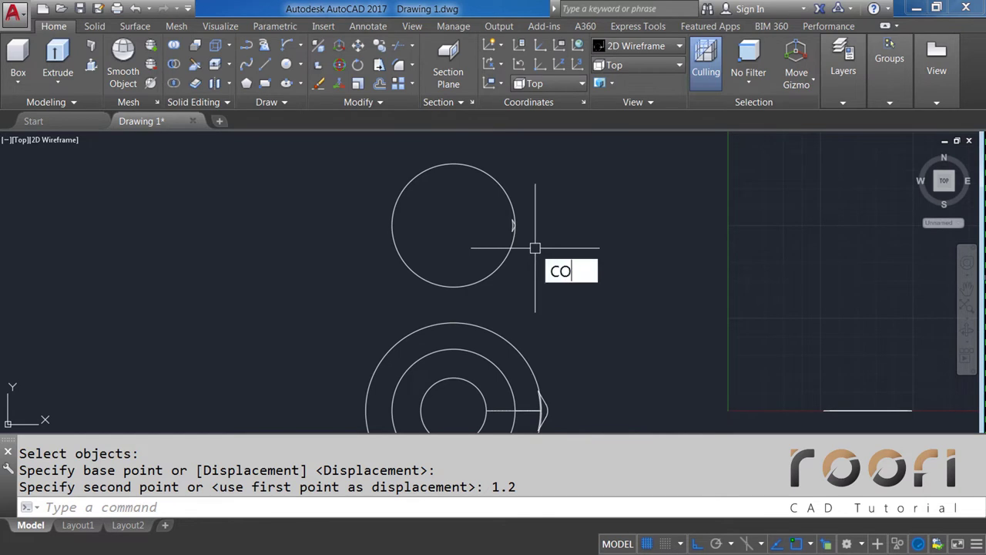
key("Return")
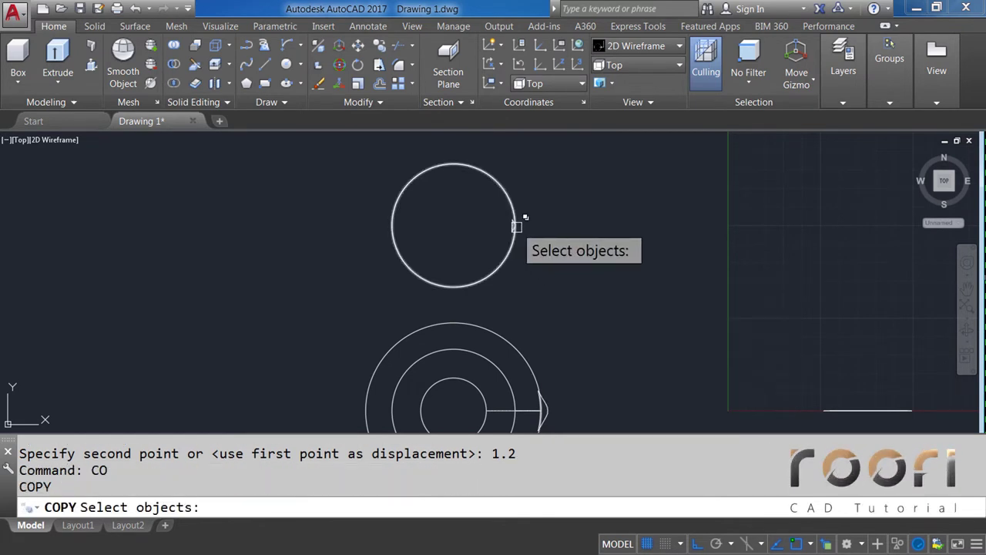
scroll(515, 223, "up", 3)
left_click(502, 221)
scroll(493, 223, "down", 2)
scroll(492, 224, "down", 2)
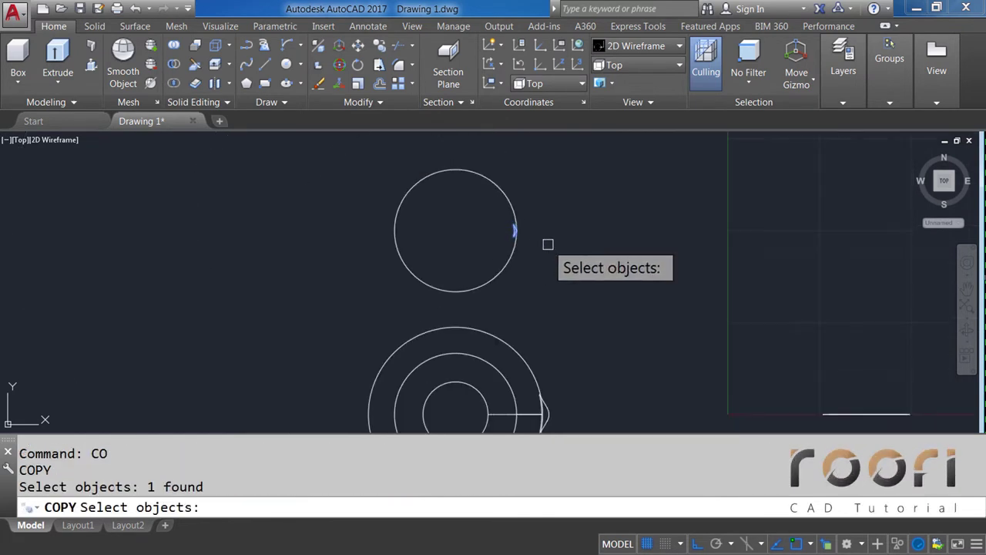
middle_click_drag(548, 244, 519, 205)
key("Return")
left_click(541, 198)
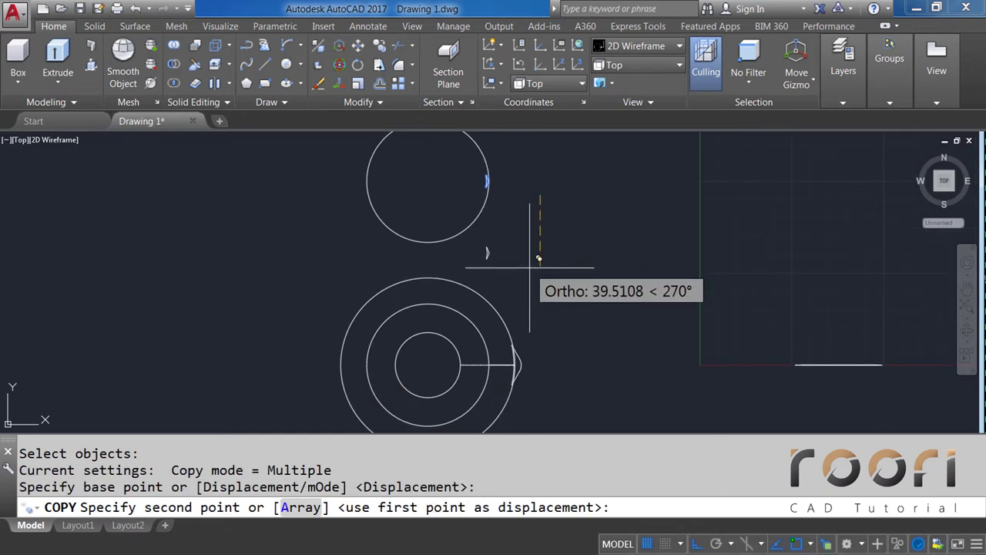
type("100")
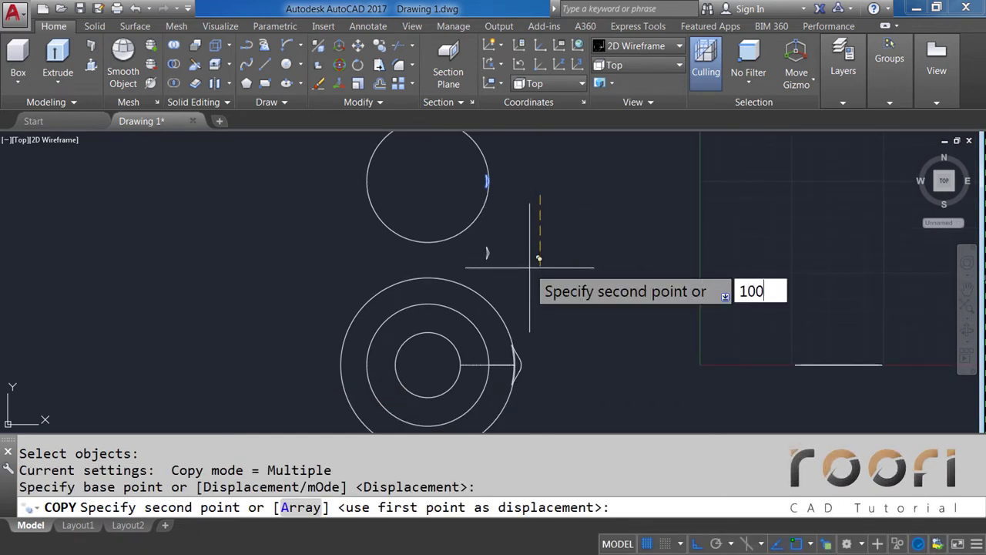
key("Return")
key("Return")
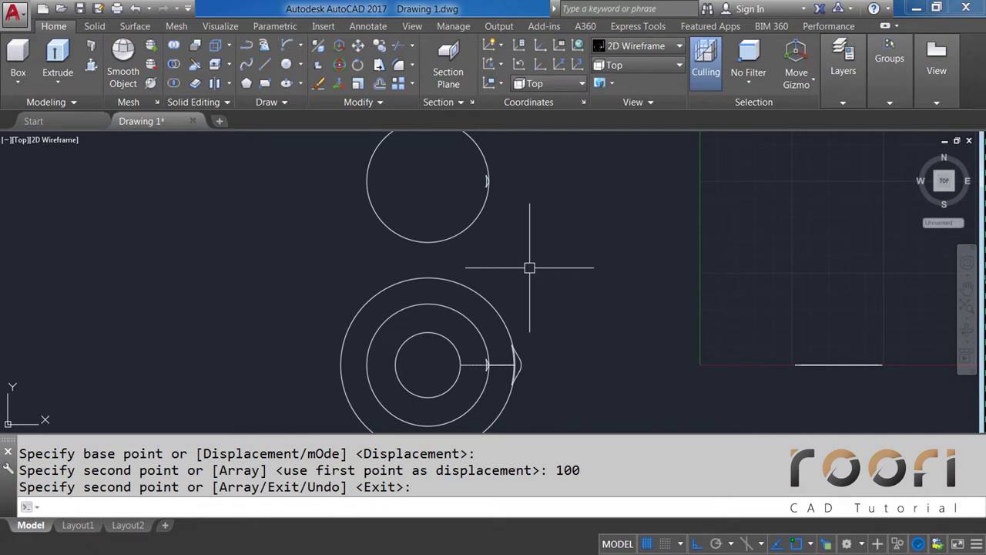
key("Return")
Step: Erase the original upper circle, orbit the model, then return to the Top view
left_click(475, 221)
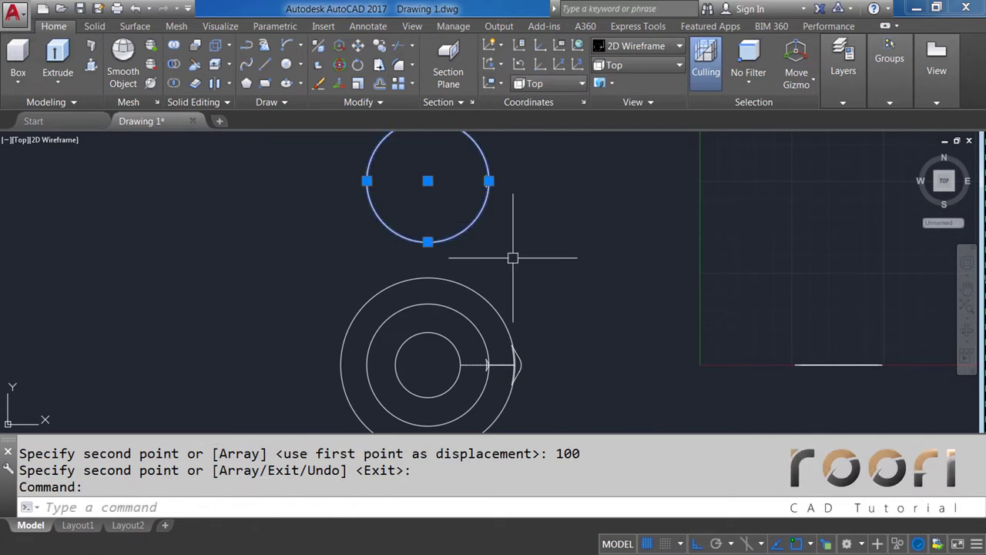
key("Delete")
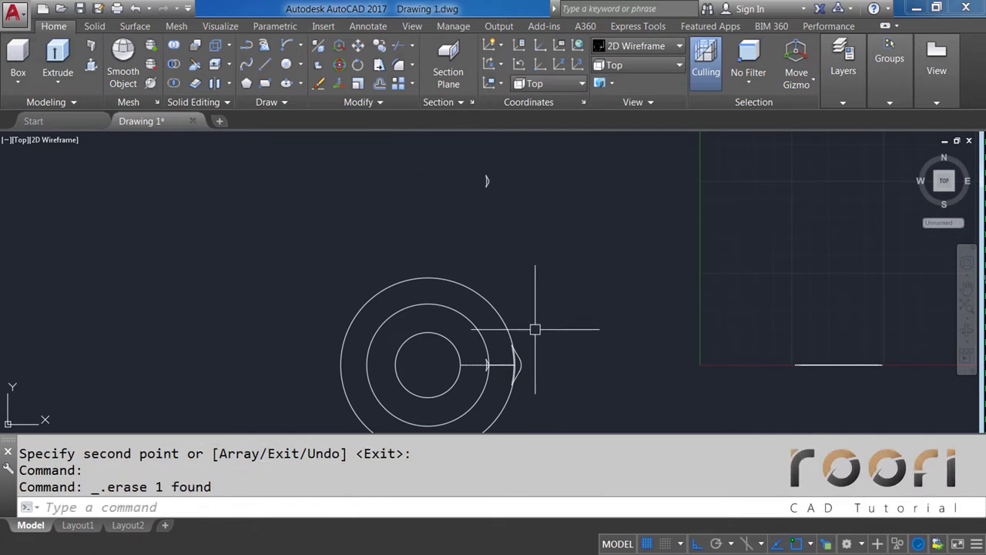
mouse_move(535, 329)
middle_mouse_down("shift")
mouse_move(505, 303)
mouse_move(488, 266)
middle_mouse_up("shift")
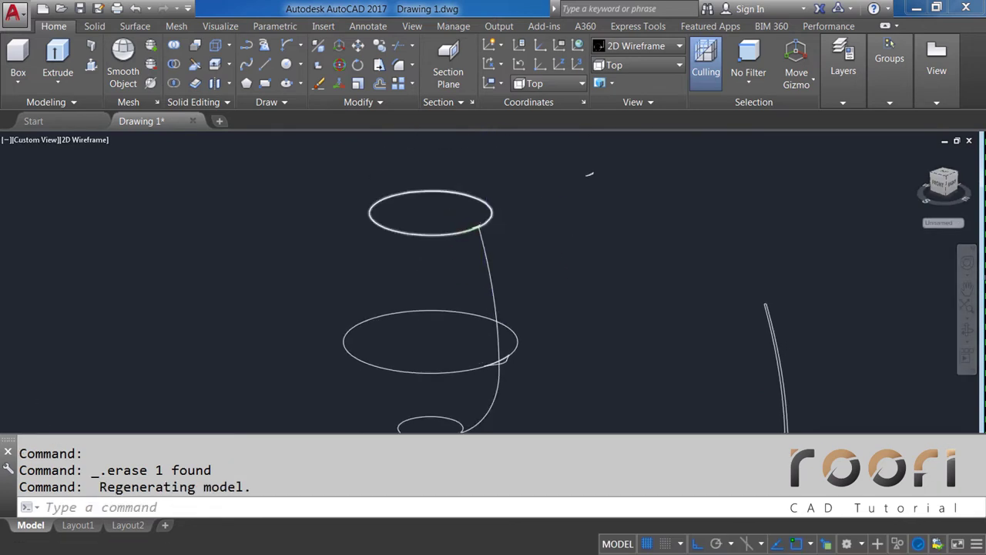
scroll(447, 216, "up", 5)
scroll(480, 247, "down", 5)
scroll(475, 259, "down", 3)
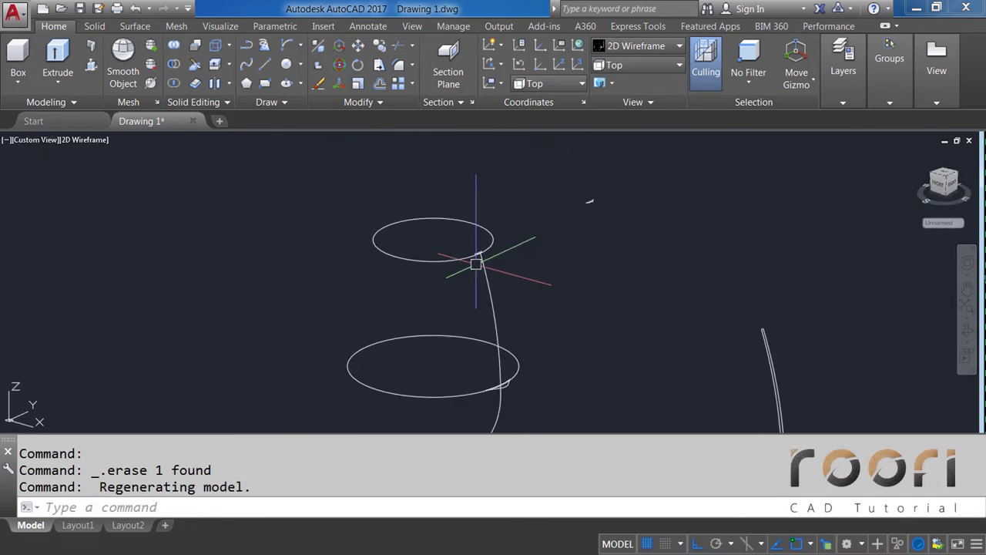
scroll(480, 275, "down", 2)
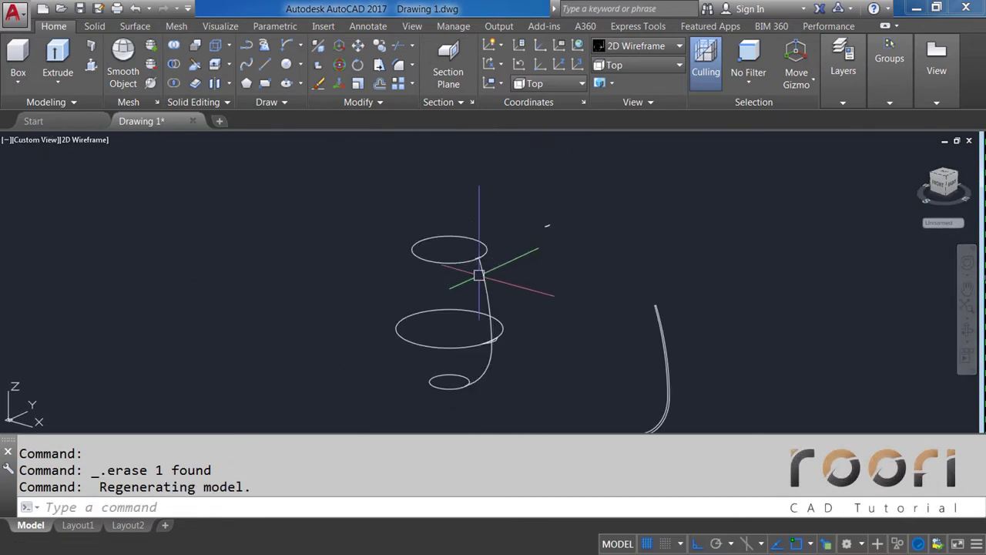
left_click(626, 68)
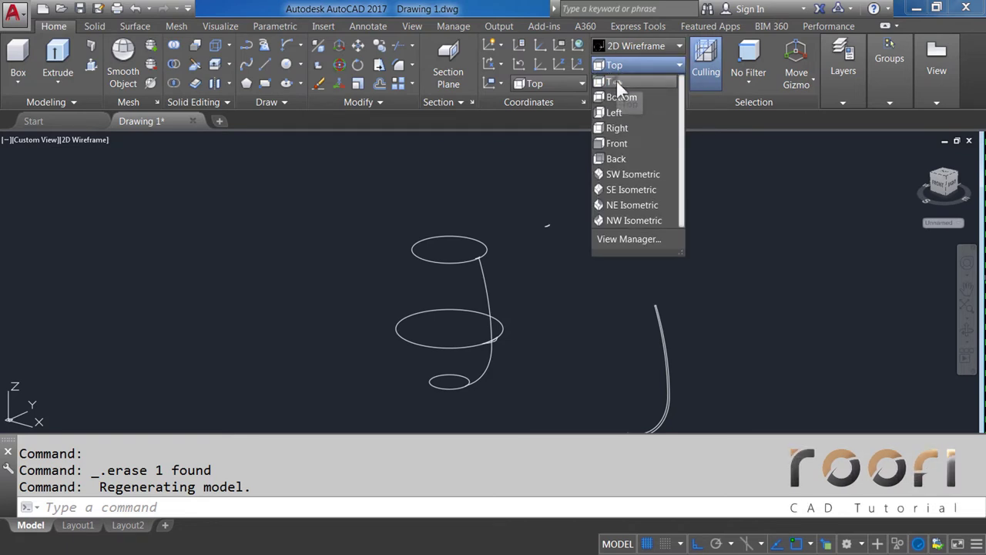
left_click(615, 82)
type("CO")
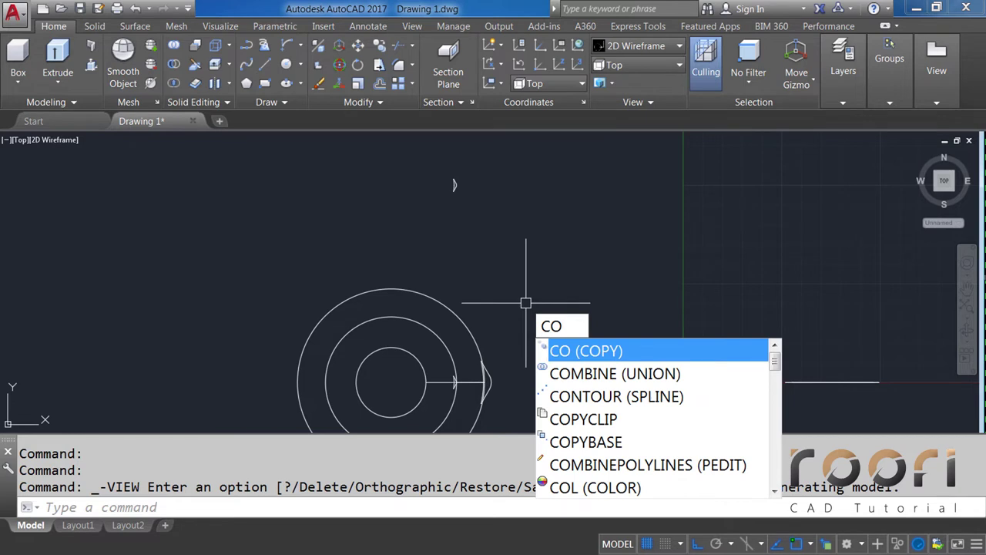
Step: Copy the inner circle 100 units up
key("Return")
left_click(422, 356)
key("Return")
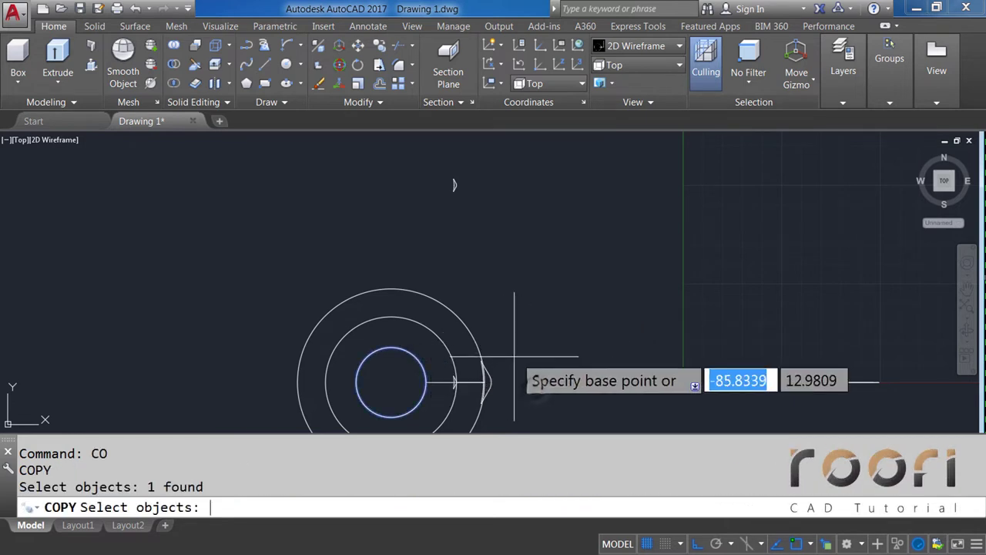
left_click(537, 383)
type("10")
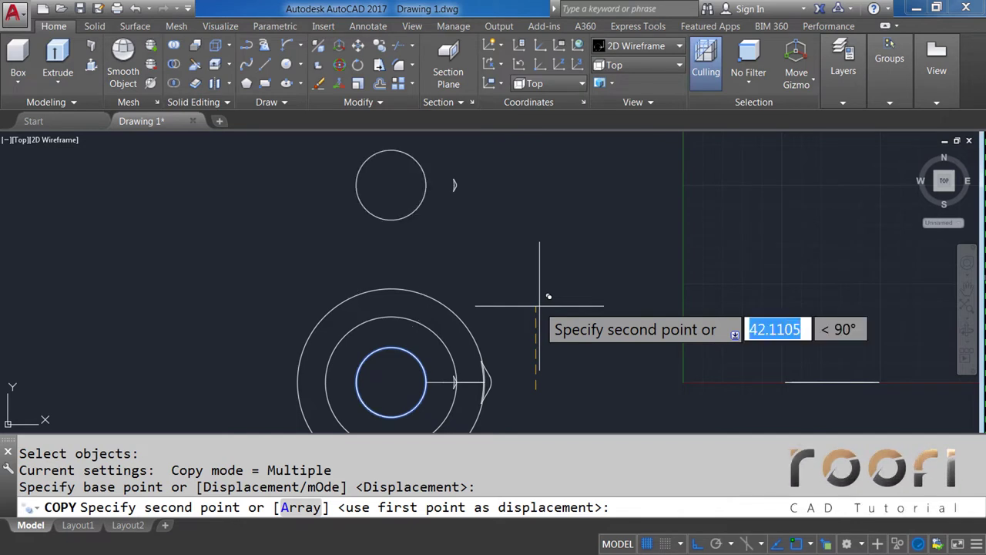
key("Return")
key("Return")
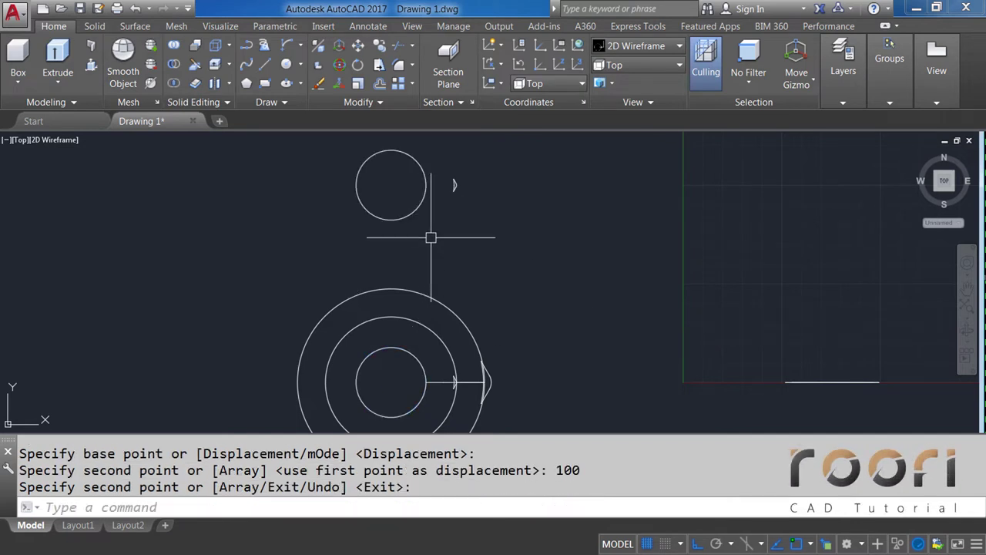
Step: Move the petal profile by its tip onto the large circle's edge
middle_click_drag(431, 237, 460, 288)
scroll(473, 275, "up", 2)
scroll(506, 254, "up", 5)
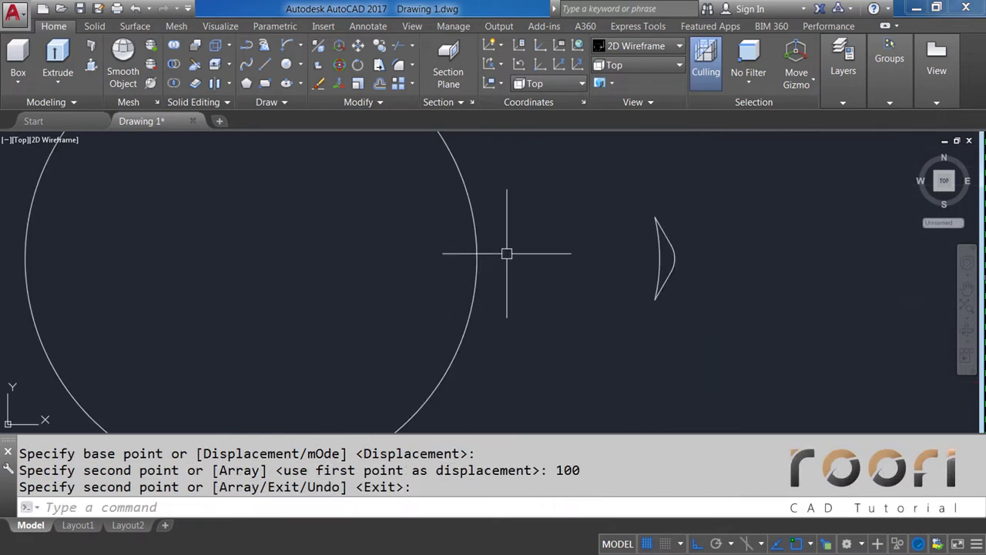
scroll(508, 251, "up", 4)
middle_click_drag(513, 249, 448, 268)
type("M")
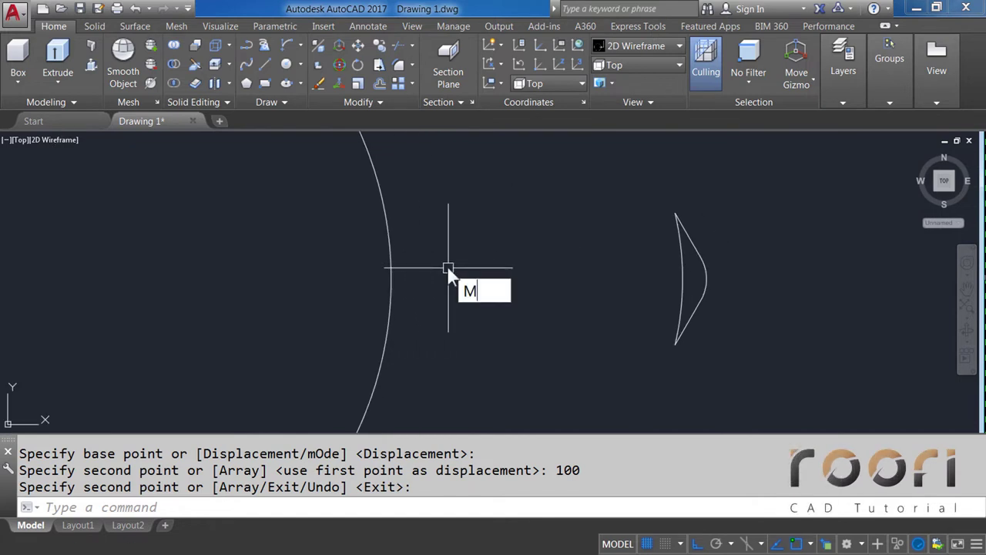
key("Return")
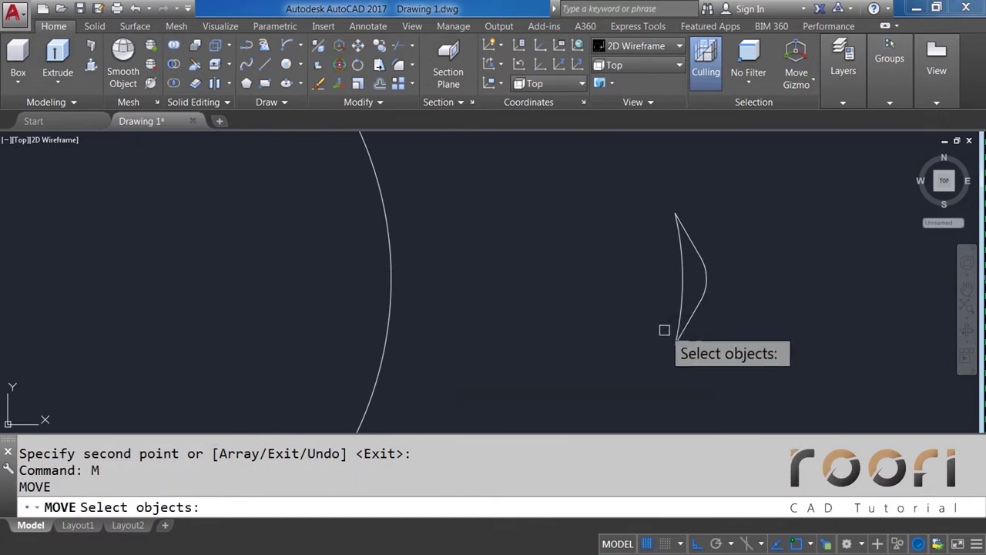
left_click(676, 335)
key("Return")
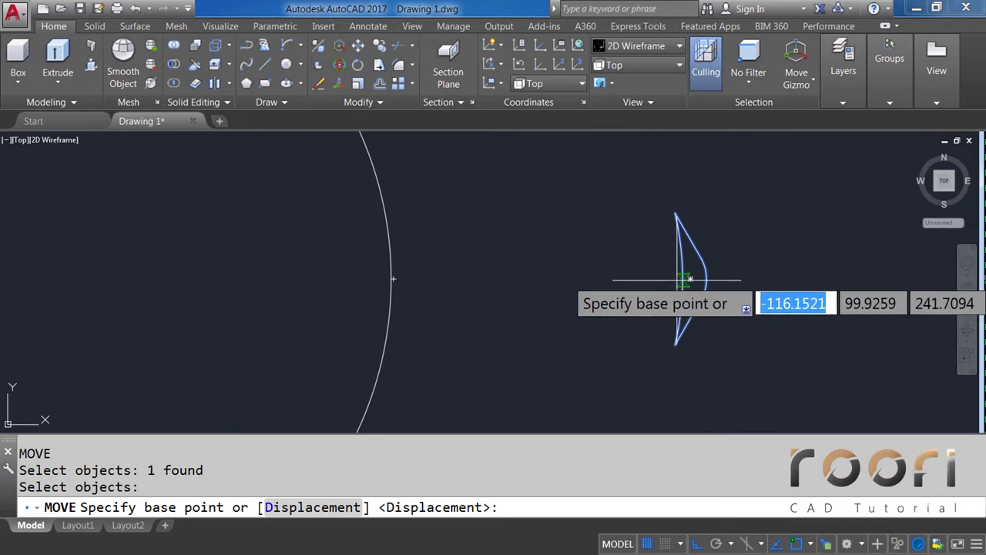
left_click(684, 279)
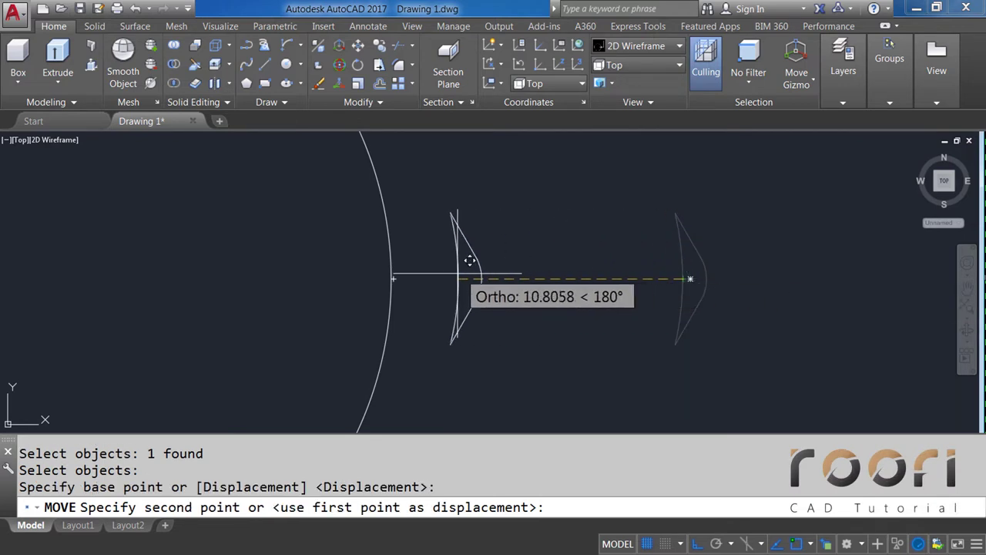
left_click(393, 279)
middle_click_drag(340, 303, 417, 285)
type("M")
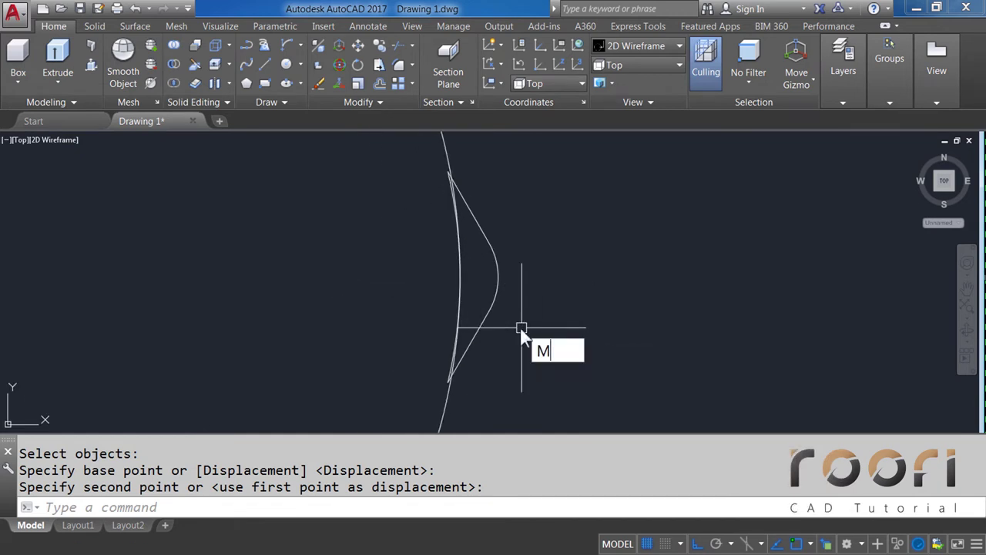
Step: Shift the petal 1.3 units left so it overlaps the circle
key("Return")
left_click(491, 308)
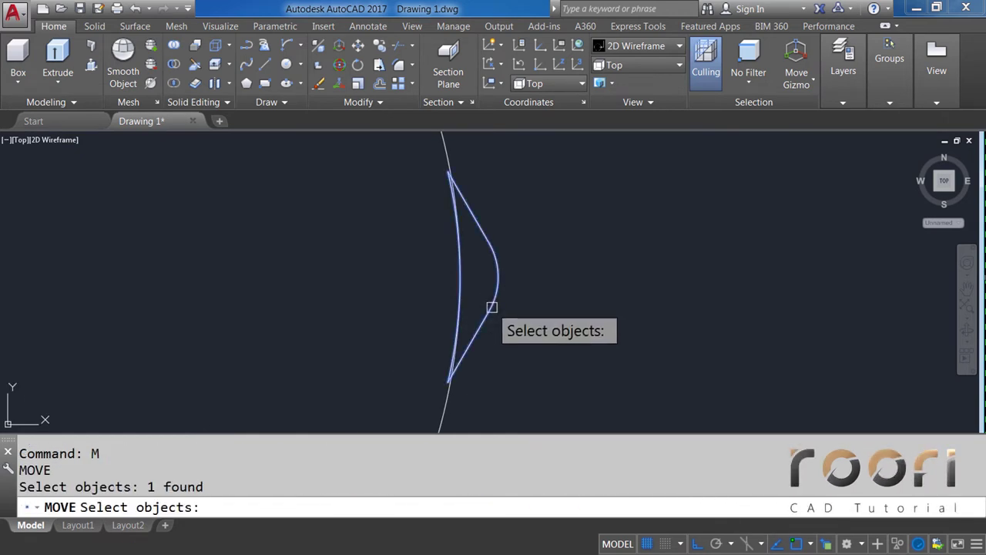
key("Return")
left_click(628, 322)
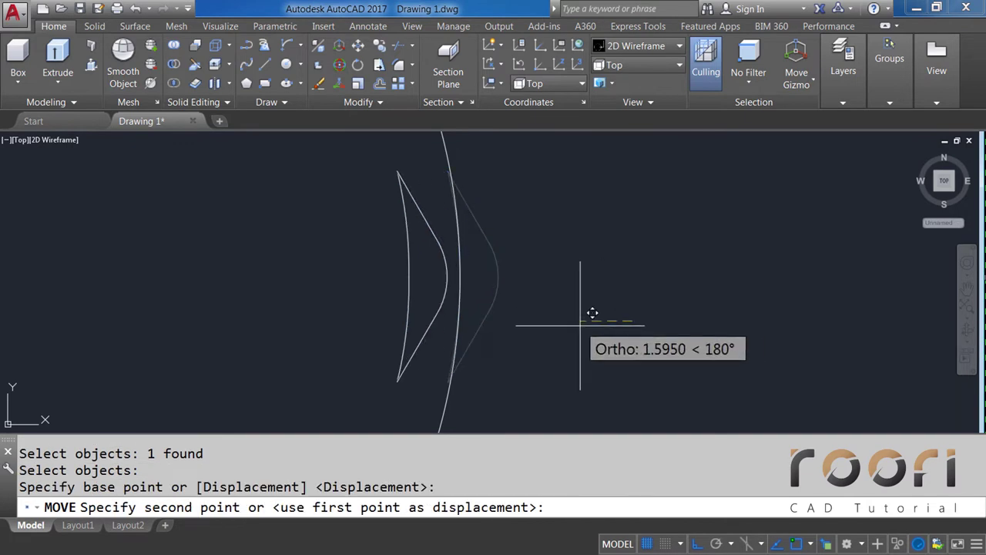
type("1.3")
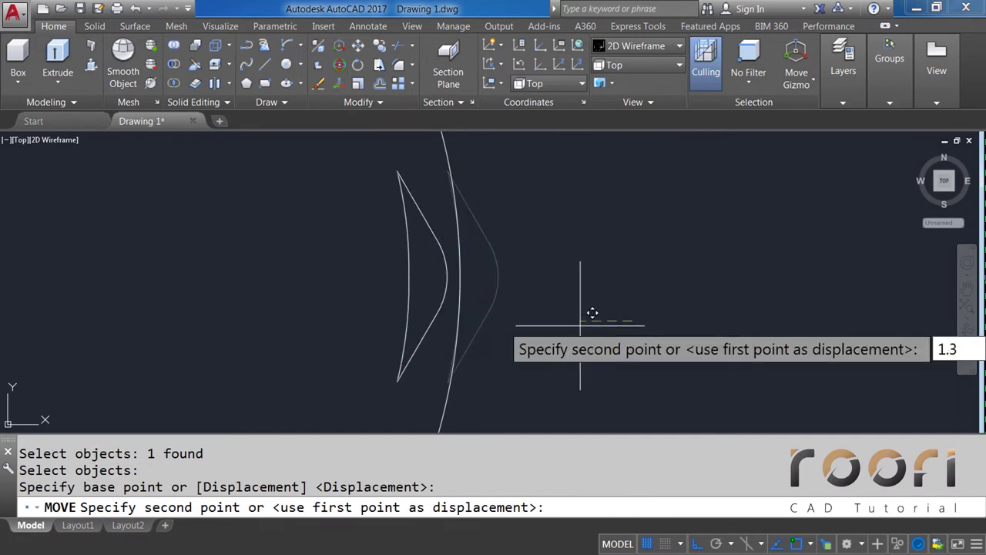
key("Return")
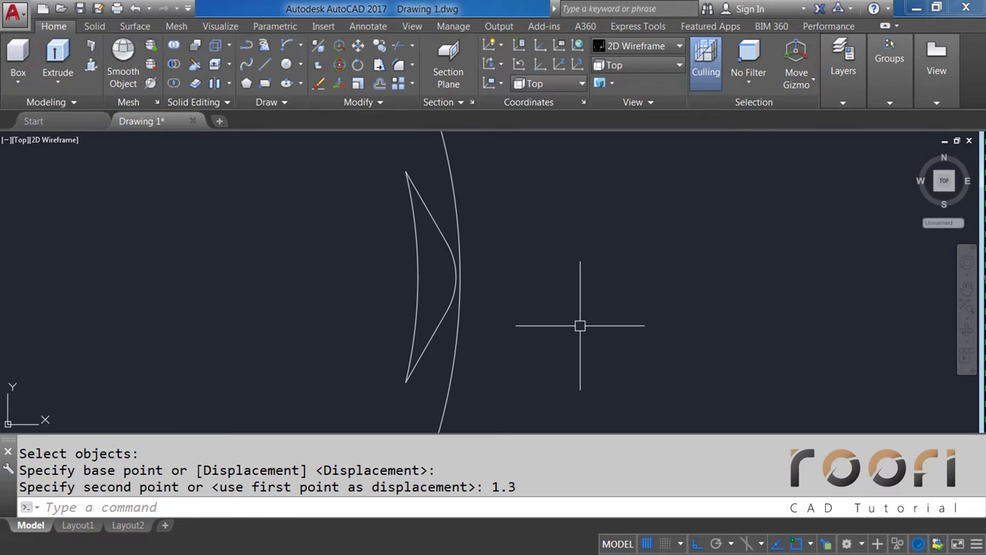
Step: Copy the petal on the circle 100 units straight down
scroll(491, 266, "down", 6)
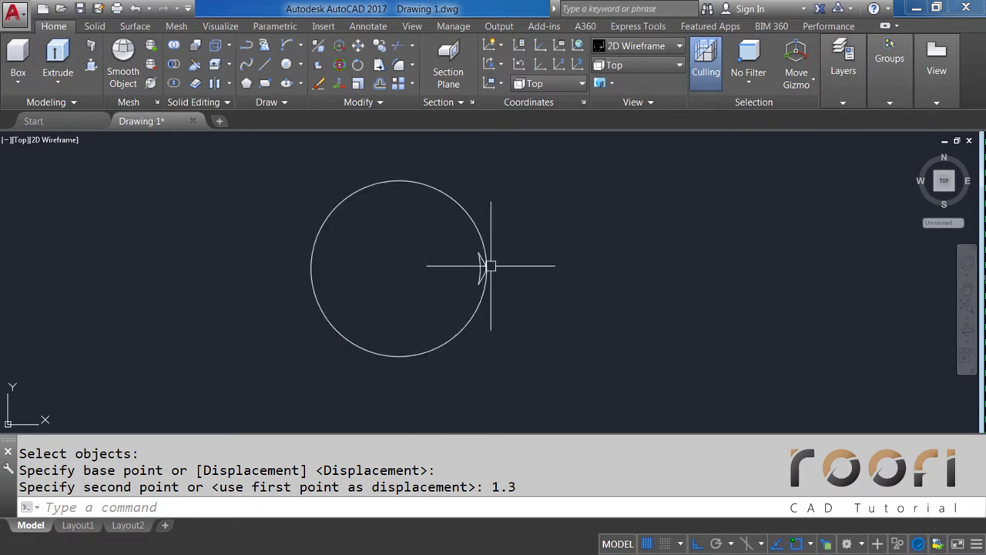
middle_click_drag(509, 290, 478, 194)
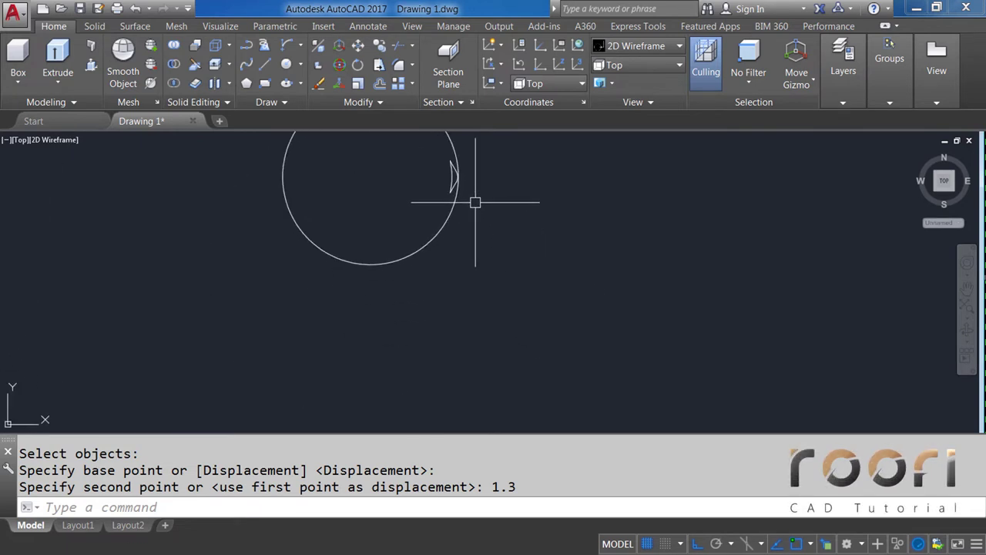
type("CO")
key("Return")
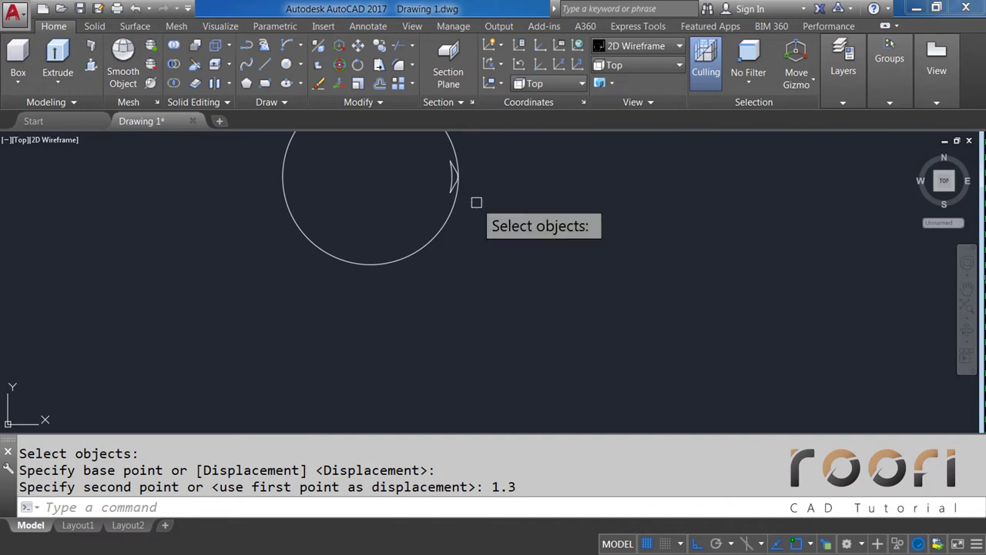
left_click(449, 180)
key("Return")
left_click(524, 185)
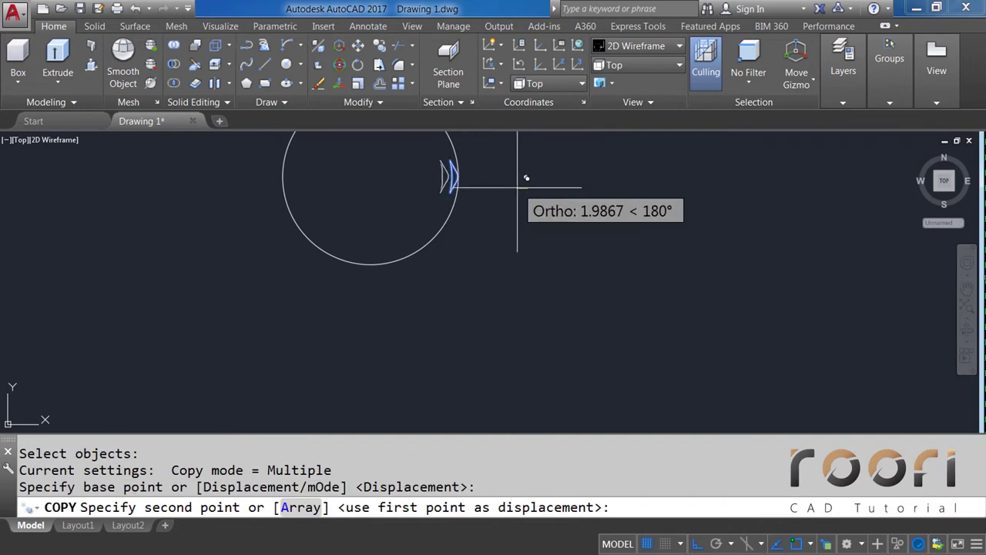
scroll(521, 185, "down", 3)
scroll(517, 192, "down", 2)
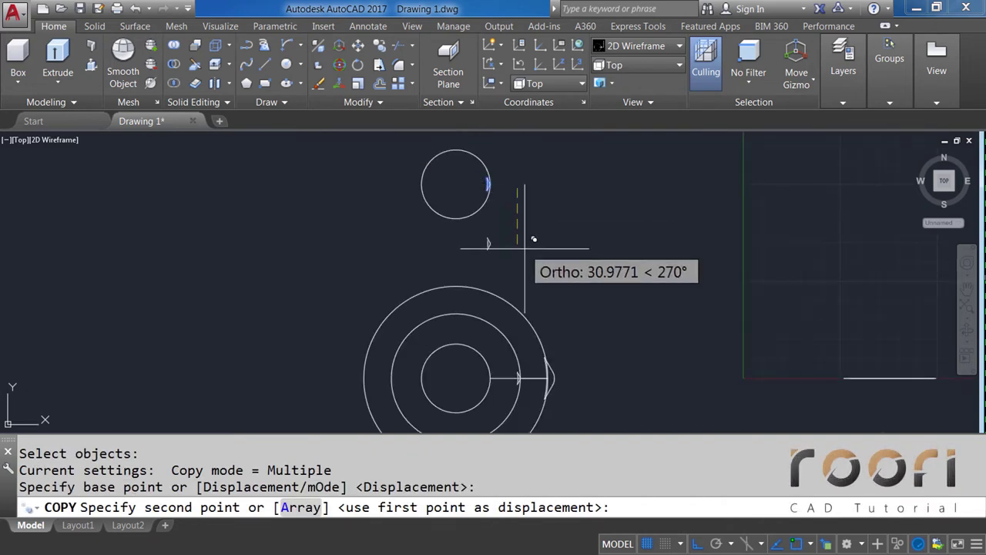
type("100")
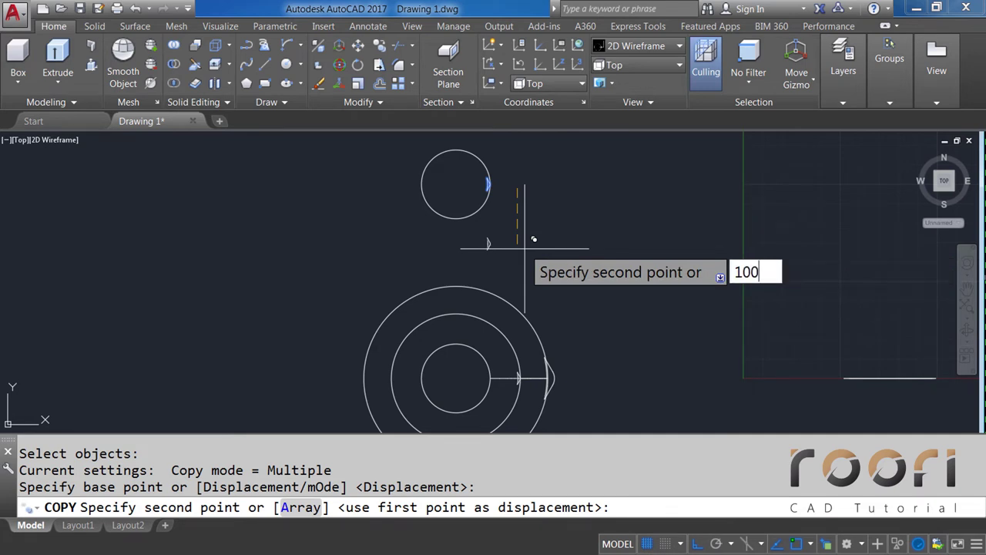
key("Return")
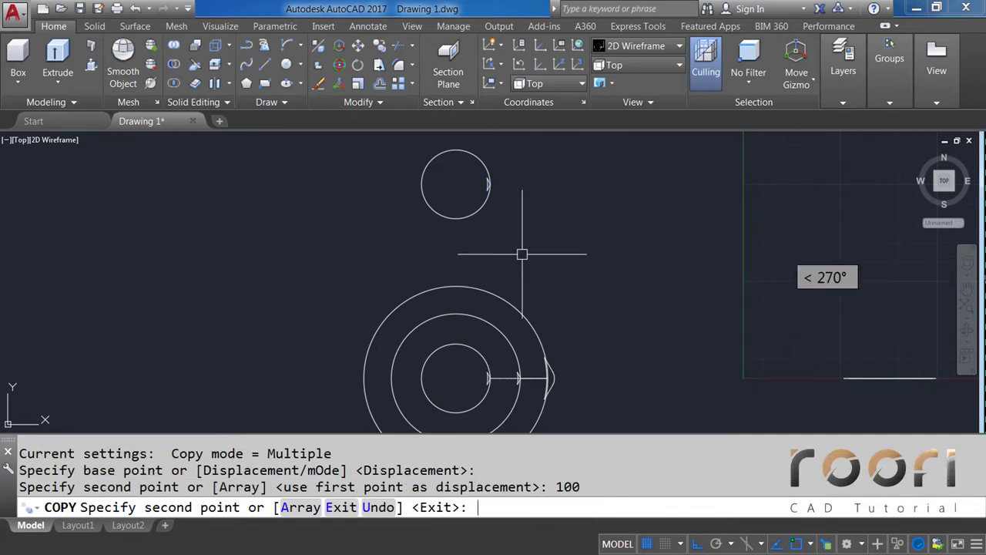
key("Return")
Step: Window-select and erase the small top circle and its petal
left_click(515, 214)
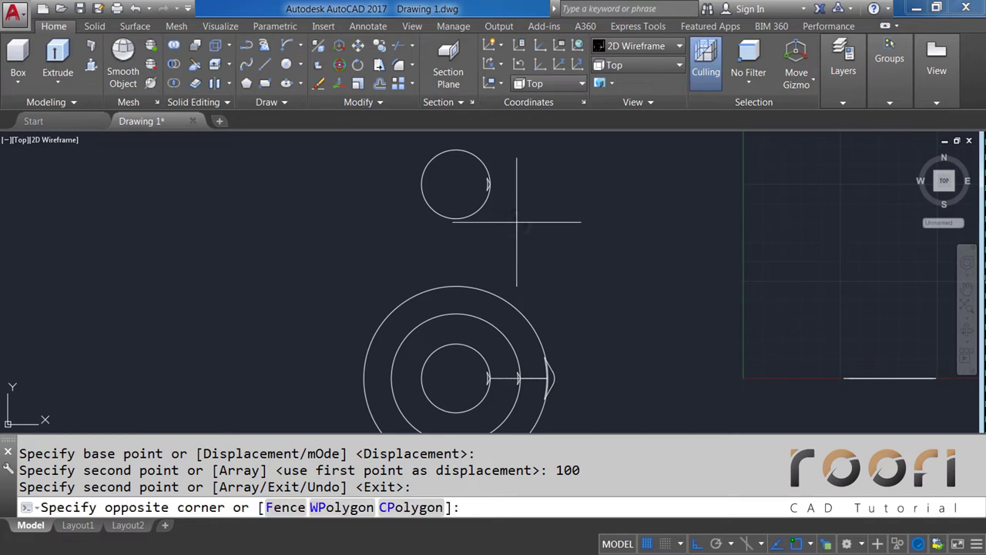
left_click(476, 179)
key("Delete")
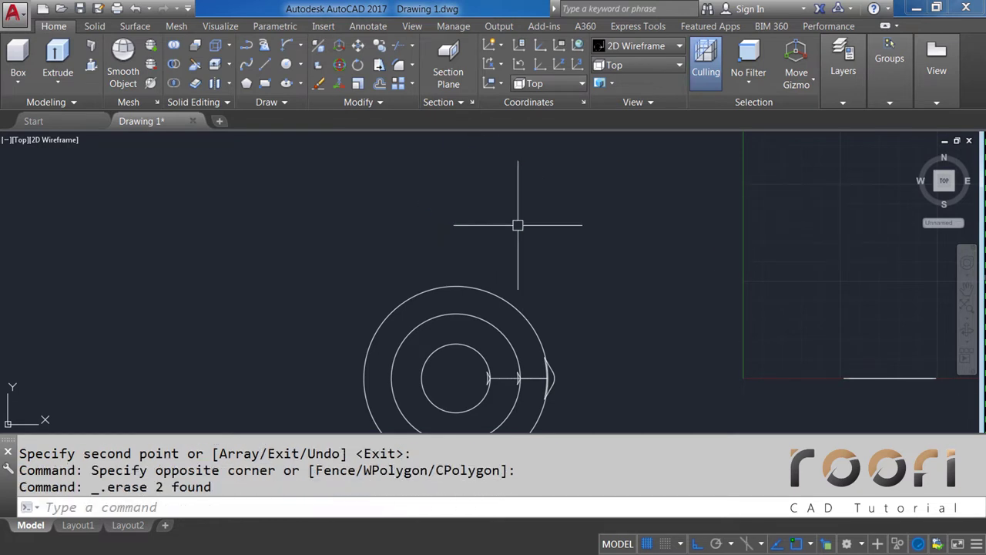
scroll(510, 330, "down", 2)
scroll(505, 337, "up", 2)
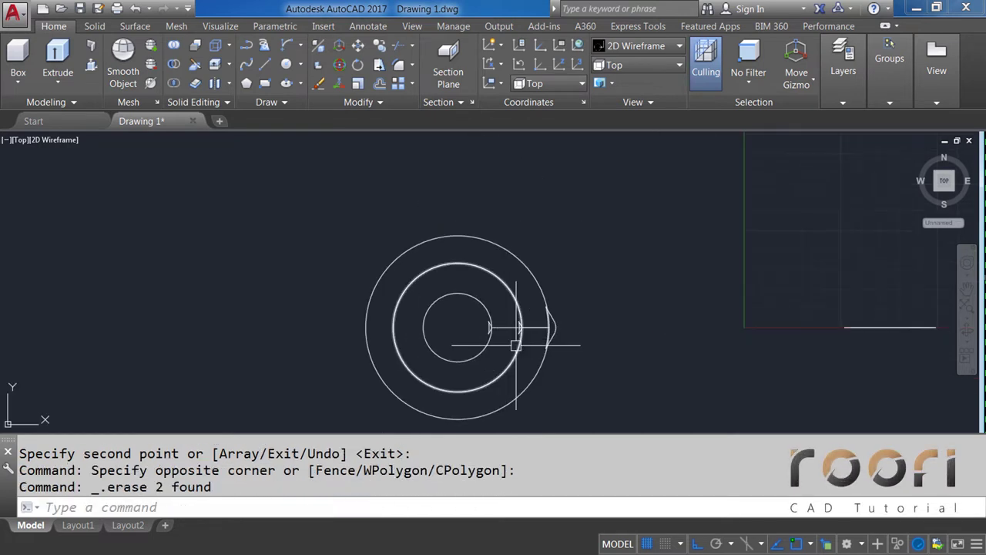
middle_click_drag(505, 338, 499, 339, "shift")
Step: Loft through the bottom, middle and top petals along the path curve
scroll(499, 339, "up", 5)
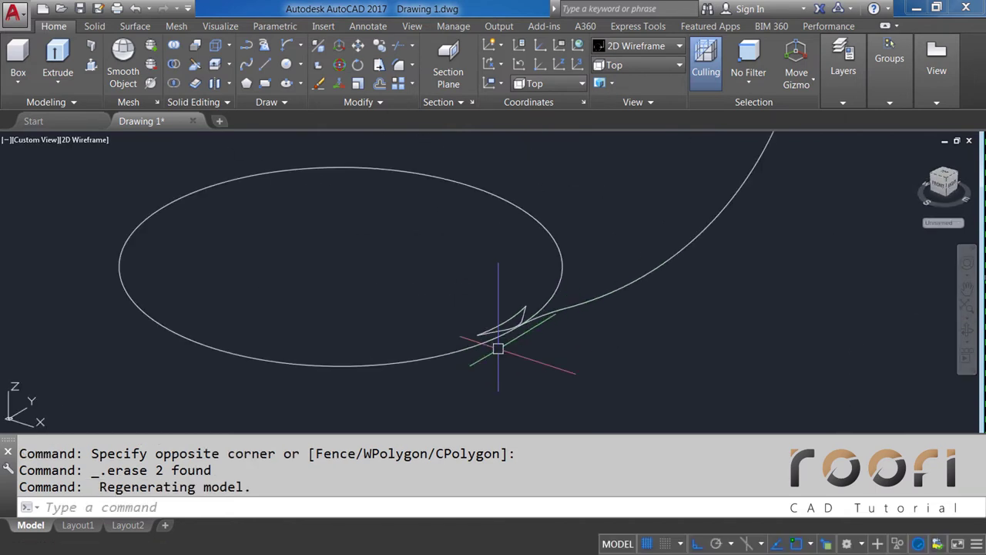
scroll(497, 346, "up", 3)
scroll(485, 359, "down", 6)
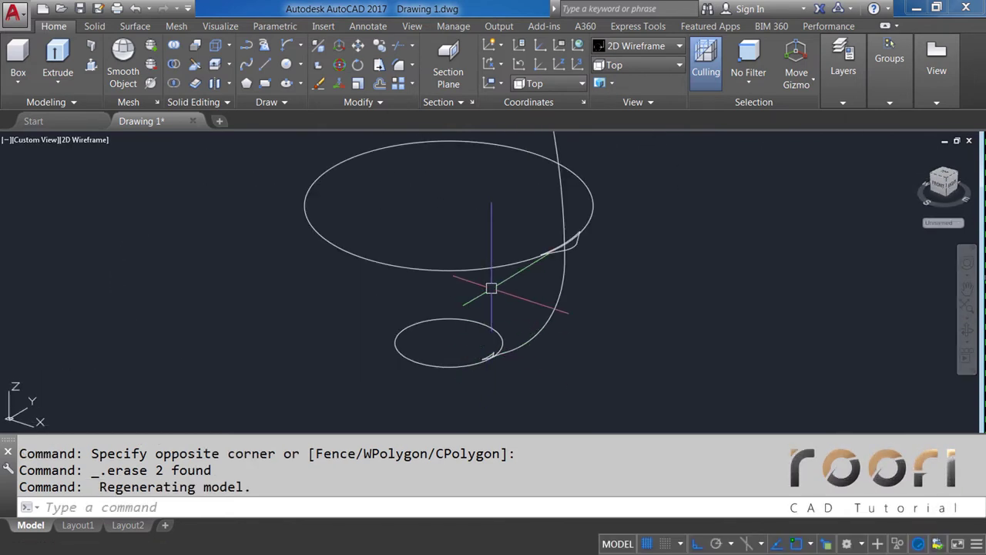
scroll(484, 216, "down", 2)
middle_click_drag(484, 216, 479, 278)
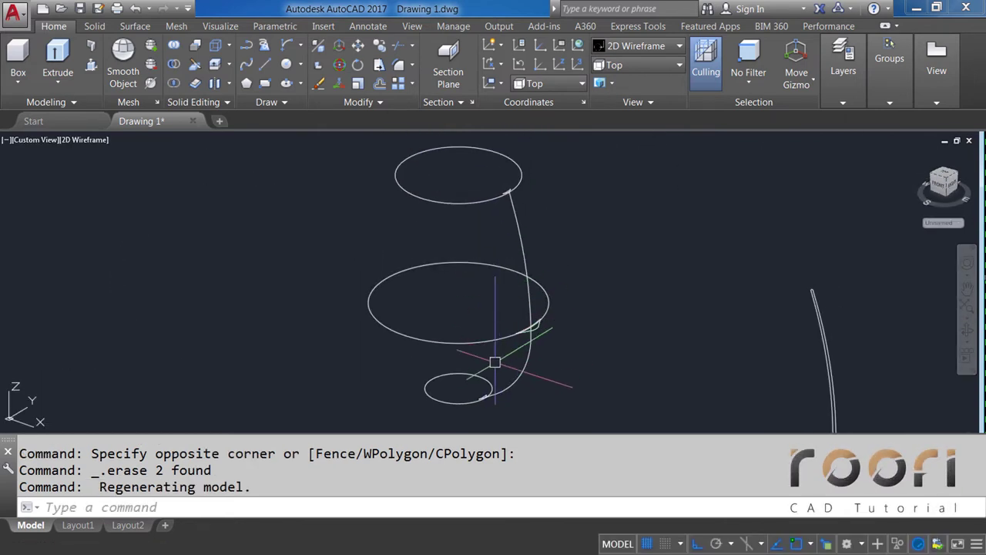
scroll(481, 398, "up", 4)
type("L")
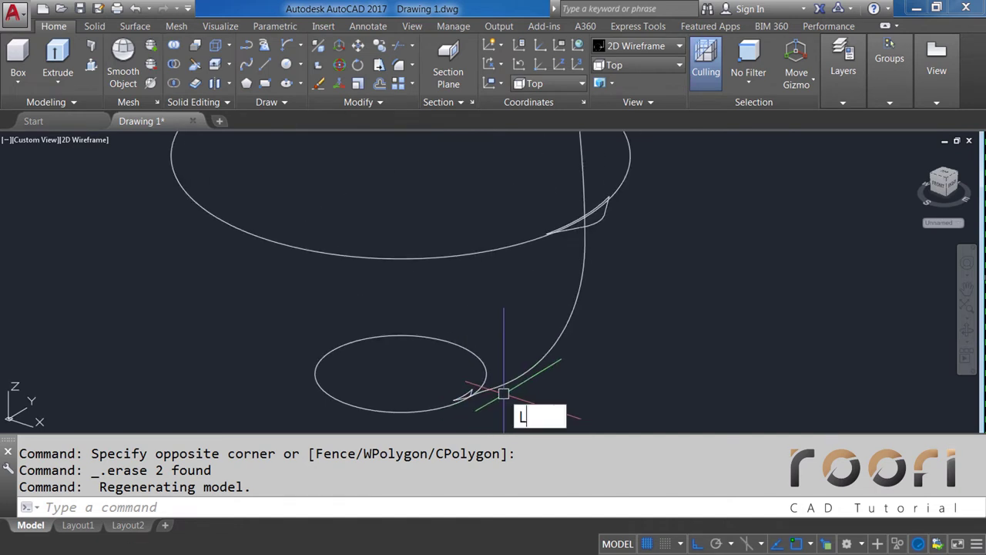
type("OFT")
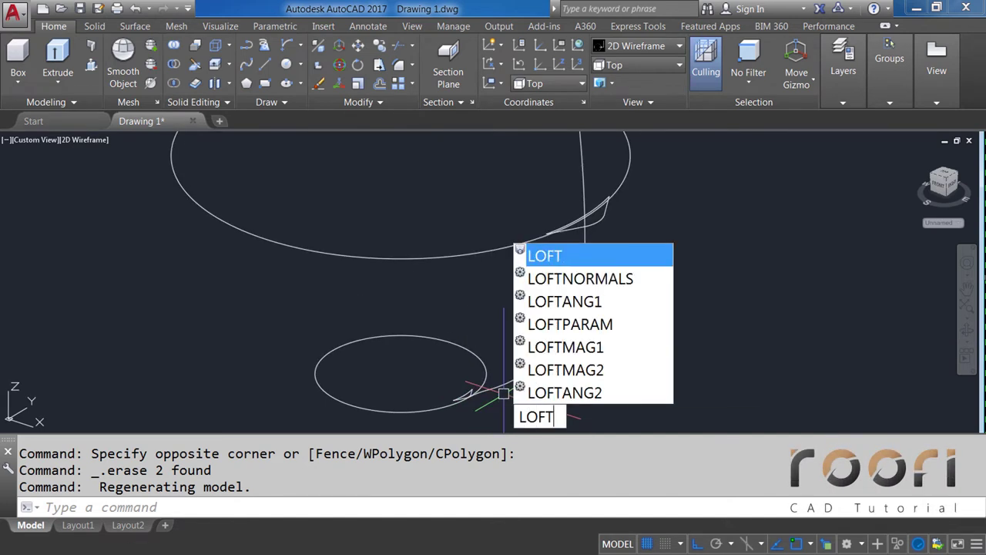
key("Return")
scroll(474, 394, "up", 2)
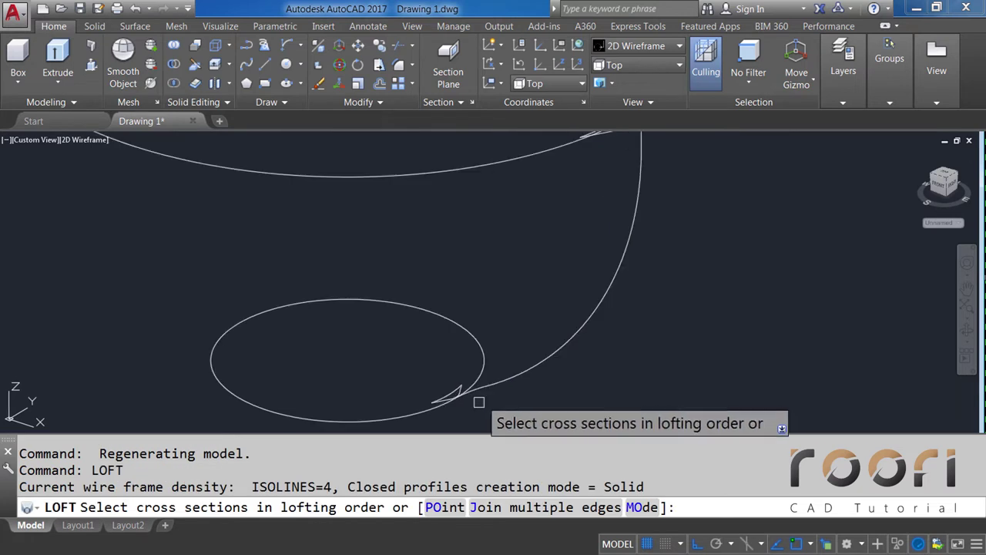
scroll(454, 397, "up", 2)
left_click(430, 387)
scroll(429, 387, "down", 3)
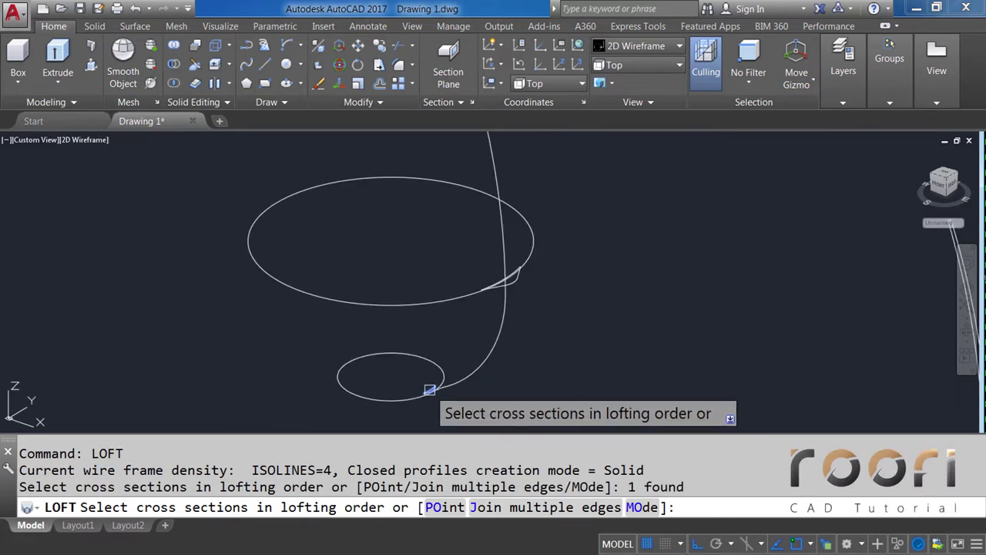
left_click(516, 280)
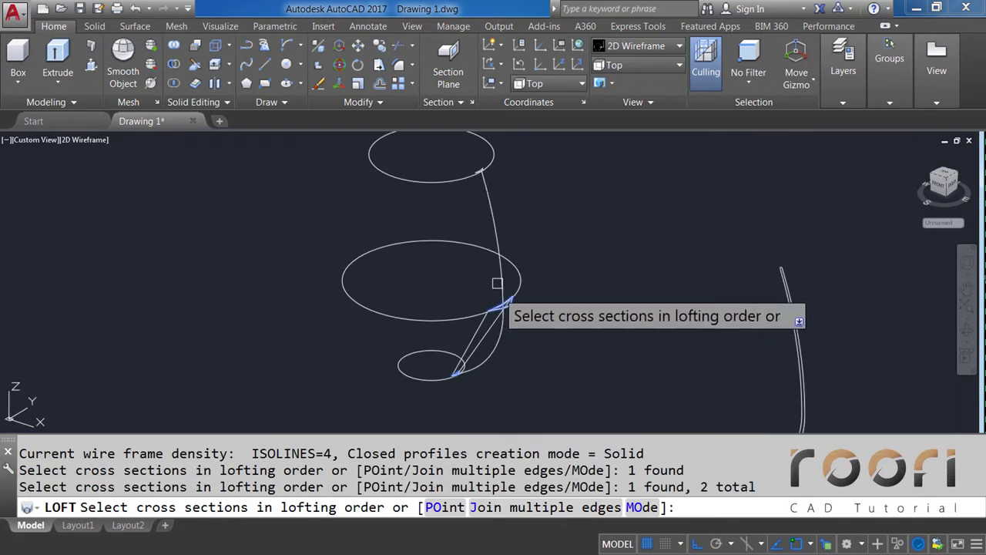
scroll(485, 231, "up", 2)
scroll(477, 170, "up", 2)
left_click(471, 197)
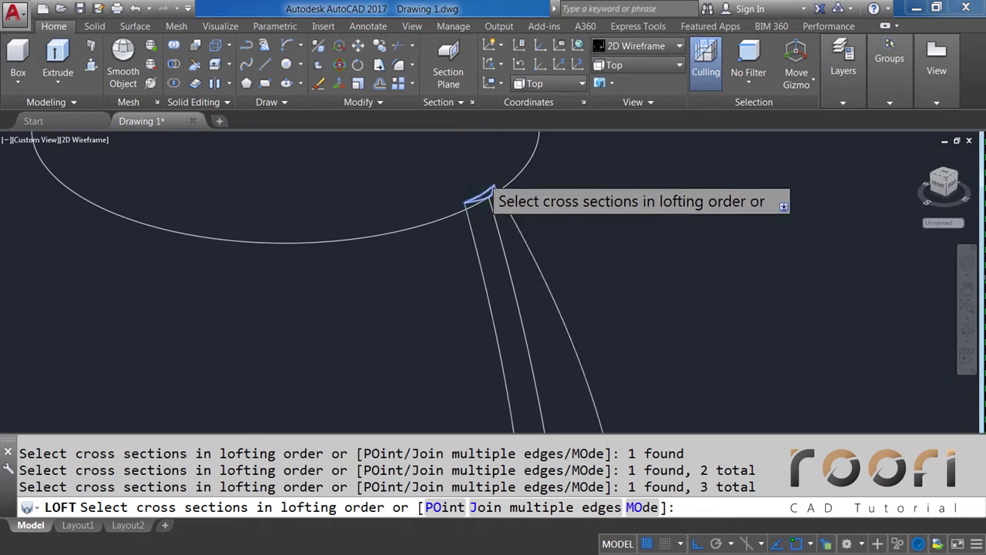
scroll(489, 189, "down", 3)
key("Return")
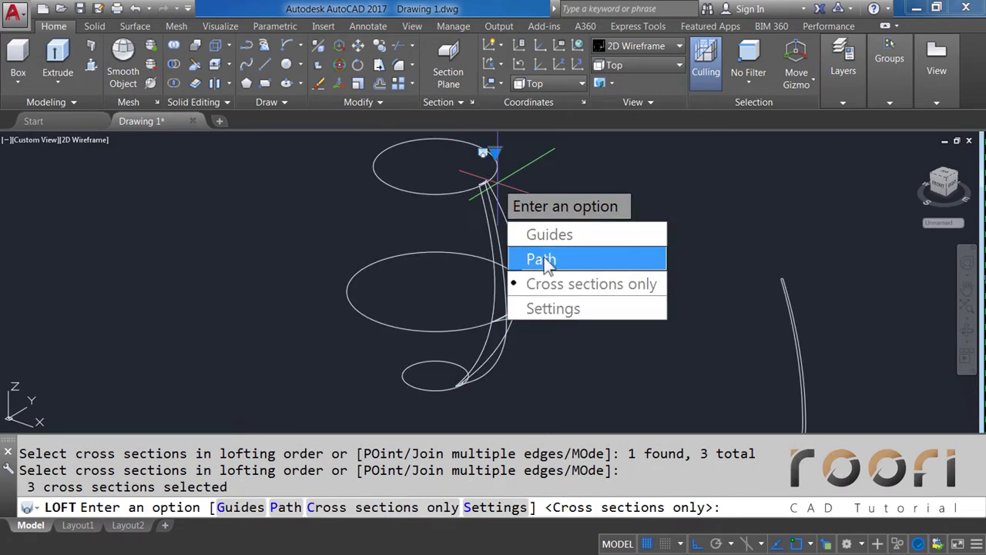
left_click(542, 259)
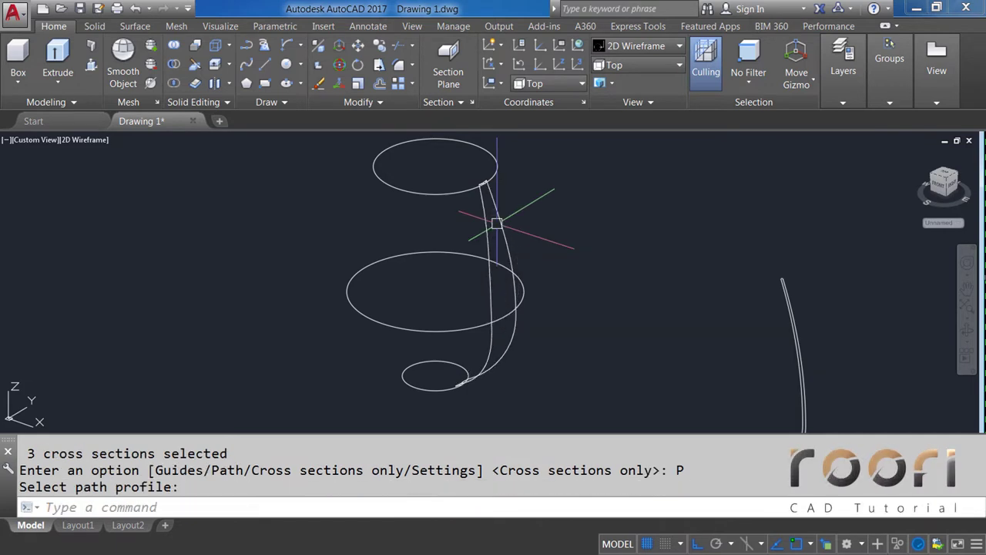
Step: Shade the lofted surface Realistic and orbit to inspect it
left_click(627, 47)
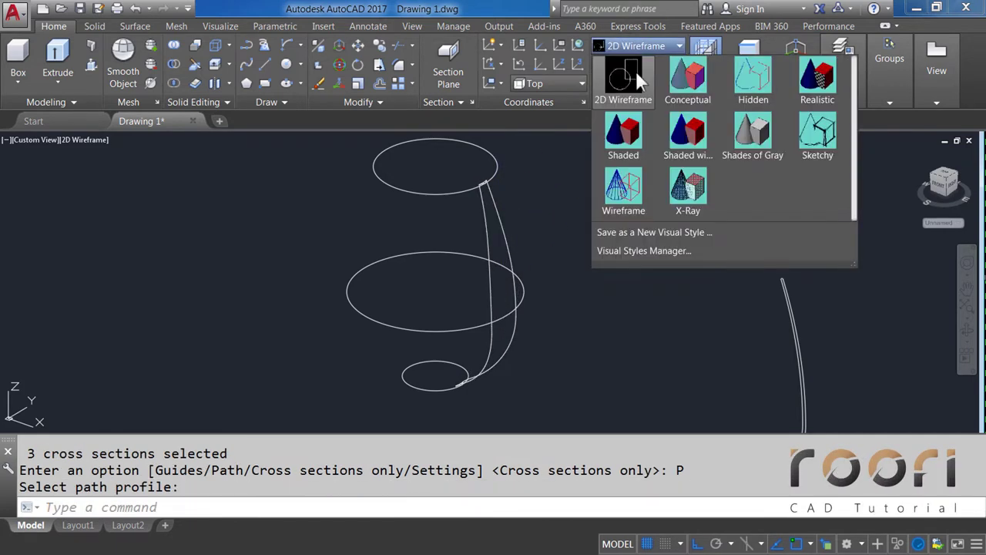
left_click(809, 84)
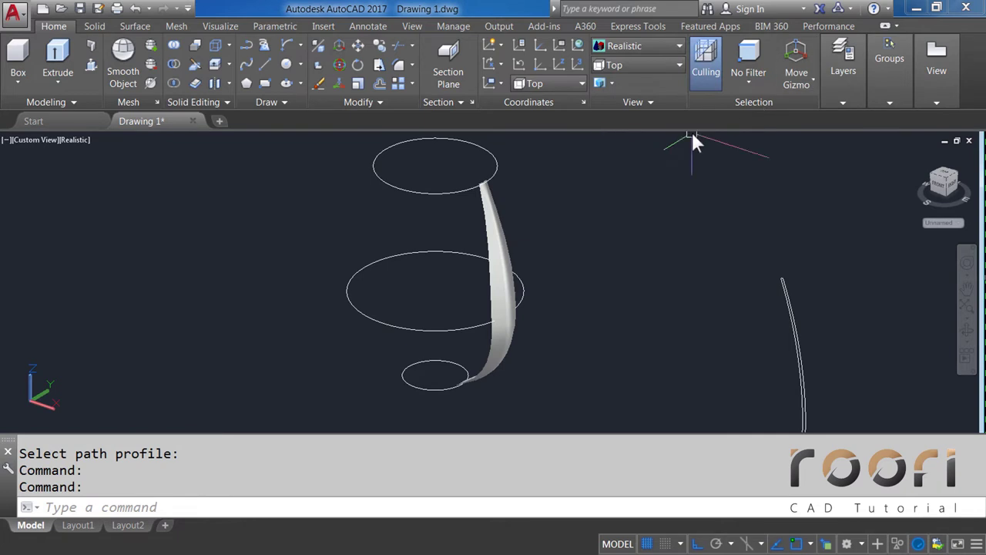
mouse_move(454, 224)
middle_mouse_down("shift")
mouse_move(519, 256)
mouse_move(539, 203)
mouse_move(578, 192)
mouse_move(578, 172)
mouse_move(556, 175)
mouse_move(496, 223)
mouse_move(475, 221)
middle_mouse_up("shift")
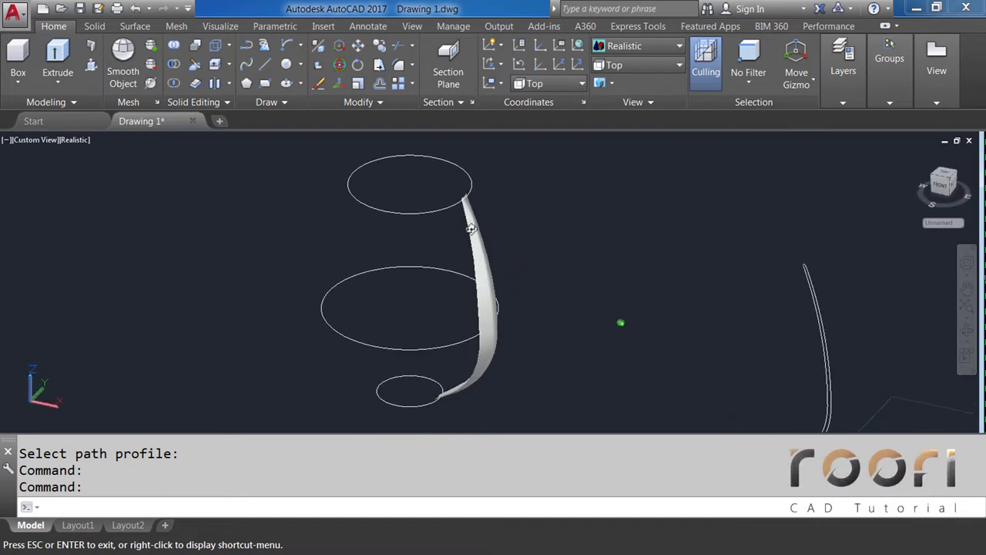
scroll(456, 259, "down", 2)
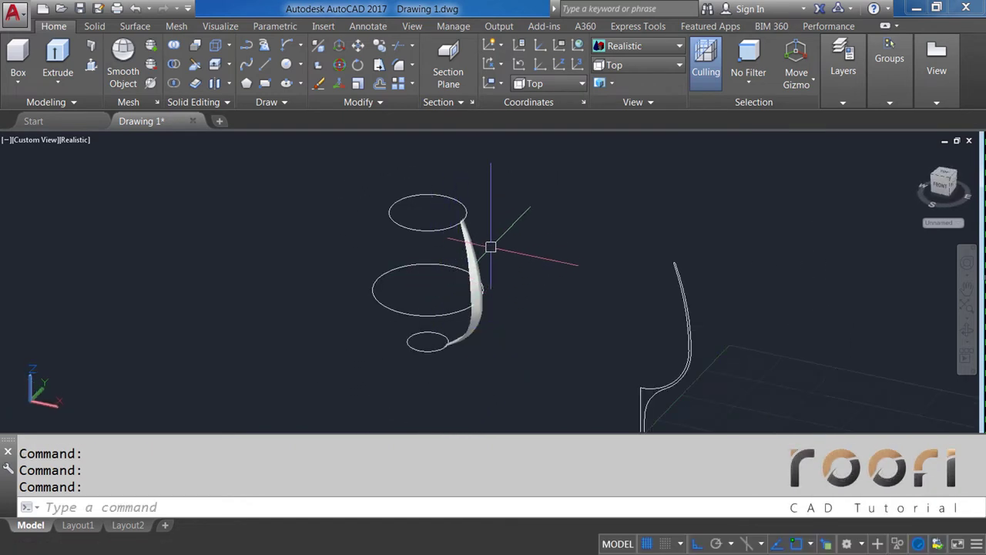
left_click(619, 46)
Step: Switch back to 2D Wireframe and look down from the Top view
left_click(626, 98)
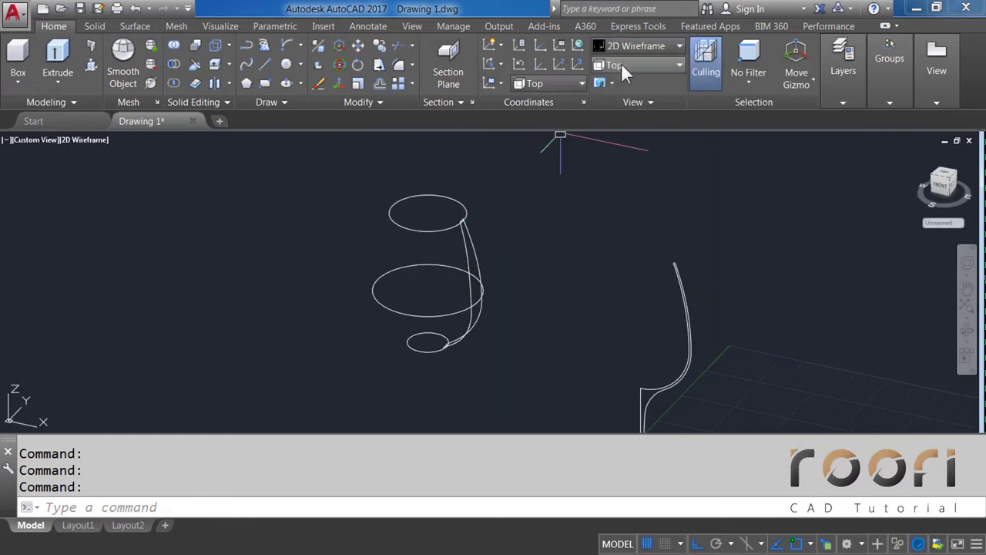
left_click(621, 65)
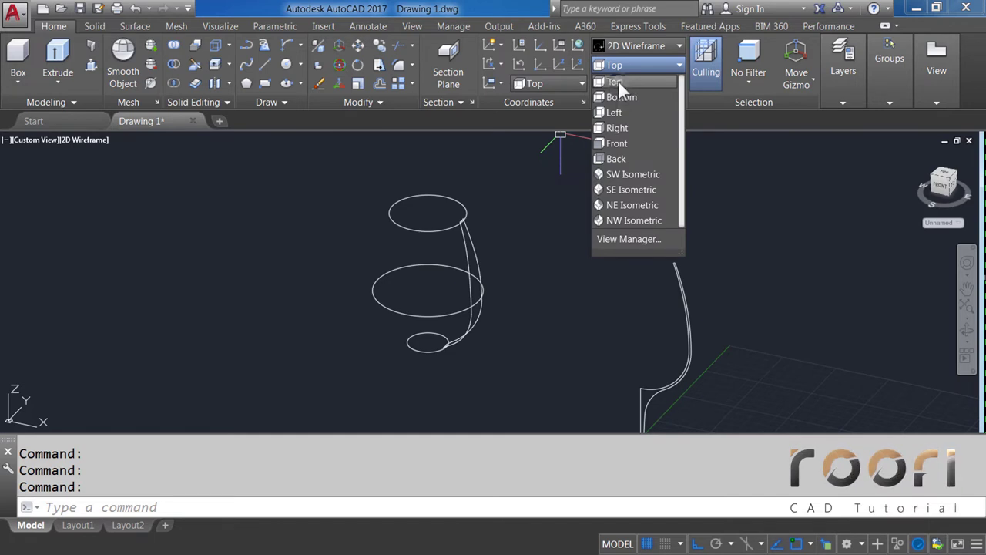
left_click(618, 80)
middle_click_drag(386, 241, 541, 231)
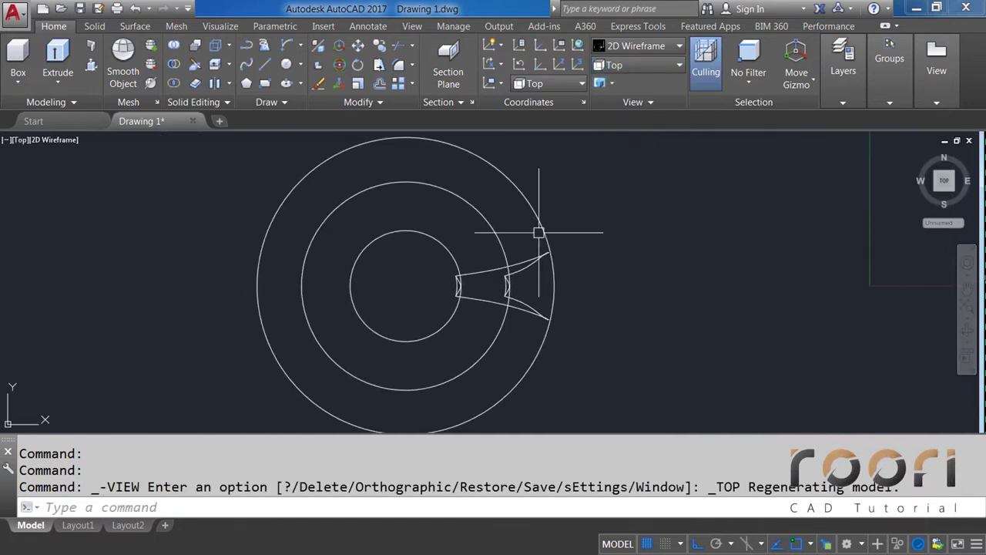
Step: Window-select and erase the inner and middle circles
left_click(432, 275)
left_click(401, 179)
key("Delete")
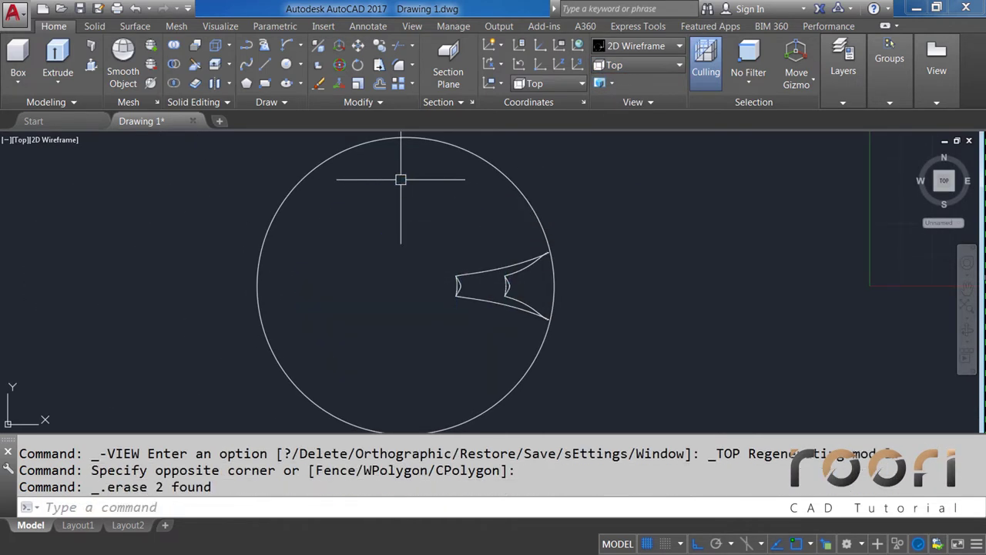
Step: Polar-array the petal around the circle's centre with 10 items
middle_click_drag(375, 236, 391, 247)
type("ARRA")
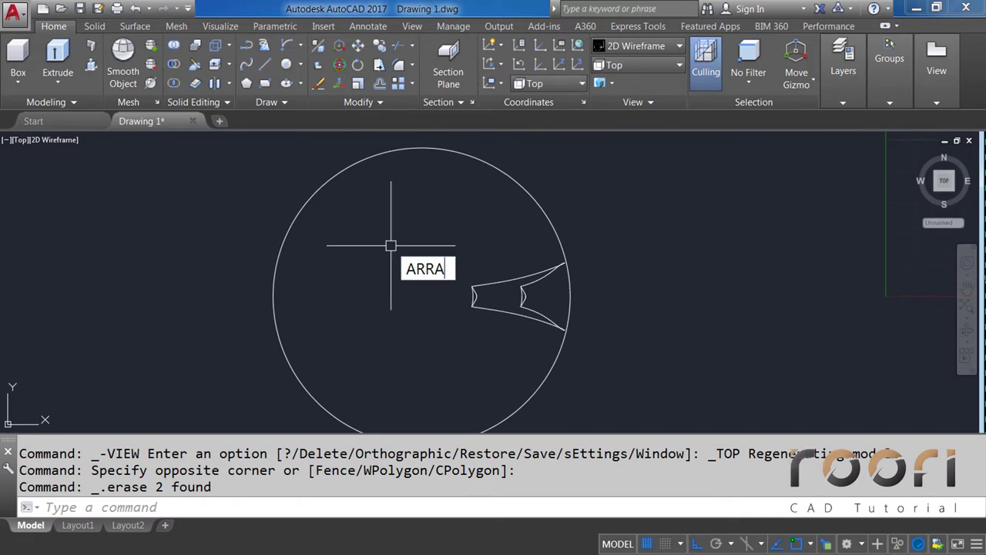
type("Y")
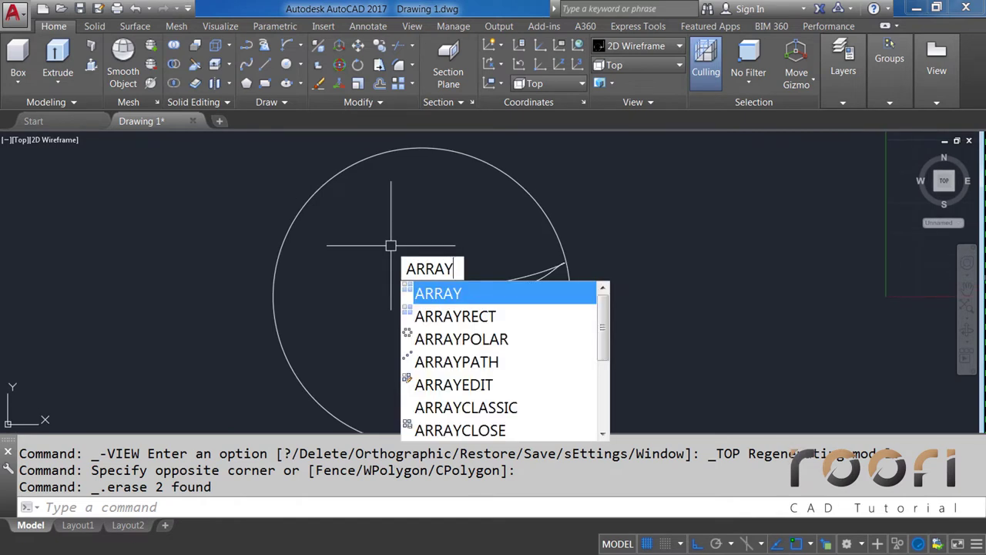
key("Return")
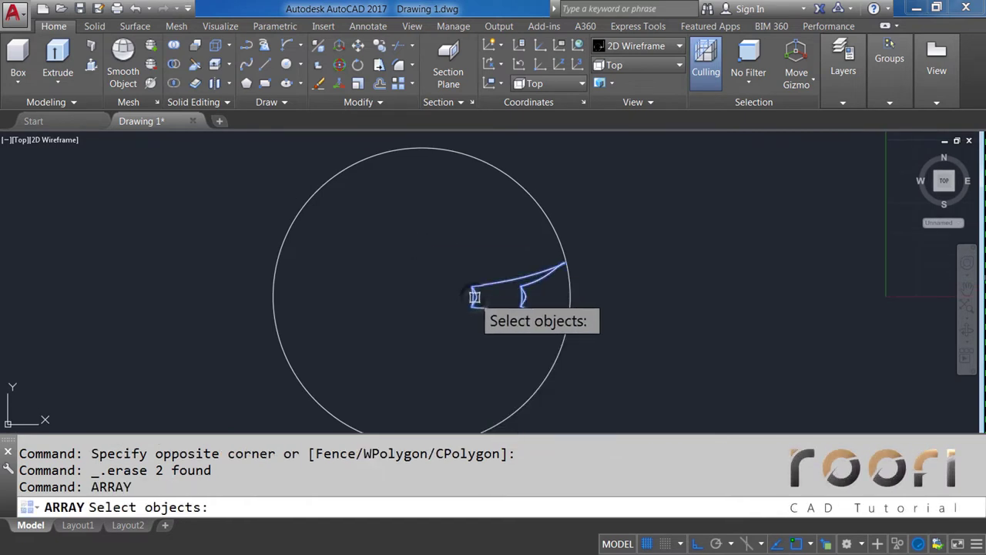
left_click(471, 293)
key("Return")
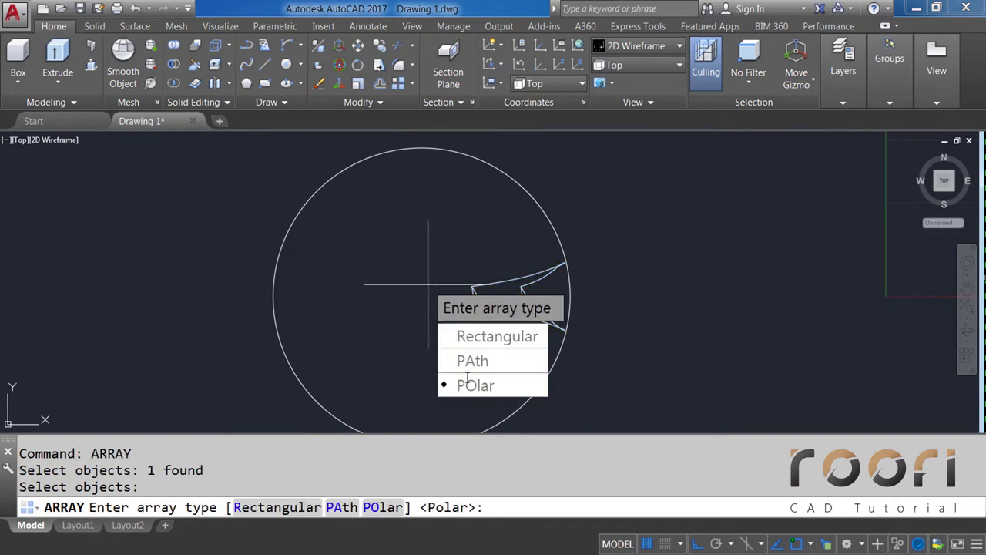
left_click(471, 385)
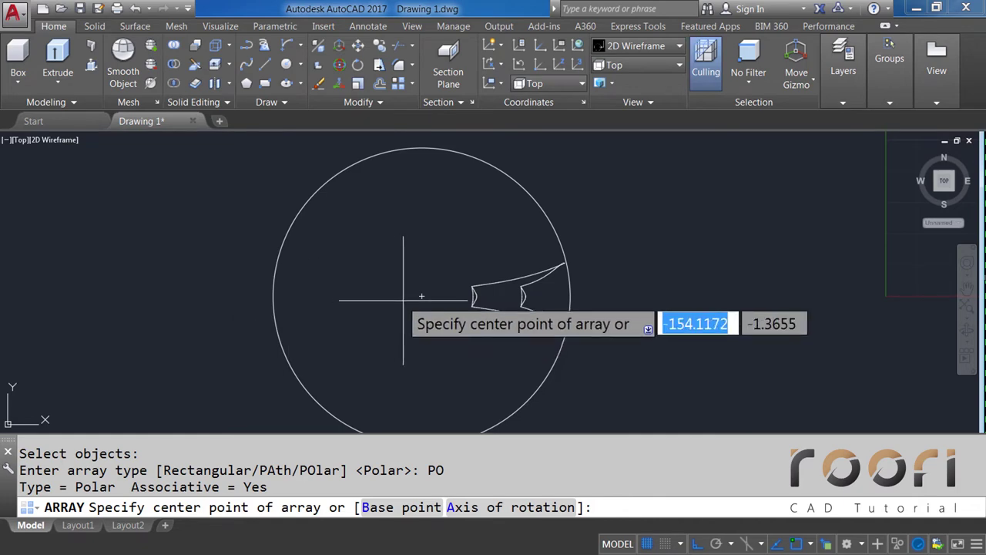
left_click(421, 296)
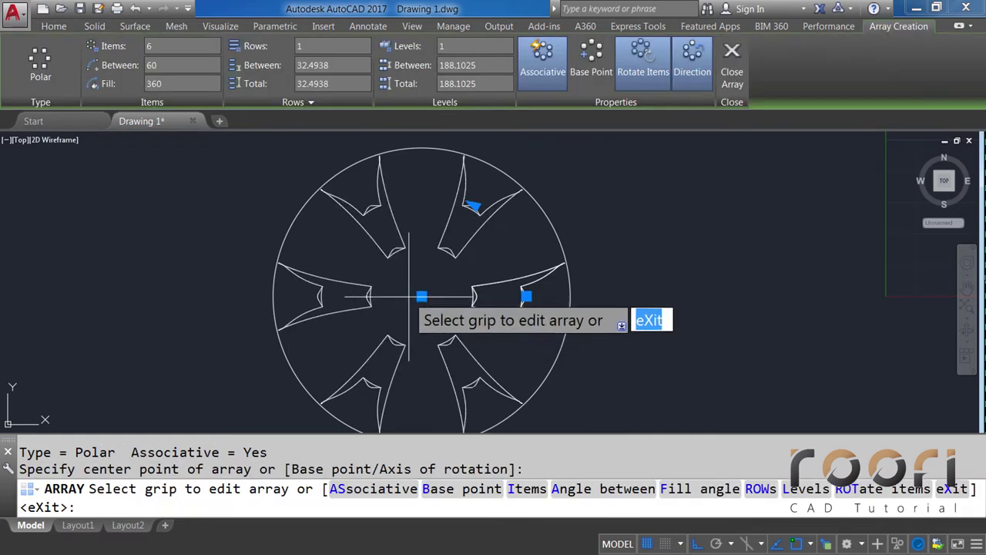
left_click(518, 489)
type("10")
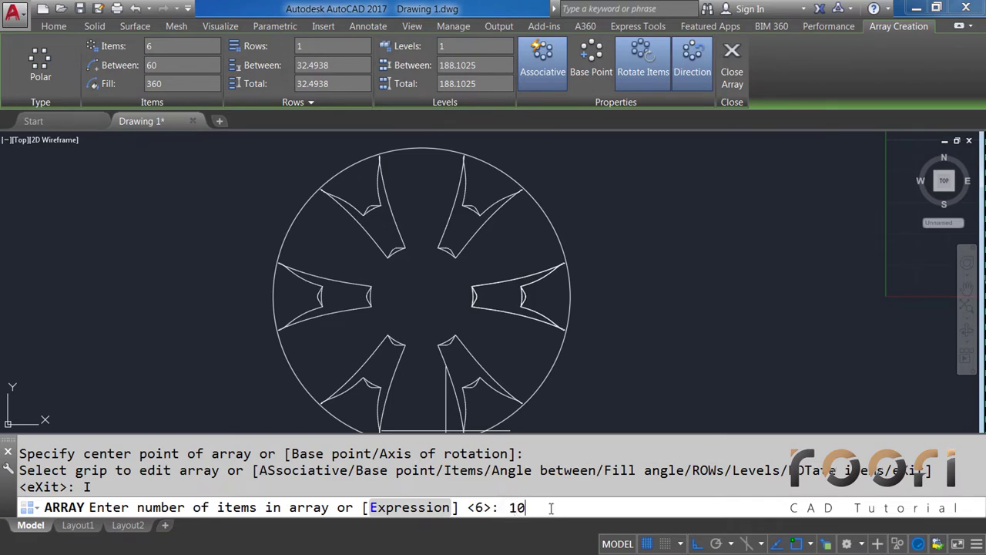
key("Return")
key("Return")
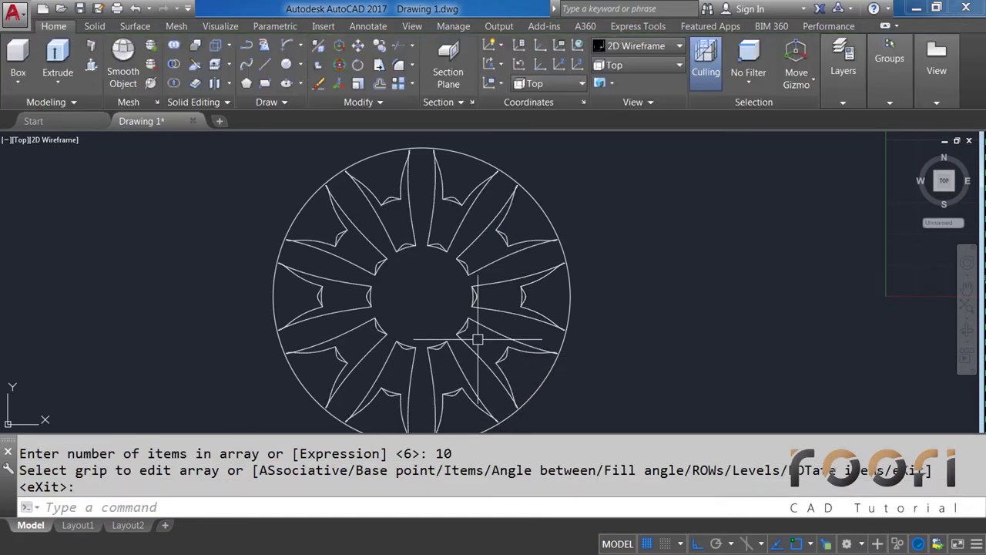
left_click(470, 292)
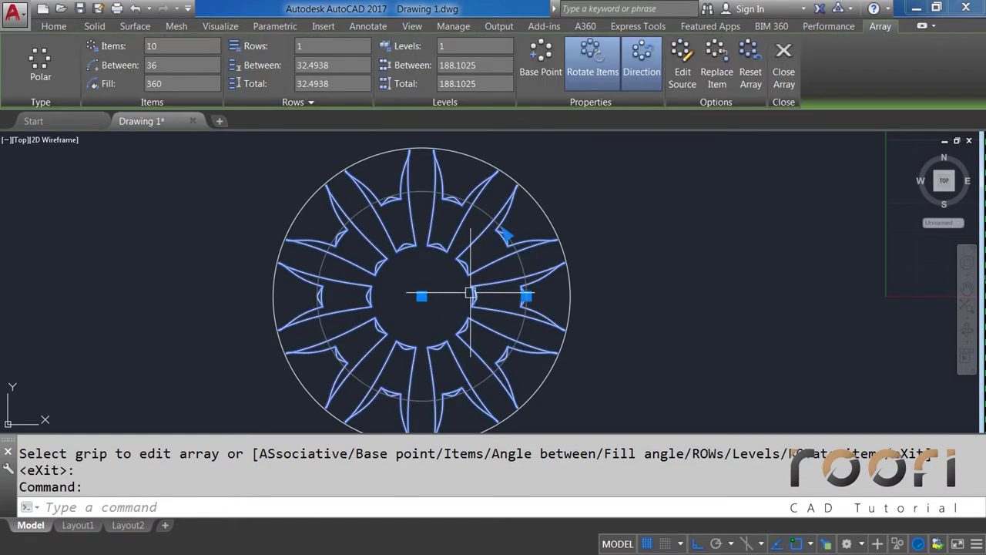
key("Escape")
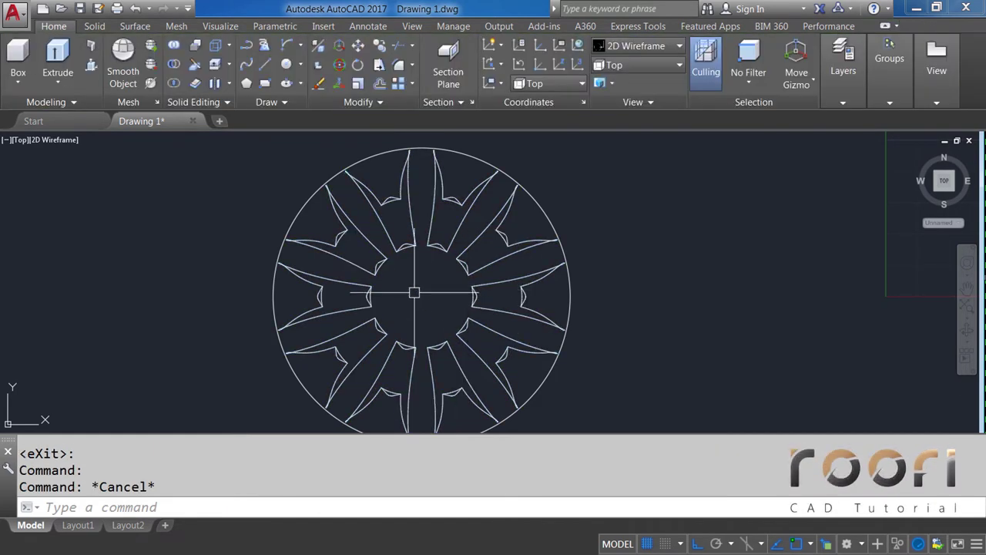
Step: Explode the petal array into individual petals
type("EXPLODE")
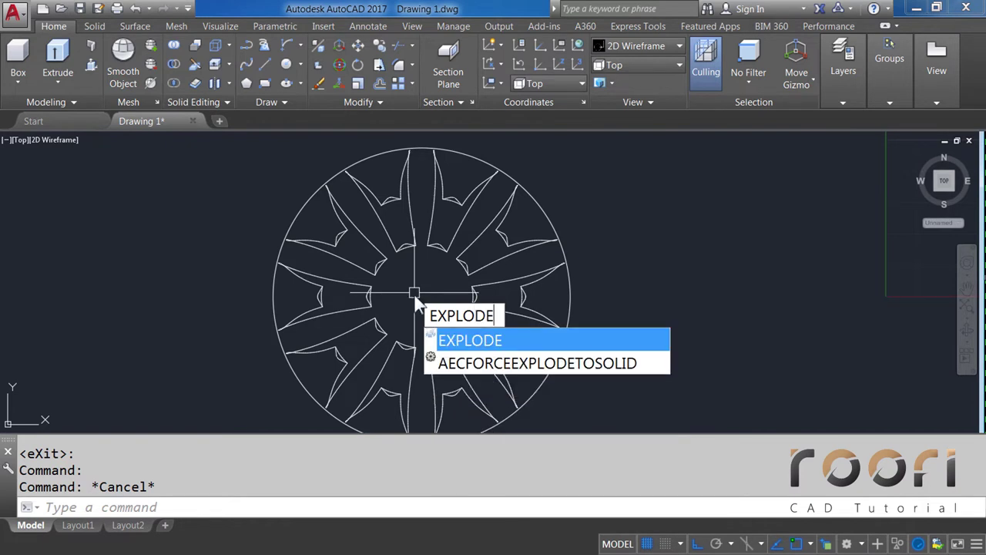
key("Return")
left_click(476, 297)
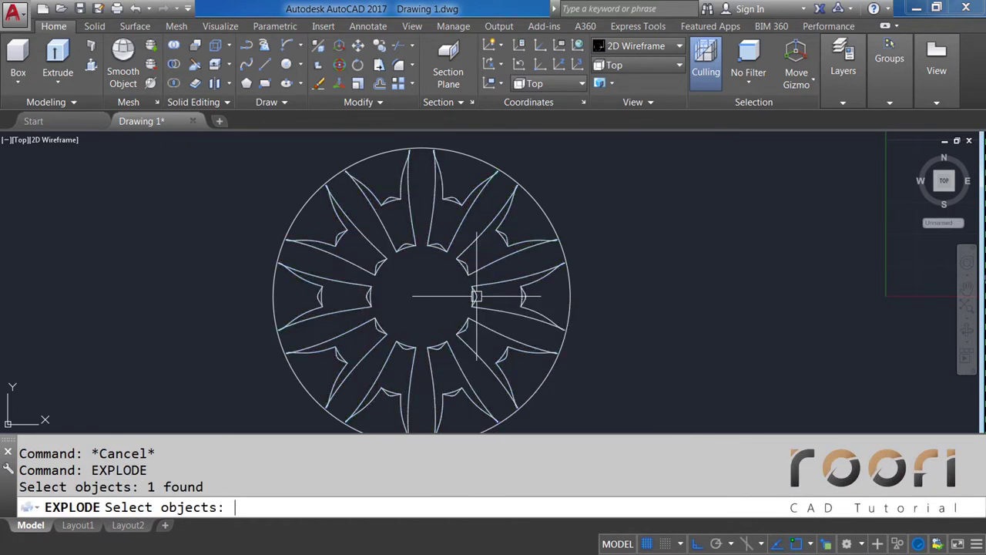
key("Return")
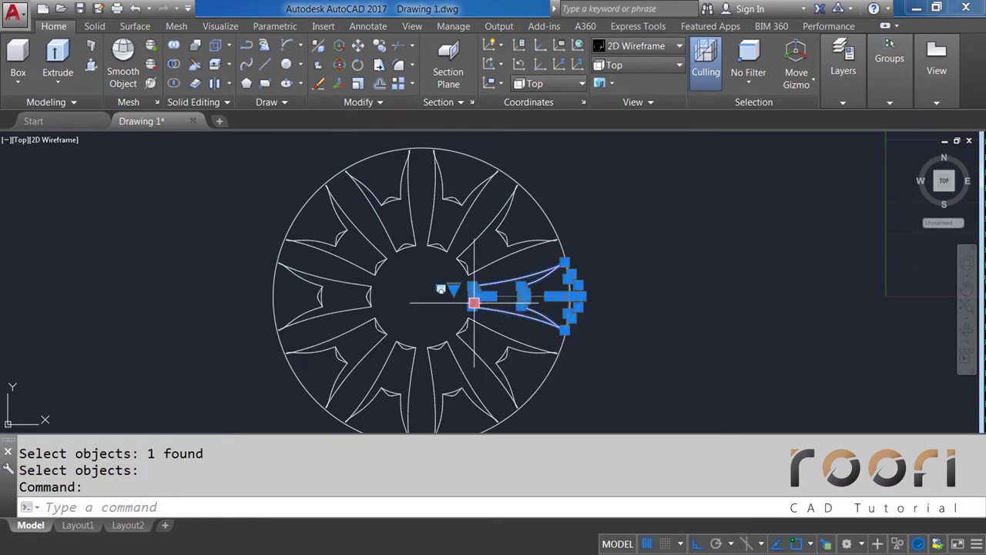
key("Escape")
key("Escape")
Step: Union the ten petals into one solid and erase the outer circle
type("UNION")
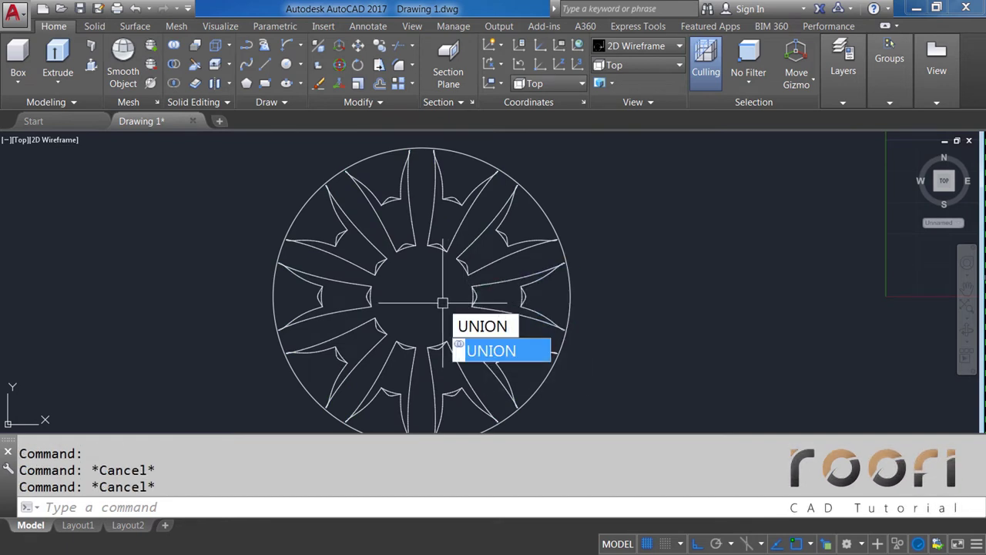
key("Return")
left_click(483, 340)
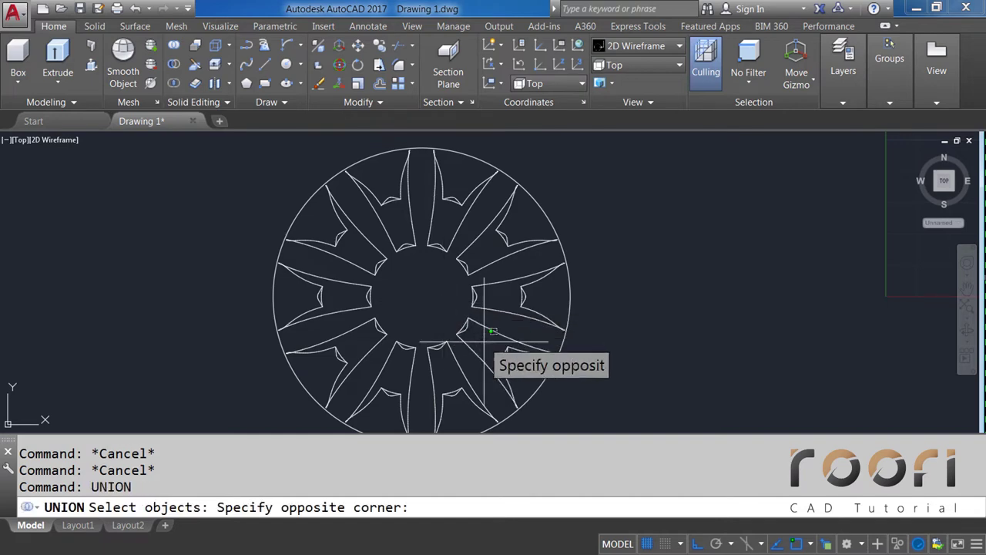
left_click(373, 245)
key("Return")
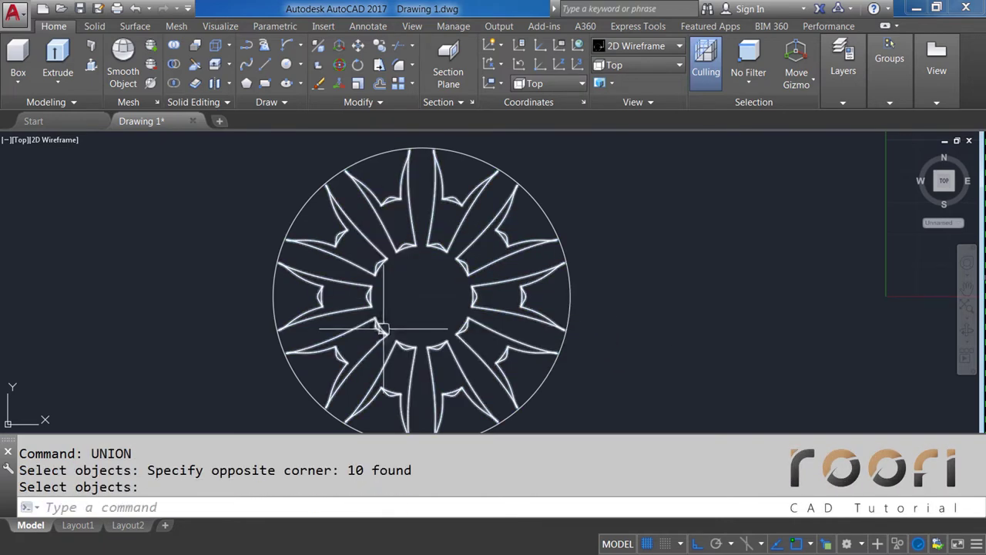
key("Return")
key("Escape")
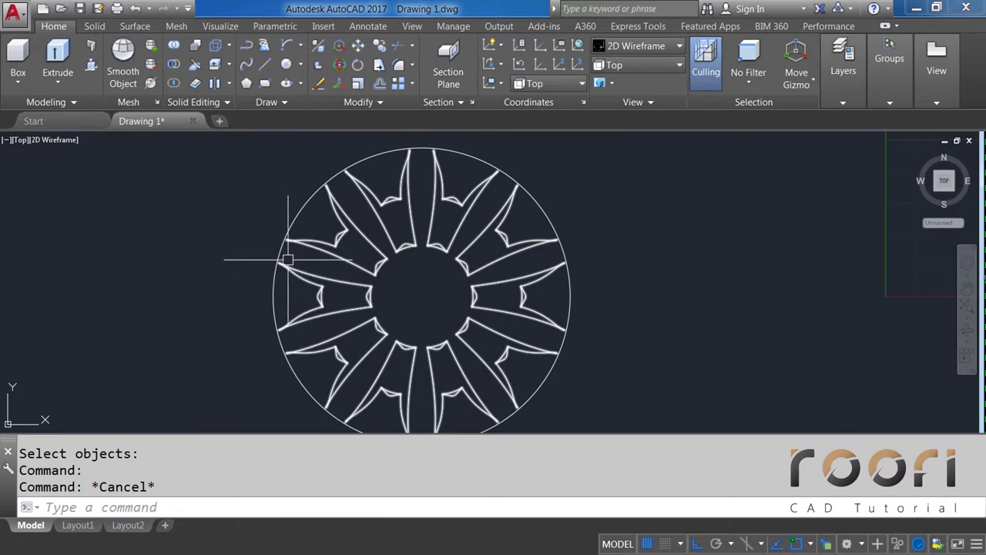
left_click(278, 254)
key("Delete")
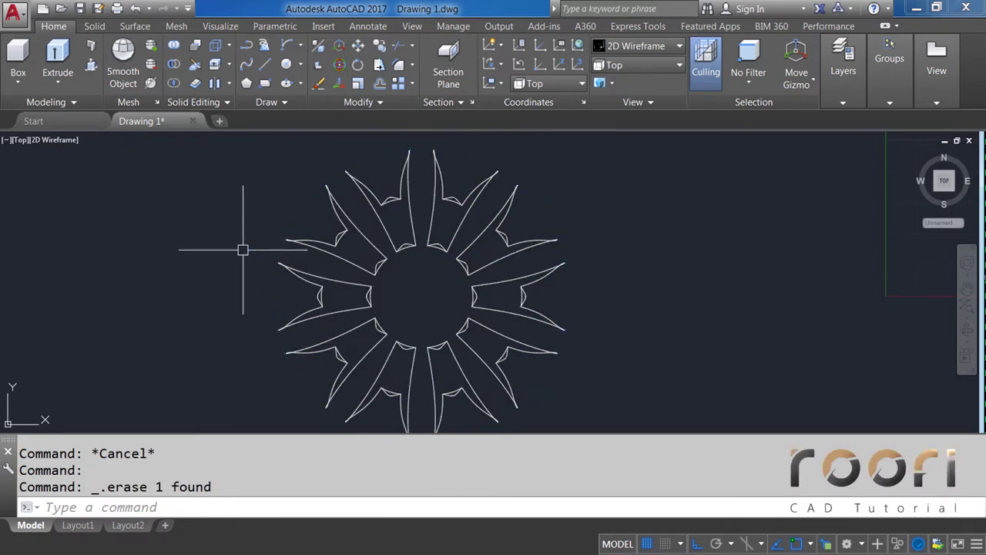
Step: Shade the merged bowl Realistic, orbit to view its side, then return to wireframe
left_click(630, 47)
left_click(813, 81)
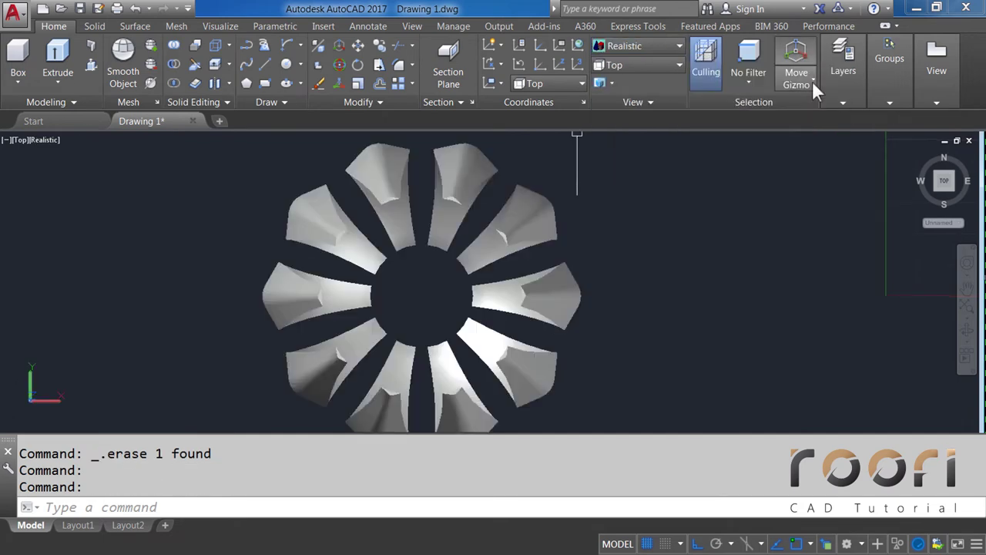
scroll(539, 249, "down", 3)
mouse_move(463, 369)
middle_mouse_down("shift")
mouse_move(485, 269)
mouse_move(485, 203)
mouse_move(462, 277)
mouse_move(385, 331)
mouse_move(351, 300)
mouse_move(399, 342)
mouse_move(432, 339)
middle_mouse_up("shift")
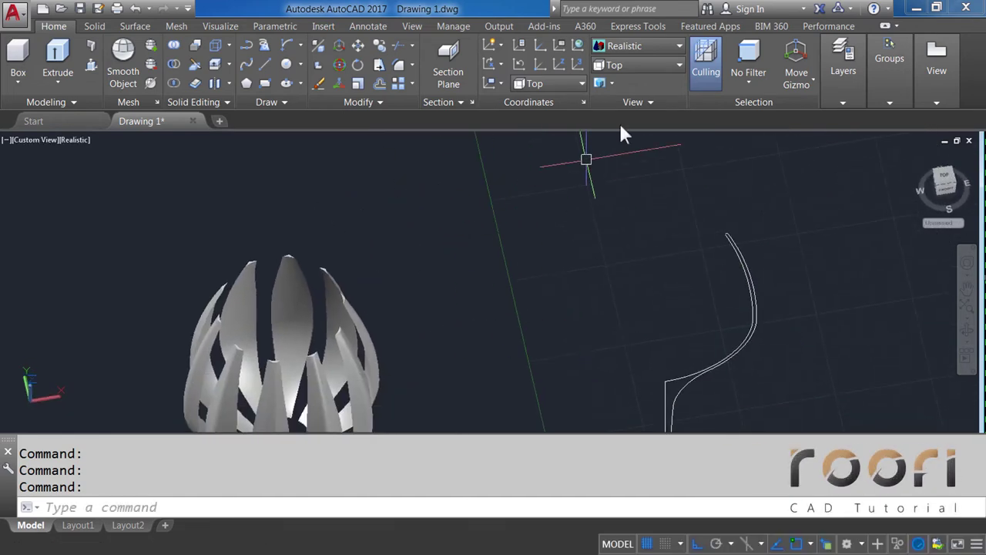
left_click(622, 51)
left_click(620, 73)
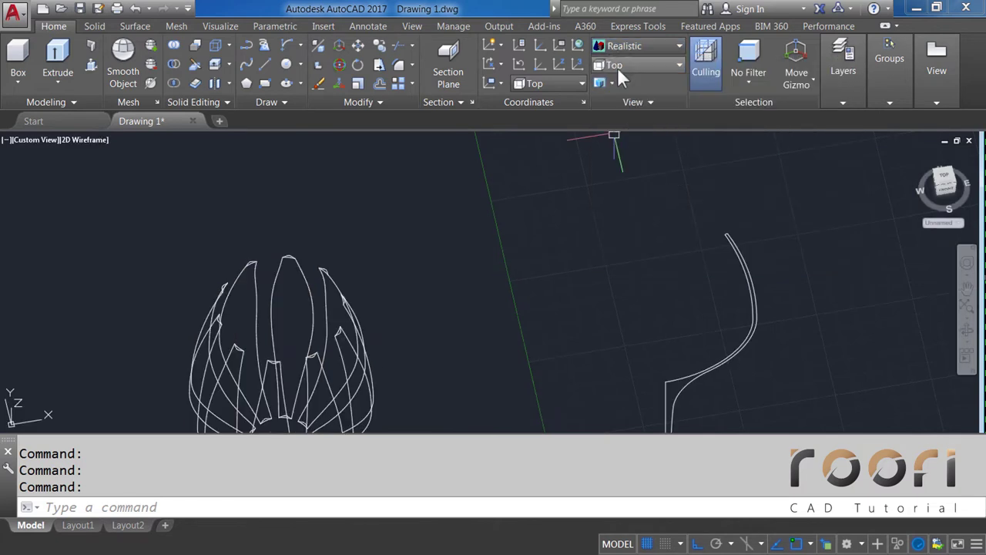
left_click(619, 66)
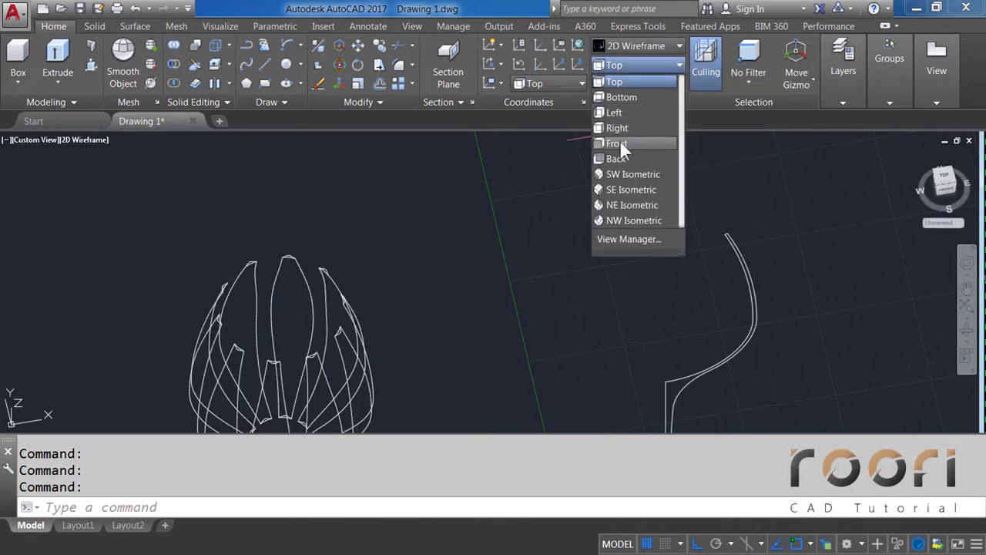
Step: Switch to the Front view and zoom in on the stem-to-bowl curve
left_click(617, 144)
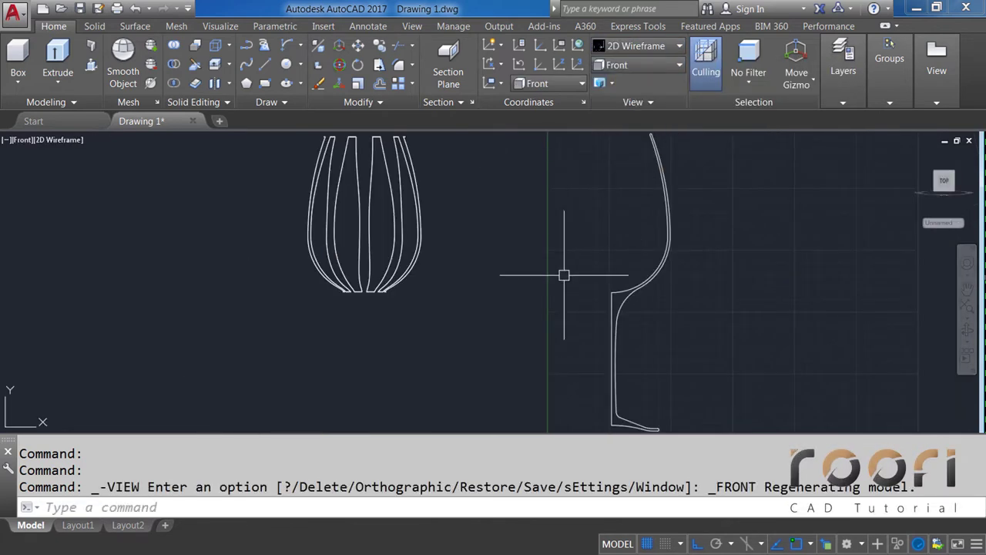
scroll(431, 284, "down", 2)
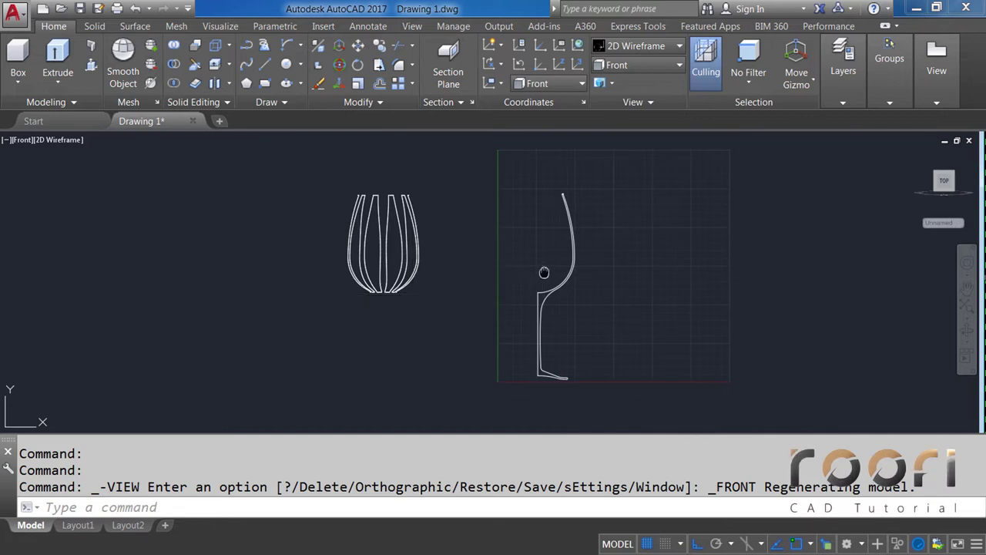
middle_click_drag(542, 273, 494, 275)
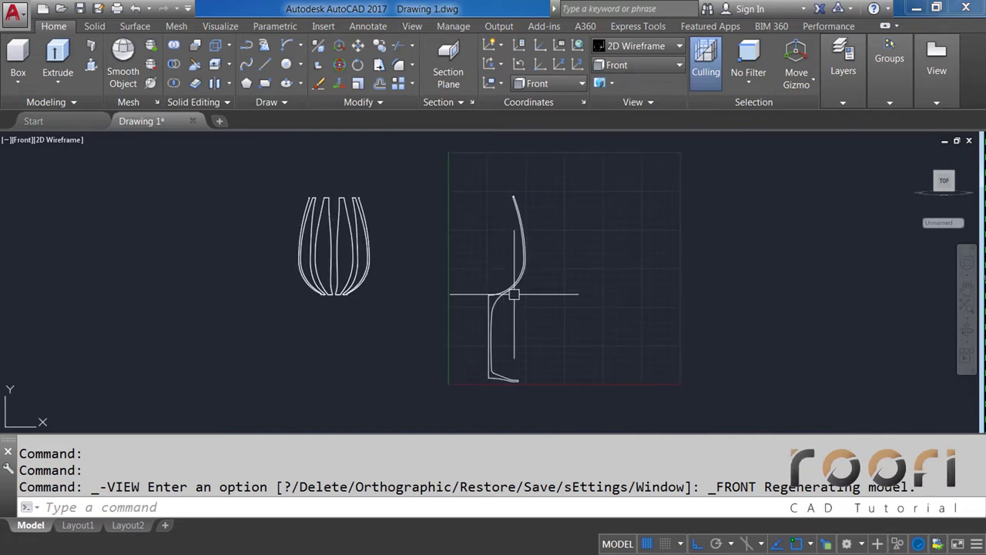
scroll(502, 279, "up", 2)
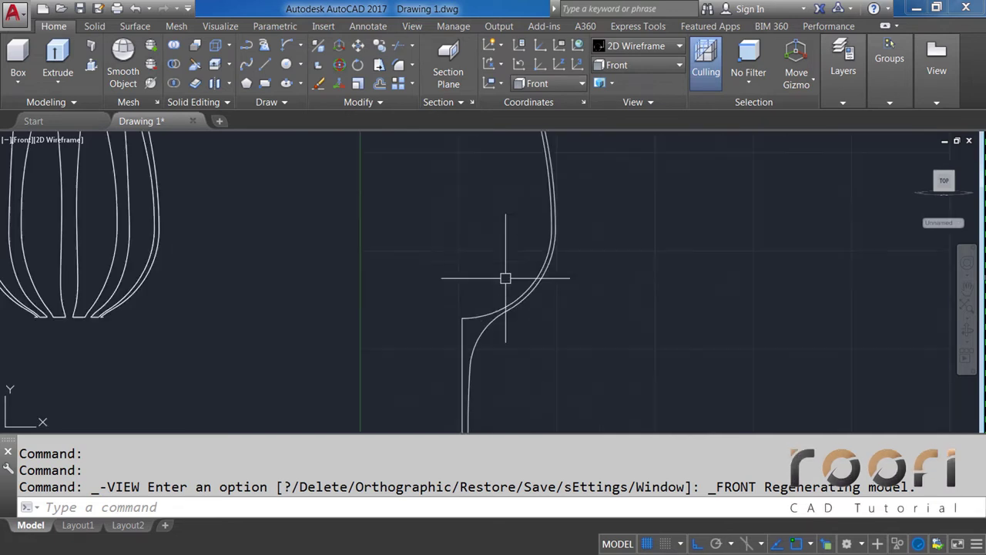
scroll(504, 275, "up", 4)
middle_click_drag(505, 275, 372, 299)
type("CO")
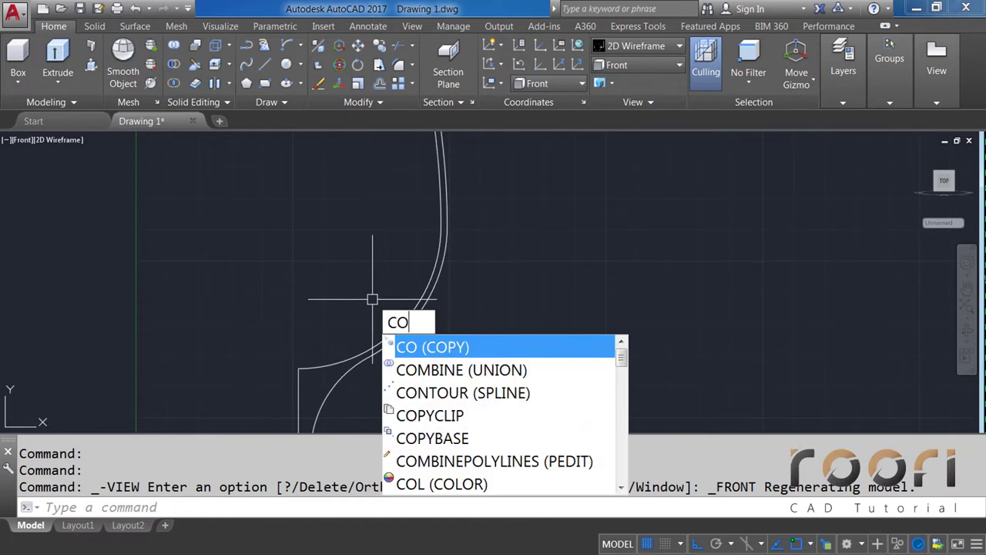
Step: Copy the lower bowl curve 100 units to the right
key("Return")
left_click(326, 363)
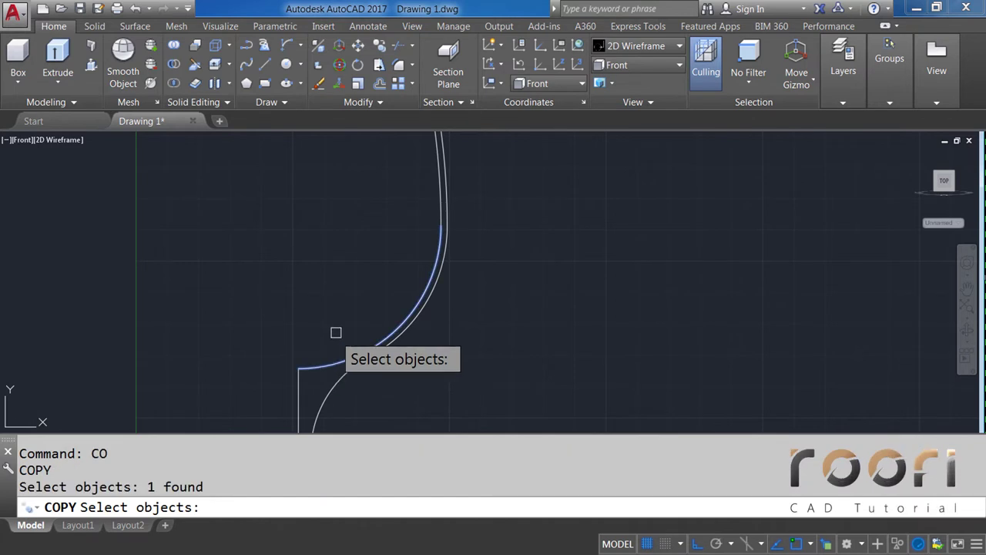
key("Return")
left_click(322, 302)
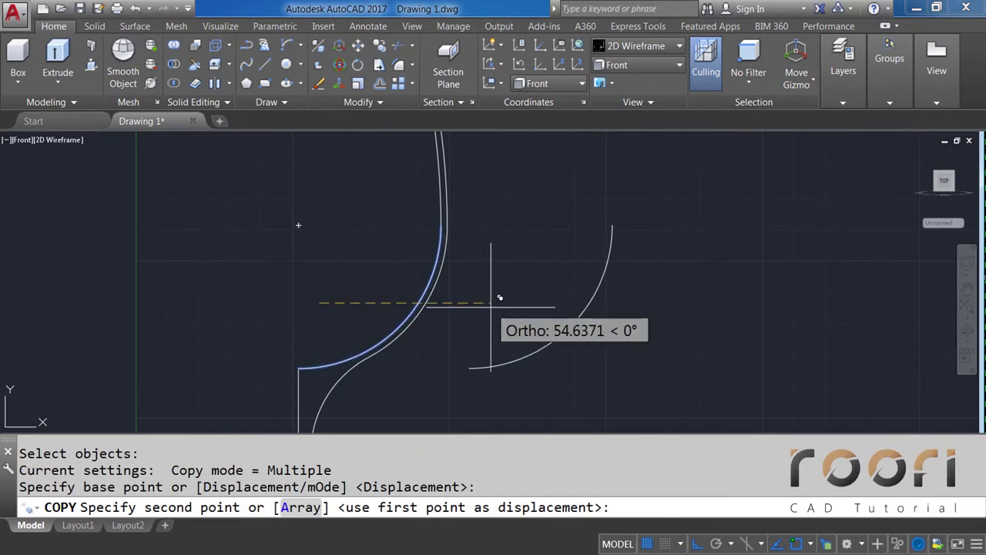
type("100")
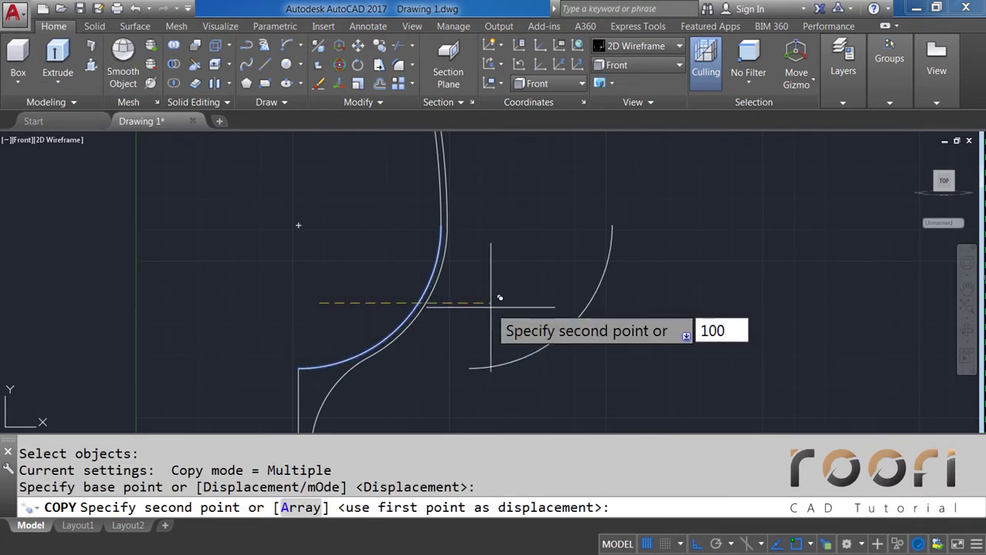
key("Return")
key("Return")
middle_click_drag(621, 285, 467, 306)
type("L")
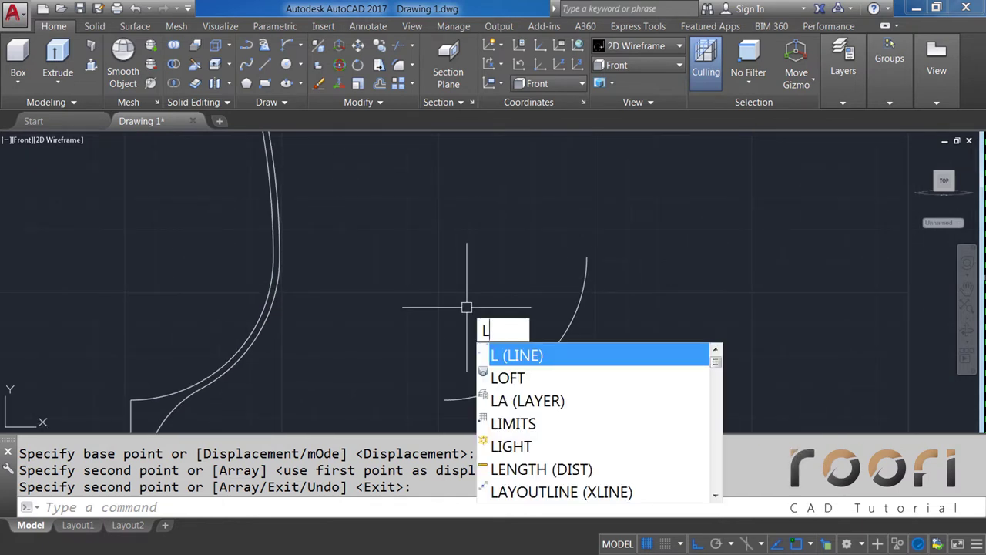
Step: Draw a vertical line up from the copied arc's lower end and a horizontal line from its top end
key("Return")
left_click(446, 400)
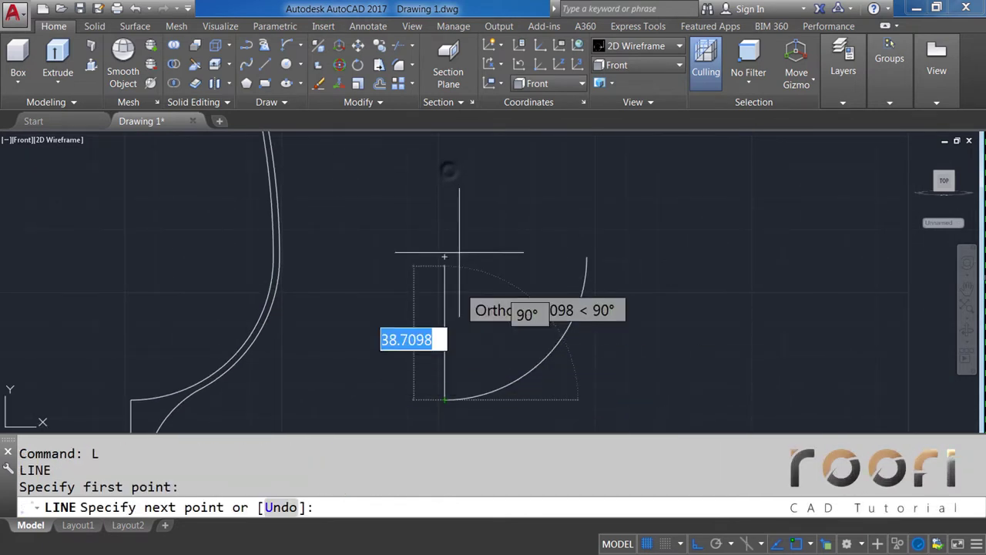
left_click(447, 168)
key("Return")
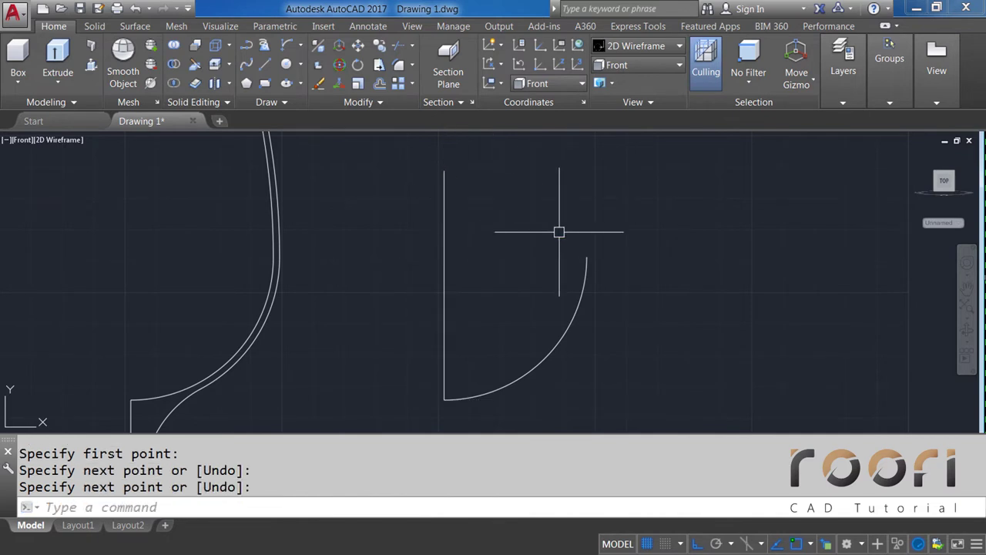
type("L")
key("Return")
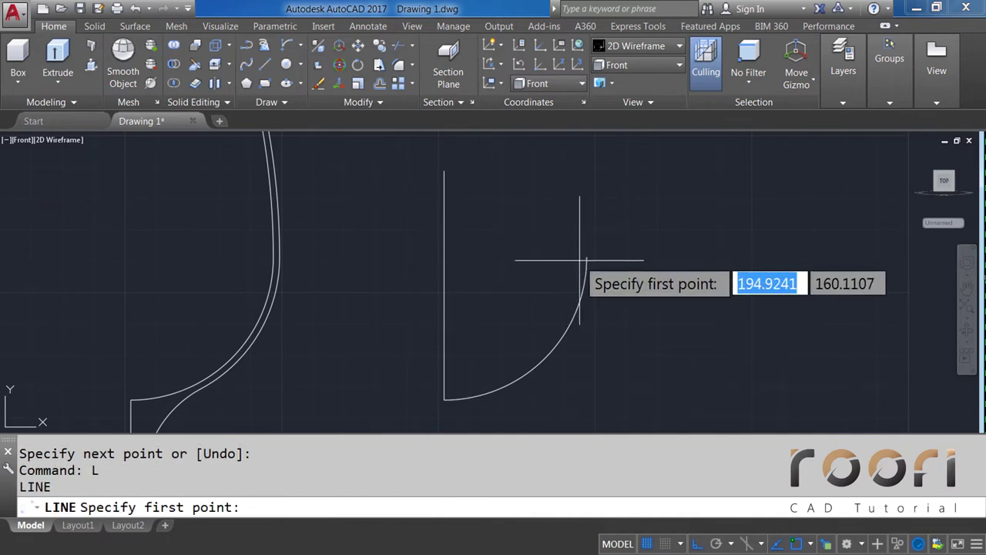
left_click(587, 257)
left_click(403, 258)
key("Return")
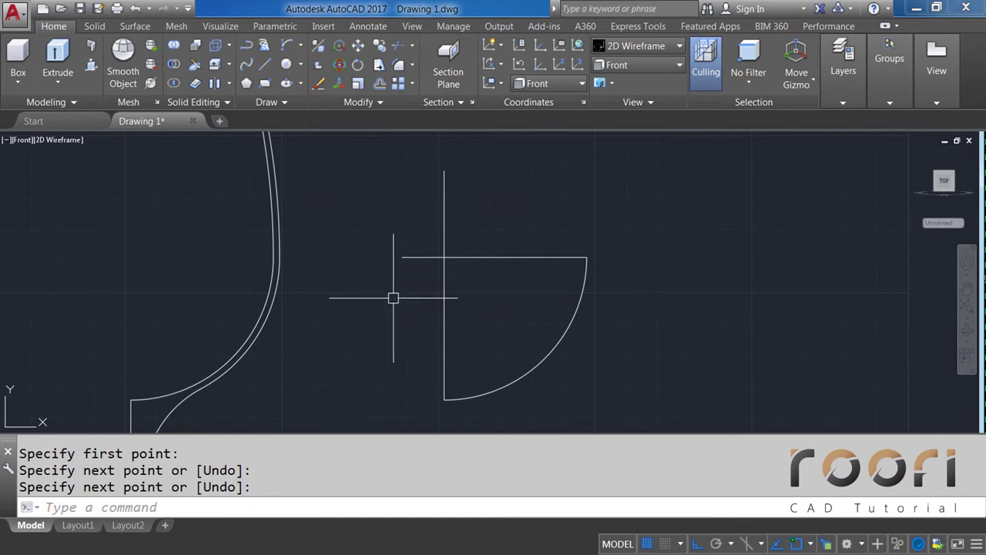
Step: Trim the horizontal line's left overhang at the vertical line
type("TR")
key("Return")
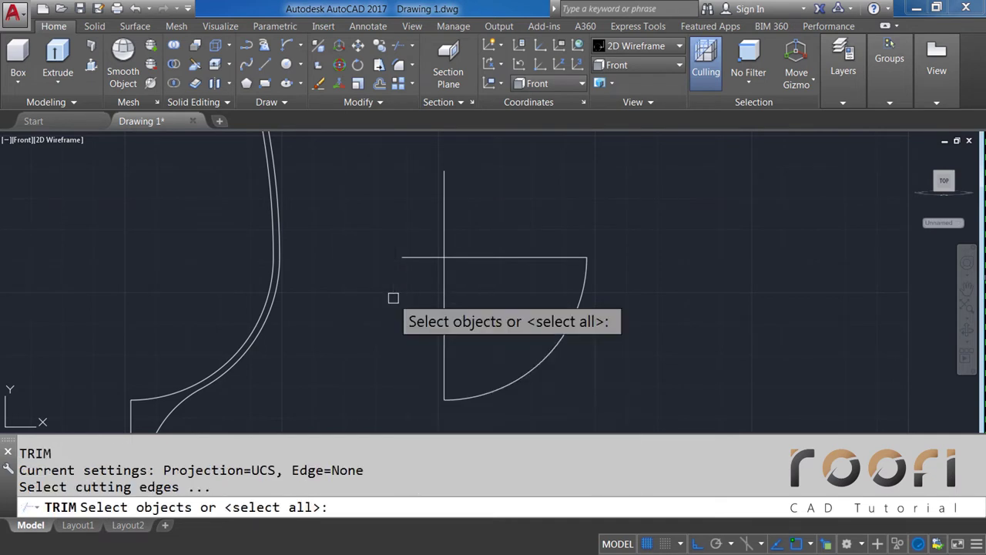
key("Return")
left_click(409, 257)
key("Return")
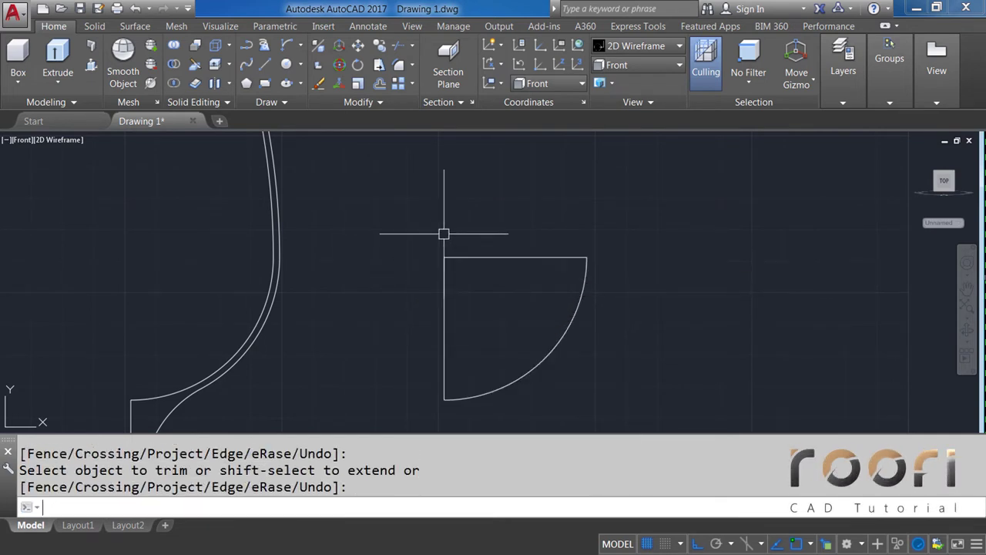
scroll(512, 269, "up", 4)
type("O")
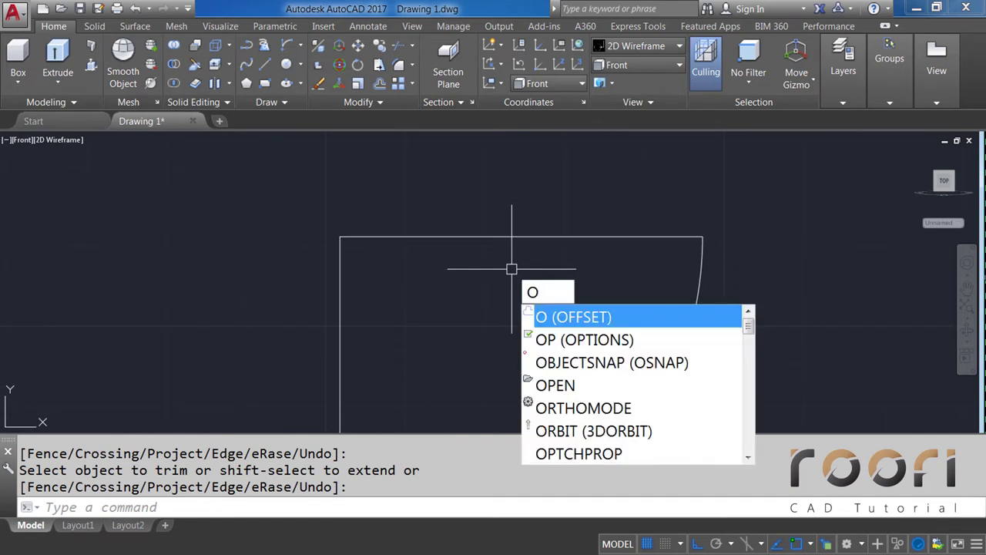
Step: Offset the profile's top edge 4 units downward, then zoom out
key("Return")
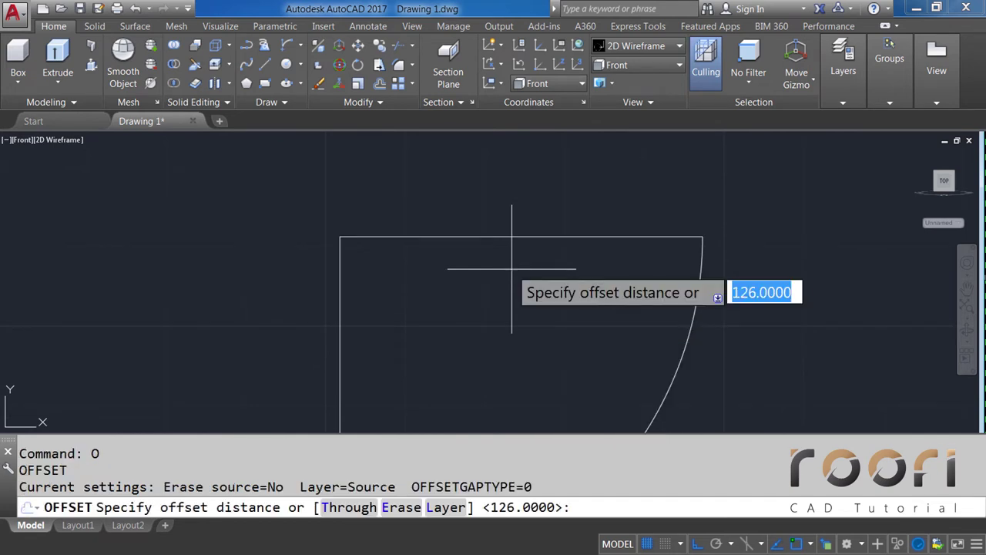
type("4")
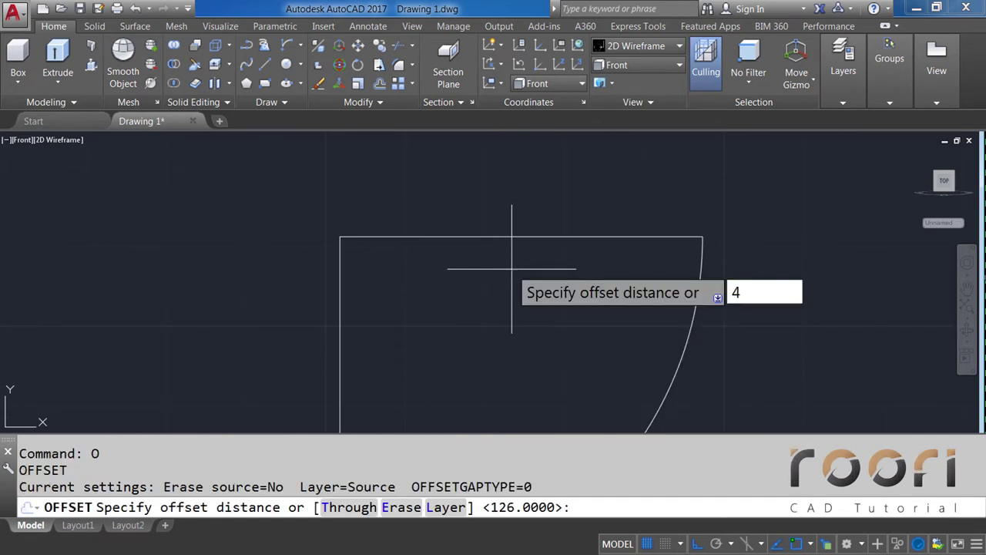
key("Return")
left_click(506, 237)
left_click(505, 281)
key("Return")
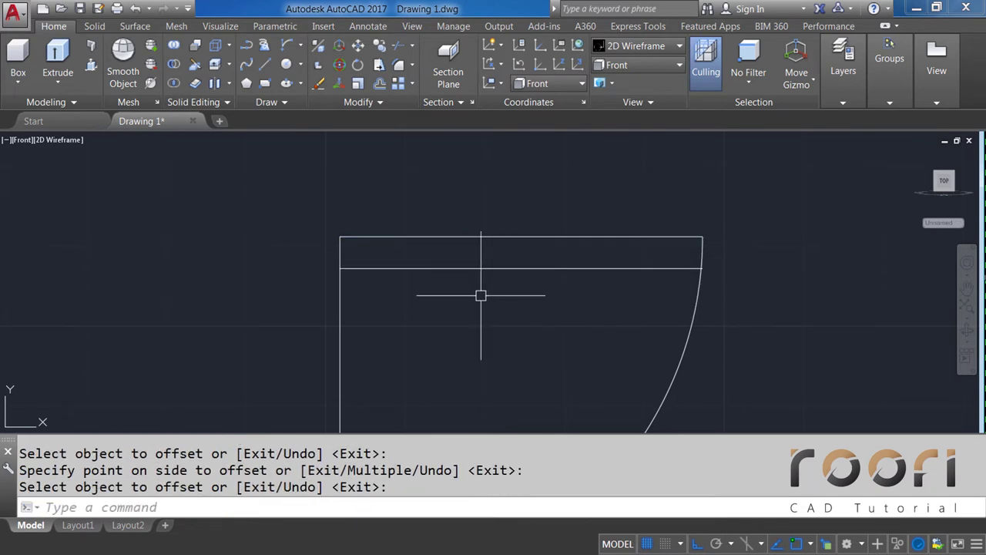
scroll(382, 336, "down", 2)
scroll(383, 337, "down", 2)
type("C")
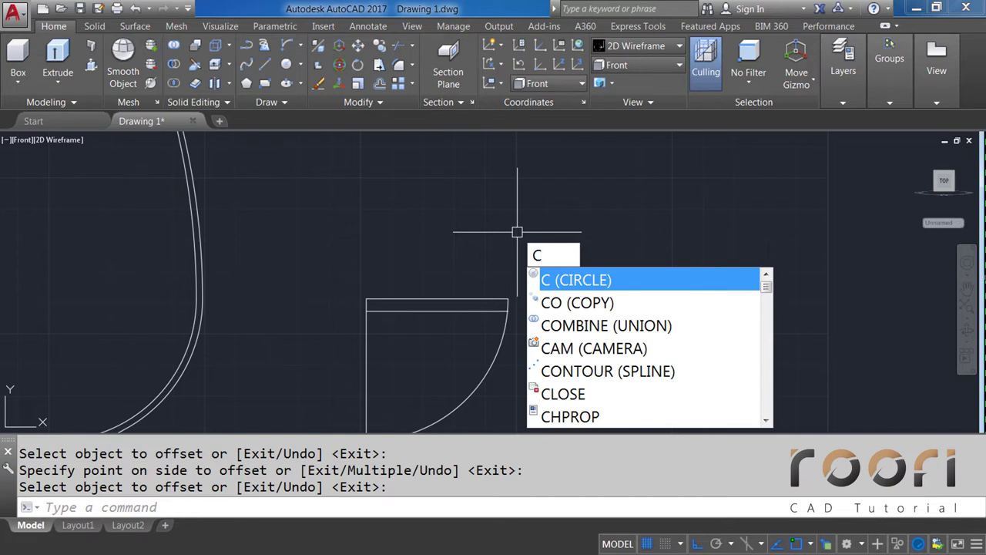
Step: Draw a 50-diameter circle above the profile
key("Return")
left_click(401, 239)
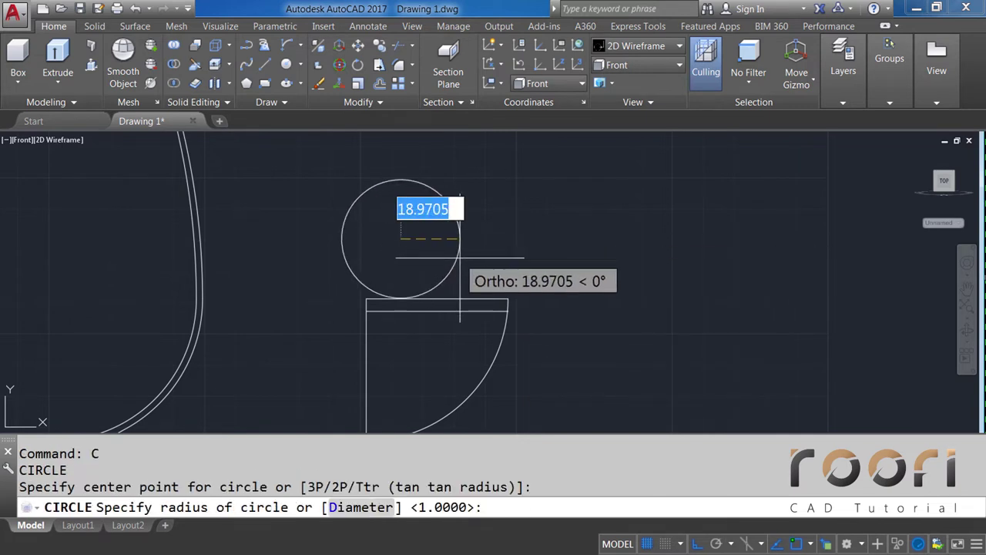
type("D")
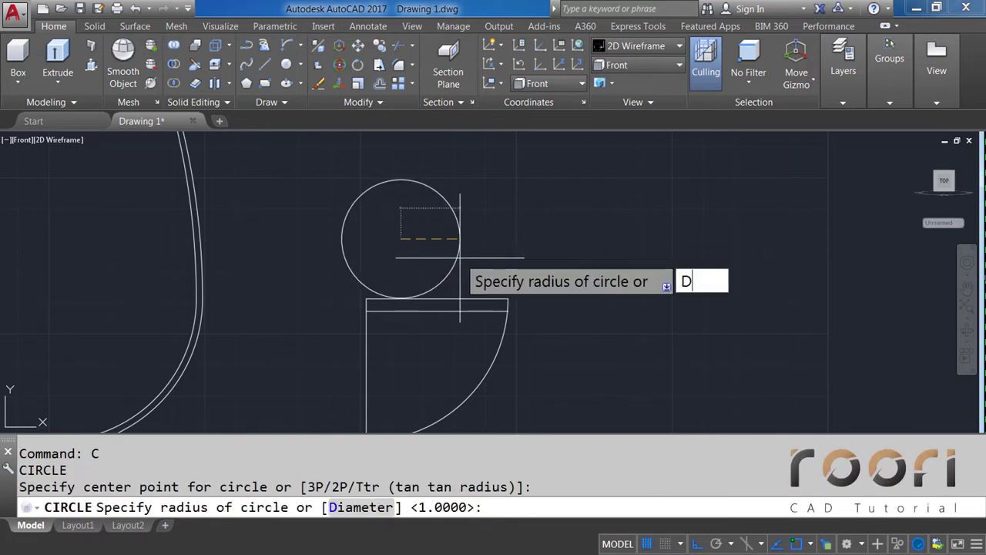
key("Return")
type("50")
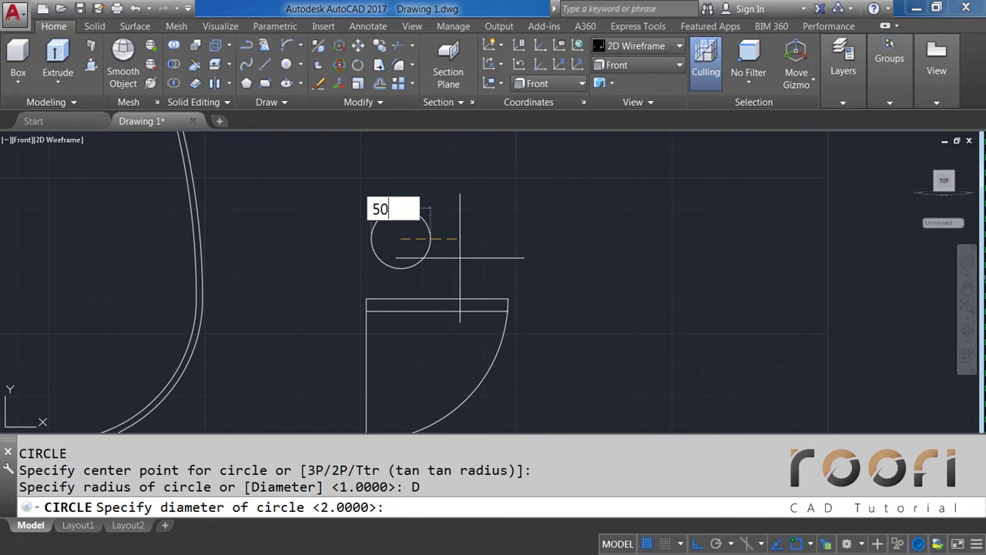
key("Return")
type("M")
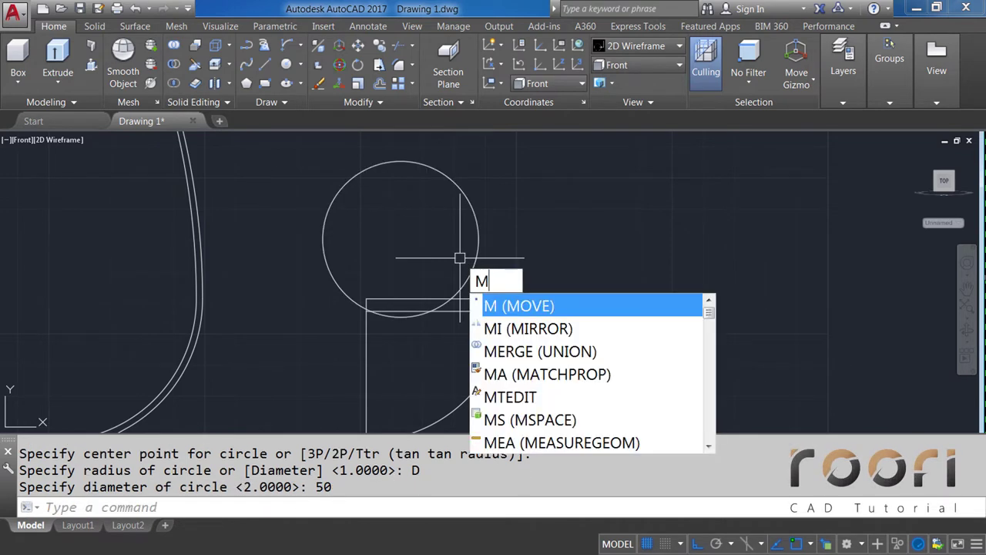
Step: Move the circle down over the profile's top
key("Return")
left_click(456, 183)
key("Return")
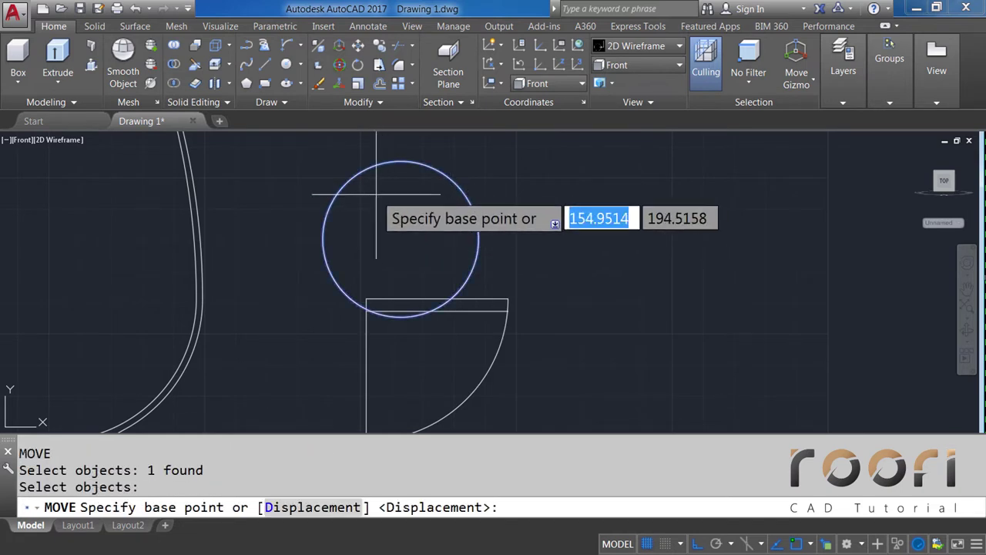
left_click(376, 194)
left_click(364, 282)
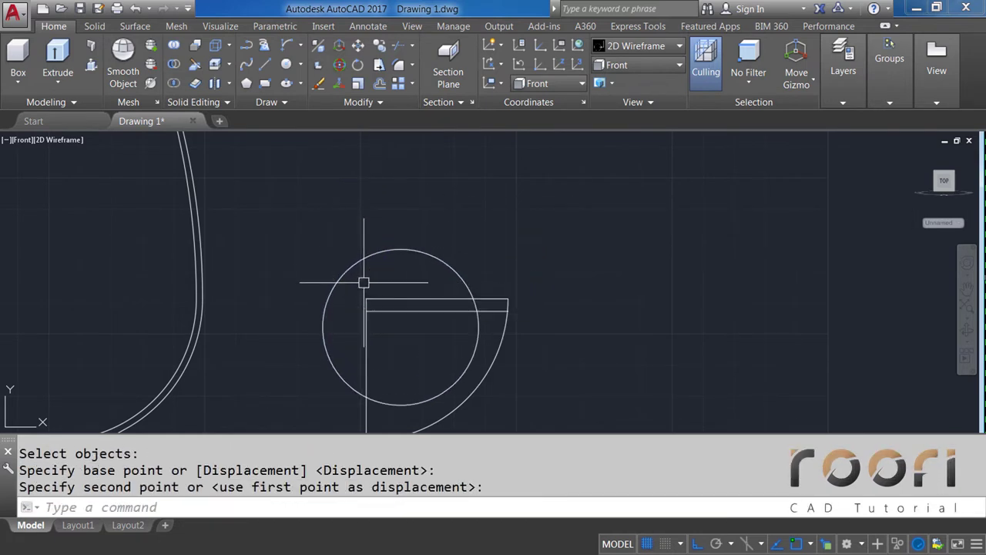
scroll(352, 319, "up", 1)
scroll(337, 280, "up", 1)
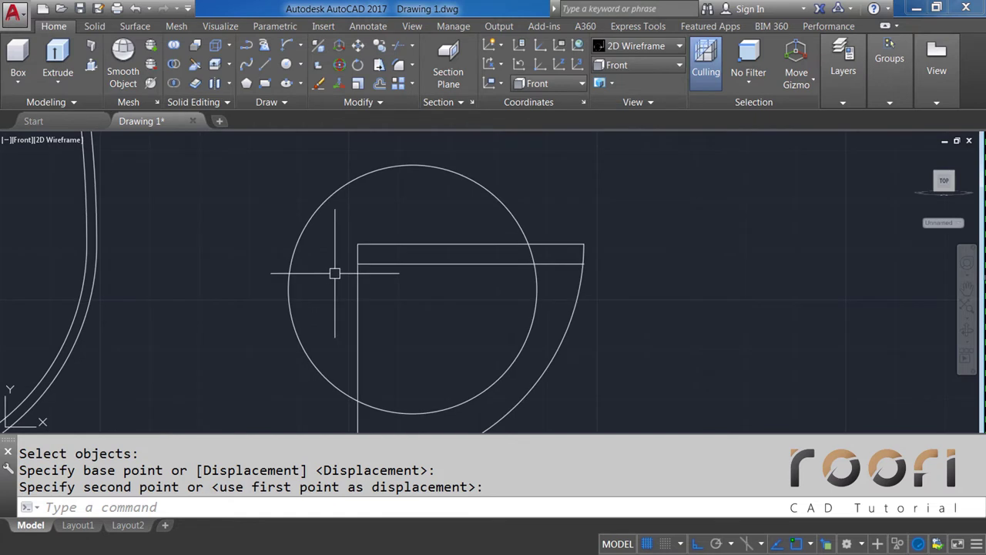
type("M")
Step: Reposition the circle lower and further left so its top meets the band
key("Return")
left_click(326, 235)
left_click(297, 198)
key("Return")
left_click(271, 183)
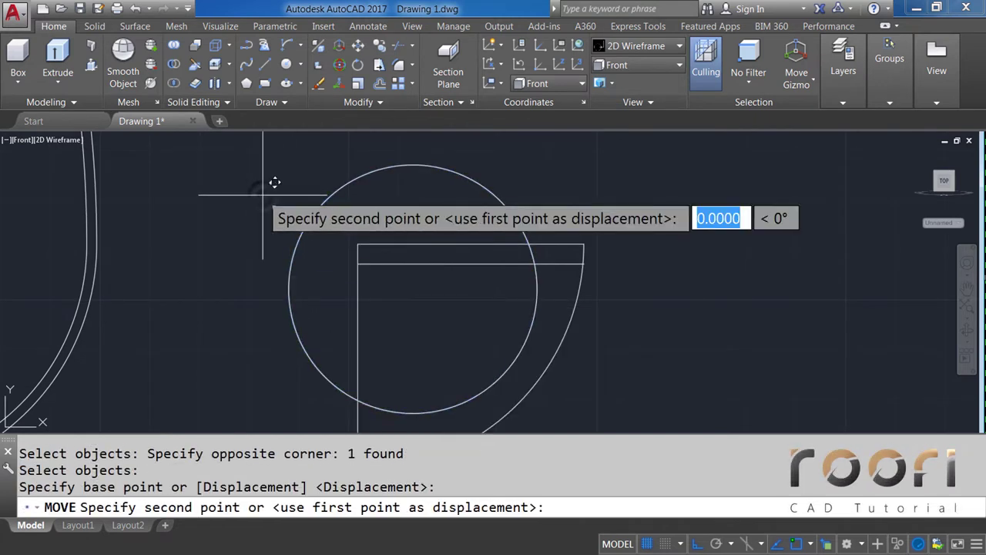
left_click(255, 276)
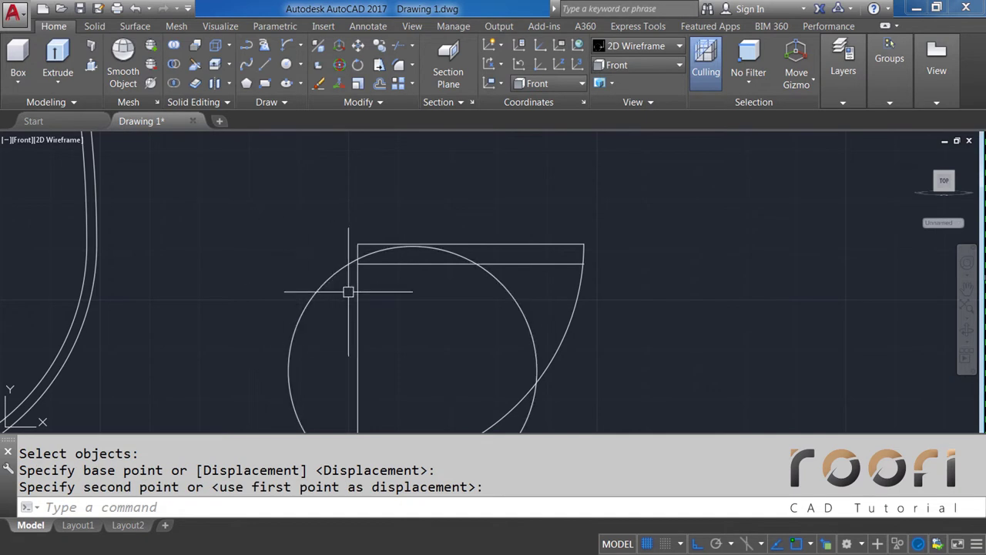
scroll(392, 289, "up", 2)
type("M")
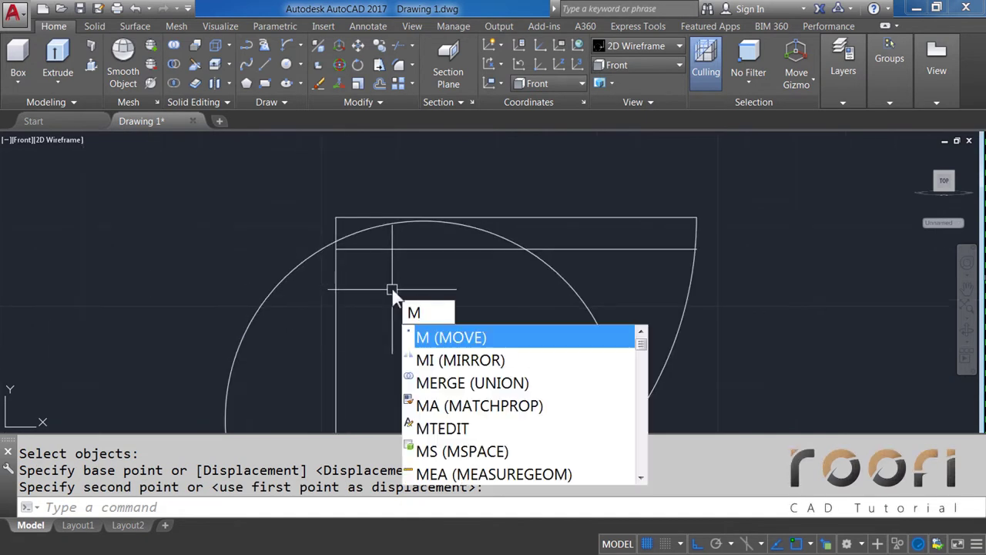
key("Return")
left_click(312, 256)
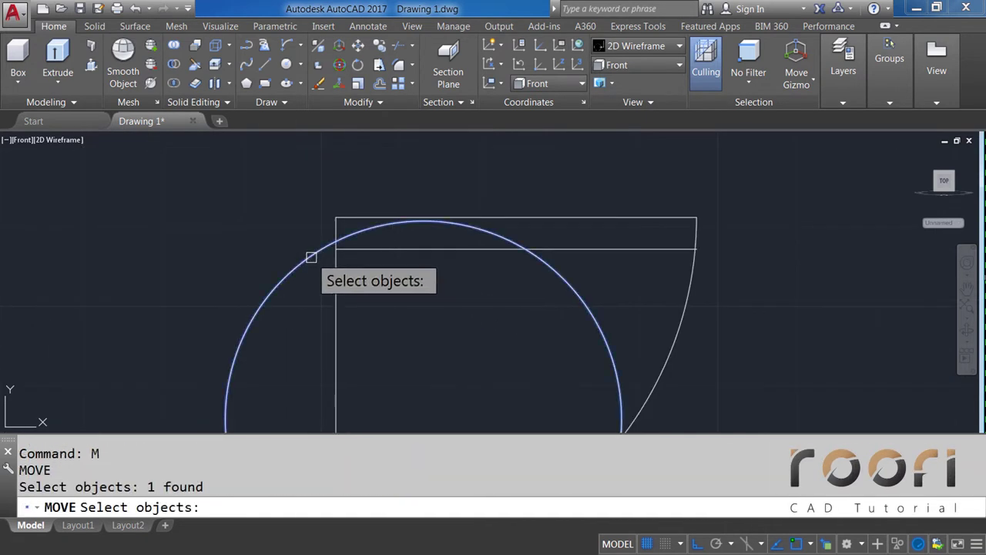
key("Return")
left_click(441, 176)
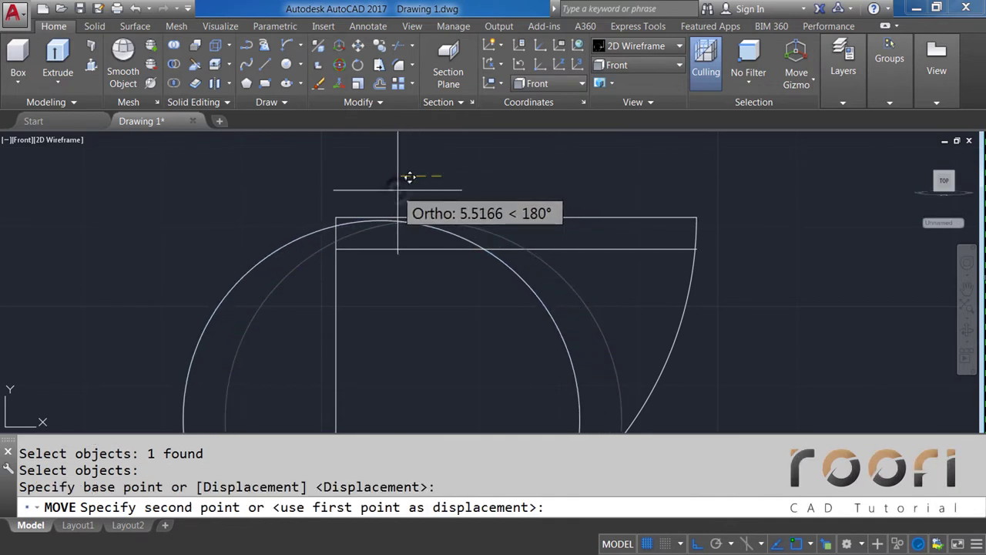
left_click(397, 189)
type("CO")
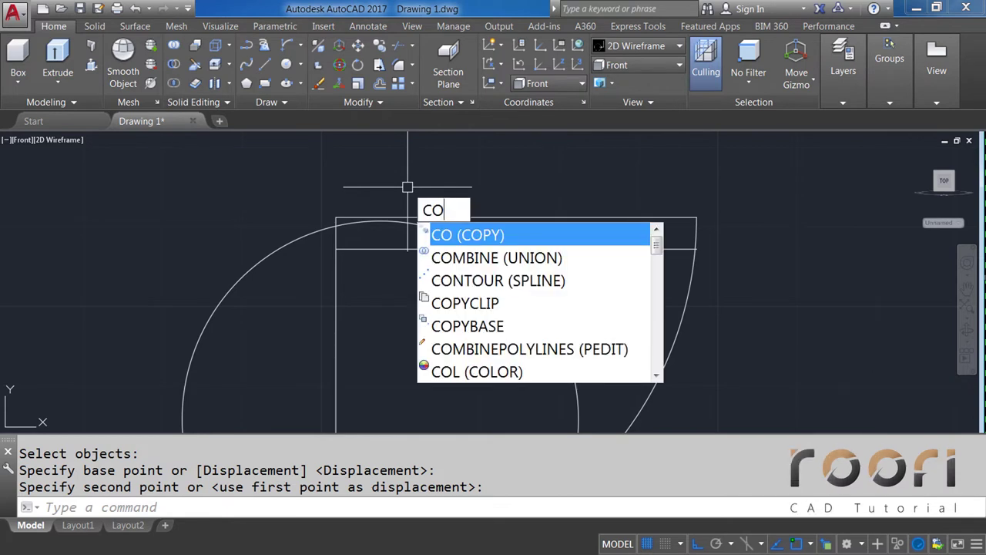
Step: Copy the circle 25 units to the right
key("Return")
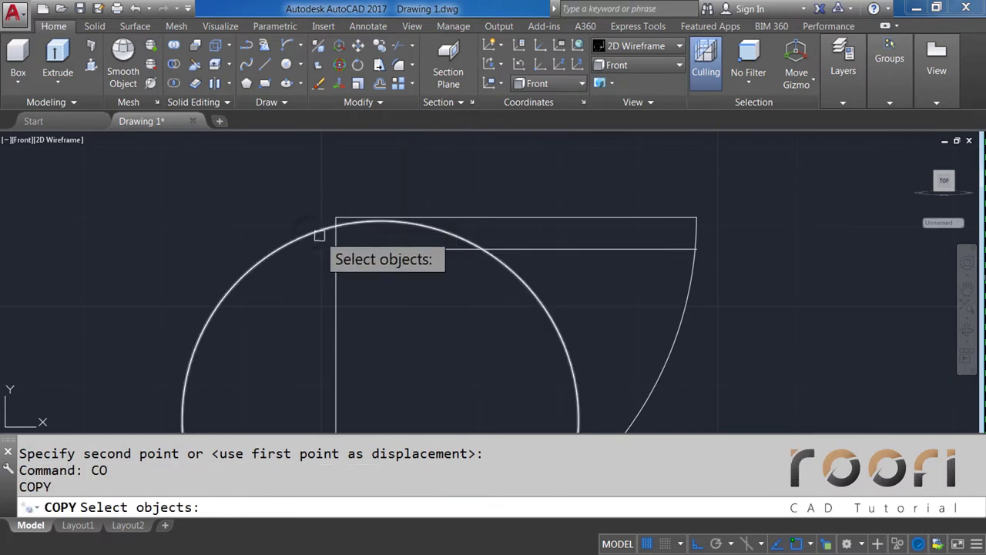
left_click(316, 233)
key("Return")
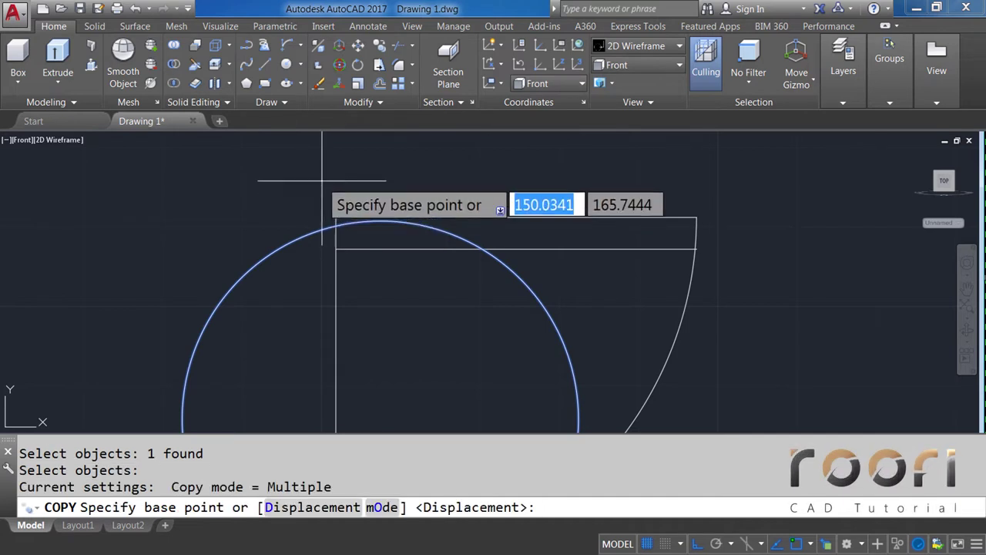
left_click(322, 179)
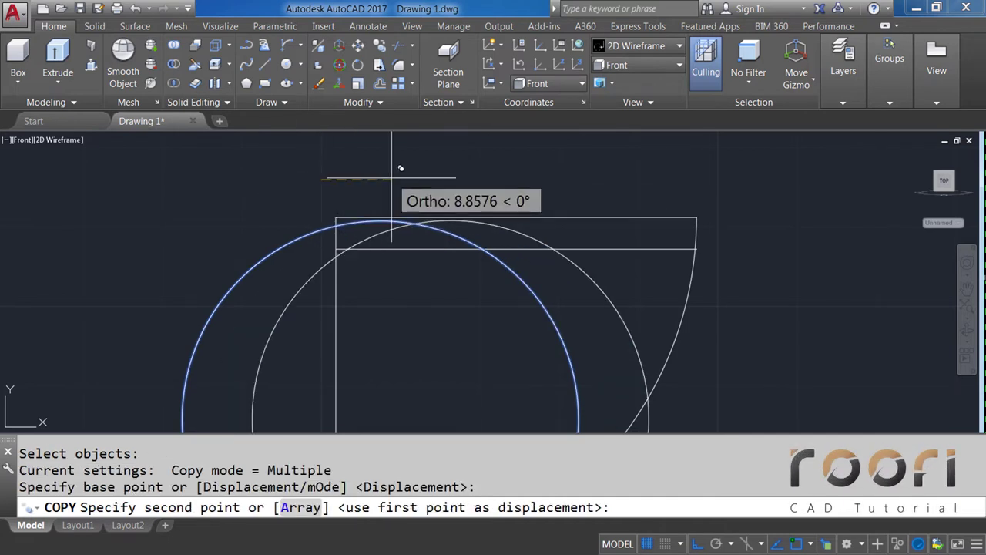
type("25")
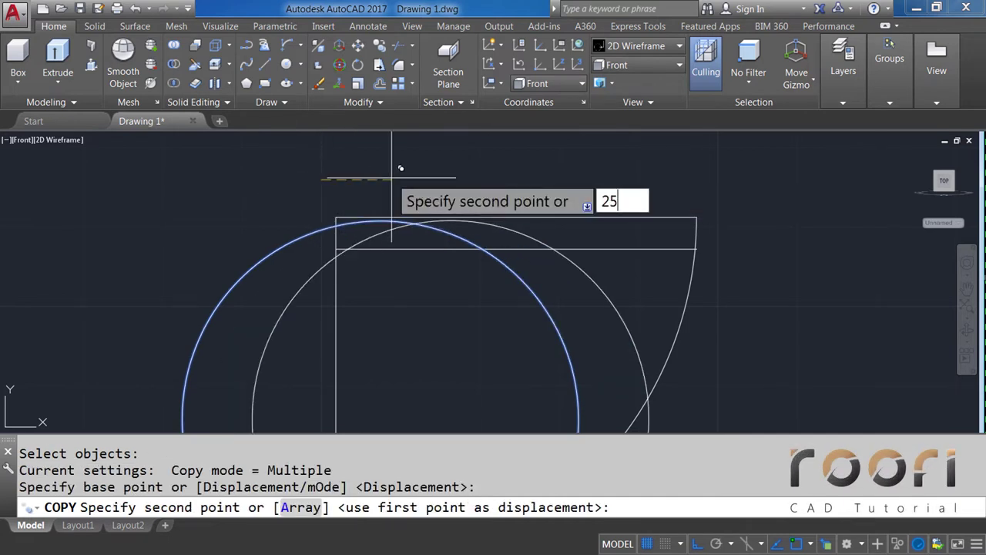
key("Return")
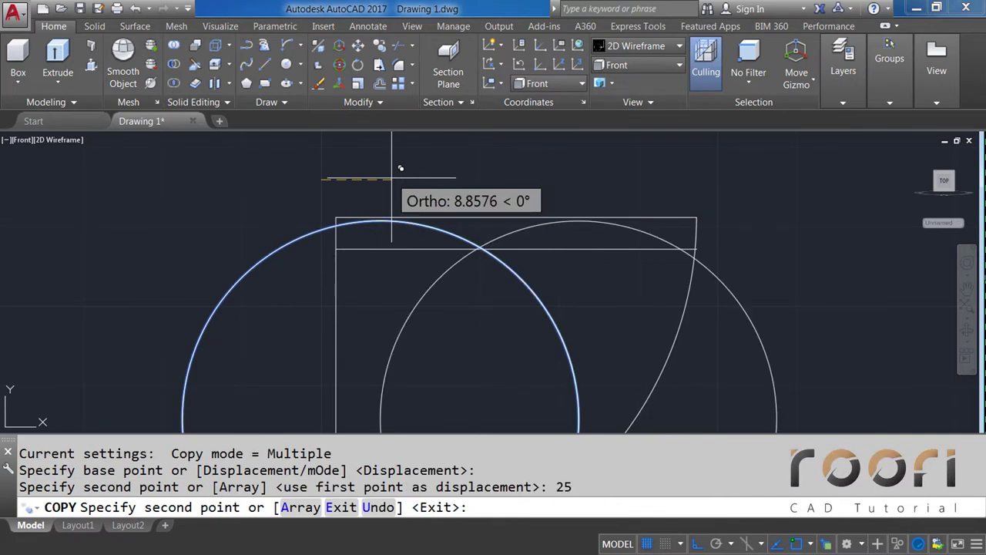
key("Return")
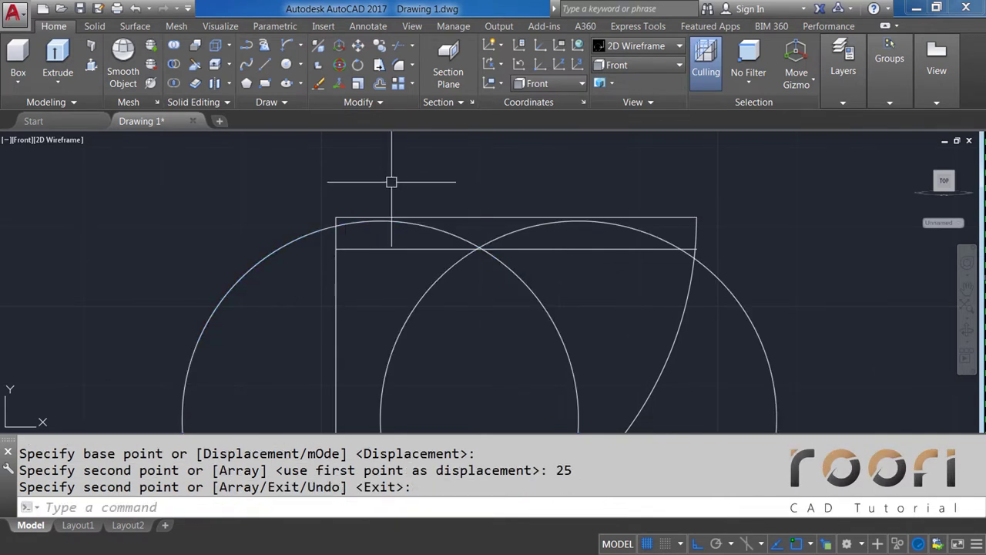
Step: Move both circles slightly to the right
type("M")
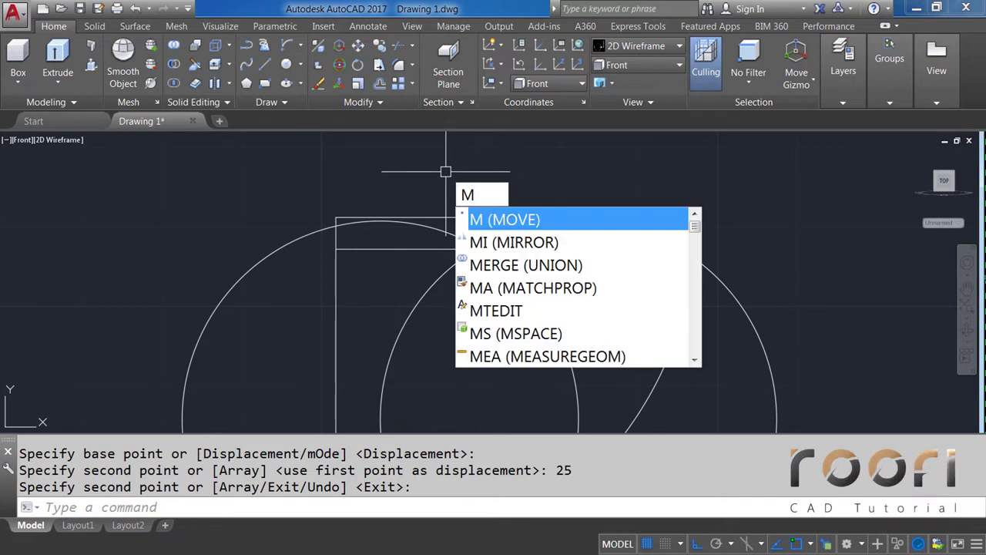
key("Return")
left_click(570, 302)
left_click(423, 270)
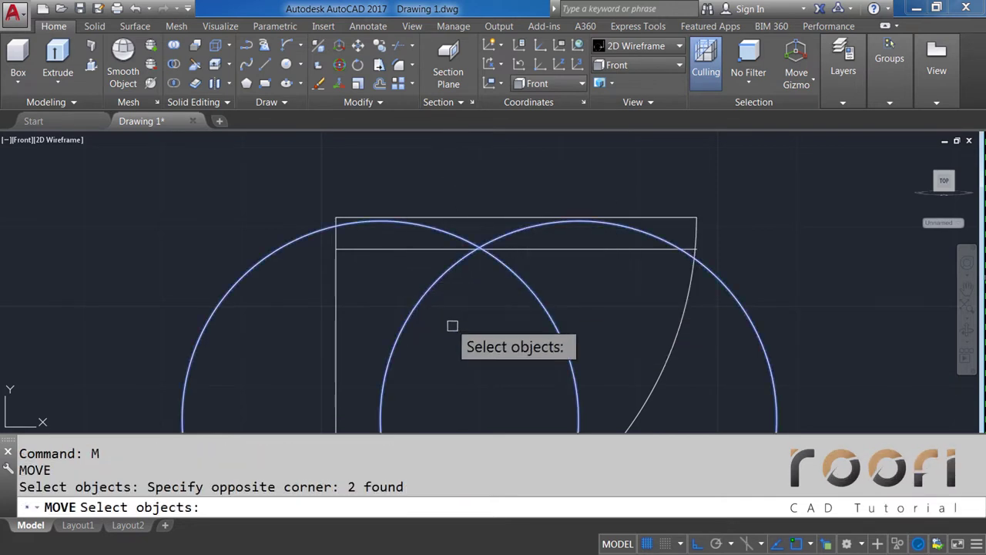
key("Return")
left_click(455, 331)
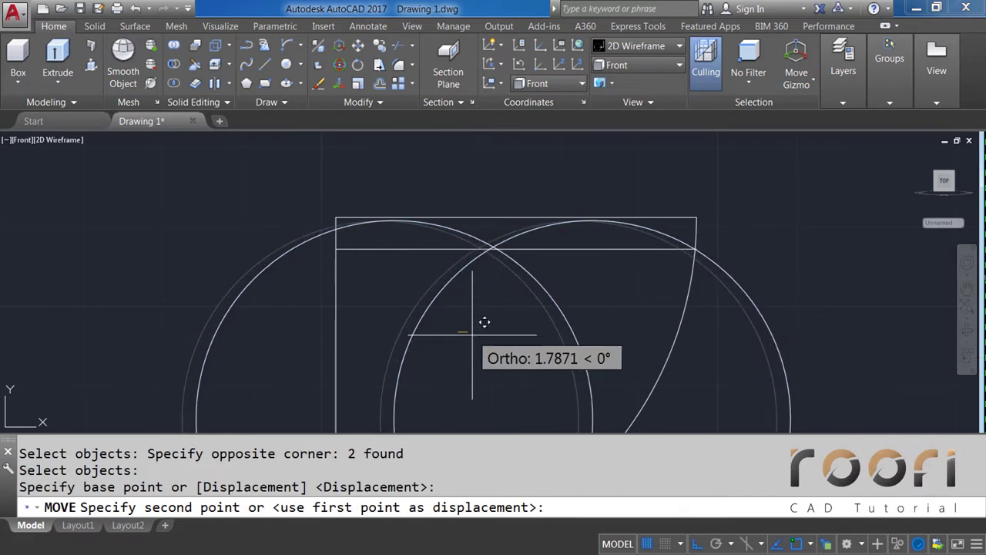
left_click(476, 327)
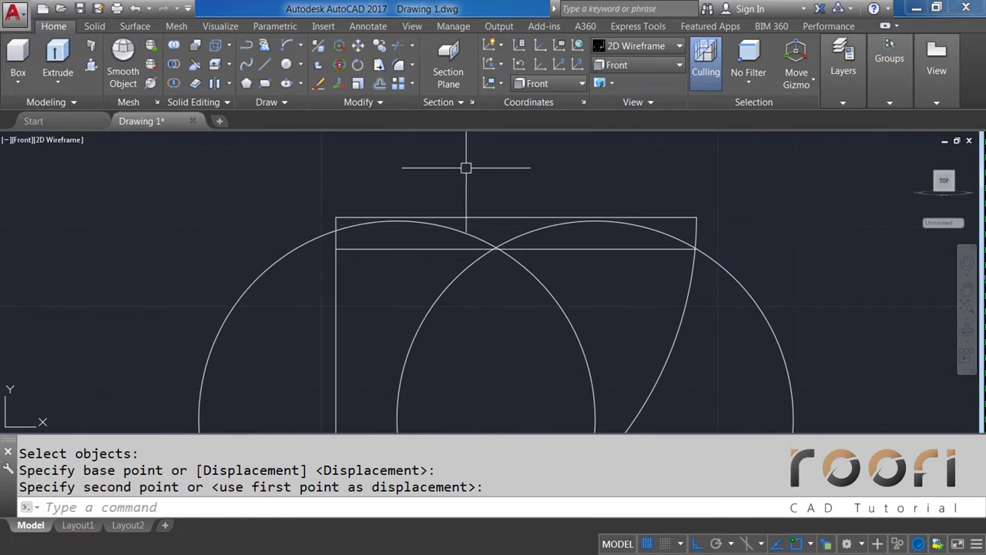
scroll(475, 160, "down", 4)
type("TR")
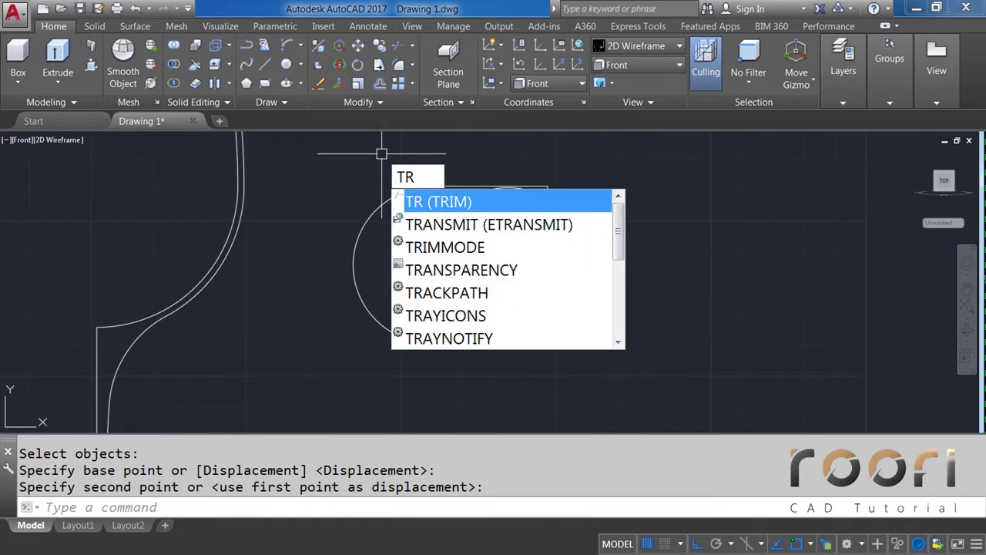
Step: Trim the circle parts outside the profile, using the vertical line and curved side as edges
key("Return")
left_click(405, 231)
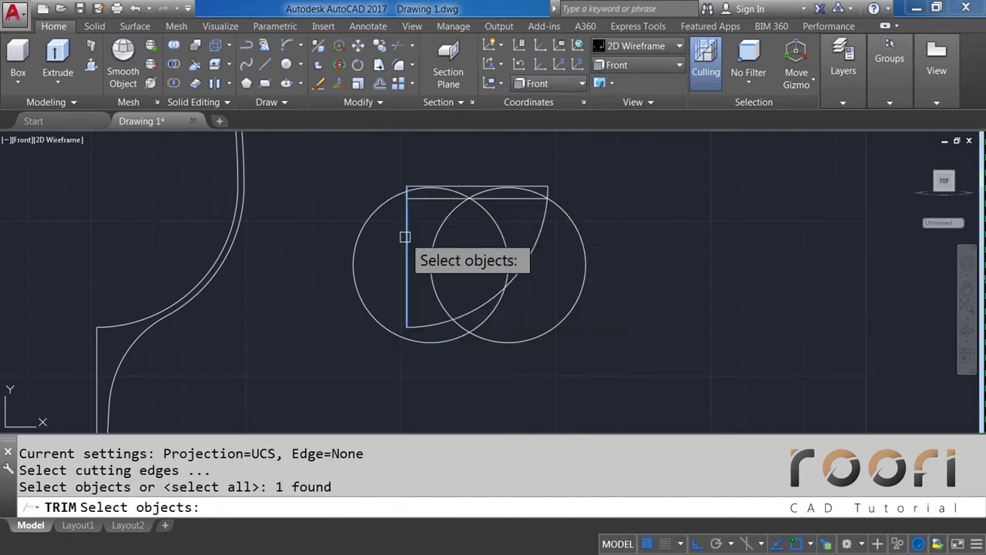
left_click(479, 306)
key("Return")
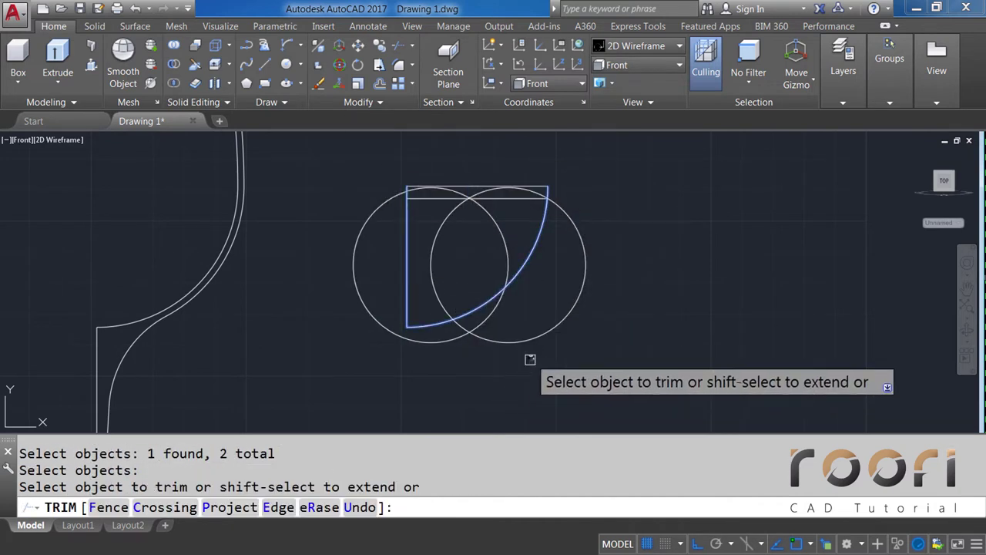
left_click(530, 357)
left_click(475, 330)
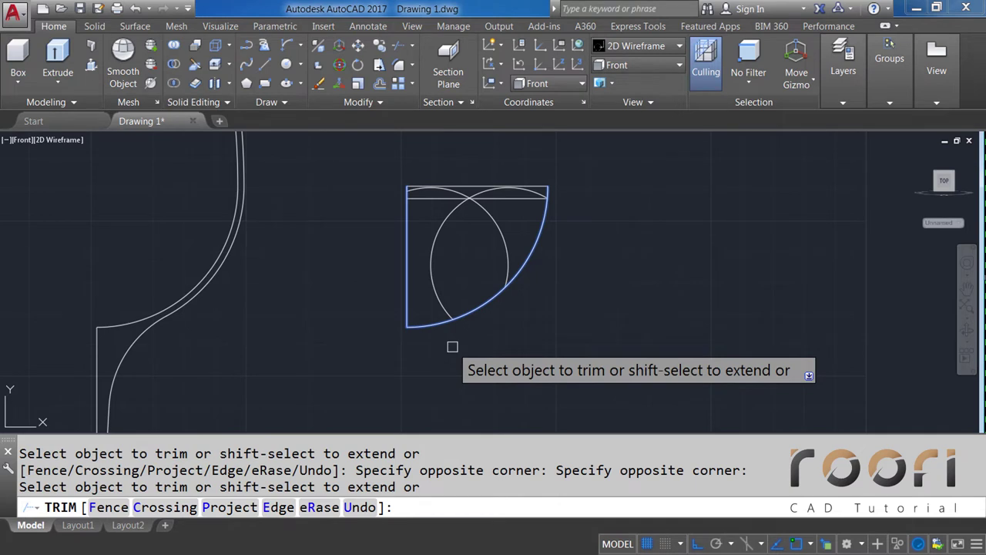
key("Return")
scroll(448, 200, "up", 2)
type("TR")
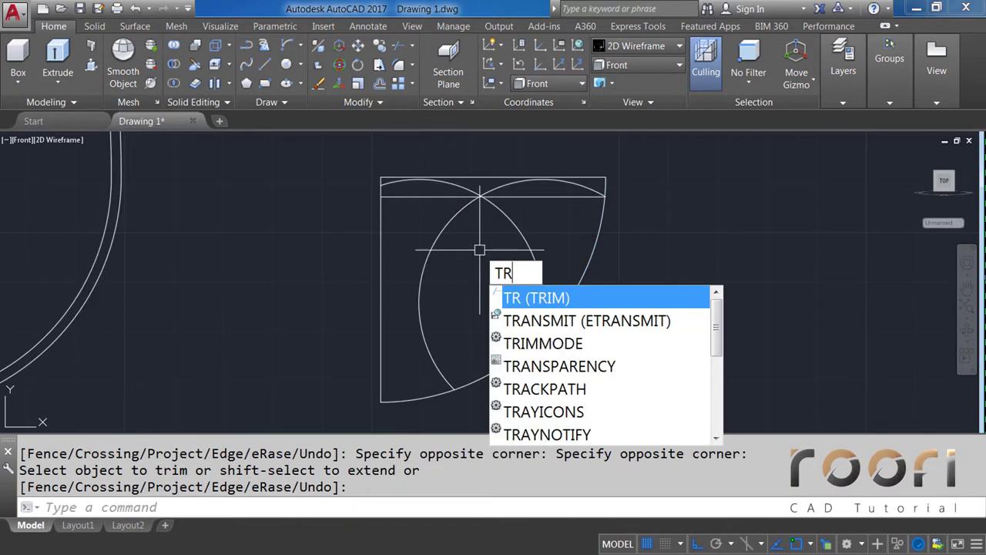
Step: Trim away the remaining inner circle arcs, leaving two scallop arcs
key("Return")
key("Return")
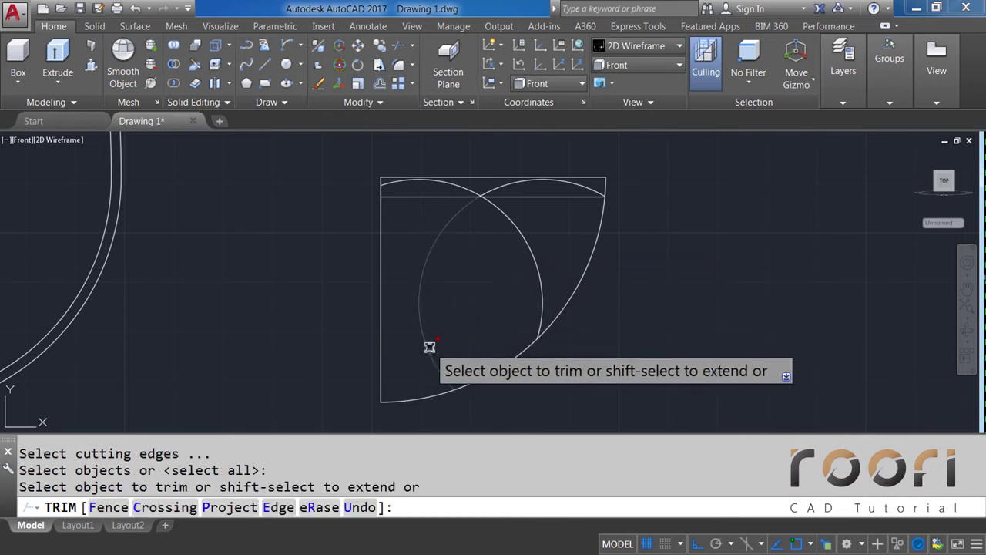
left_click(429, 346)
left_click(538, 293)
key("Return")
scroll(511, 228, "up", 2)
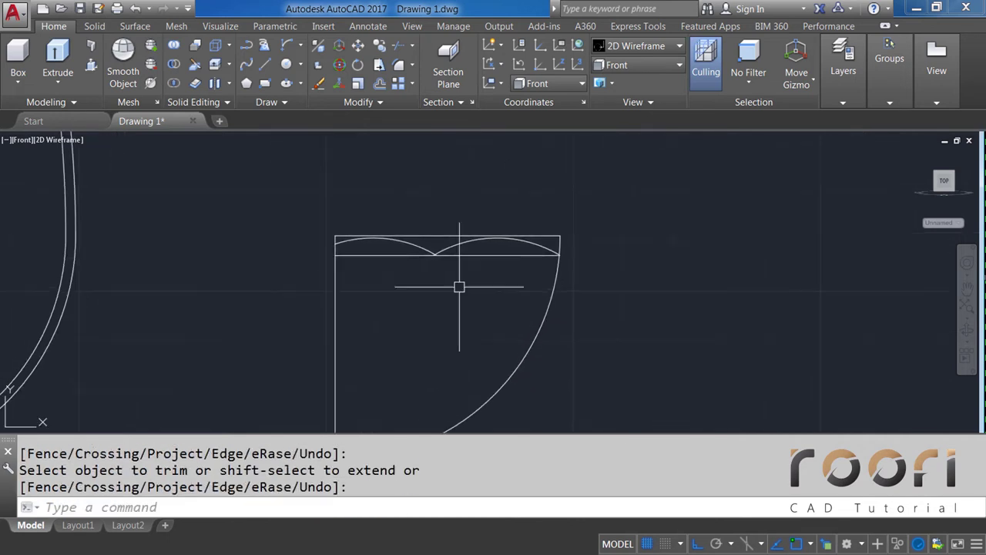
scroll(457, 284, "up", 2)
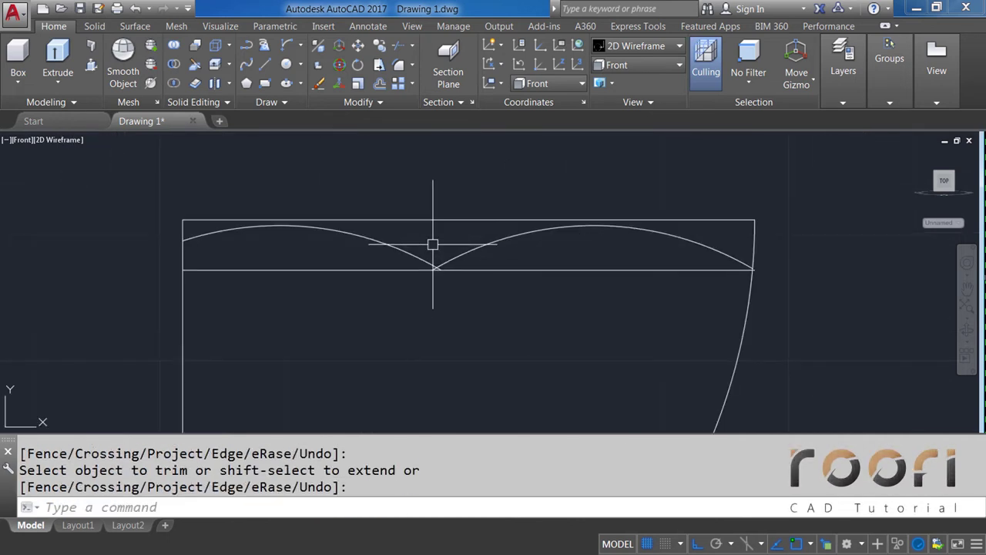
Step: Draw a radius-20 Tan, Tan, Radius circle touching the left and right scallop arcs
left_click(303, 64)
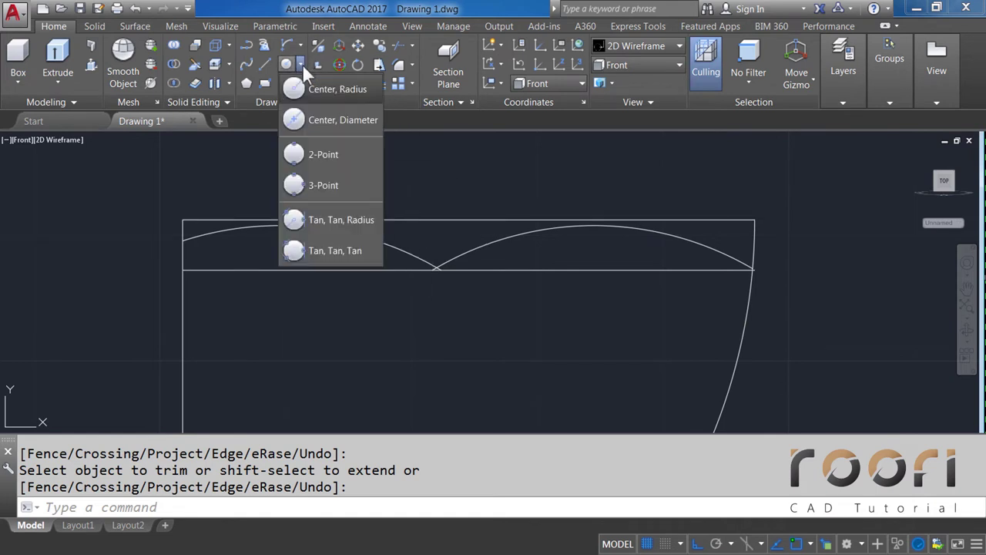
left_click(335, 217)
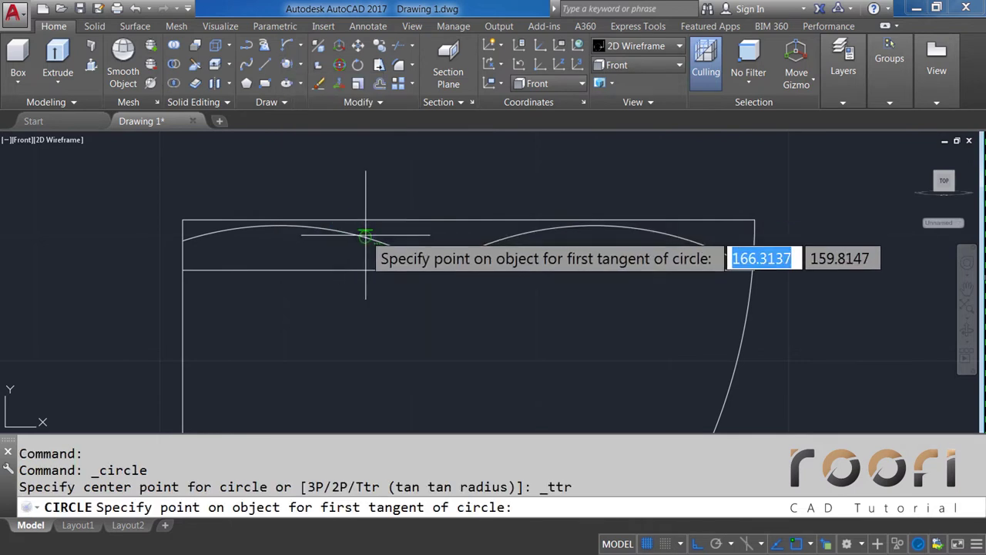
left_click(366, 234)
left_click(472, 250)
type("20")
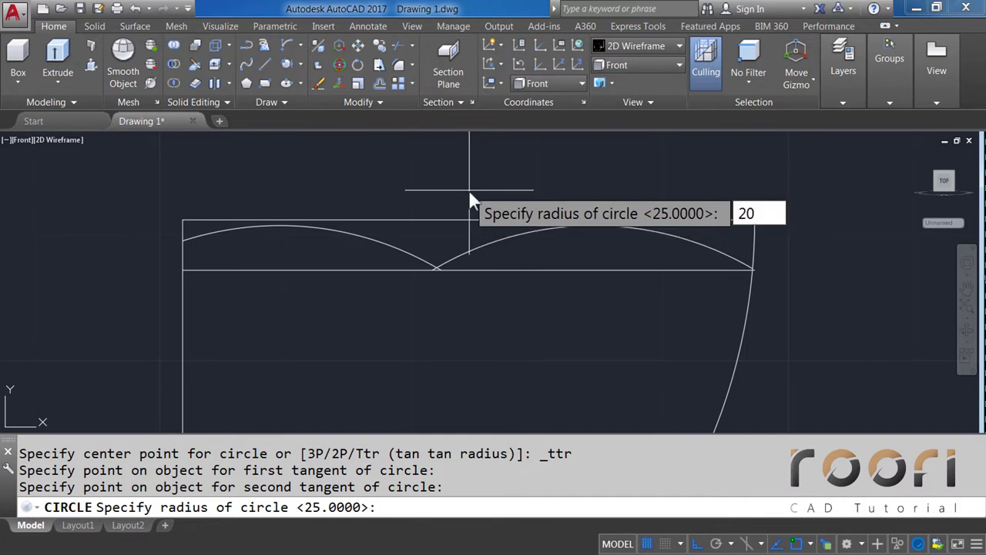
key("Return")
type("TR")
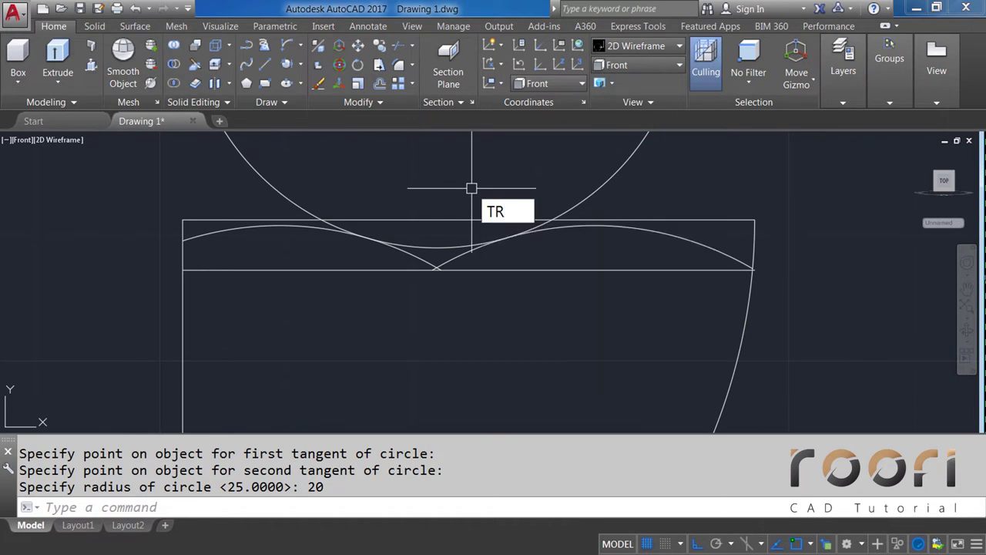
key("Return")
Step: Trim the tangent circle down to a small arc bridging the two scallops
left_click(304, 235)
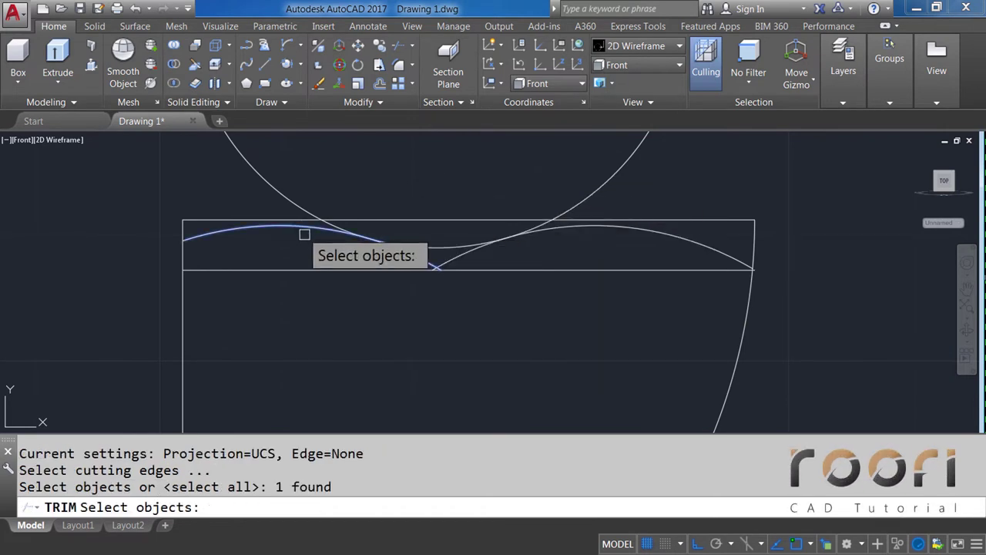
left_click(574, 228)
key("Return")
left_click(584, 204)
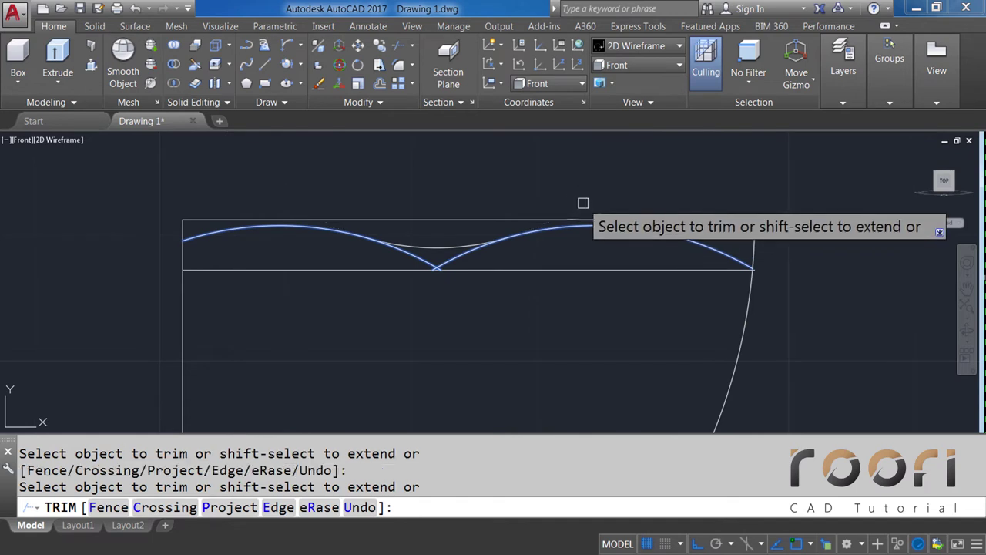
key("Return")
middle_click_drag(590, 200, 499, 208)
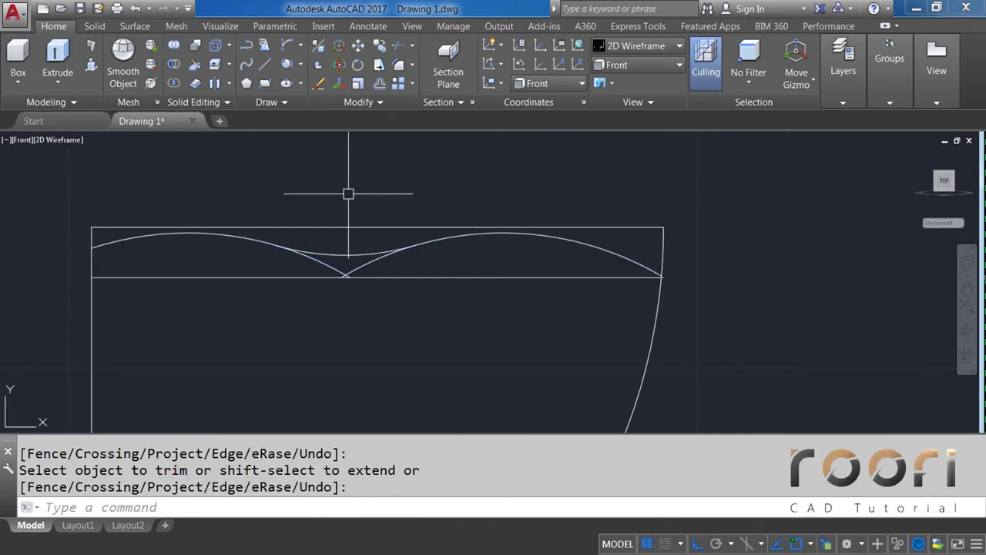
Step: Copy the lower middle arc 25 units right and select the rectangle's two horizontal lines
type("CO")
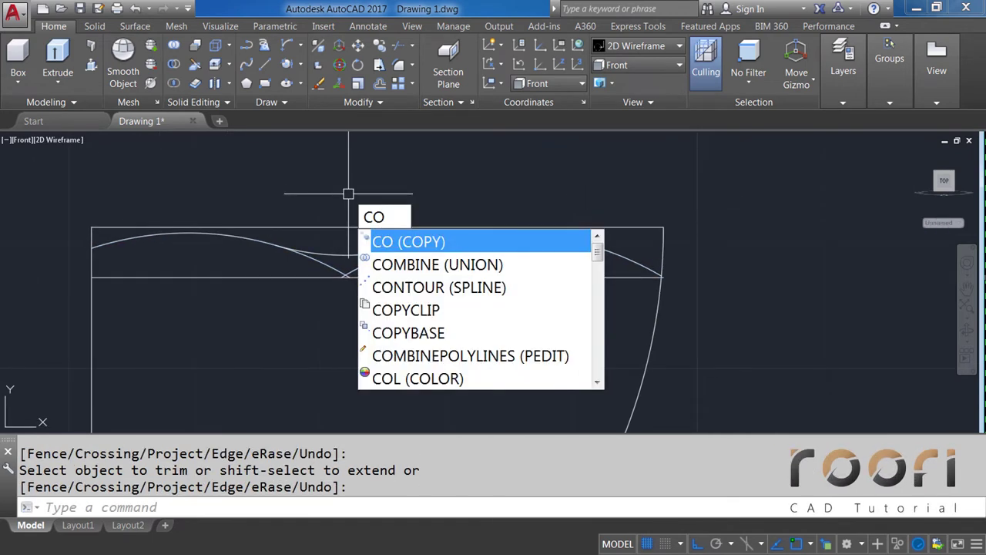
key("Return")
left_click(352, 253)
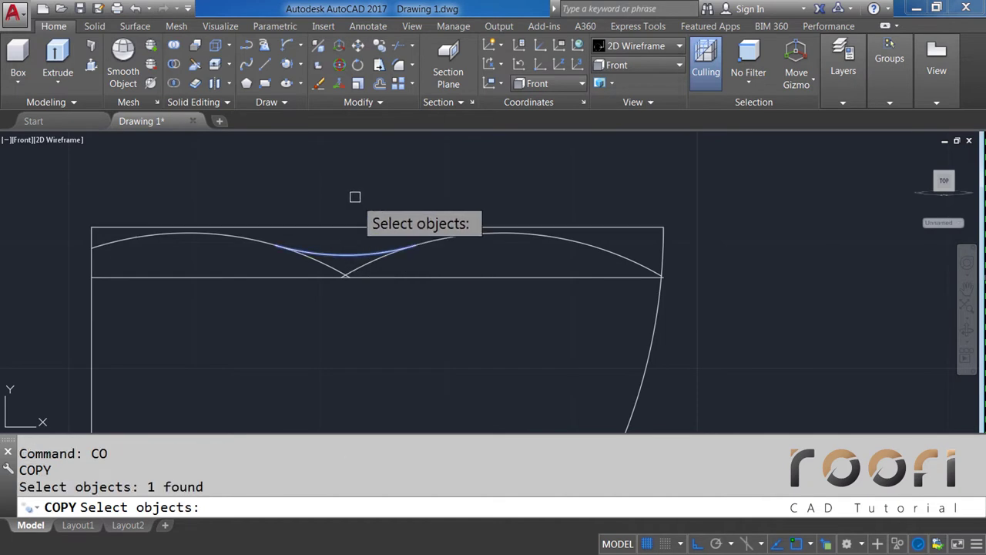
key("Return")
left_click(328, 187)
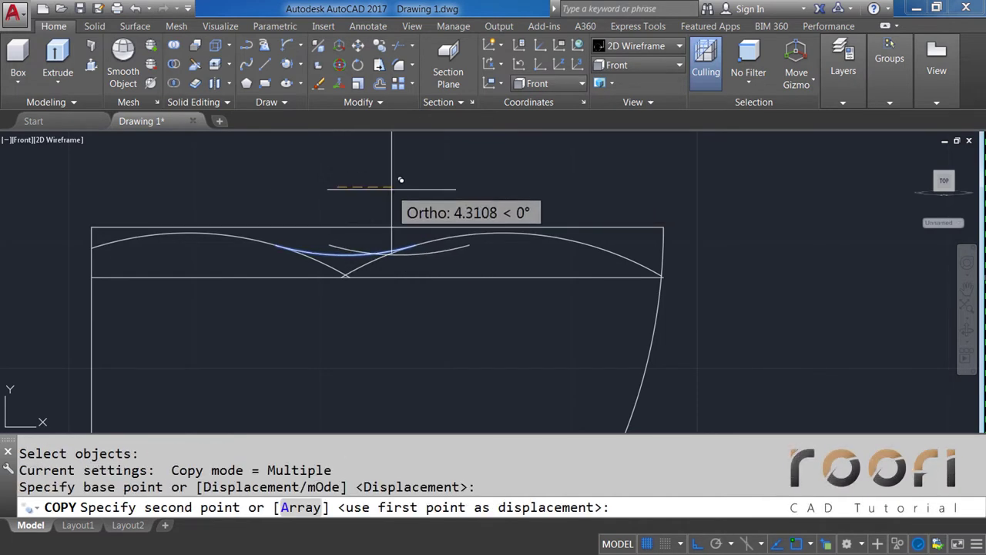
type("25")
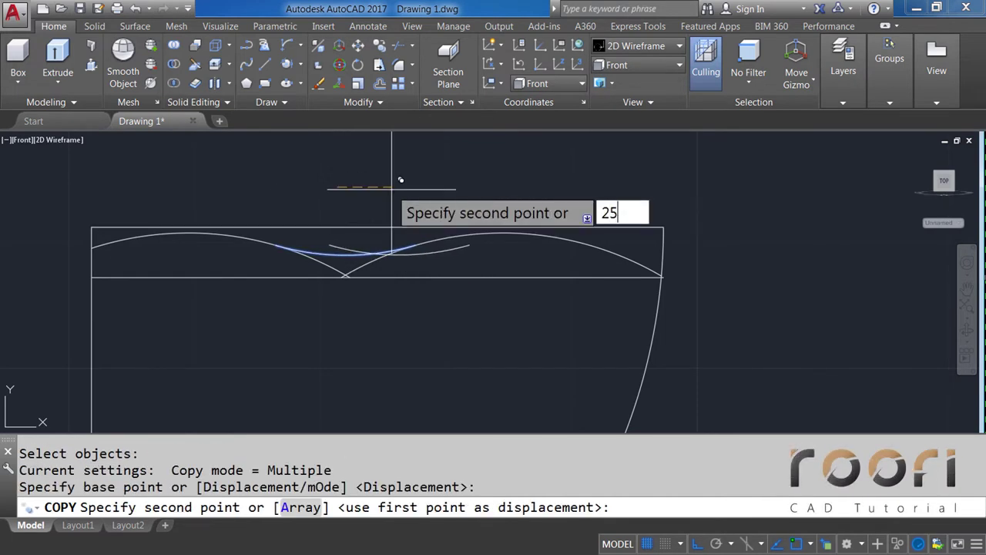
key("Return")
key("Return")
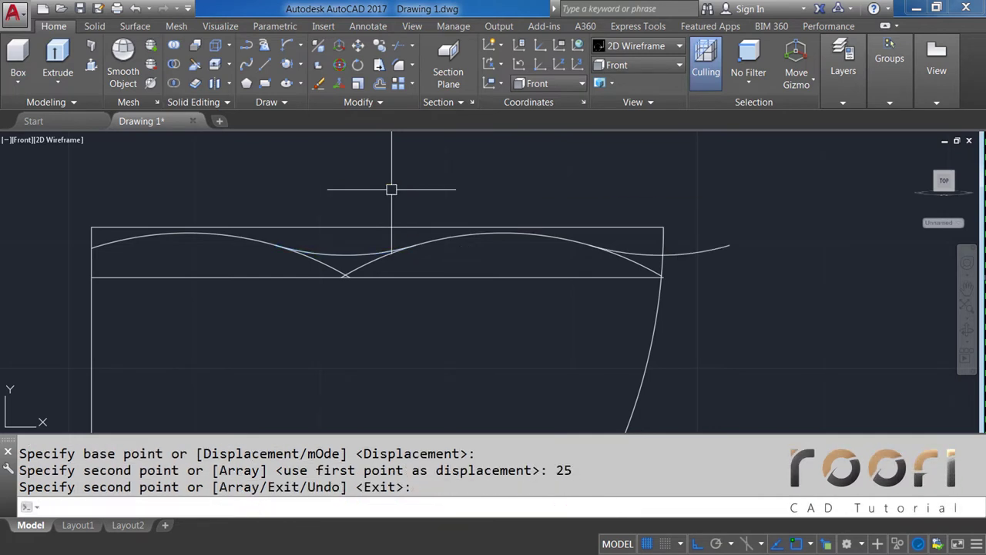
middle_click_drag(391, 192, 469, 185)
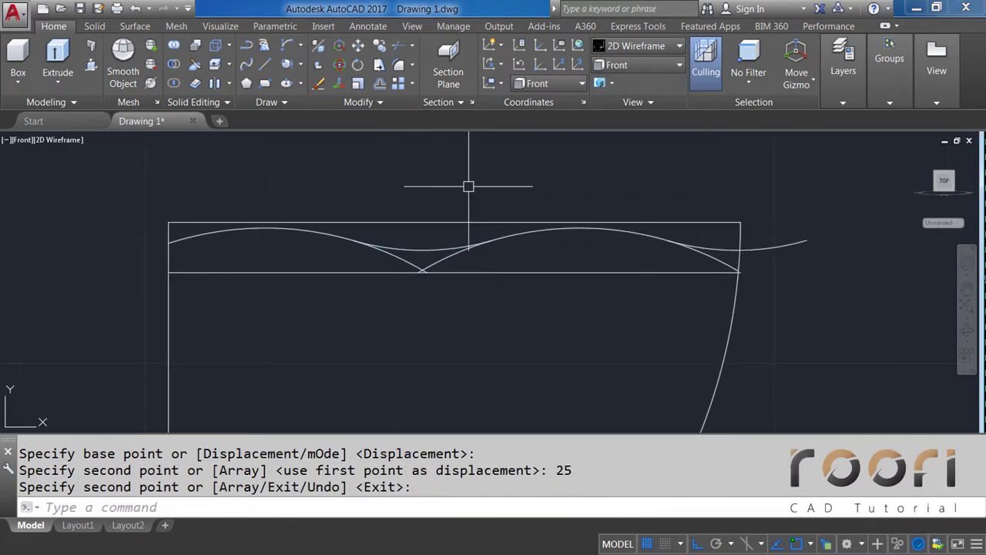
left_click(487, 271)
left_click(454, 223)
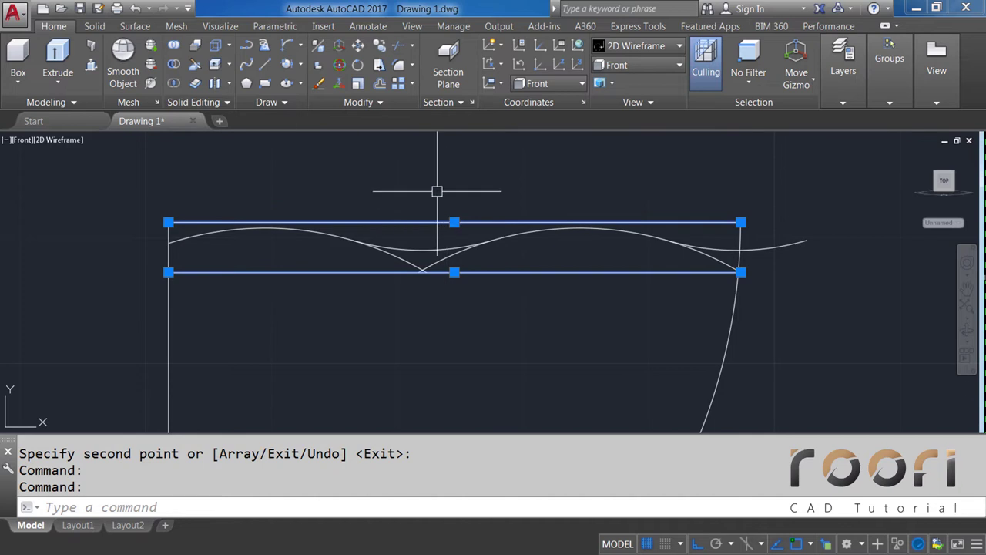
Step: Erase the two horizontal guide lines and trim the cusp branches and right overshoot
key("Delete")
type("TR")
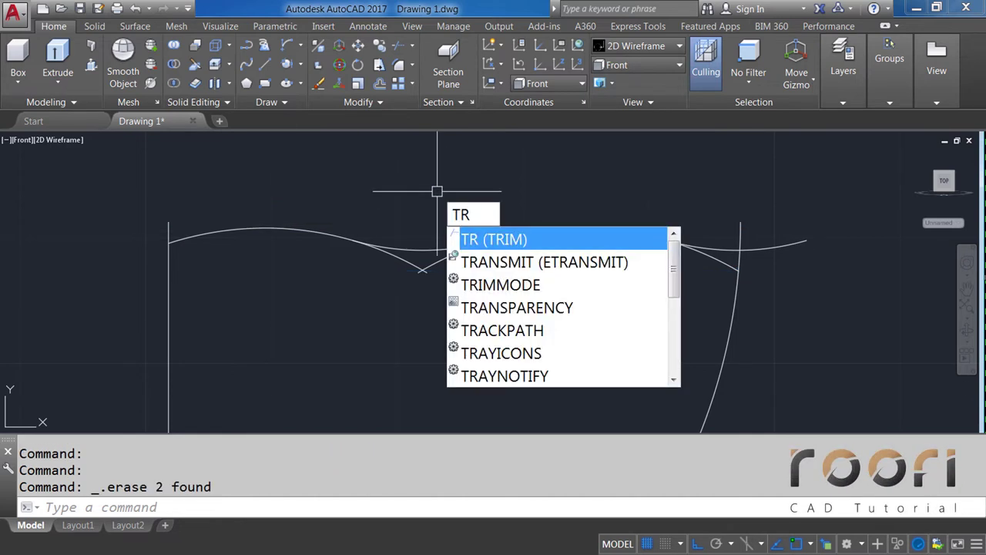
key("Return")
key("Return")
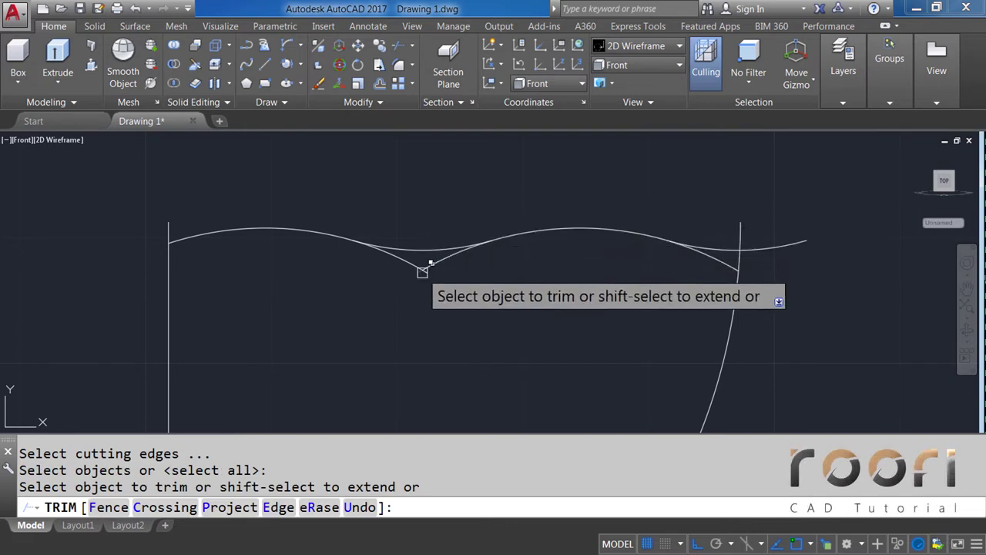
scroll(423, 271, "up", 2)
left_click(409, 279)
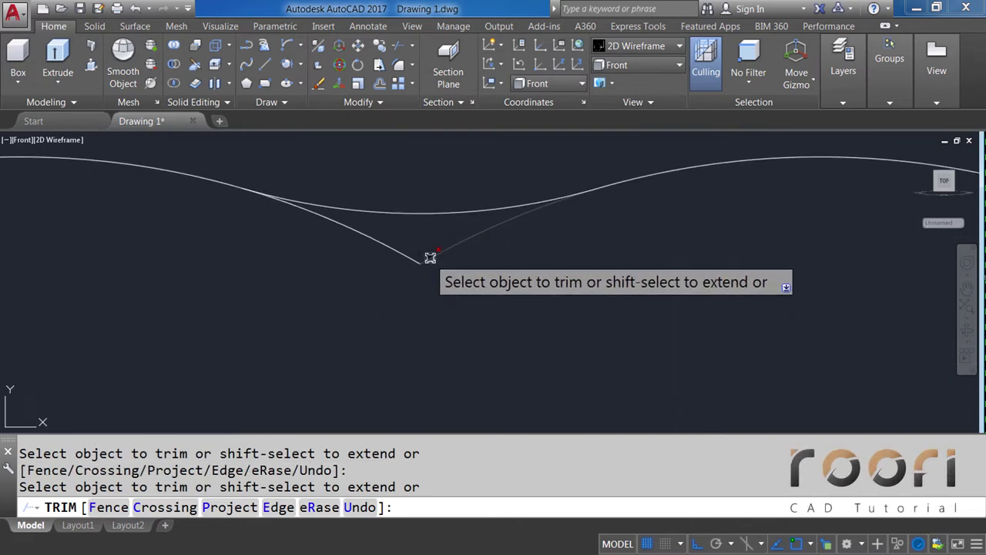
left_click(424, 260)
scroll(386, 276, "down", 3)
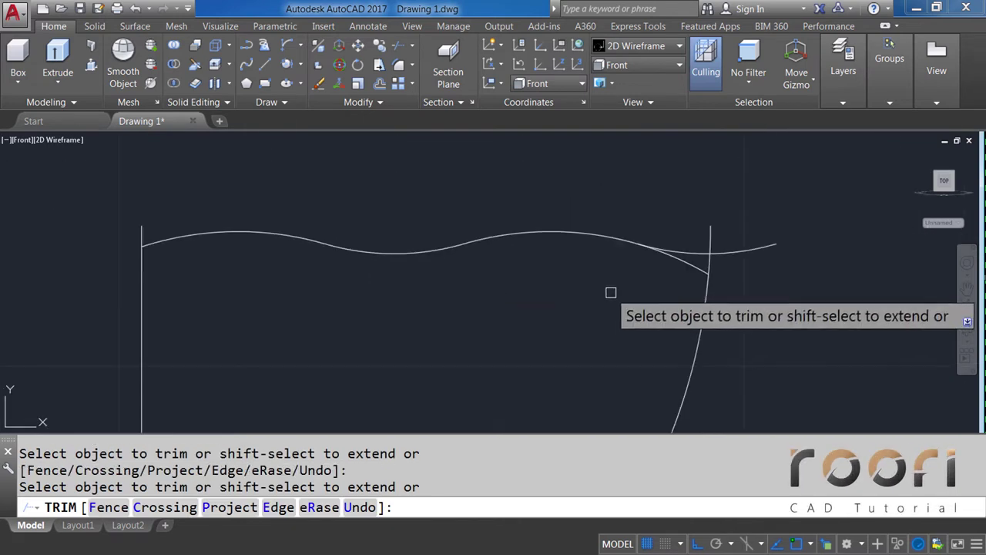
left_click(694, 264)
left_click(746, 249)
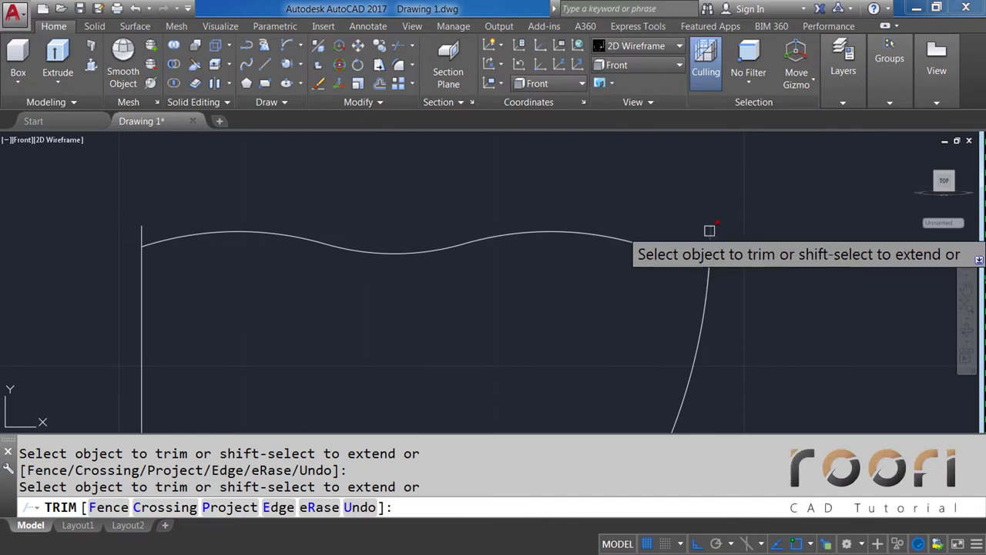
key("Return")
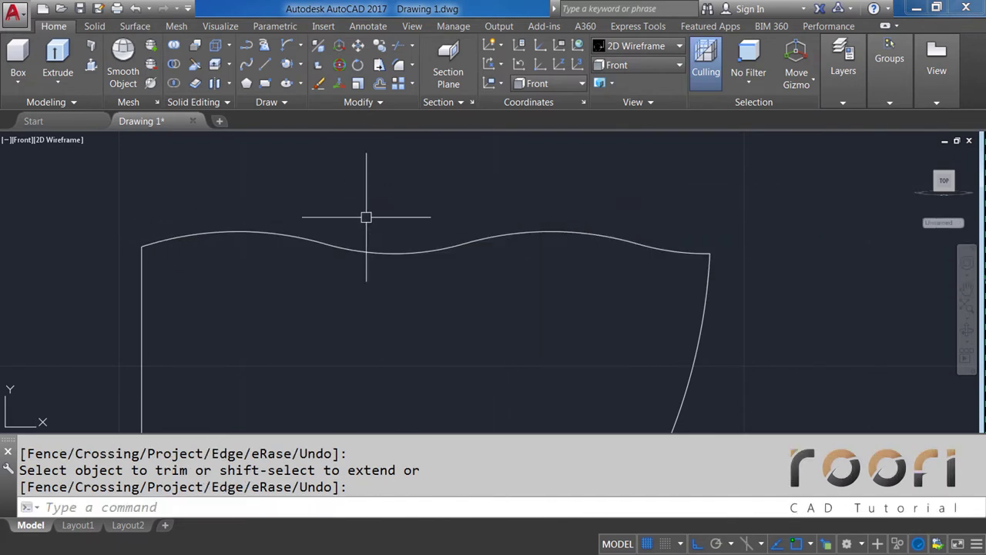
scroll(392, 207, "down", 2)
scroll(393, 220, "down", 3)
type("BPO")
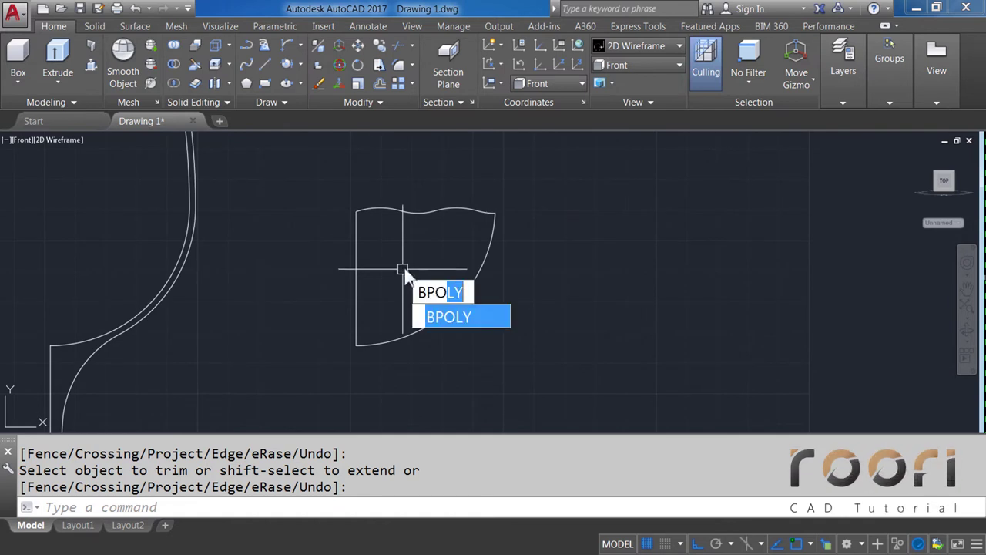
Step: Create a closed boundary polyline by picking a point inside the wavy-topped region
key("Return")
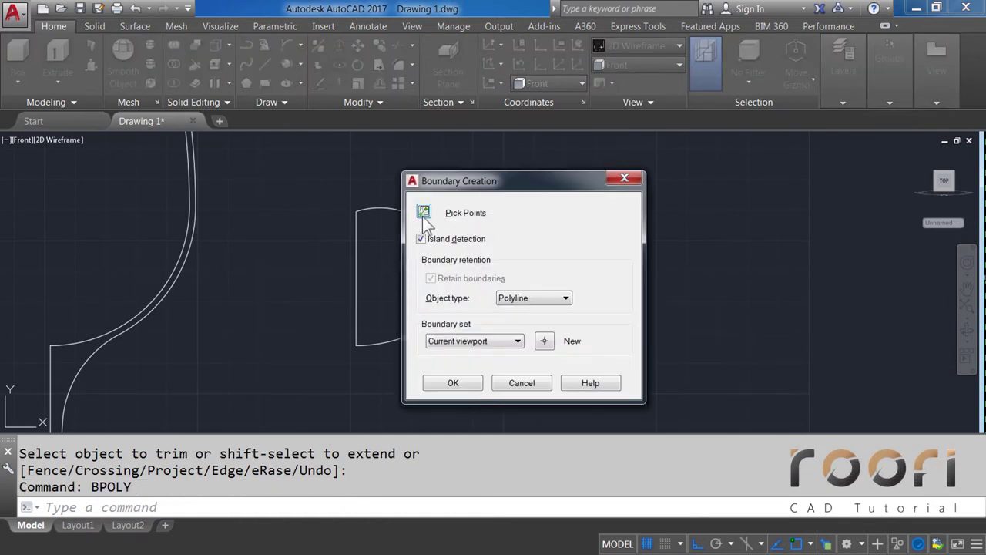
left_click(424, 213)
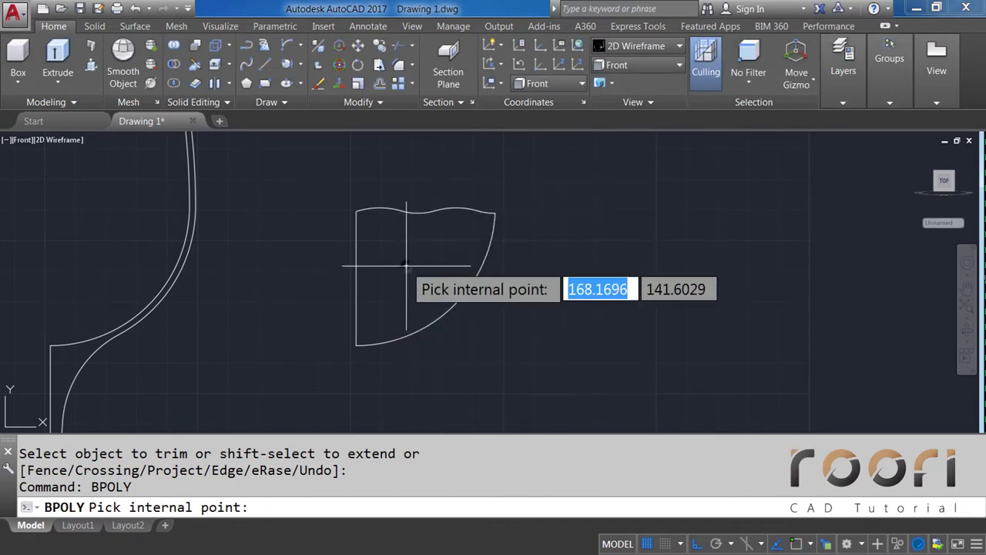
left_click(406, 266)
key("Return")
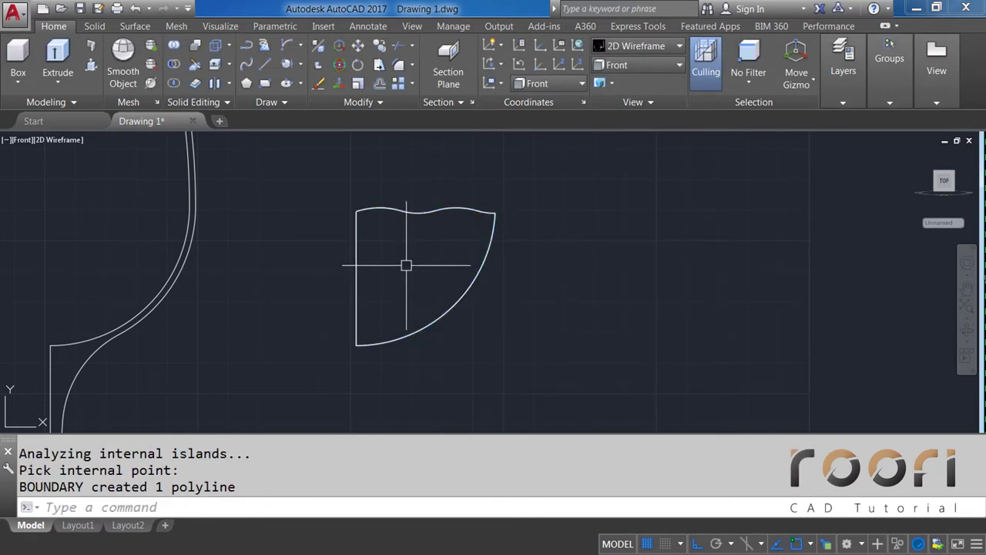
middle_click_drag(406, 266, 420, 270)
Step: Erase the original wave pieces, curved arc and left line, keeping the new outline
left_click(347, 186)
left_click(537, 244)
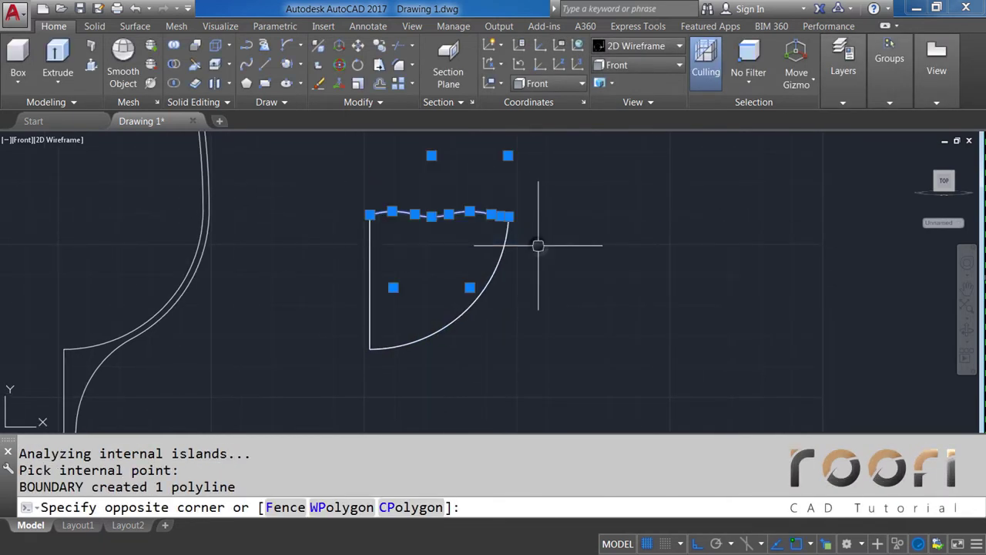
key("Delete")
left_click(498, 261)
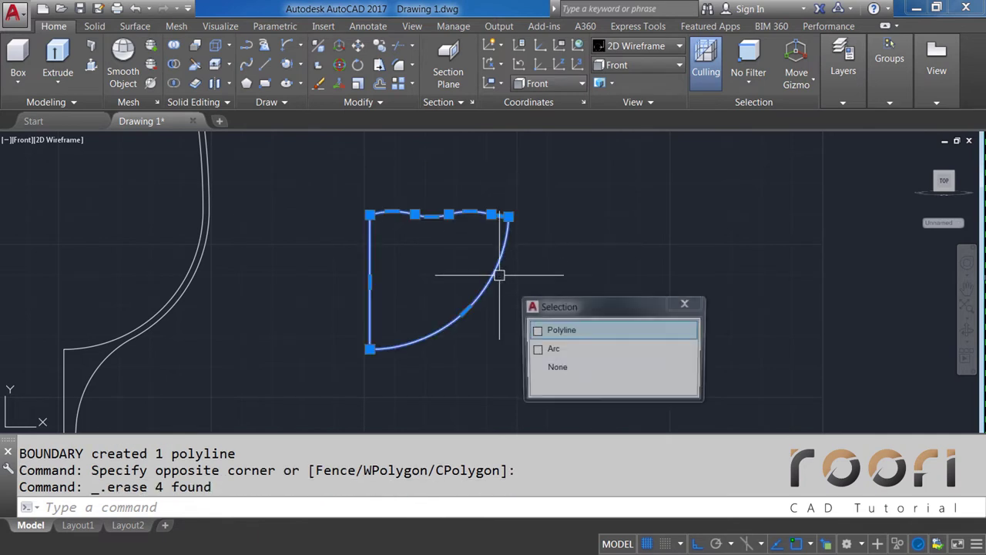
left_click(549, 348)
key("Delete")
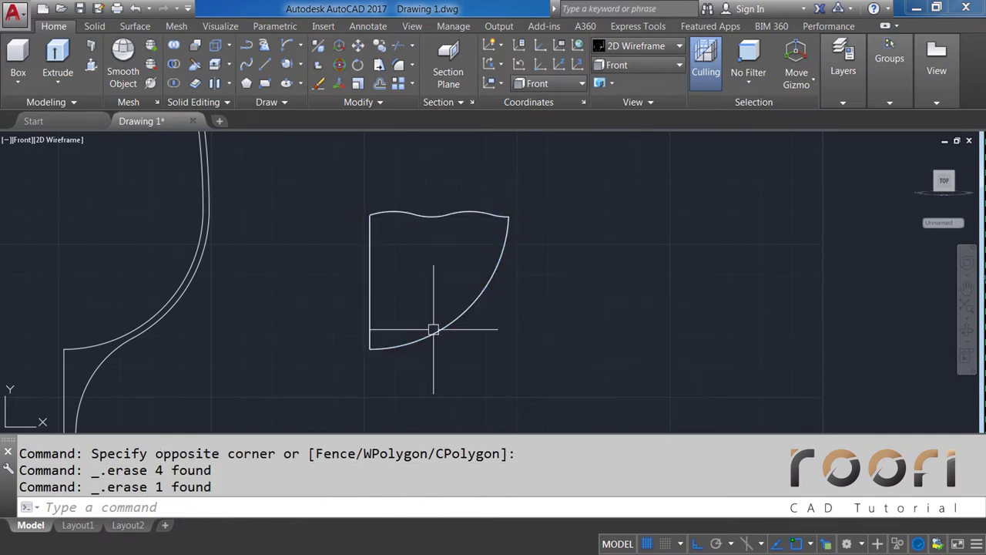
left_click(370, 288)
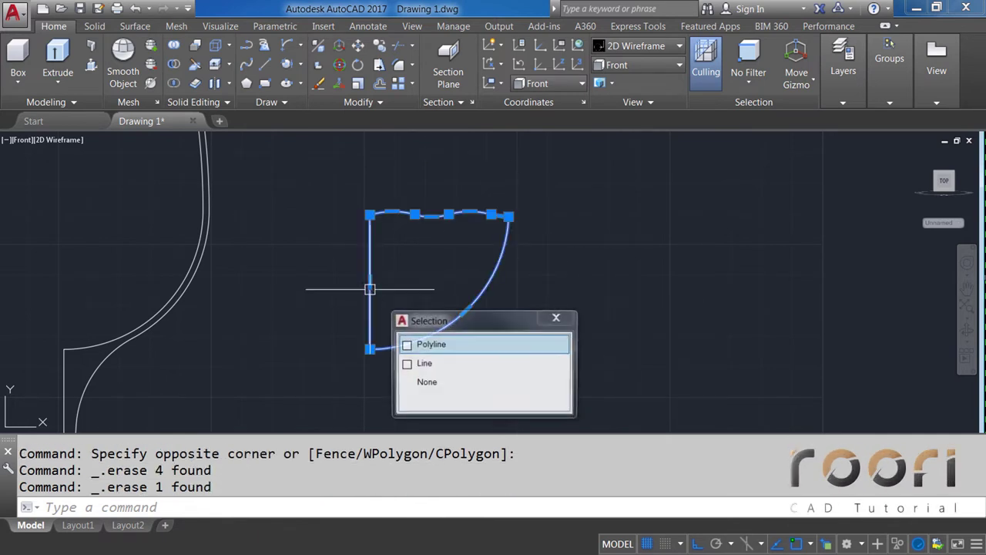
left_click(421, 363)
key("Delete")
left_click(409, 347)
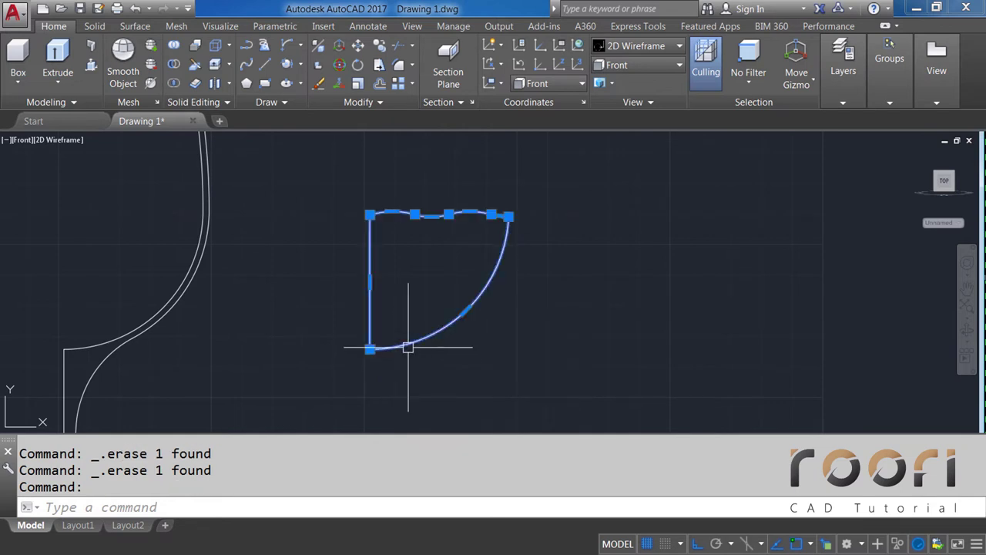
key("Escape")
middle_click_drag(390, 273, 442, 269)
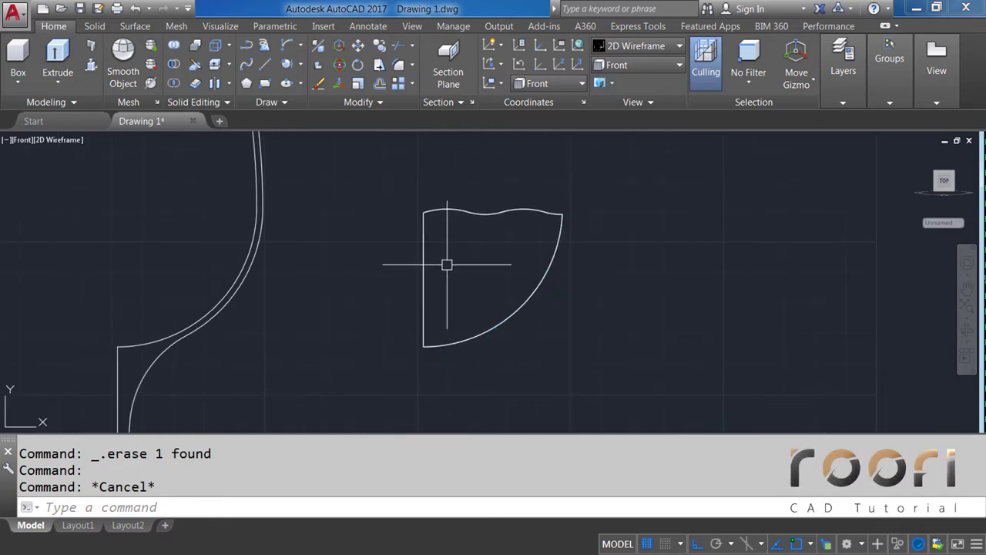
Step: Revolve the wavy-topped profile 360° about its left vertical edge to form the scalloped bowl
type("REVOLV")
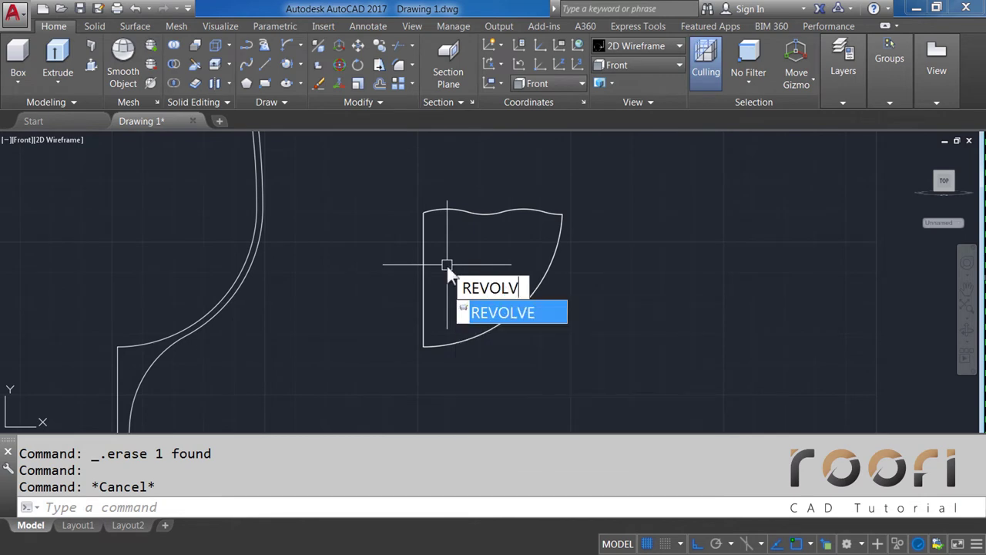
type("E")
key("Return")
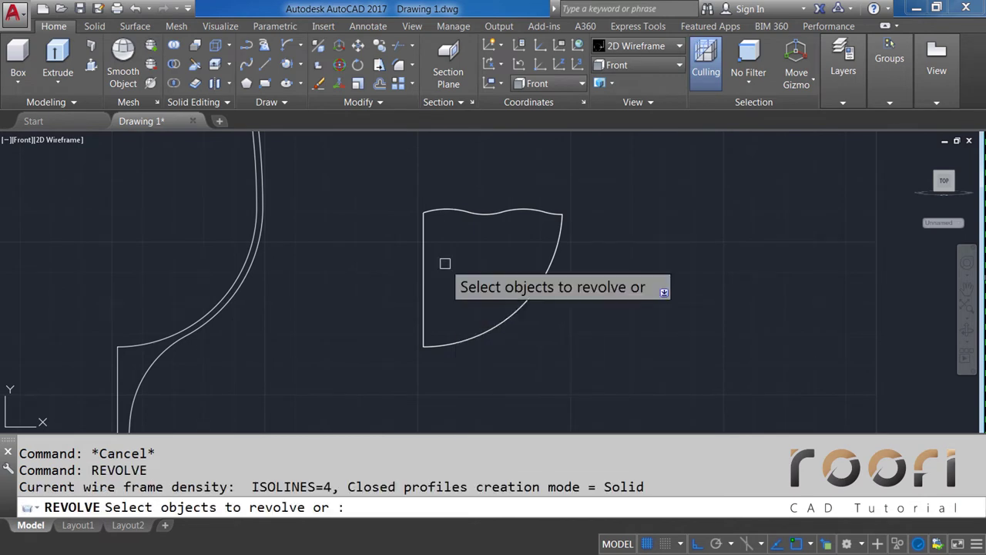
left_click(422, 270)
key("Return")
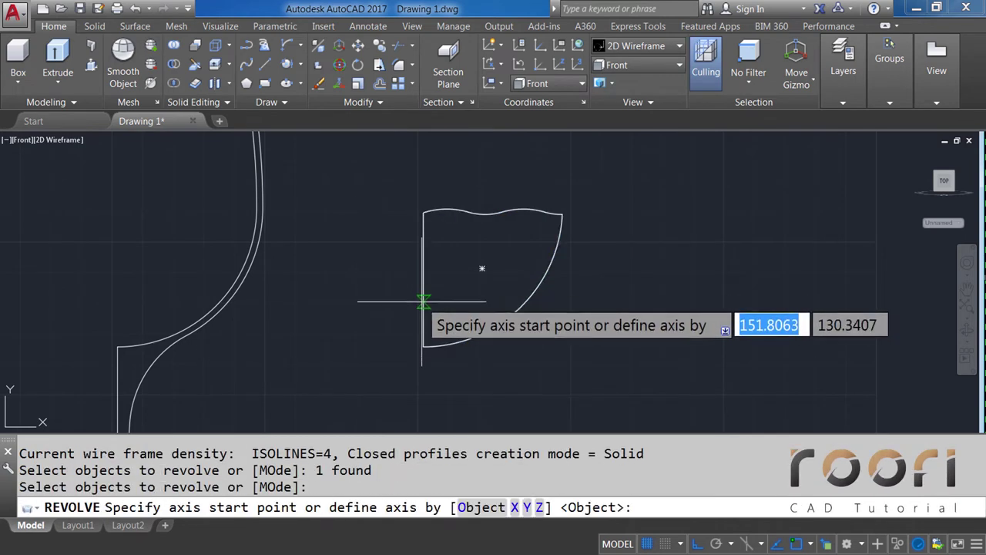
left_click(420, 308)
left_click(422, 245)
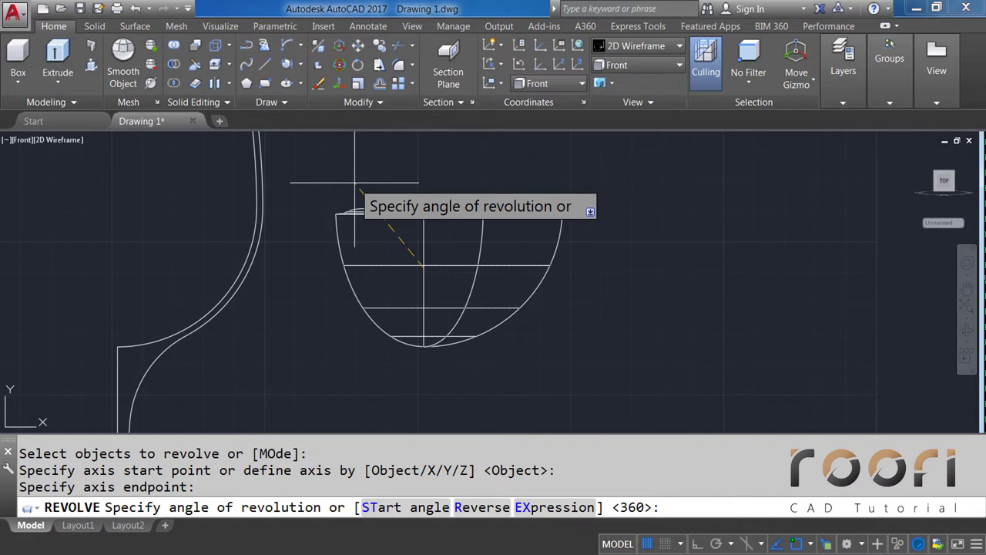
type("360")
key("Return")
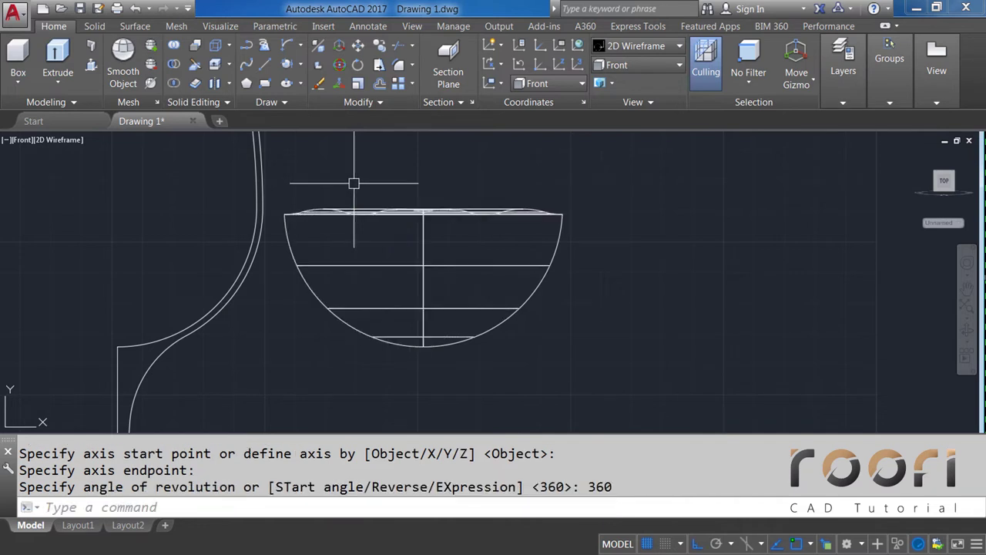
left_click(621, 65)
left_click(618, 73)
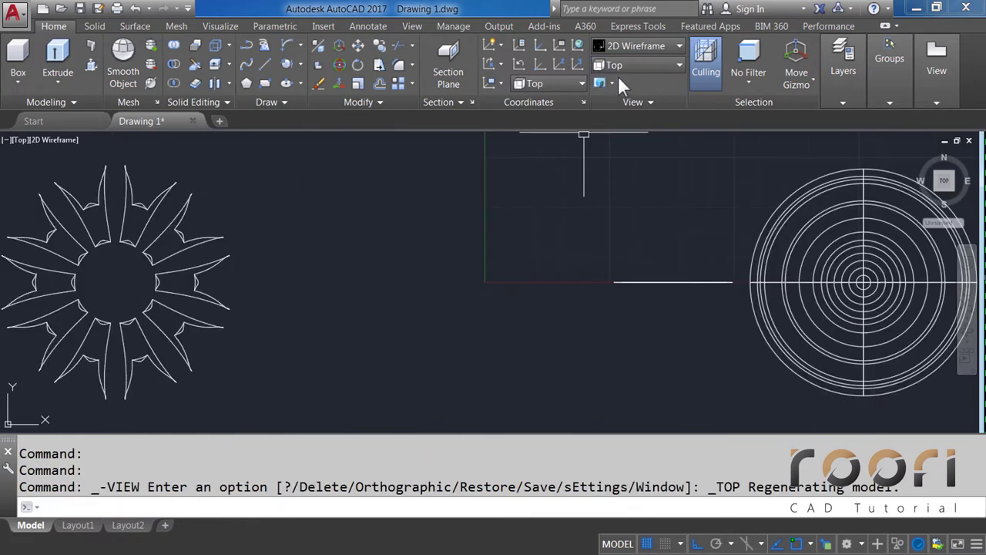
left_click(620, 46)
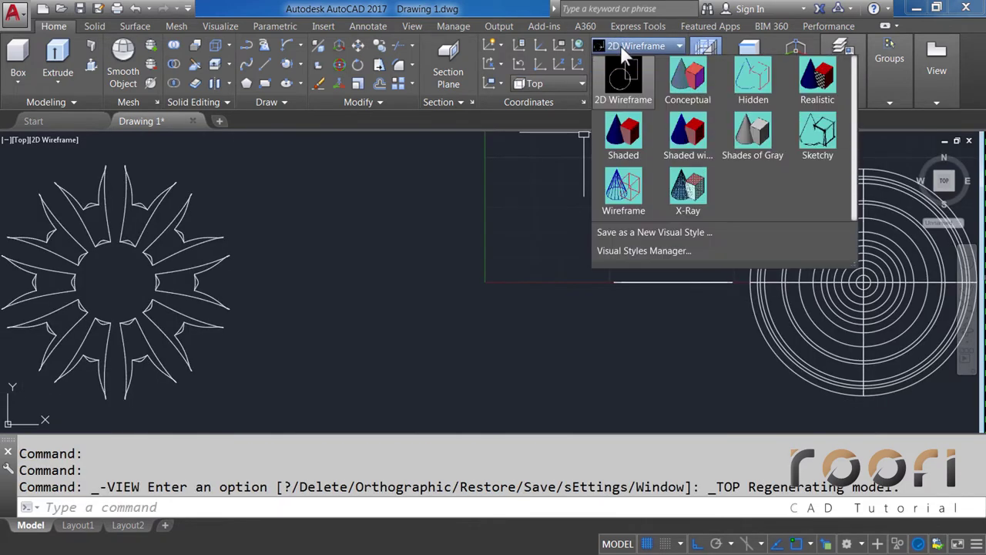
left_click(821, 90)
mouse_move(904, 353)
middle_mouse_down()
mouse_move(632, 351)
mouse_move(527, 333)
mouse_move(566, 277)
mouse_move(573, 286)
middle_mouse_up()
left_click(585, 284)
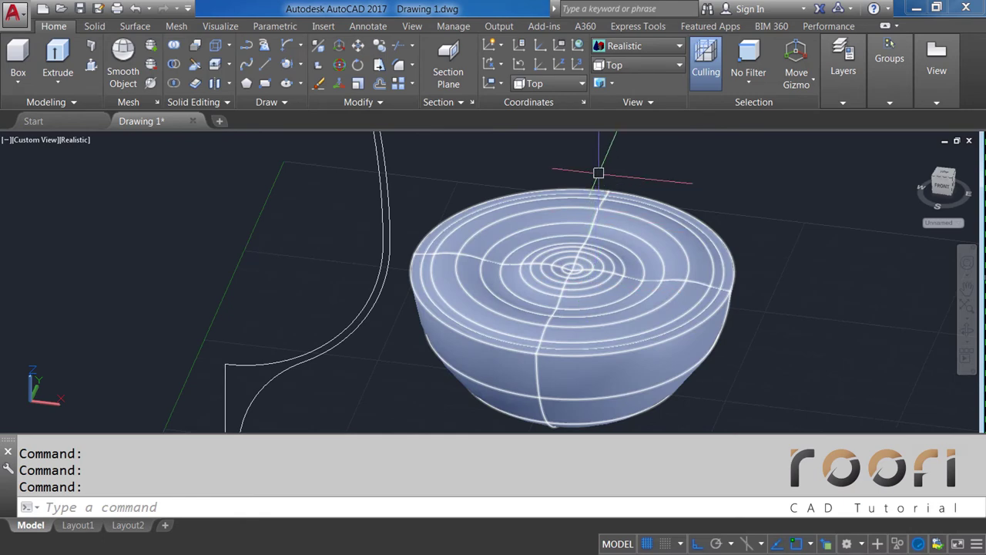
key("Escape")
left_click(625, 46)
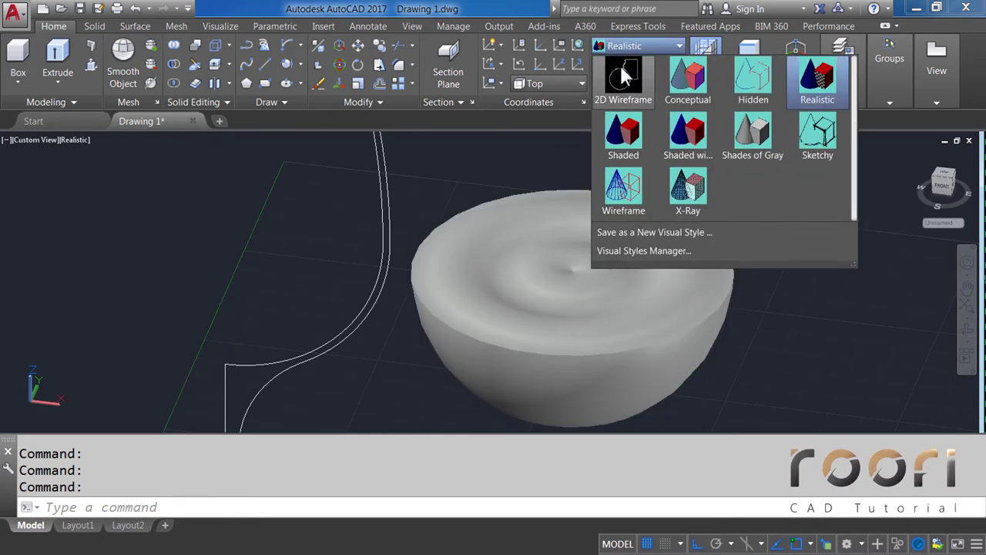
left_click(620, 64)
left_click(620, 67)
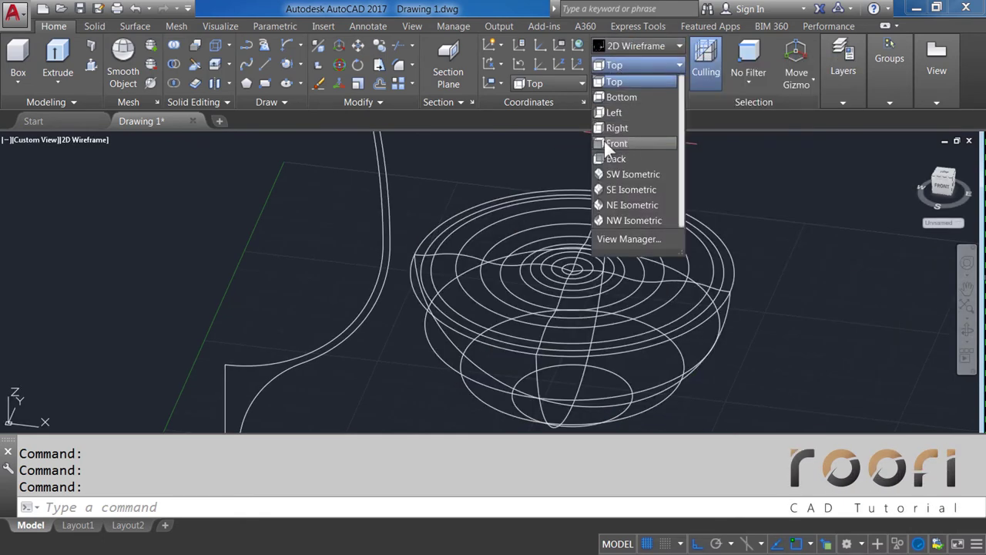
left_click(616, 145)
type("L")
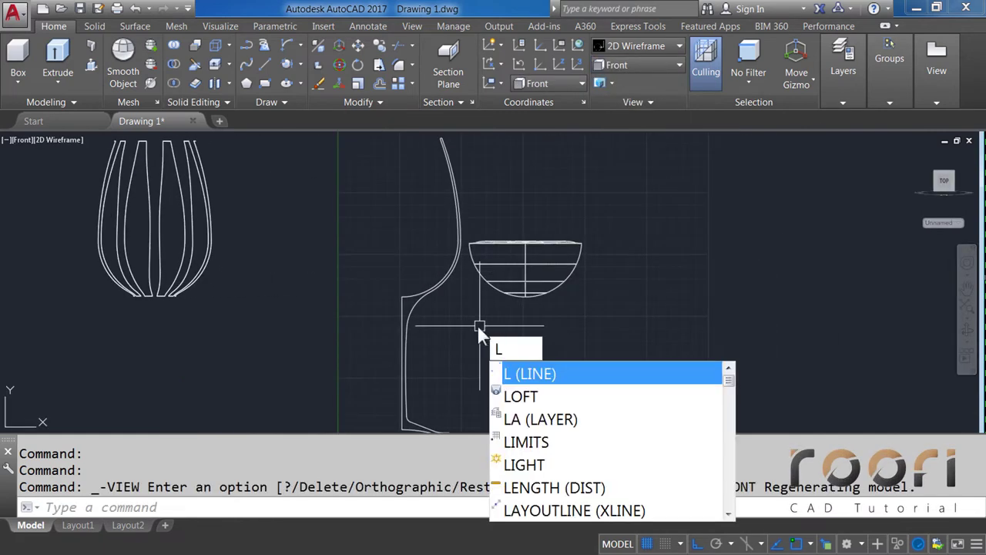
Step: Draw a vertical line upward from the stem/bowl junction
key("Return")
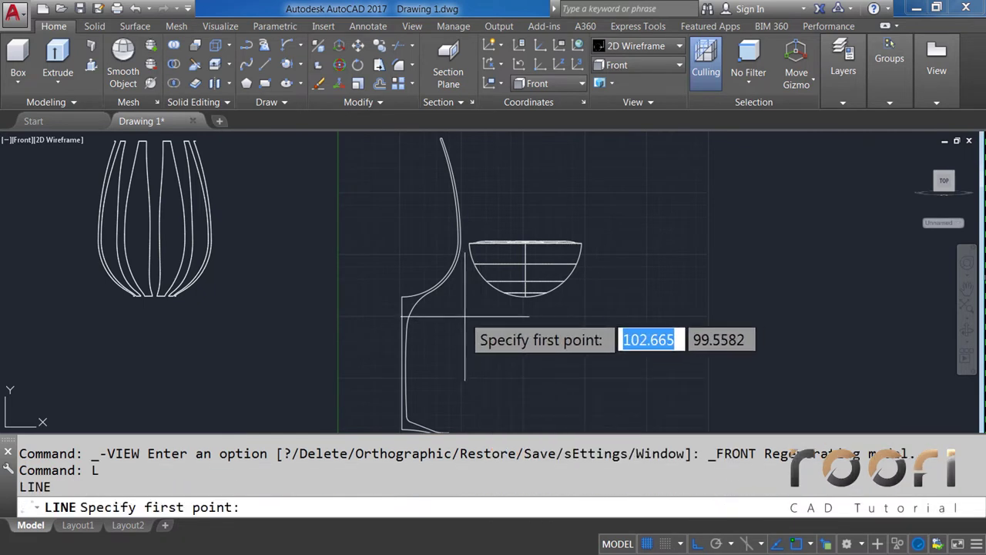
left_click(465, 313)
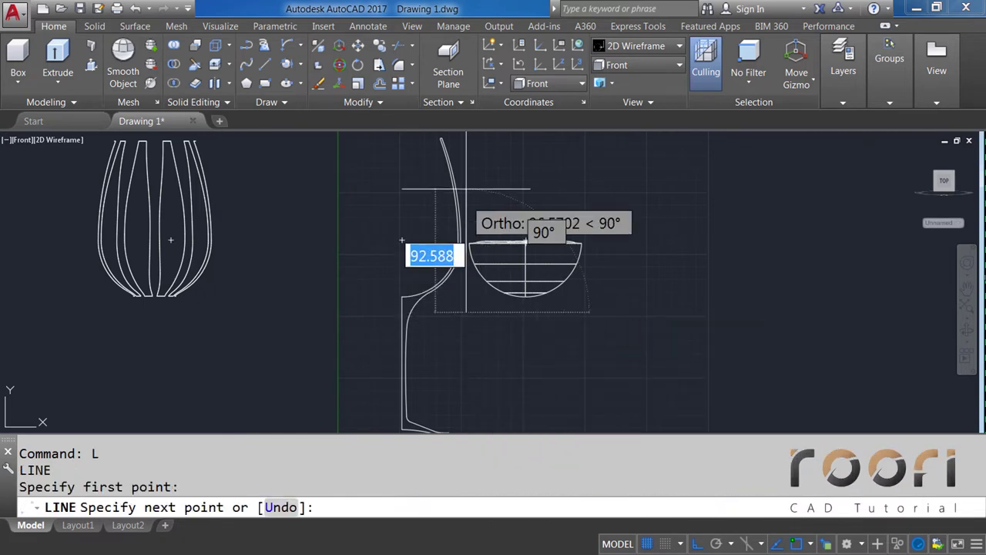
left_click(465, 149)
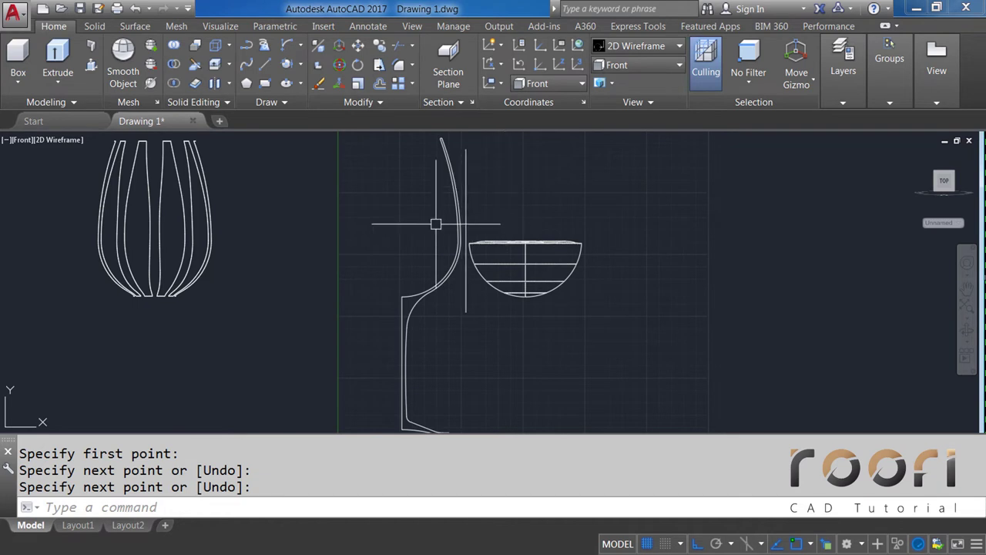
scroll(444, 286, "up", 2)
type("RO")
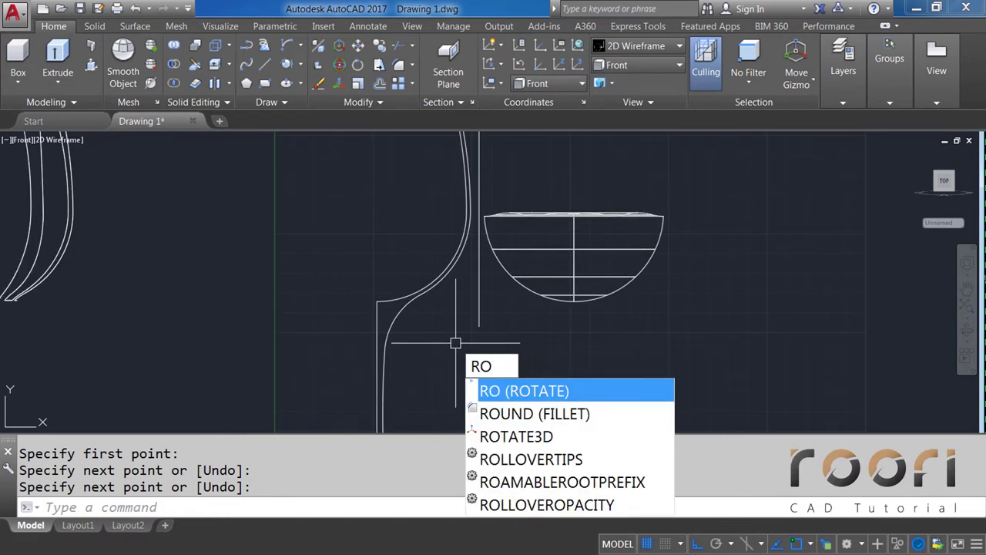
Step: Rotate the vertical line -3.6° about its bottom endpoint
key("Return")
left_click(478, 319)
key("Return")
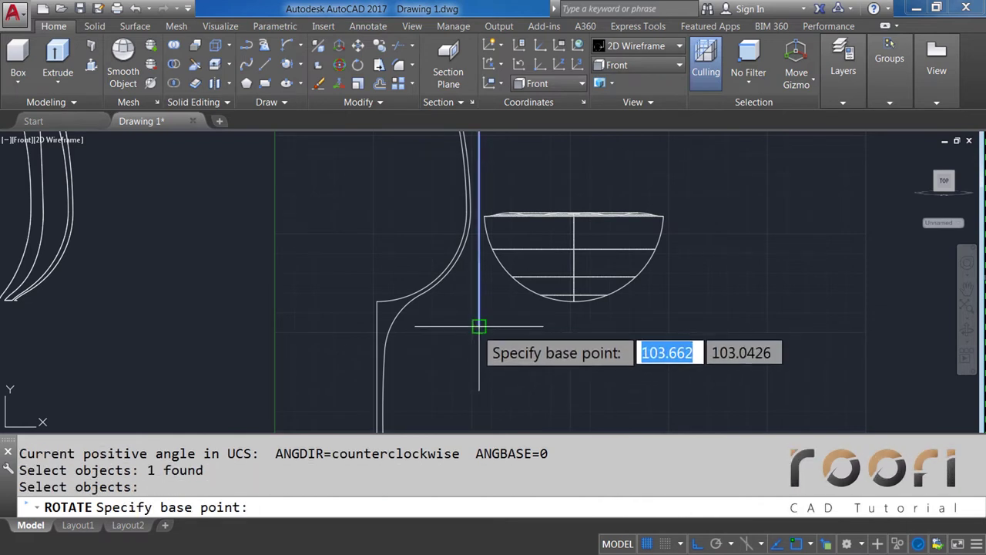
left_click(479, 326)
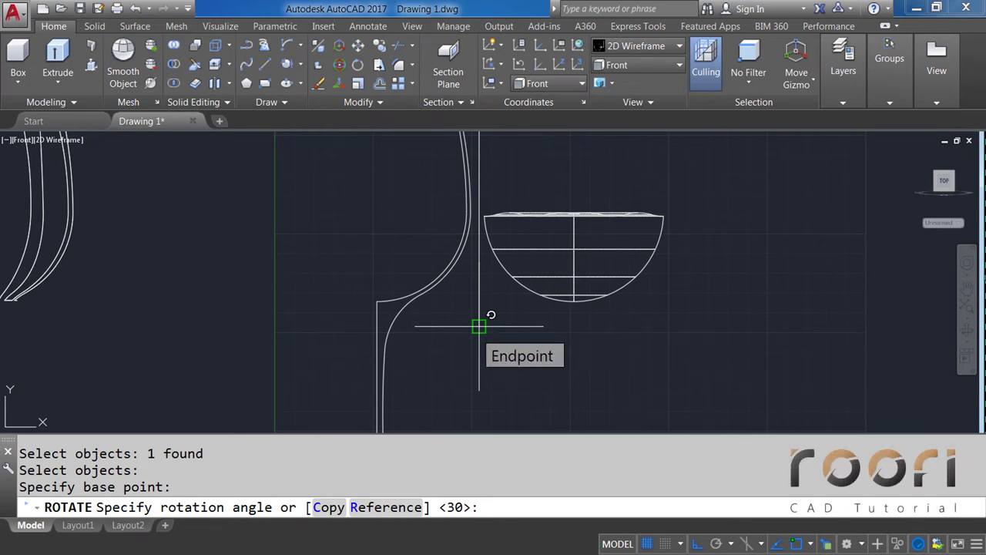
type("-3.6")
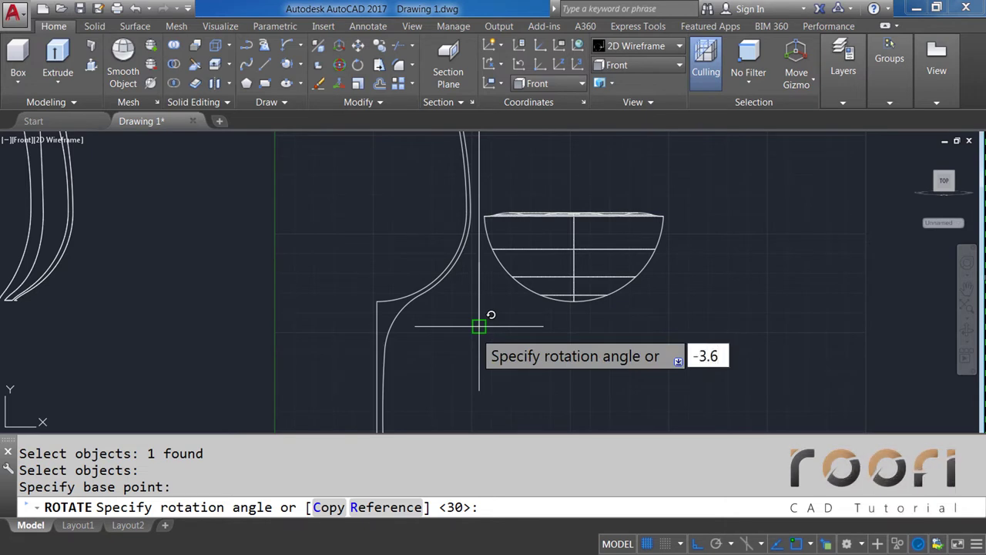
key("Return")
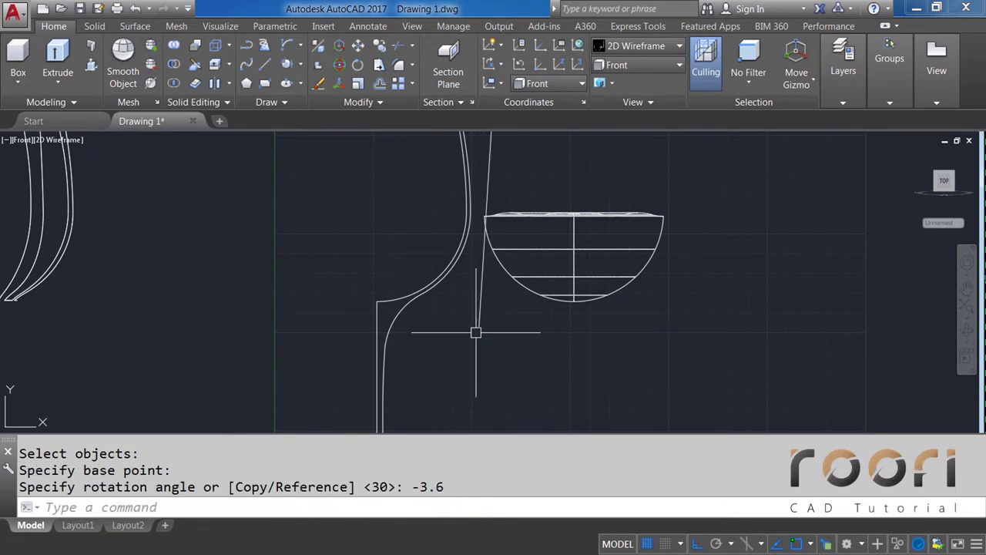
middle_click_drag(447, 295, 451, 341)
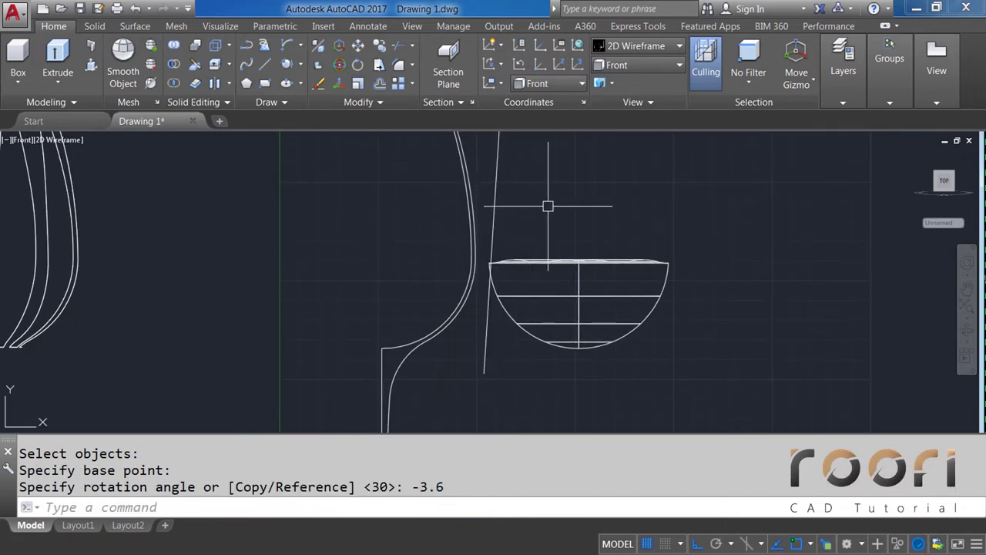
Step: Move the tilted line over beside the glass profile curve
type("M")
key("Return")
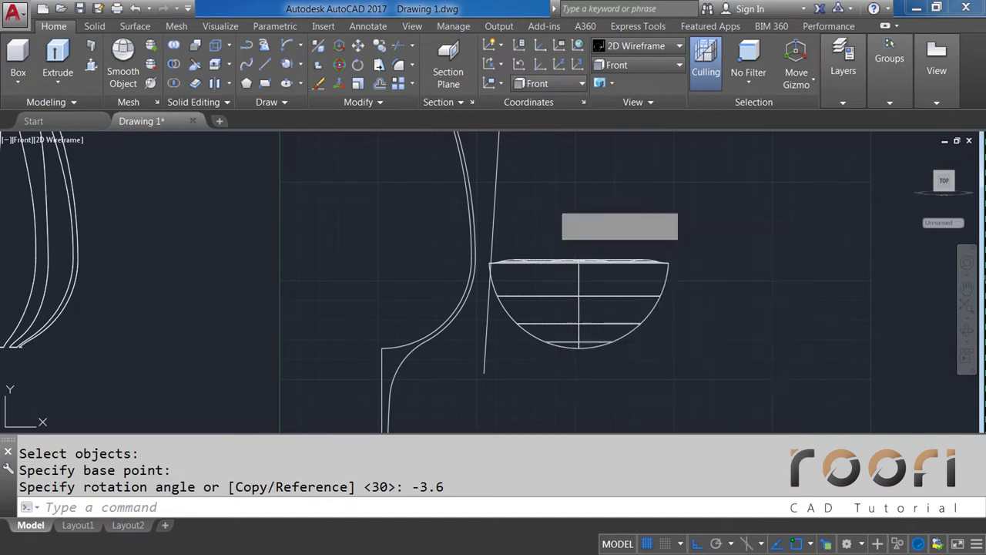
left_click(496, 193)
key("Return")
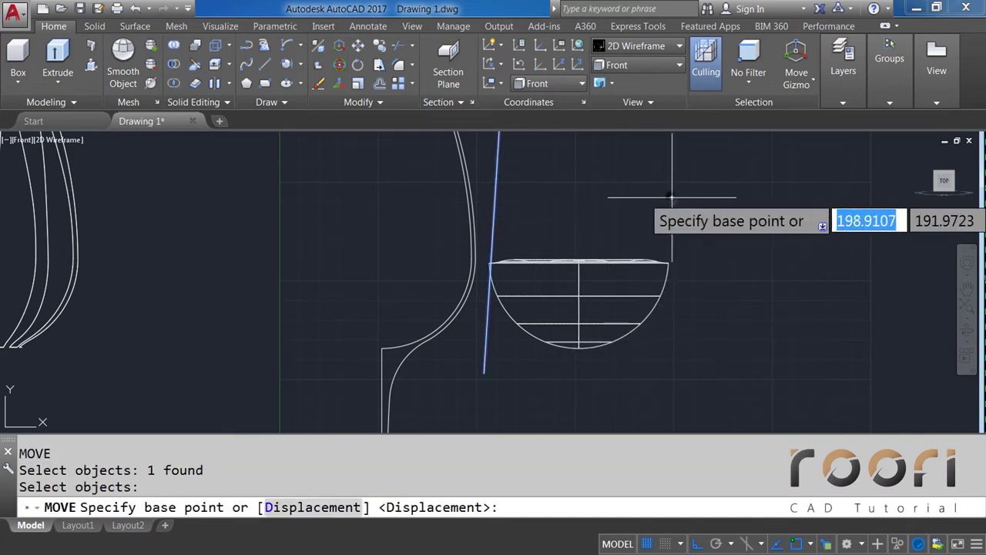
left_click(663, 188)
middle_click_drag(638, 183, 639, 211)
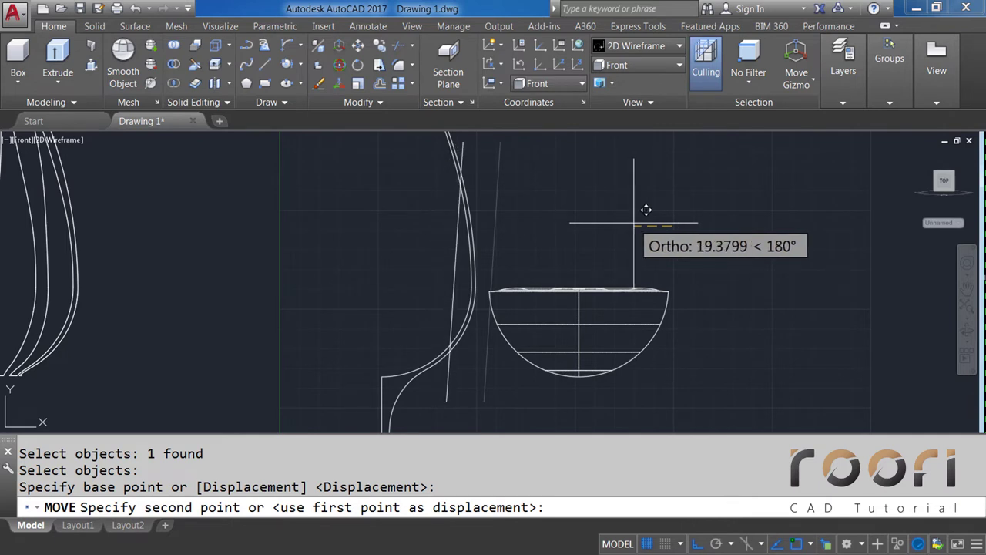
left_click(646, 209)
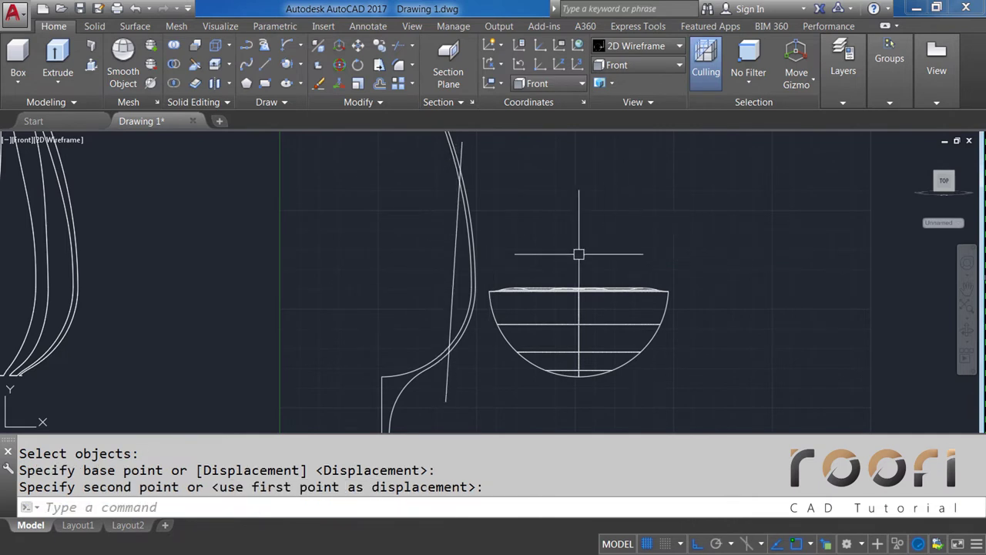
scroll(578, 254, "down", 2)
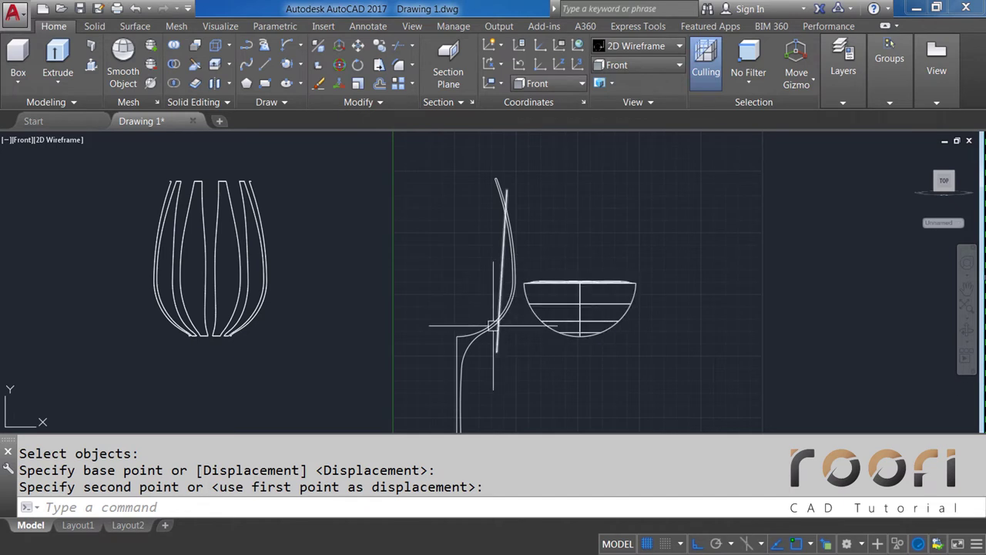
scroll(463, 330, "up", 2)
scroll(457, 286, "up", 1)
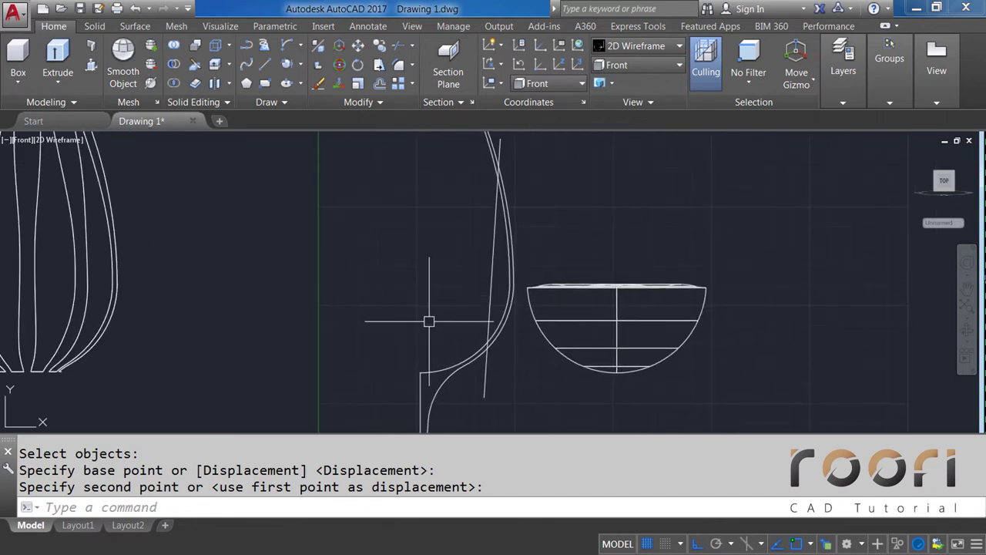
type("L")
Step: Draw another vertical line next to the bowl profile
key("Return")
type("L")
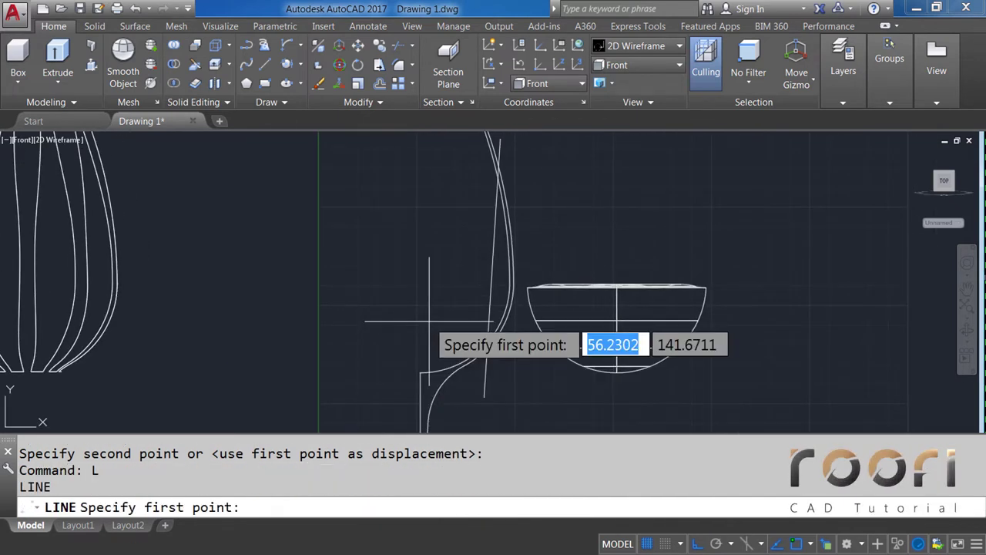
left_click(420, 372)
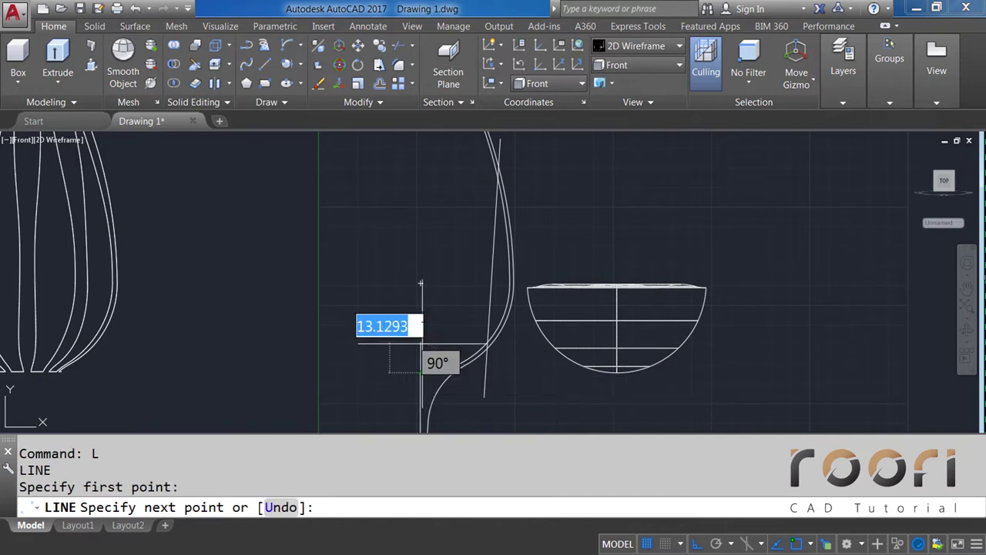
left_click(422, 263)
key("Return")
middle_click_drag(455, 249, 391, 264)
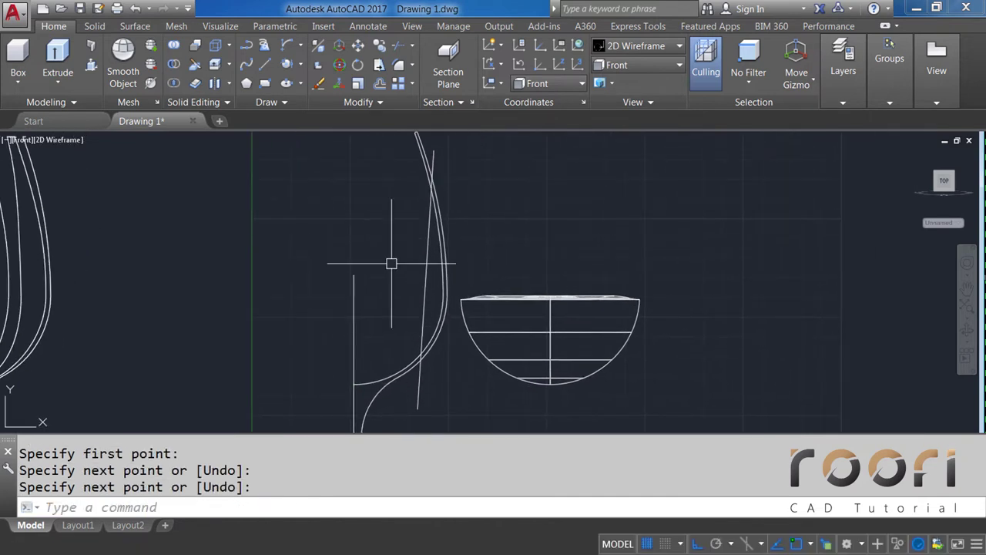
Step: Copy the vertical line, tilted line, arc and outer curve 200 units to the right
type("CO")
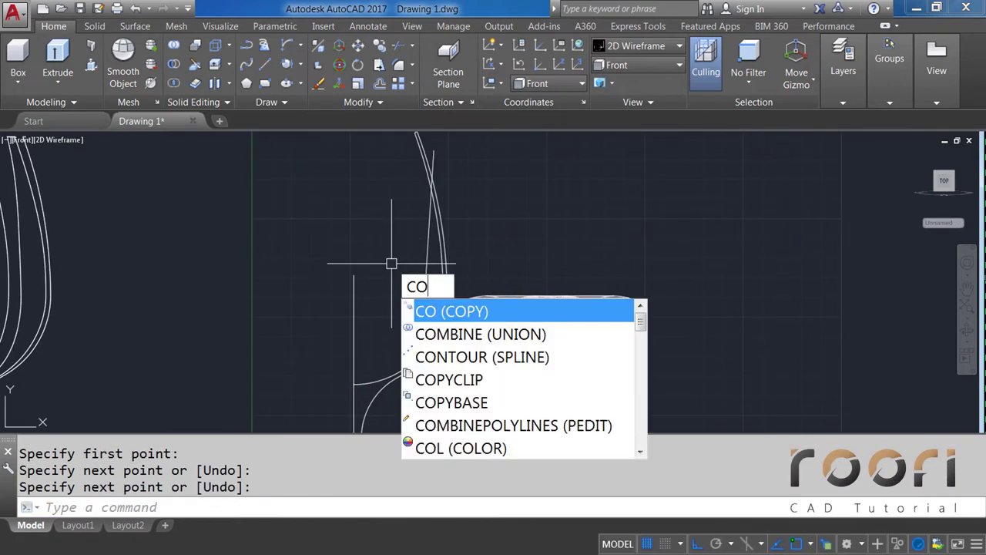
key("Return")
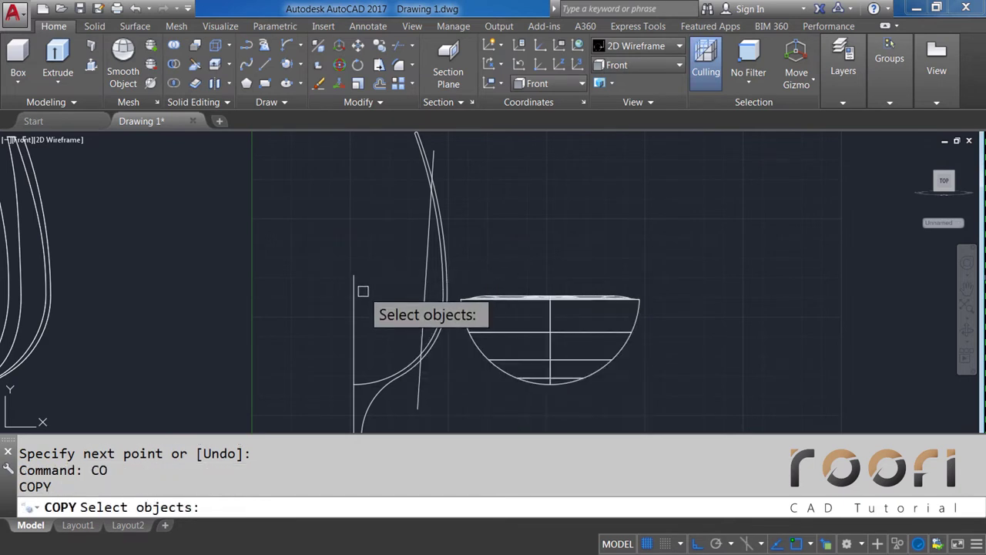
left_click(353, 288)
left_click(425, 292)
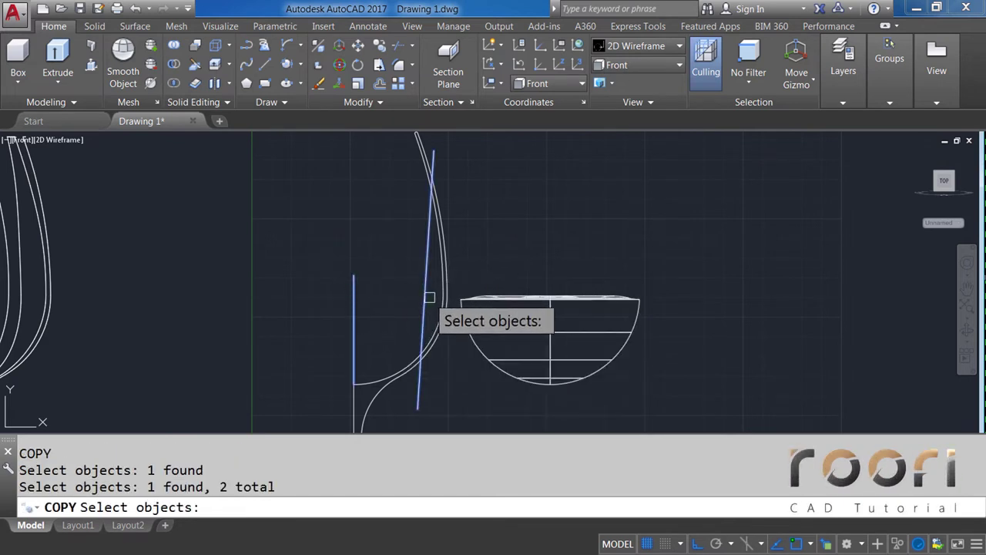
left_click(438, 296)
left_click(440, 310)
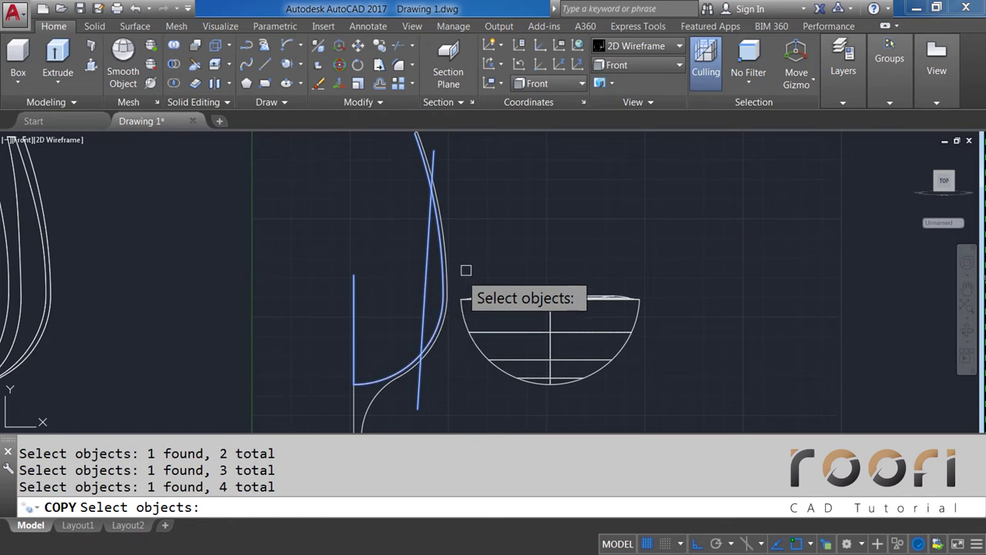
key("Return")
left_click(469, 238)
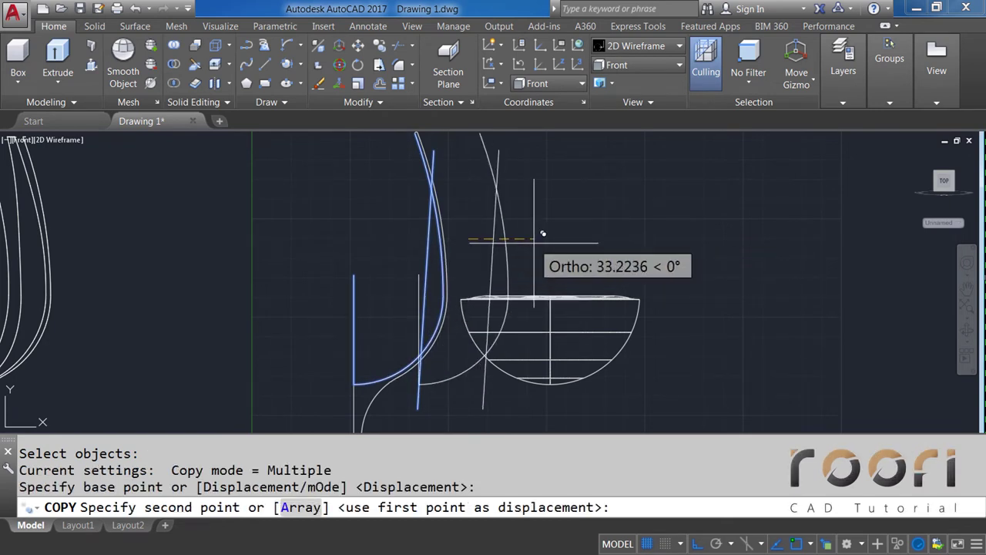
type("200")
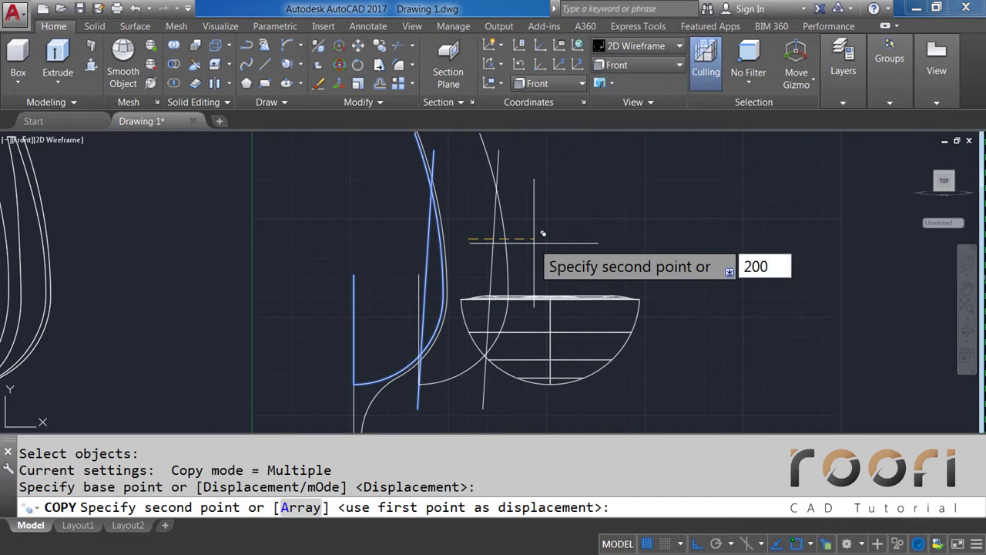
key("Return")
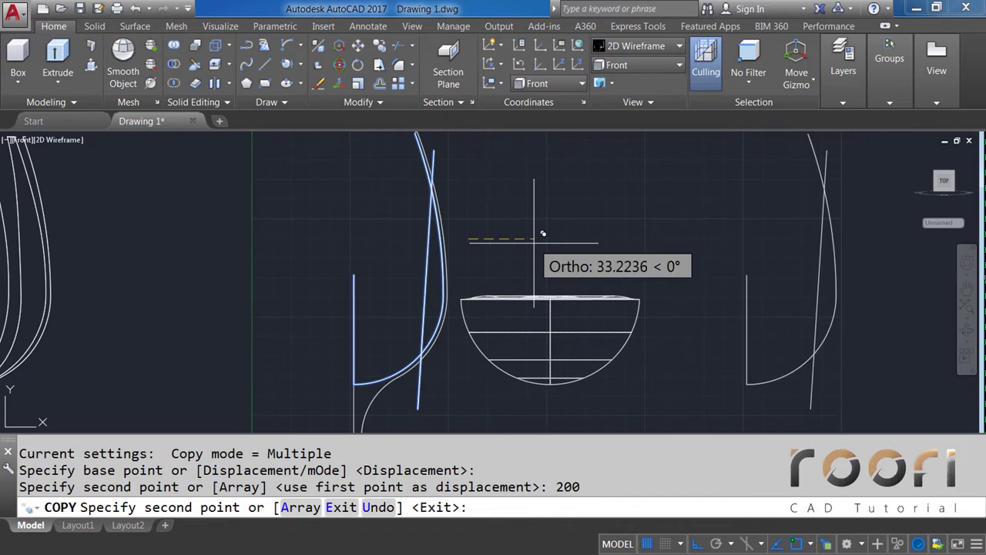
key("Return")
Step: Select the vertical line and the slanted line beside the bowl
left_click(339, 262)
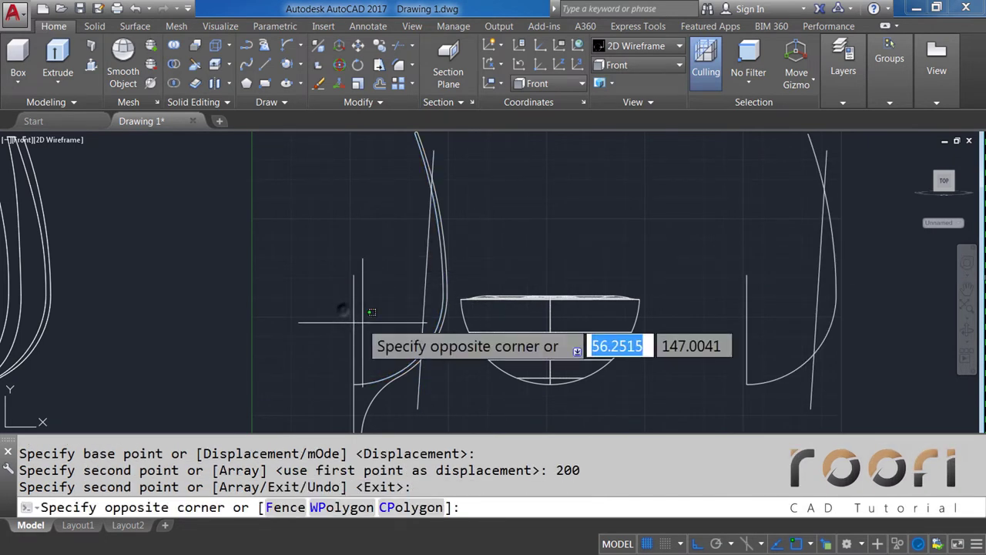
left_click(370, 393)
left_click(422, 295)
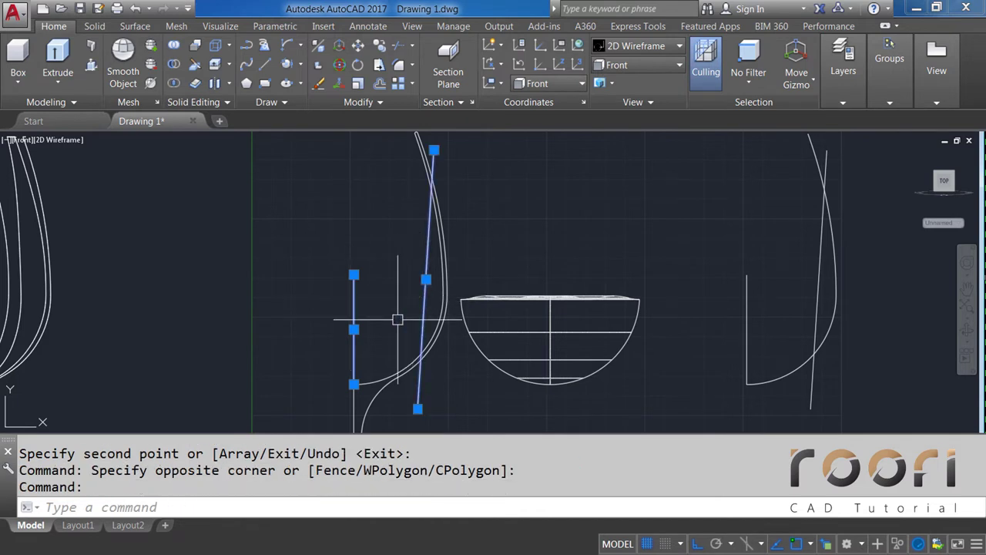
Step: Erase the two selected stray lines
key("Delete")
middle_click_drag(683, 254, 453, 264)
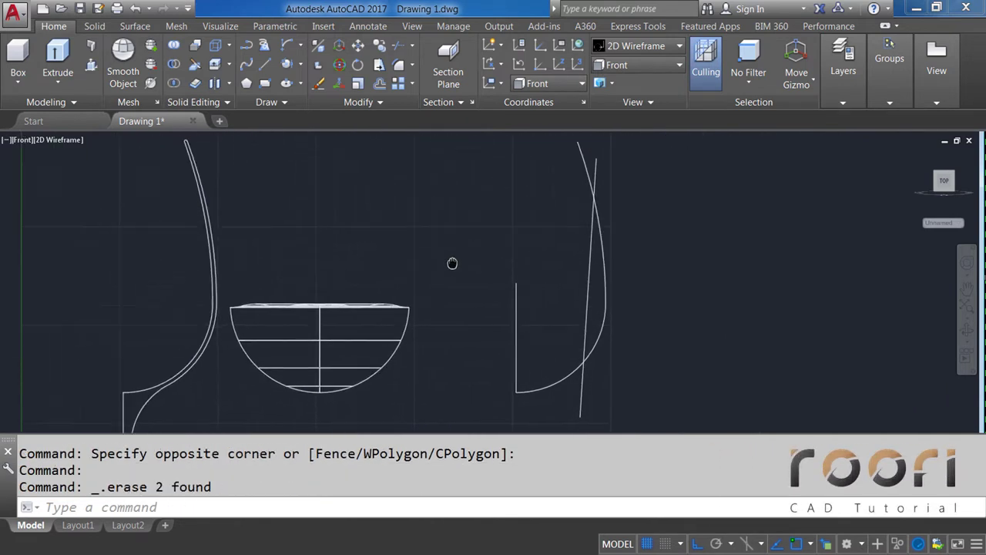
middle_click_drag(544, 302, 511, 295)
type("TR")
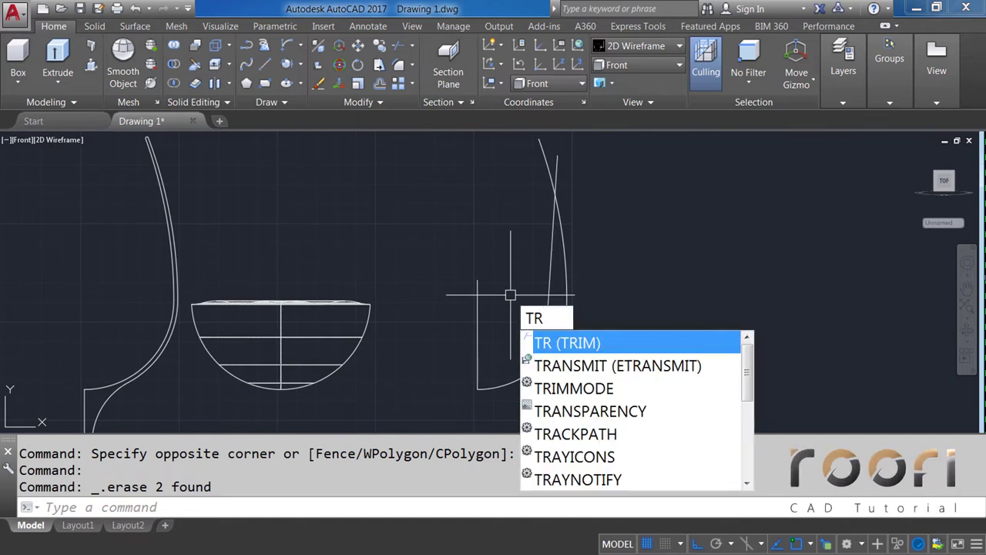
Step: Trim the copied profile's lower arc, right line bottom and curve top into a pointed leaf
key("Return")
key("Return")
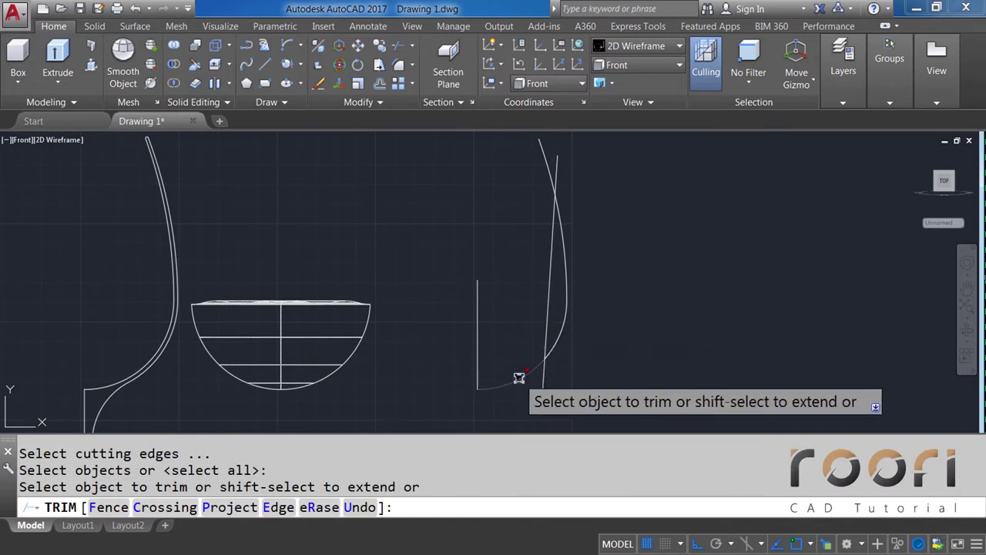
left_click(515, 378)
left_click(542, 390)
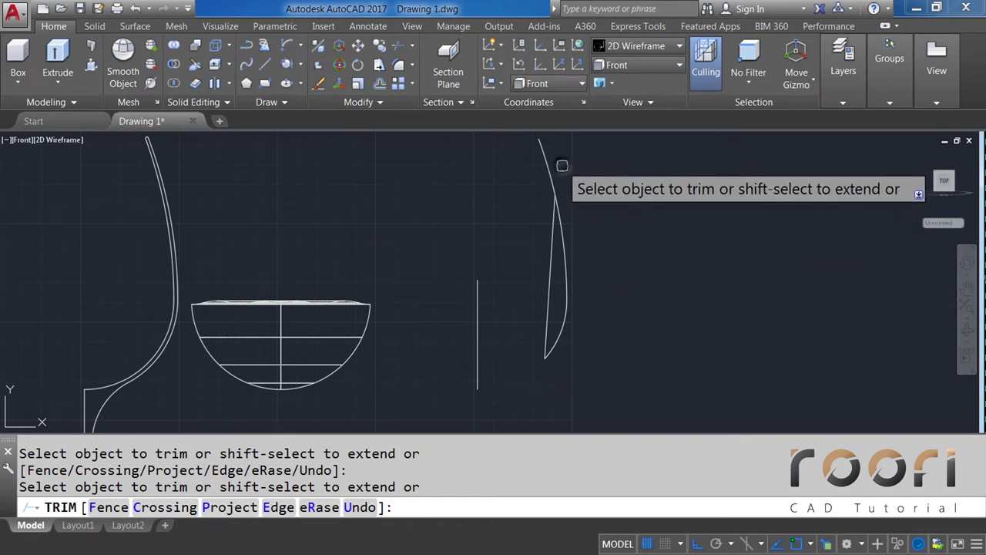
left_click(545, 159)
key("Return")
type("BP")
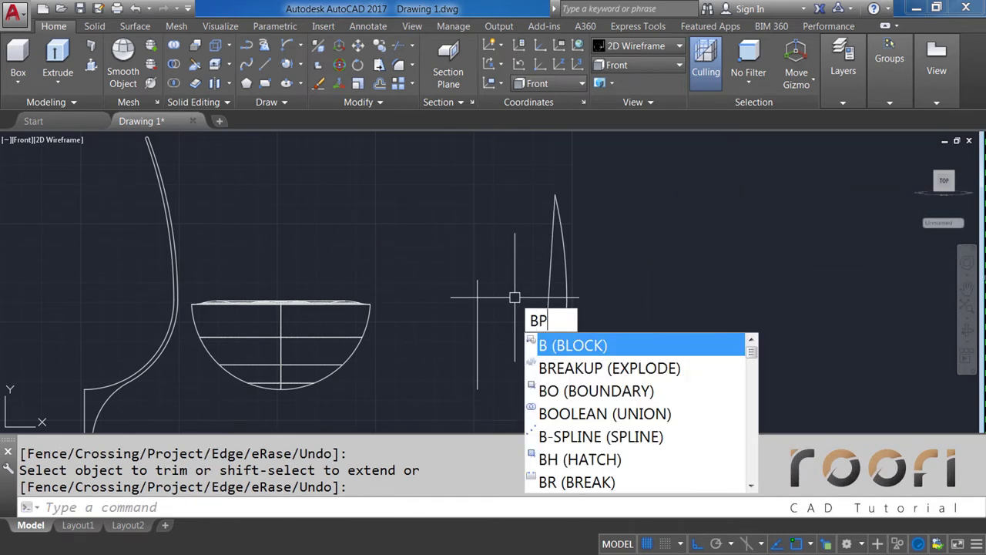
type("OLY")
key("Escape")
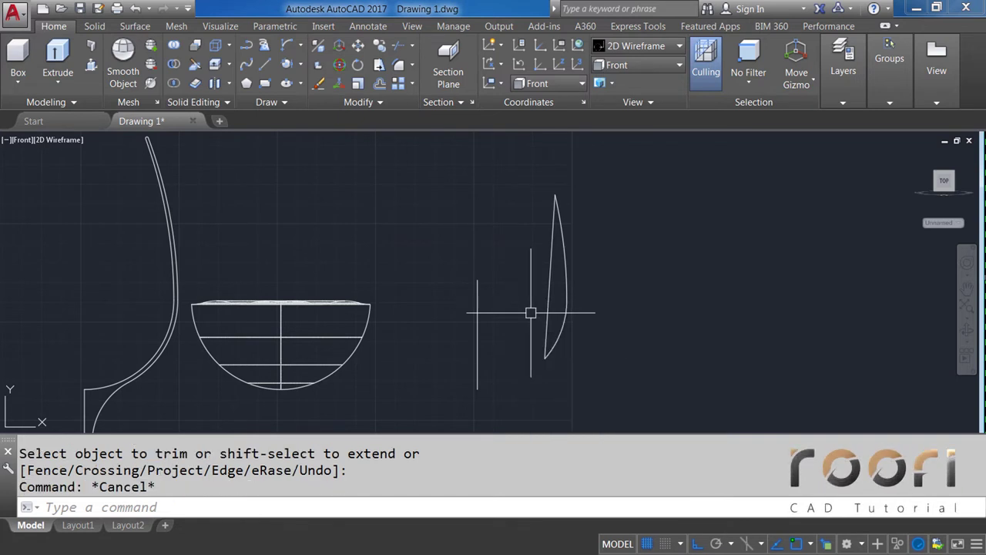
scroll(566, 305, "up", 2)
middle_click_drag(564, 291, 306, 309)
type("BP")
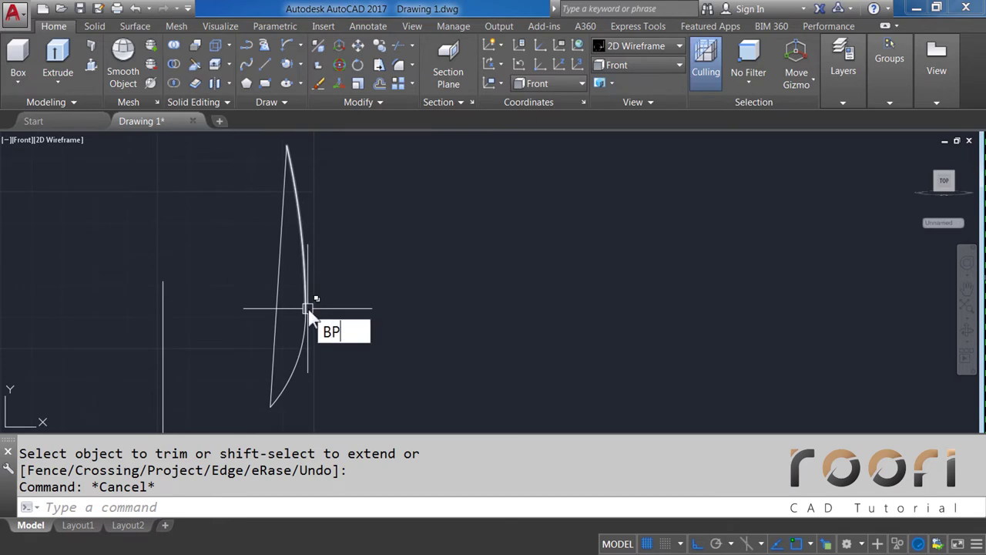
Step: Create a closed boundary polyline by picking a point inside the leaf shape
type("OLY")
key("Return")
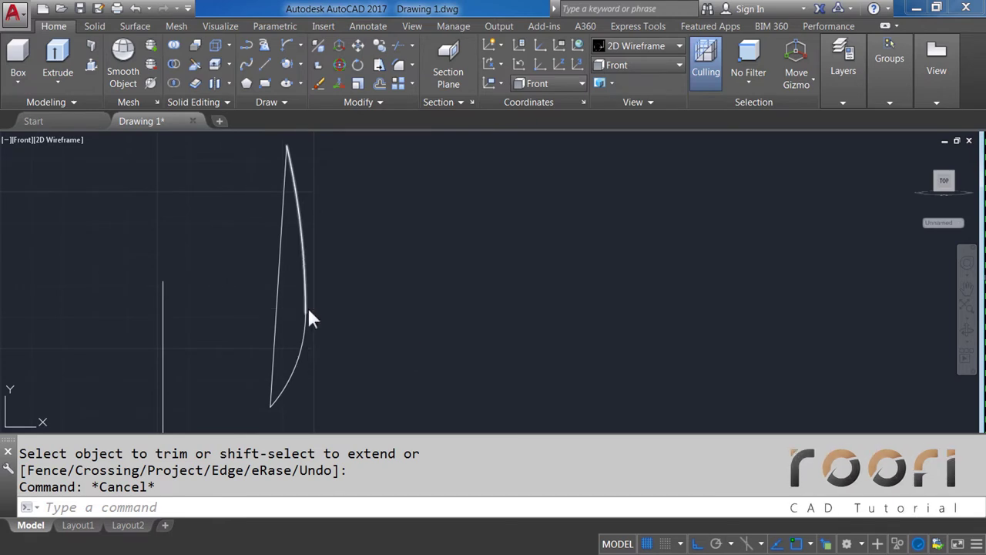
left_click(425, 213)
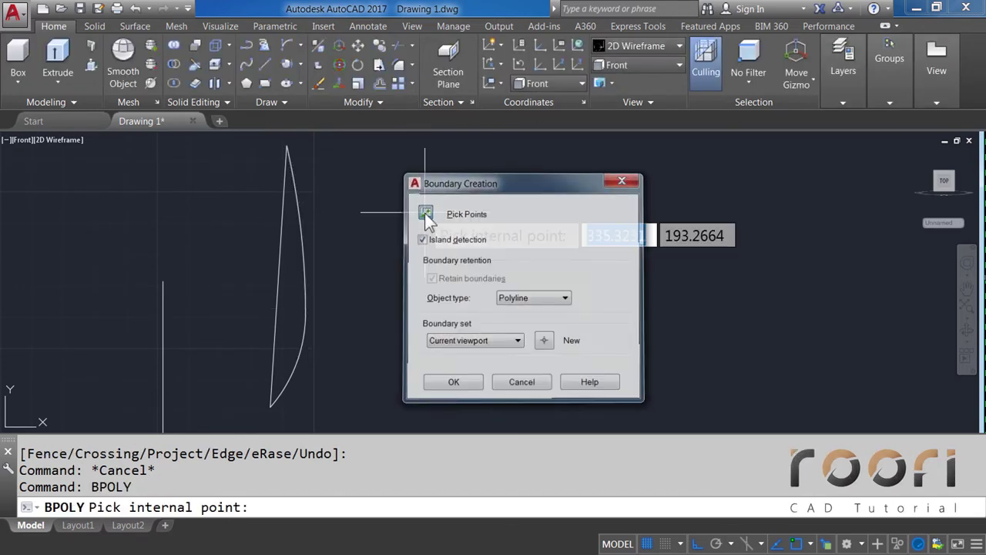
left_click(295, 312)
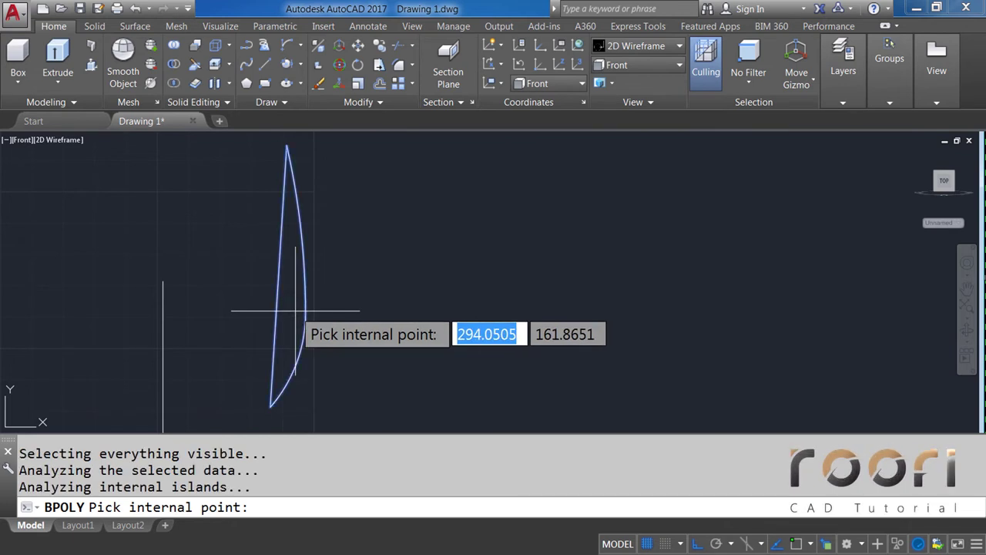
key("Return")
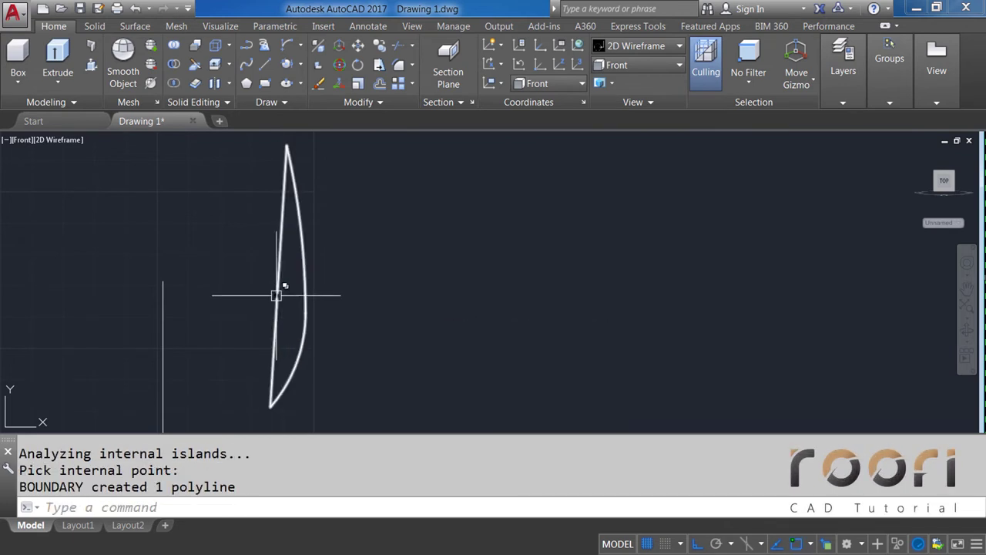
Step: Erase the original straight piece and two arcs, leaving only the leaf polyline
left_click(277, 290)
left_click(330, 371)
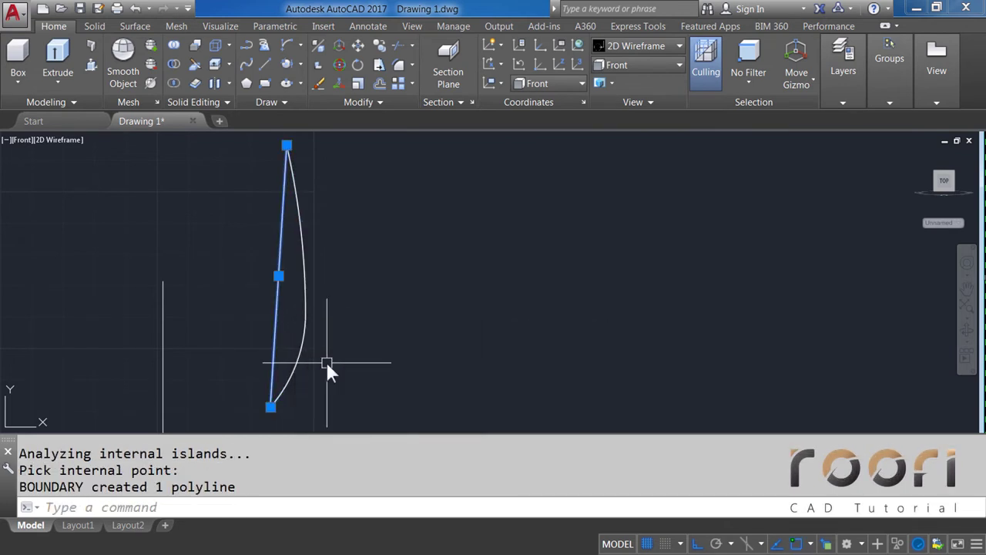
key("Delete")
left_click(306, 293)
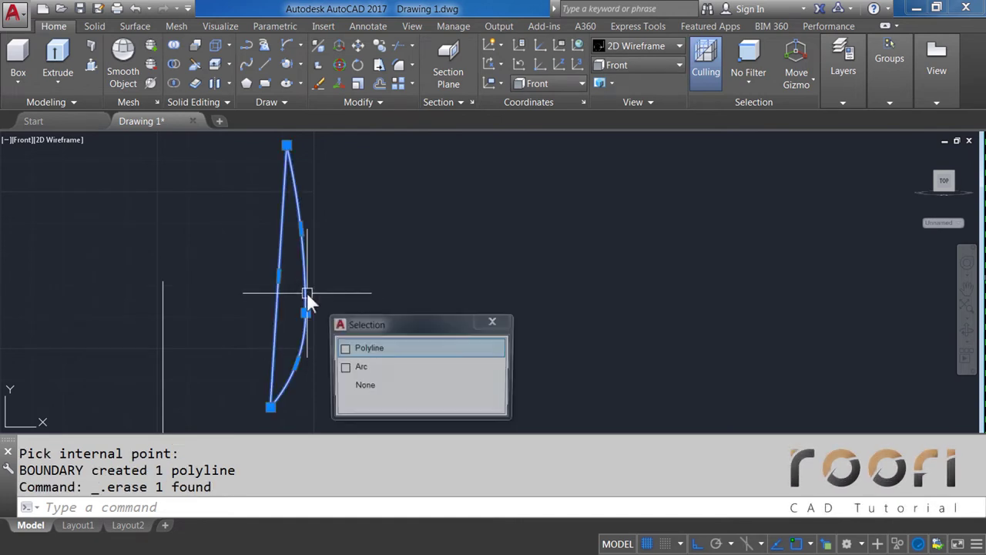
left_click(350, 366)
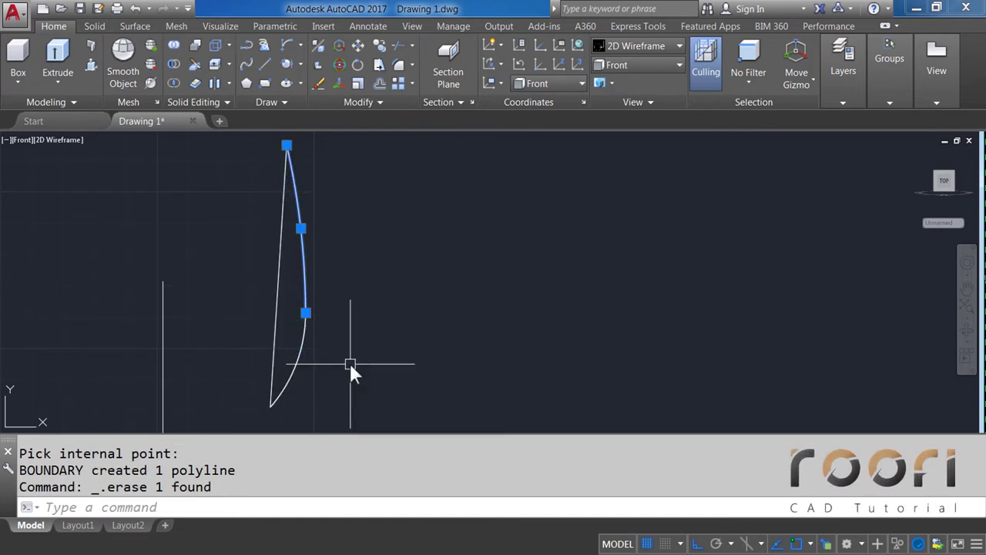
key("Delete")
left_click(302, 347)
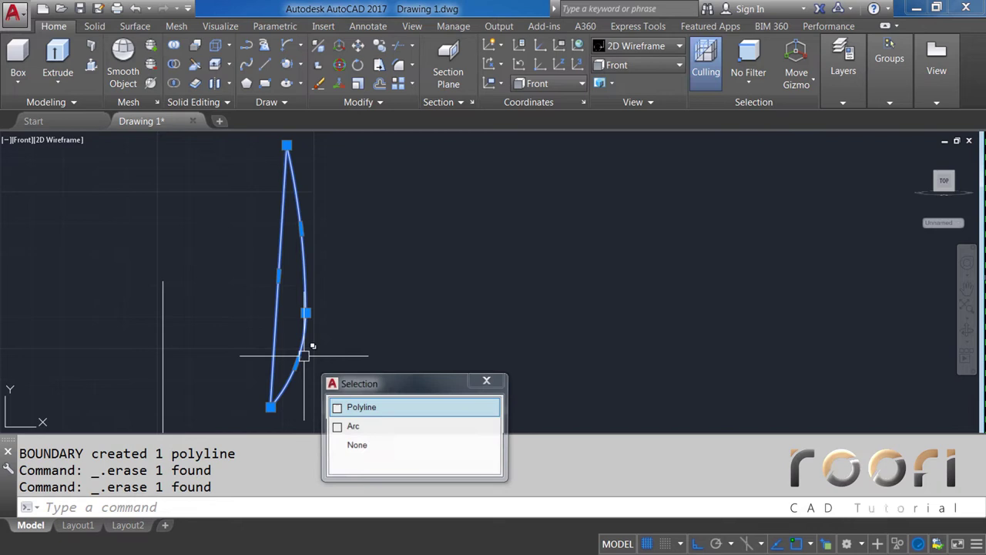
left_click(349, 425)
key("Delete")
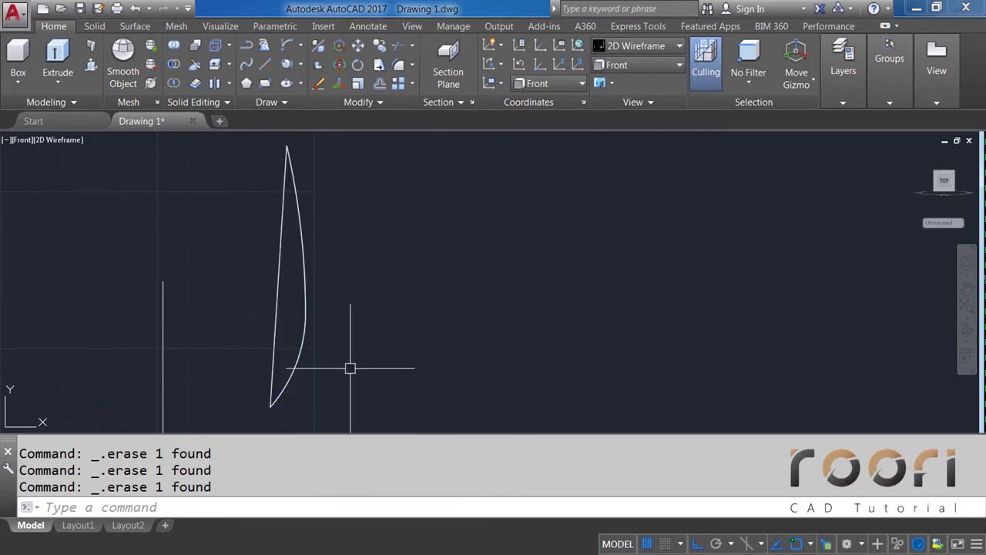
left_click(306, 314)
key("Escape")
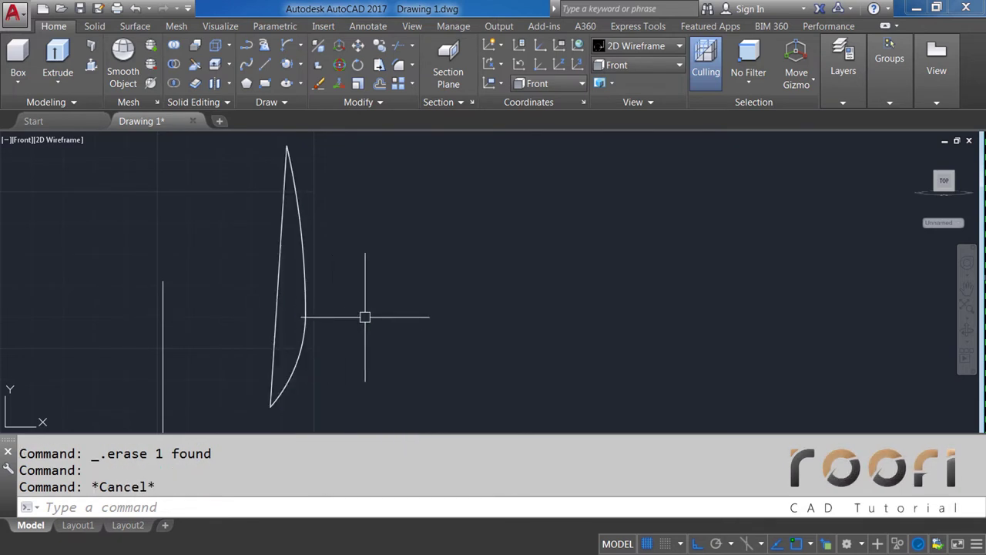
mouse_move(365, 316)
middle_mouse_down()
mouse_move(500, 310)
mouse_move(594, 275)
middle_mouse_up()
middle_click_drag(493, 269, 539, 293)
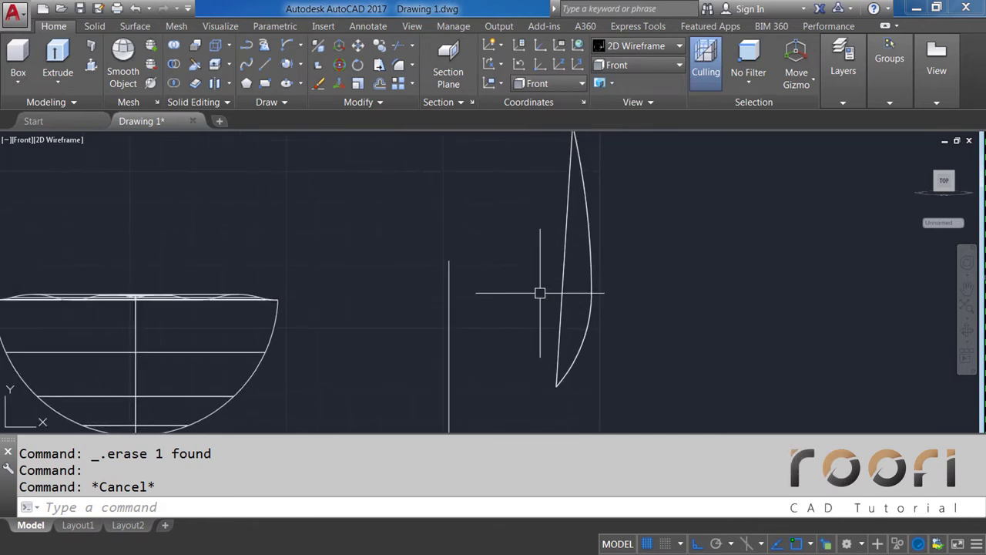
scroll(522, 287, "down", 2)
type("RE")
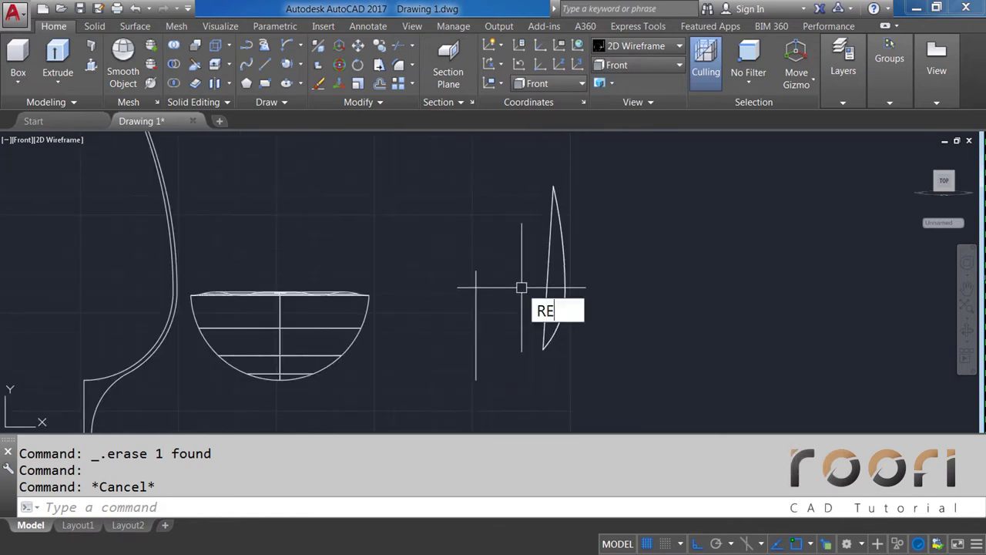
Step: Revolve the leaf polyline 360° about both ends of the vertical line
type("VOLVE")
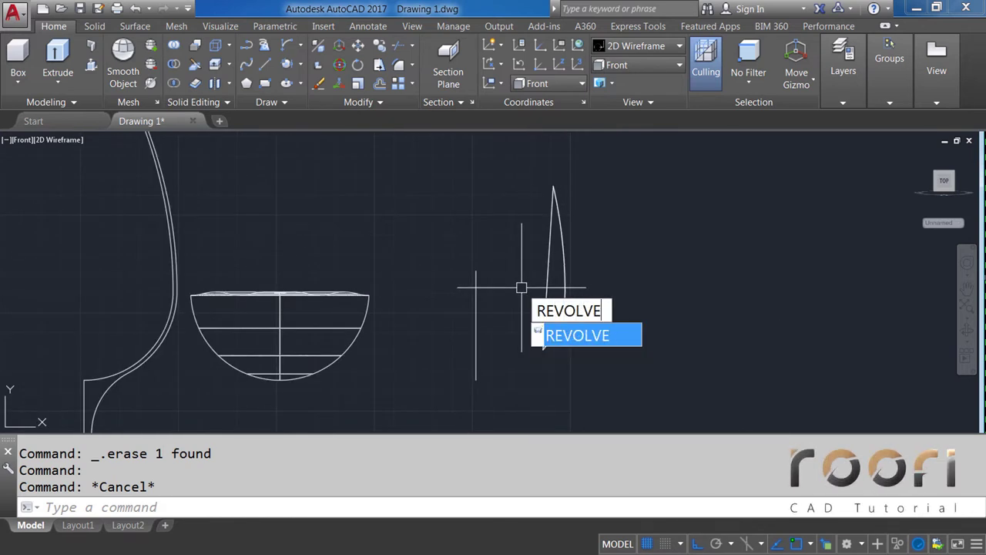
key("Return")
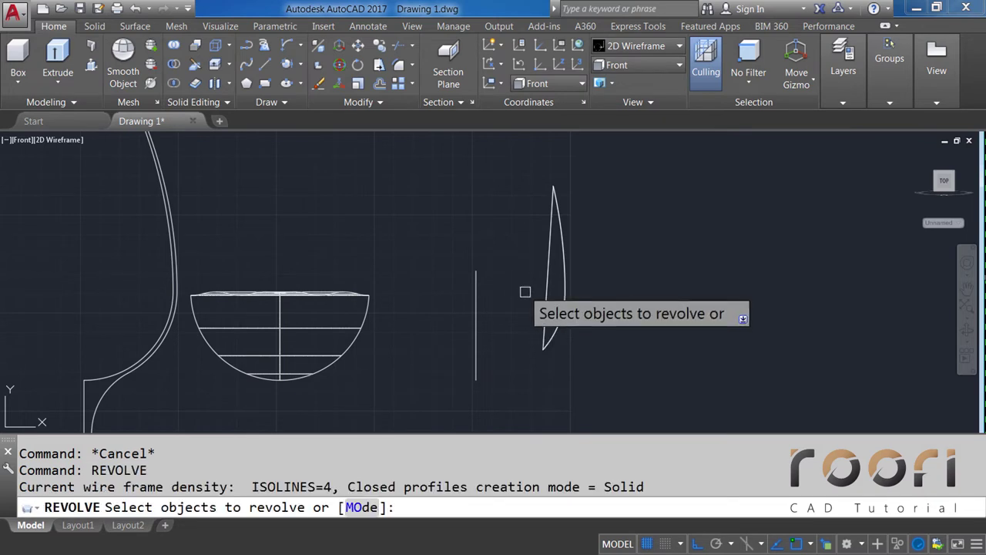
left_click(542, 322)
key("Return")
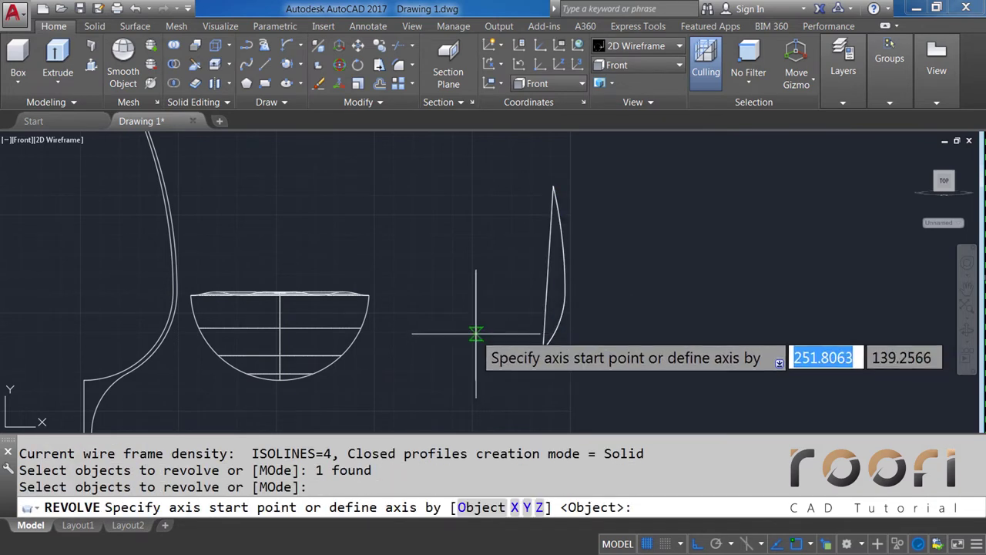
left_click(475, 325)
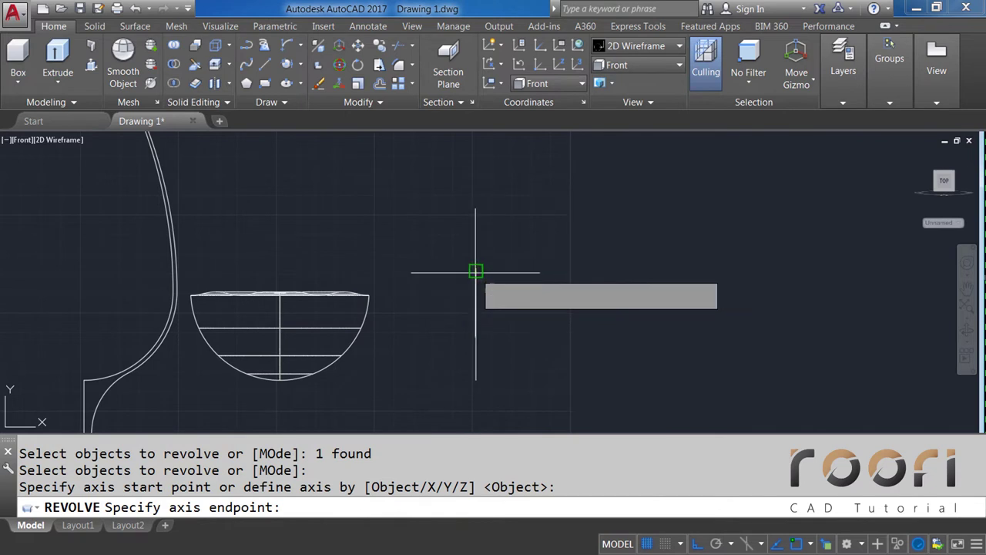
left_click(475, 273)
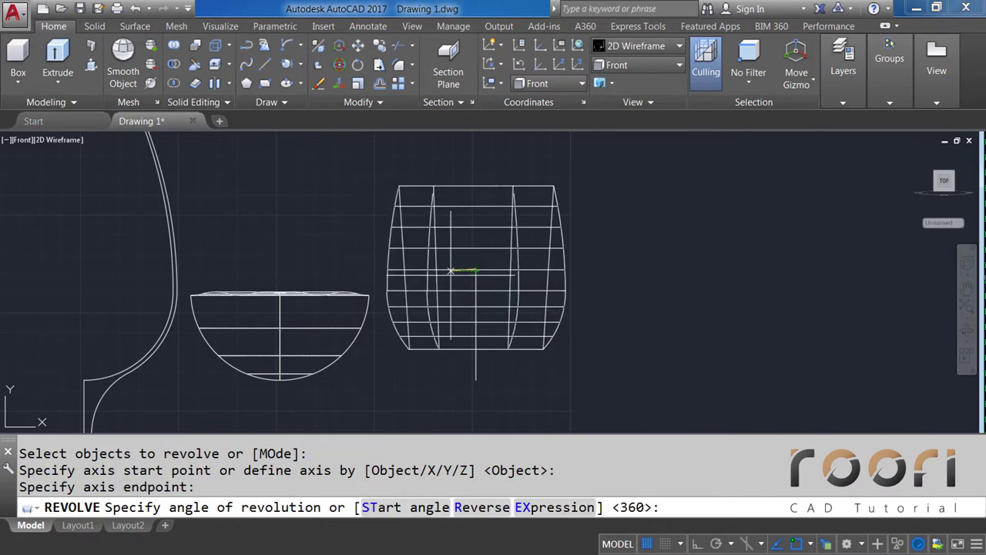
type("360")
key("Return")
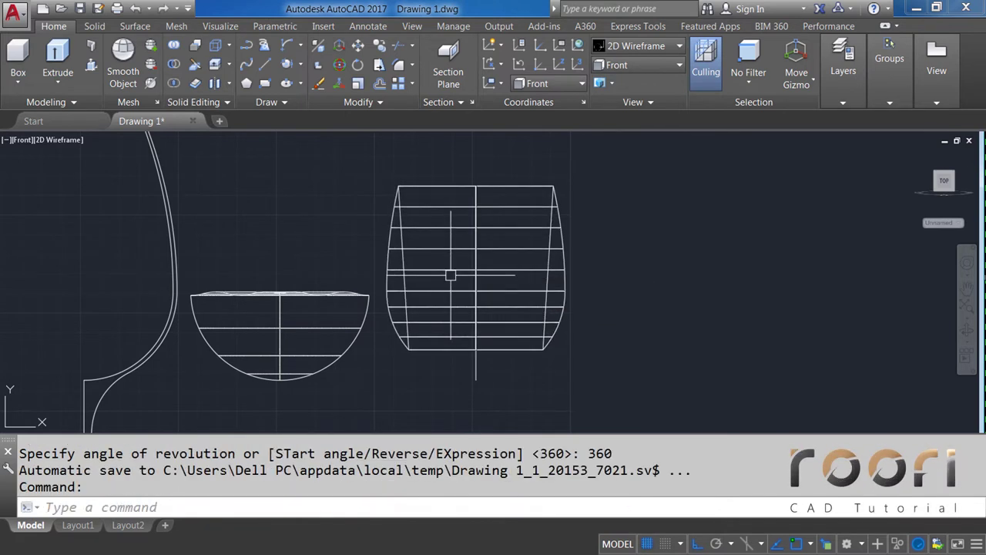
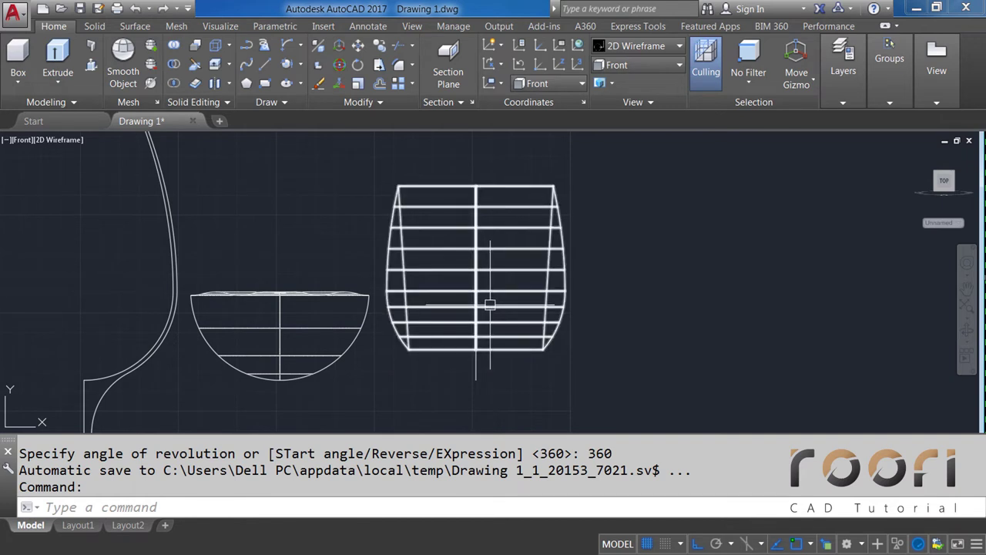
Step: Delete the revolution axis line and orbit the solids shaded in Realistic from the Top view
left_click(476, 367)
key("Delete")
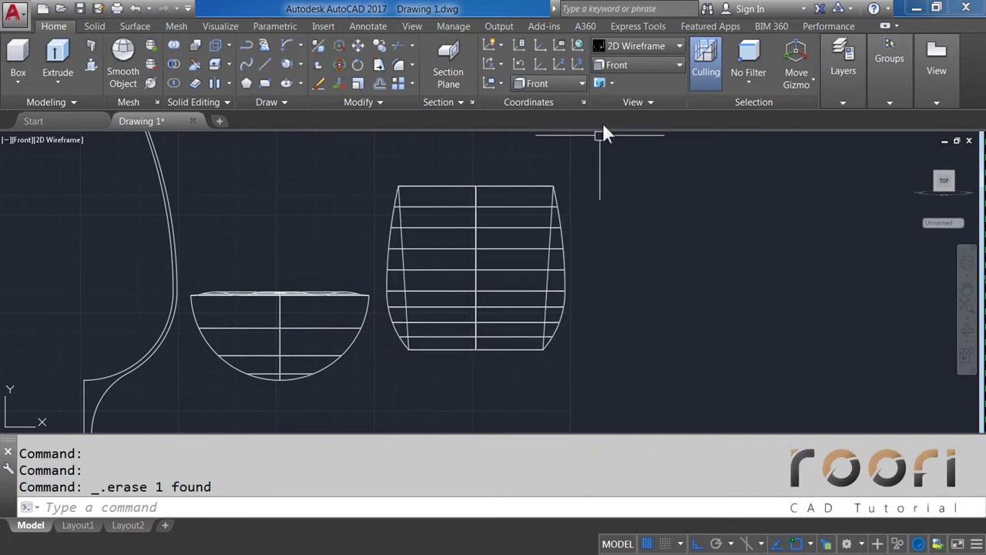
left_click(628, 47)
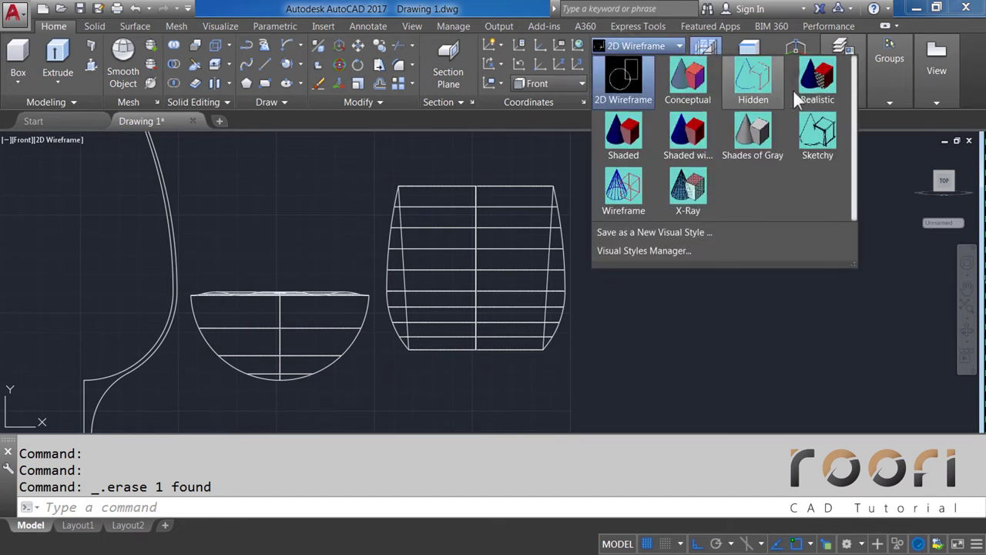
left_click(817, 83)
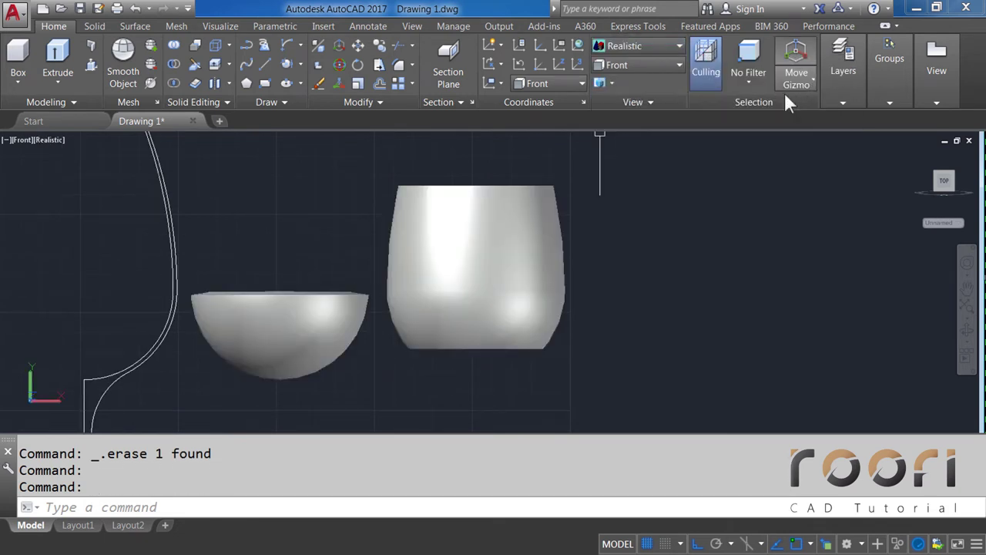
left_click(654, 63)
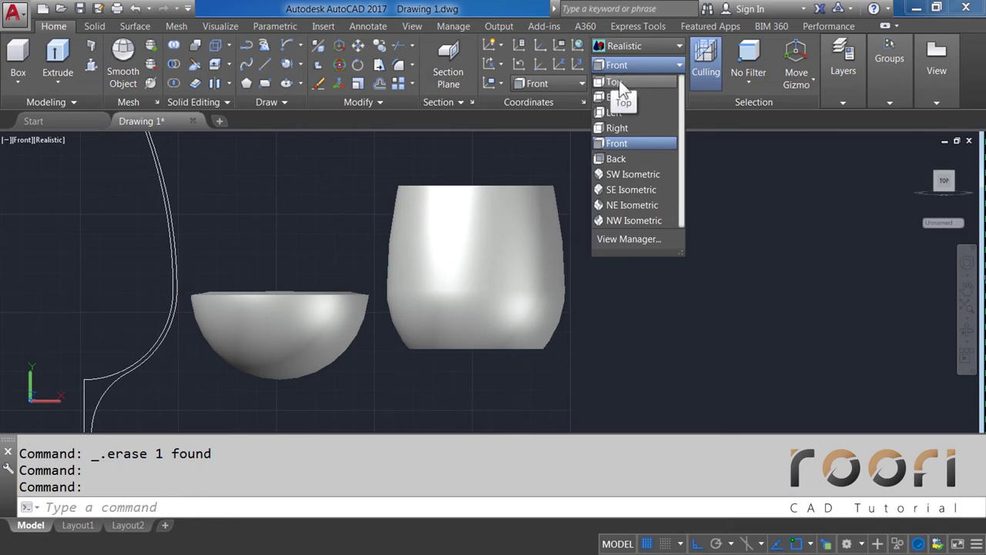
left_click(617, 81)
mouse_move(759, 314)
middle_mouse_down()
mouse_move(502, 330)
mouse_move(580, 253)
mouse_move(642, 245)
mouse_move(652, 213)
mouse_move(640, 189)
mouse_move(588, 276)
middle_mouse_up()
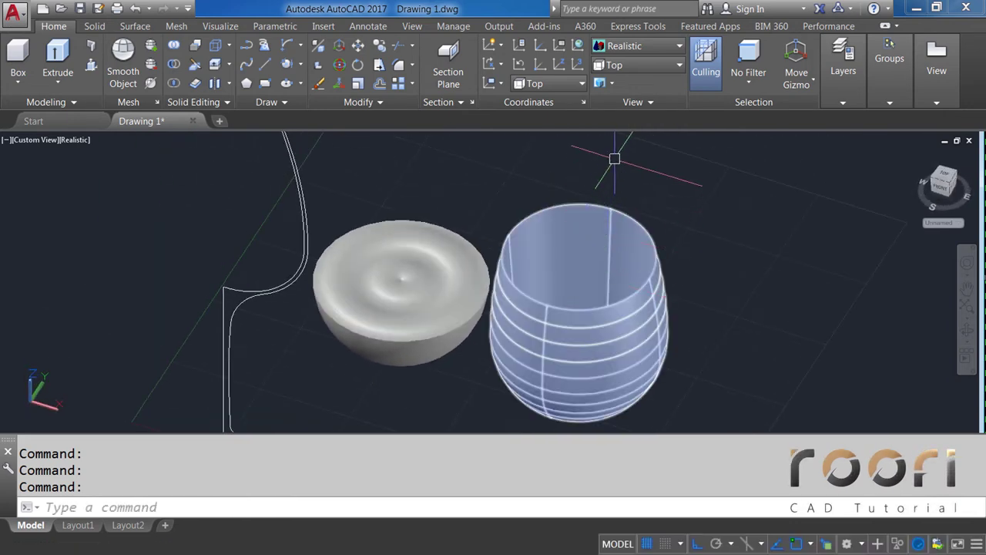
Step: Return to 2D Wireframe in Front view, framing the barrel solid
left_click(630, 49)
left_click(624, 77)
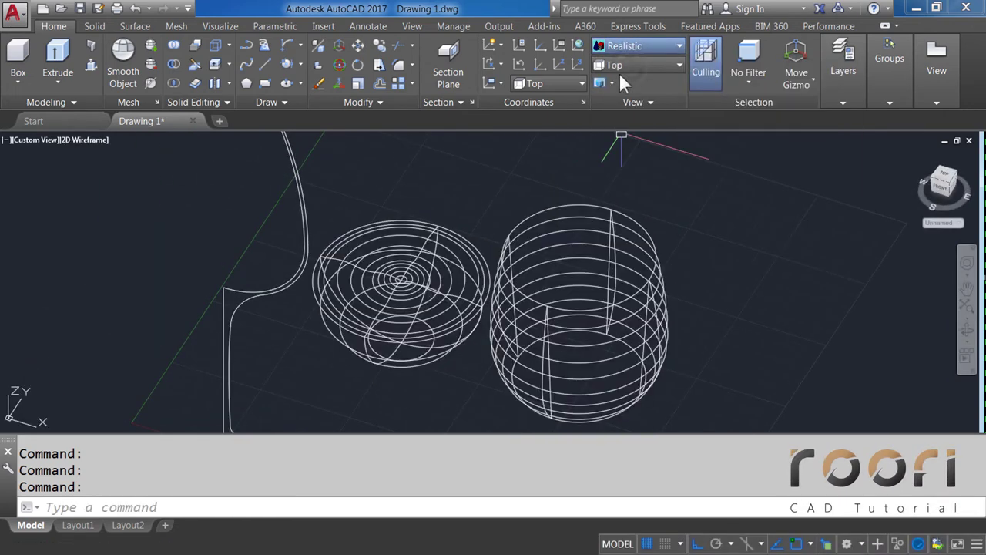
left_click(629, 65)
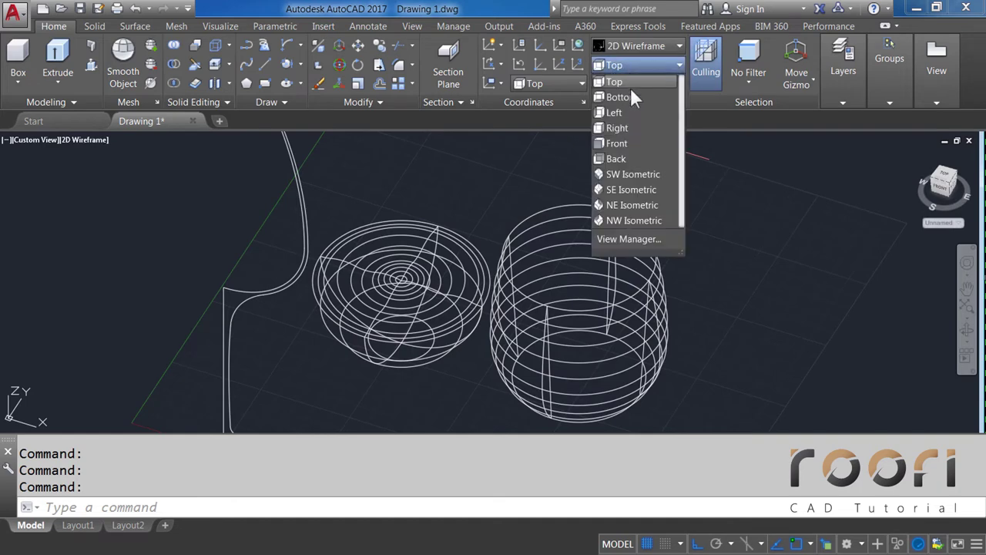
left_click(610, 145)
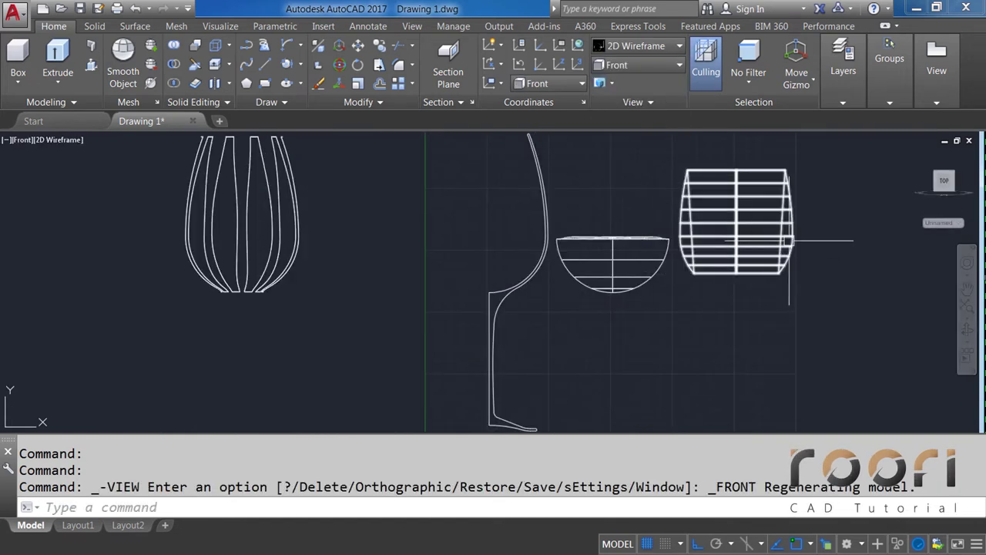
middle_click_drag(775, 238, 612, 269)
scroll(579, 258, "up", 2)
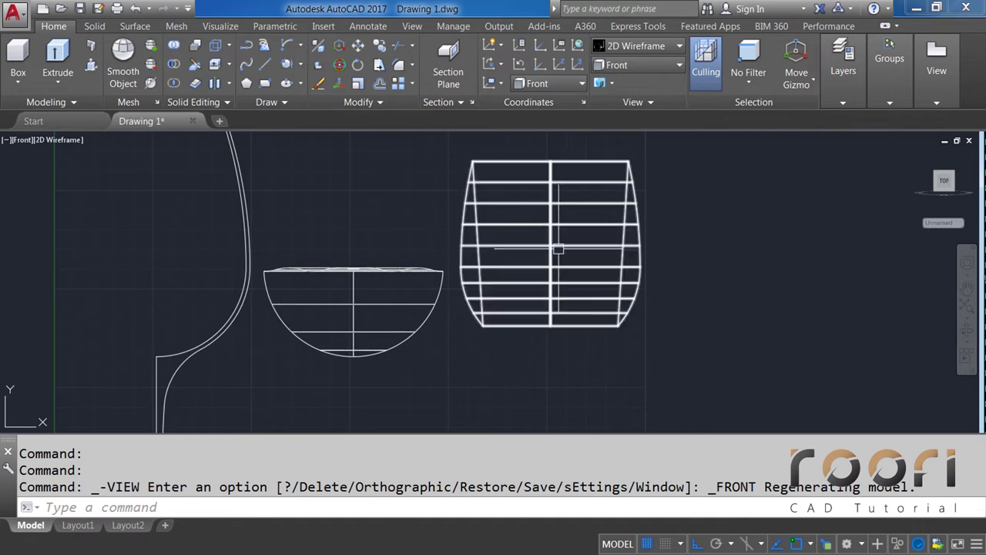
middle_click_drag(558, 249, 501, 249)
type("SLICE")
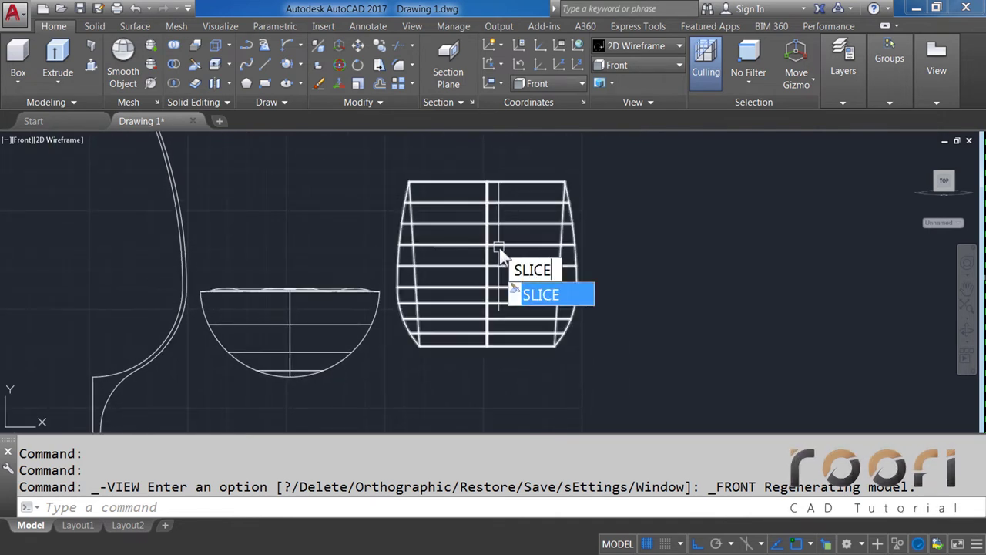
Step: Slice the barrel with a vertical plane through its bottom-right and top-right corners, keeping both sides
key("Return")
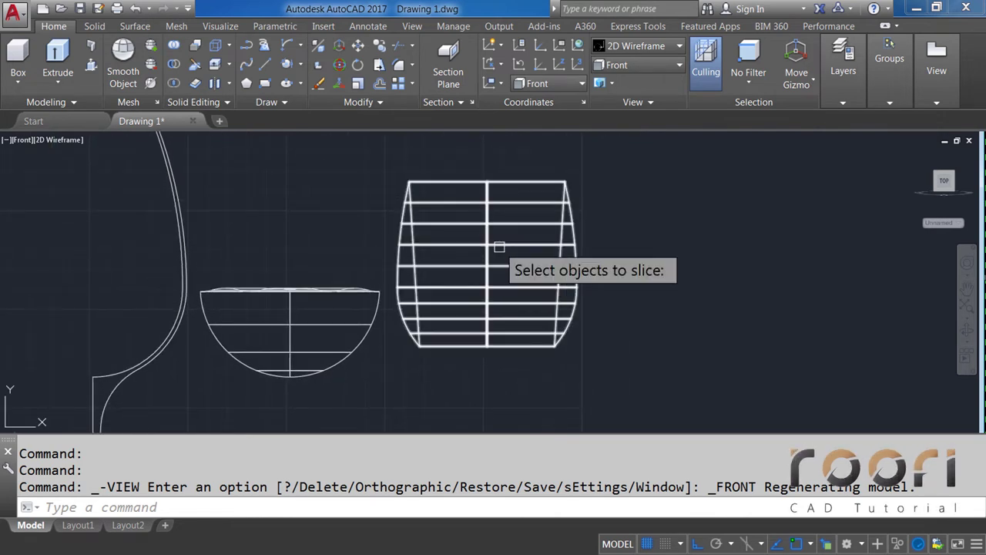
left_click(511, 247)
key("Return")
scroll(556, 334, "up", 3)
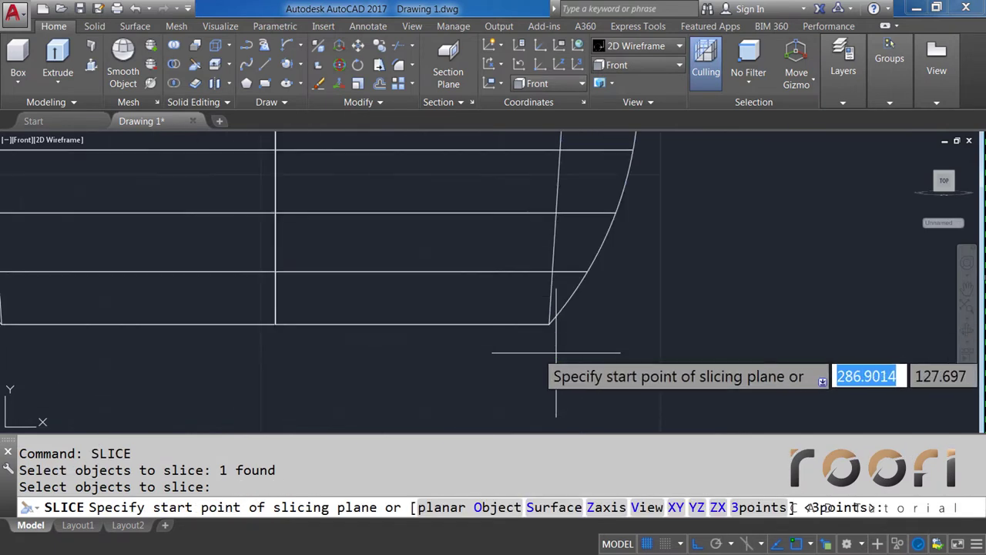
left_click(551, 325)
scroll(550, 325, "down", 3)
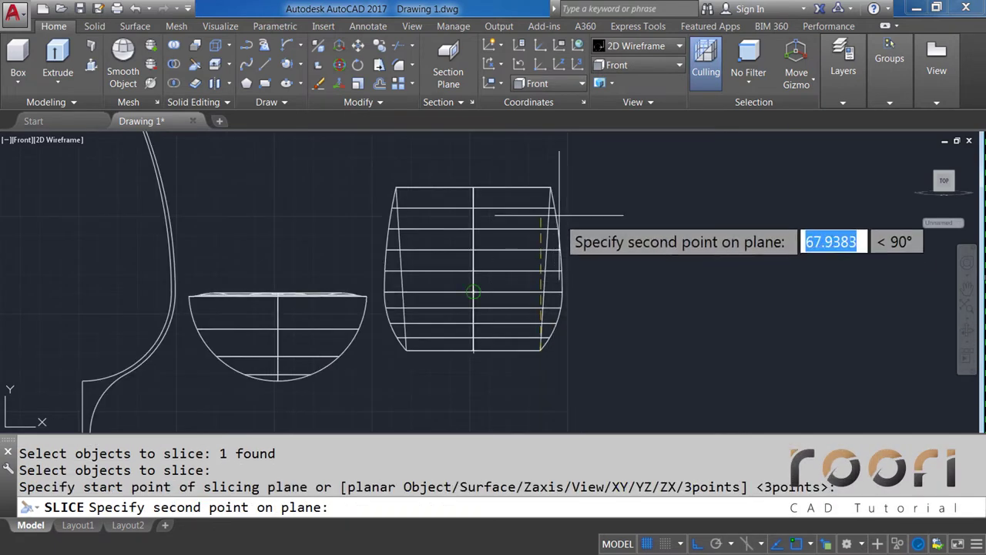
left_click(550, 187)
key("Return")
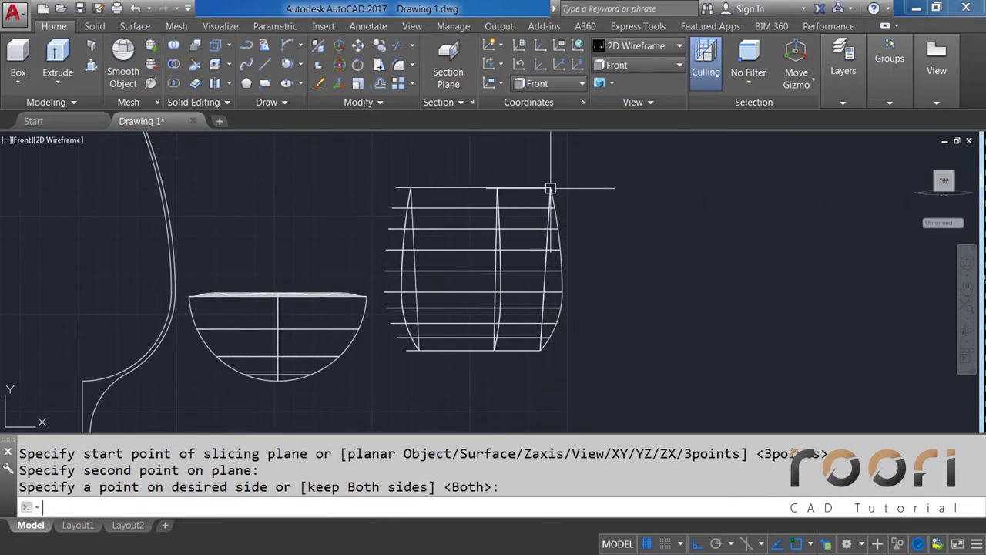
key("Return")
Step: Erase the large barrel piece, then select the thin sliver and the bowl
left_click(531, 190)
key("Delete")
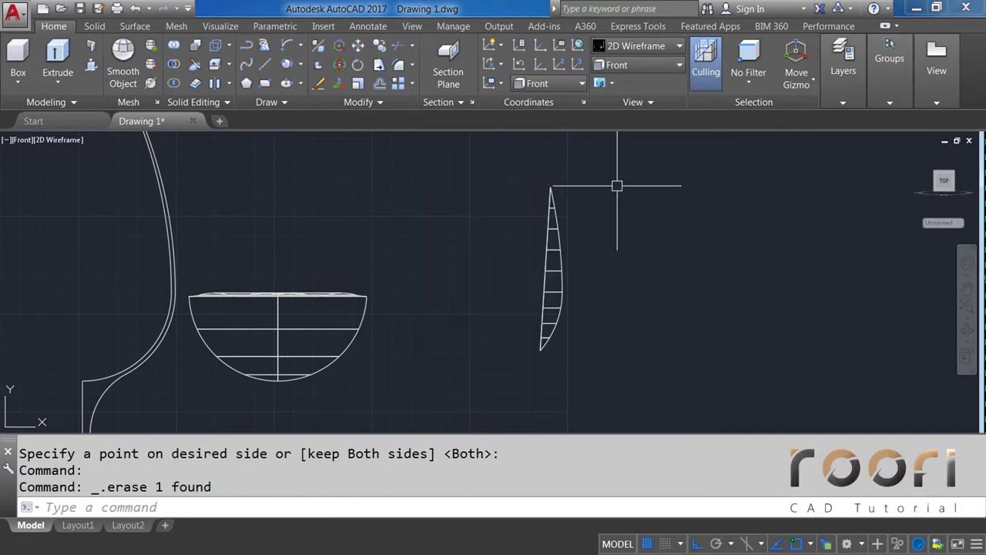
left_click(565, 271)
left_click(352, 334)
left_click(335, 327)
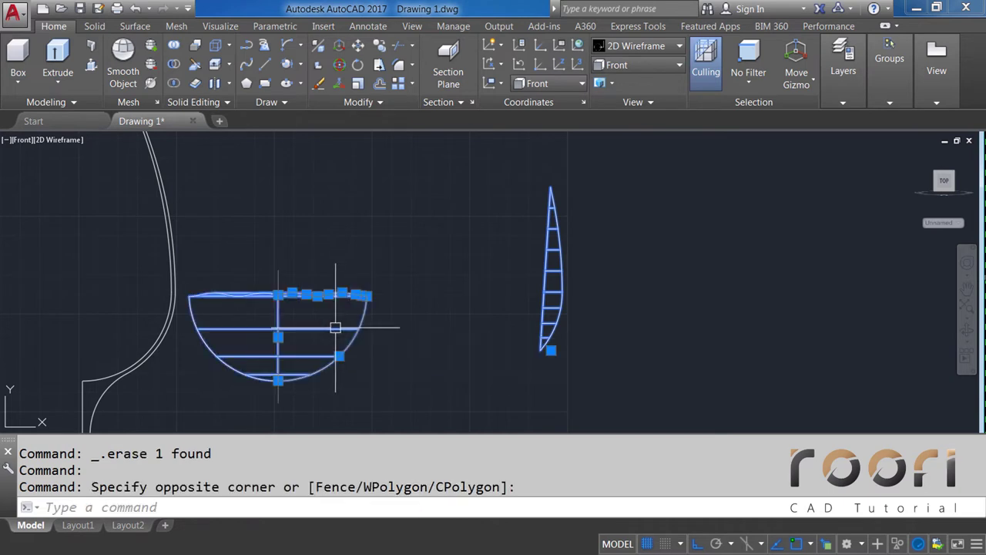
Step: Move the bowl and thin sliver onto the red Liquid layer
left_click(846, 104)
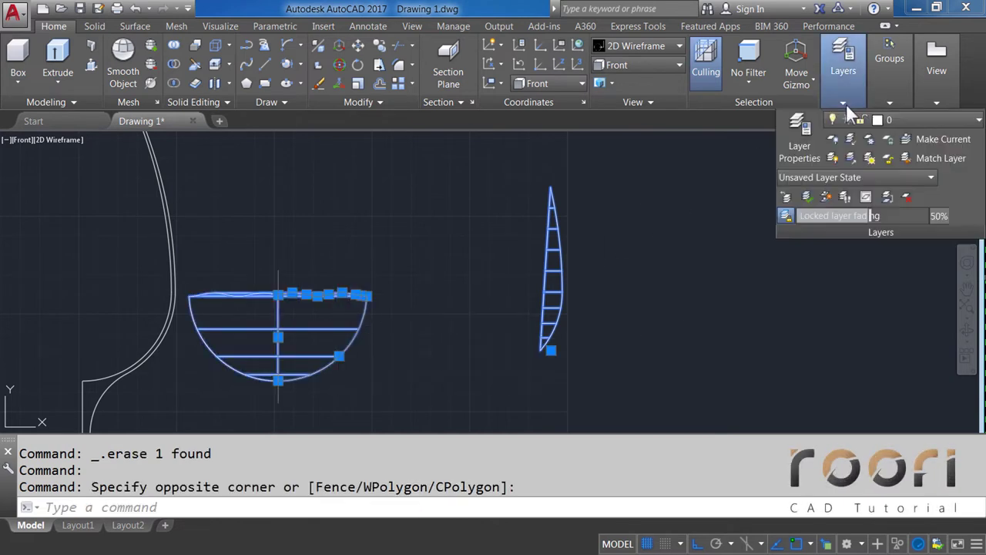
left_click(896, 120)
left_click(896, 174)
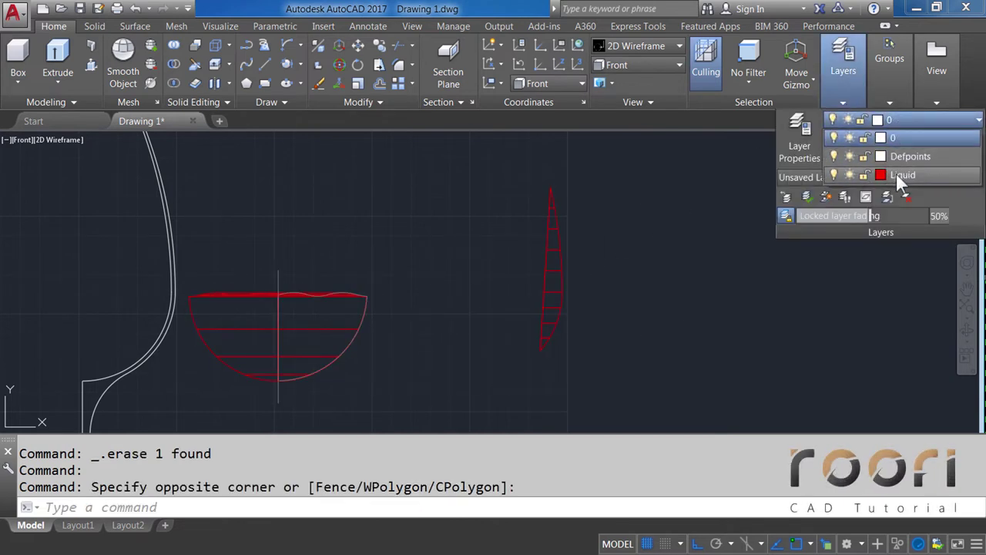
key("Escape")
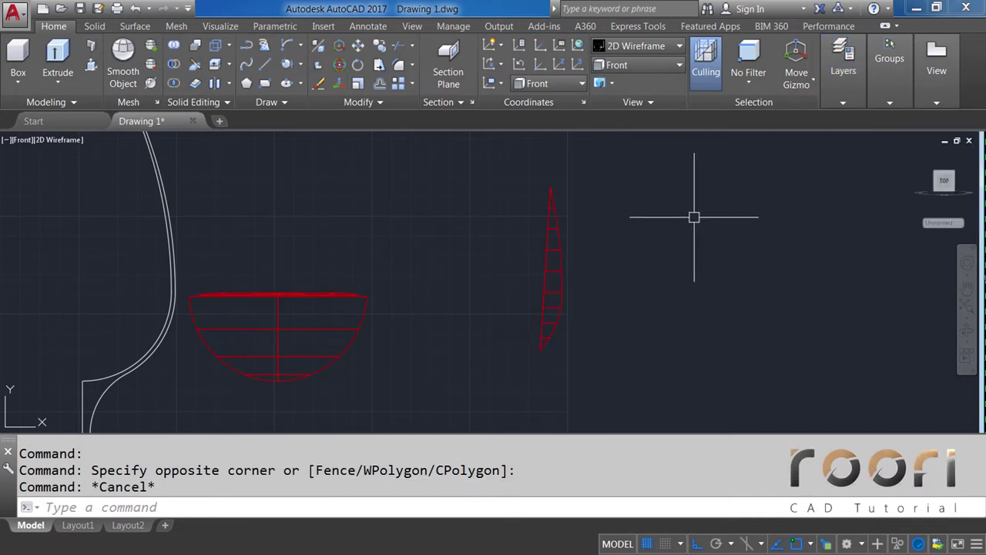
Step: View the red liquid shaded in Realistic style from the Top, orbited into perspective
left_click(638, 68)
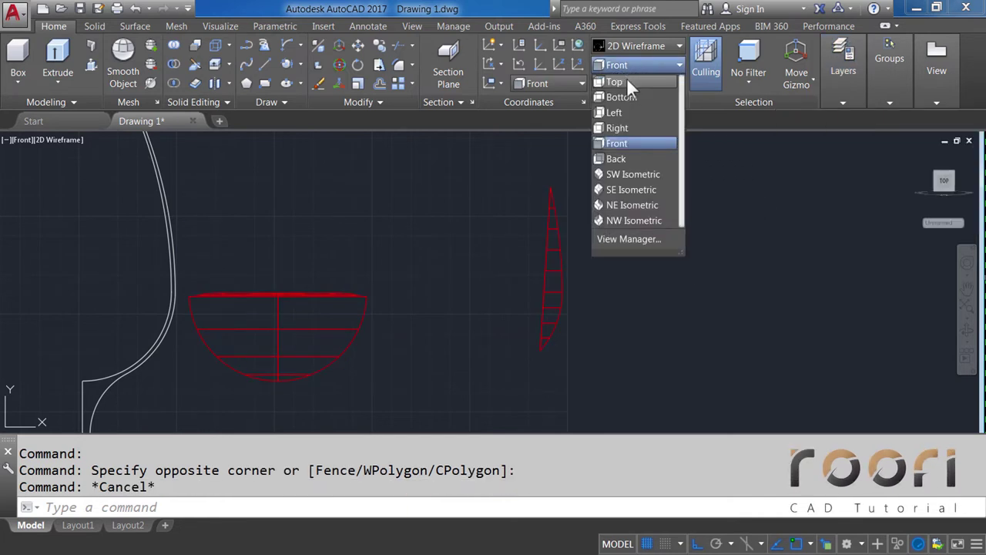
left_click(626, 81)
left_click(634, 46)
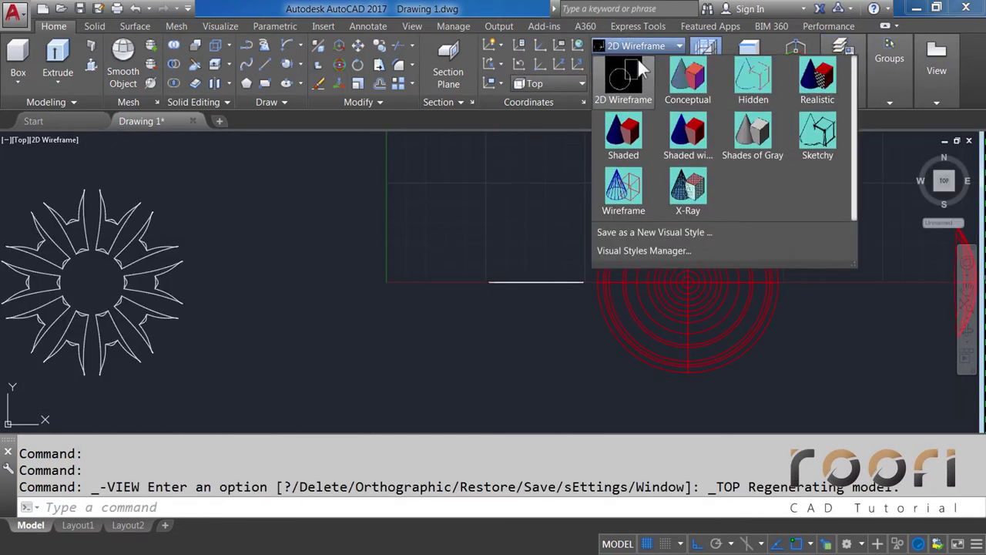
left_click(811, 100)
middle_click_drag(855, 284, 470, 289)
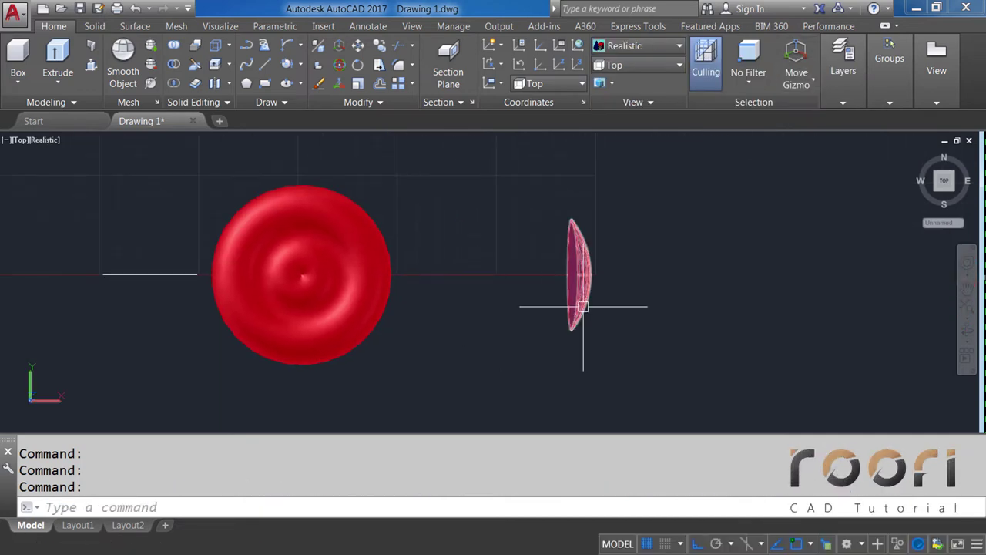
mouse_move(584, 307)
middle_mouse_down("shift")
mouse_move(497, 202)
mouse_move(438, 229)
mouse_move(547, 232)
mouse_move(513, 171)
mouse_move(485, 269)
mouse_move(552, 251)
mouse_move(588, 218)
mouse_move(423, 224)
mouse_move(334, 189)
mouse_move(452, 211)
mouse_move(534, 264)
middle_mouse_up("shift")
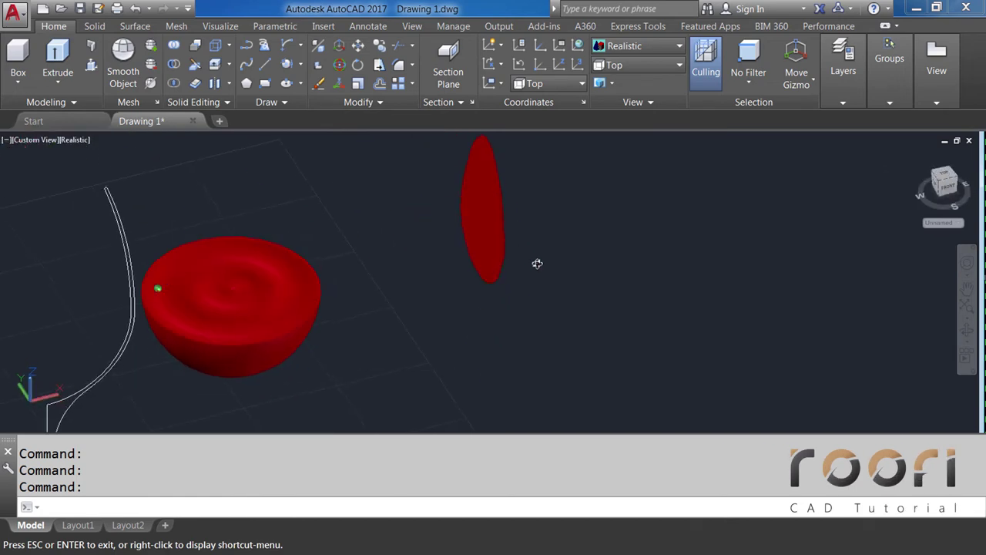
Step: Switch back to 2D Wireframe in Front view
left_click(642, 47)
left_click(626, 65)
left_click(627, 65)
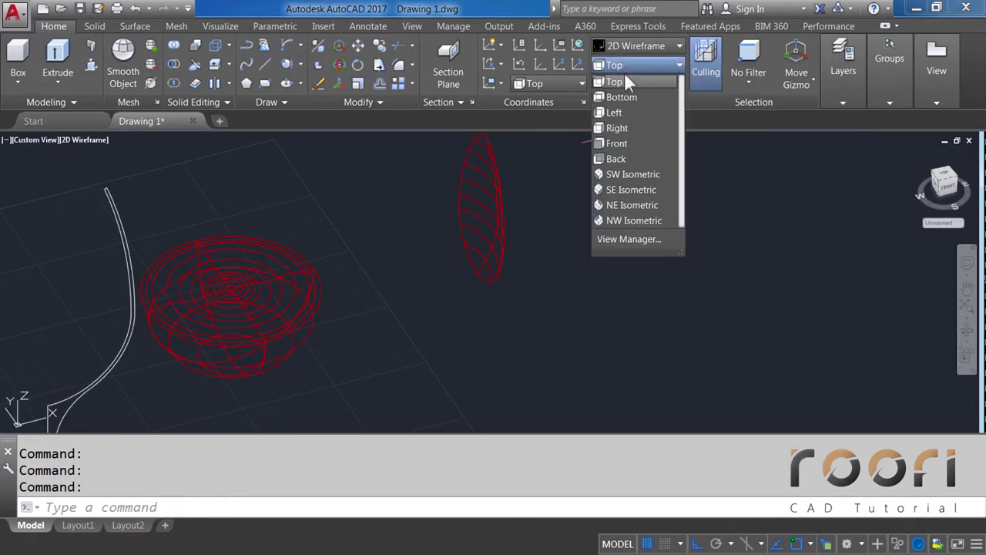
left_click(617, 143)
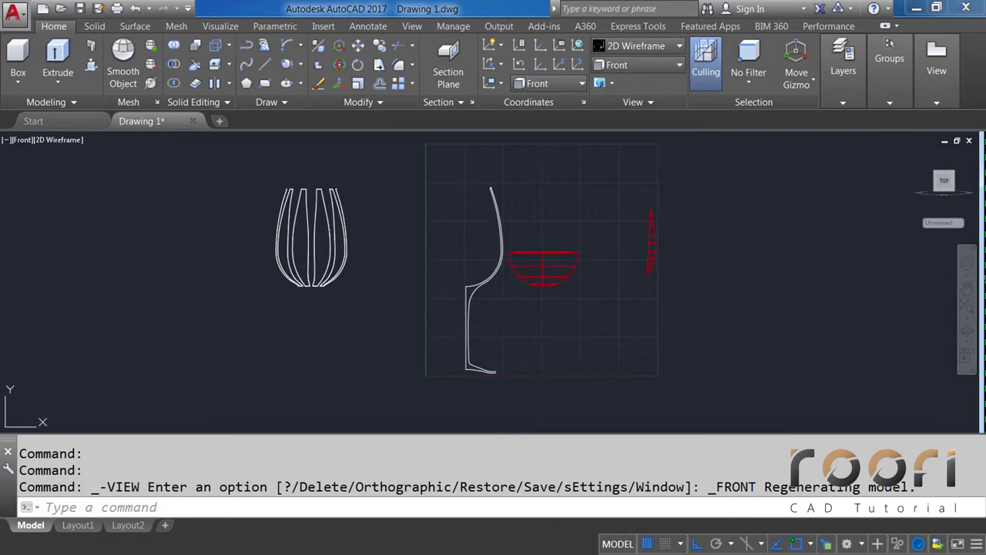
Step: JOIN the 12 stem profile pieces into one polyline
type("join")
key("Return")
left_click(515, 395)
left_click(450, 292)
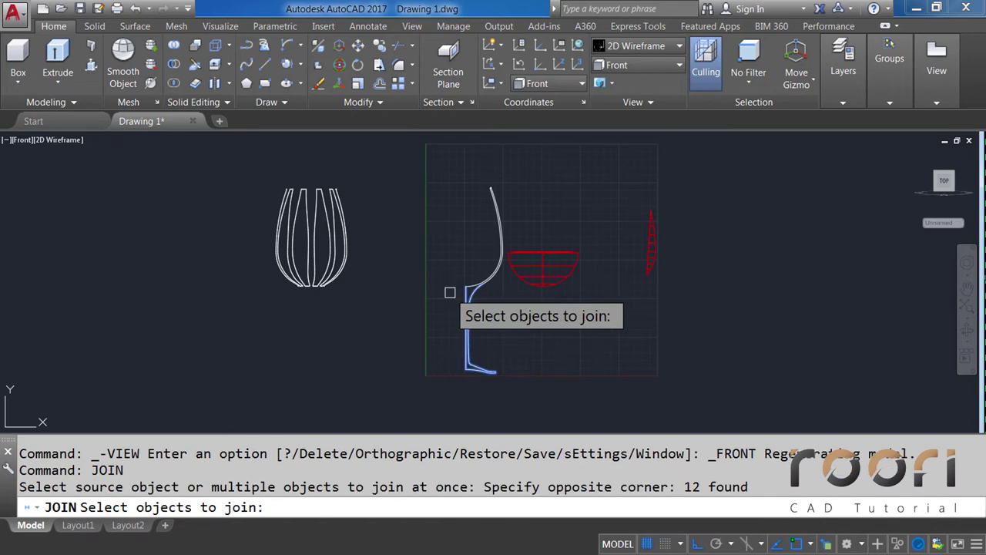
key("Return")
scroll(474, 332, "up", 1)
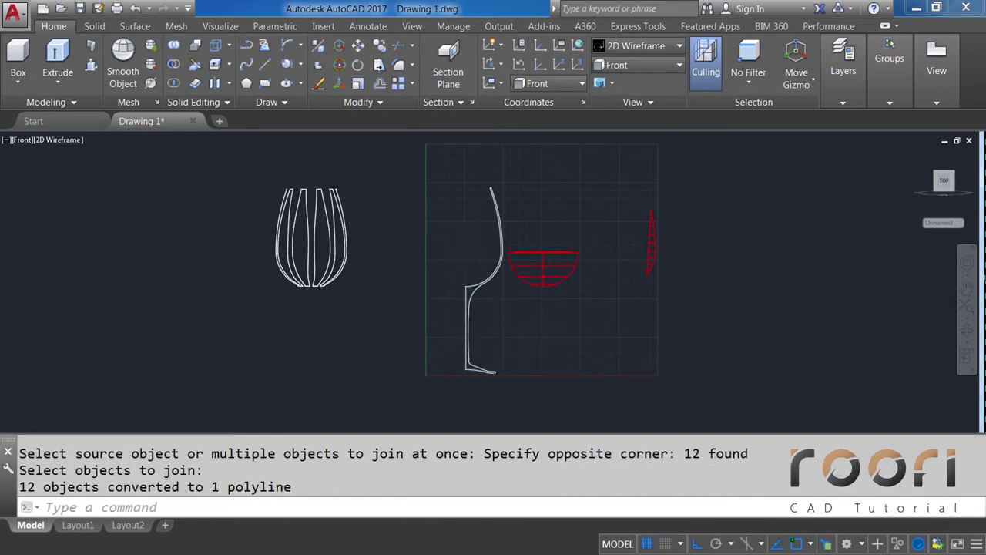
scroll(485, 286, "up", 2)
scroll(518, 310, "down", 1)
middle_click_drag(518, 310, 515, 333)
type("JOIN")
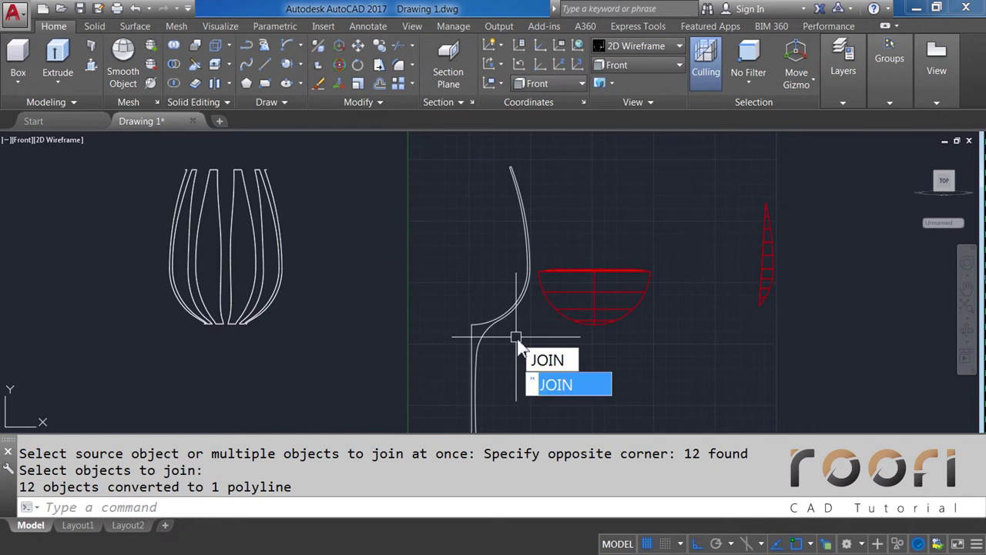
Step: Join the upper glass profile segments into the same polyline, then clear the selection
key("Return")
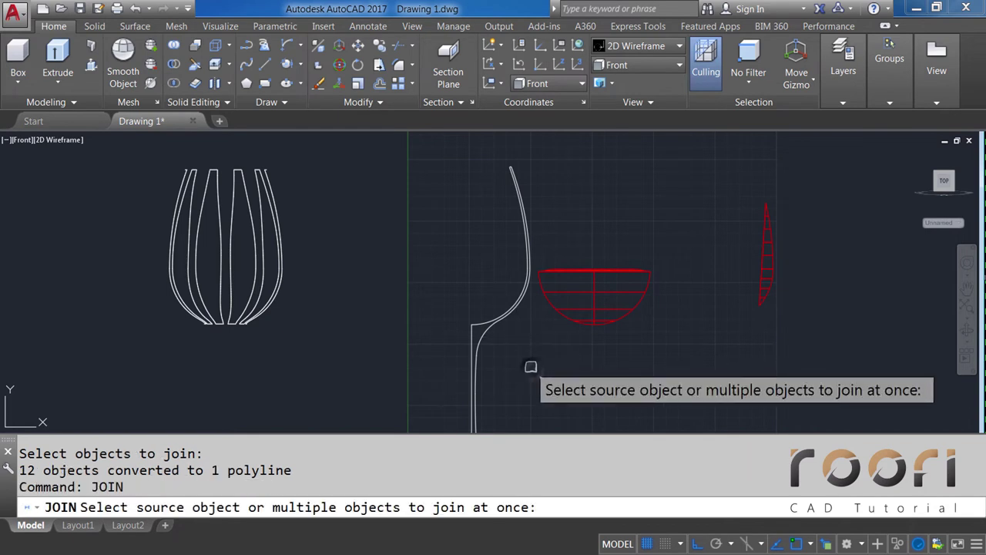
left_click(532, 367)
left_click(425, 154)
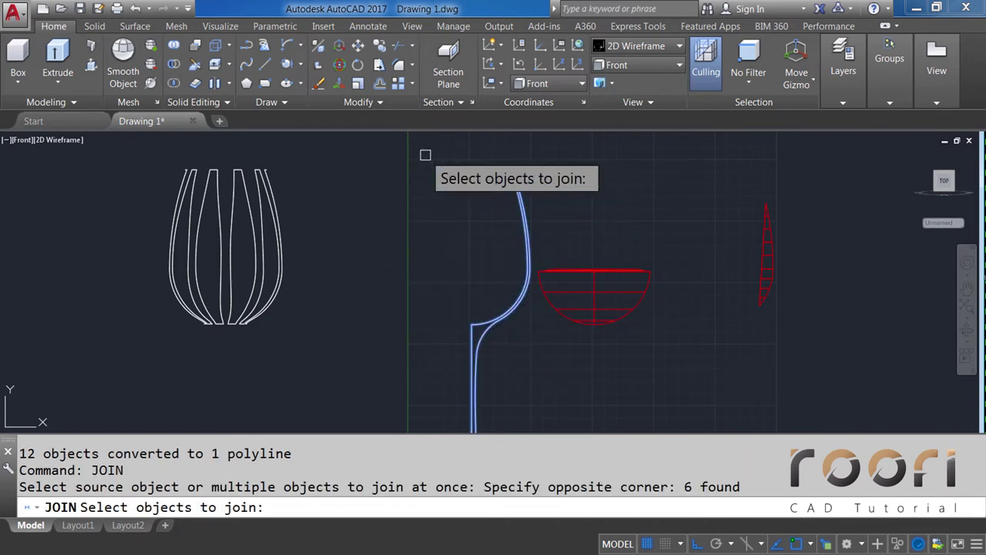
key("Return")
left_click(517, 196)
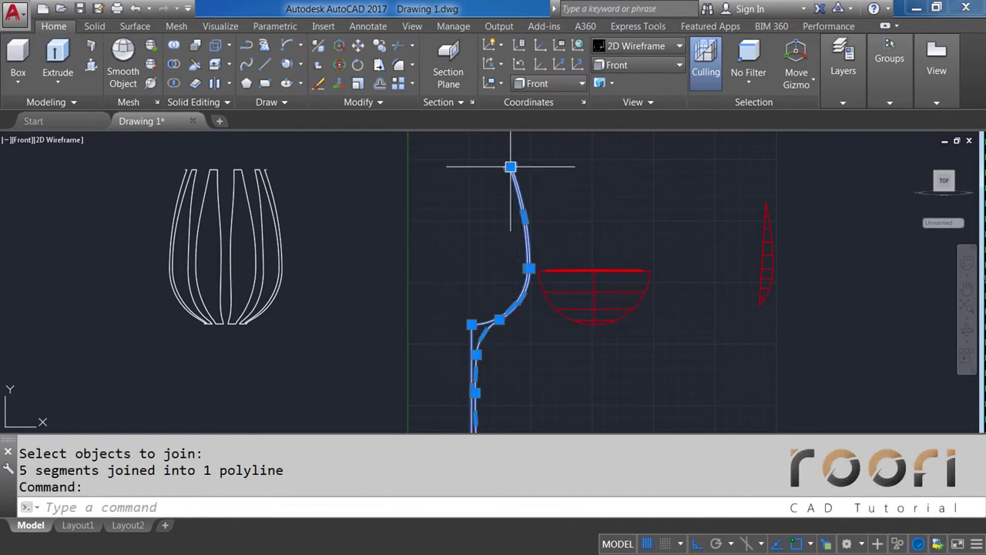
scroll(510, 166, "up", 5)
scroll(497, 173, "down", 2)
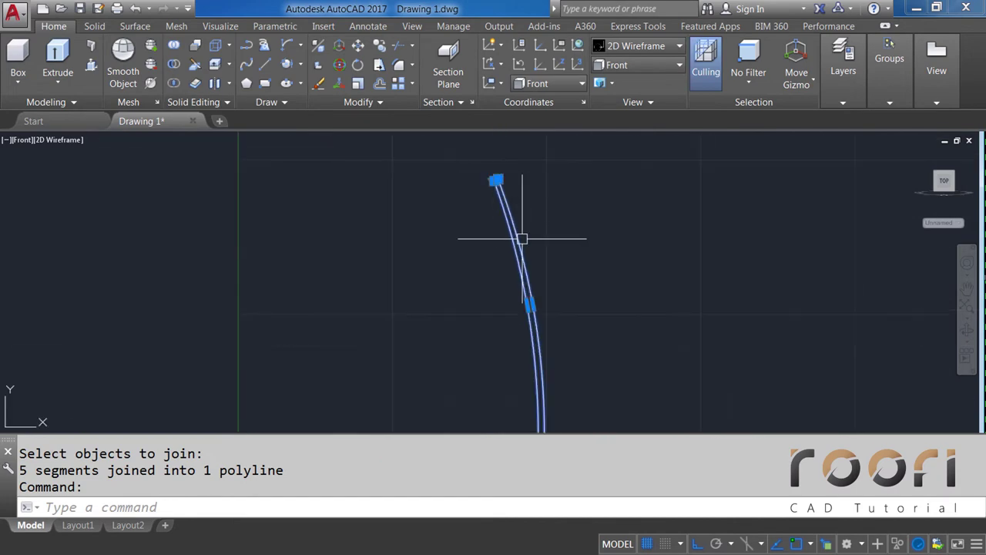
scroll(469, 331, "down", 3)
scroll(500, 307, "up", 4)
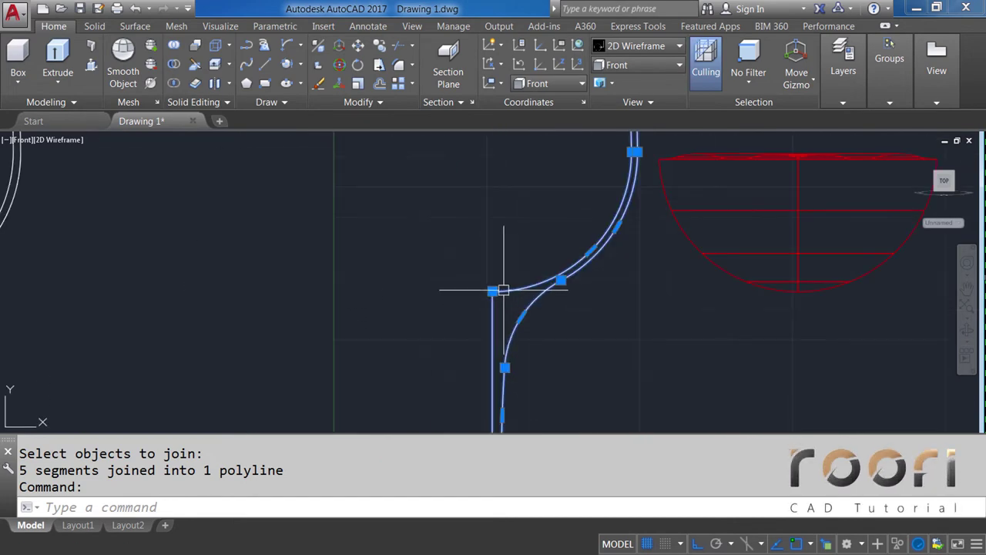
scroll(516, 331, "down", 2)
scroll(524, 346, "down", 2)
scroll(544, 346, "up", 3)
scroll(545, 355, "up", 3)
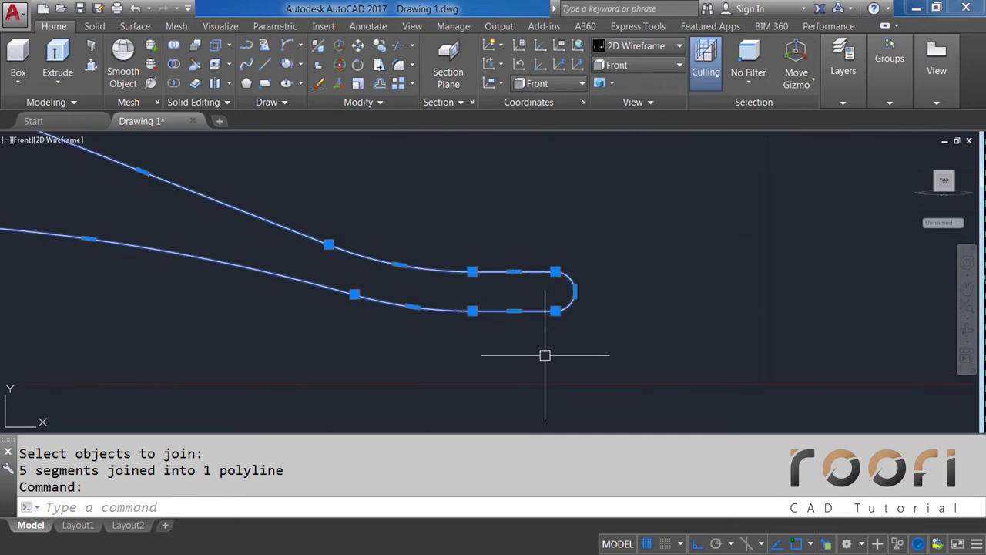
scroll(545, 355, "down", 3)
scroll(532, 343, "down", 3)
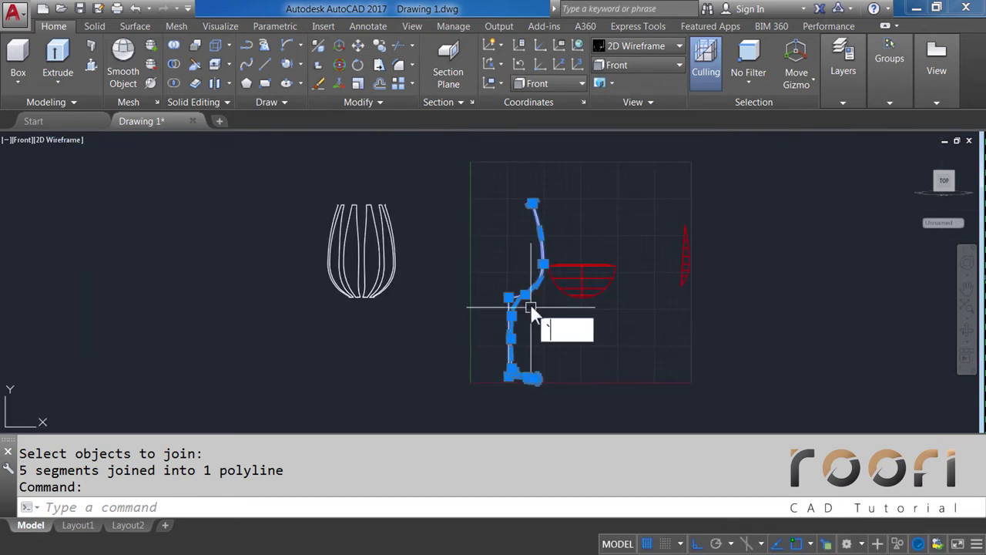
key("Escape")
key("Escape")
scroll(530, 305, "up", 4)
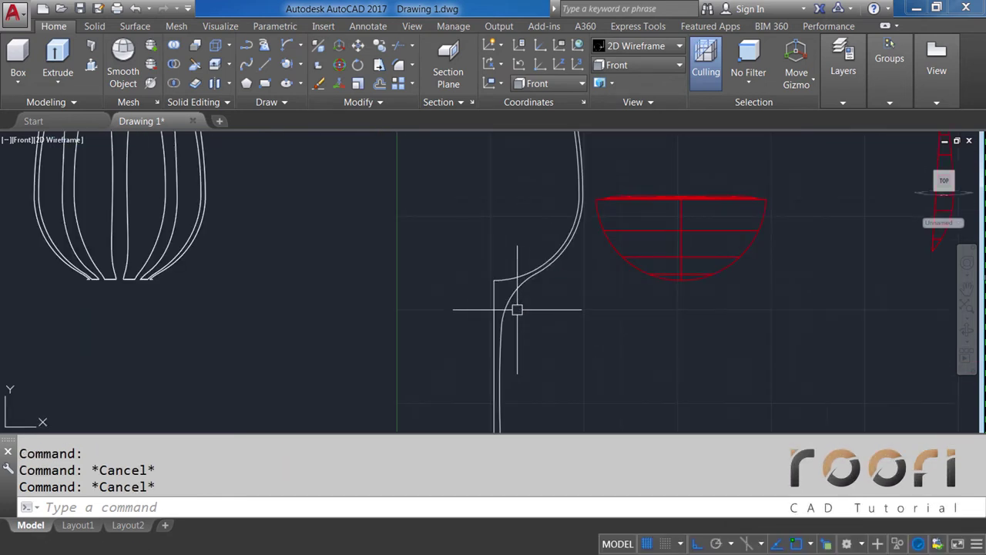
type("REVOLVE")
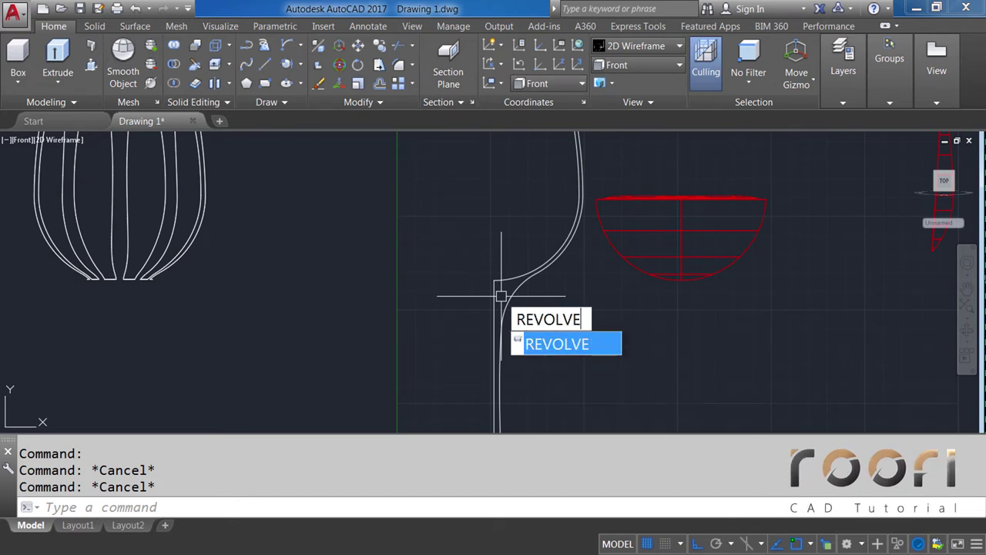
Step: Revolve the glass profile 360° about its vertical axis, then view from the Top
key("Return")
left_click(509, 286)
key("Return")
scroll(490, 316, "up", 2)
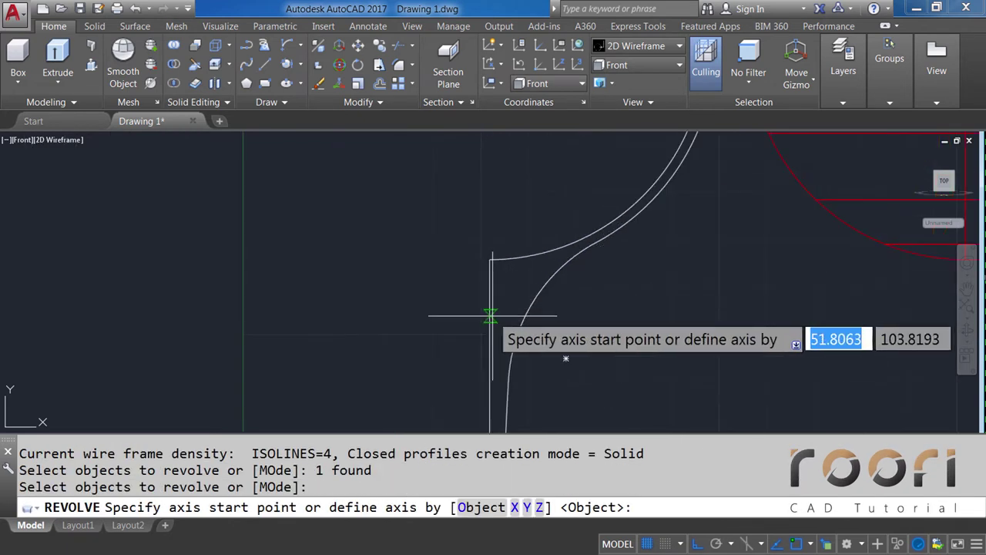
left_click(489, 337)
left_click(489, 257)
type("360")
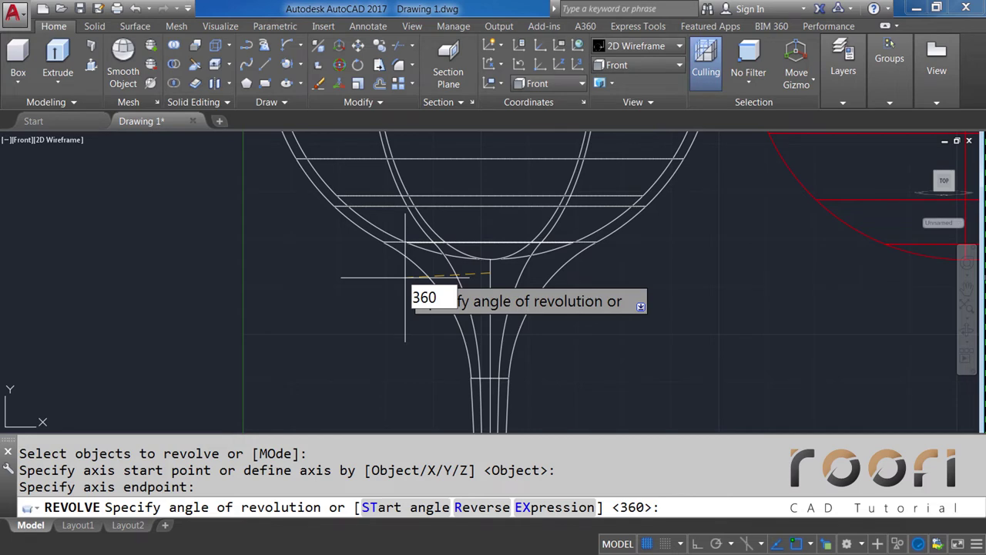
key("Return")
scroll(444, 286, "down", 5)
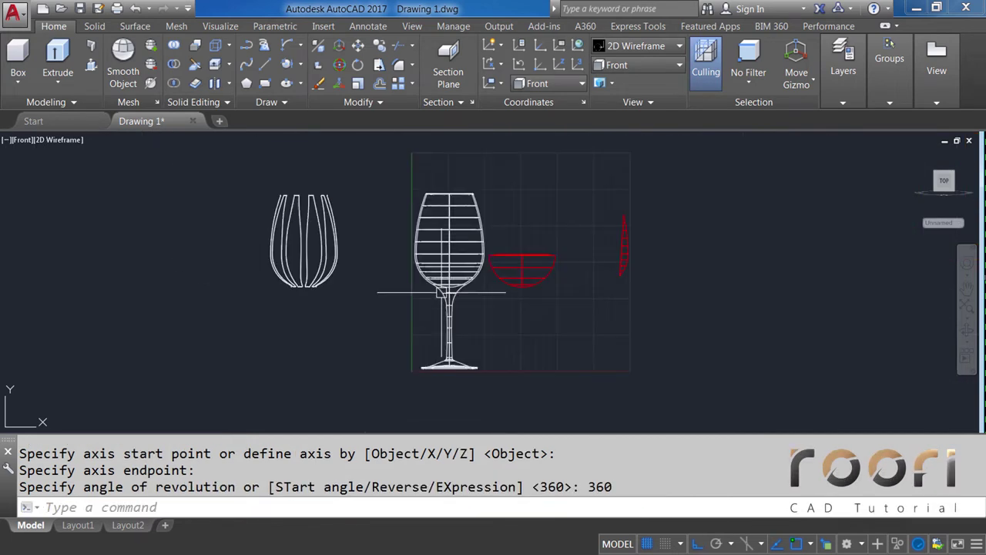
left_click(626, 66)
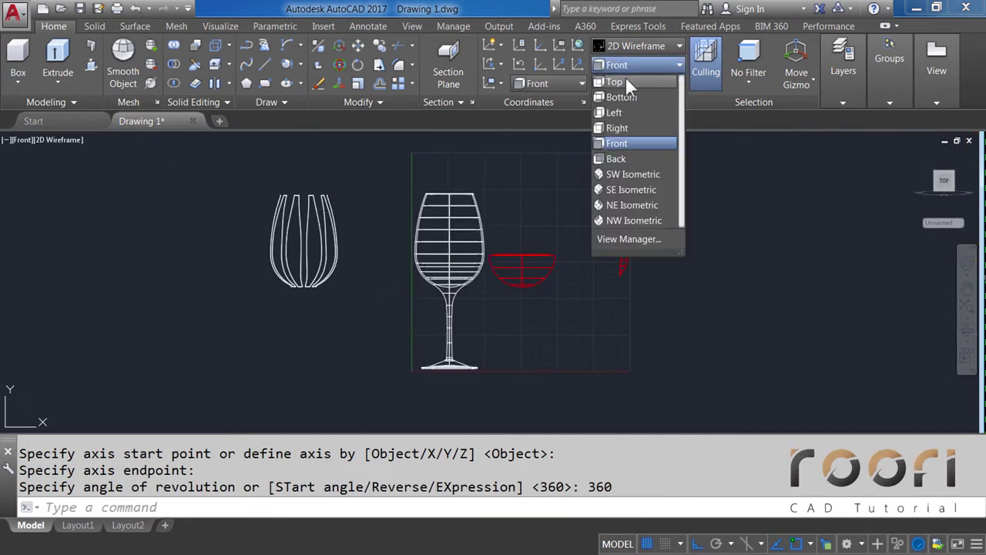
left_click(625, 76)
left_click(628, 46)
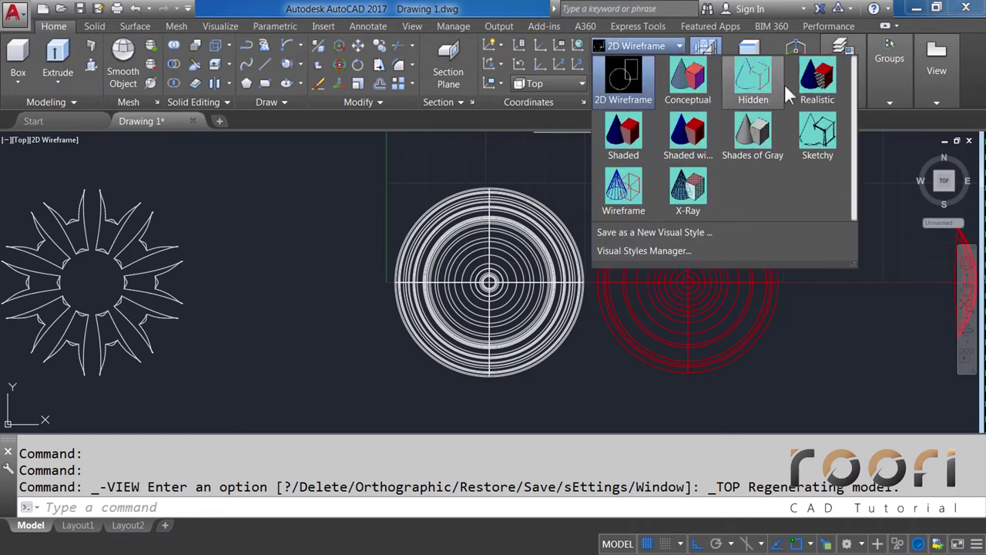
Step: Shade the glass and red liquid in Realistic style and orbit to a side-on 3D angle
left_click(818, 86)
mouse_move(521, 331)
middle_mouse_down("shift")
mouse_move(512, 242)
mouse_move(507, 324)
mouse_move(519, 269)
mouse_move(480, 226)
mouse_move(508, 255)
mouse_move(519, 304)
mouse_move(519, 270)
mouse_move(540, 345)
mouse_move(581, 339)
mouse_move(533, 249)
mouse_move(519, 180)
mouse_move(511, 208)
mouse_move(544, 302)
mouse_move(557, 216)
middle_mouse_up("shift")
scroll(507, 324, "down", 3)
scroll(507, 324, "up", 3)
scroll(530, 259, "up", 3)
scroll(539, 345, "down", 2)
scroll(557, 216, "down", 2)
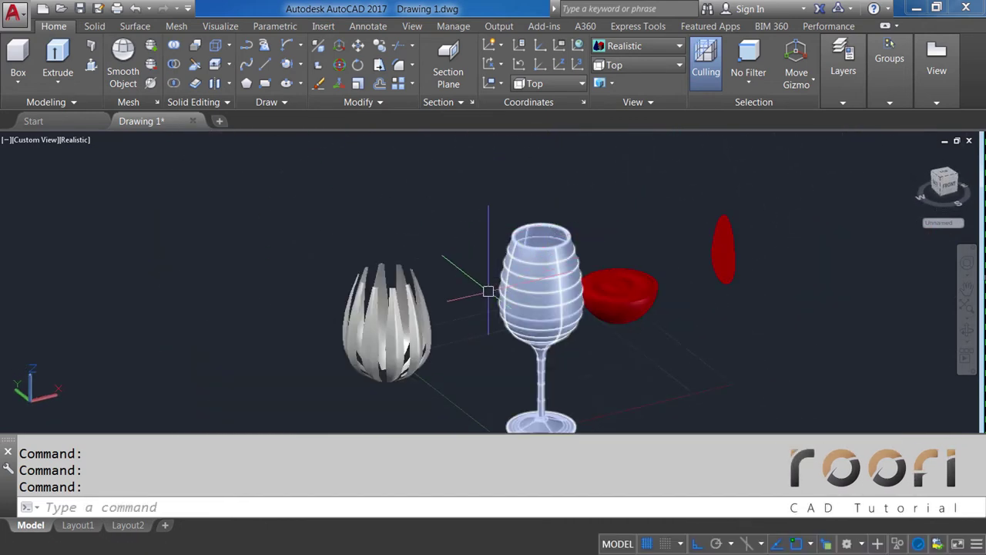
middle_click_drag(486, 286, 451, 312)
Step: Move the fluted shell 200 units with Ortho on so it surrounds the glass bowl
type("M")
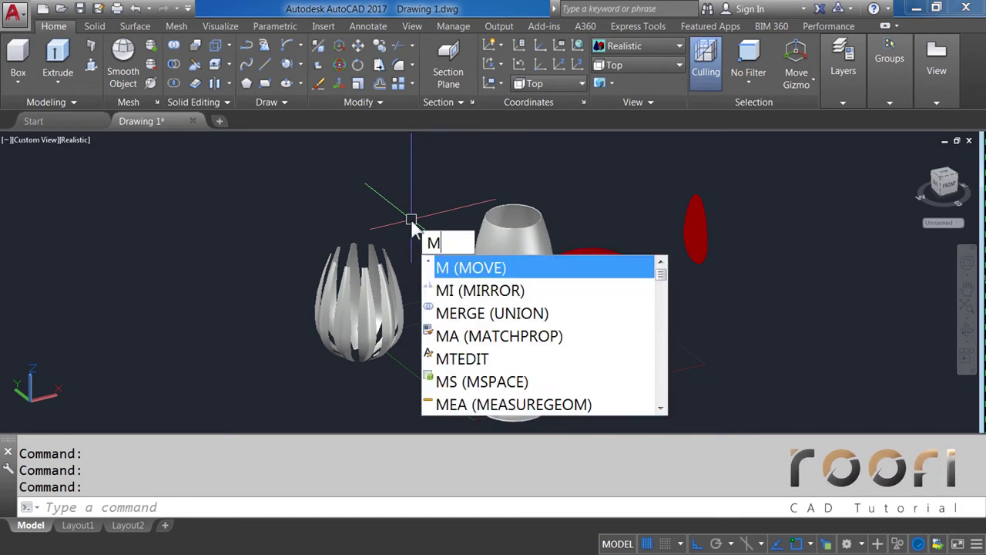
key("Return")
left_click(397, 282)
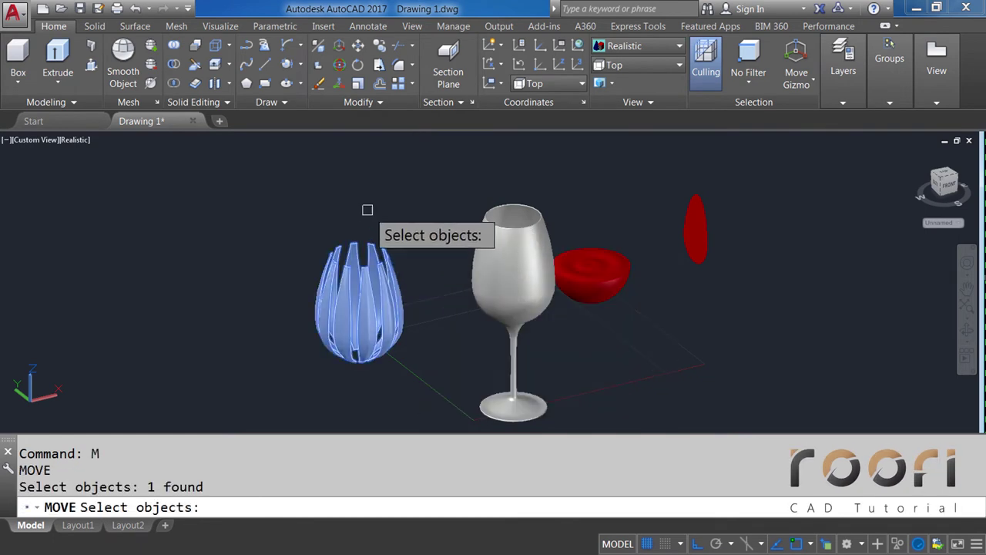
key("Return")
left_click(324, 208)
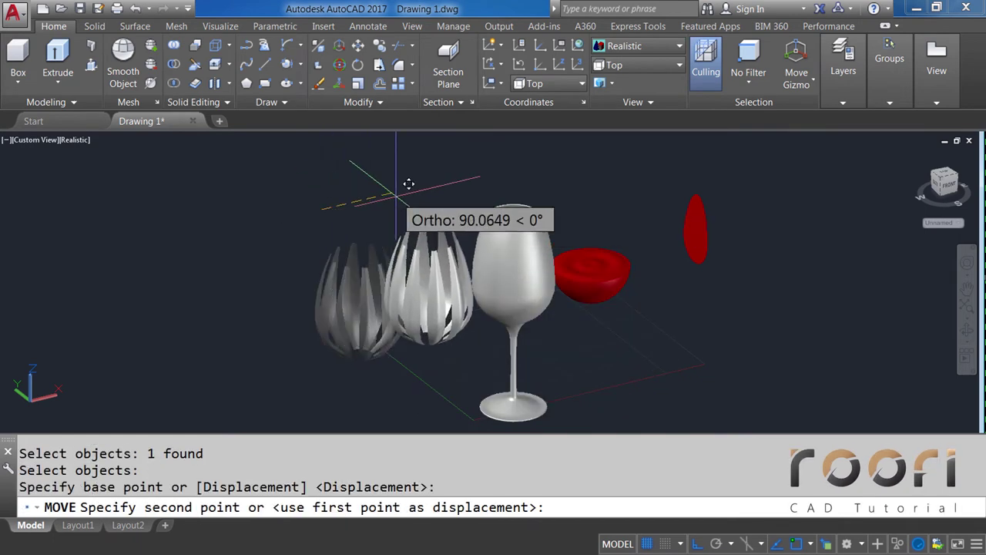
type("200")
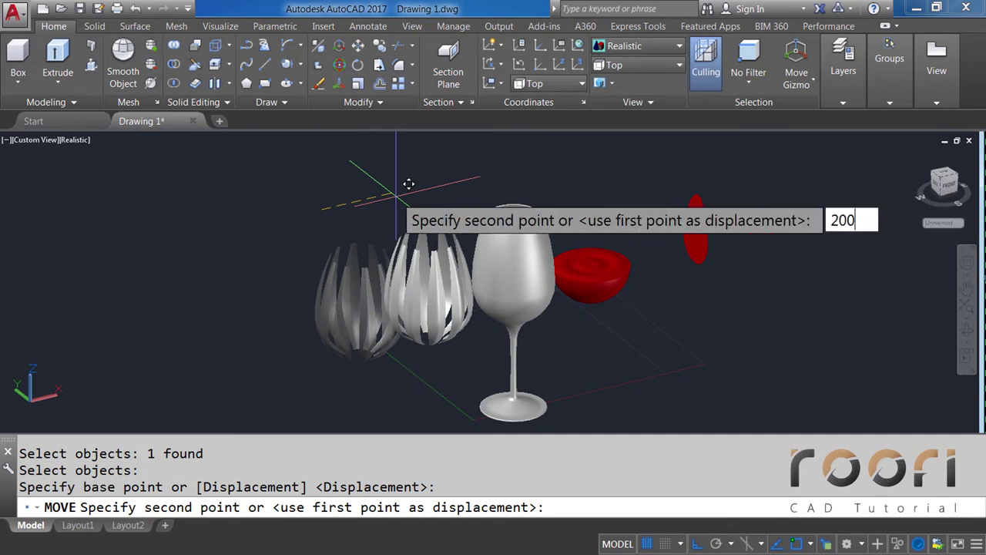
key("Return")
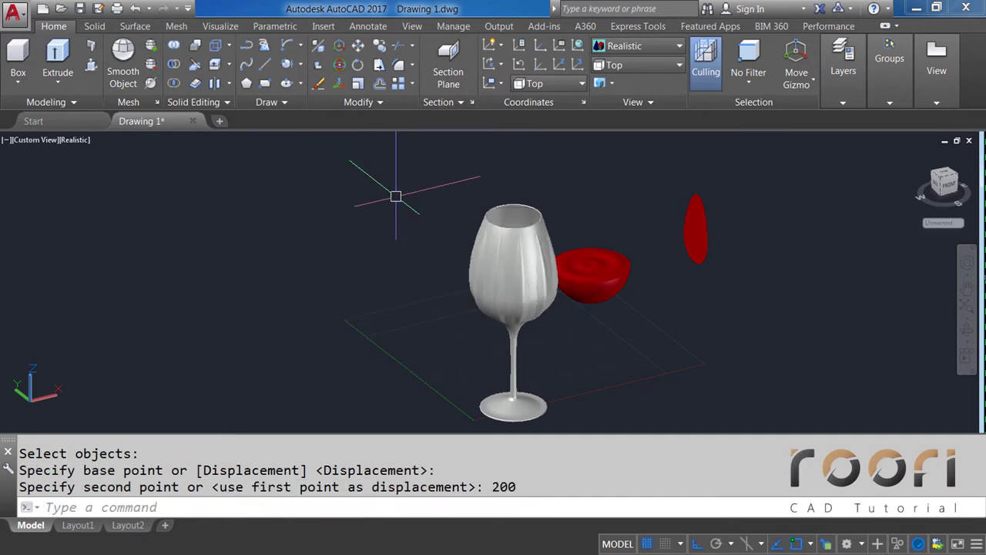
Step: Orbit and zoom to inspect the glass bowl and its open rim
scroll(570, 266, "up", 3)
scroll(570, 266, "up", 4)
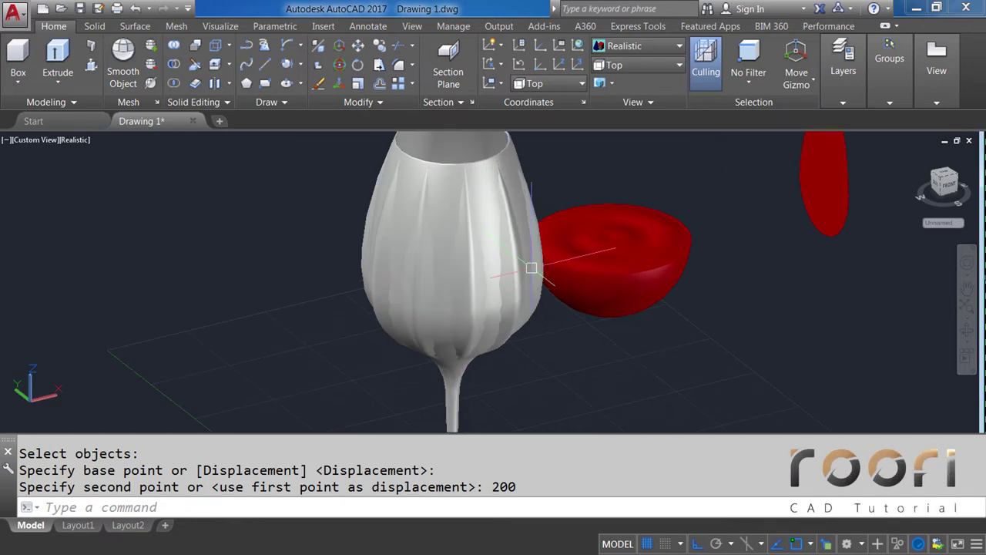
middle_click_drag(469, 207, 449, 153, "shift")
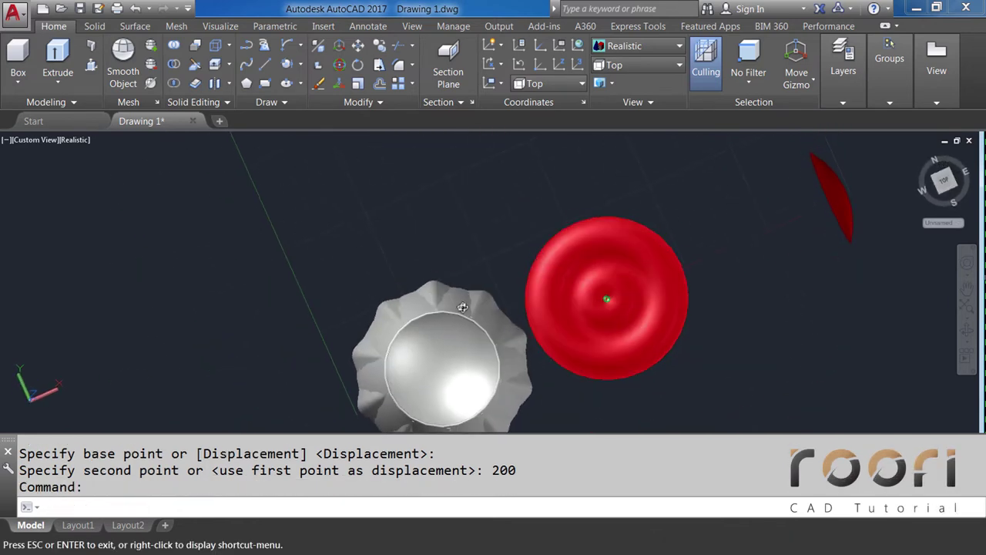
scroll(462, 357, "up", 4)
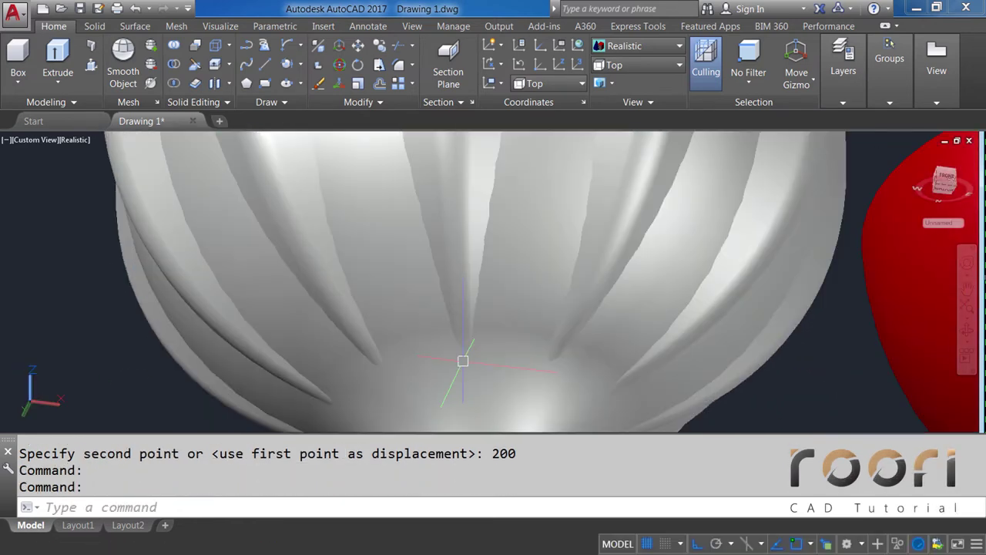
scroll(462, 357, "up", 3)
scroll(520, 367, "up", 3)
scroll(487, 347, "down", 4)
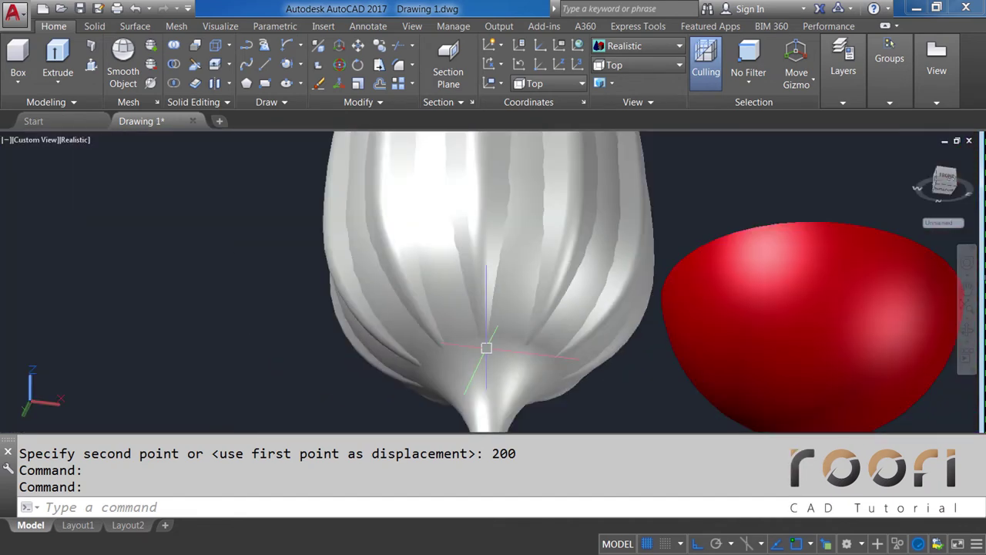
scroll(511, 271, "down", 2)
middle_click_drag(511, 271, 541, 304)
scroll(475, 270, "up", 4)
mouse_move(475, 270)
middle_mouse_down("shift")
mouse_move(482, 321)
mouse_move(494, 328)
middle_mouse_up("shift")
scroll(502, 331, "up", 3)
scroll(502, 314, "up", 3)
scroll(509, 305, "down", 2)
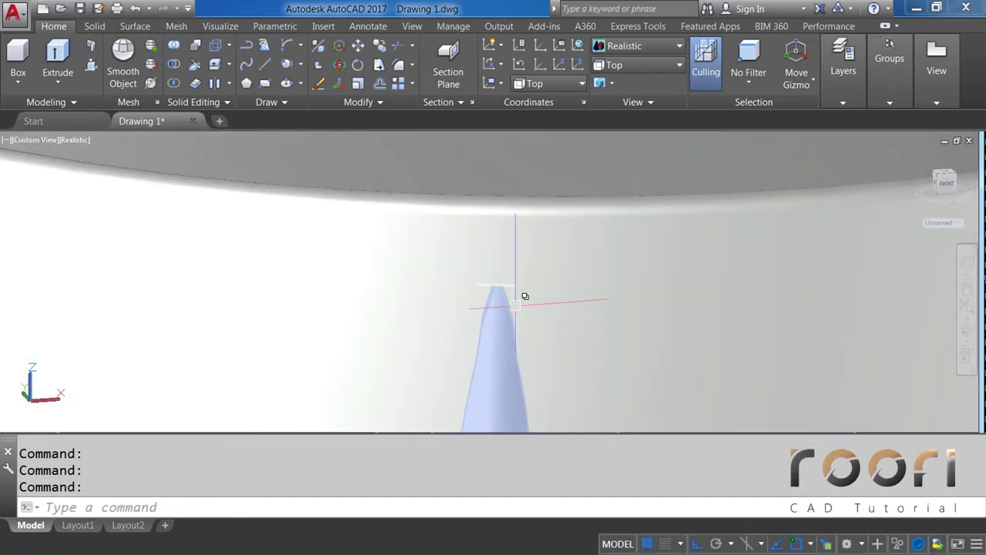
scroll(531, 288, "down", 2)
scroll(478, 218, "down", 2)
scroll(470, 216, "down", 5)
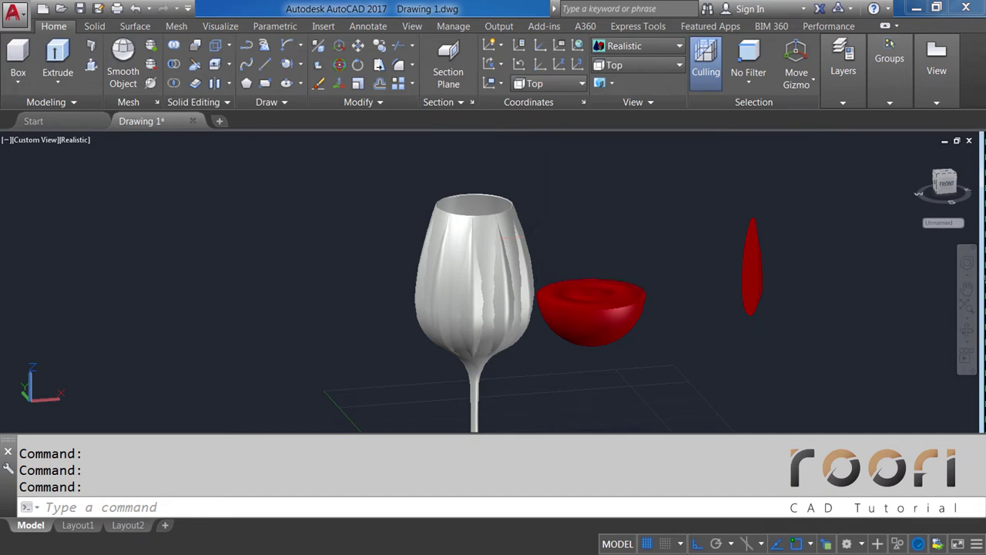
Step: Union the wine glass and fluted shell into a single solid
left_click(436, 198)
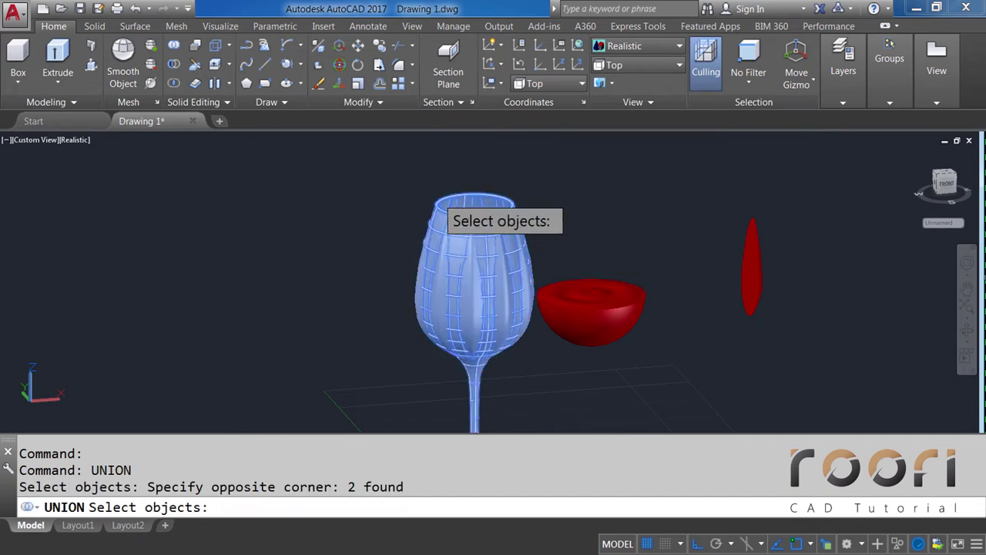
key("Return")
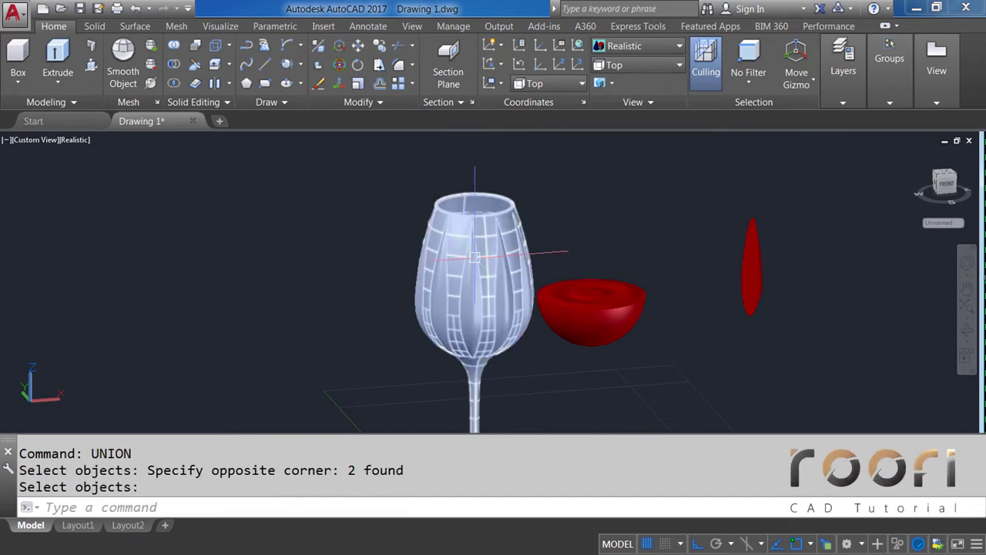
scroll(473, 250, "up", 5)
key("Return")
scroll(478, 191, "down", 2)
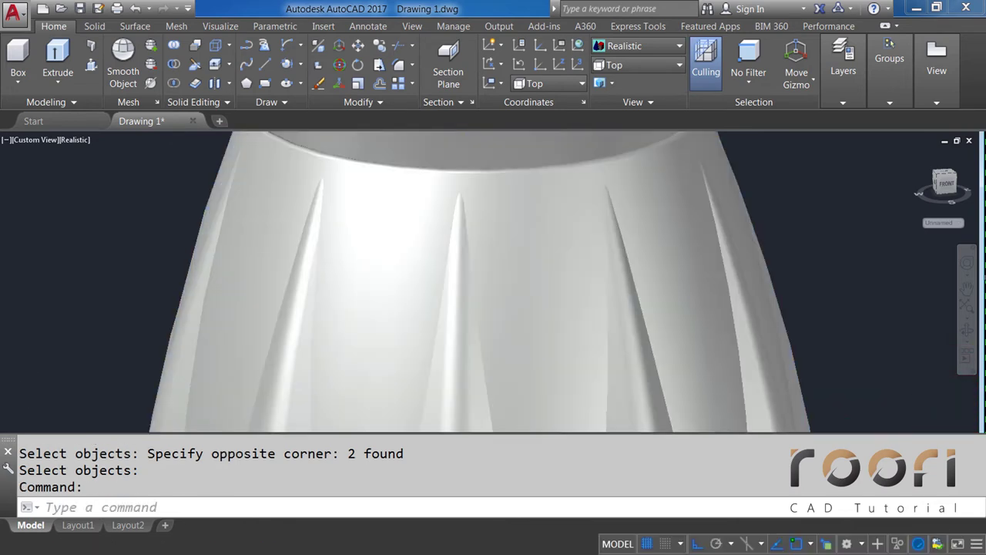
scroll(457, 184, "up", 4)
scroll(471, 171, "down", 4)
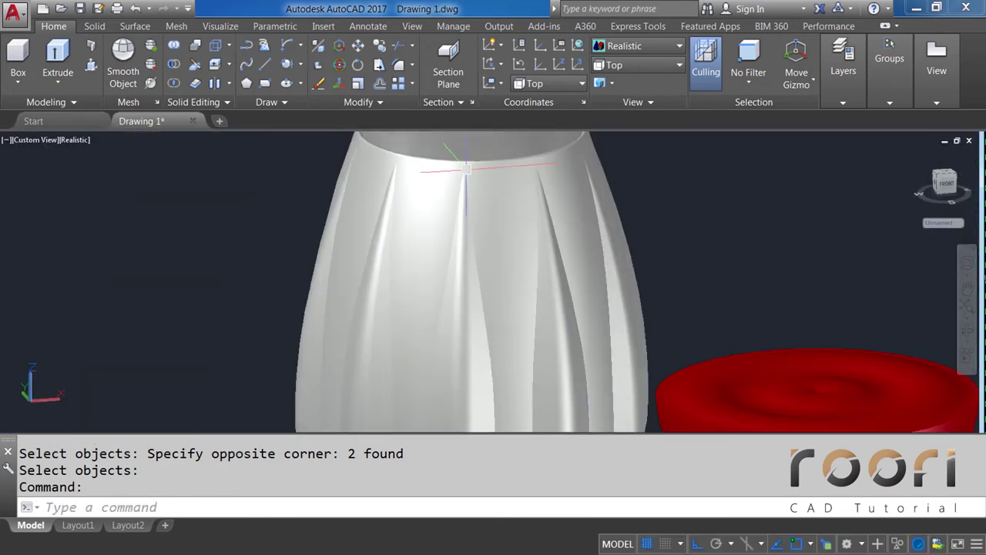
scroll(454, 275, "down", 2)
scroll(477, 355, "up", 2)
Step: Orbit and zoom to centre the lower fluted bowl close-up beside the red wine
middle_click_drag(477, 355, 418, 259, "shift")
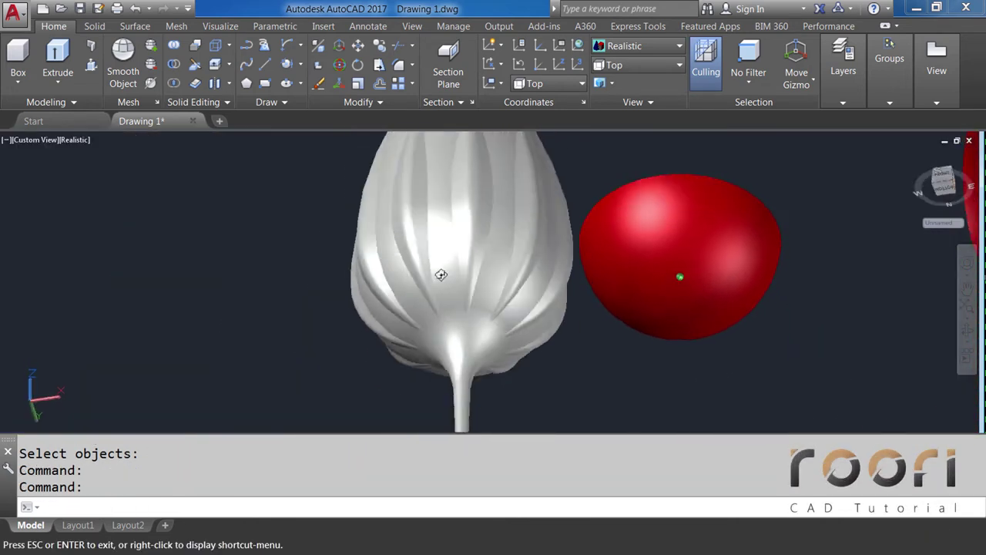
scroll(458, 347, "up", 2)
scroll(568, 342, "up", 2)
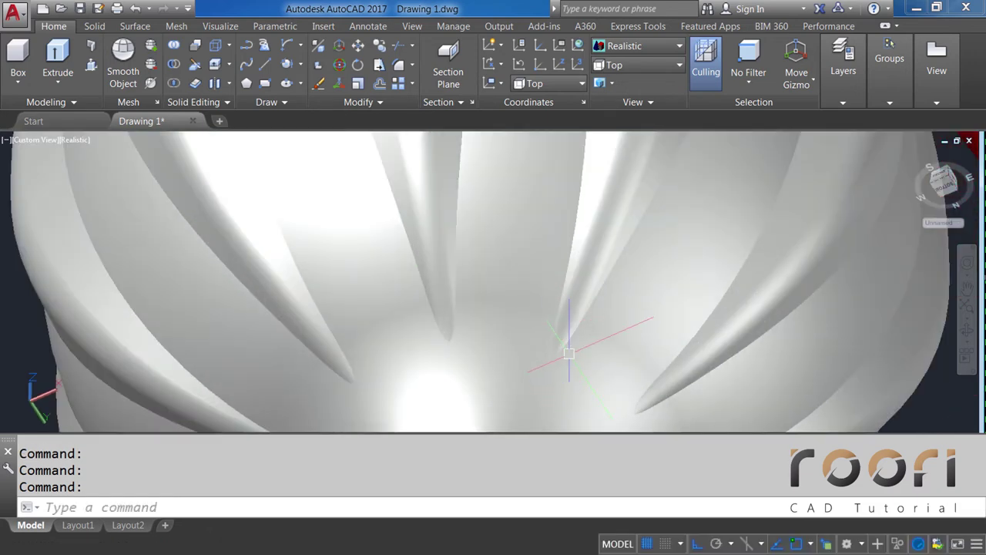
scroll(568, 342, "up", 1)
scroll(474, 330, "down", 3)
scroll(487, 278, "down", 2)
mouse_move(487, 277)
middle_mouse_down("shift")
mouse_move(469, 233)
mouse_move(502, 279)
mouse_move(526, 254)
mouse_move(517, 208)
mouse_move(488, 356)
mouse_move(488, 288)
mouse_move(342, 319)
mouse_move(546, 249)
middle_mouse_up("shift")
scroll(491, 262, "up", 3)
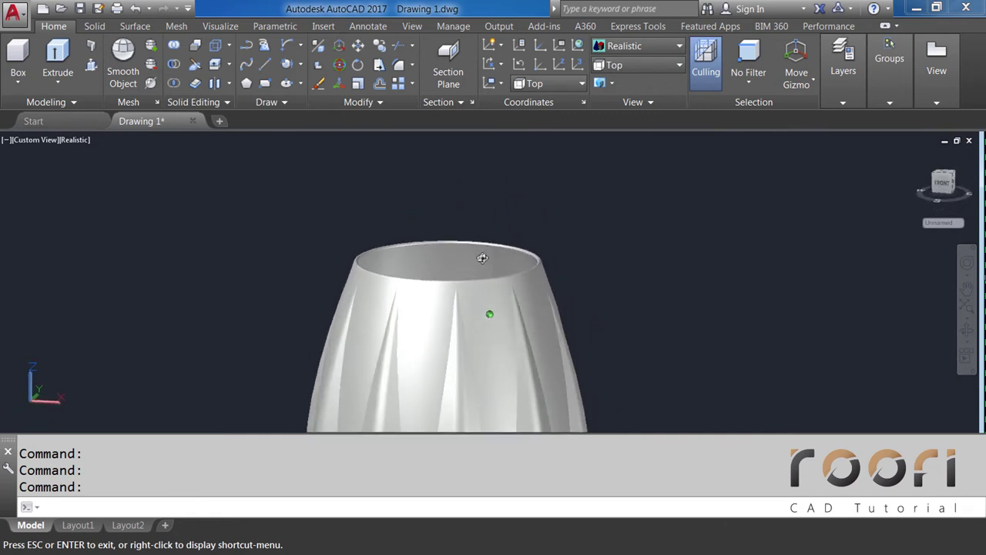
scroll(489, 220, "down", 5)
mouse_move(490, 300)
middle_mouse_down("shift")
mouse_move(483, 308)
mouse_move(499, 318)
middle_mouse_up("shift")
scroll(487, 297, "up", 3)
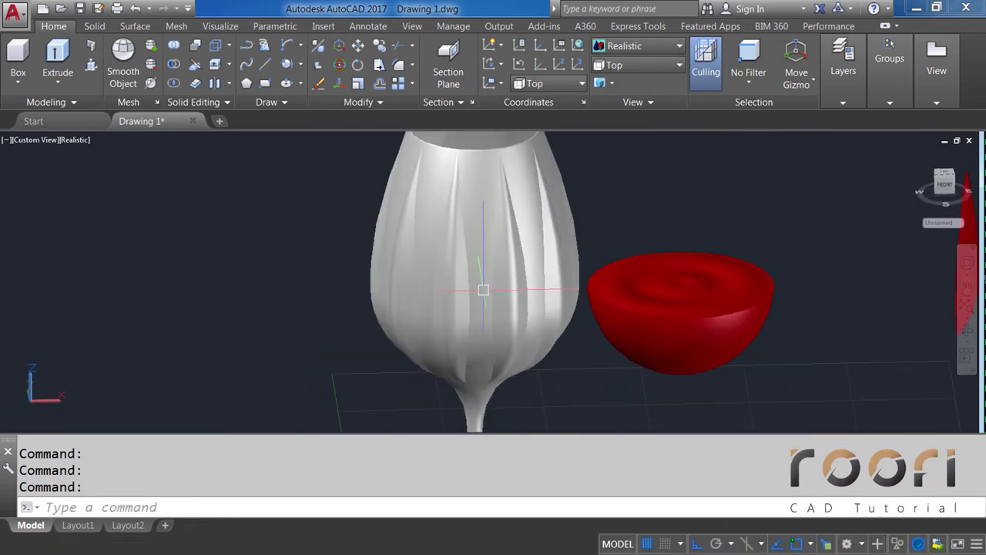
scroll(481, 286, "up", 2)
scroll(517, 255, "up", 2)
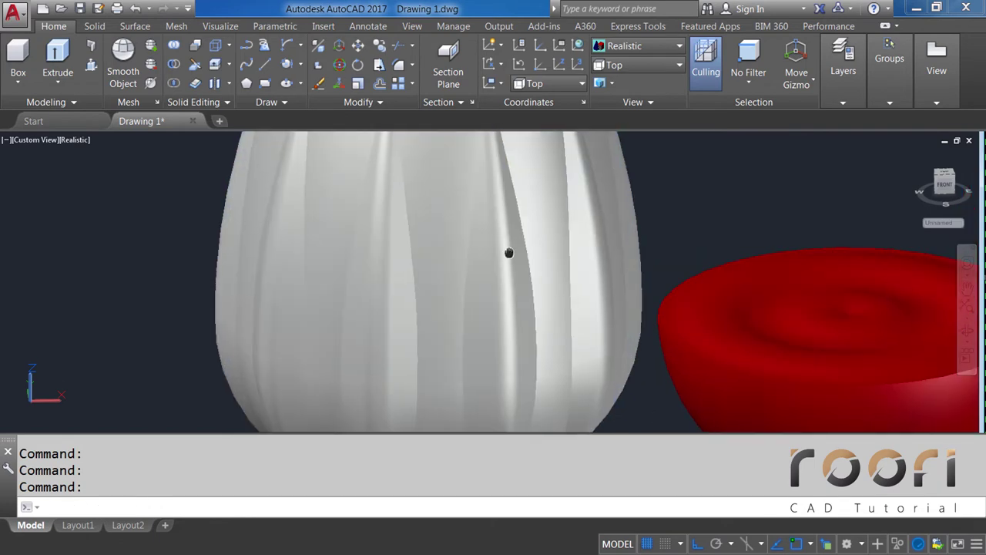
middle_click_drag(512, 254, 448, 313)
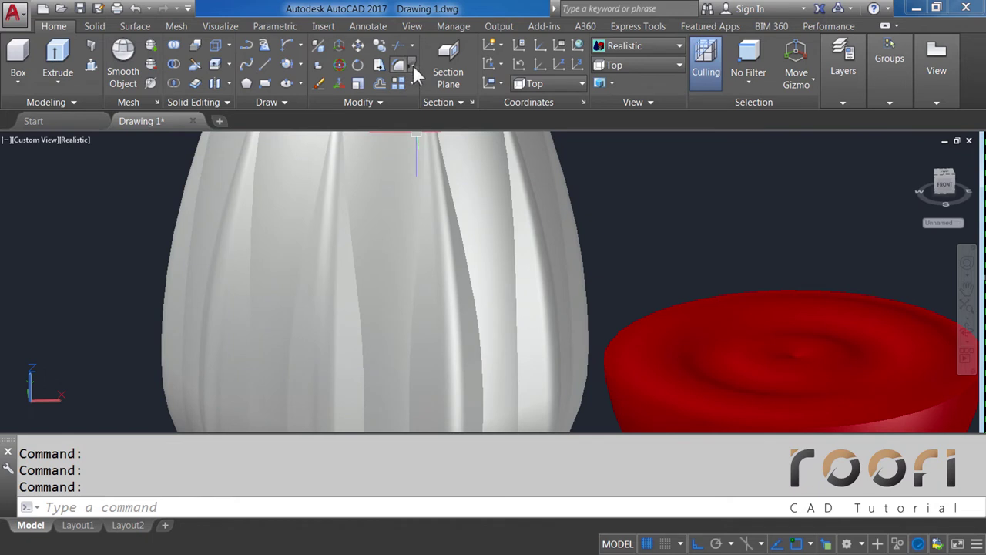
Step: Fillet the first flute's chain of four edges on the bowl with radius 20
left_click(412, 65)
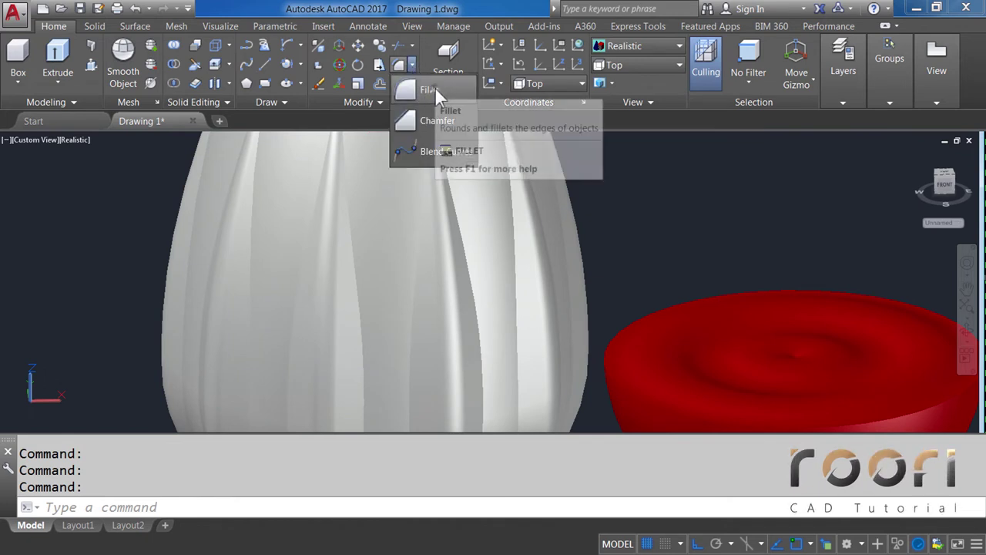
left_click(431, 89)
type("R")
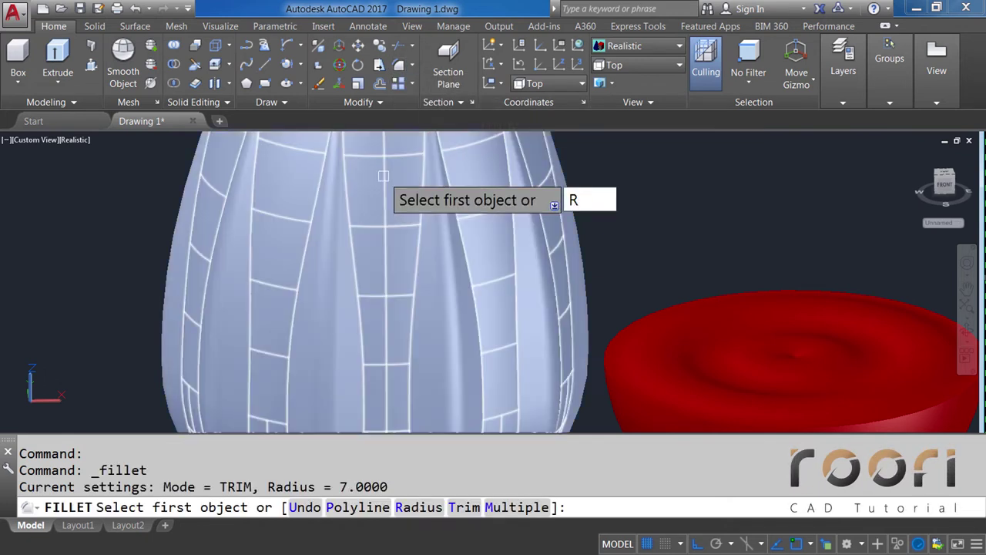
key("Return")
type("20")
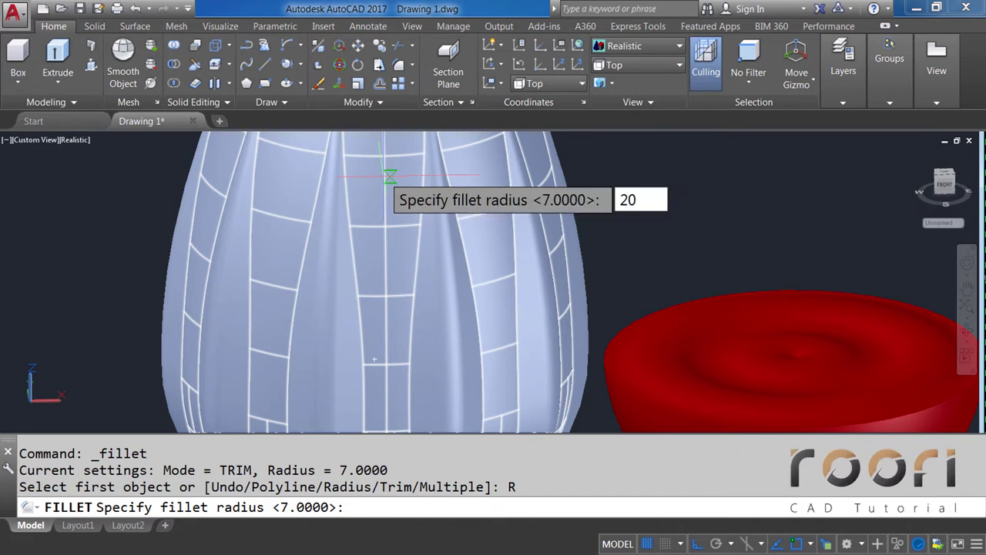
key("Return")
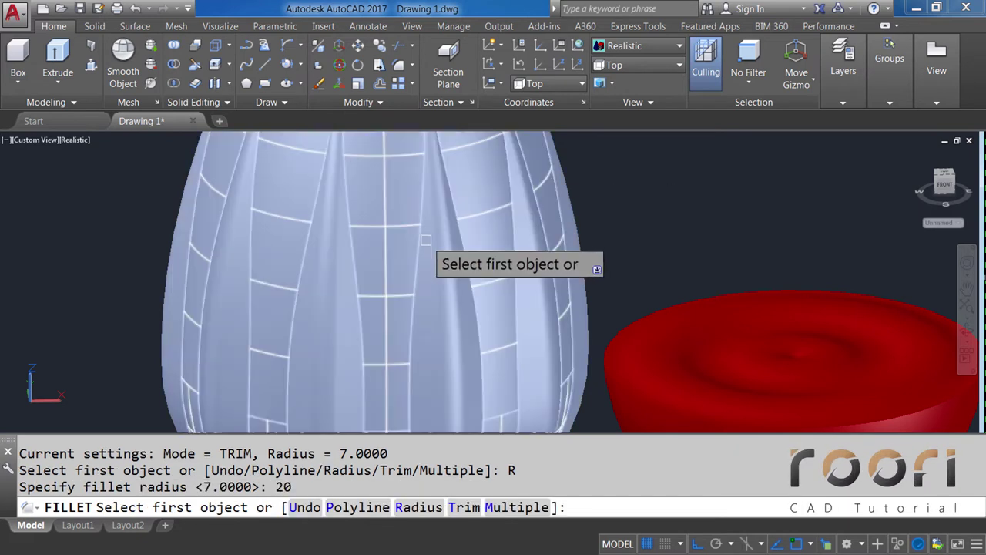
left_click(419, 234)
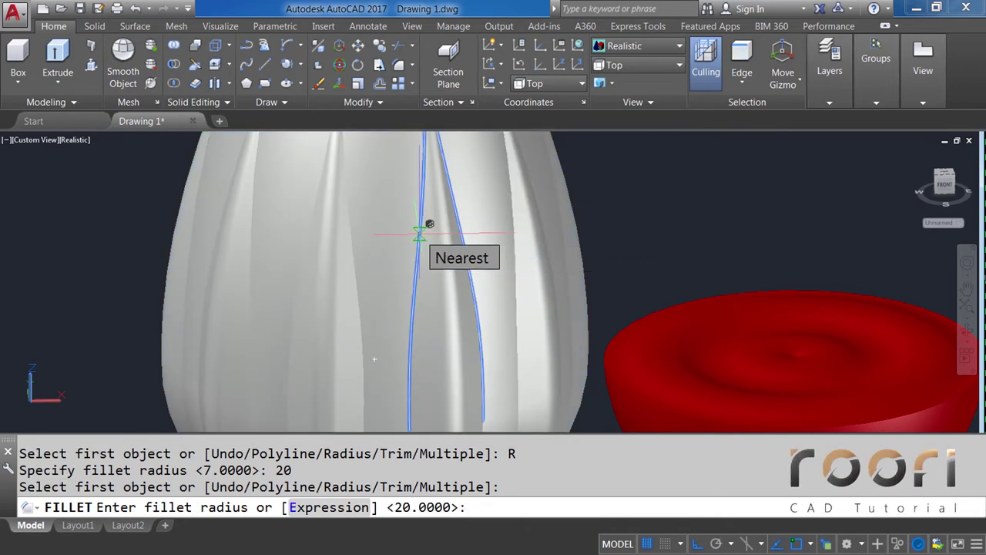
key("Return")
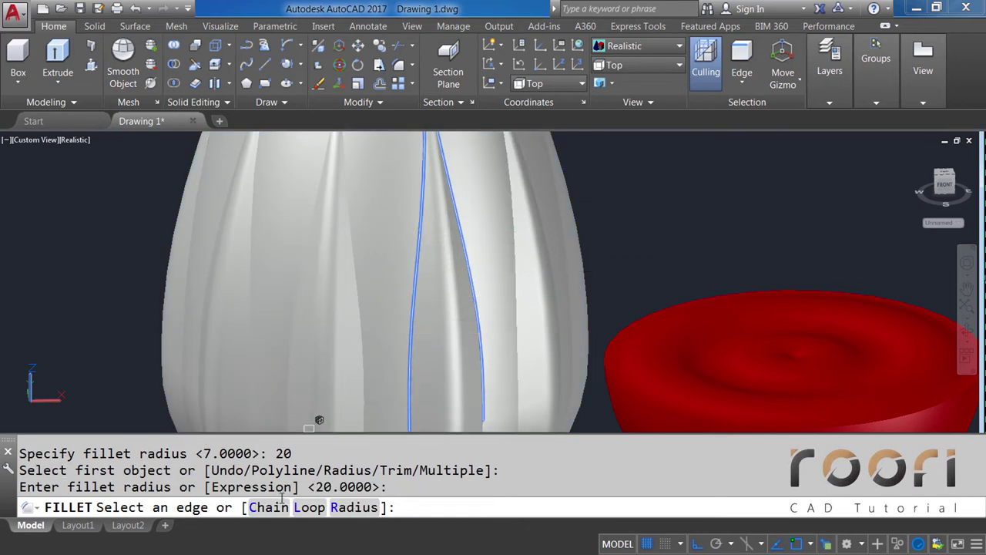
left_click(271, 515)
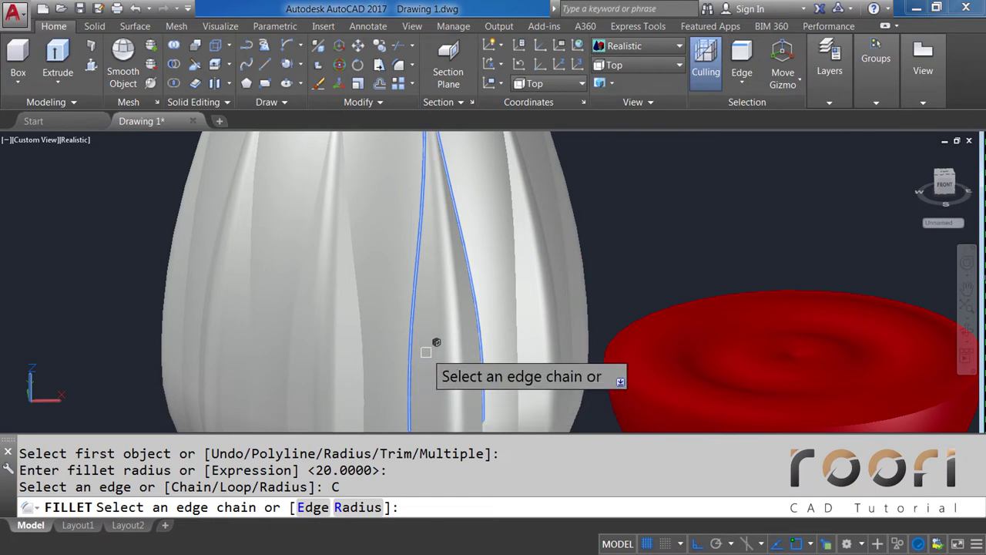
scroll(439, 350, "down", 2)
scroll(415, 276, "down", 2)
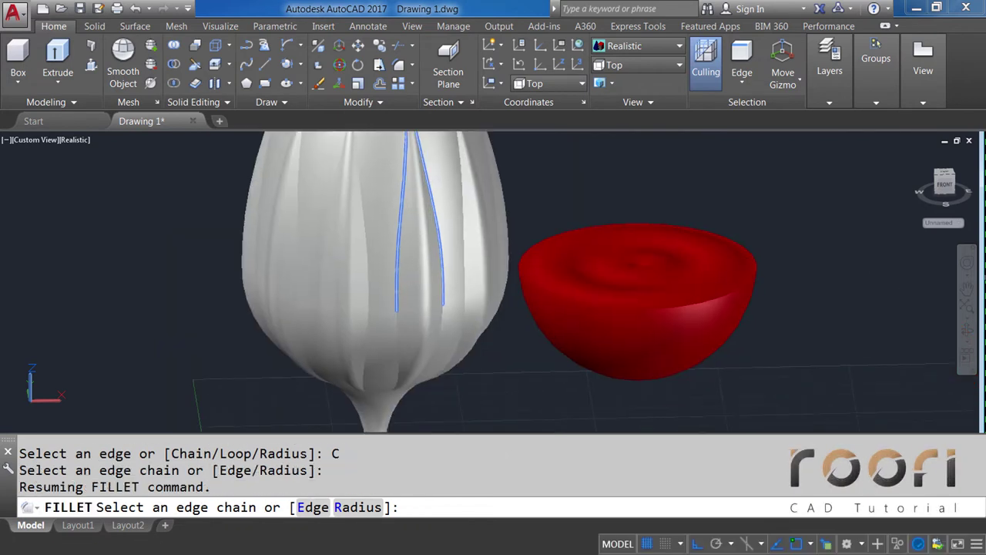
left_click(399, 333)
key("Return")
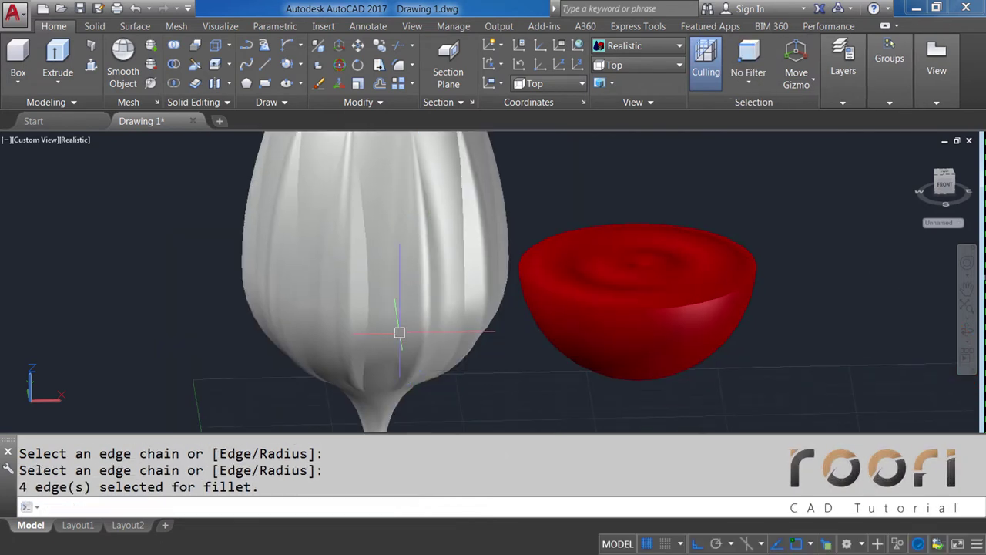
scroll(423, 303, "up", 3)
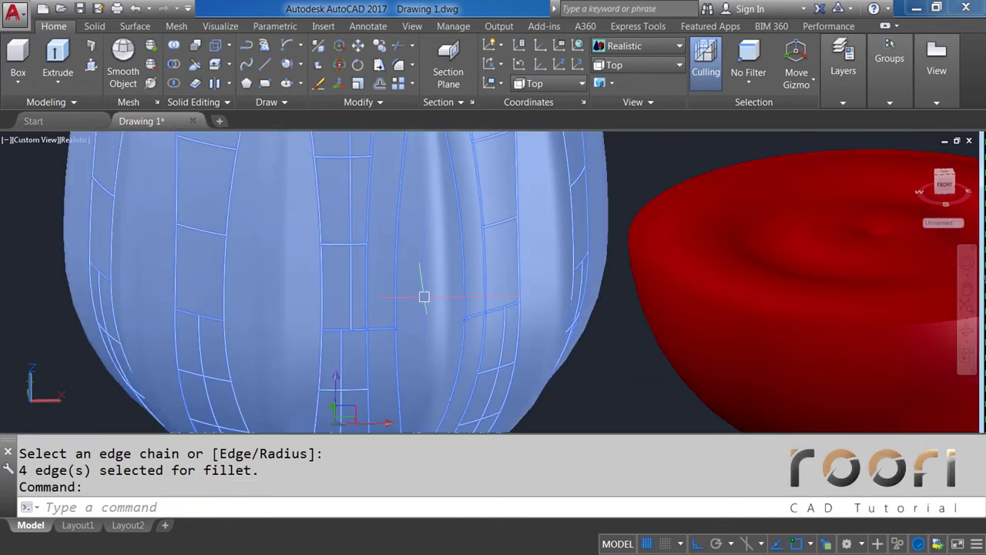
key("Escape")
Step: Orbit and zoom around the glass to inspect the rounded flutes
scroll(441, 325, "down", 2)
scroll(435, 316, "up", 1)
scroll(430, 308, "up", 1)
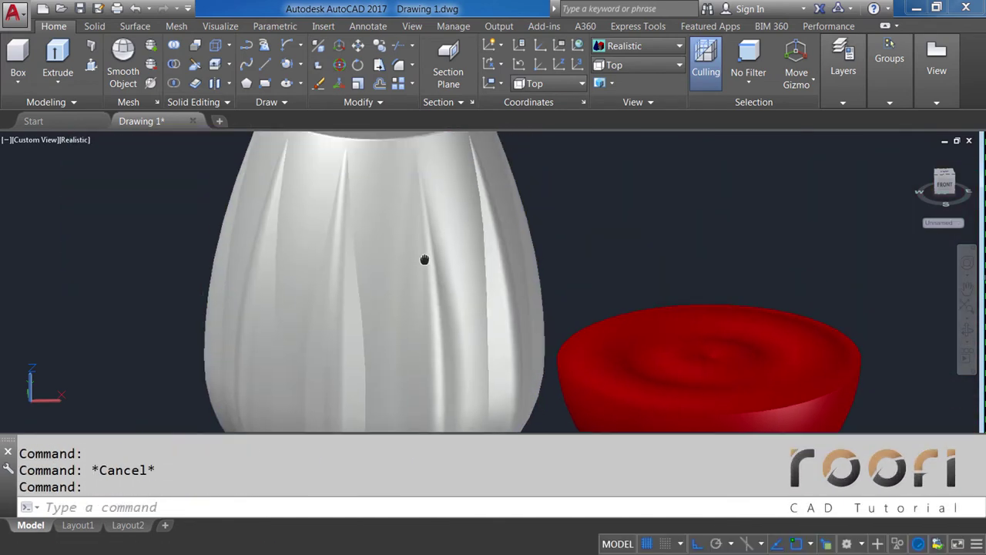
scroll(426, 260, "up", 2)
scroll(420, 201, "up", 2)
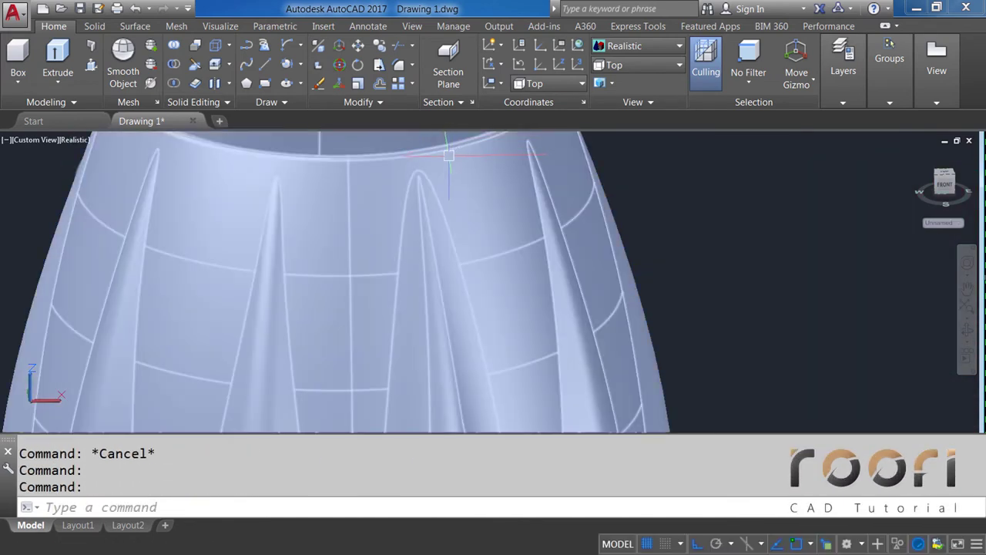
scroll(462, 303, "down", 3)
middle_click_drag(462, 304, 452, 324, "shift")
scroll(449, 330, "down", 2)
scroll(420, 328, "up", 4)
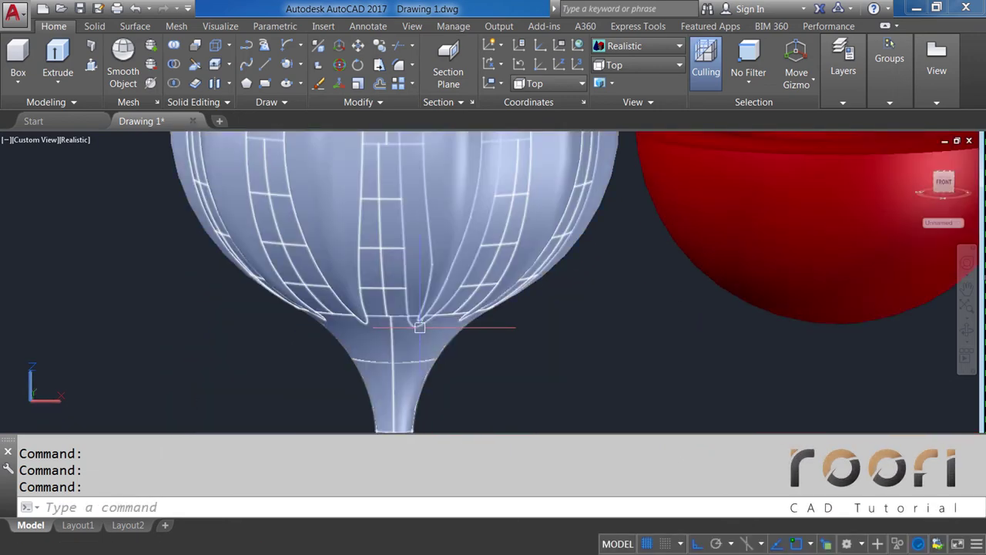
scroll(420, 327, "up", 2)
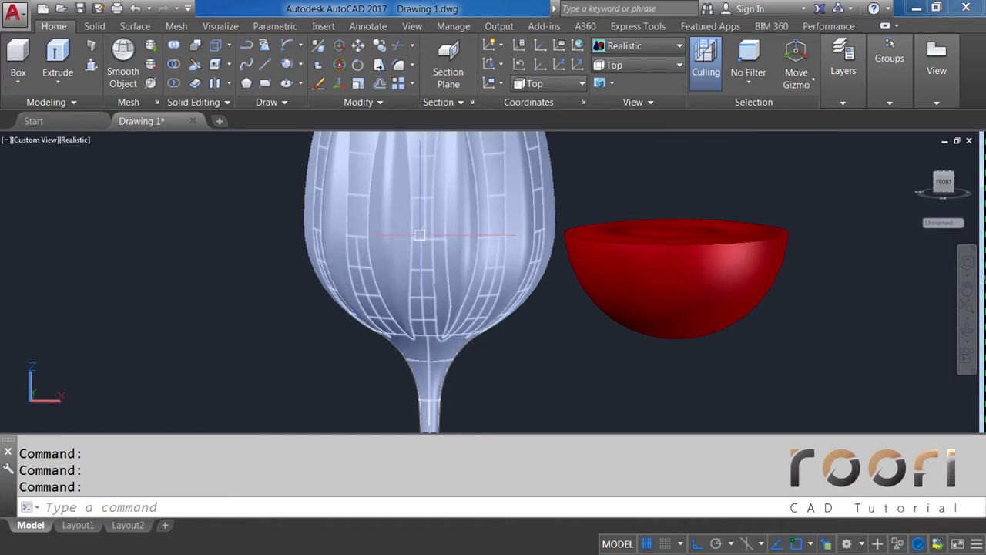
middle_click_drag(419, 234, 478, 264, "shift")
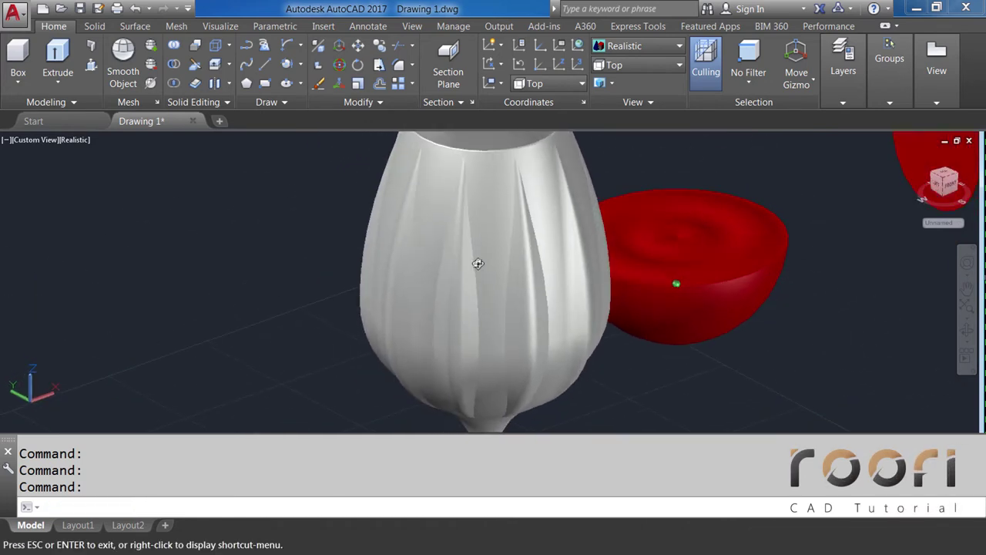
scroll(478, 262, "up", 2)
scroll(480, 260, "up", 2)
scroll(475, 249, "up", 2)
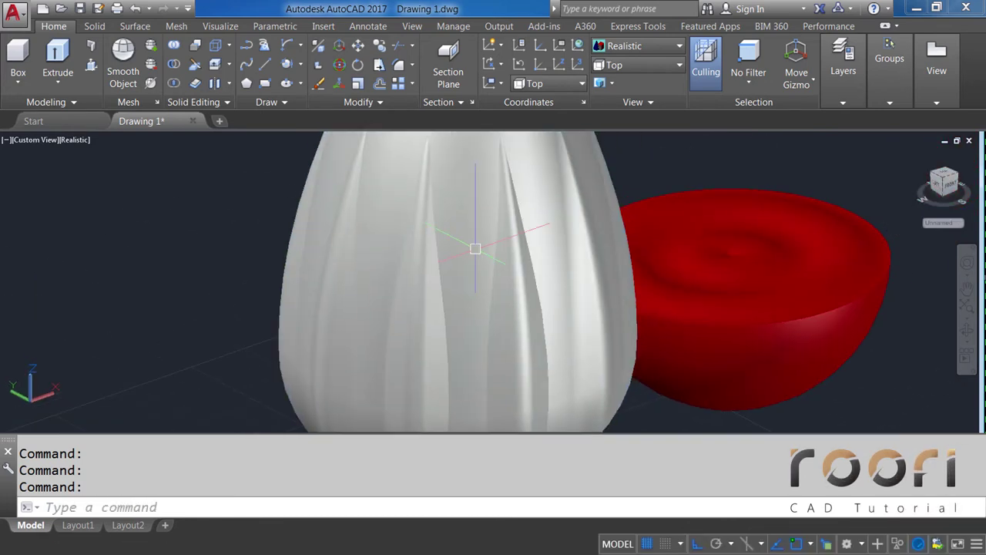
middle_click_drag(468, 276, 460, 264)
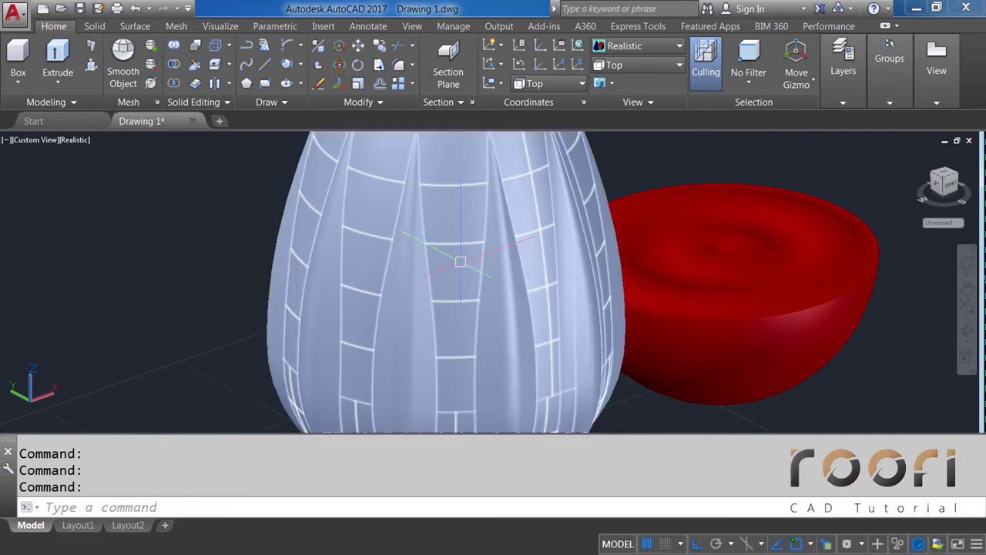
Step: Fillet a second flute's edge chain, down to the base, at radius 20
left_click(412, 62)
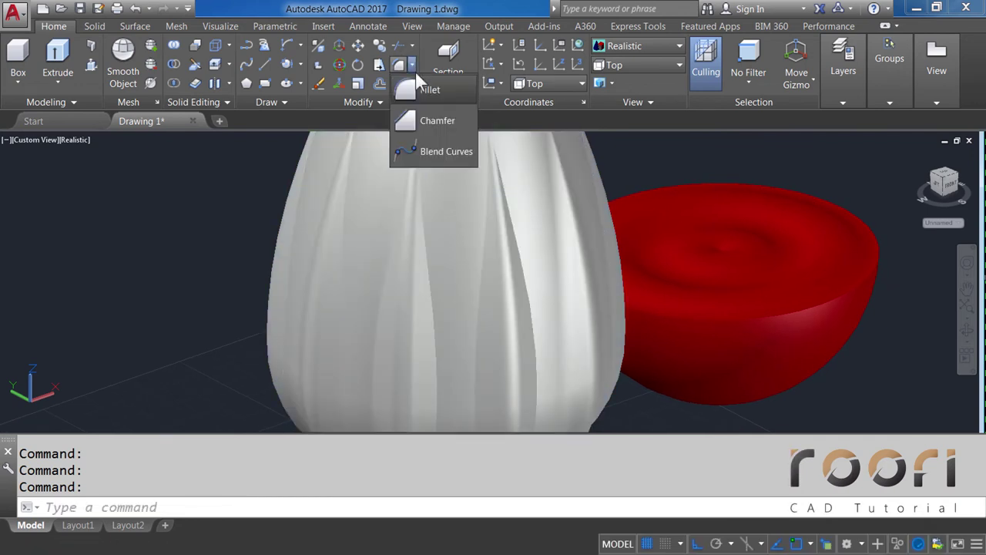
left_click(430, 91)
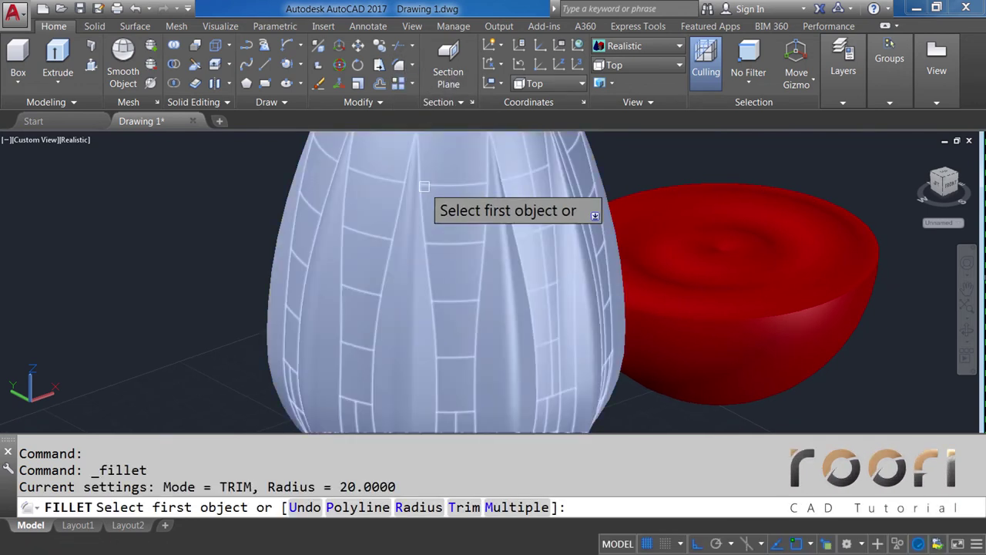
type("R")
key("Return")
type("20")
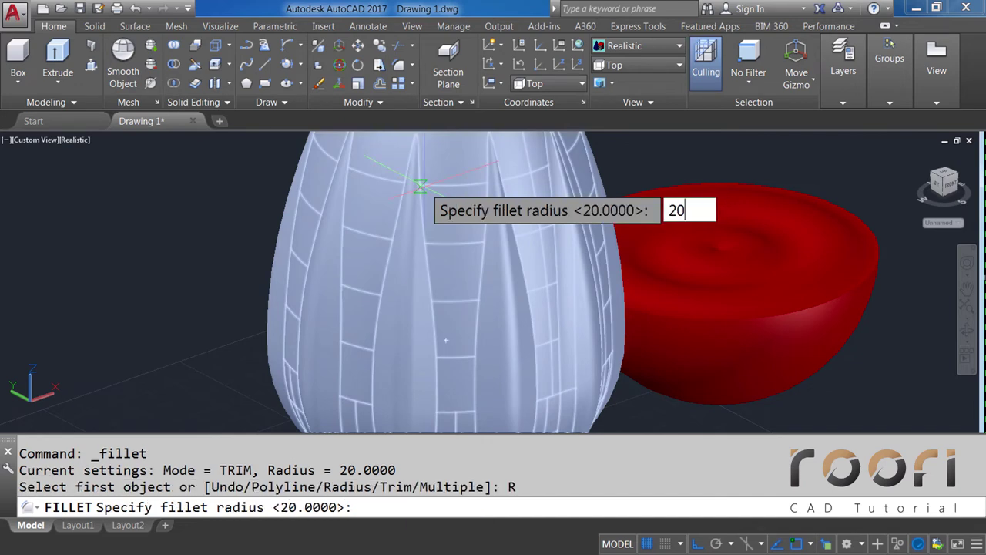
key("Return")
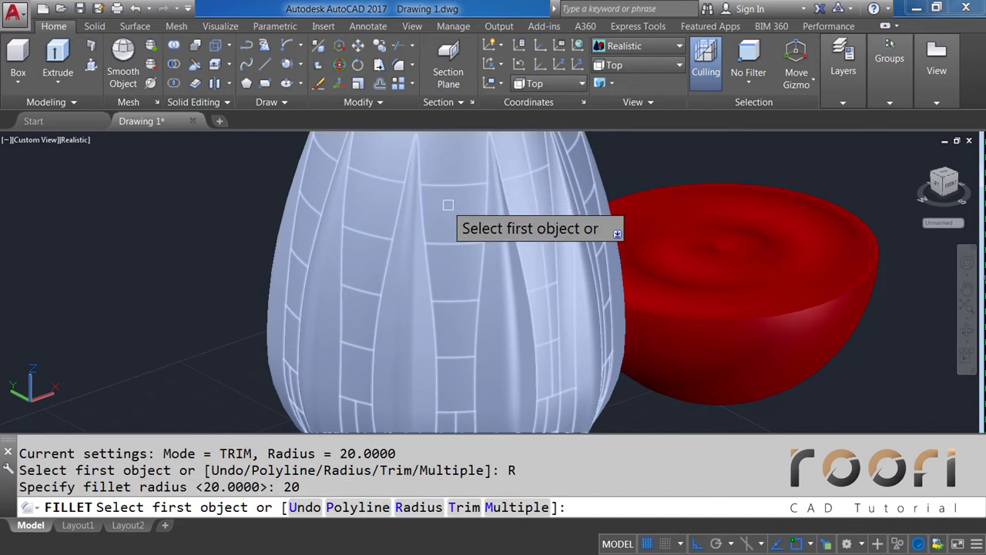
left_click(485, 226)
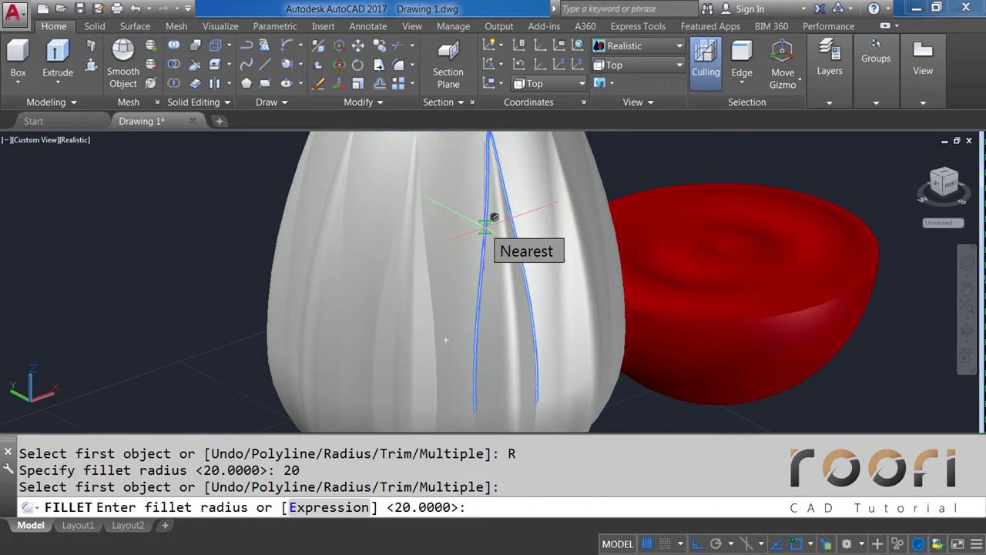
key("Return")
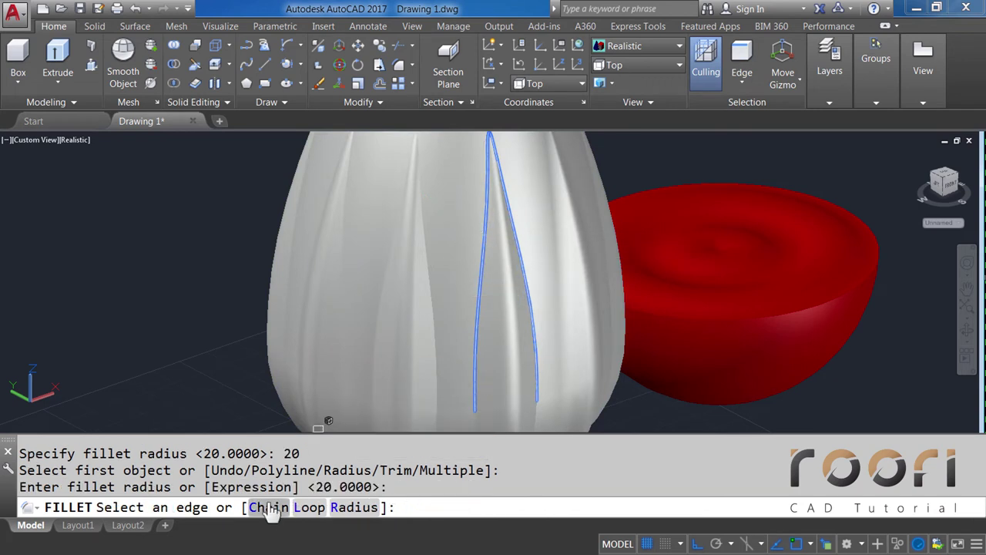
left_click(272, 515)
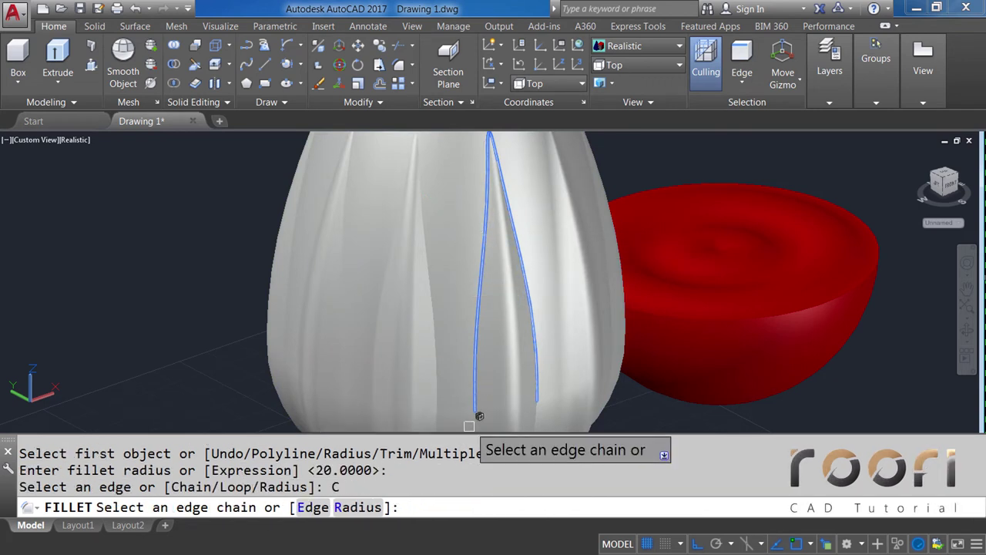
middle_click_drag(477, 419, 476, 389)
left_click(478, 390)
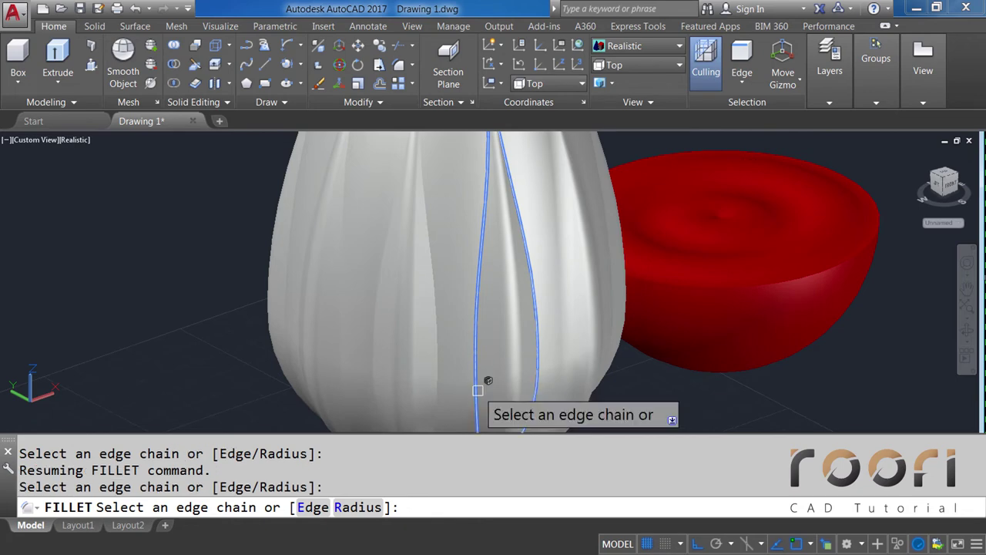
key("Return")
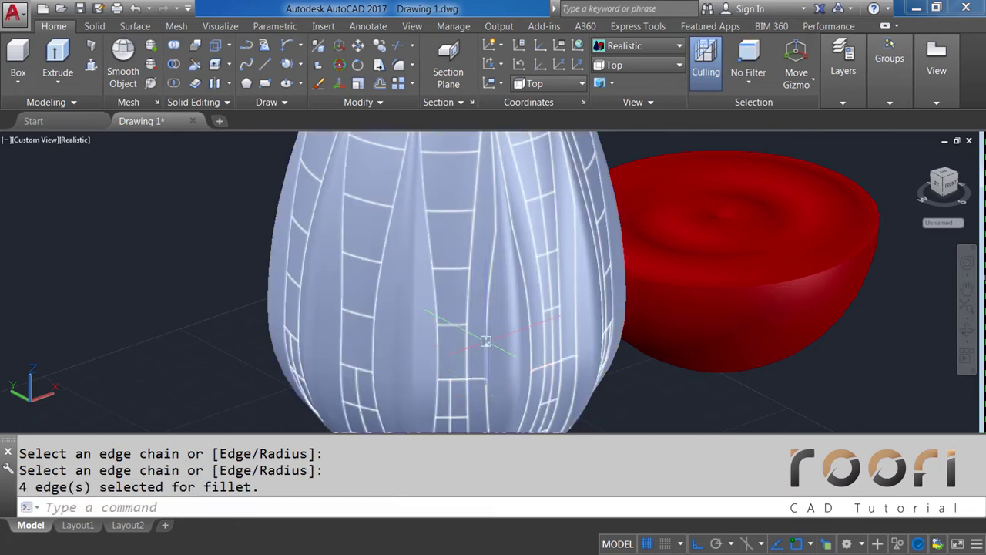
left_click(484, 340)
key("Escape")
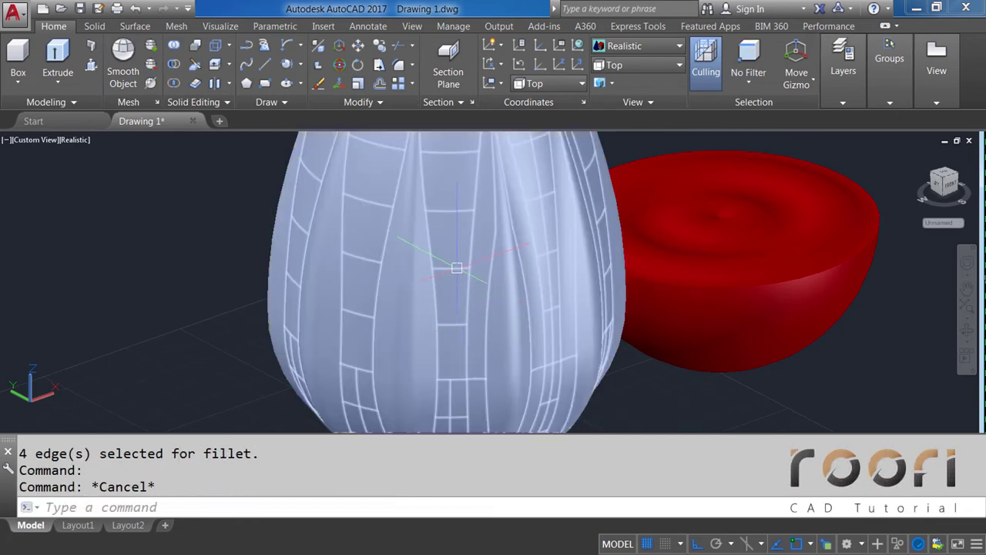
Step: Round a third flute's edge chain to the bowl bottom with the 20 fillet
key("Return")
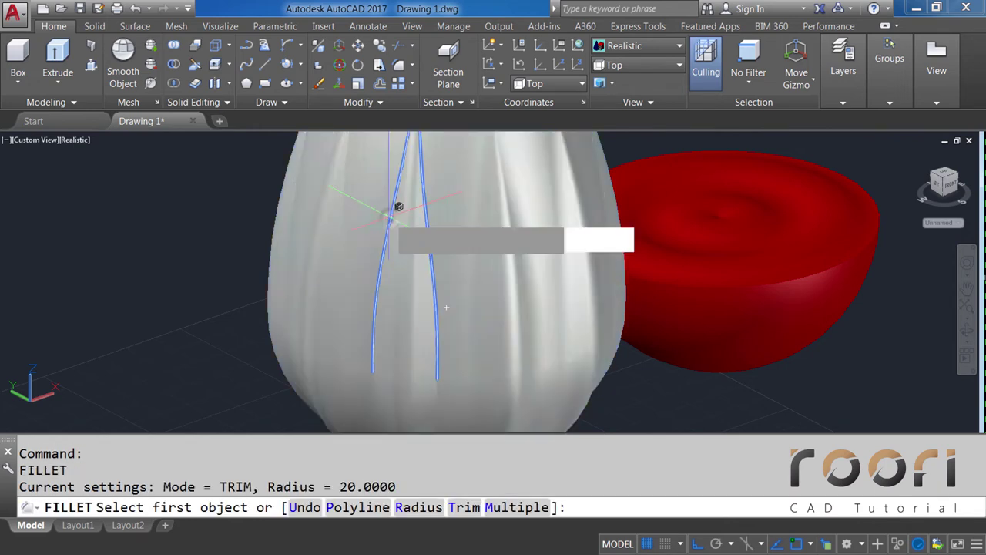
type("r")
key("Return")
key("Return")
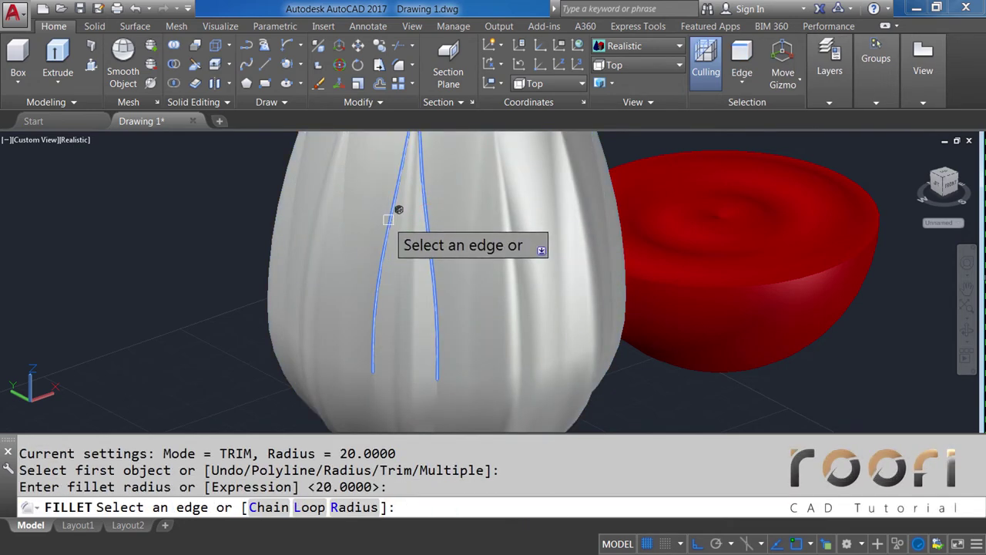
left_click(267, 511)
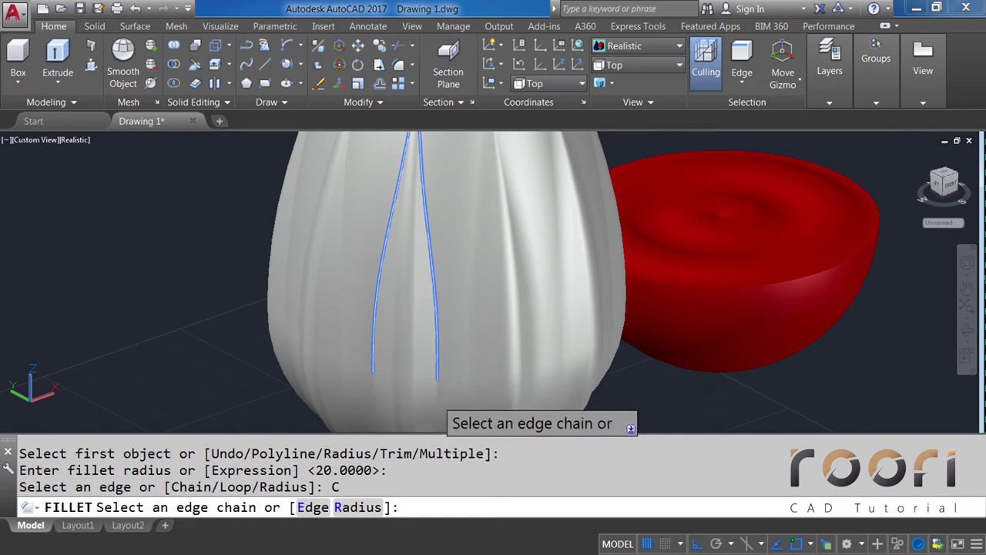
left_click(437, 398)
key("Return")
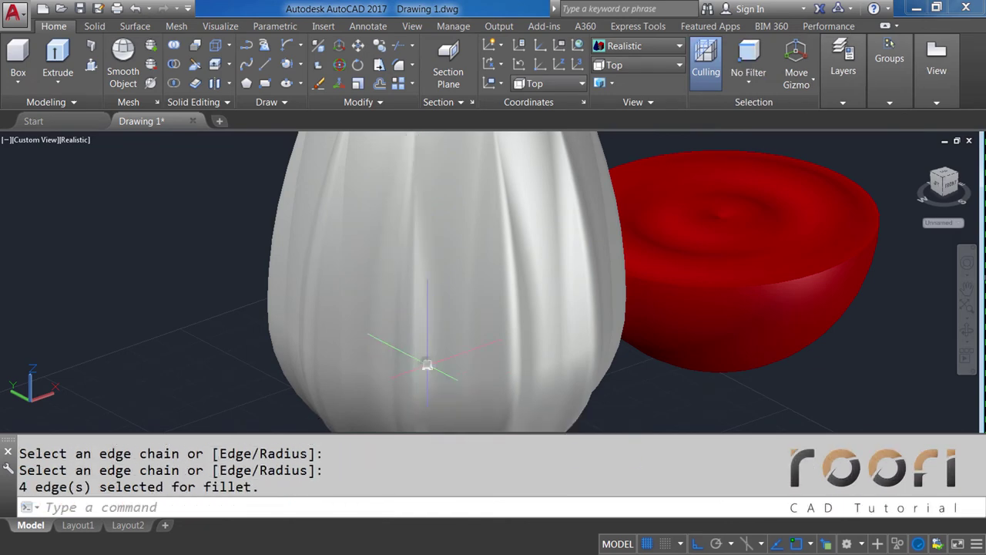
left_click(427, 363)
key("Escape")
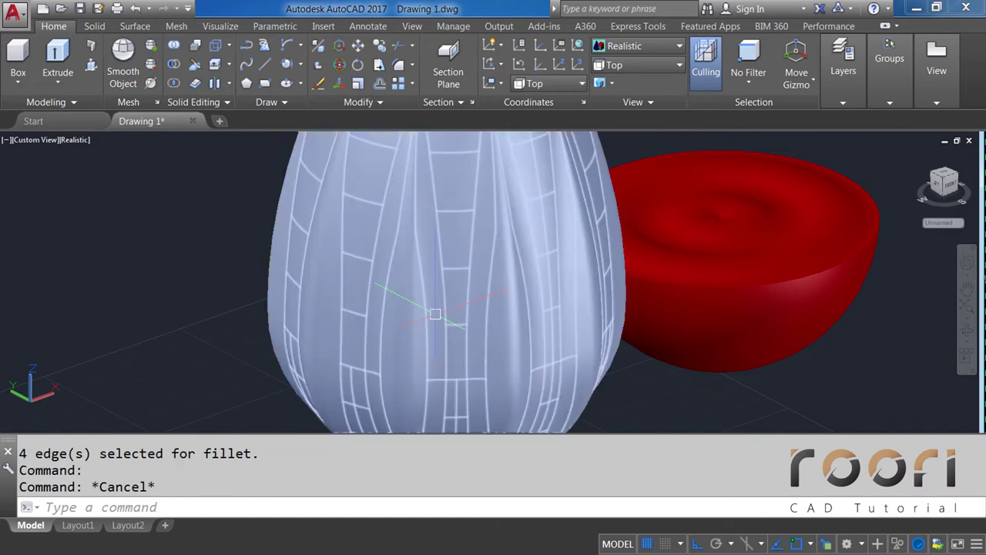
Step: Fillet one flute's chain of four edges on the bowl at radius 20
mouse_move(433, 331)
middle_mouse_down("shift")
mouse_move(435, 317)
mouse_move(544, 315)
middle_mouse_up("shift")
middle_click_drag(691, 284, 513, 292)
scroll(592, 258, "up", 2)
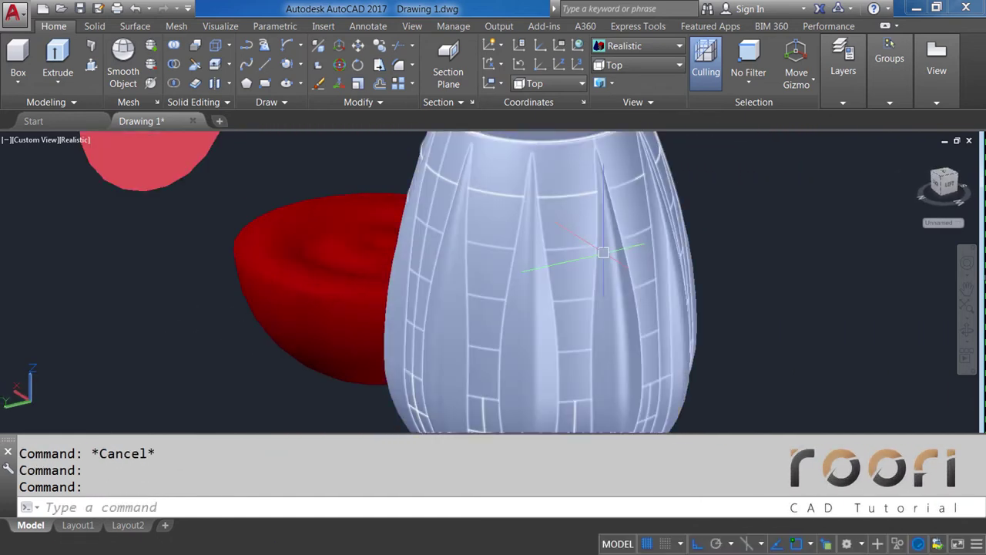
scroll(592, 262, "up", 2)
mouse_move(590, 262)
middle_mouse_down()
mouse_move(521, 285)
mouse_move(496, 275)
middle_mouse_up()
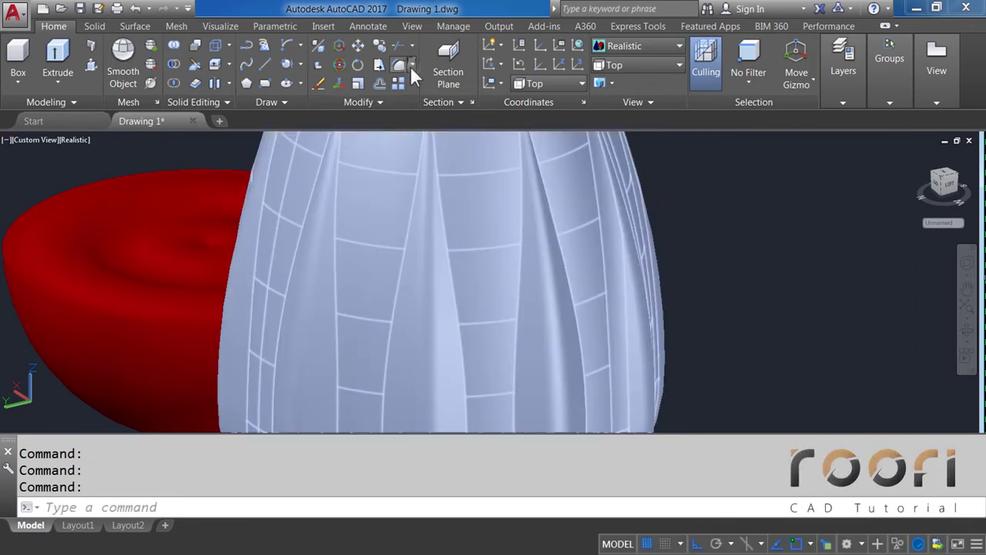
left_click(412, 67)
left_click(429, 90)
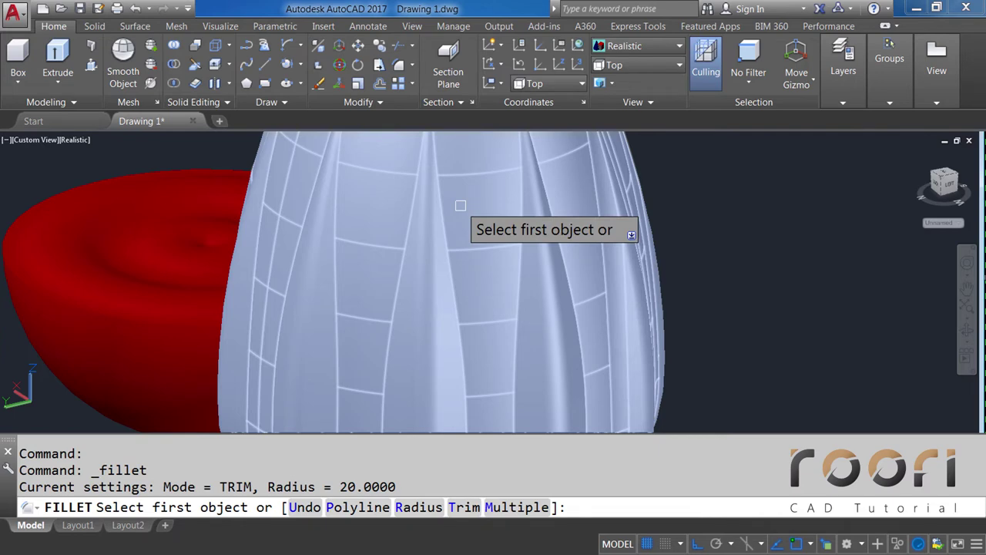
type("R")
key("Return")
type("20")
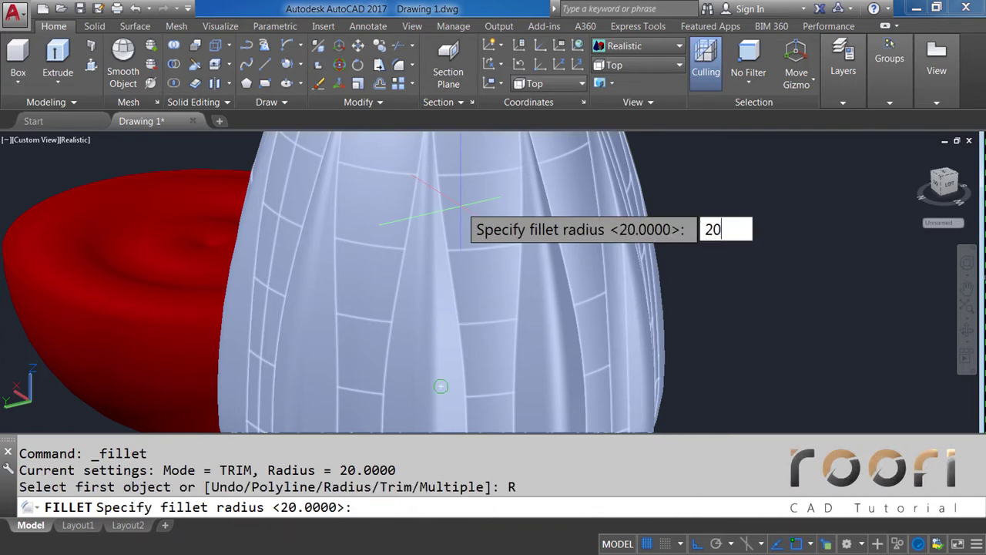
key("Return")
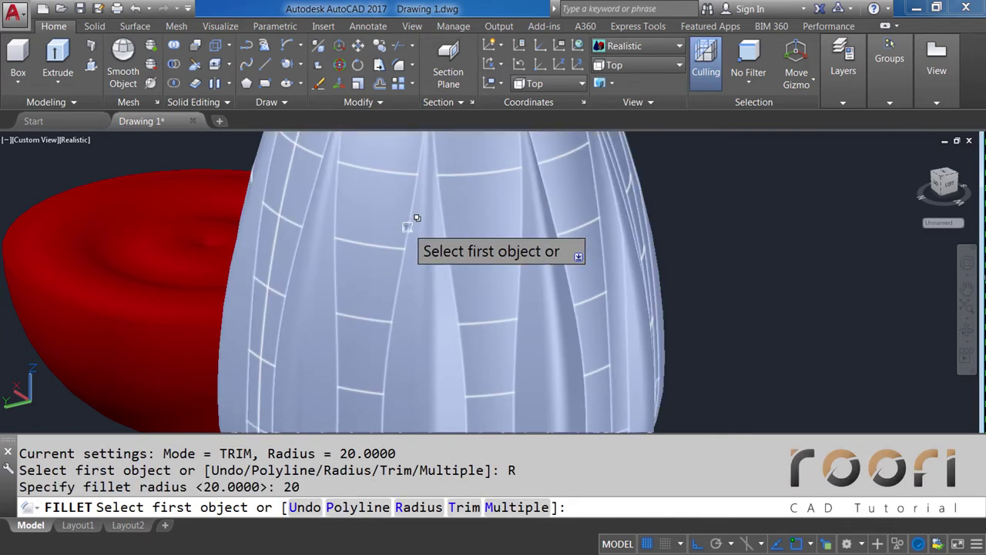
left_click(407, 229)
left_click(464, 282)
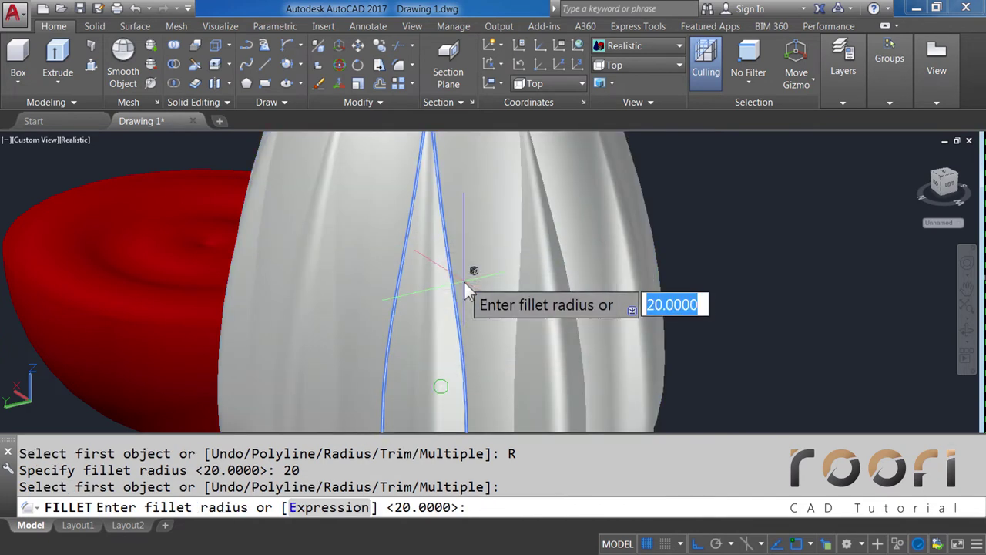
key("Return")
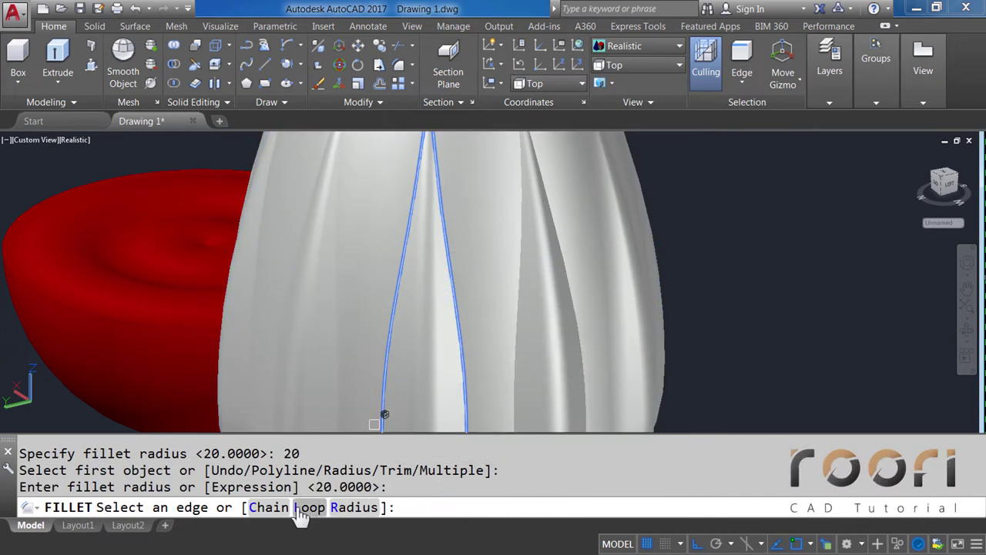
left_click(269, 508)
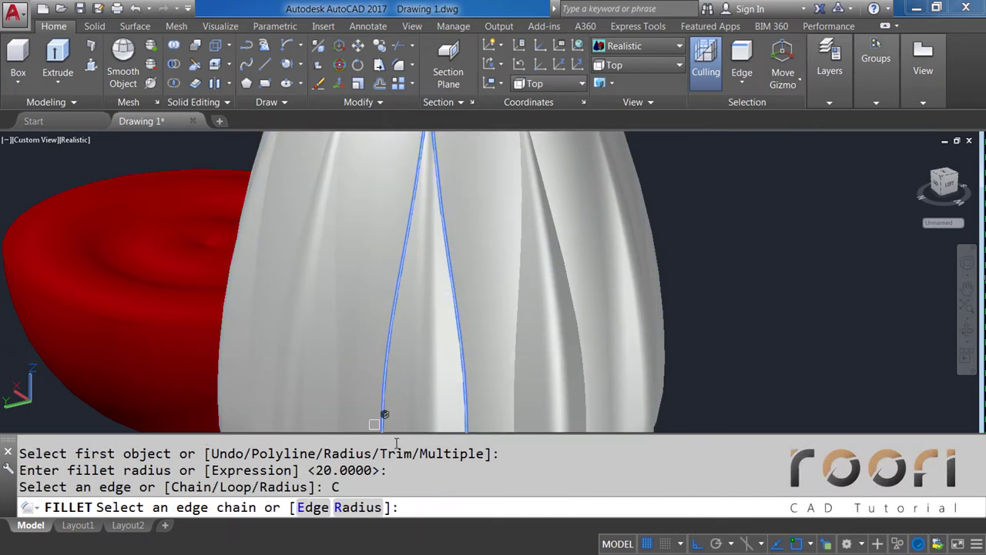
mouse_move(481, 346)
middle_mouse_down("shift")
mouse_move(467, 266)
mouse_move(394, 362)
middle_mouse_up("shift")
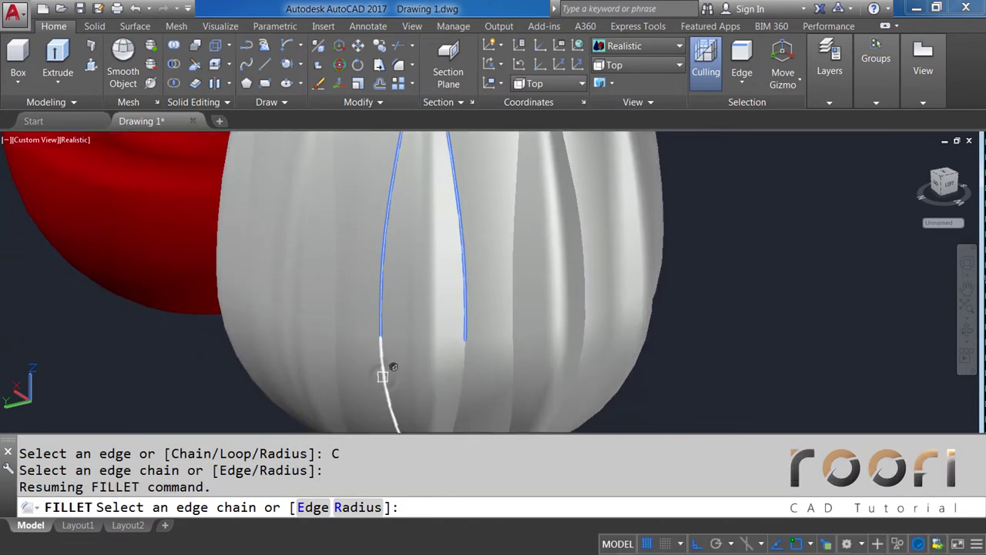
left_click(383, 377)
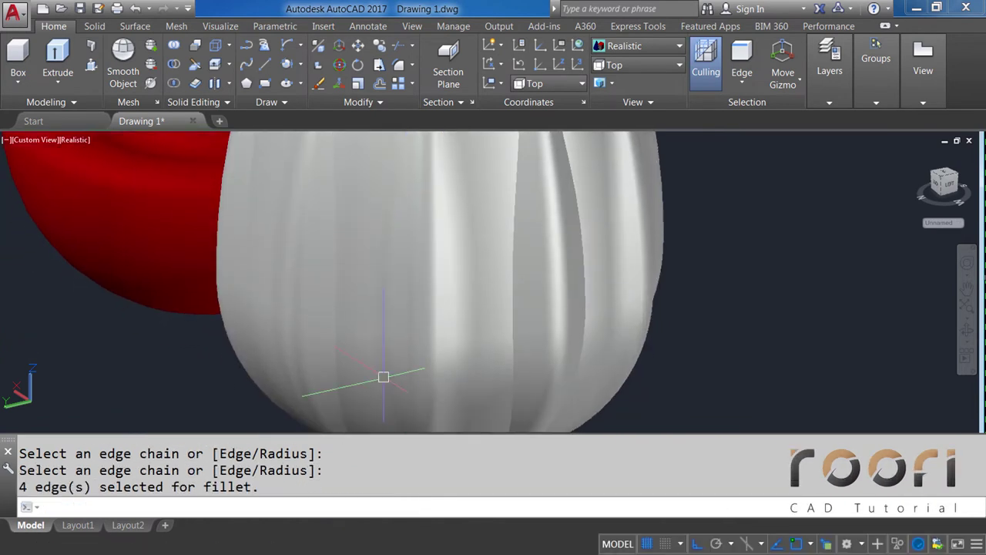
middle_click_drag(498, 266, 452, 322)
key("Return")
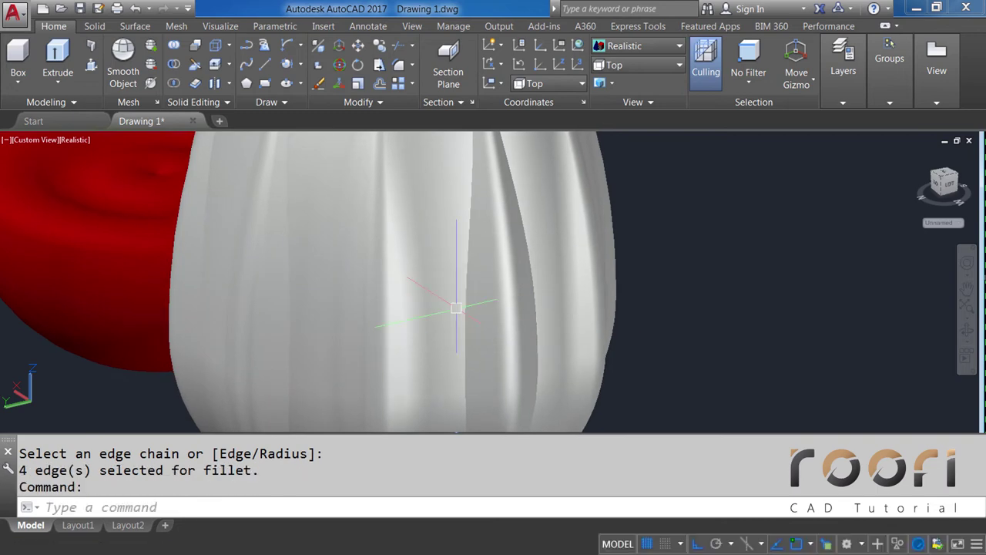
key("Escape")
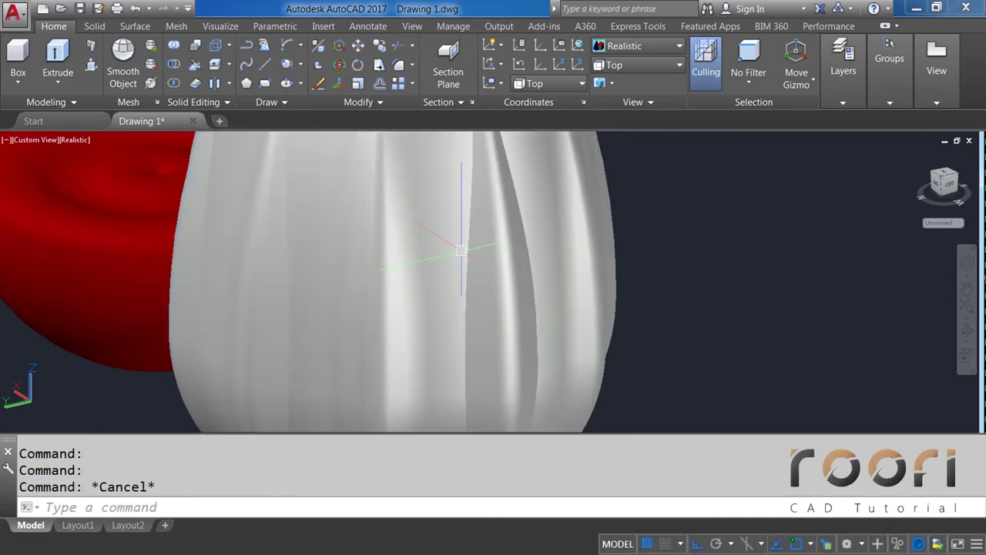
Step: Fillet the next flute's four-edge chain down to the bottom at radius 20
type("f")
key("Return")
left_click(473, 216)
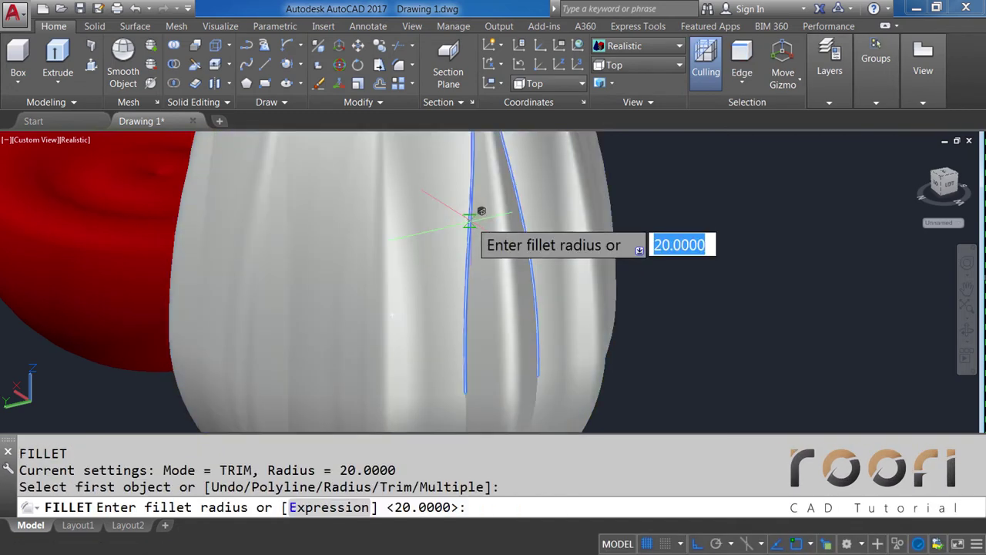
key("Return")
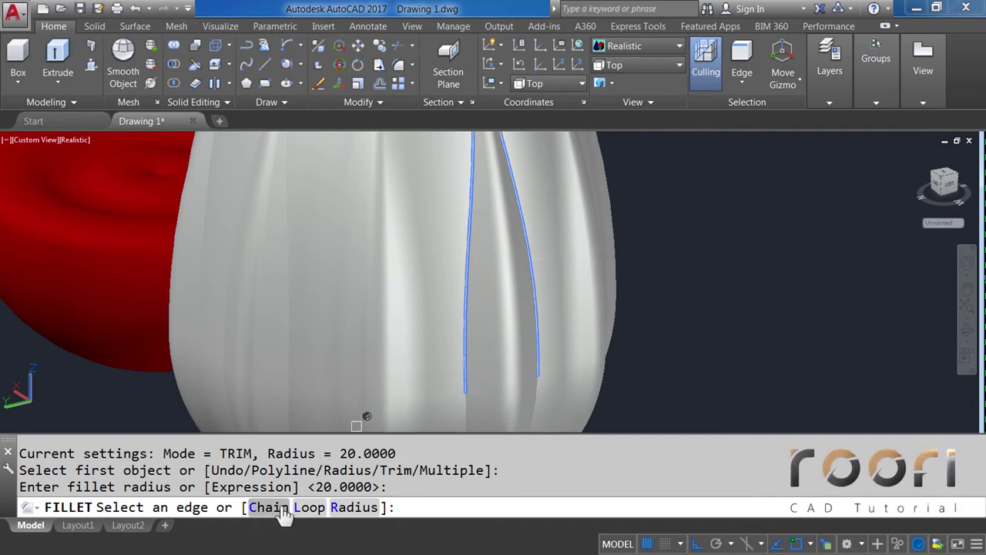
left_click(264, 508)
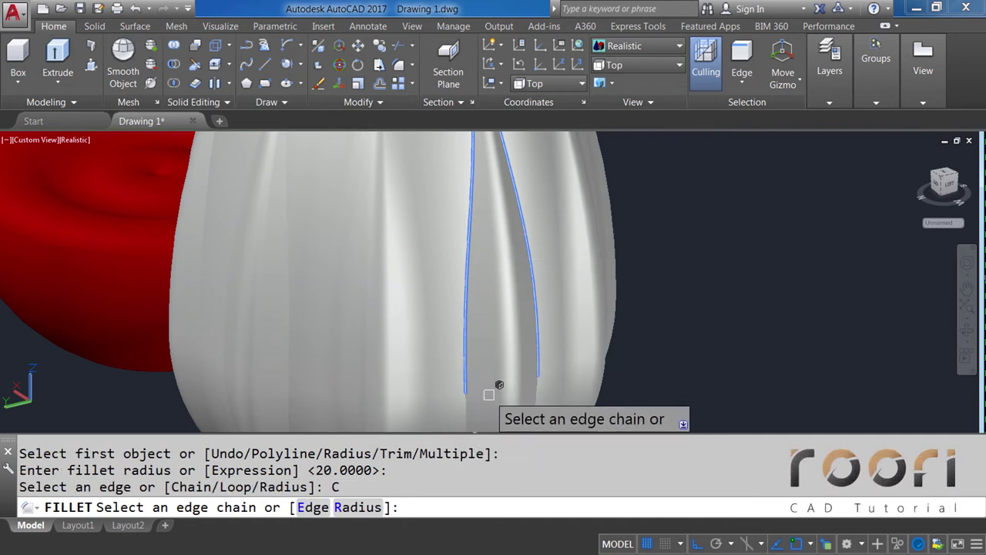
left_click(465, 414)
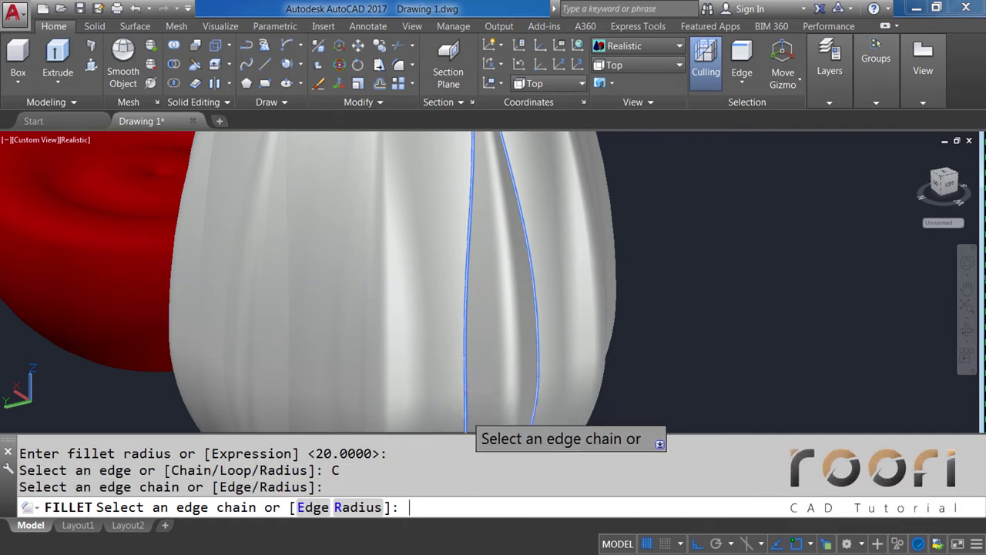
key("Return")
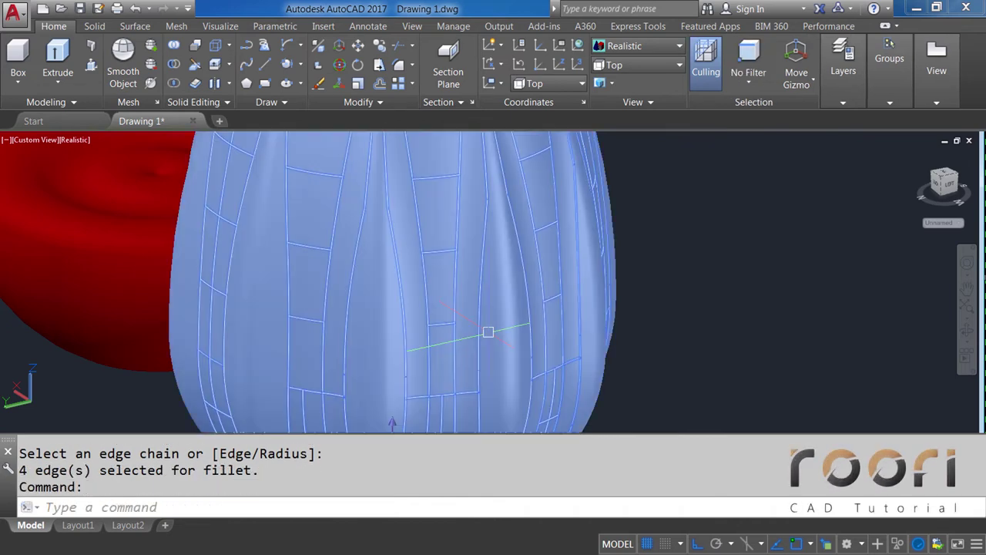
key("Escape")
scroll(502, 323, "down", 2)
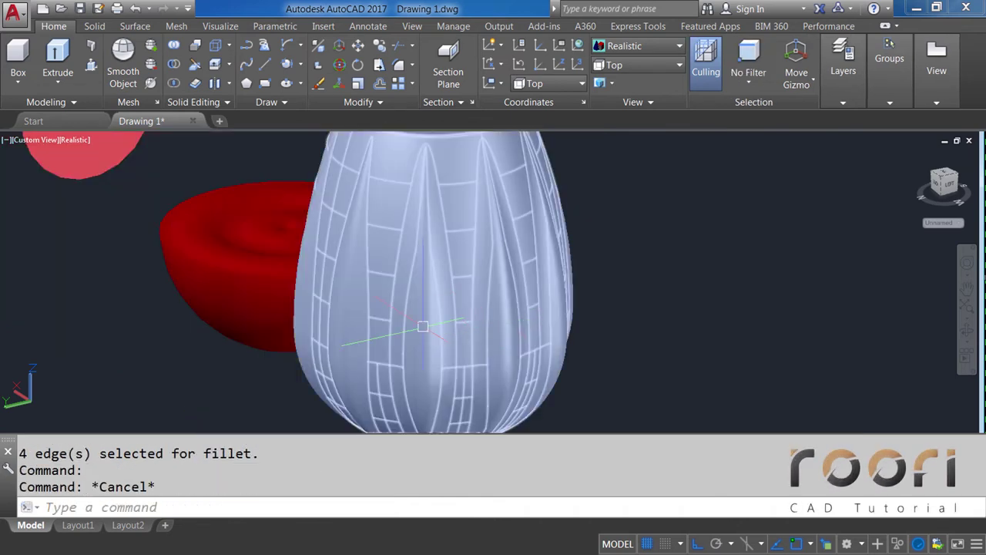
Step: Round one flute's four-edge chain down to the base with a radius-20 fillet
middle_click_drag(423, 327, 507, 342, "shift")
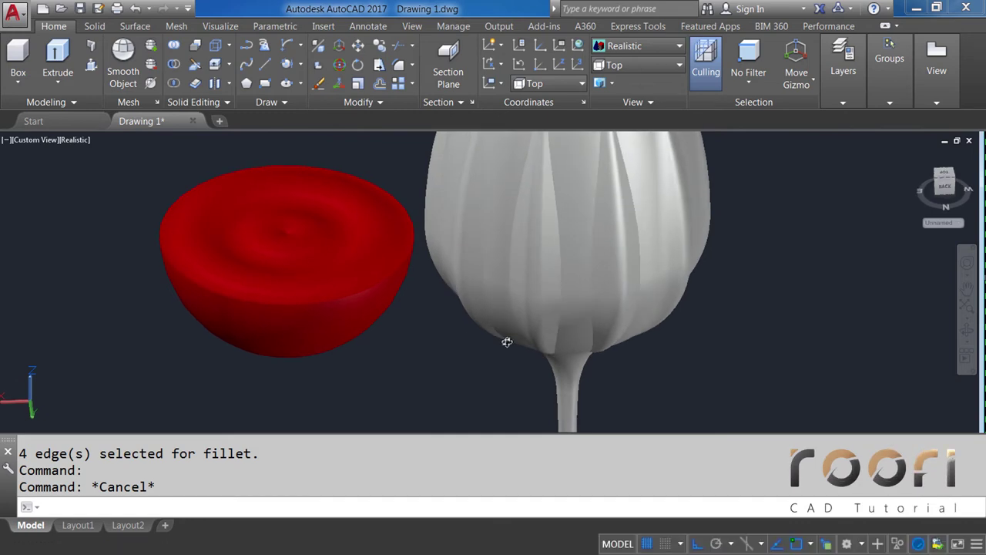
middle_click_drag(537, 275, 539, 368)
scroll(511, 334, "up", 2)
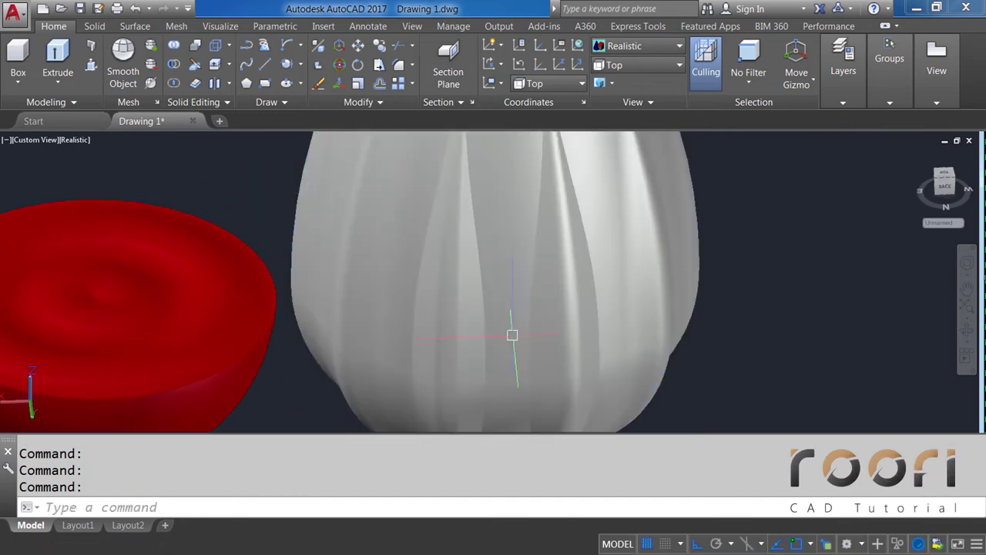
middle_click_drag(512, 334, 471, 286)
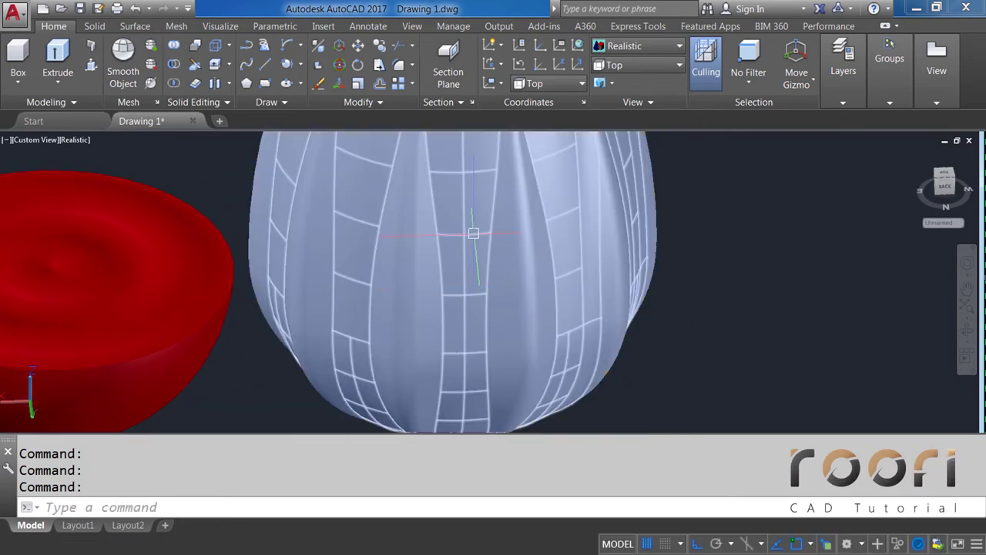
middle_click_drag(473, 232, 463, 245)
type("f")
key("Return")
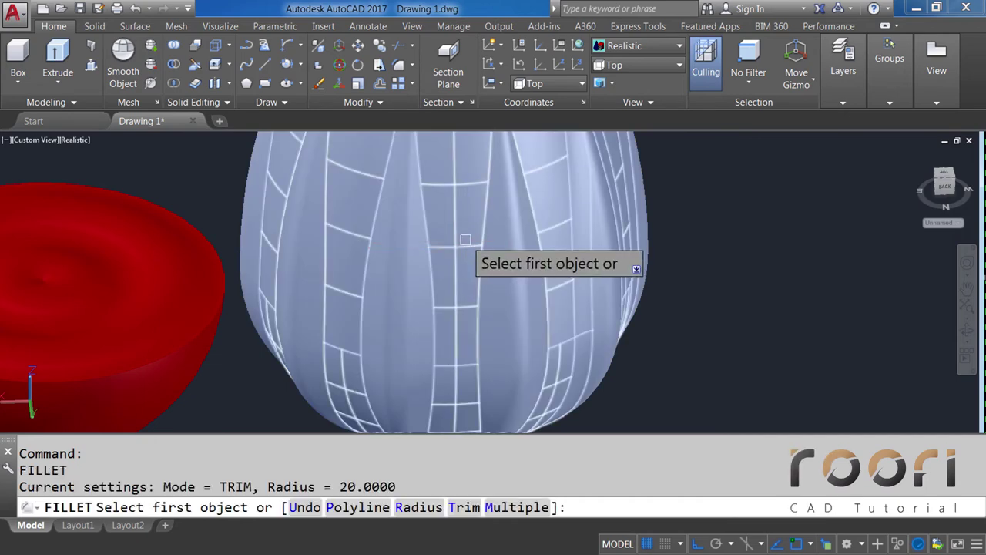
left_click(438, 260)
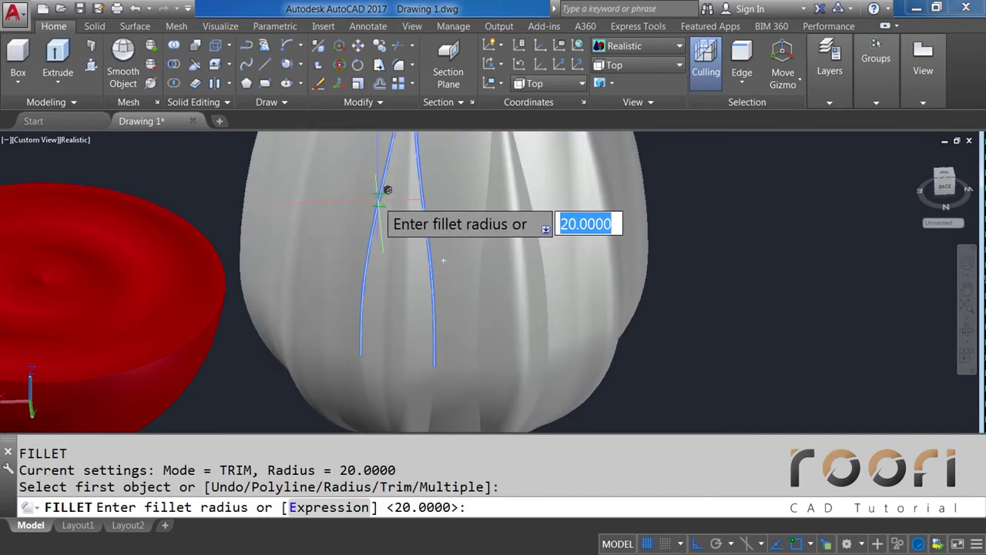
key("Return")
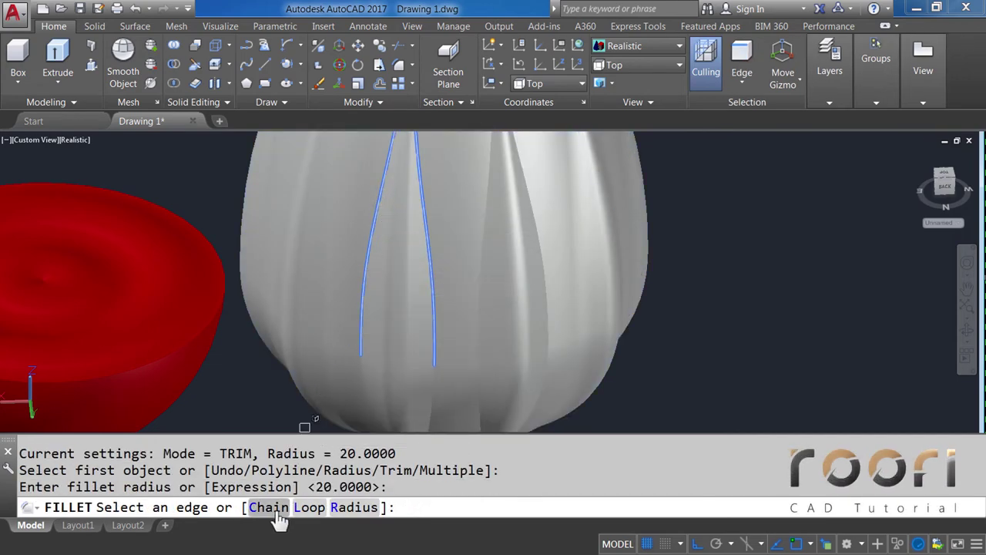
left_click(264, 514)
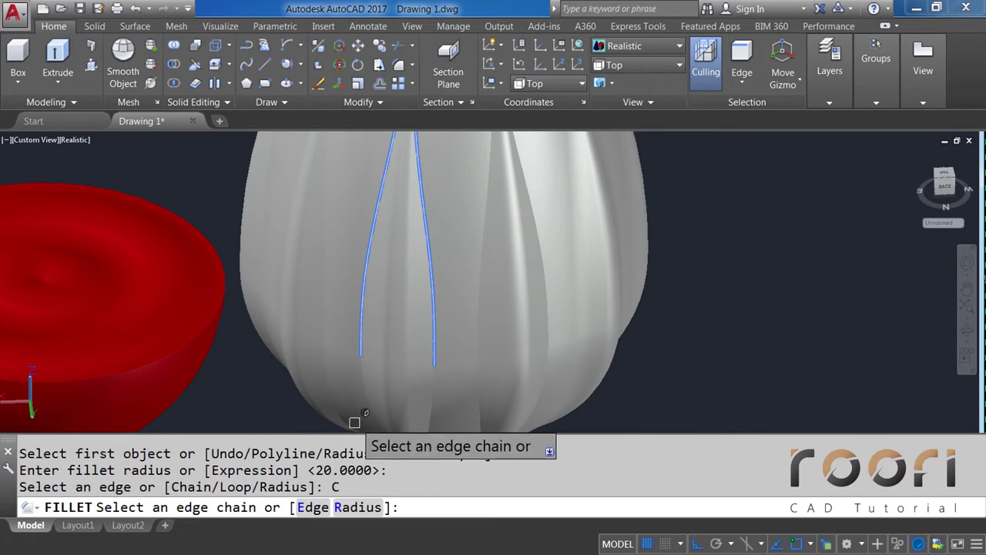
left_click(363, 379)
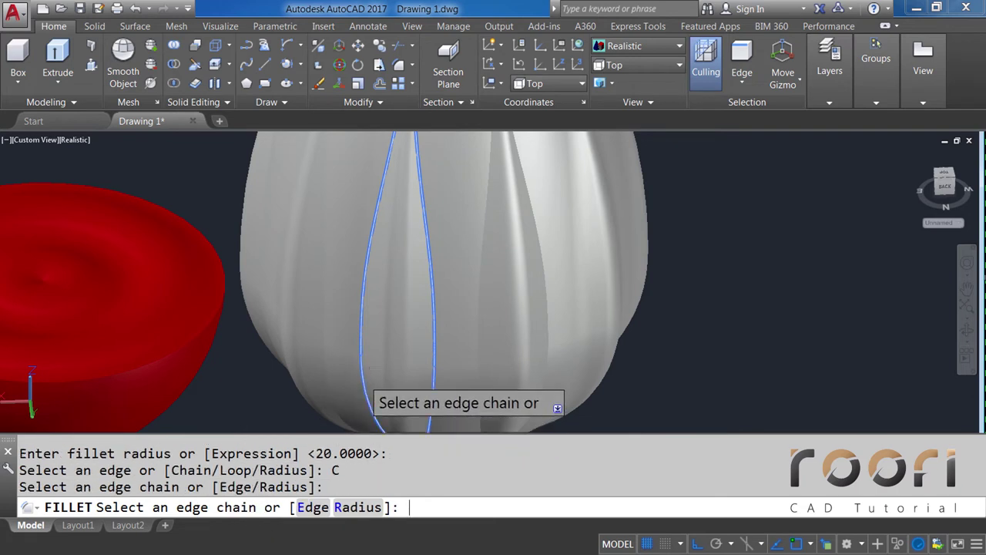
key("Return")
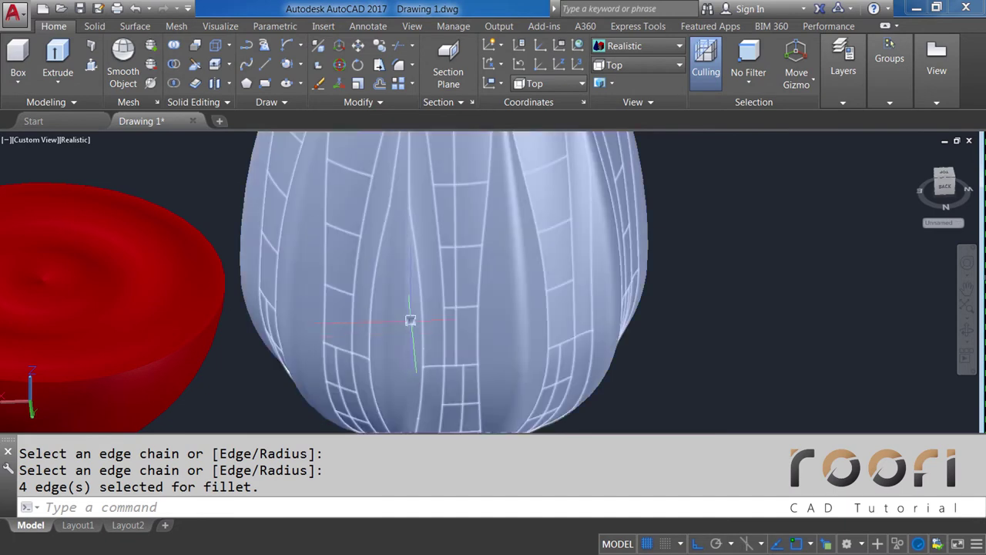
left_click(410, 320)
key("Escape")
Step: Fillet another flute's chain of four edges at radius 20
type("f")
key("Return")
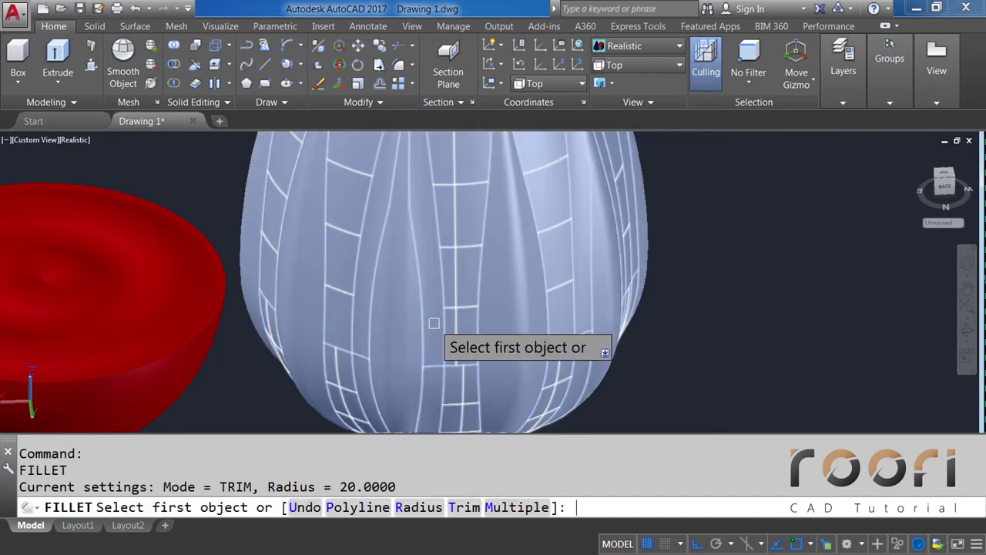
left_click(485, 221)
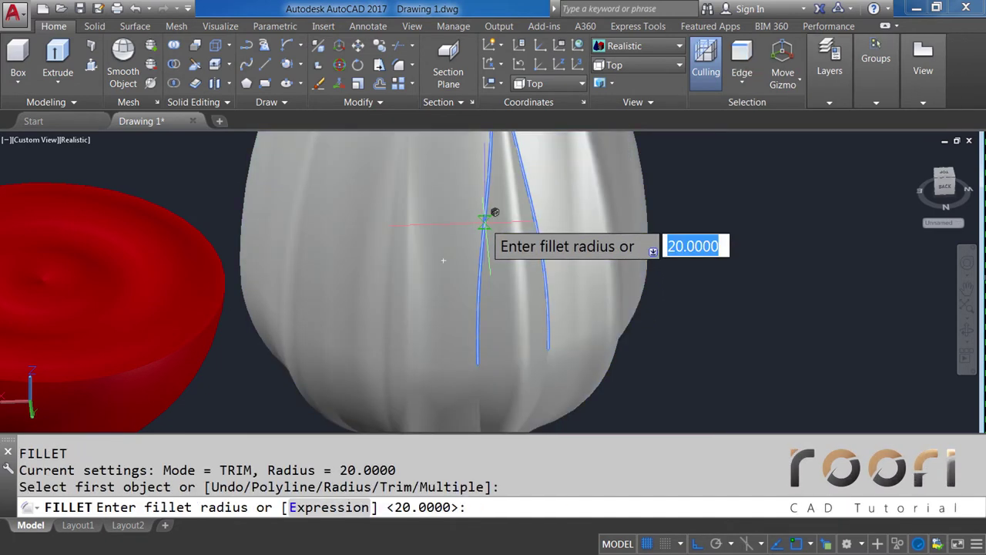
key("Return")
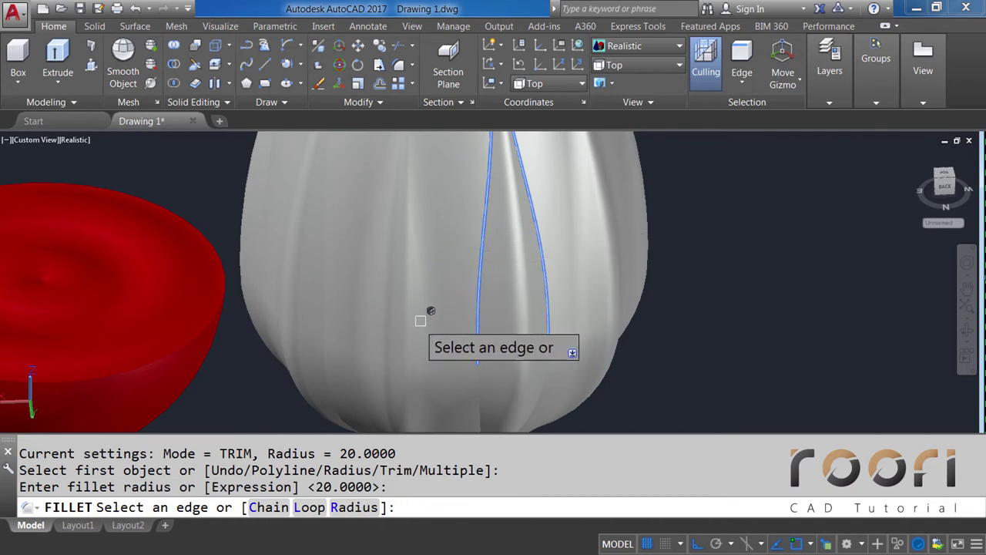
left_click(266, 508)
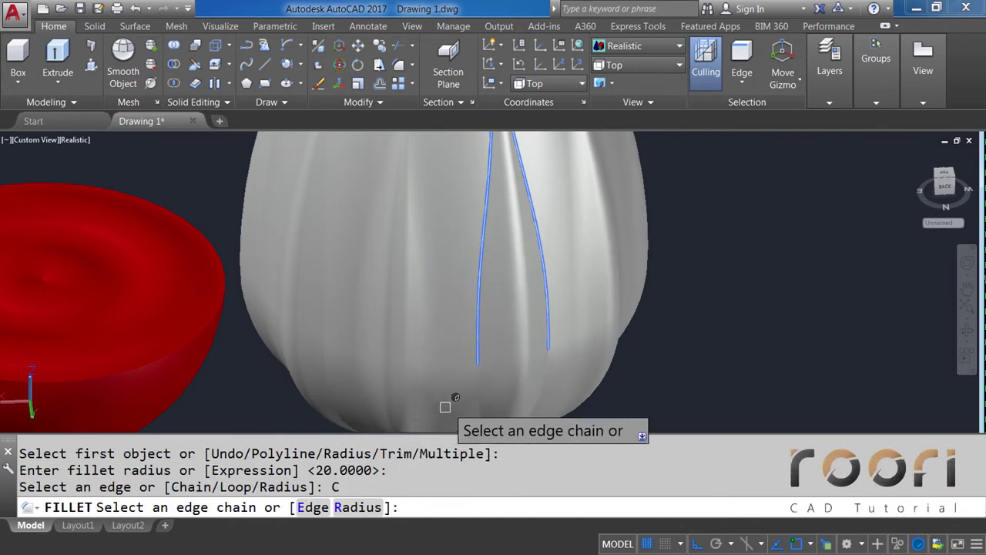
left_click(481, 401)
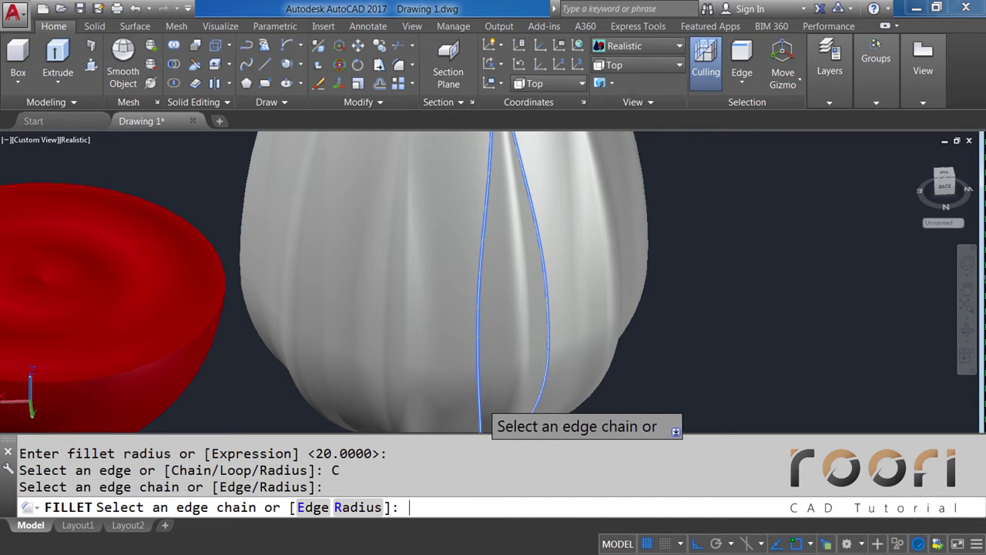
key("Return")
left_click(494, 298)
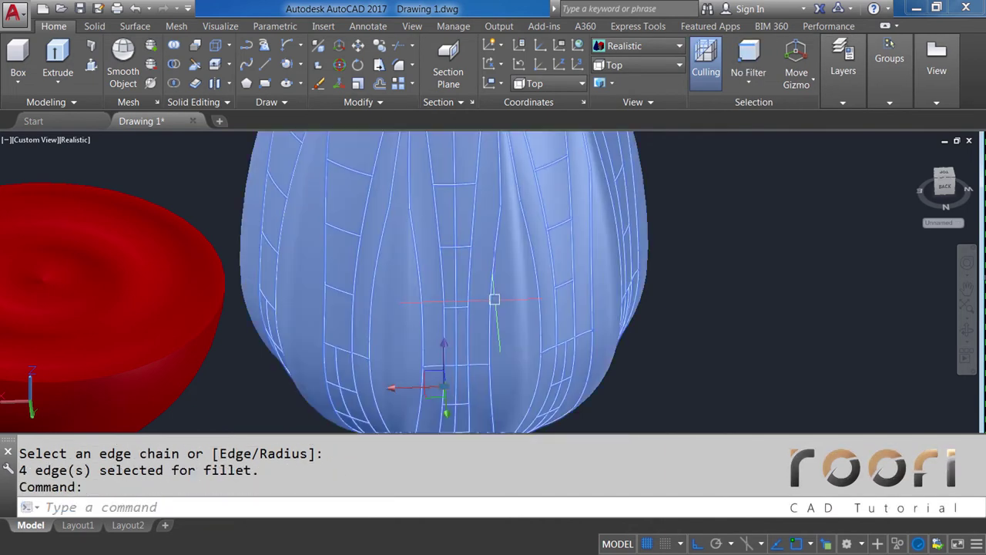
key("Escape")
mouse_move(521, 302)
middle_mouse_down("shift")
mouse_move(506, 286)
mouse_move(458, 282)
mouse_move(550, 275)
mouse_move(432, 308)
mouse_move(398, 286)
mouse_move(409, 324)
mouse_move(387, 321)
middle_mouse_up("shift")
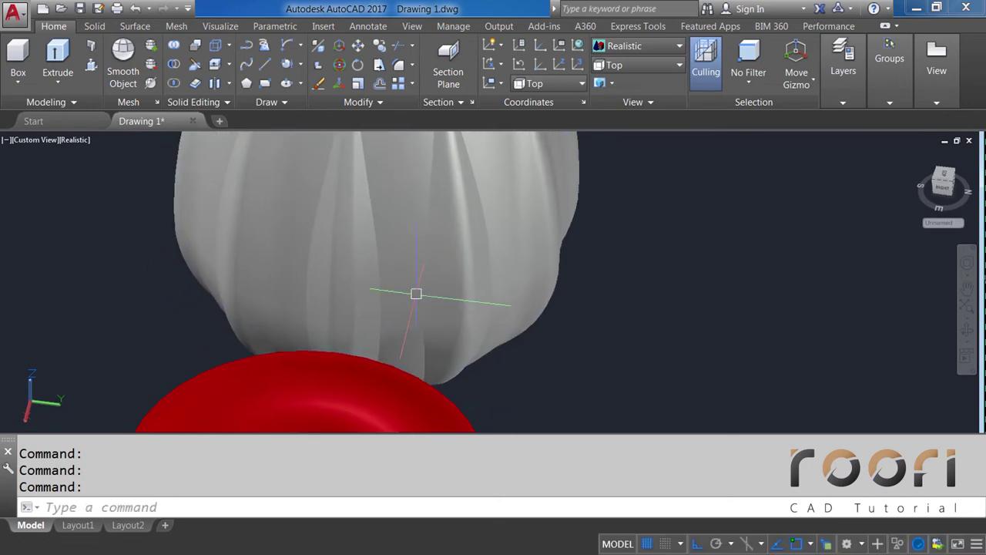
Step: Fillet another flute's edge chain on the bowl with radius 20
scroll(398, 267, "up", 2)
middle_click_drag(399, 255, 391, 249, "shift")
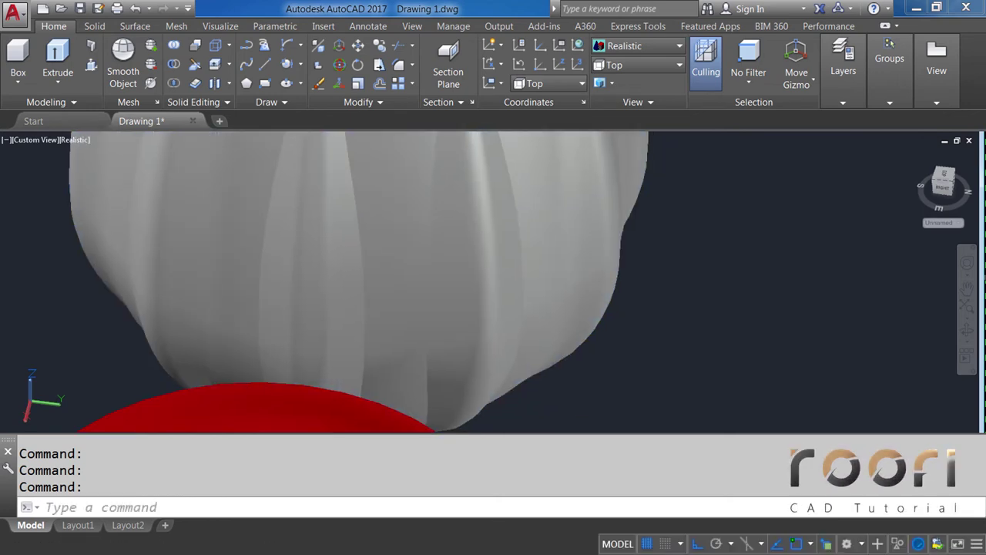
type("f")
key("Return")
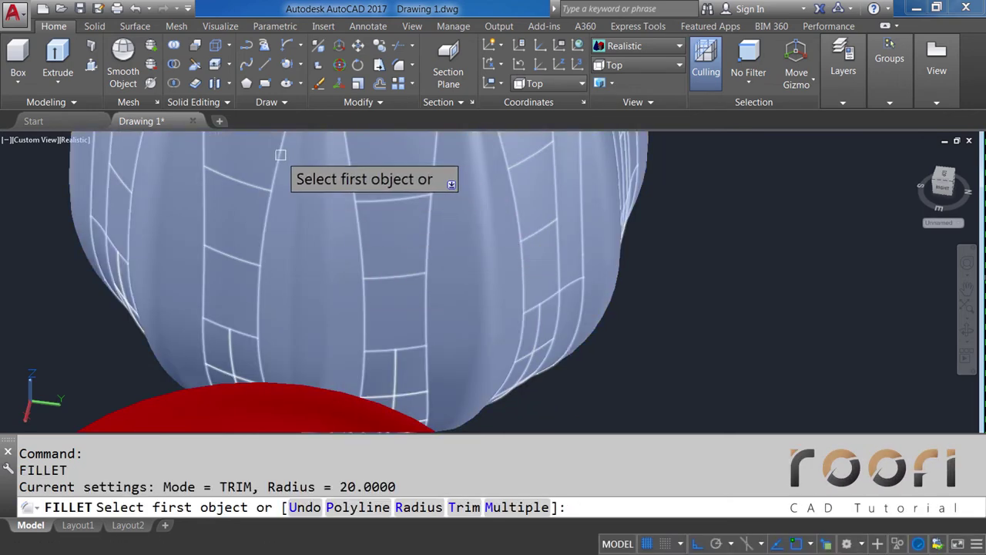
left_click(280, 154)
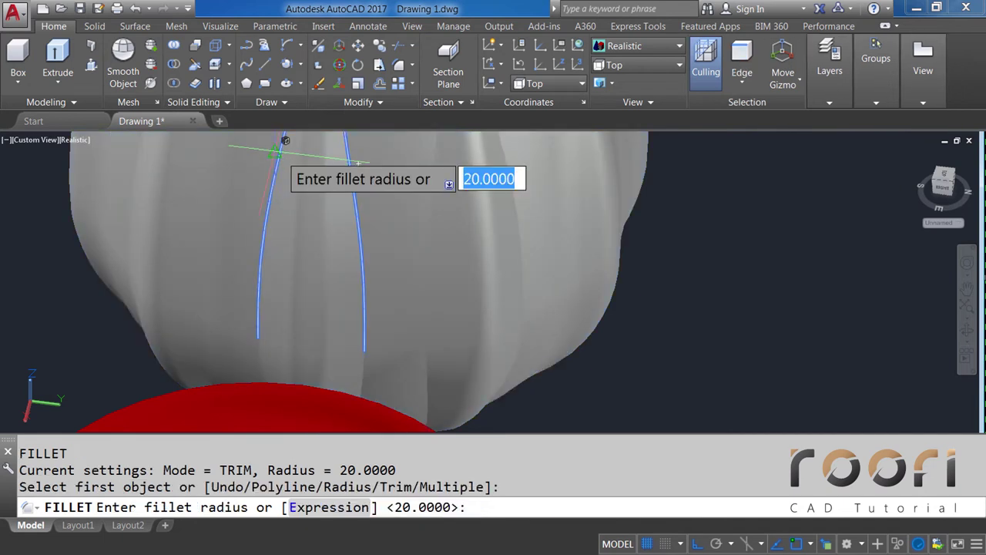
key("Return")
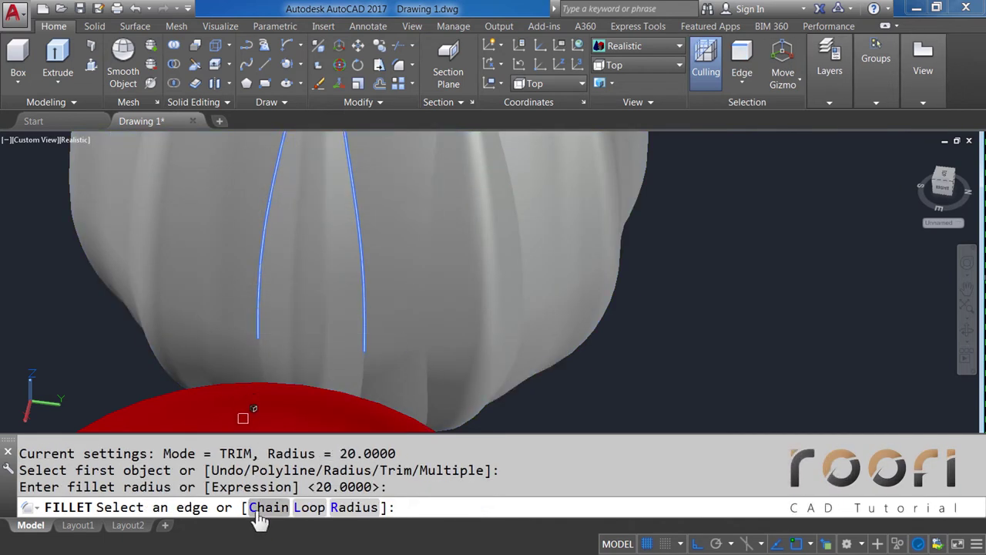
left_click(269, 506)
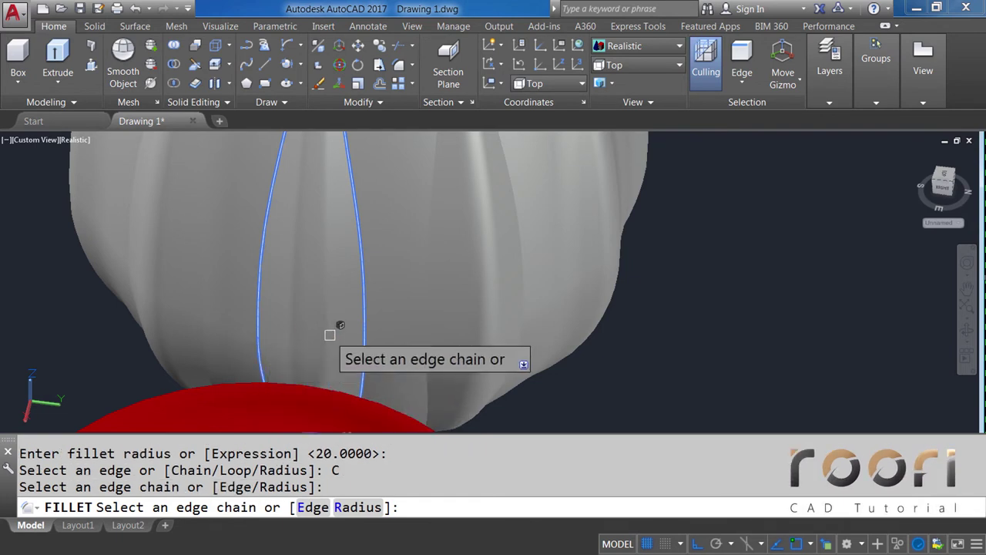
key("Return")
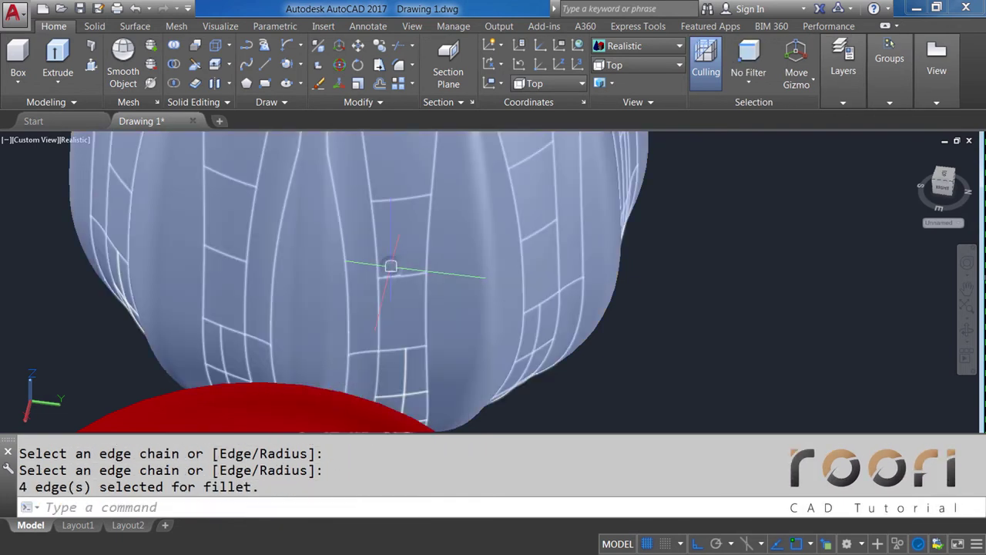
left_click(391, 265)
key("Escape")
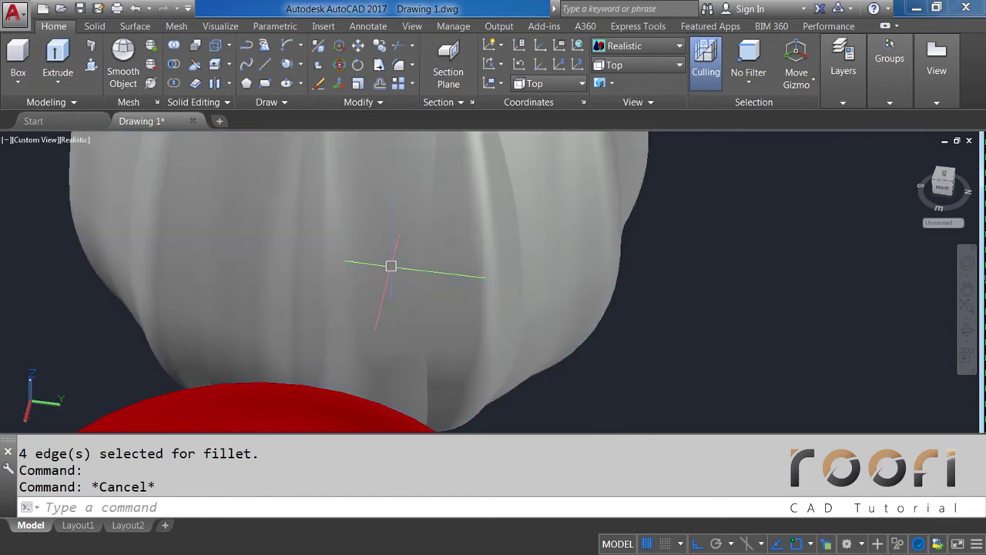
Step: Round a third flute's chain of four edges at radius 20
key("Return")
left_click(433, 164)
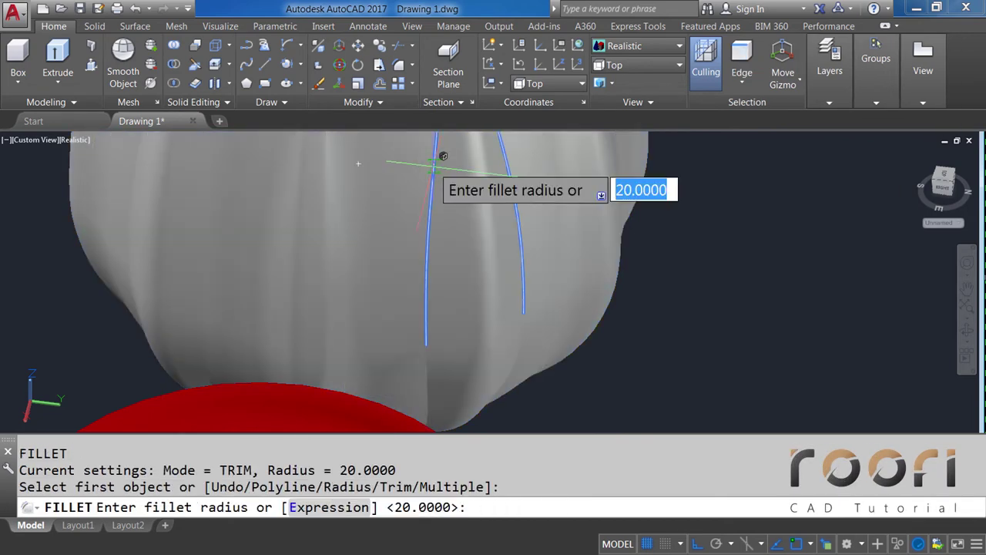
key("Return")
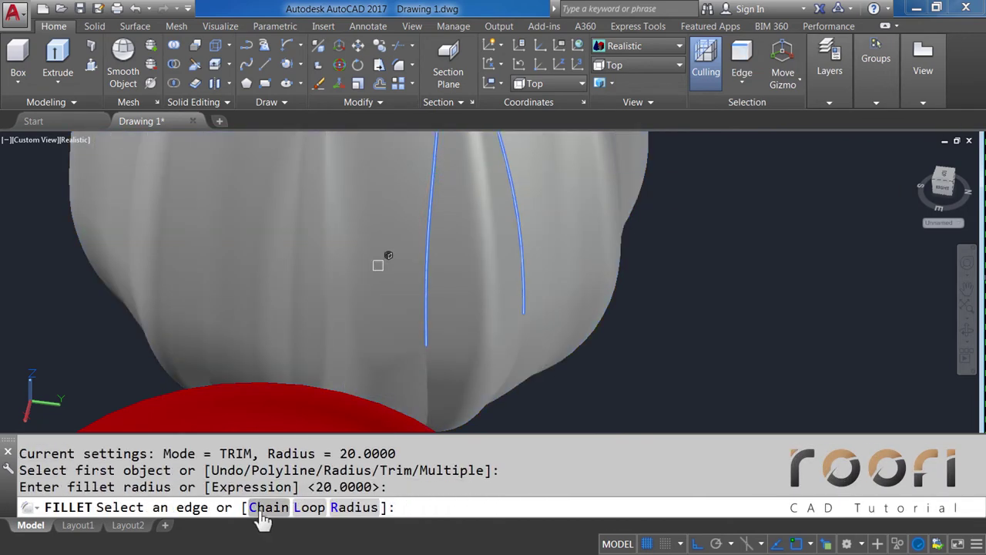
left_click(270, 508)
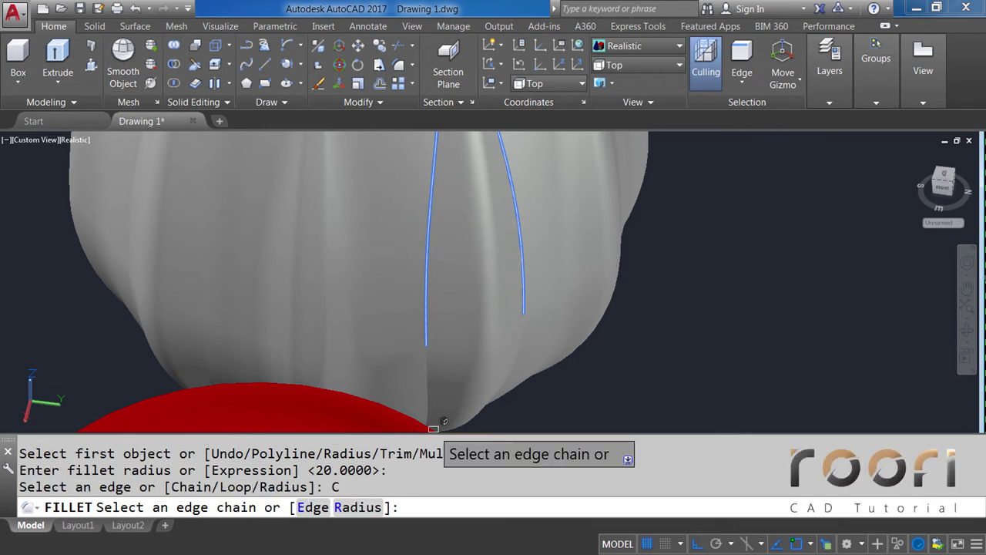
left_click(430, 385)
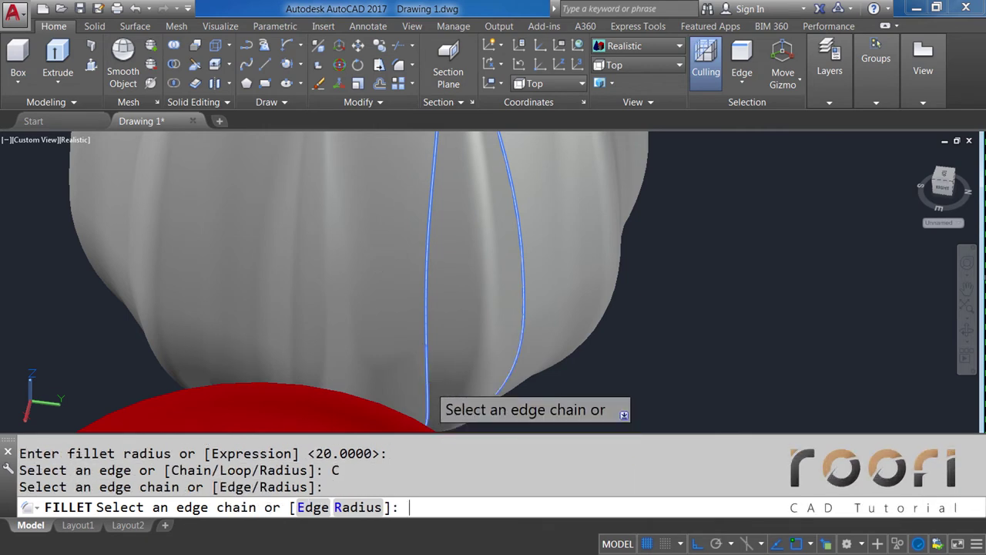
key("Return")
key("Return")
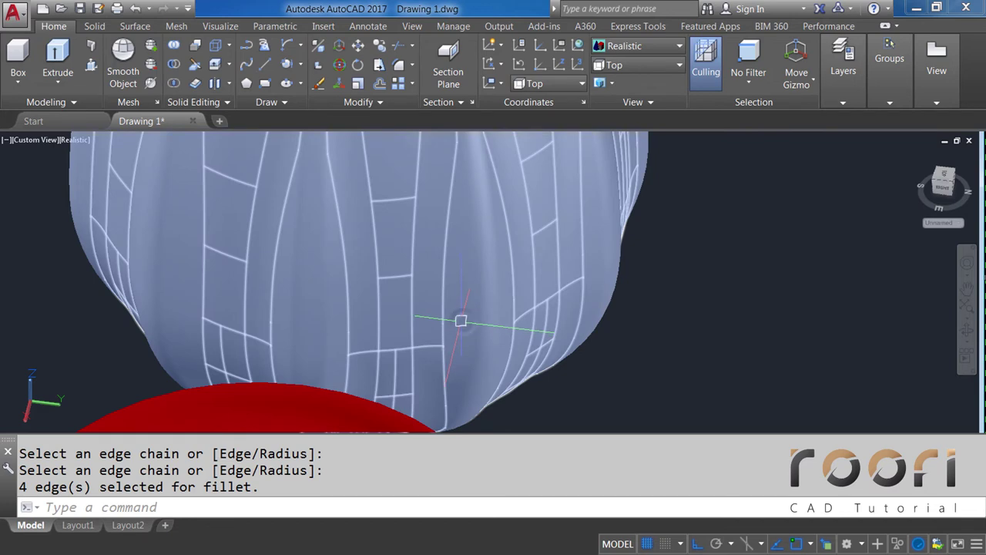
key("Escape")
mouse_move(485, 289)
middle_mouse_down("shift")
mouse_move(415, 317)
mouse_move(500, 306)
middle_mouse_up("shift")
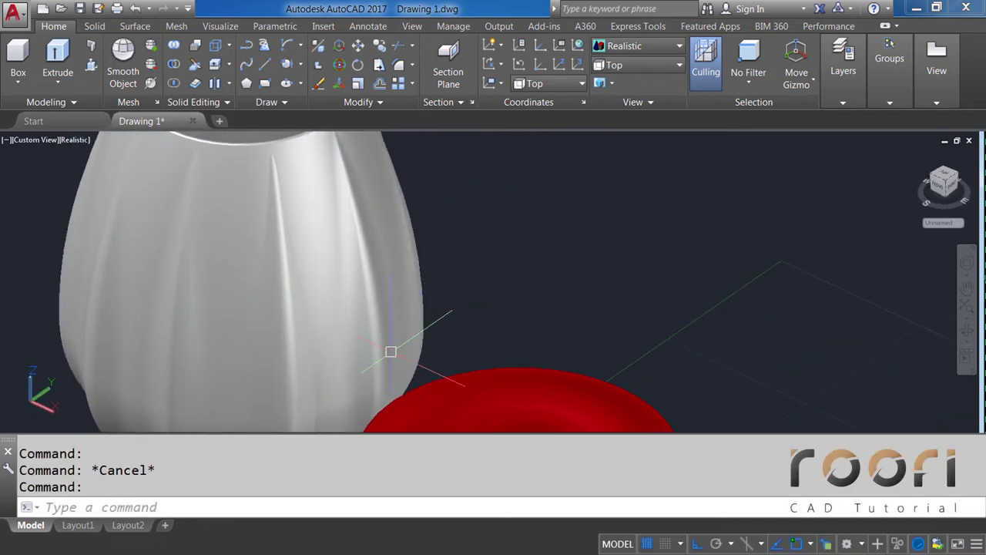
middle_click_drag(391, 351, 373, 270, "shift")
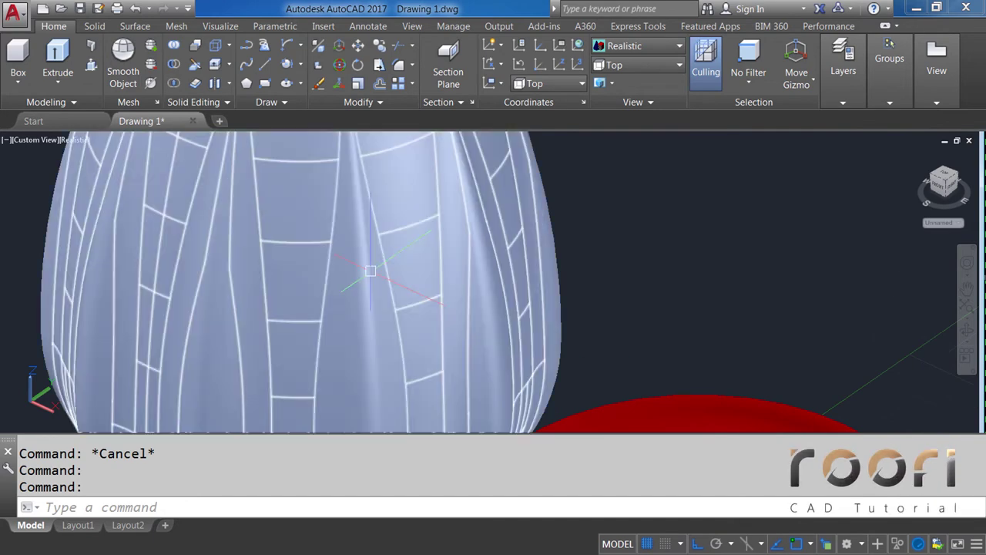
Step: Fillet a fourth flute's four-edge chain with radius 20
type("f")
key("Return")
left_click(334, 218)
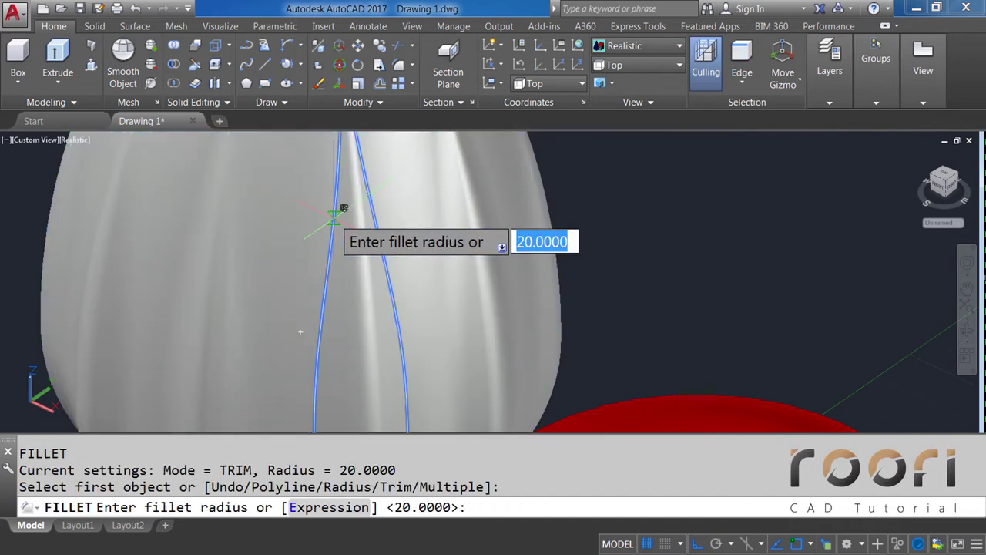
key("Return")
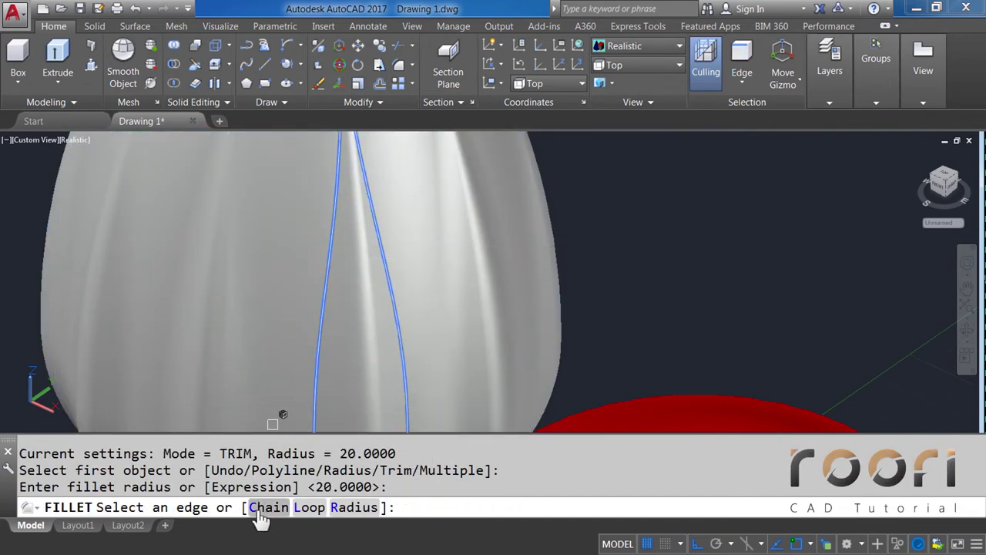
left_click(270, 508)
middle_click_drag(390, 370, 372, 251, "shift")
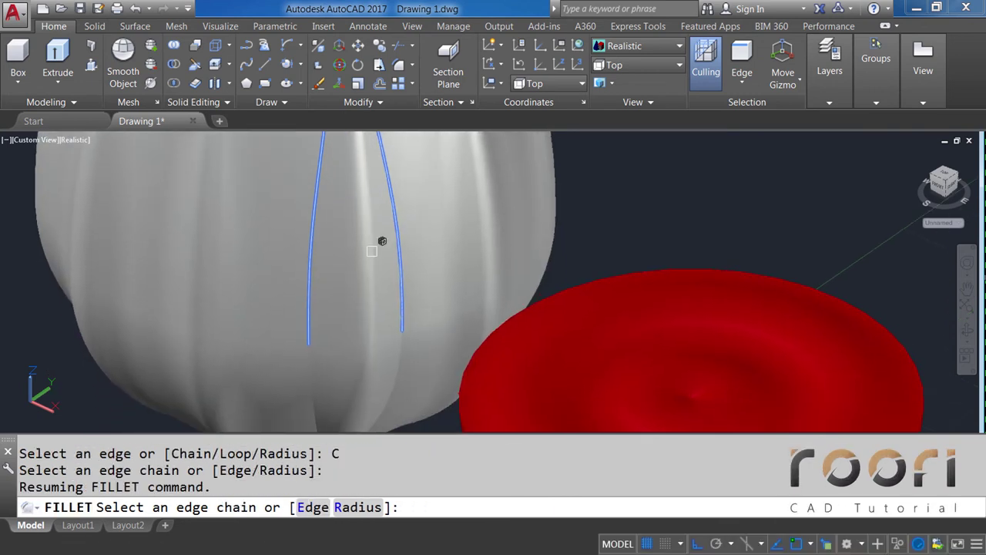
left_click(313, 380)
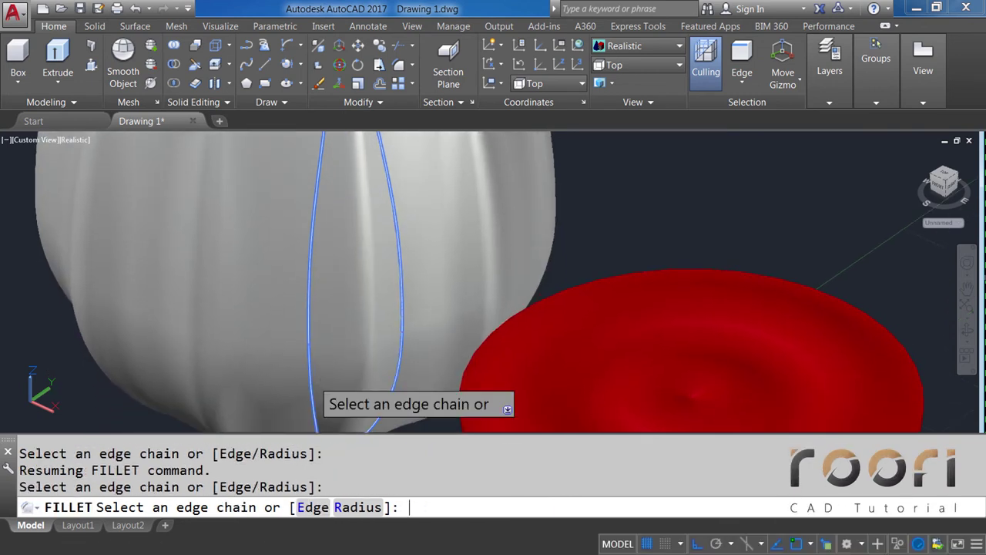
key("Return")
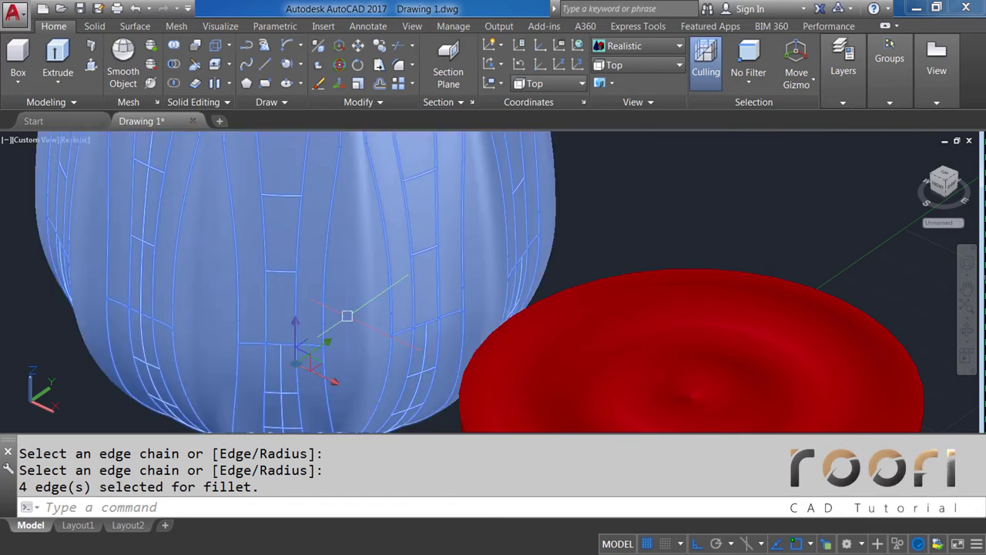
key("Escape")
scroll(381, 308, "down", 4)
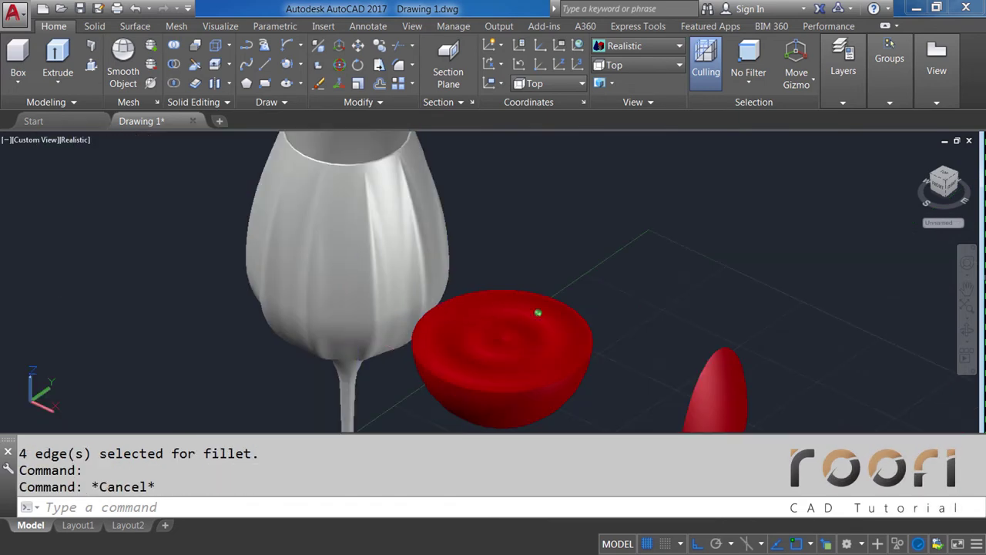
Step: Orbit and zoom to view the whole filleted glass, stem and base from several angles
mouse_move(393, 286)
middle_mouse_down("shift")
mouse_move(347, 268)
mouse_move(352, 194)
middle_mouse_up("shift")
scroll(396, 279, "up", 5)
scroll(346, 268, "down", 5)
scroll(339, 369, "up", 5)
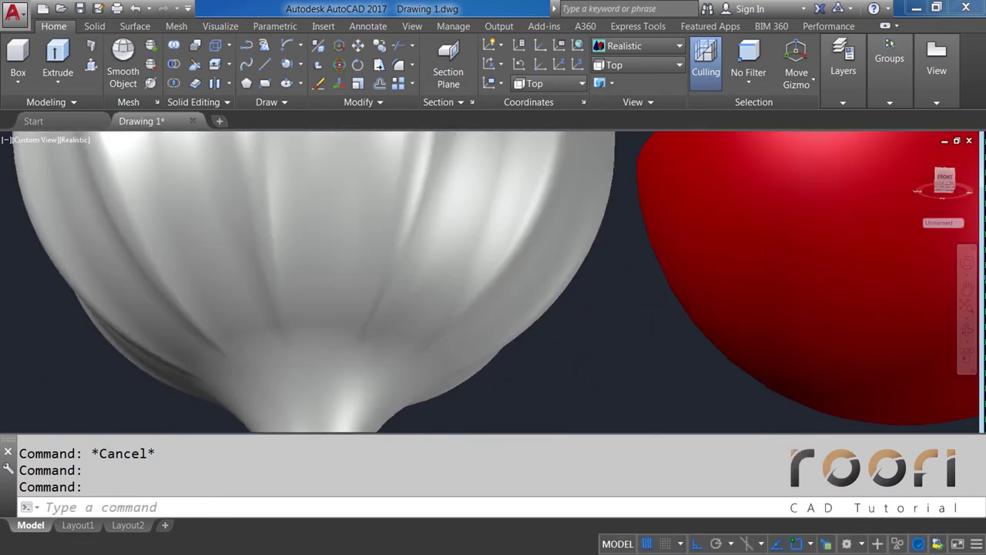
mouse_move(365, 336)
middle_mouse_down("shift")
mouse_move(323, 293)
mouse_move(378, 357)
mouse_move(422, 260)
mouse_move(311, 290)
mouse_move(331, 262)
middle_mouse_up("shift")
scroll(326, 344, "down", 4)
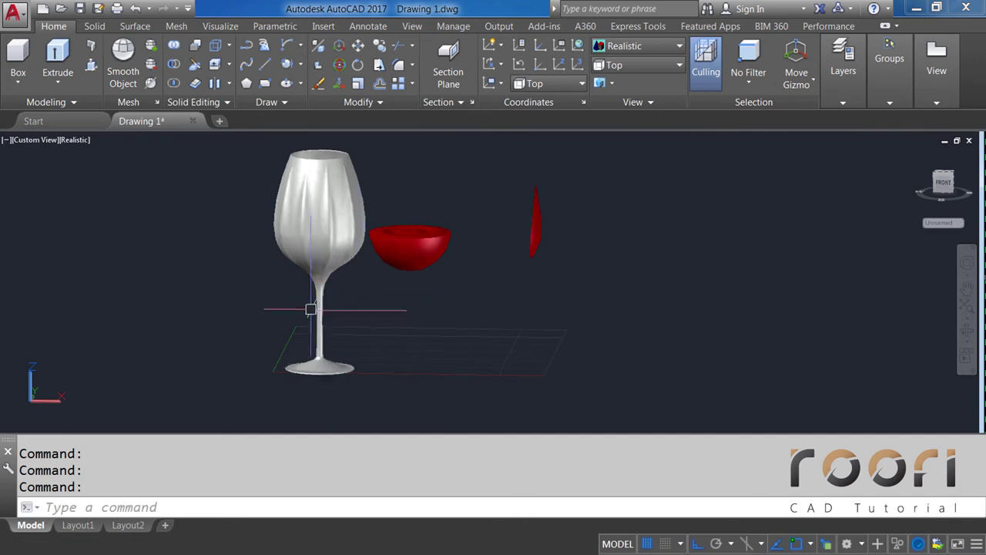
mouse_move(304, 306)
middle_mouse_down("shift")
mouse_move(355, 326)
mouse_move(323, 273)
mouse_move(329, 329)
middle_mouse_up("shift")
type("C")
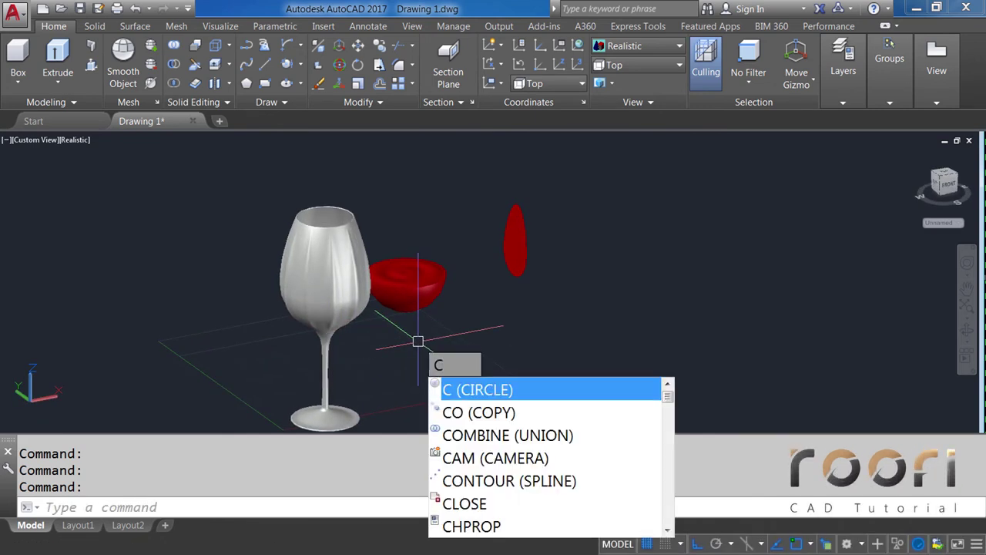
Step: Move the empty glass 100 units so it sits over the red wine
key("Escape")
type("M")
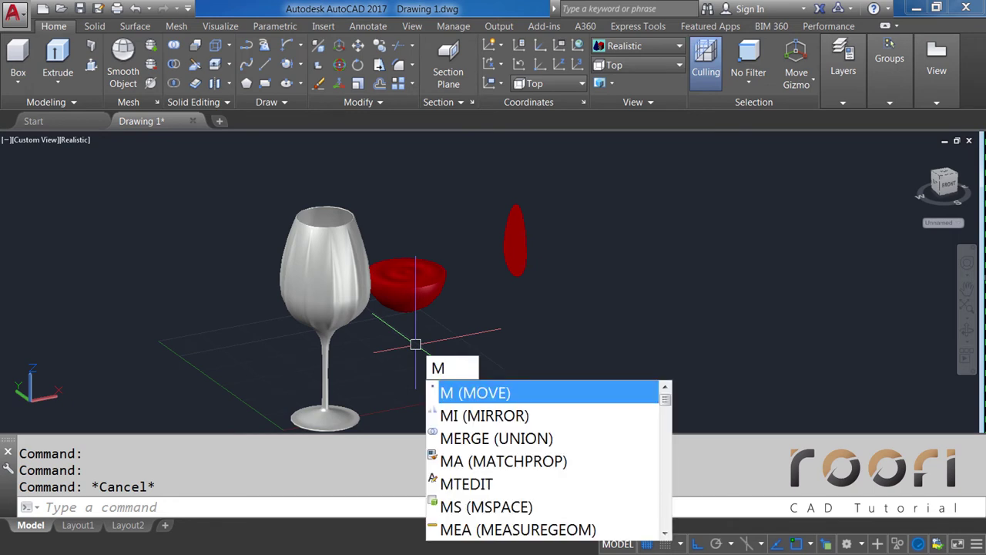
key("Return")
left_click(365, 400)
key("Return")
left_click(388, 393)
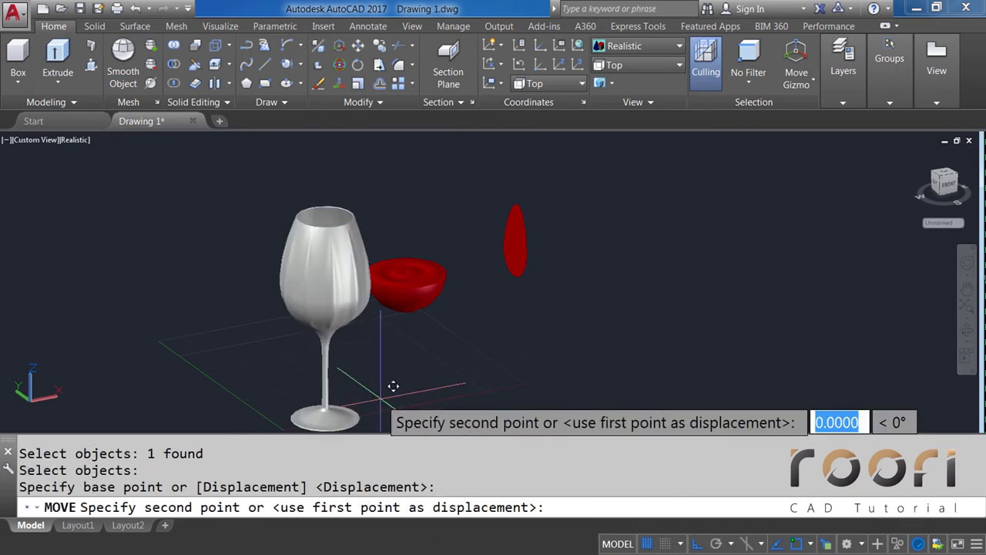
type("100")
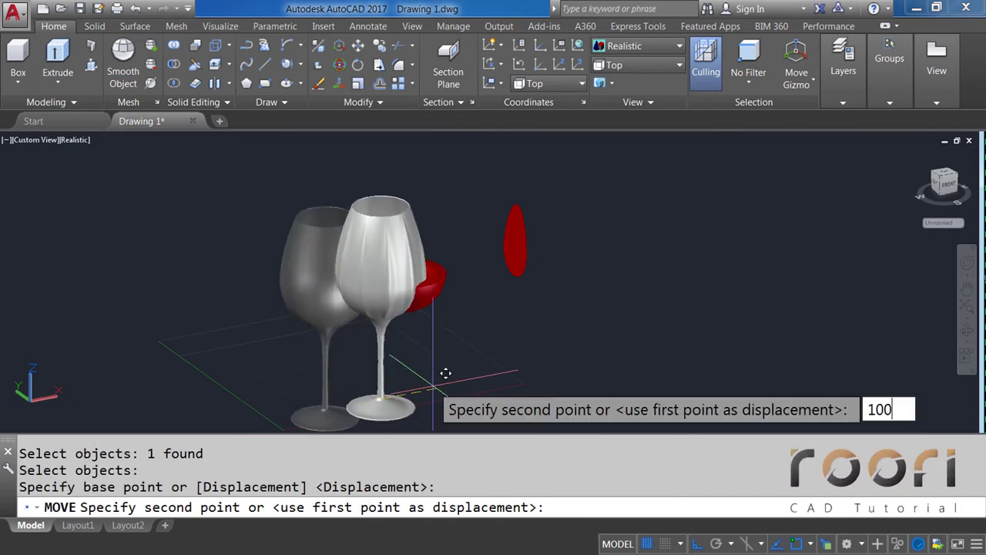
key("Return")
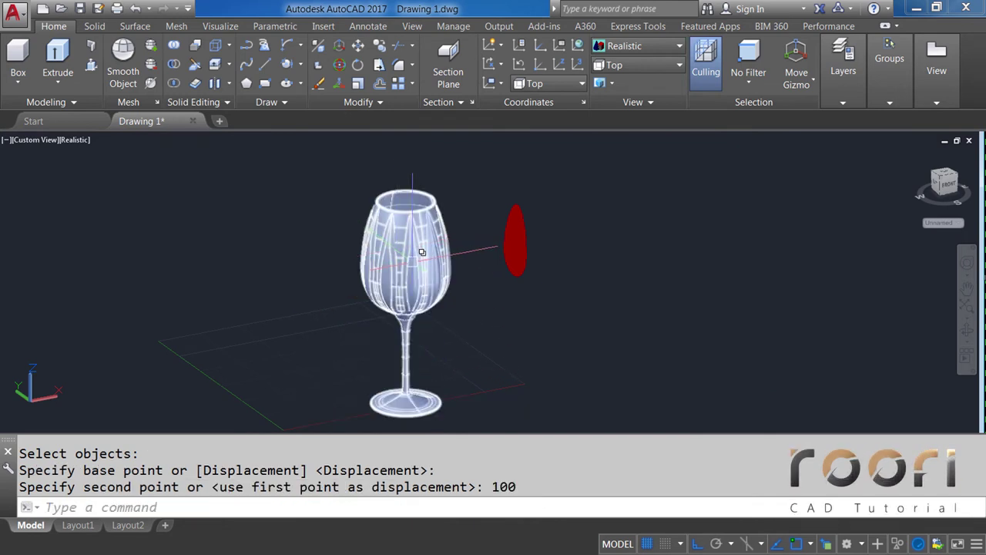
Step: Copy the glass 100 units aside with CO to make a second identical glass
type("CO")
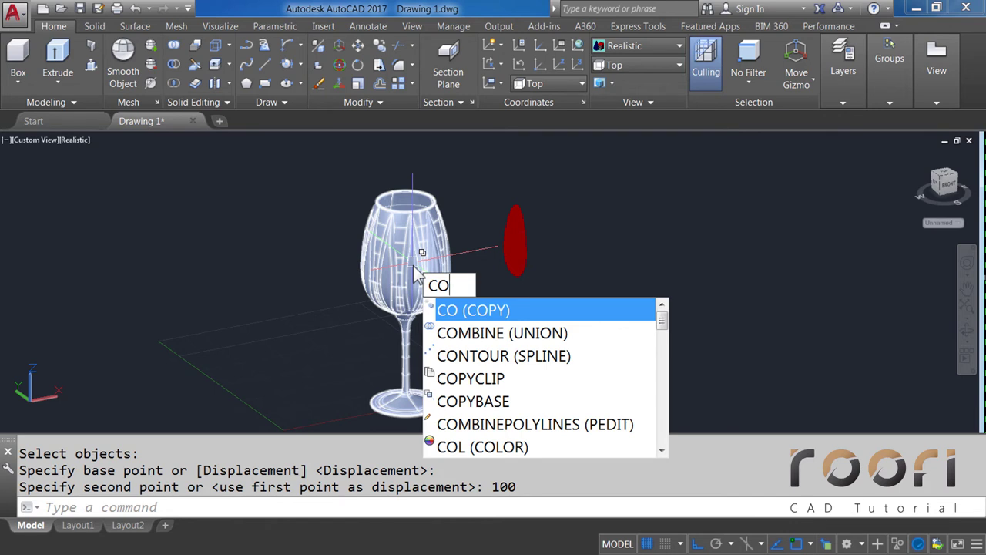
key("Return")
left_click(406, 362)
key("Return")
left_click(451, 384)
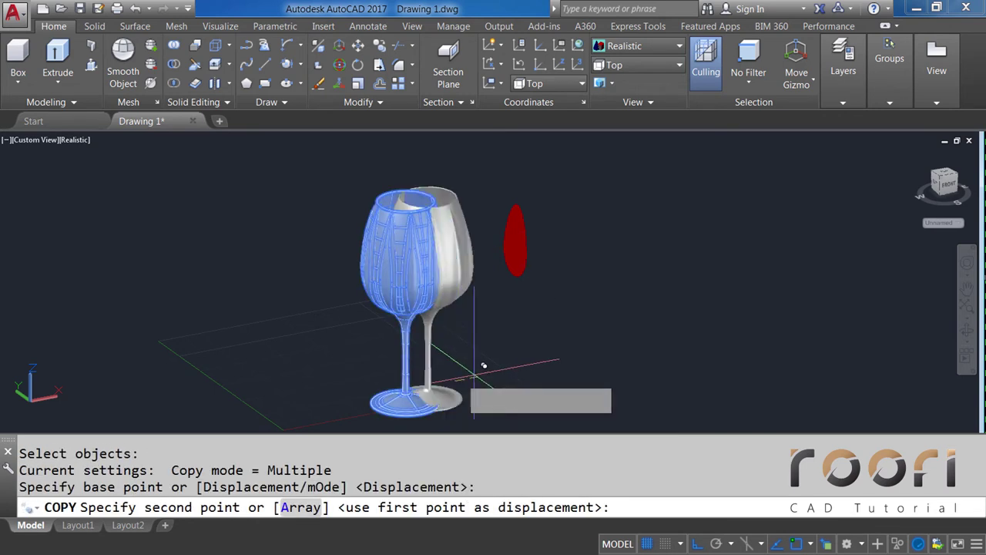
type("100")
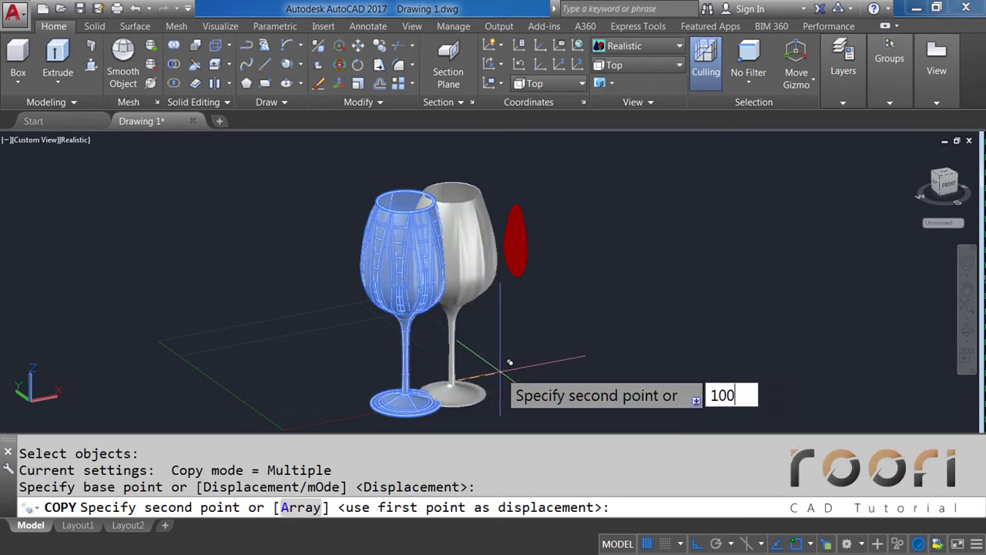
key("Return")
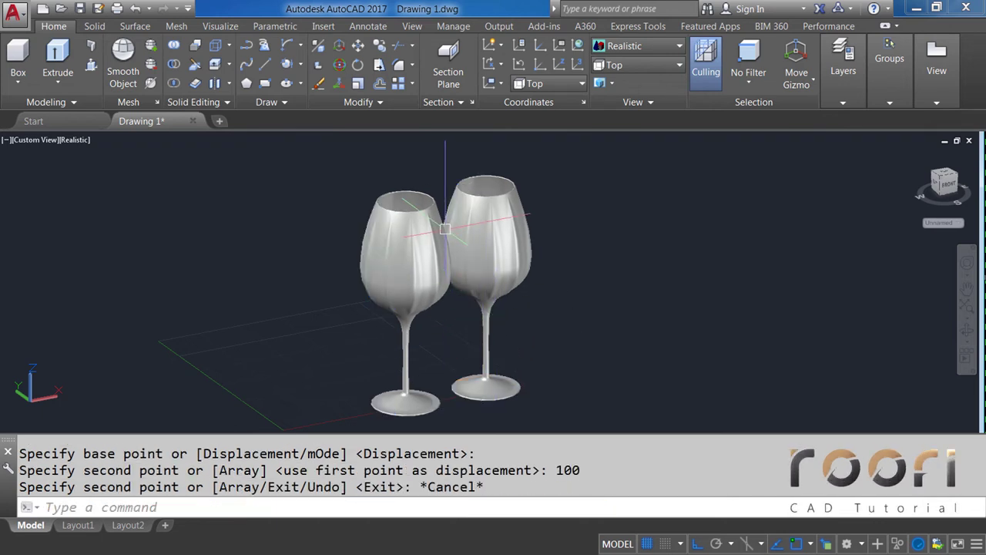
Step: Switch the display of both glasses to the 2D Wireframe visual style
middle_click_drag(445, 228, 410, 271, "shift")
scroll(405, 309, "up", 3)
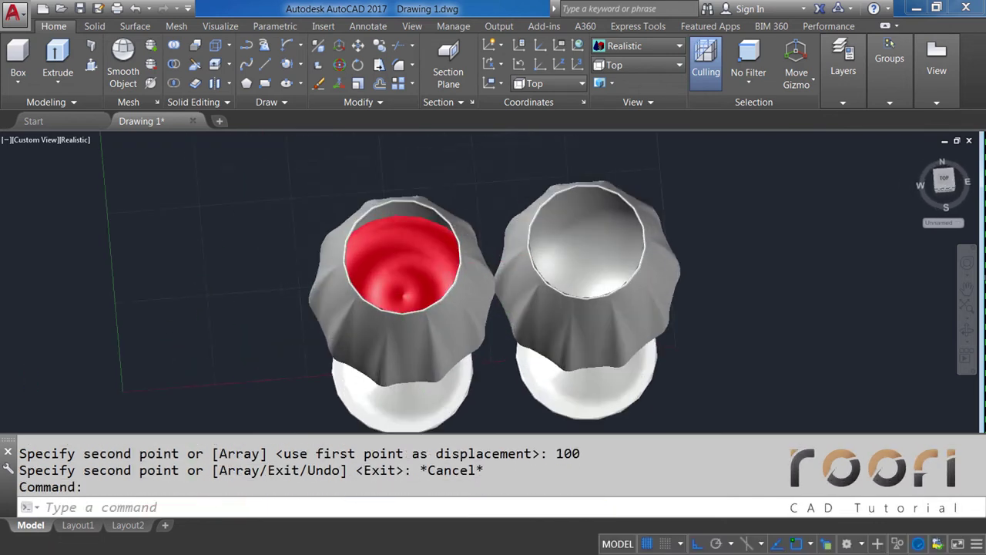
scroll(412, 308, "up", 2)
mouse_move(415, 369)
middle_mouse_down("shift")
mouse_move(453, 265)
mouse_move(546, 269)
mouse_move(599, 304)
mouse_move(697, 266)
mouse_move(392, 260)
mouse_move(562, 280)
mouse_move(518, 315)
mouse_move(509, 276)
mouse_move(390, 270)
mouse_move(319, 236)
mouse_move(327, 187)
mouse_move(473, 193)
mouse_move(449, 208)
mouse_move(440, 200)
mouse_move(463, 220)
mouse_move(462, 273)
mouse_move(553, 337)
mouse_move(502, 288)
mouse_move(383, 267)
mouse_move(322, 196)
mouse_move(387, 190)
mouse_move(526, 300)
mouse_move(568, 312)
mouse_move(539, 286)
mouse_move(488, 346)
mouse_move(532, 277)
mouse_move(568, 285)
mouse_move(595, 253)
mouse_move(560, 286)
mouse_move(525, 288)
middle_mouse_up("shift")
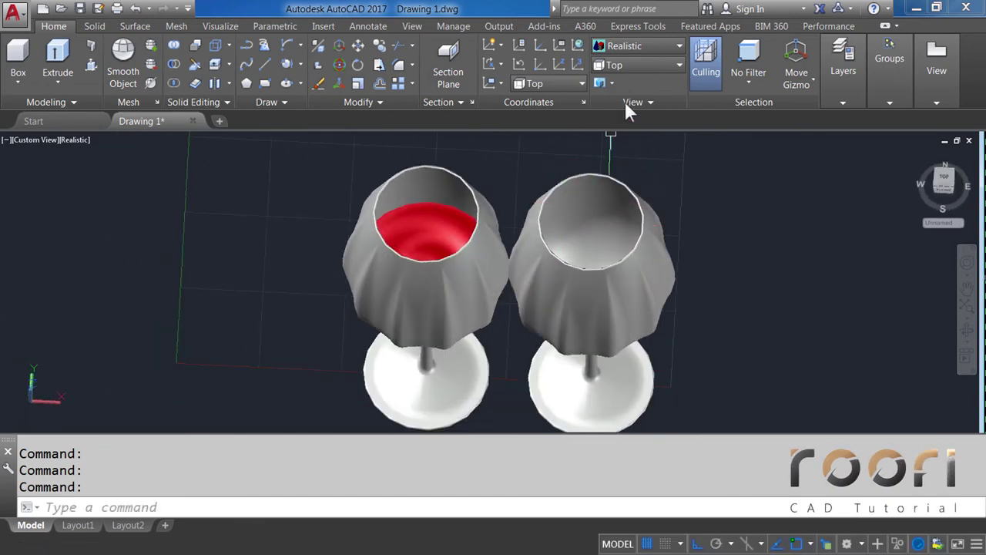
left_click(620, 47)
left_click(615, 62)
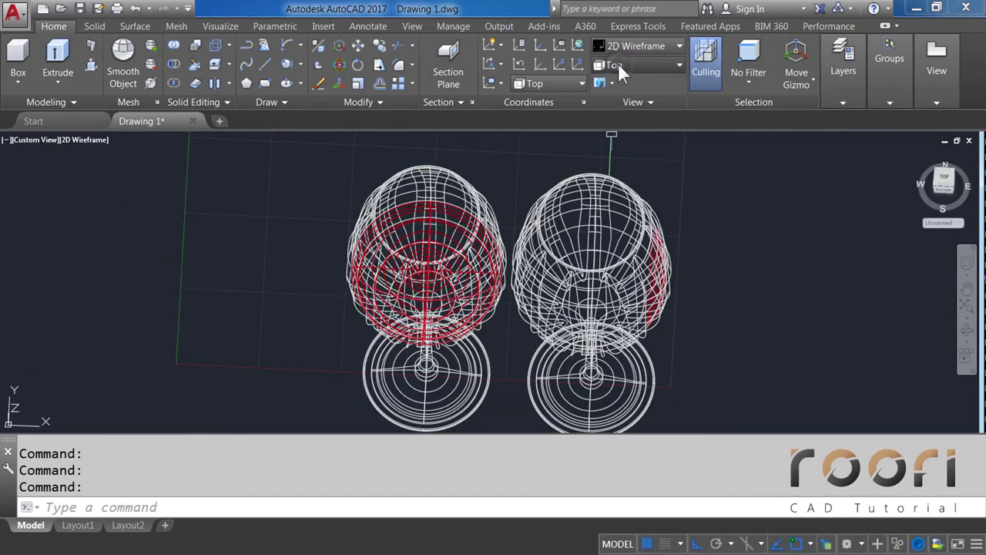
Step: Show both glasses from the Top view, centred in the drawing area
left_click(618, 64)
left_click(616, 82)
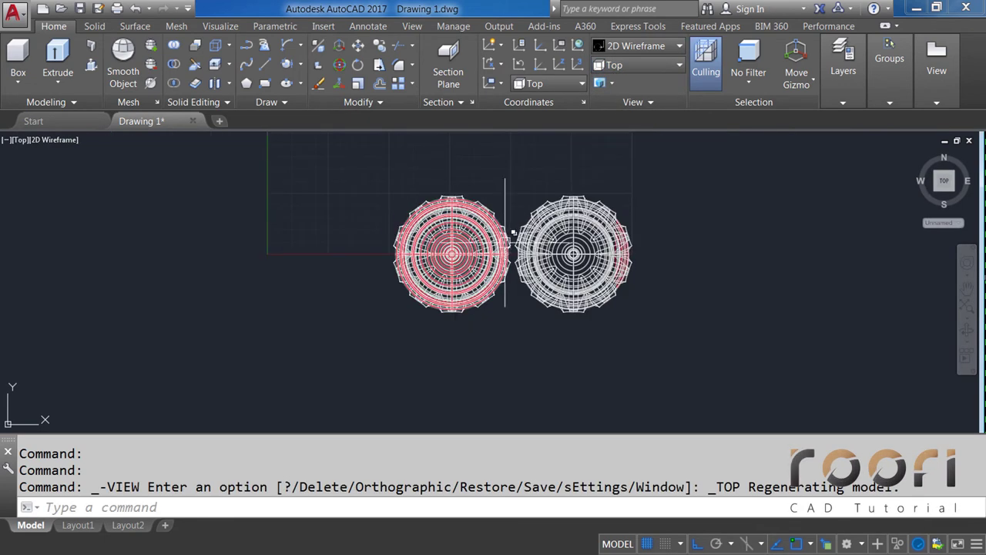
scroll(511, 242, "down", 3)
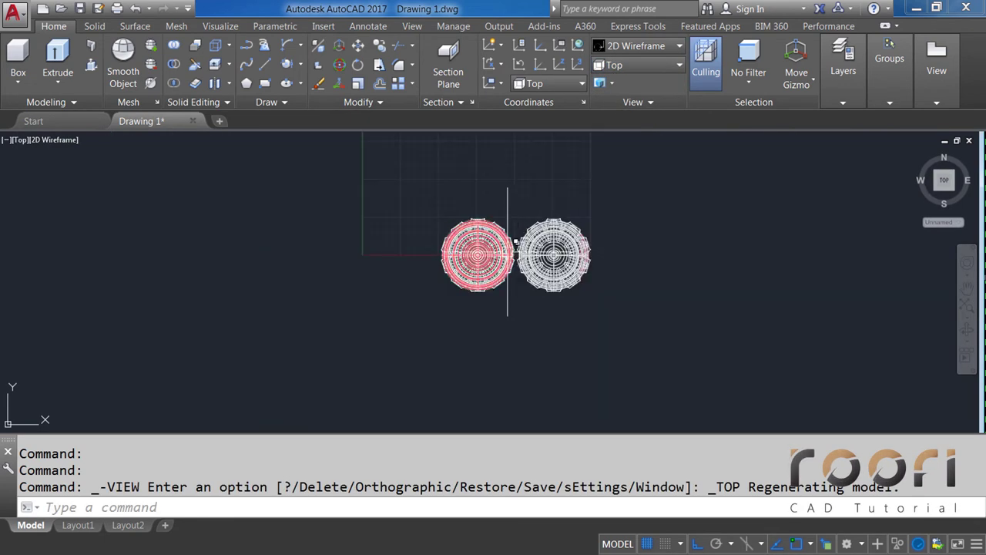
middle_click_drag(505, 252, 515, 347)
scroll(514, 348, "down", 2)
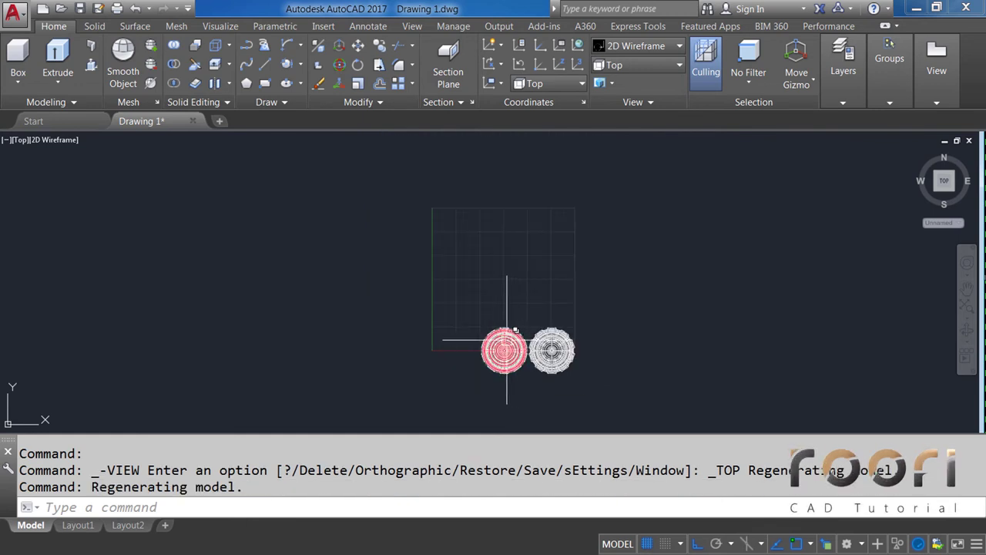
middle_click_drag(484, 287, 488, 301)
Step: Move both glasses higher up within the grid
type("M")
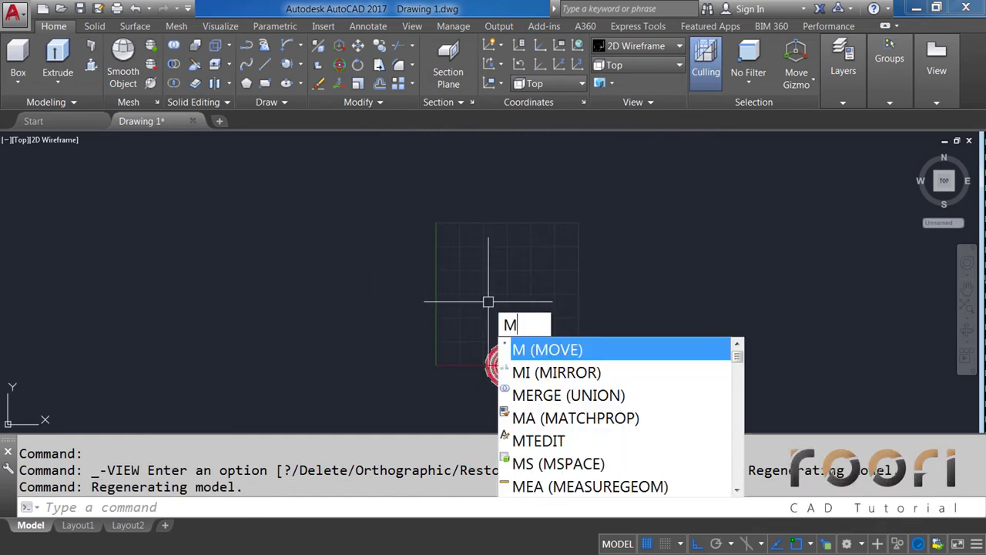
key("Return")
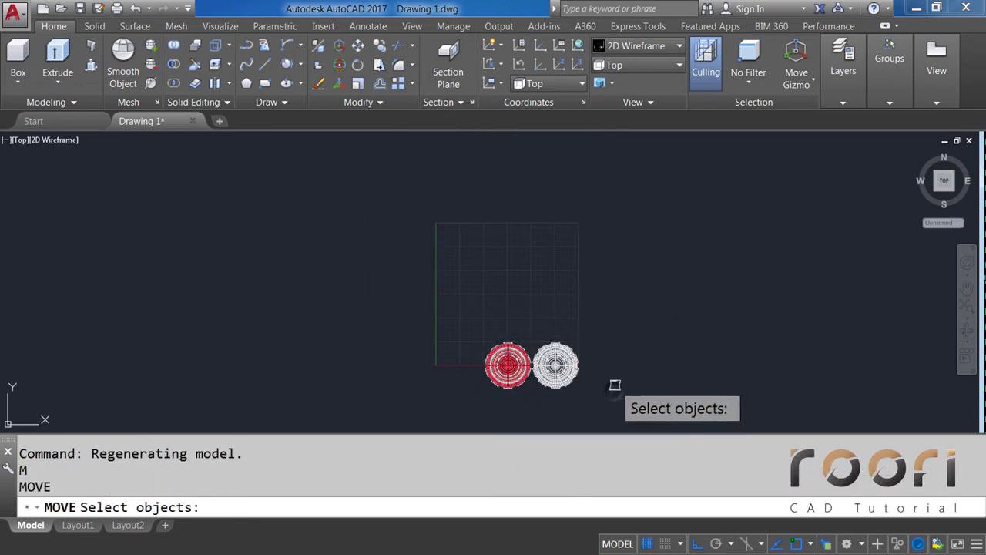
left_click(614, 391)
left_click(479, 326)
key("Return")
left_click(636, 376)
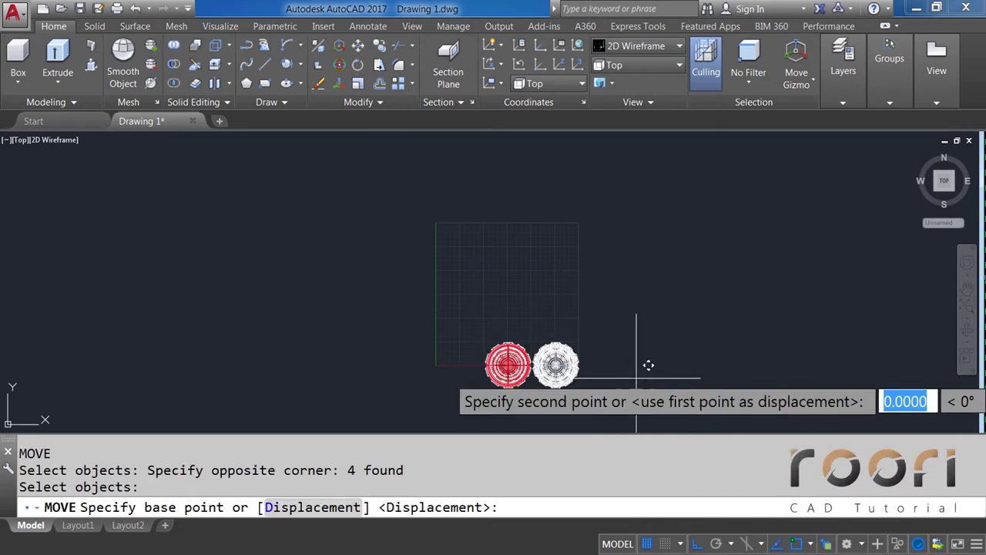
left_click(635, 309)
Step: Shift both glasses left to centre them in the grid
key("Return")
left_click(607, 337)
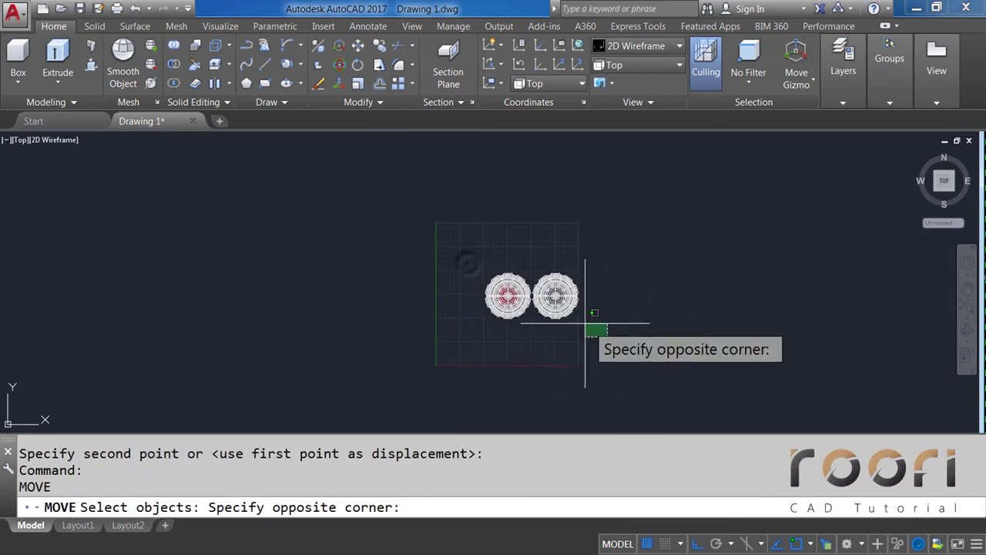
left_click(475, 269)
key("Return")
left_click(555, 356)
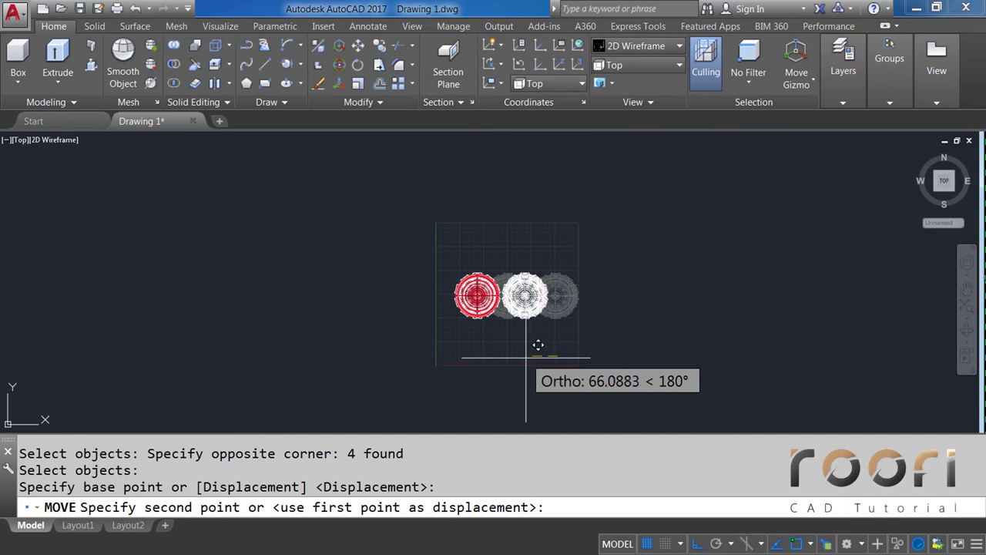
left_click(524, 356)
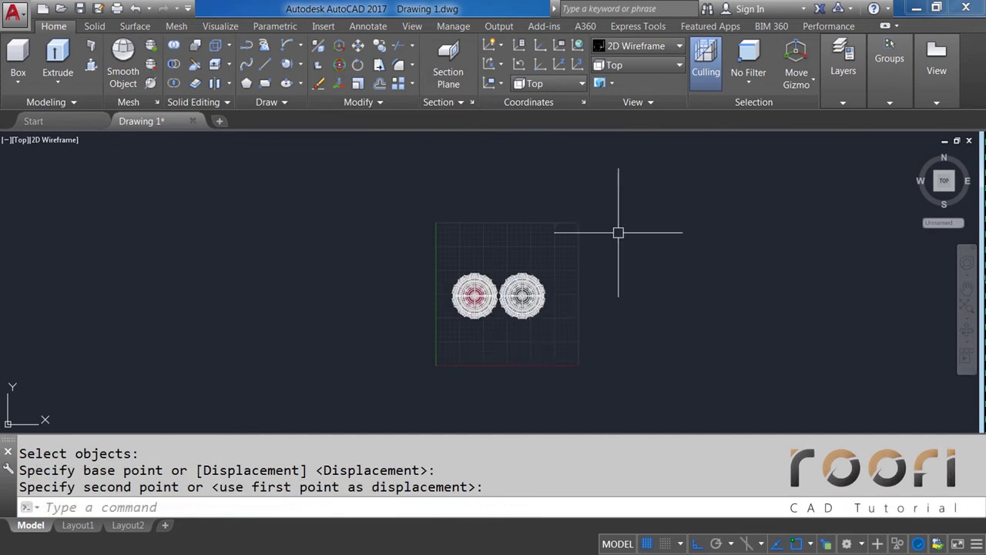
Step: Switch to the Front view with the stems and bases visible
left_click(622, 64)
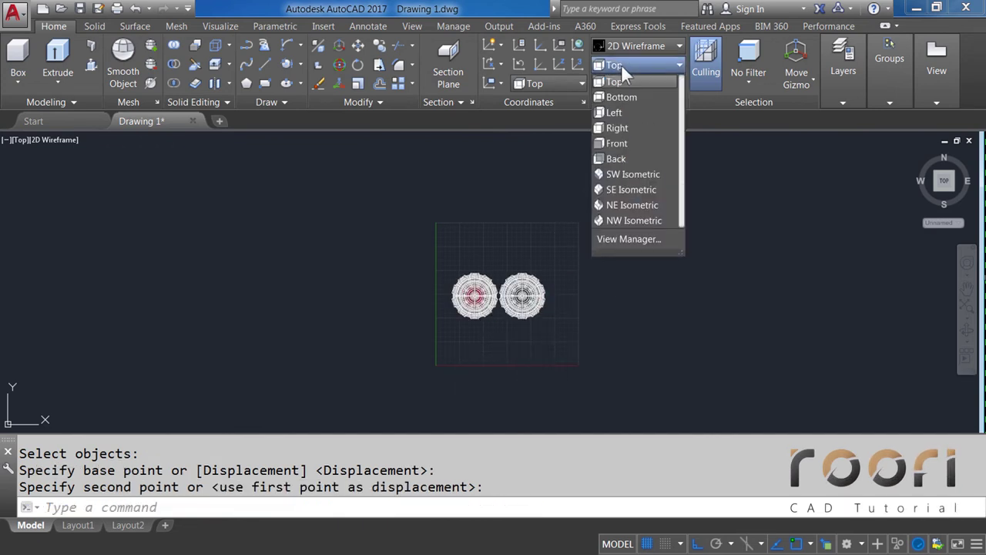
left_click(616, 143)
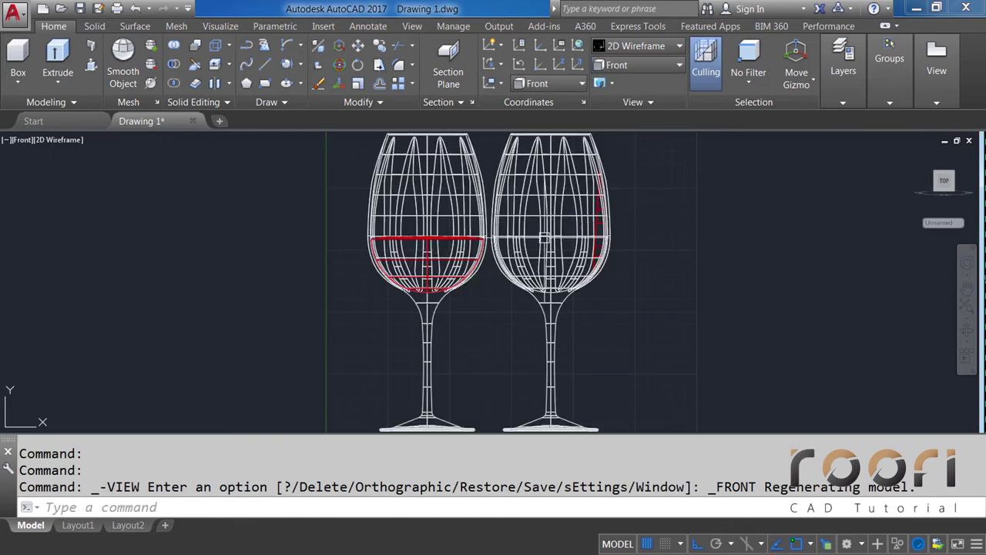
middle_click_drag(480, 316, 478, 225)
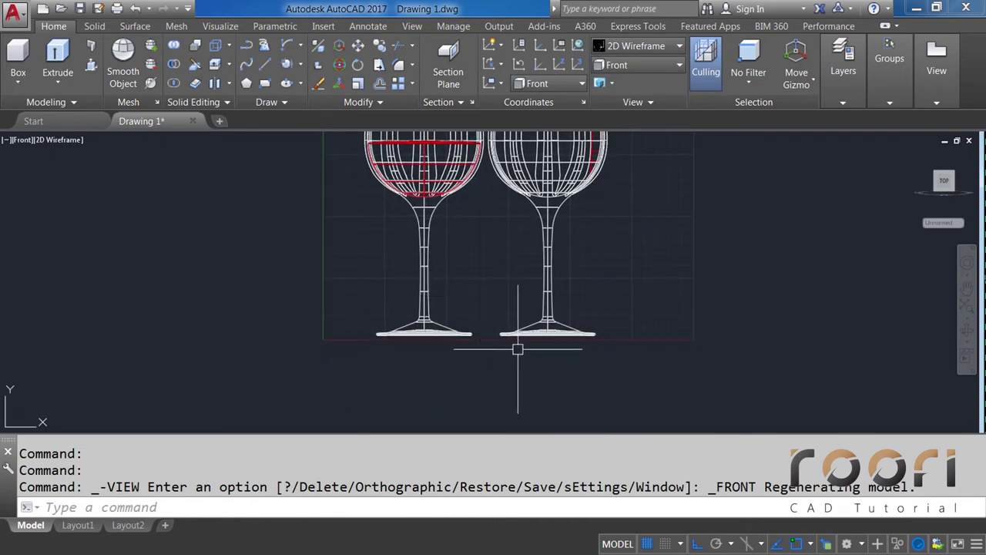
type("M")
Step: Lower both glasses from a glass foot straight down onto the ground line
key("Return")
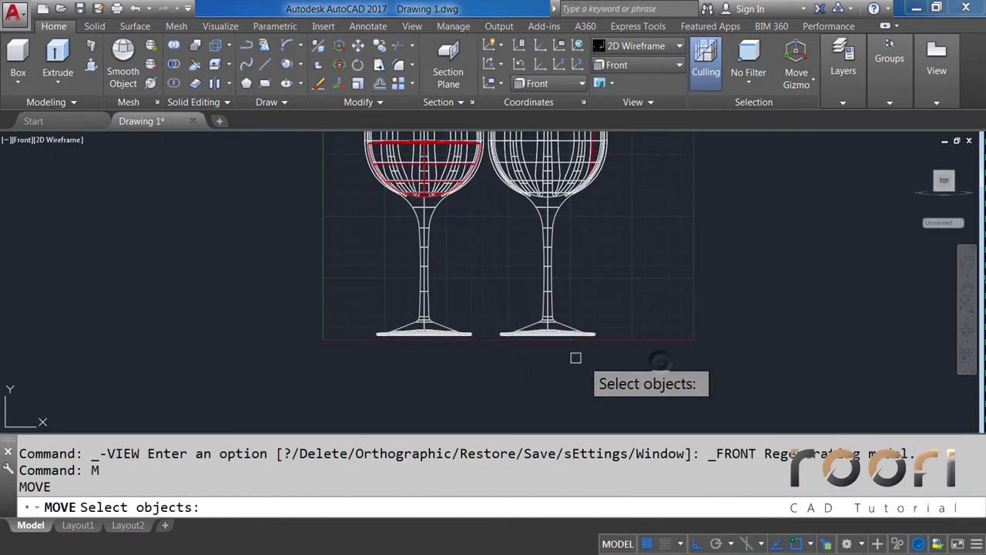
left_click(660, 359)
left_click(383, 151)
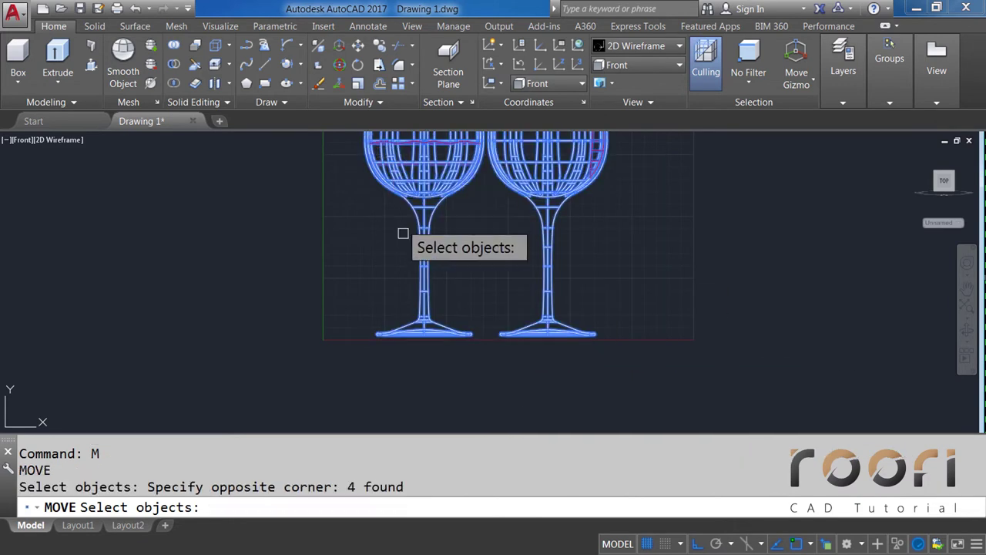
key("Return")
scroll(452, 351, "up", 5)
scroll(452, 352, "up", 3)
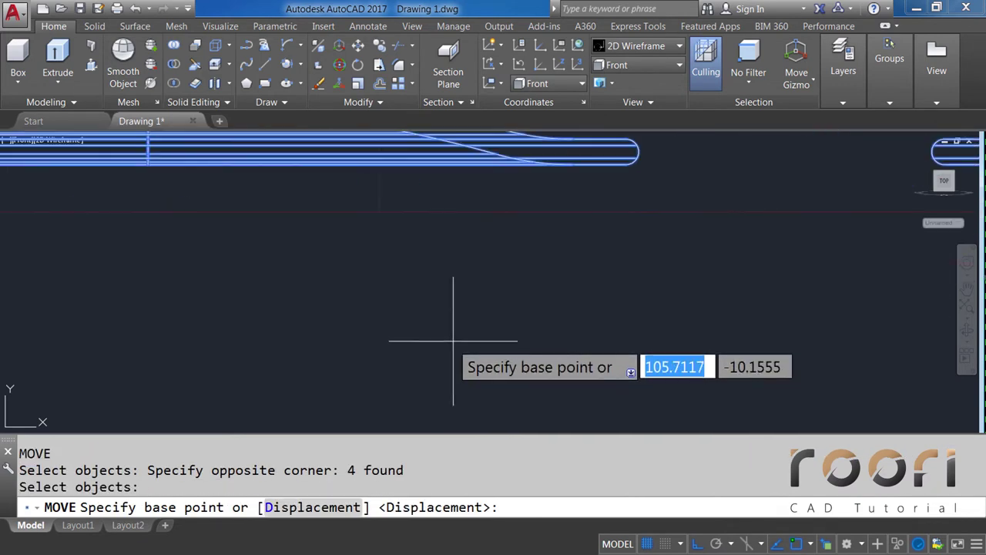
left_click(527, 237)
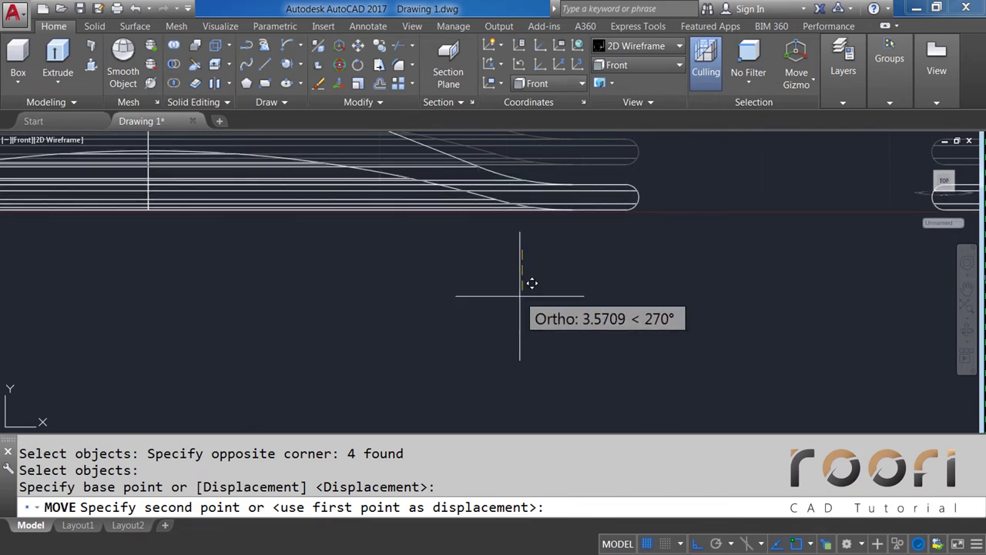
left_click(518, 297)
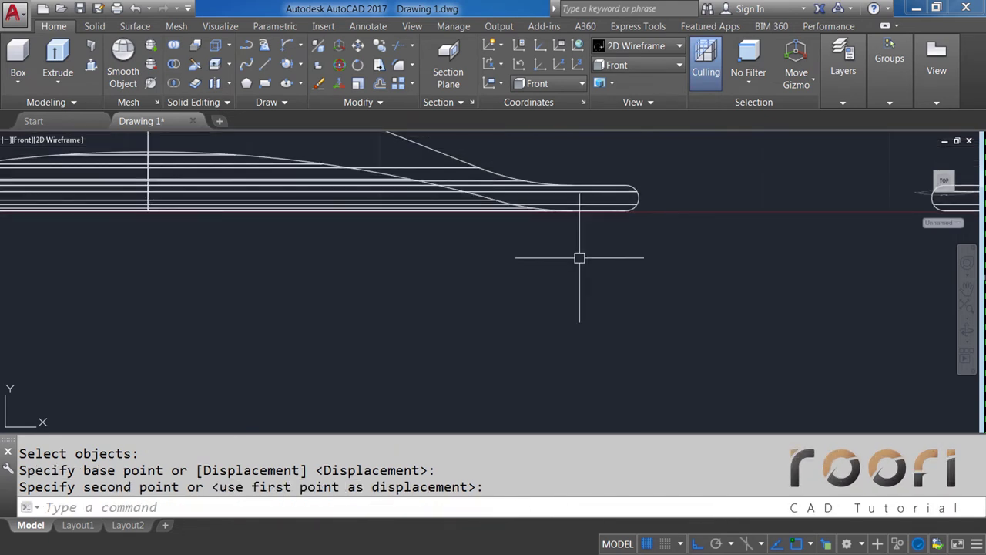
scroll(640, 203, "up", 2)
scroll(651, 262, "up", 2)
scroll(262, 286, "down", 3)
scroll(253, 286, "down", 2)
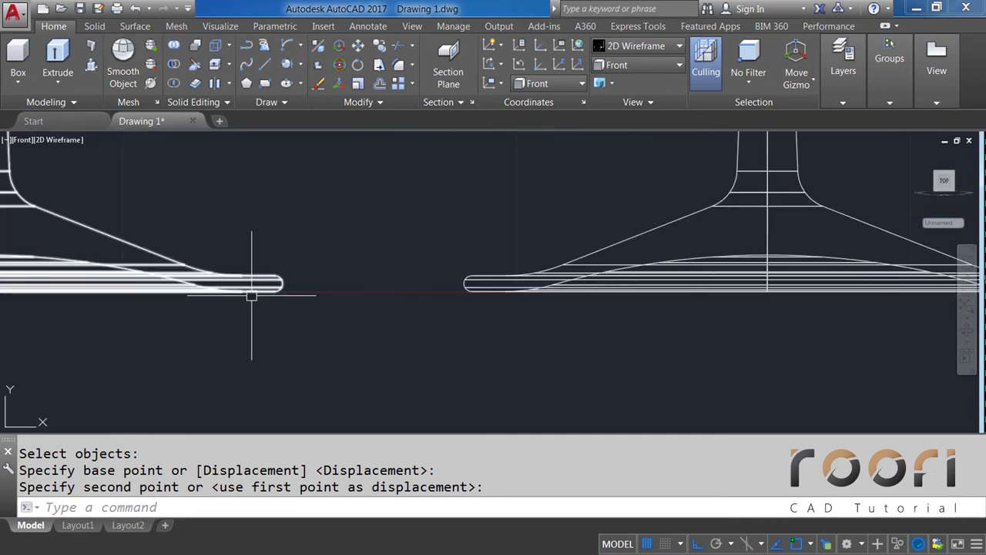
scroll(258, 308, "down", 2)
middle_click_drag(320, 209, 366, 321)
type("ROT")
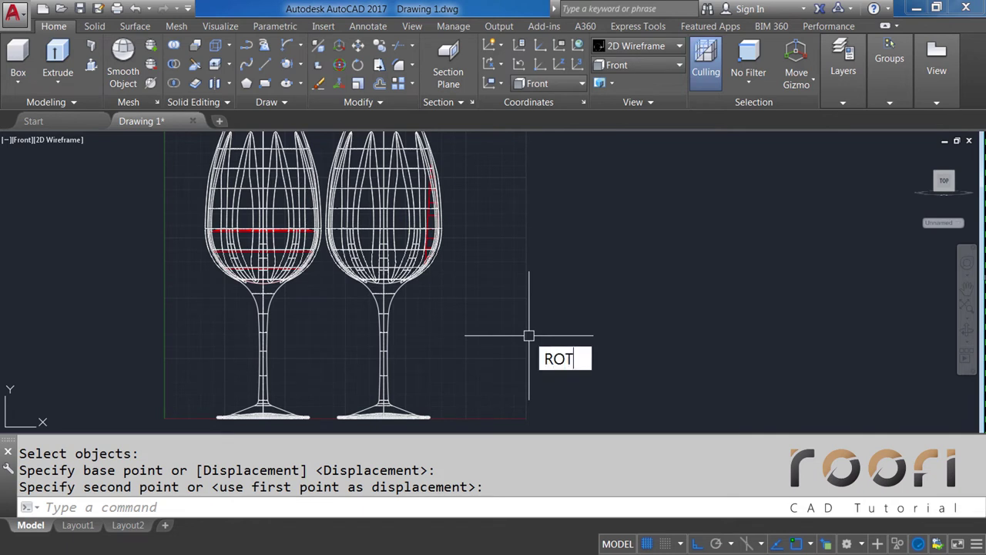
Step: Rotate the right glass -90° about its base so it lies on its side
type("ATE")
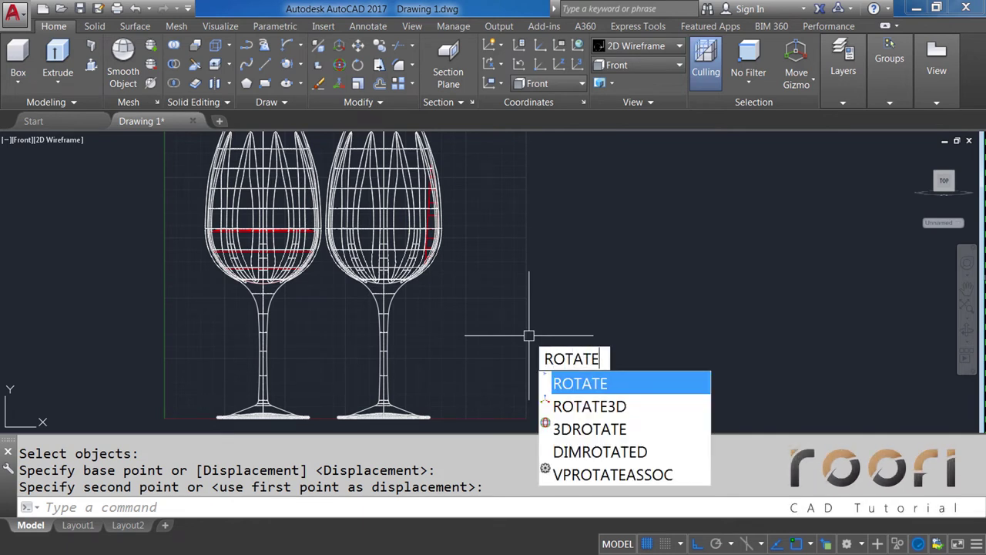
key("Return")
left_click(489, 313)
left_click(422, 248)
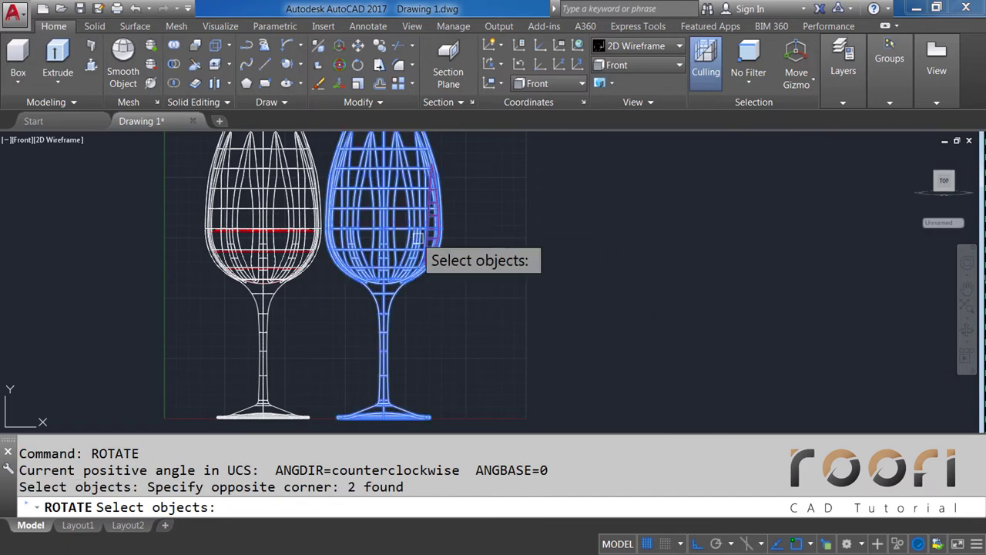
key("Return")
scroll(462, 331, "up", 2)
scroll(447, 358, "up", 4)
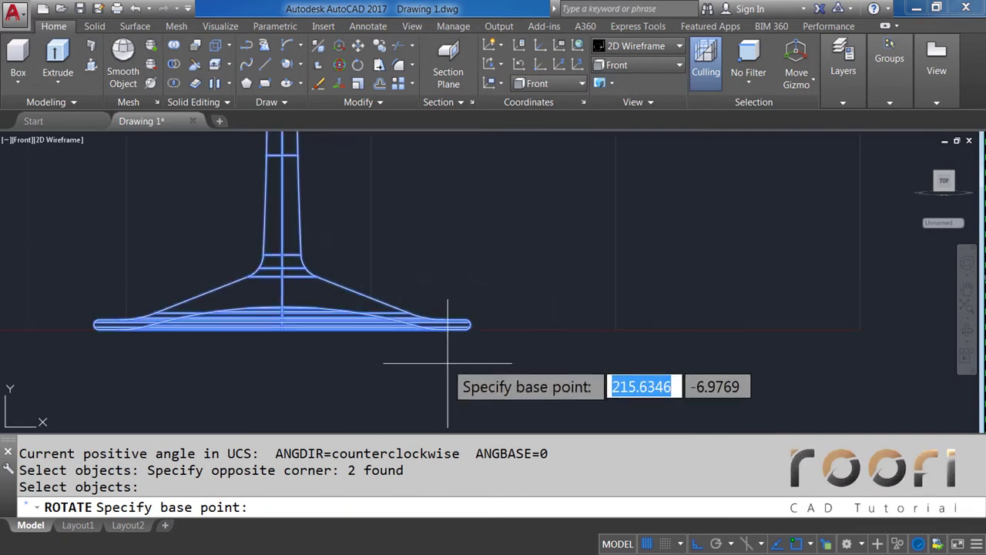
scroll(279, 338, "up", 5)
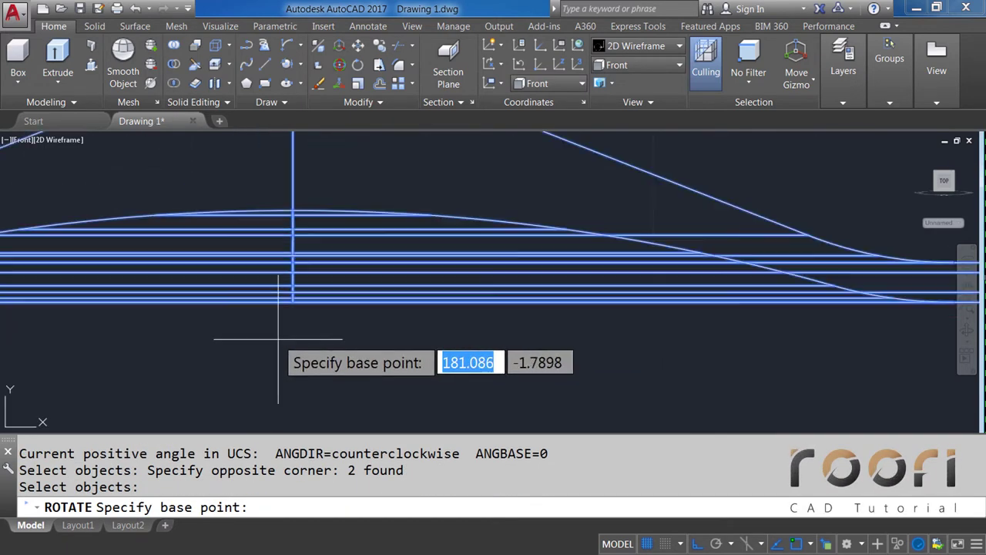
left_click(301, 287)
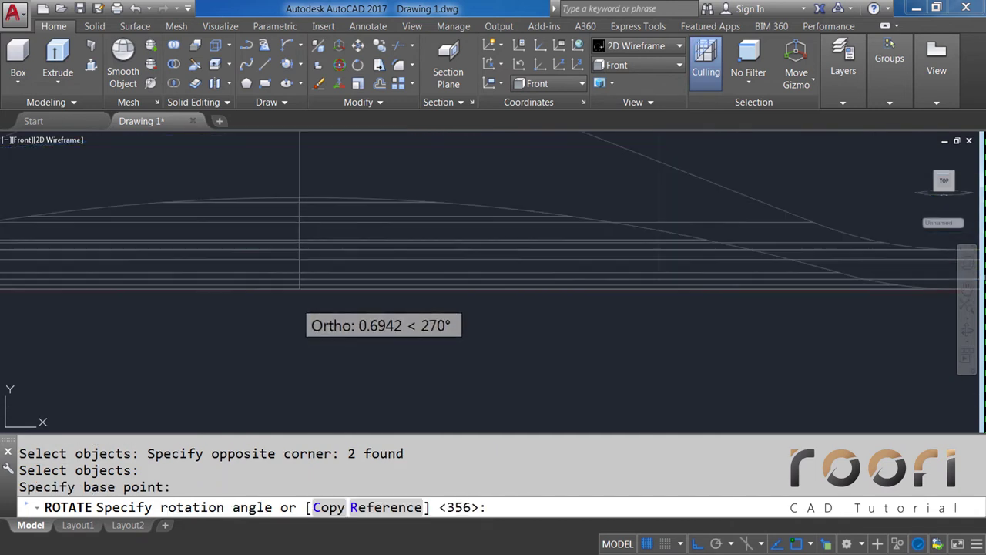
scroll(301, 287, "down", 5)
type("-90")
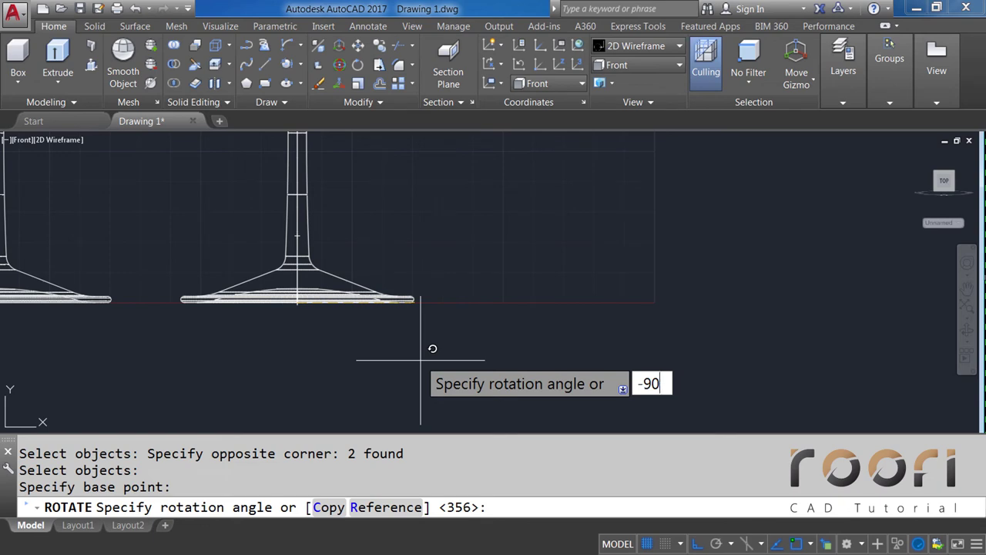
key("Return")
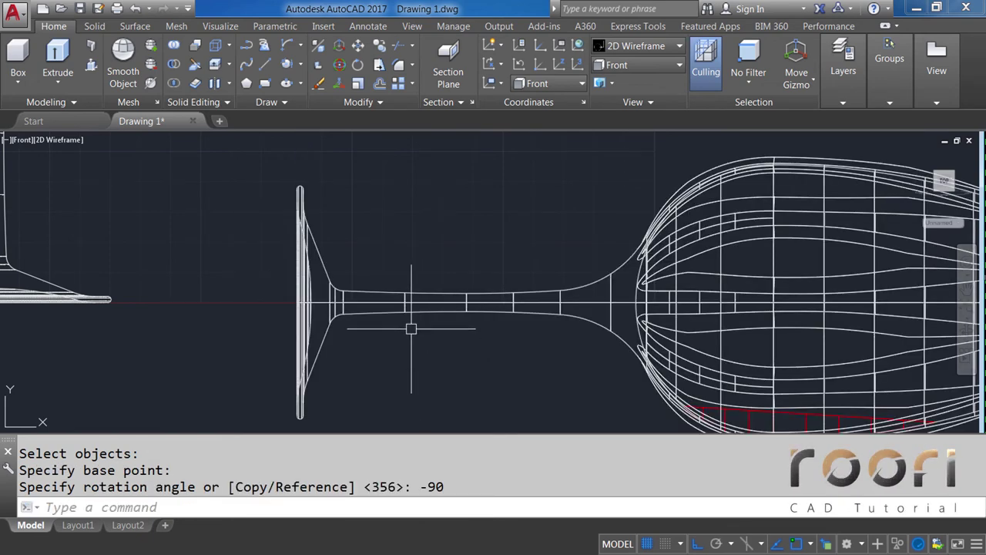
scroll(378, 313, "down", 1)
scroll(379, 313, "down", 1)
type("M")
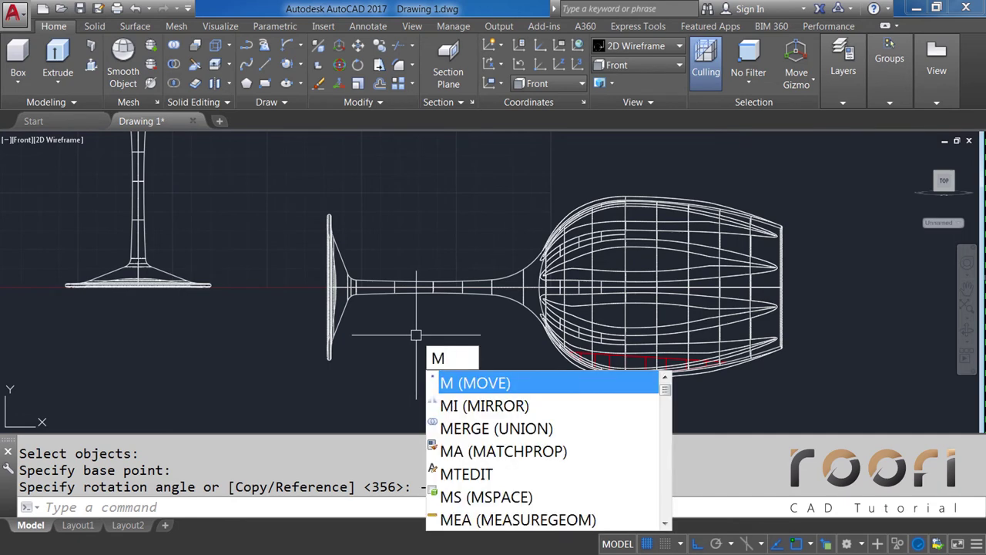
Step: Raise the lying glass straight up so it rests on the ground line
key("Return")
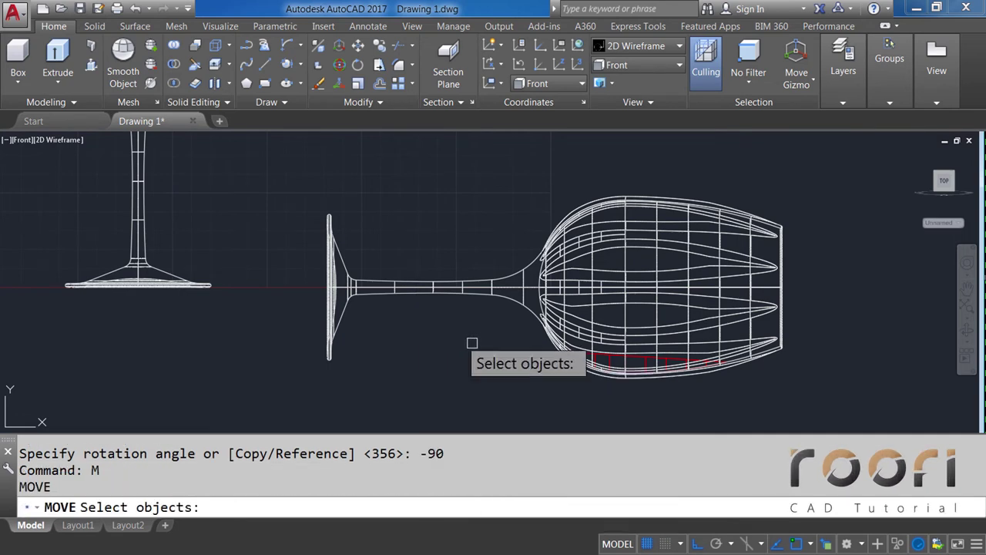
left_click(649, 405)
left_click(437, 266)
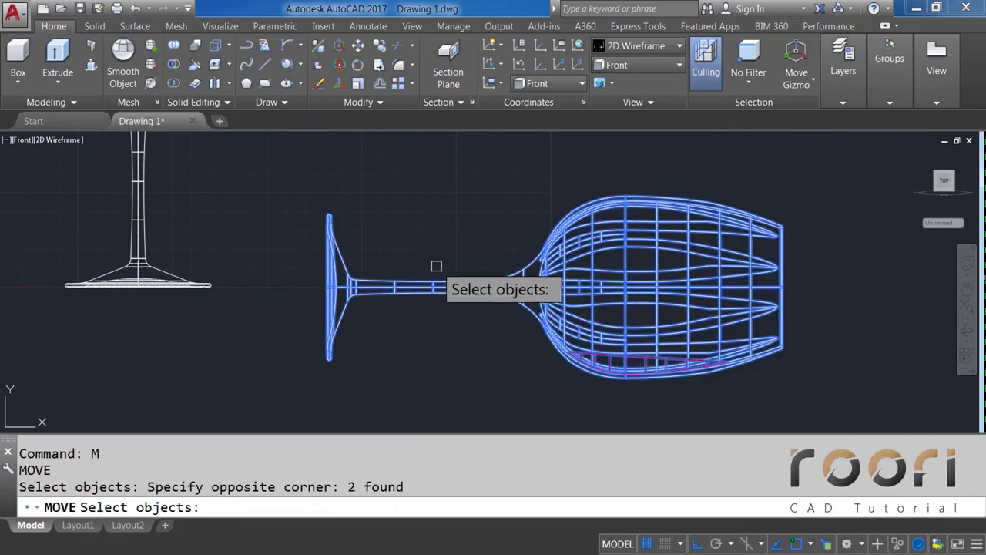
key("Return")
left_click(249, 392)
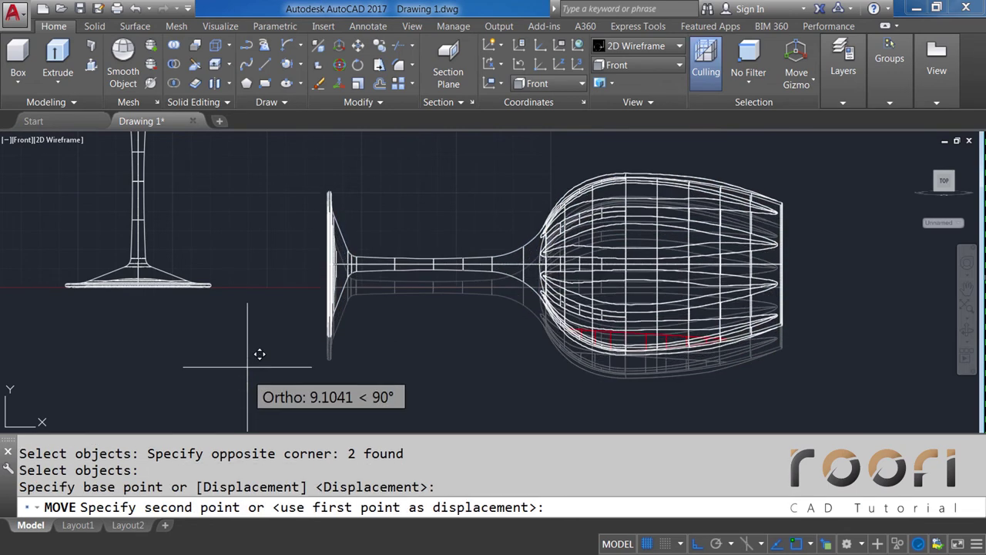
left_click(253, 316)
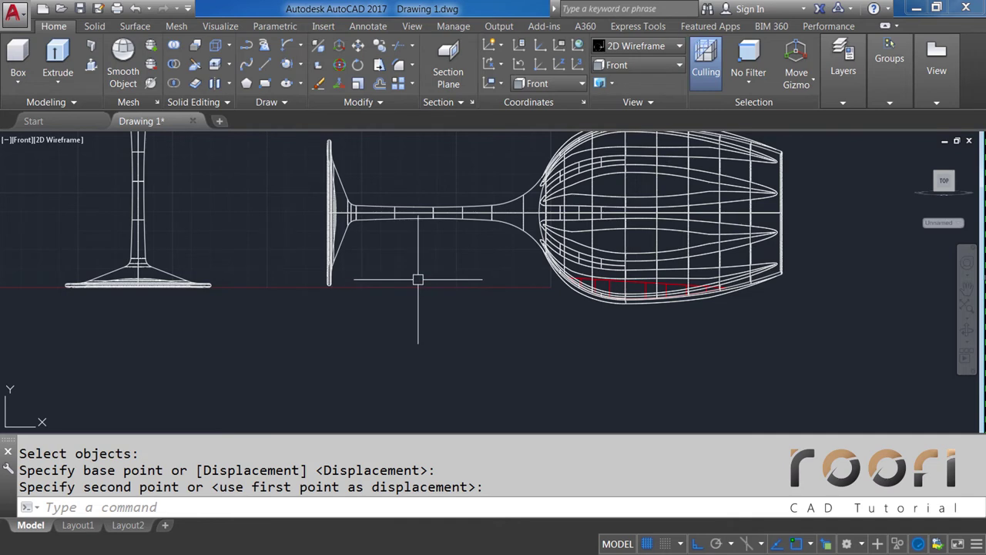
middle_click_drag(417, 280, 388, 310)
type("ROT")
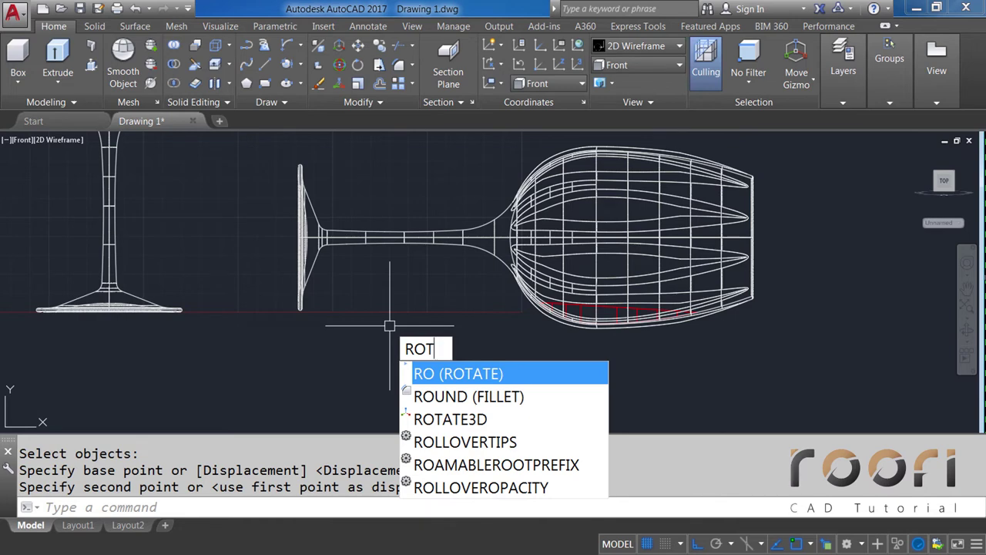
Step: Tilt the lying glass a further 3.6° about the bottom edge of its foot
type("ATE")
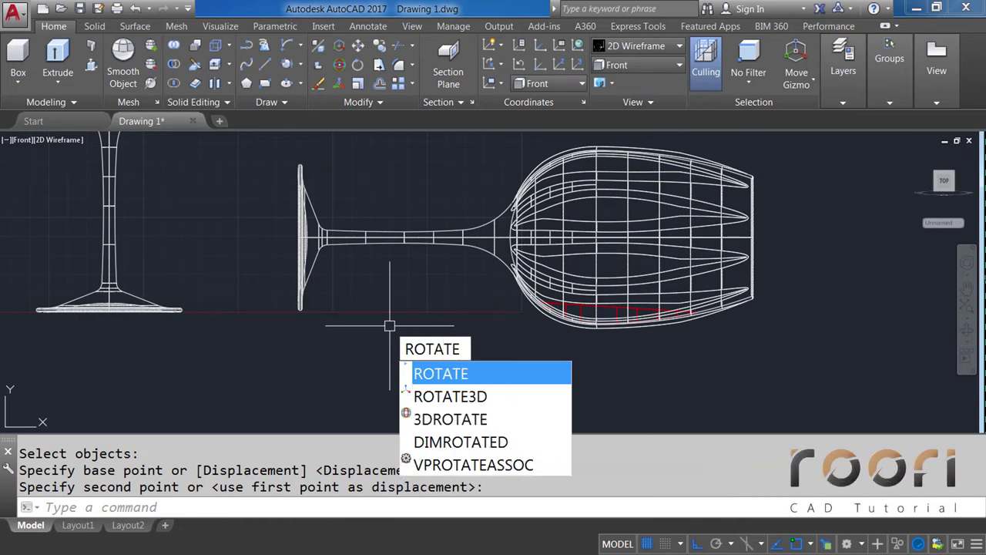
key("Return")
left_click(603, 383)
left_click(431, 300)
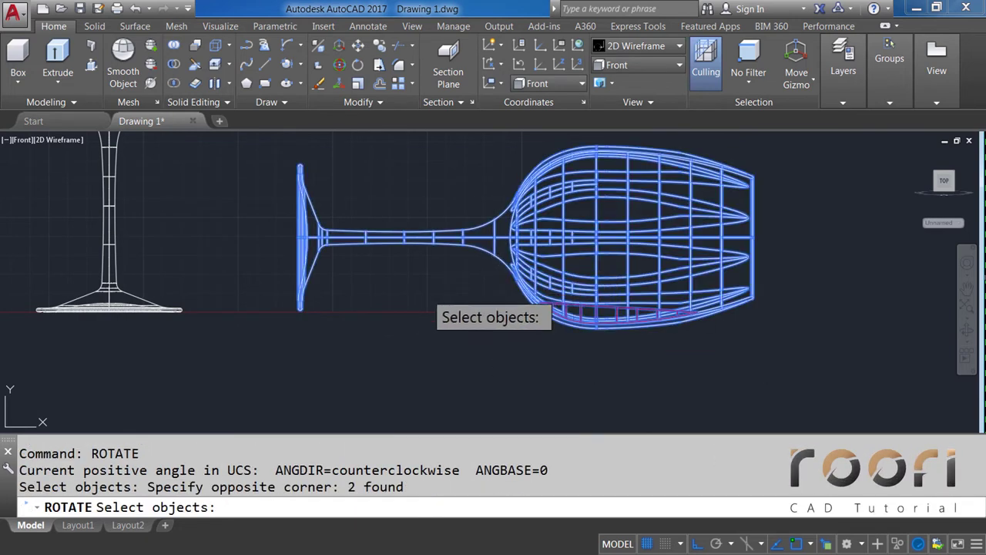
key("Return")
scroll(287, 245, "up", 3)
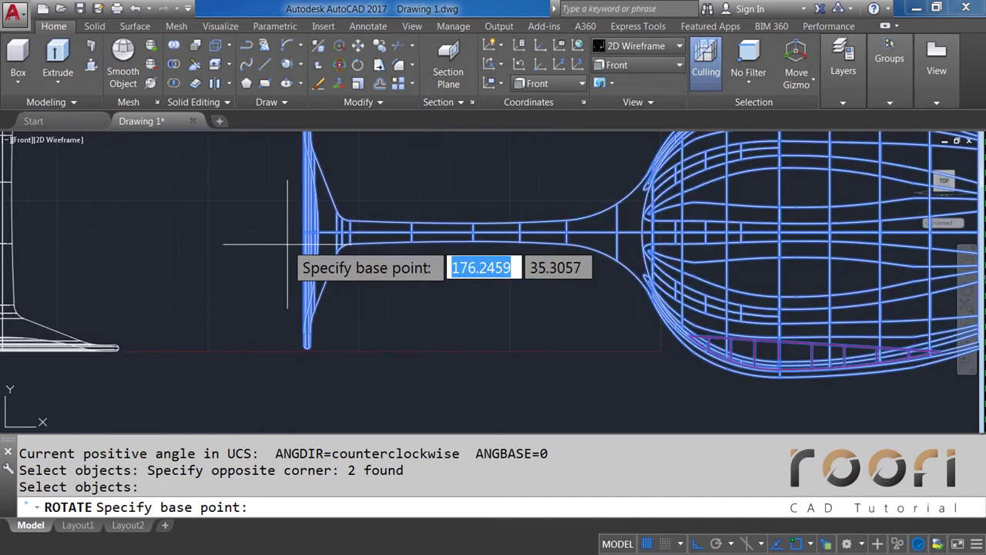
left_click(284, 345)
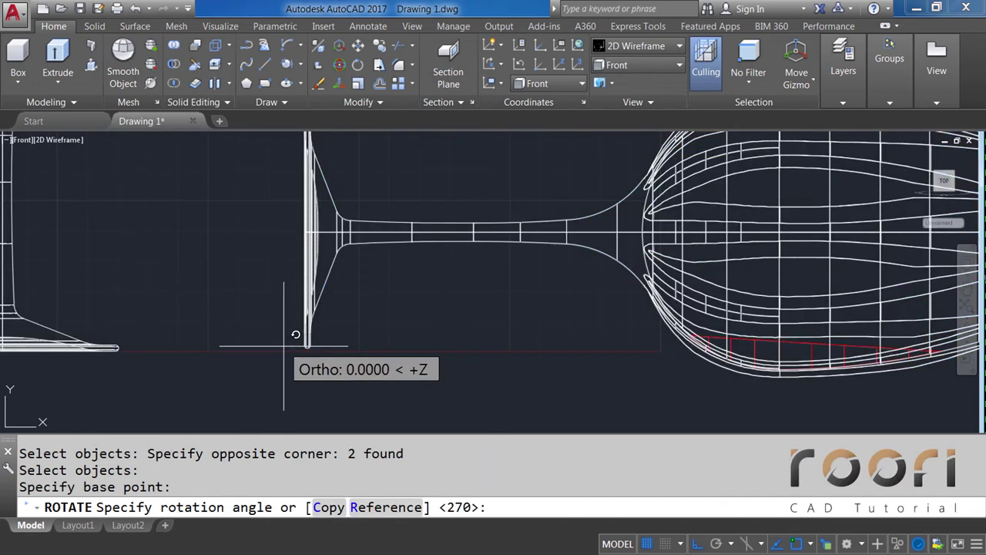
type("3.6")
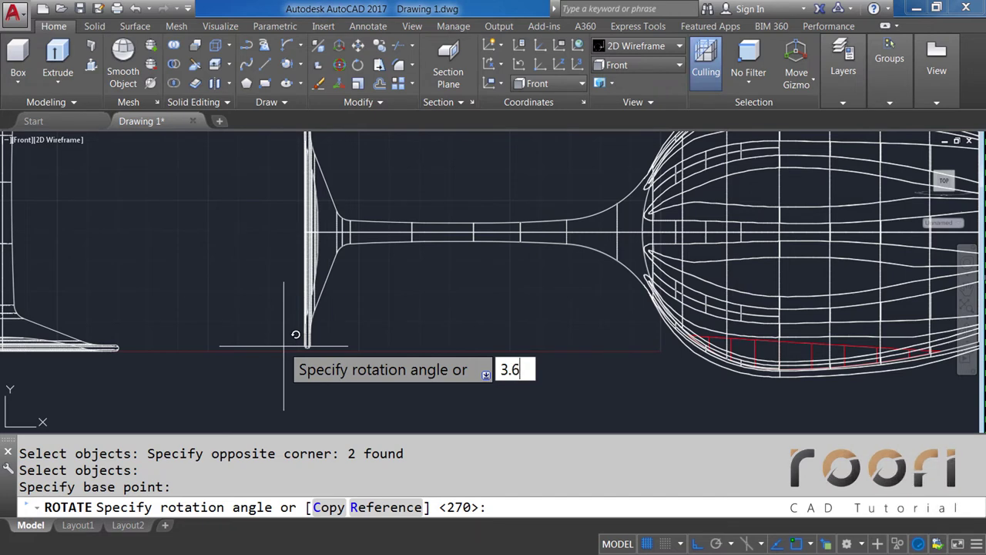
key("Return")
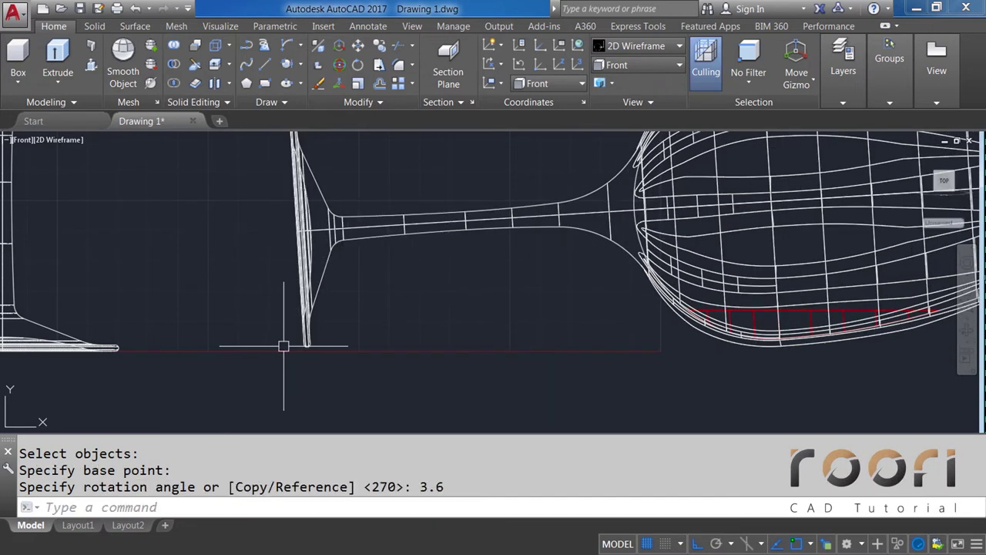
middle_click_drag(408, 348, 380, 338)
type("L")
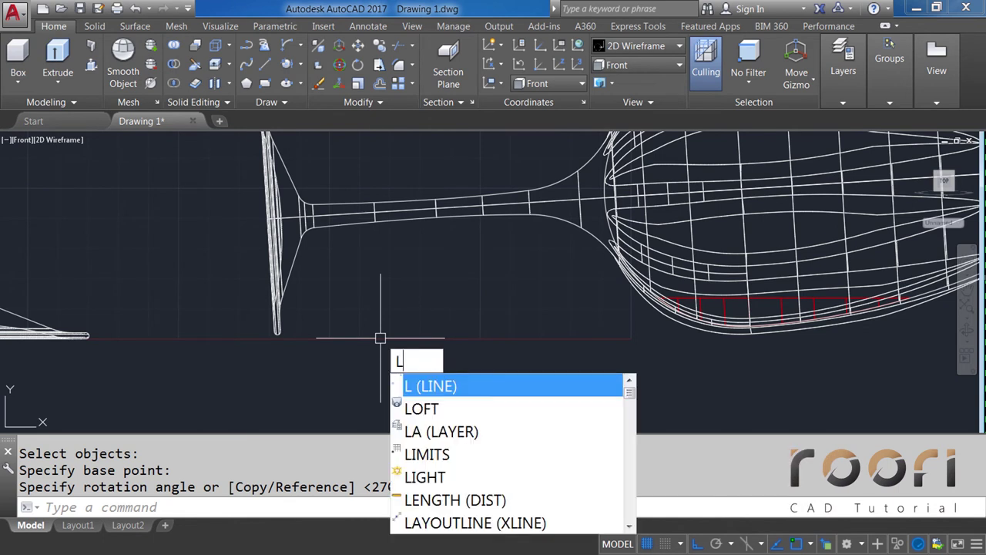
key("Return")
scroll(275, 339, "up", 3)
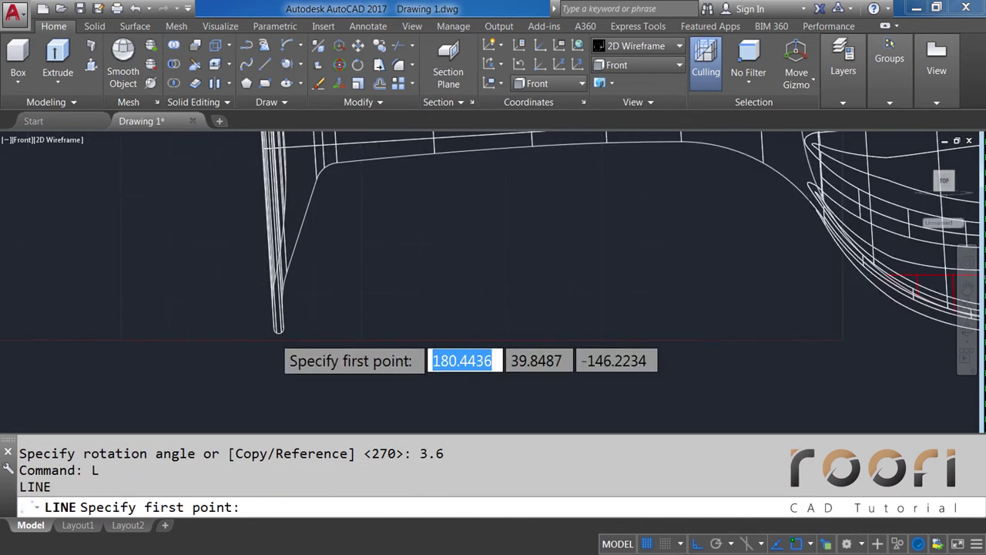
scroll(275, 337, "up", 2)
scroll(279, 320, "up", 2)
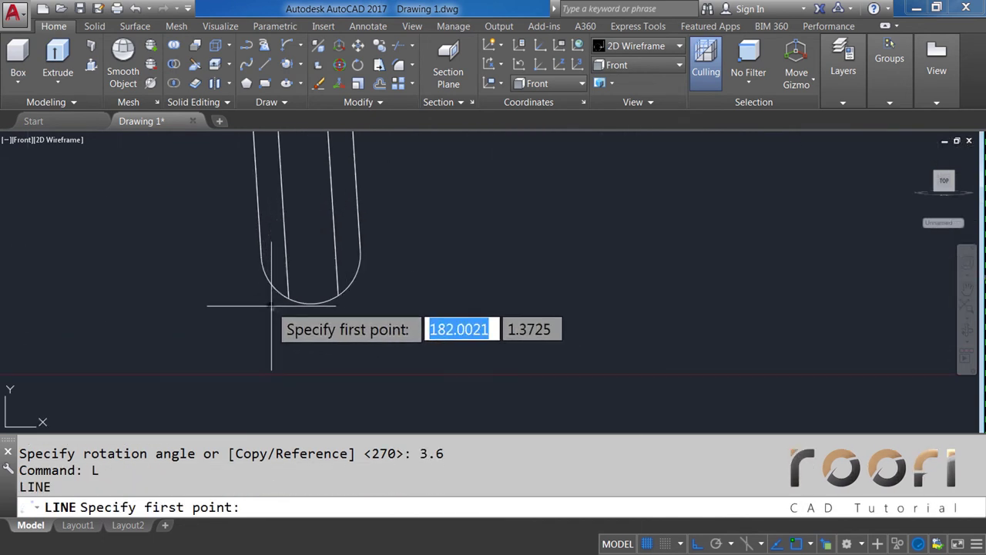
left_click(274, 320)
scroll(248, 326, "down", 2)
scroll(499, 339, "down", 1)
scroll(840, 362, "down", 3)
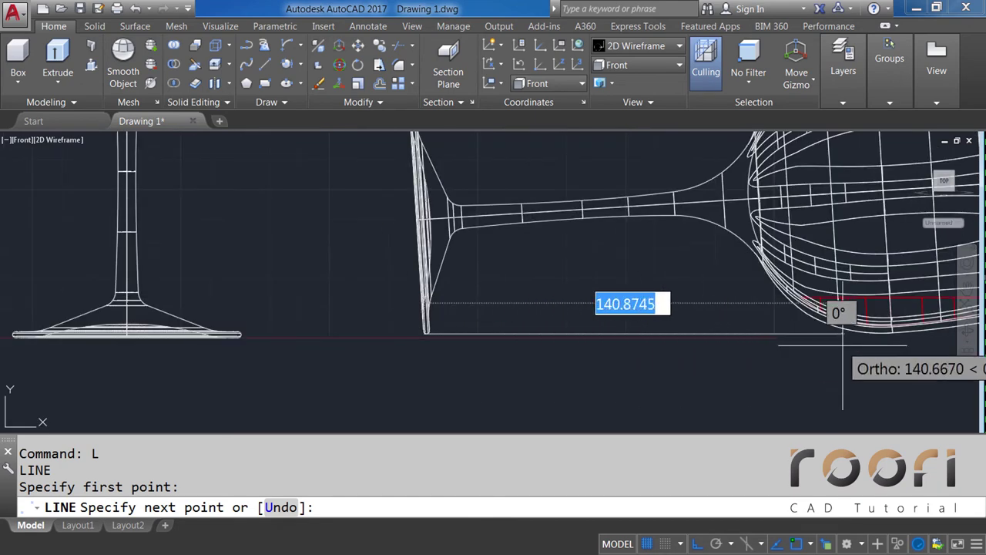
scroll(840, 362, "up", 2)
middle_click_drag(839, 362, 729, 339)
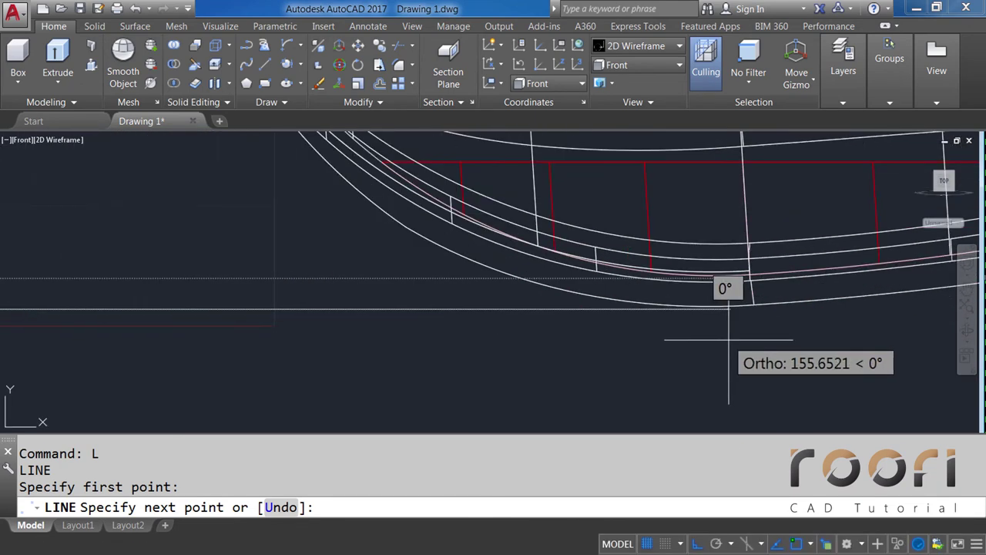
left_click(881, 323)
key("Return")
scroll(616, 347, "down", 2)
scroll(467, 347, "down", 2)
left_click(462, 341)
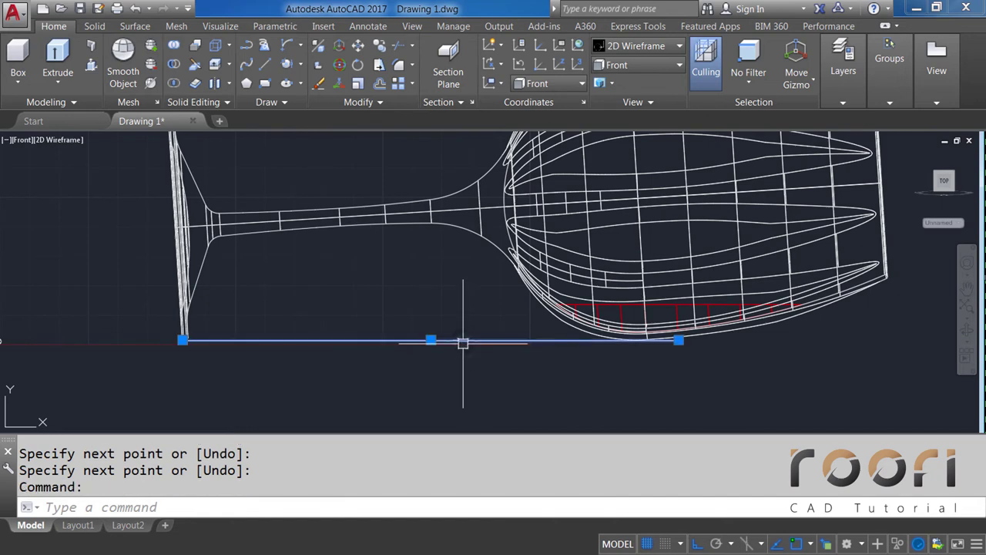
key("Delete")
middle_click_drag(407, 359, 448, 344)
type("M")
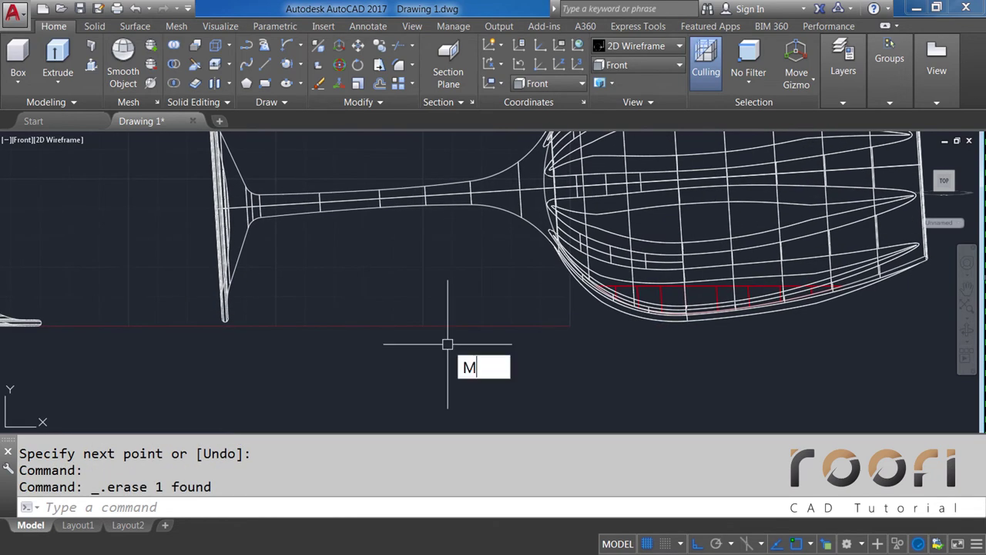
key("Return")
Step: Drop the tipped glass and its wine straight down from its foot onto the ground line
left_click(667, 337)
left_click(616, 285)
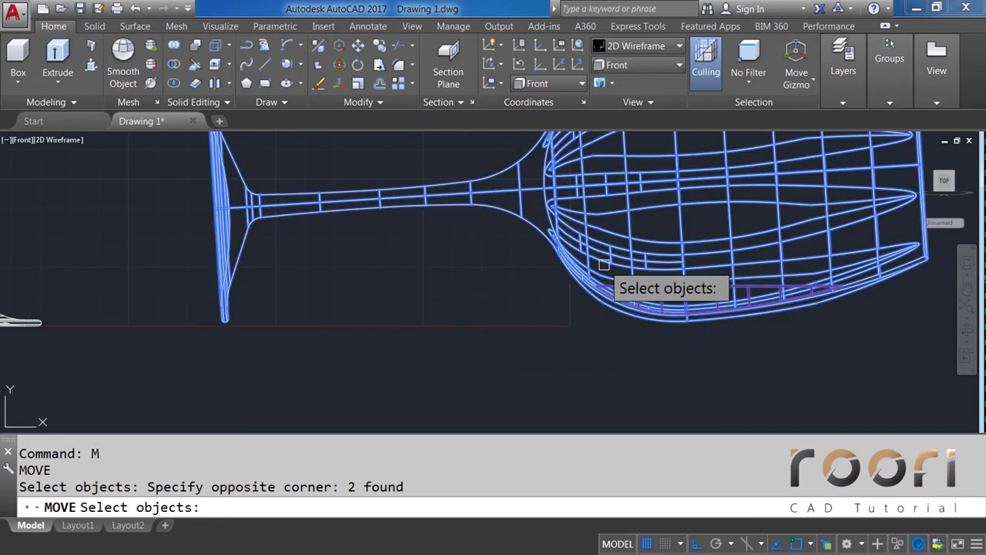
key("Return")
scroll(257, 334, "up", 5)
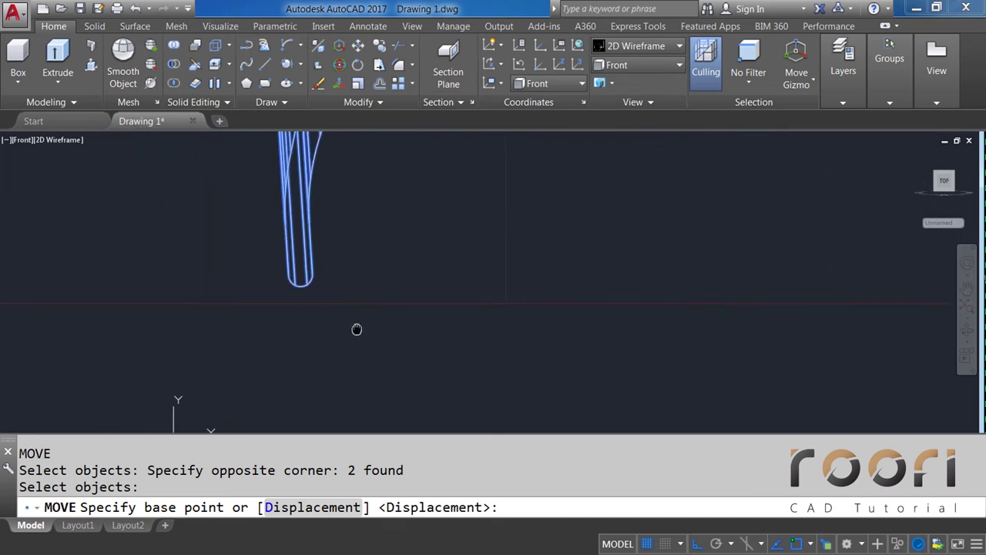
left_click(470, 236)
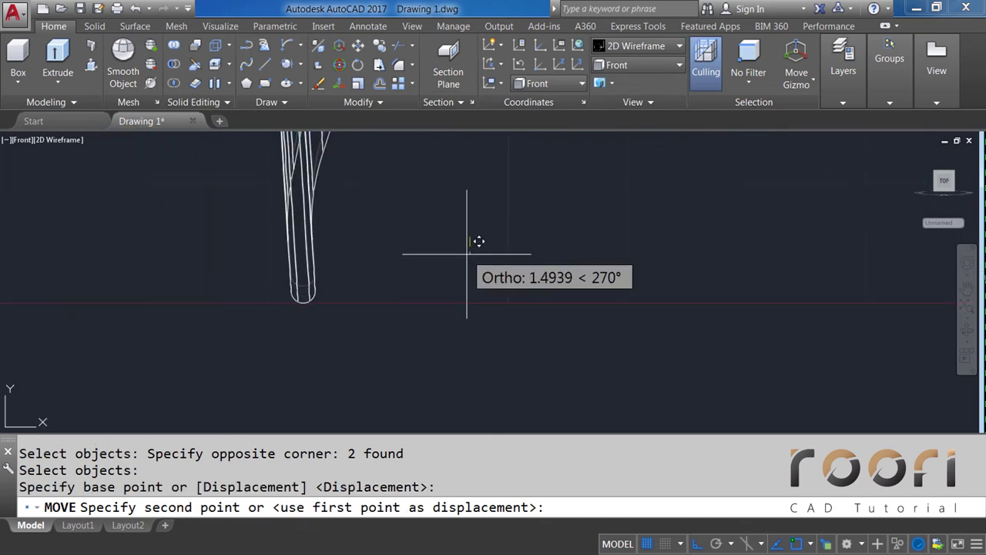
left_click(467, 252)
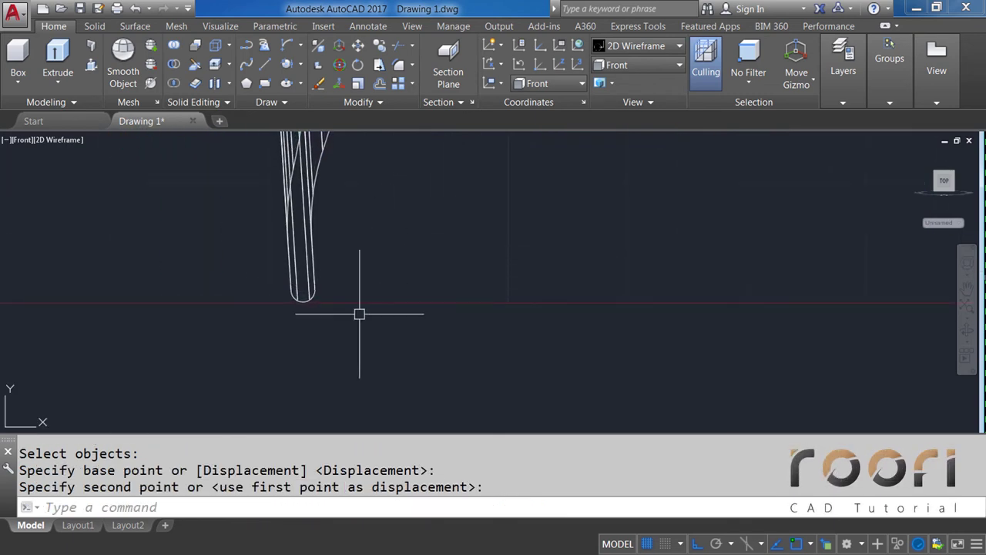
scroll(291, 316, "up", 1)
scroll(266, 335, "down", 1)
scroll(326, 330, "down", 3)
scroll(330, 326, "down", 2)
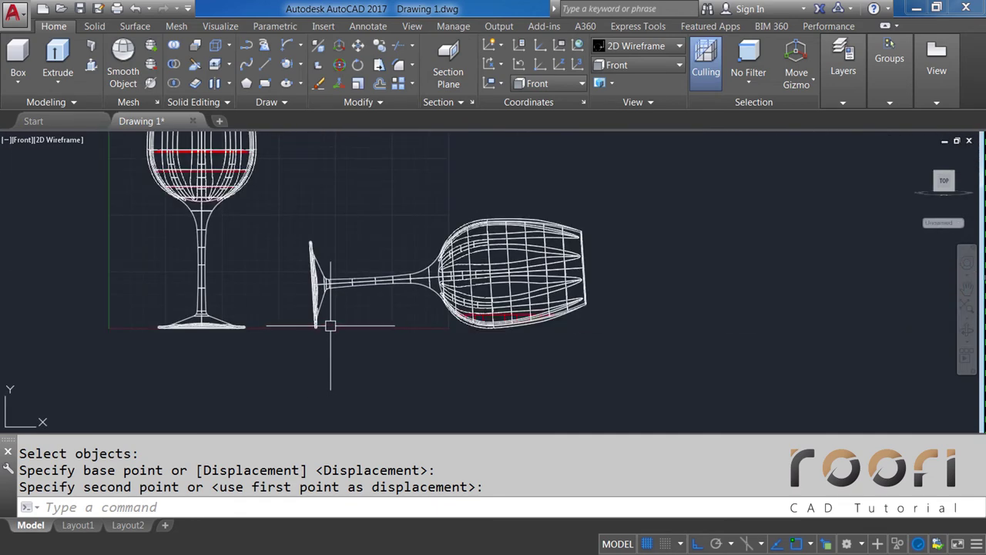
middle_click_drag(330, 326, 379, 357)
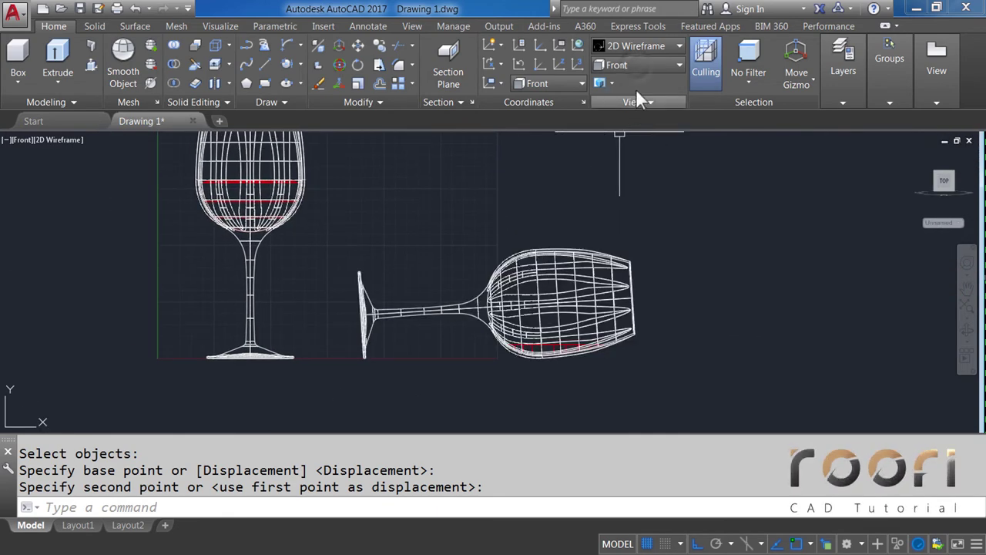
left_click(635, 64)
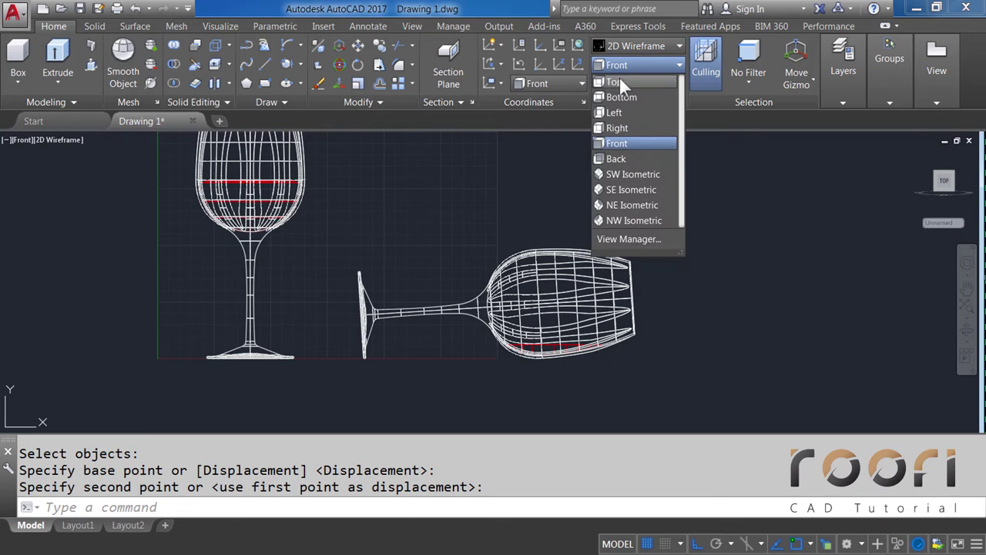
Step: In Top view, shift the lying glass and its wine slightly left
left_click(618, 81)
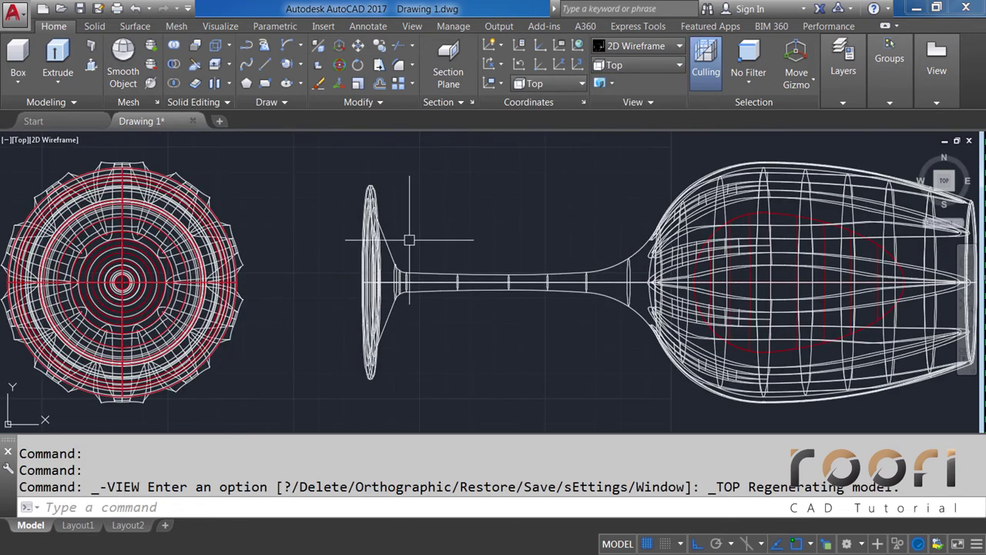
middle_click_drag(433, 252, 447, 238)
type("M")
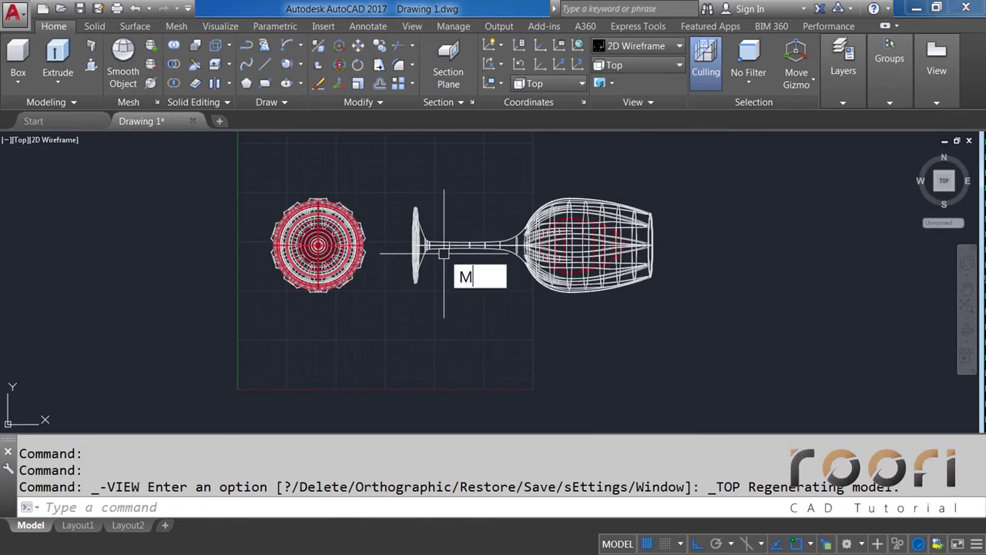
key("Return")
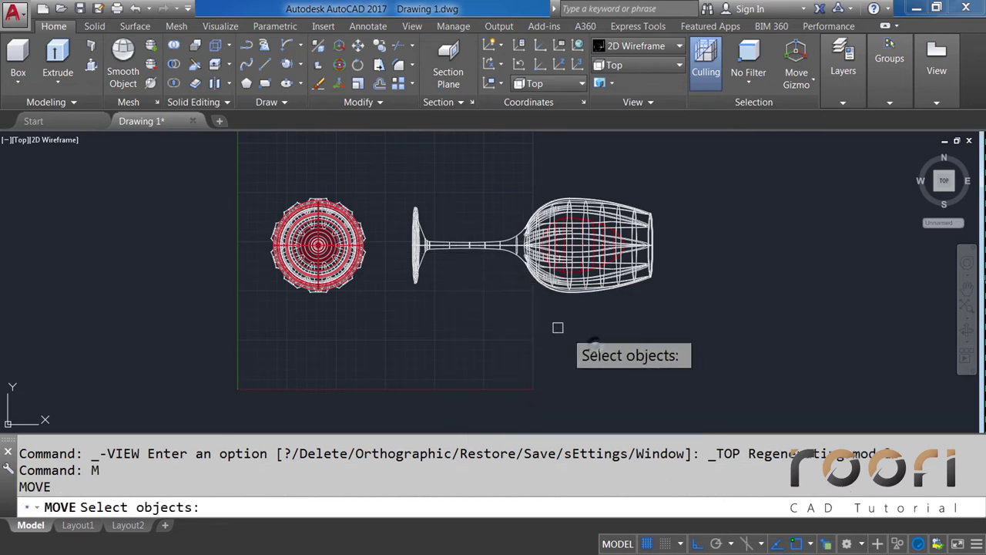
left_click(594, 341)
left_click(568, 283)
key("Return")
left_click(551, 337)
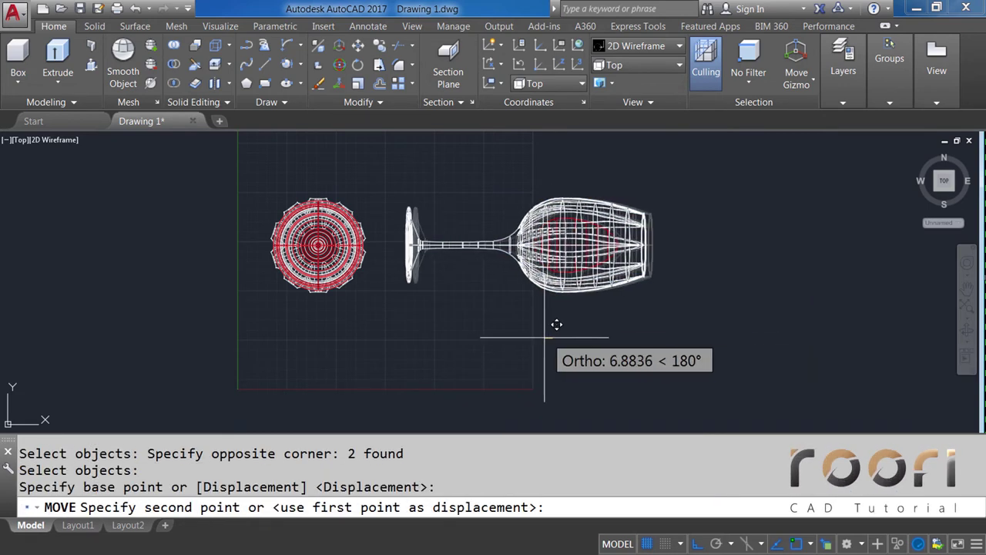
left_click(522, 333)
type("ROTA")
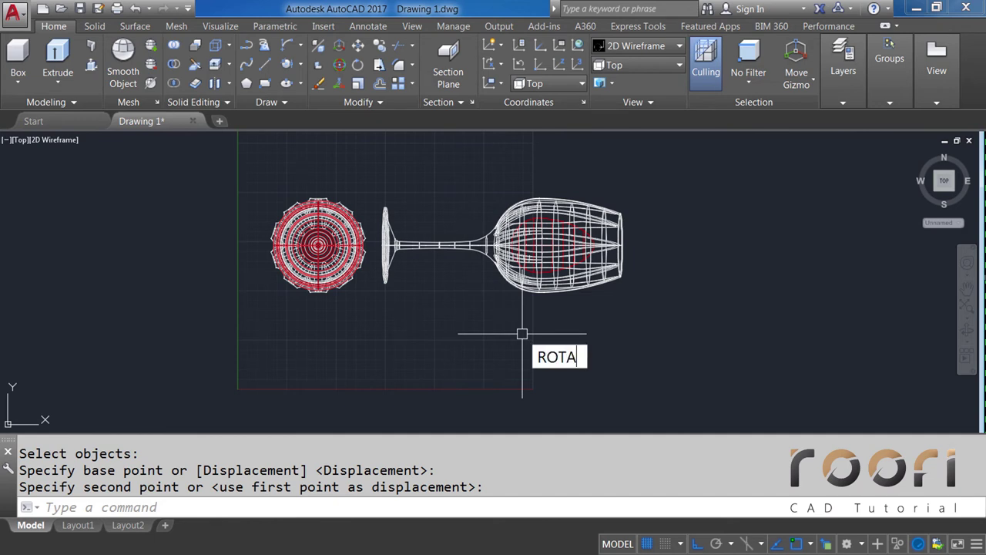
Step: Rotate the lying glass 30° about a point on its rim
type("TE")
key("Return")
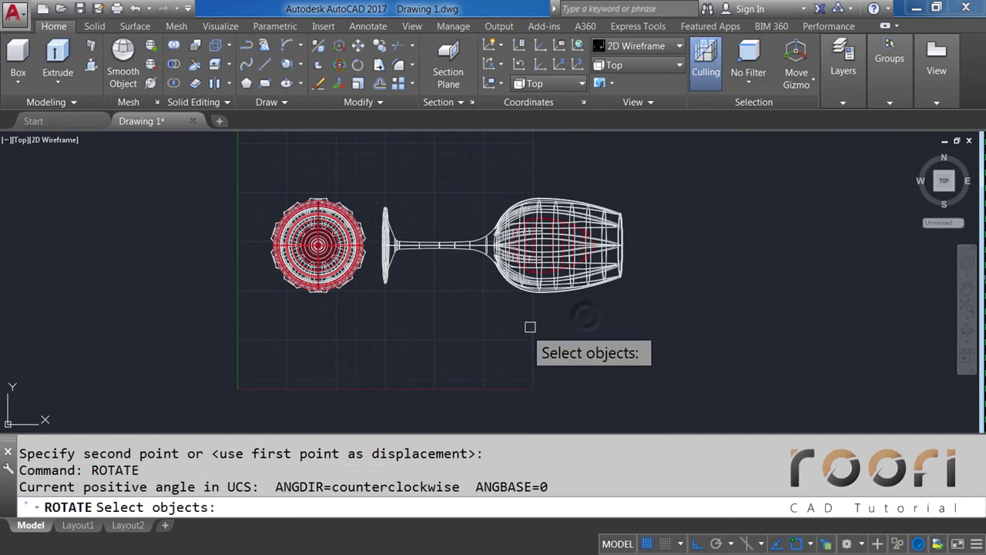
left_click(590, 321)
left_click(509, 212)
key("Return")
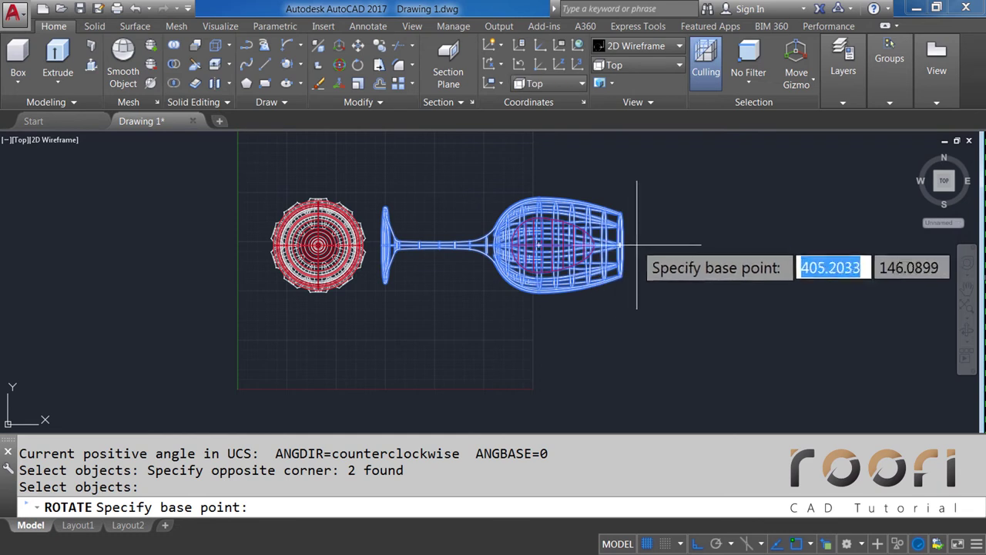
left_click(639, 245)
type("30")
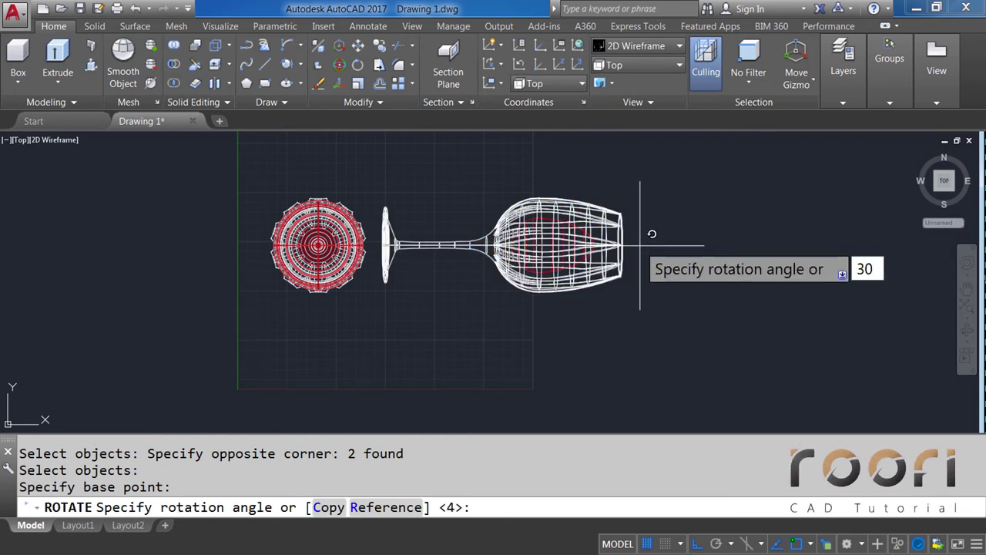
key("Return")
type("M")
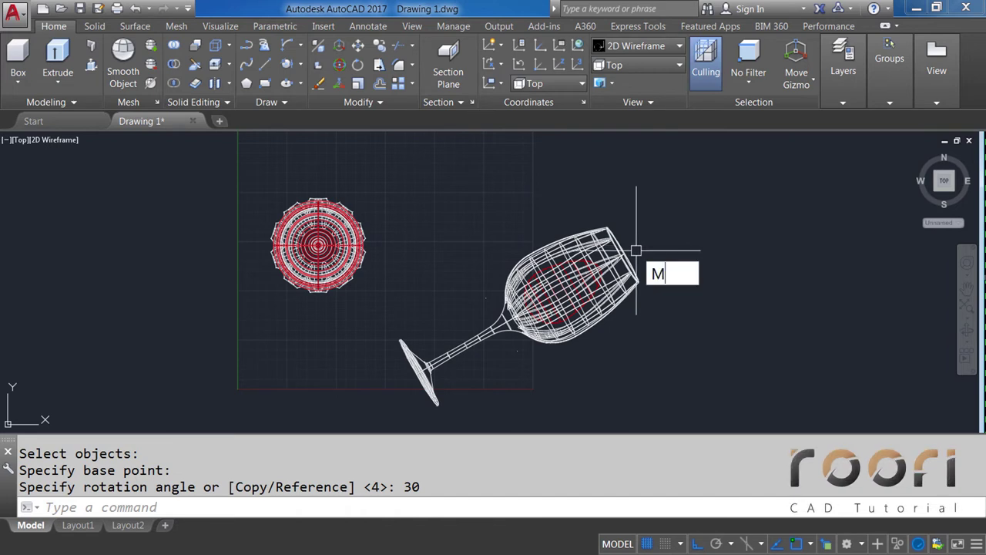
Step: Move the rotated glass up toward the upright glass's base
key("Return")
left_click(588, 366)
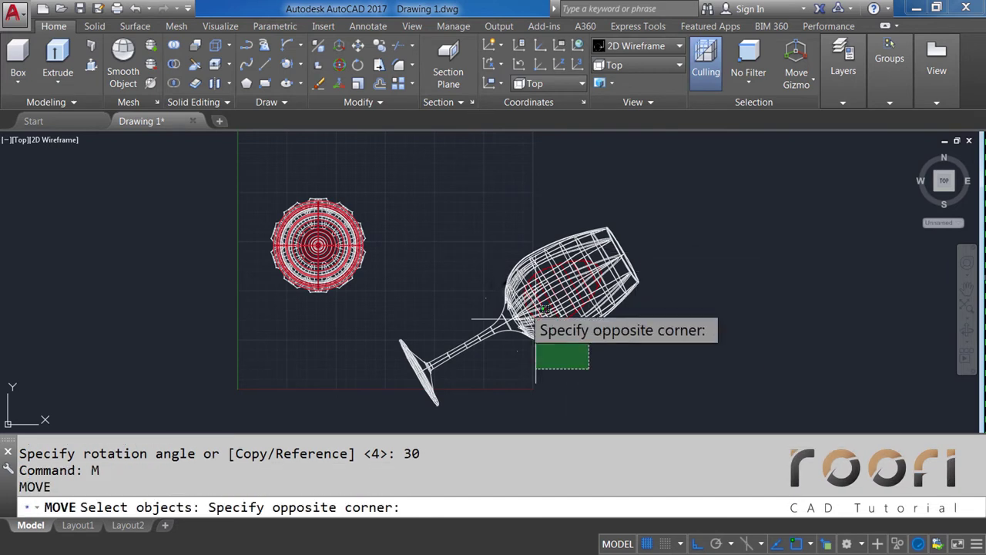
left_click(508, 339)
left_click(505, 369)
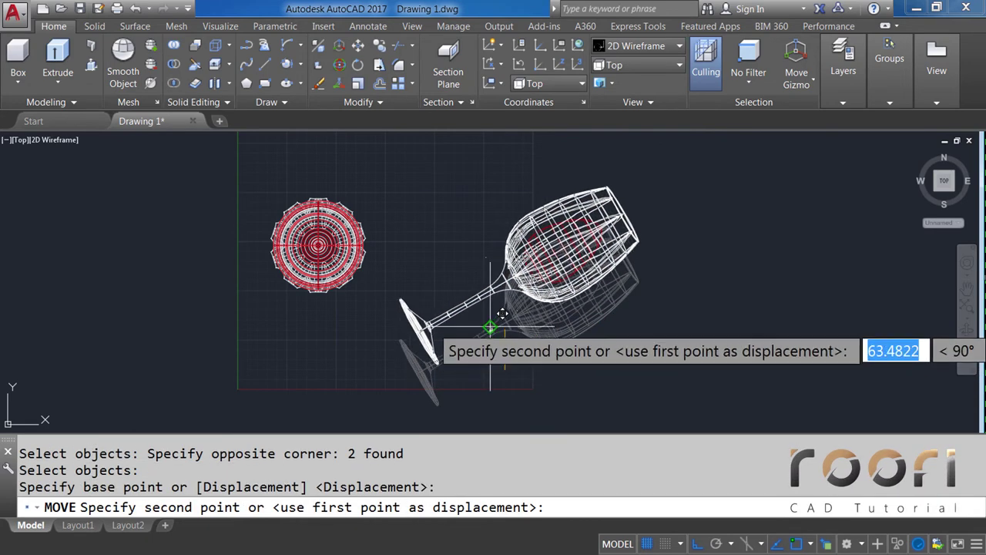
key("Escape")
type("M")
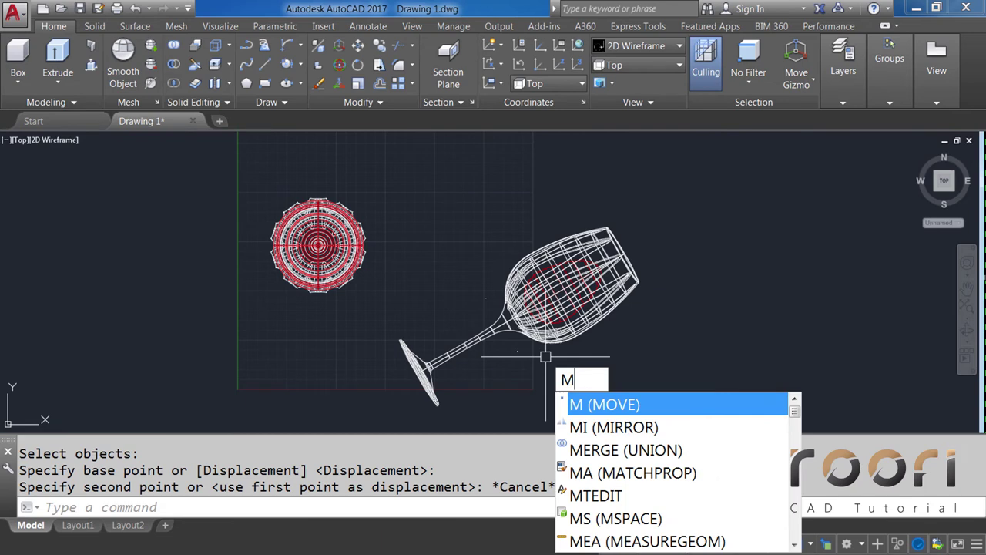
key("Return")
left_click(581, 357)
left_click(553, 317)
key("Return")
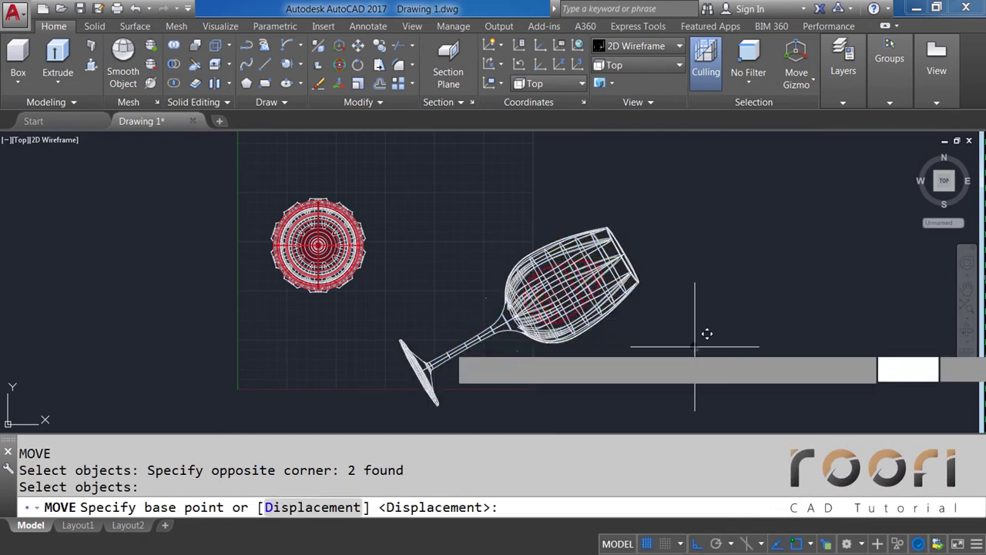
left_click(695, 347)
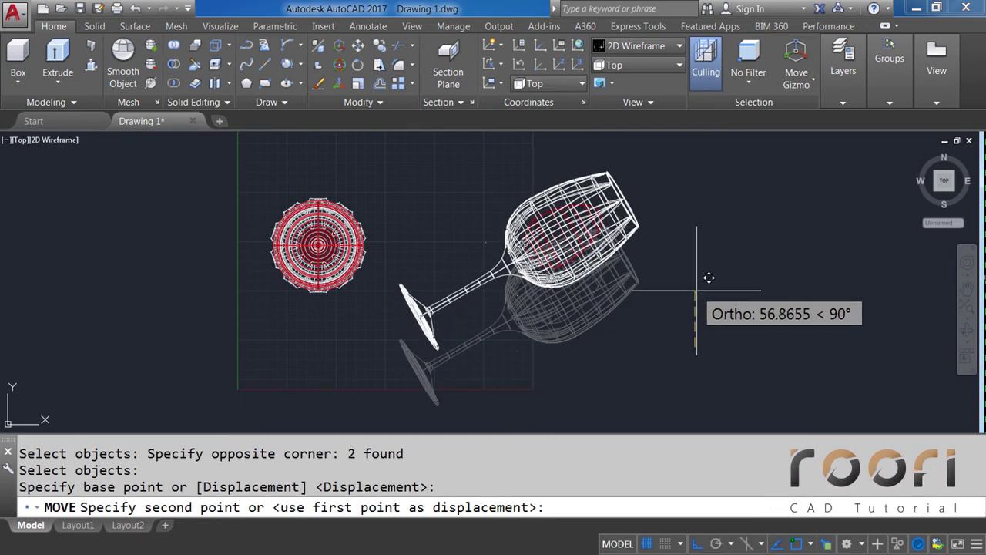
left_click(696, 291)
Step: Nudge the lying glass left into its final spot beside the upright glass
key("Return")
left_click(599, 313)
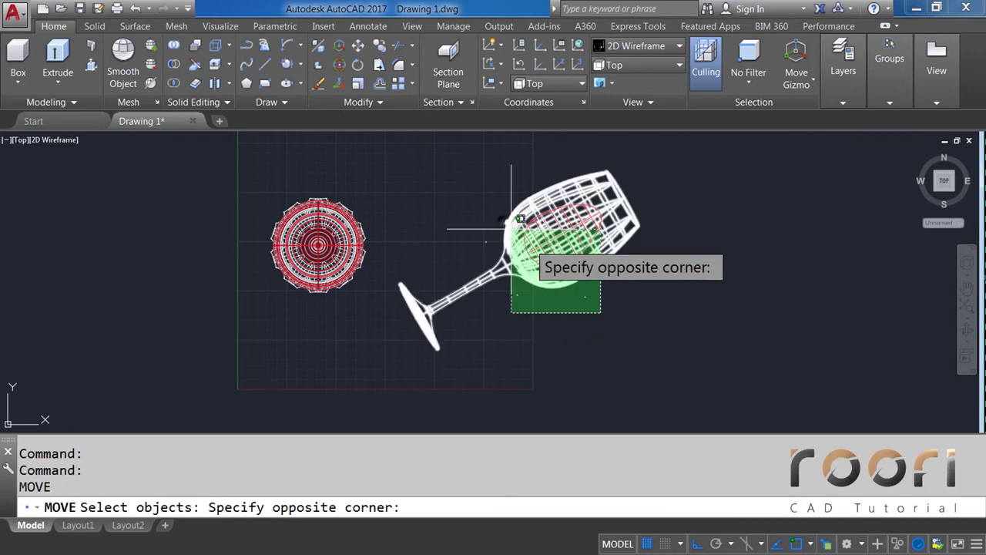
left_click(513, 235)
key("Return")
left_click(643, 333)
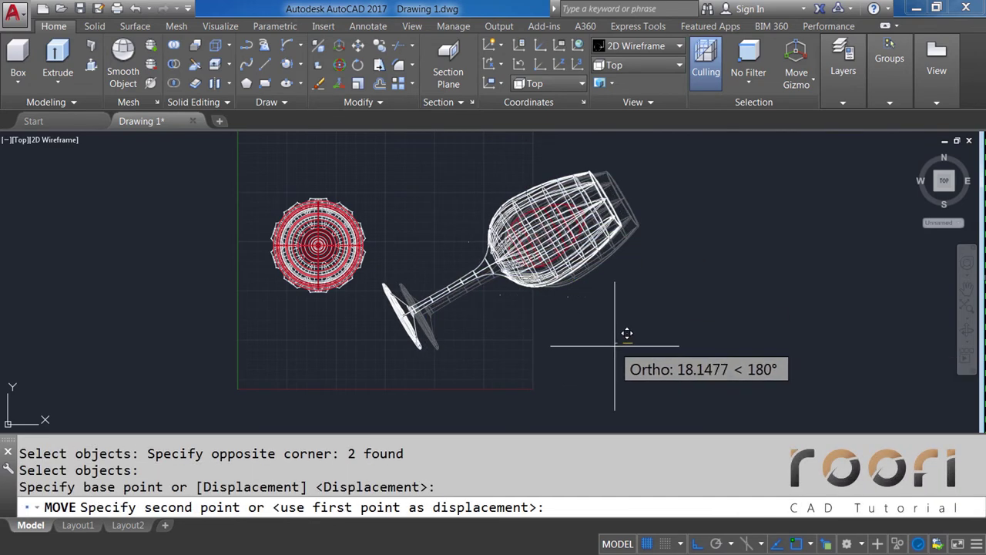
left_click(614, 346)
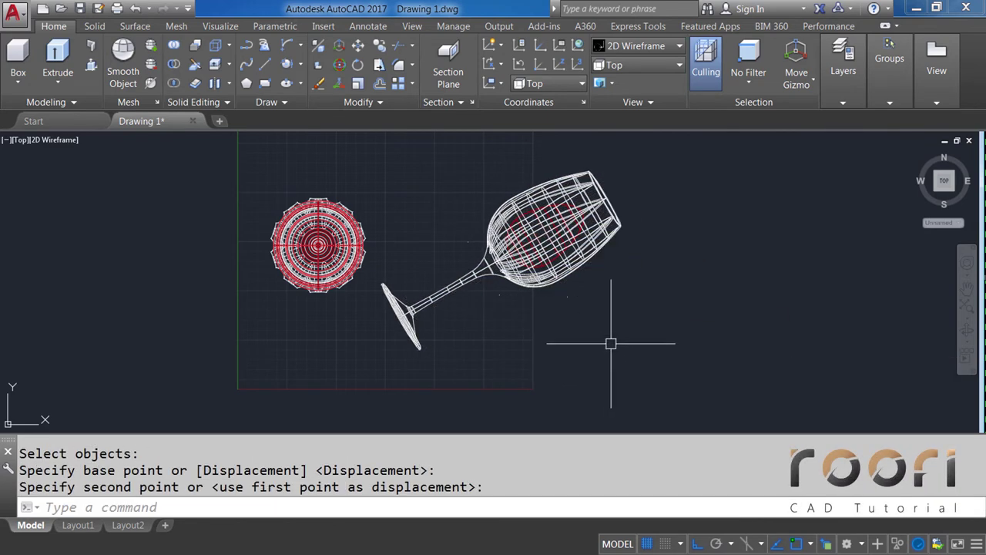
key("Return")
left_click(594, 335)
left_click(524, 248)
key("Return")
left_click(594, 308)
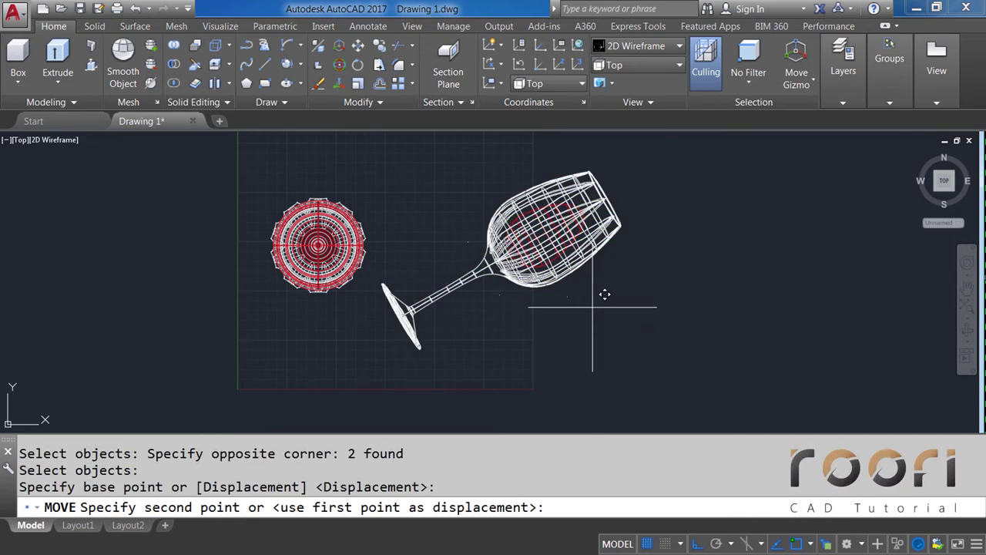
left_click(593, 309)
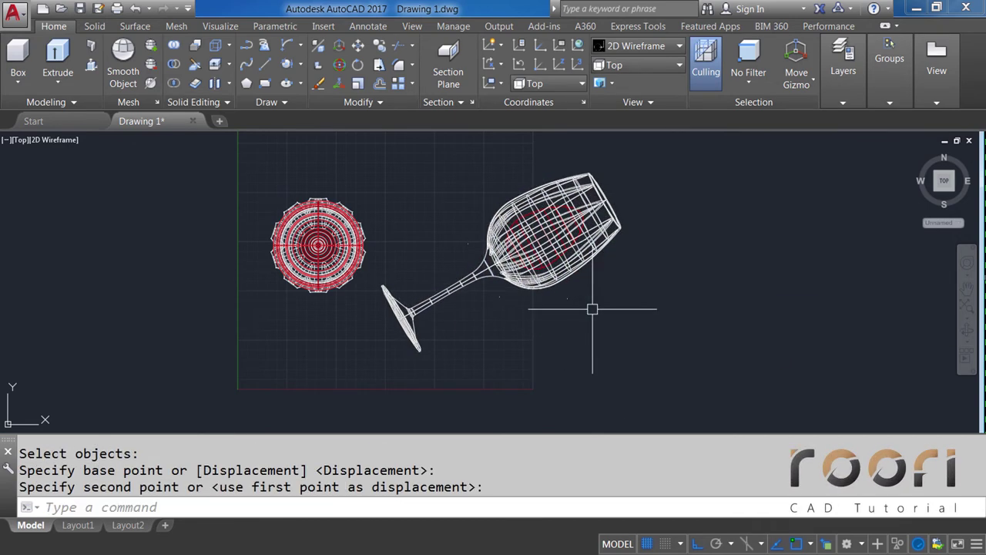
middle_click_drag(484, 350, 556, 353)
scroll(556, 353, "down", 2)
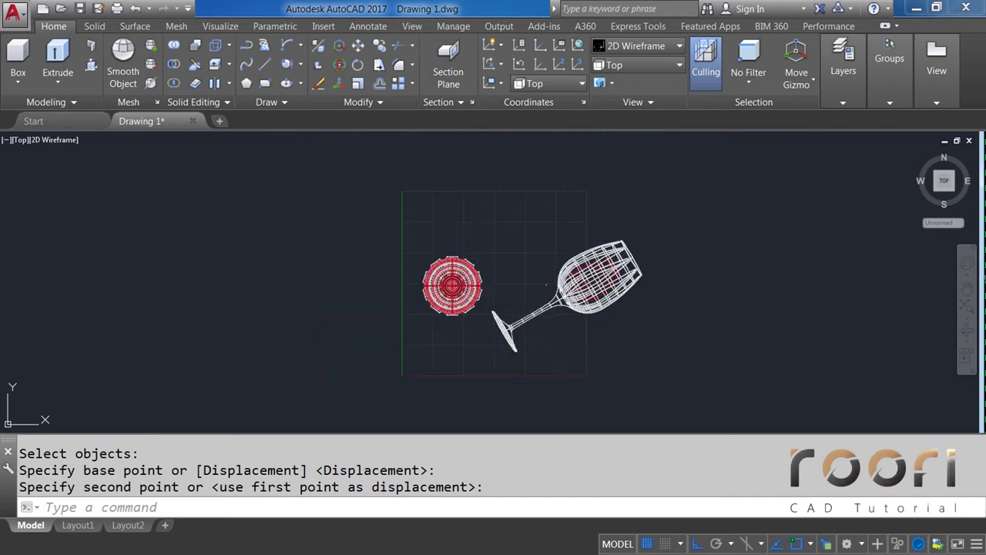
Step: Apply the Realistic visual style and orbit to look down on the glasses
left_click(623, 47)
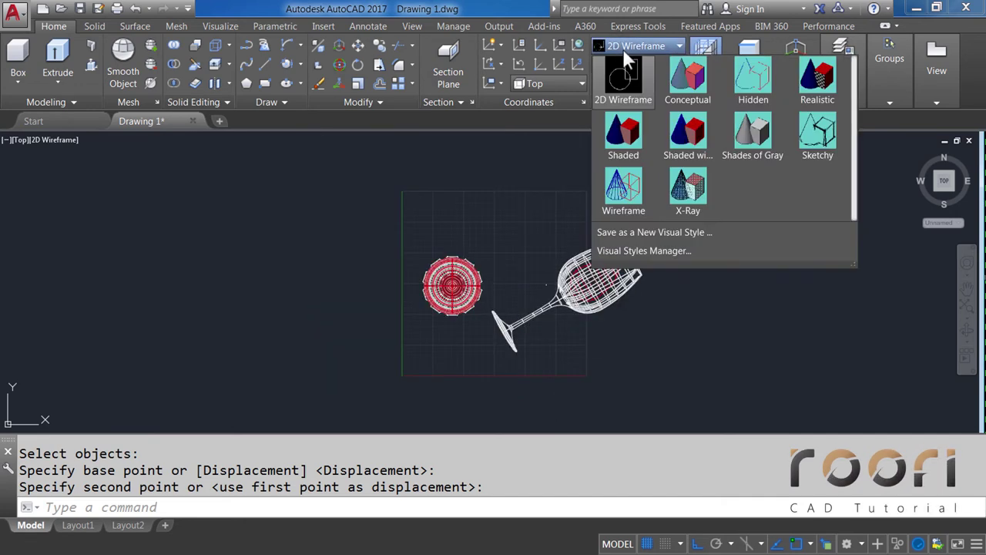
left_click(818, 81)
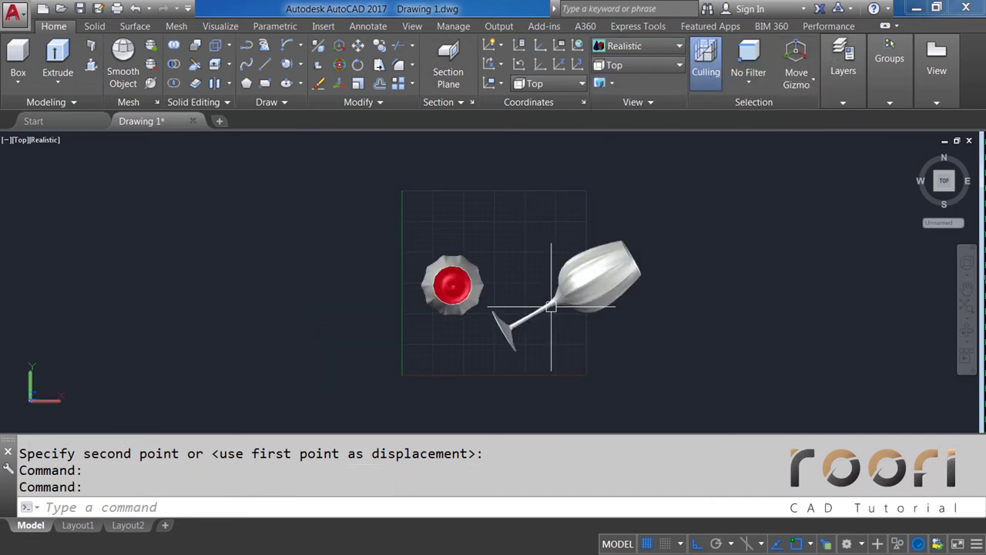
mouse_move(485, 346)
middle_mouse_down("shift")
mouse_move(498, 254)
mouse_move(491, 347)
middle_mouse_up("shift")
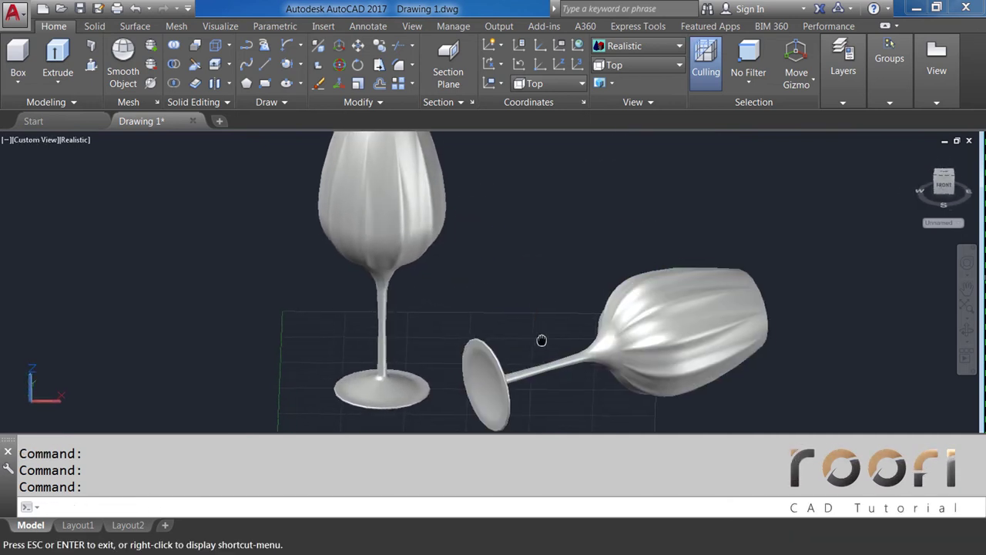
mouse_move(548, 342)
middle_mouse_down()
mouse_move(470, 347)
mouse_move(462, 331)
middle_mouse_up()
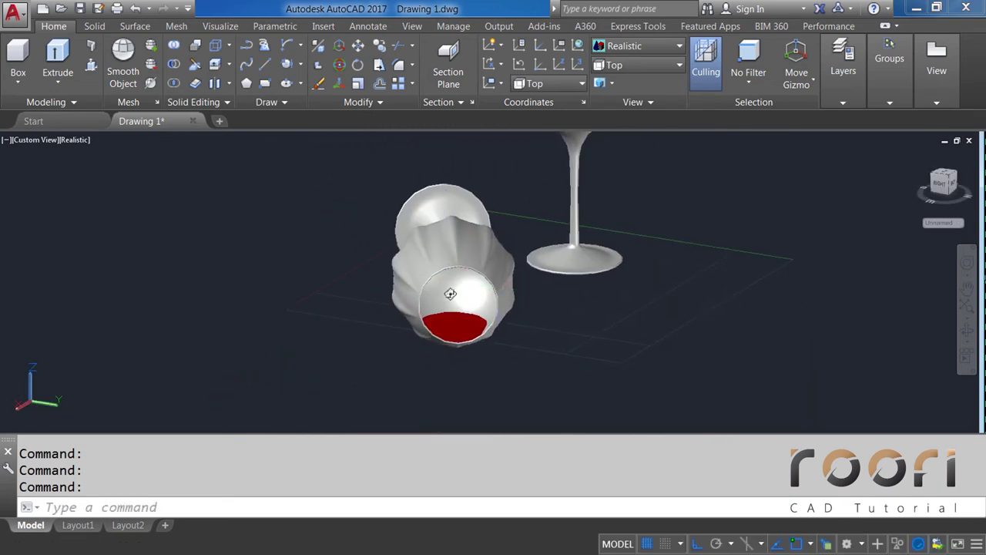
middle_click_drag(451, 297, 457, 314, "shift")
key("ctrl+z")
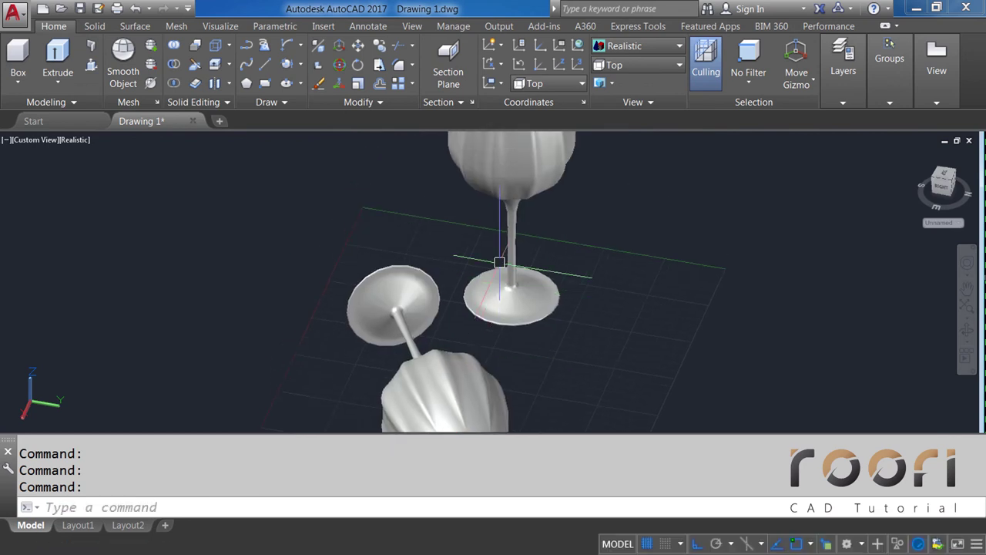
Step: Orbit and zoom to an elevated view showing both the upright and tipped glasses
mouse_move(479, 375)
middle_mouse_down("shift")
mouse_move(497, 284)
mouse_move(565, 223)
middle_mouse_up("shift")
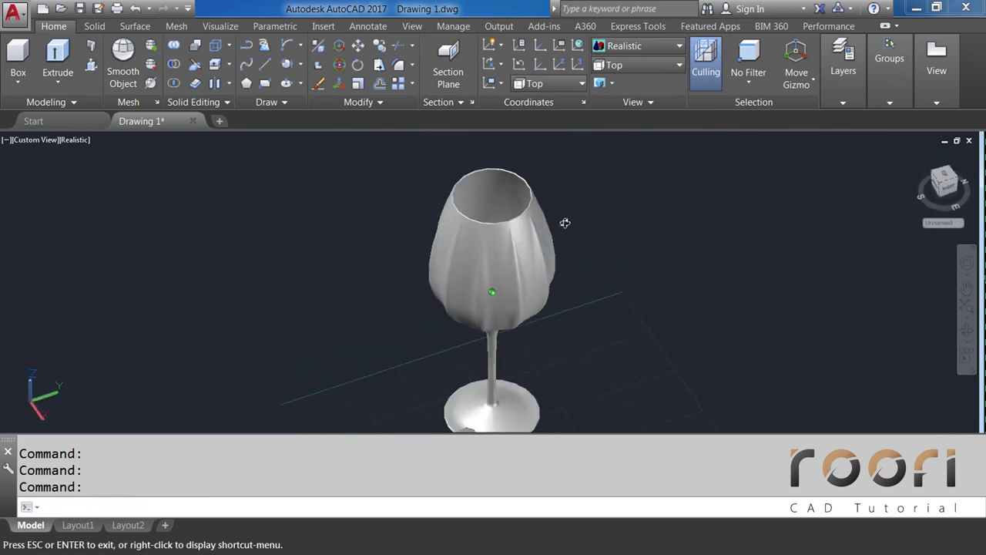
middle_click_drag(490, 209, 575, 376, "shift")
scroll(454, 347, "up", 3)
scroll(454, 343, "up", 2)
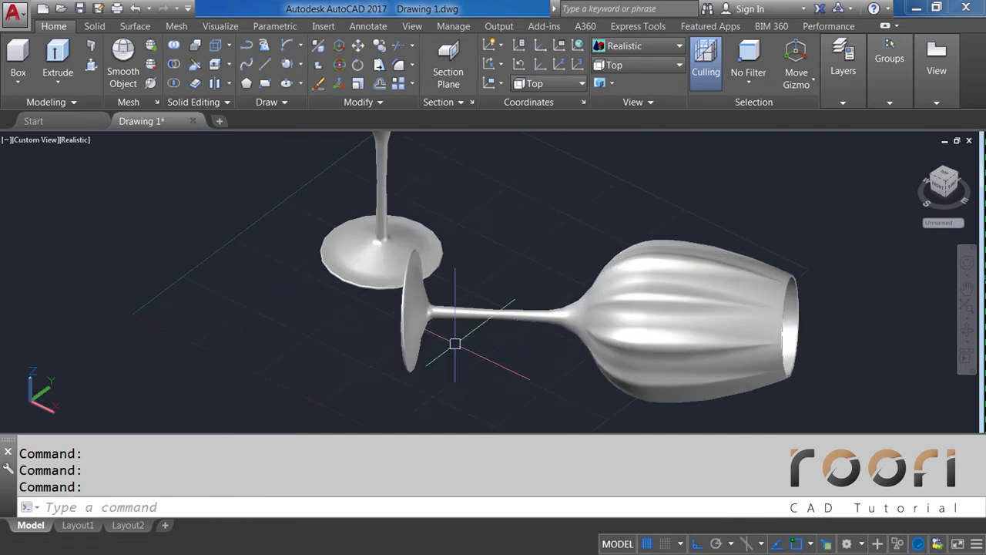
scroll(371, 301, "down", 2)
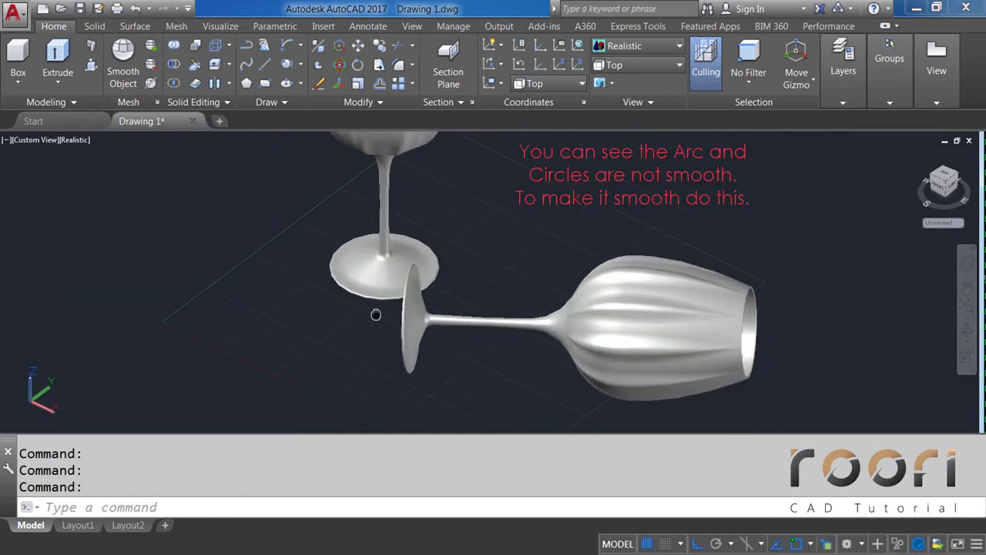
scroll(445, 327, "down", 2)
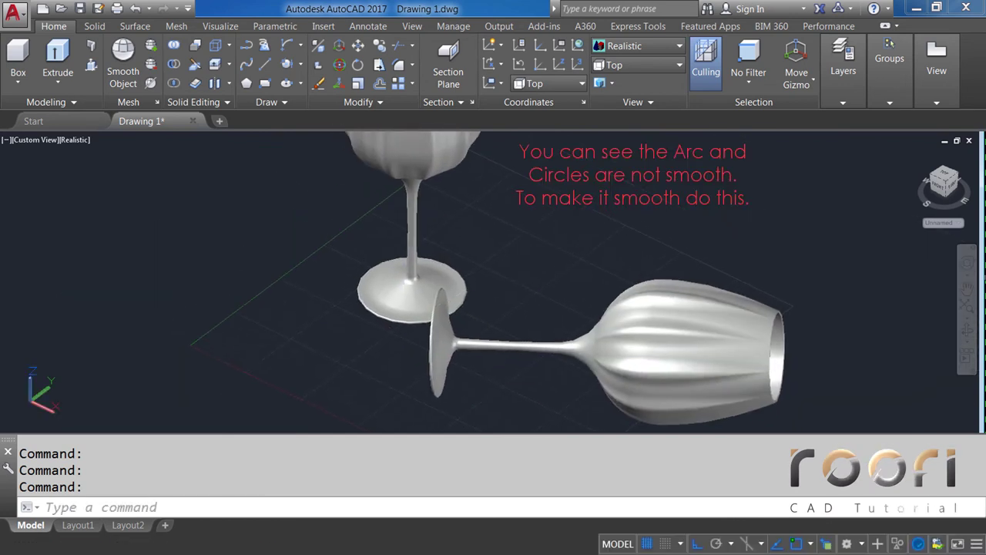
left_click(462, 279)
key("Escape")
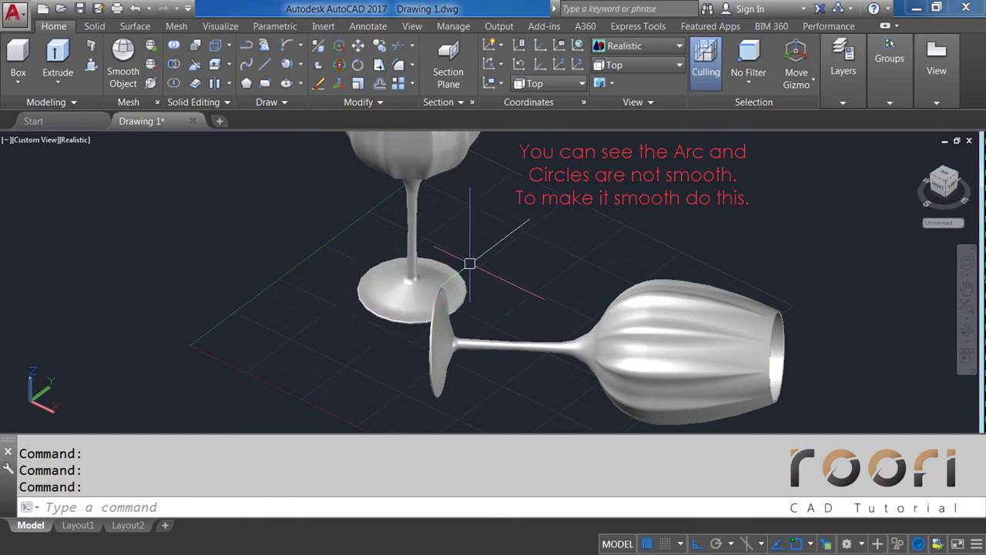
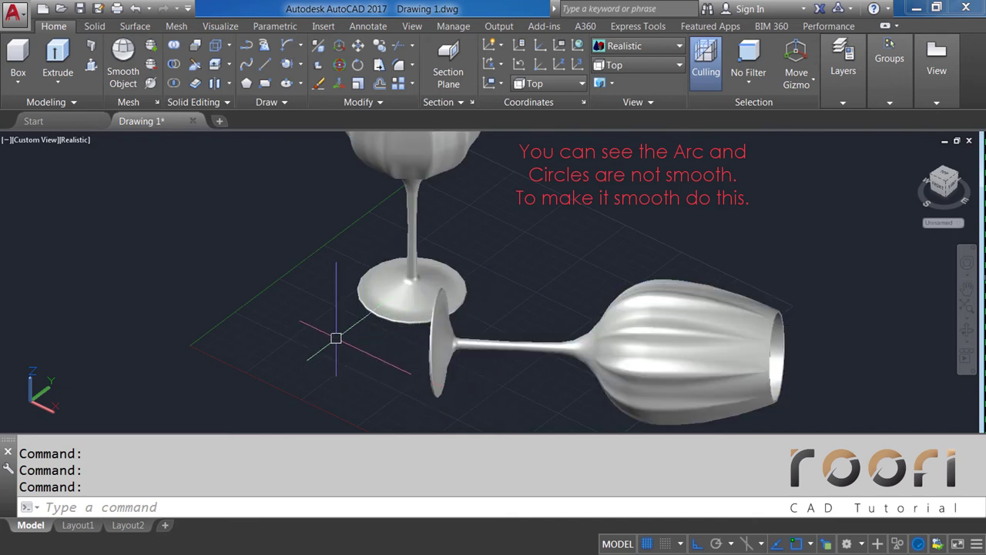
Step: Use VISUALSTYLES to change the Solid smoothness display resolution from 0.5 to 4, then close the manager
type("VIS")
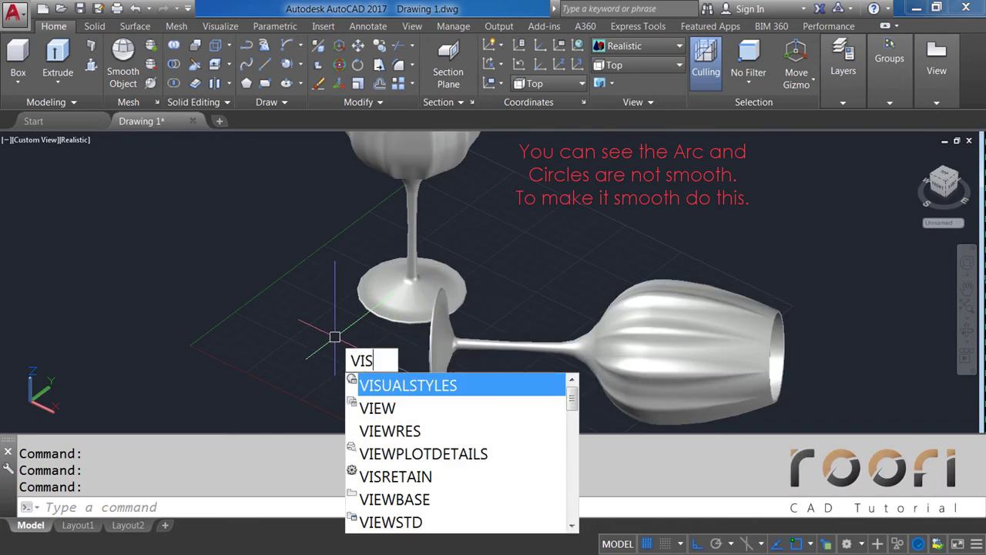
type("UALSTY")
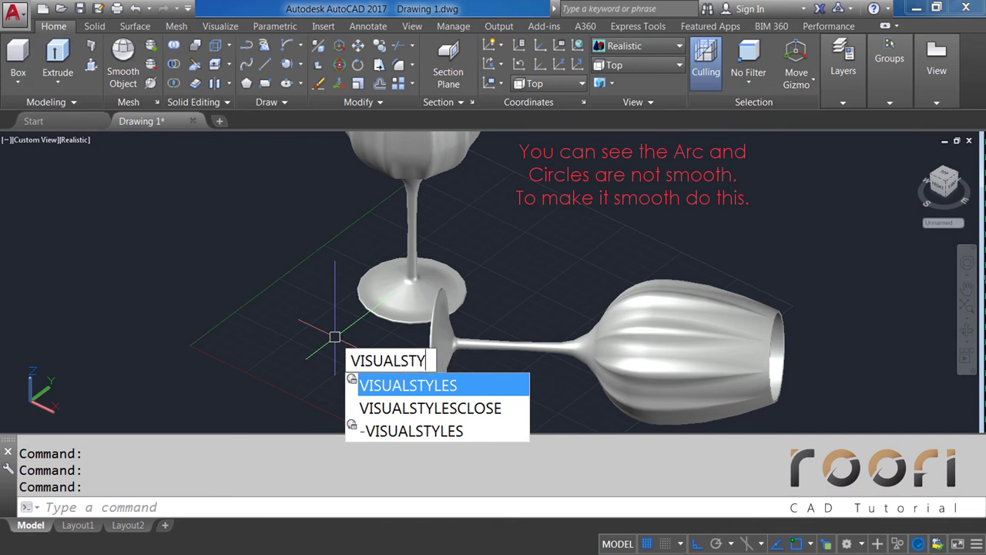
type("LES")
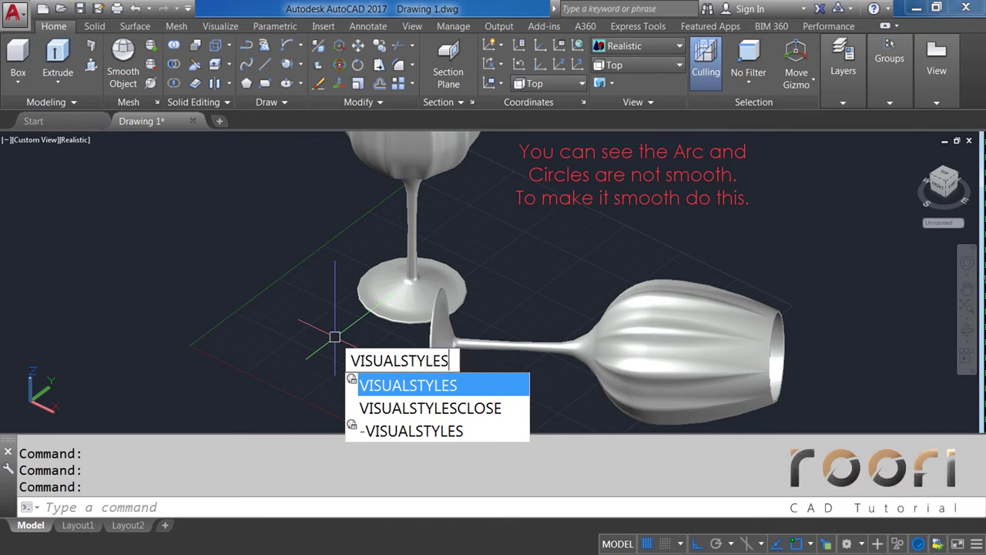
key("Return")
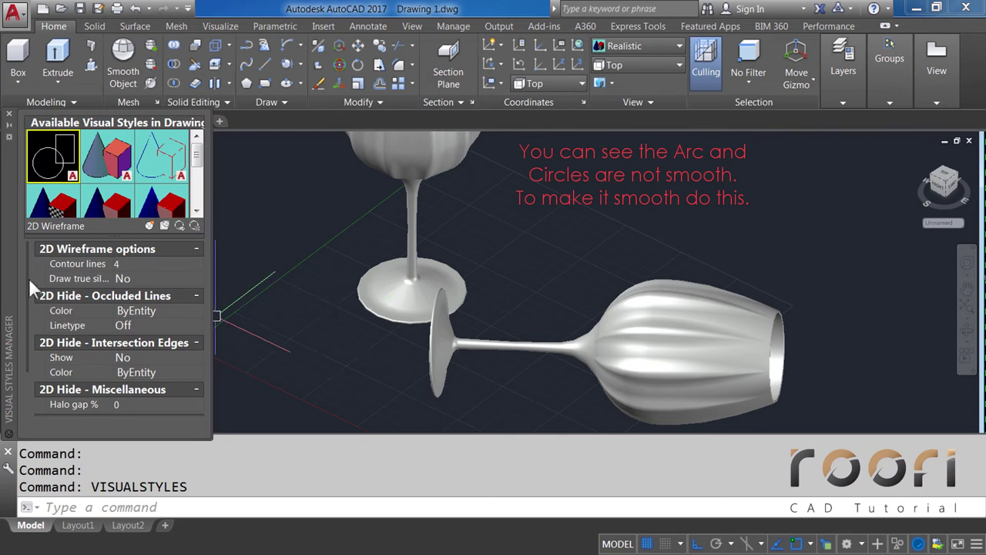
left_click_drag(28, 292, 24, 343)
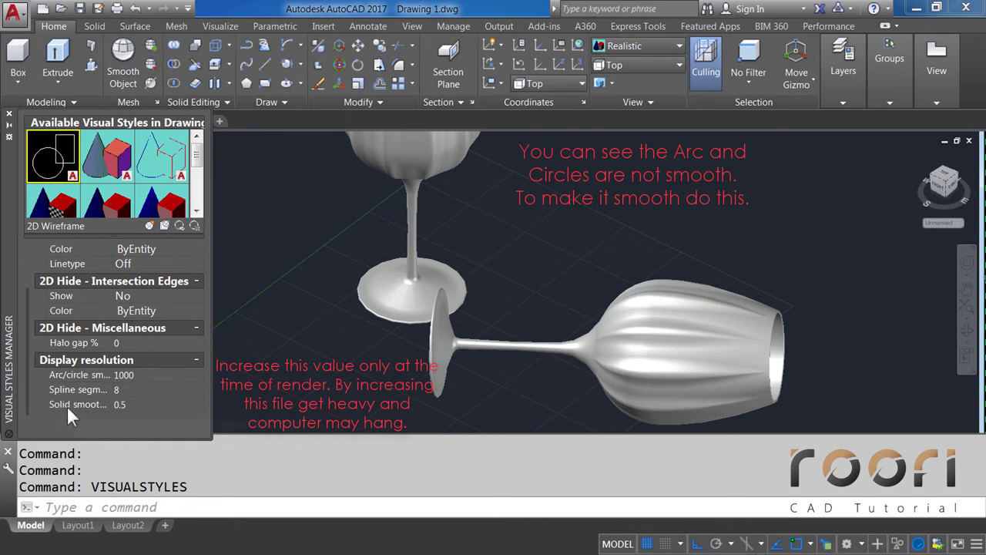
left_click(135, 403)
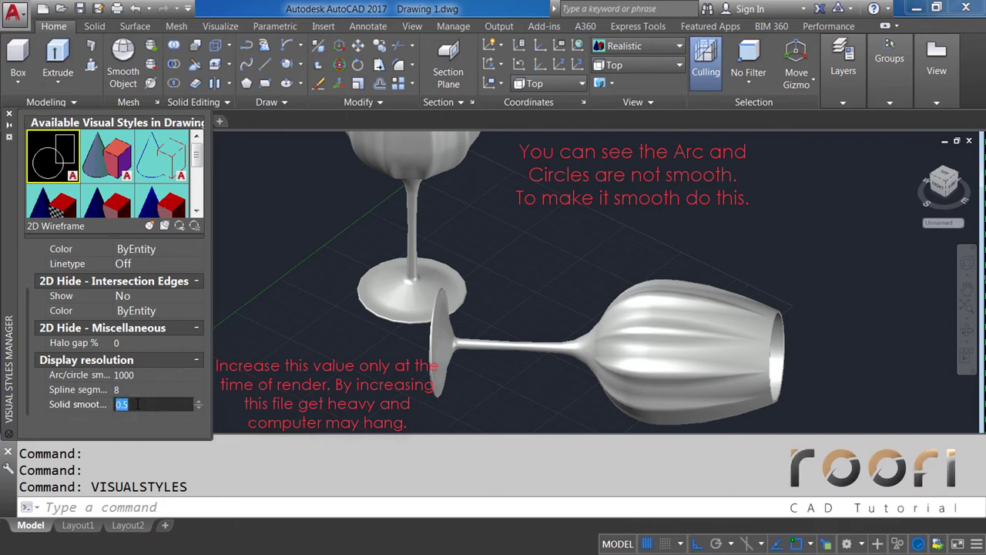
type("4")
scroll(137, 404, "up", 3)
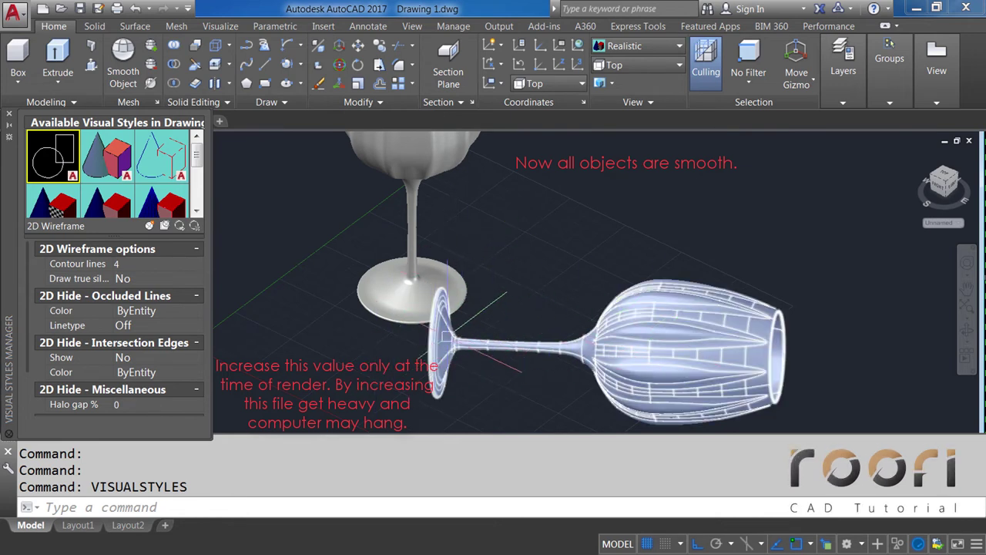
left_click_drag(26, 344, 27, 420)
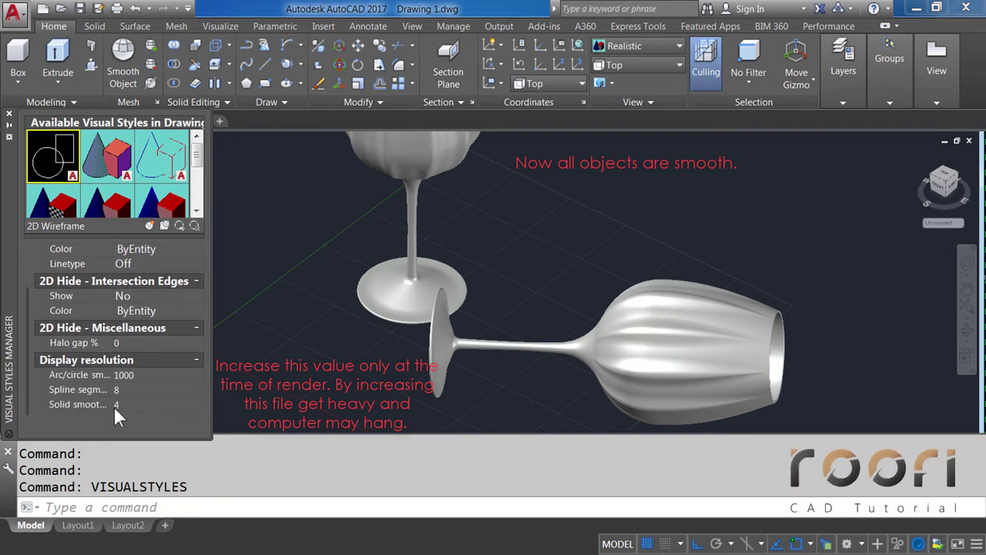
left_click(10, 114)
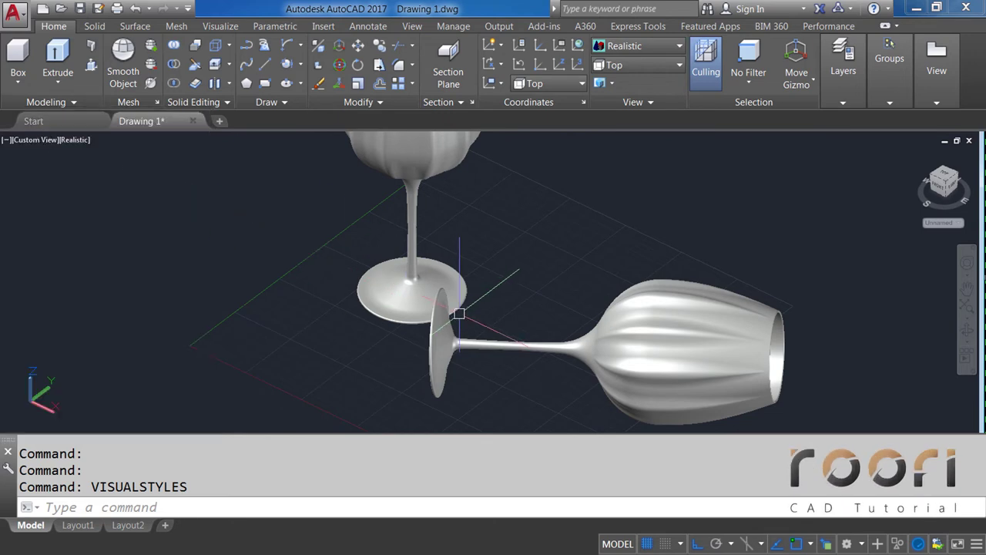
Step: Orbit, pan and zoom around both glasses, ending with the standing glass upright in front
middle_click_drag(459, 313, 540, 323, "shift")
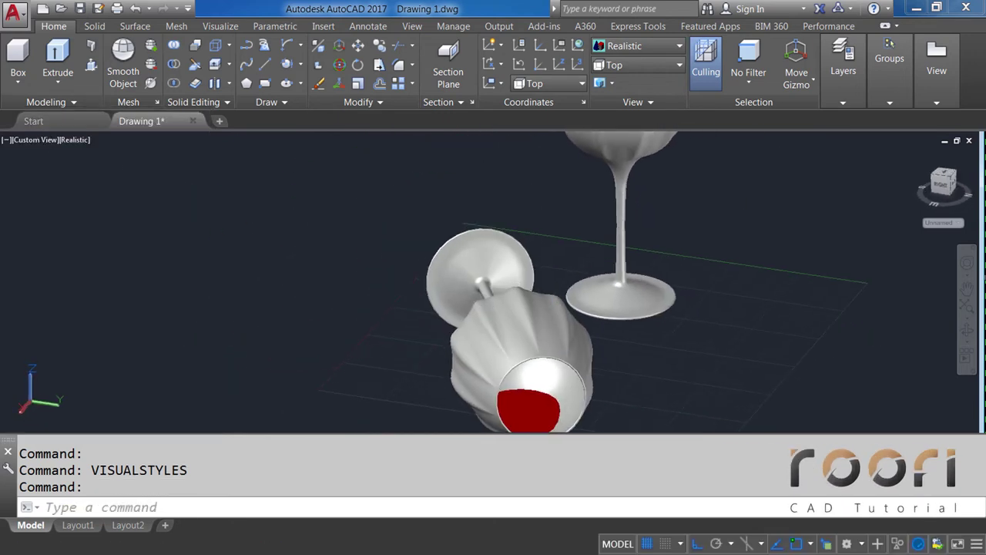
middle_click_drag(532, 416, 533, 331)
scroll(532, 331, "up", 3)
scroll(539, 368, "down", 3)
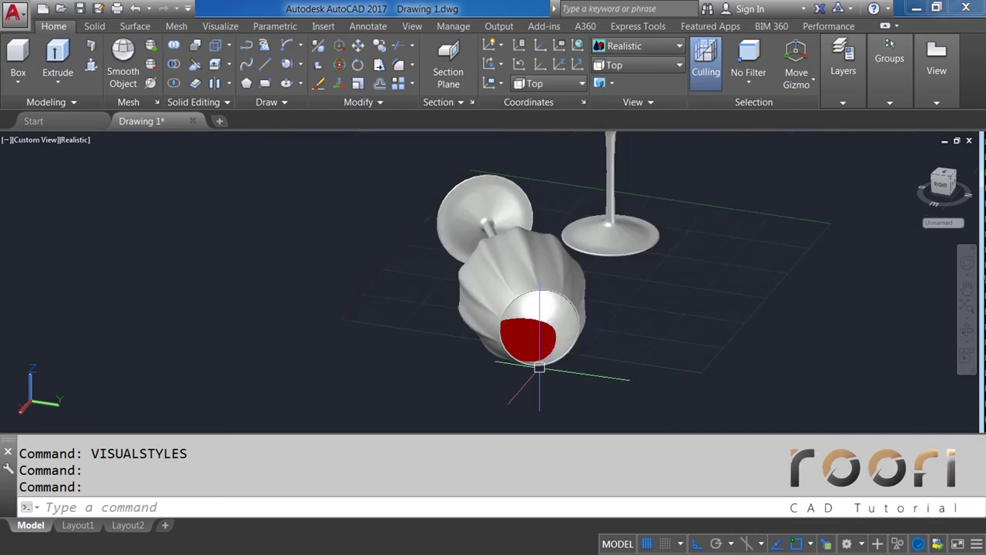
middle_click_drag(539, 368, 605, 275, "shift")
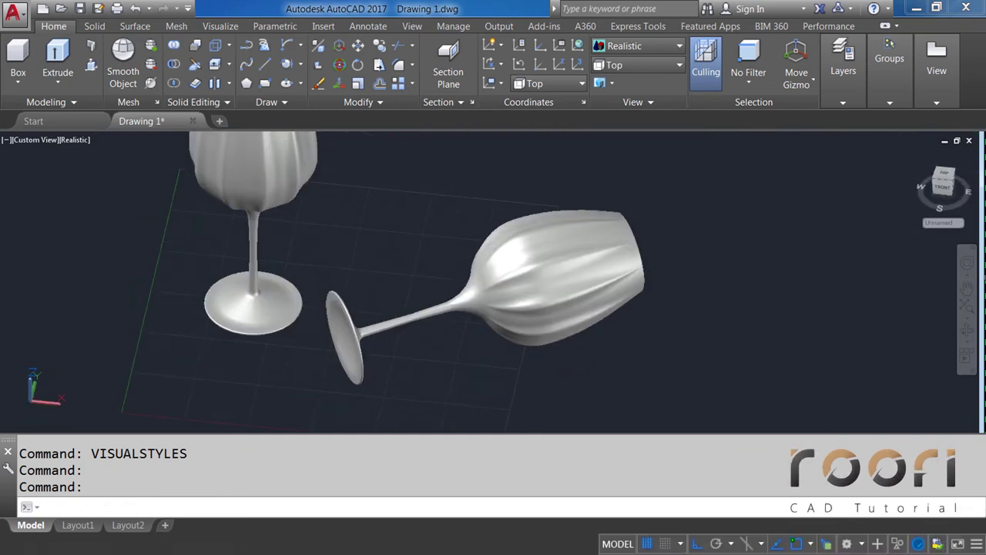
mouse_move(484, 302)
middle_mouse_down("shift")
mouse_move(385, 246)
mouse_move(387, 214)
middle_mouse_up("shift")
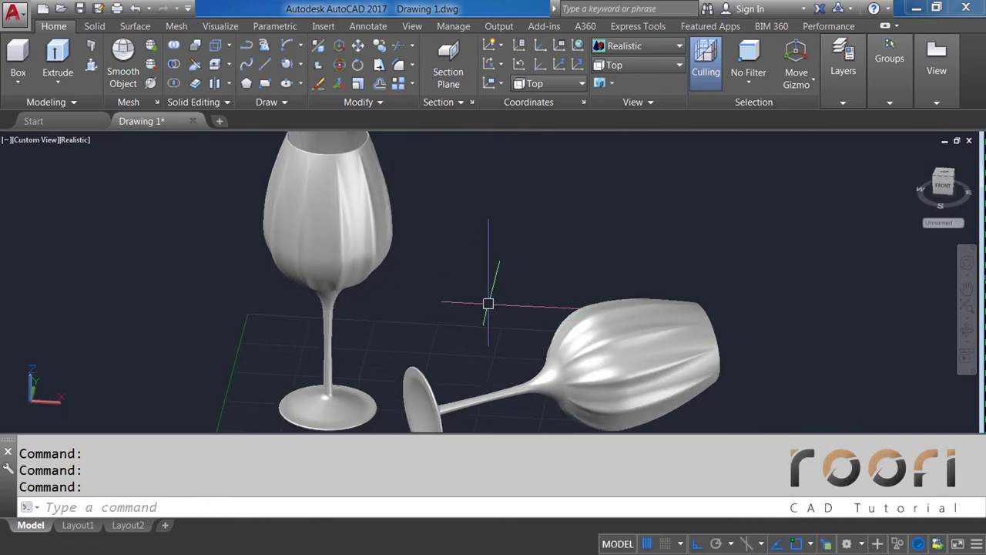
middle_click_drag(502, 281, 532, 330, "shift")
left_click(629, 46)
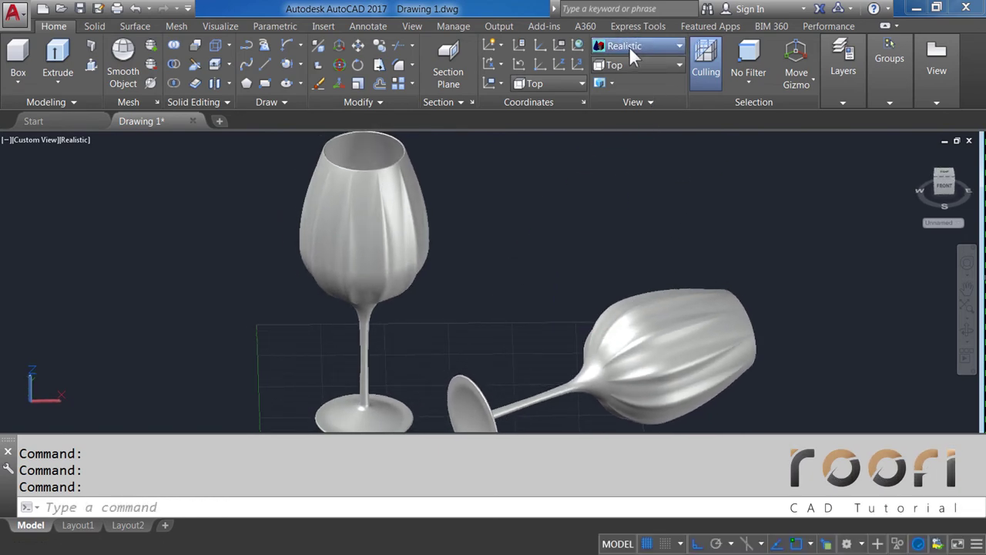
Step: Switch the viewport to the 2D Wireframe visual style and the Top view
left_click(617, 59)
left_click(618, 64)
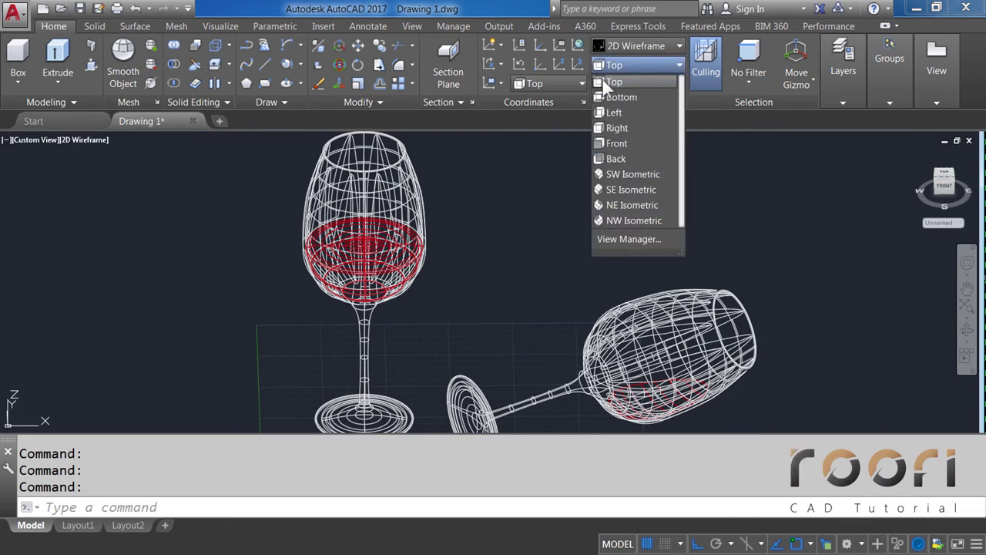
left_click(615, 81)
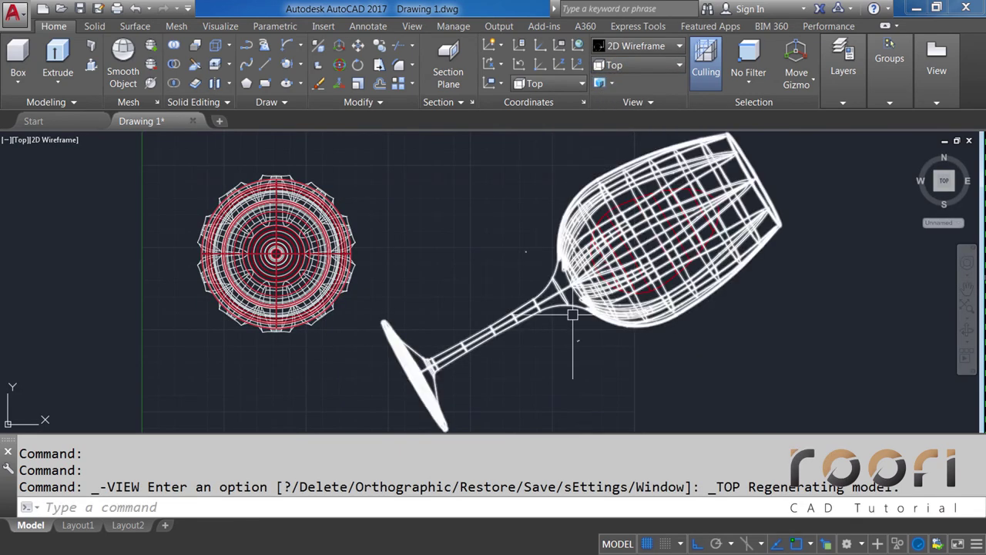
Step: Use MOVE to shift the tipped-over glass a short distance left toward the standing glass
type("M")
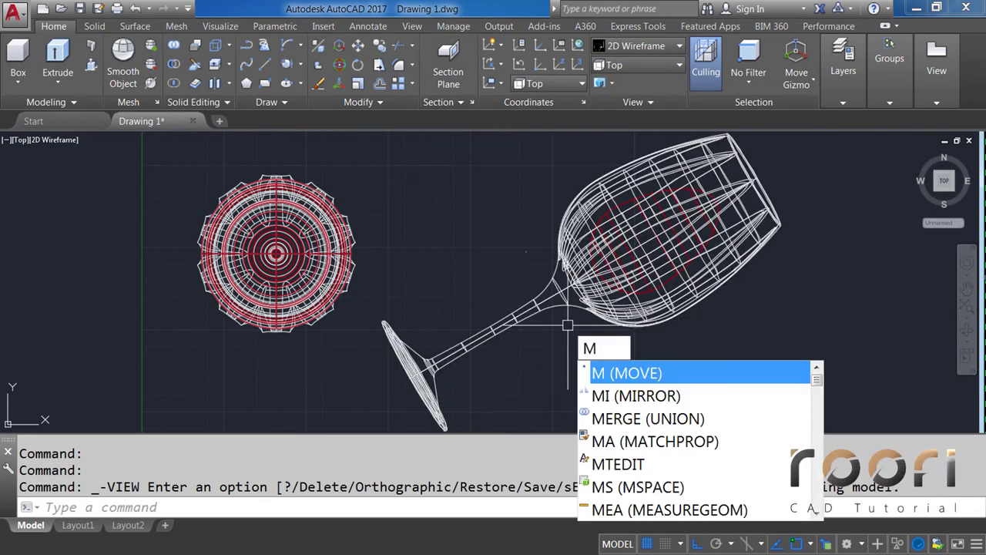
key("Return")
left_click(661, 345)
left_click(606, 260)
key("Return")
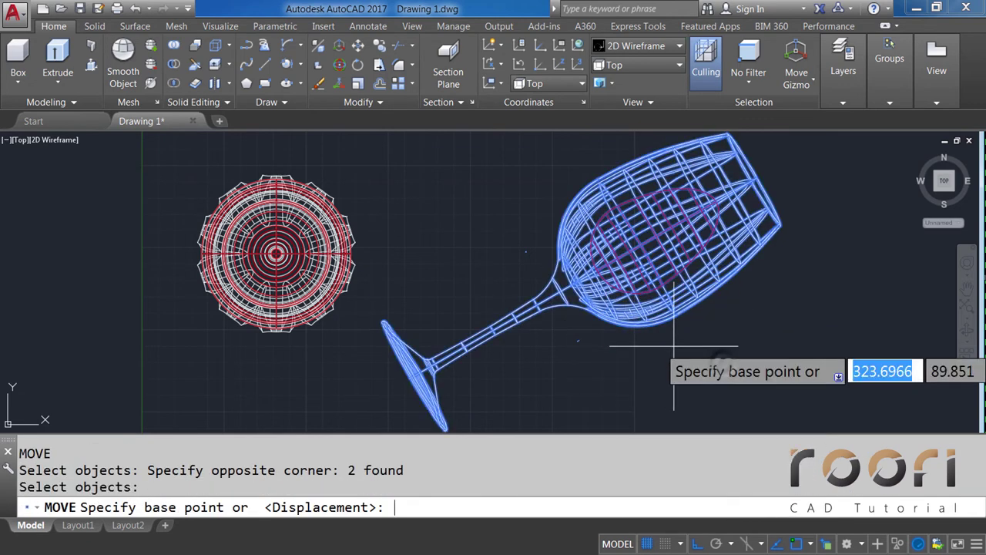
left_click(736, 350)
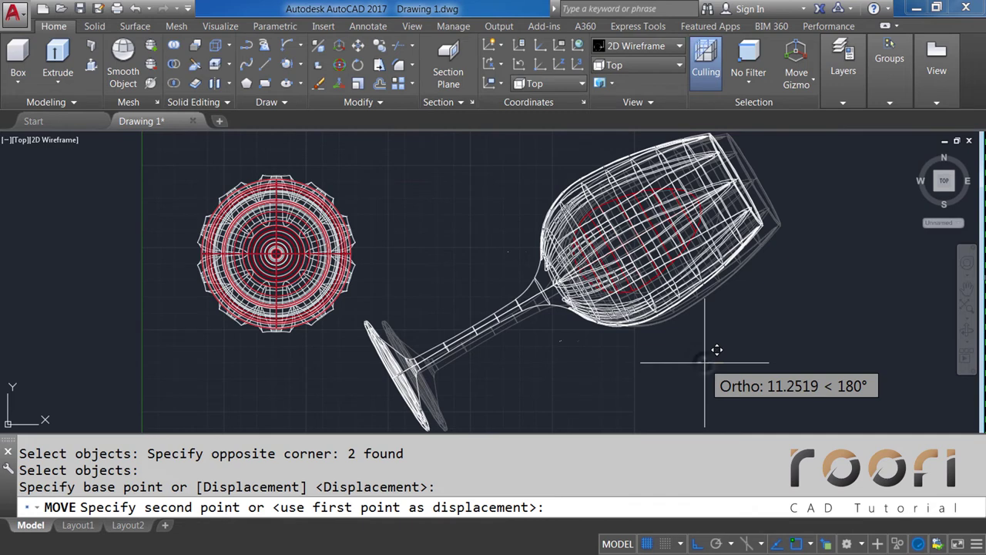
left_click(704, 362)
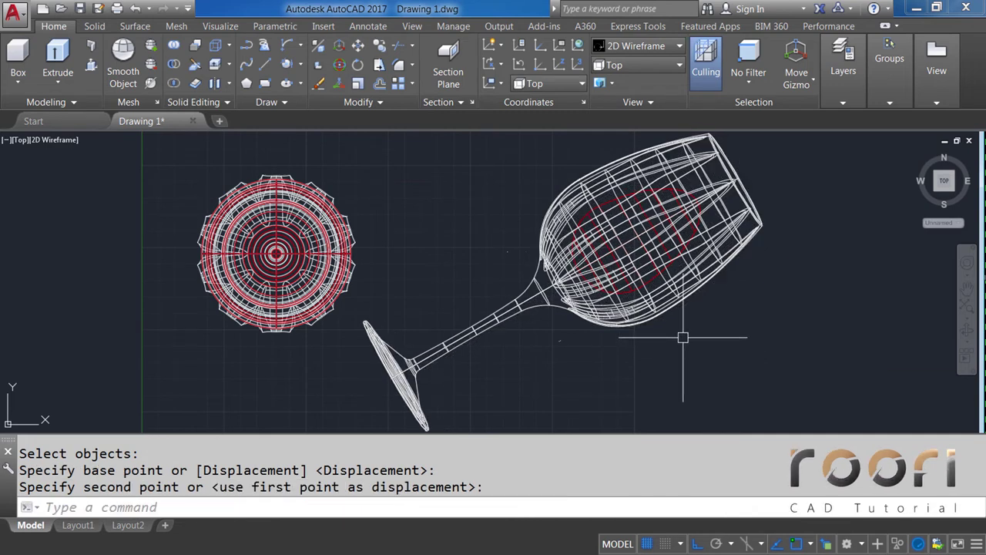
Step: Return to the Top view and re-centre the glasses on screen
mouse_move(686, 329)
middle_mouse_down("shift")
mouse_move(626, 246)
mouse_move(625, 218)
middle_mouse_up("shift")
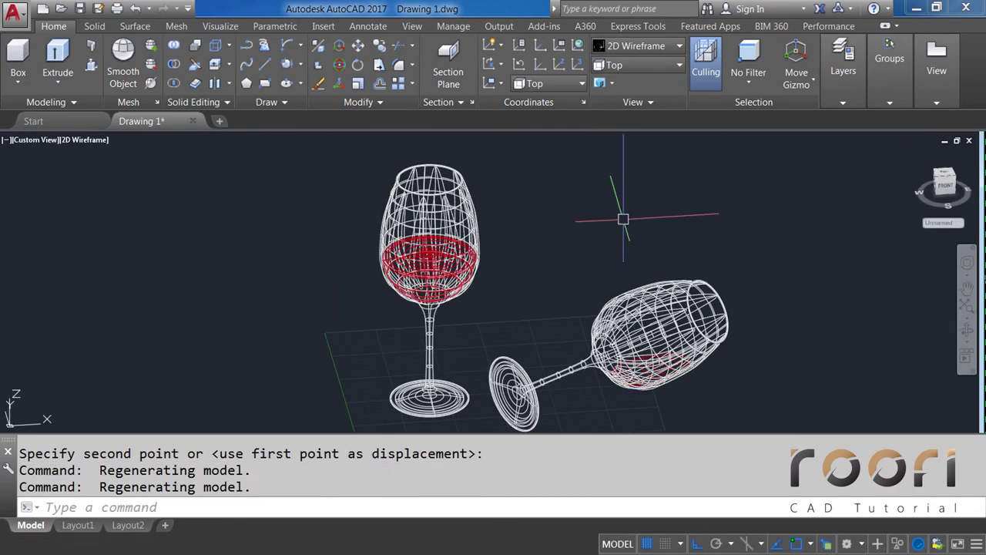
left_click(629, 68)
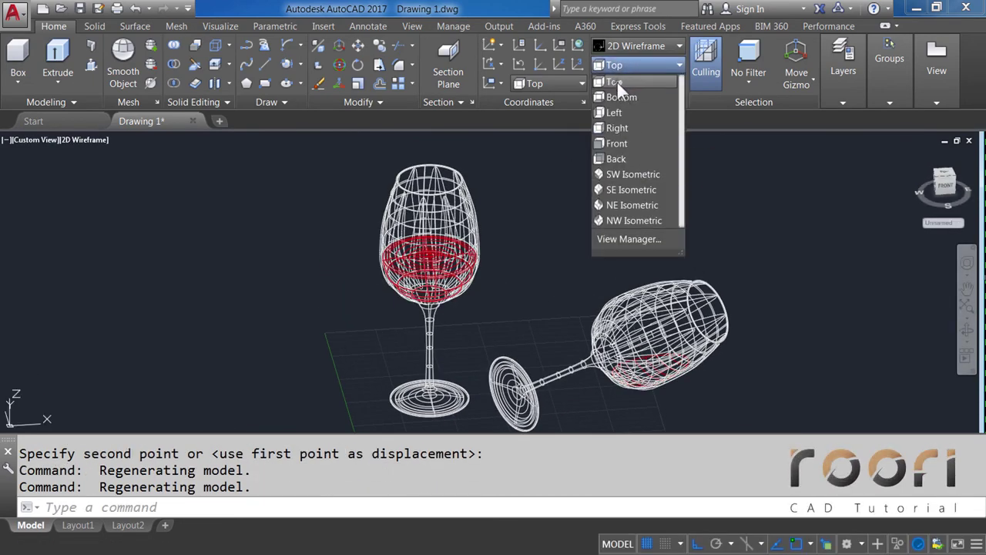
left_click(617, 80)
scroll(478, 265, "down", 3)
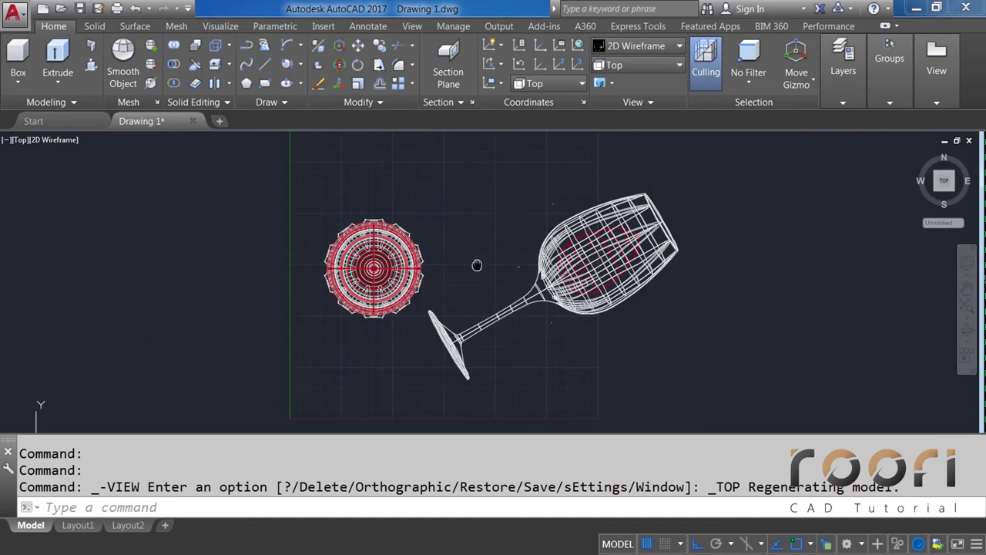
middle_click_drag(478, 265, 514, 285)
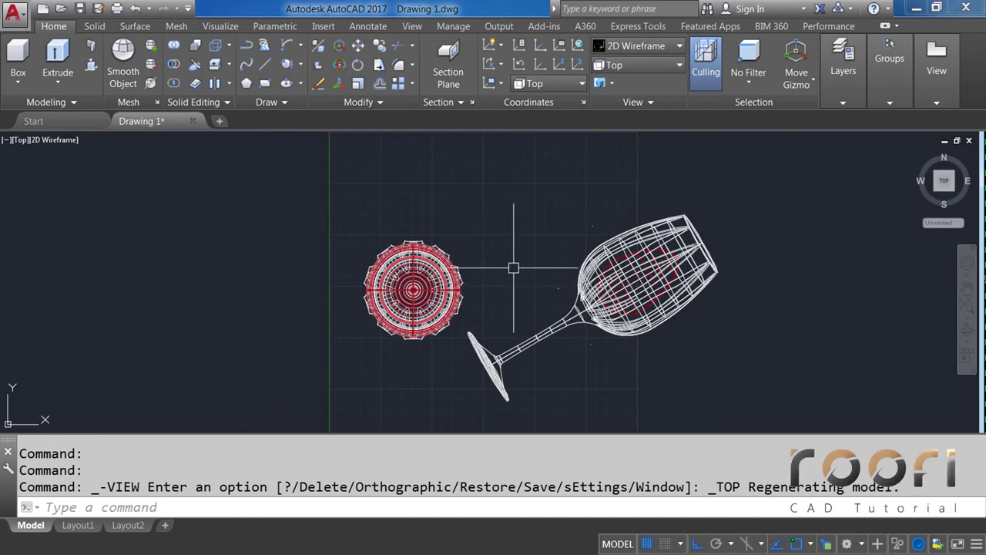
Step: Open the Materials Browser and scroll the Autodesk Library to the Clear glass materials
left_click(220, 27)
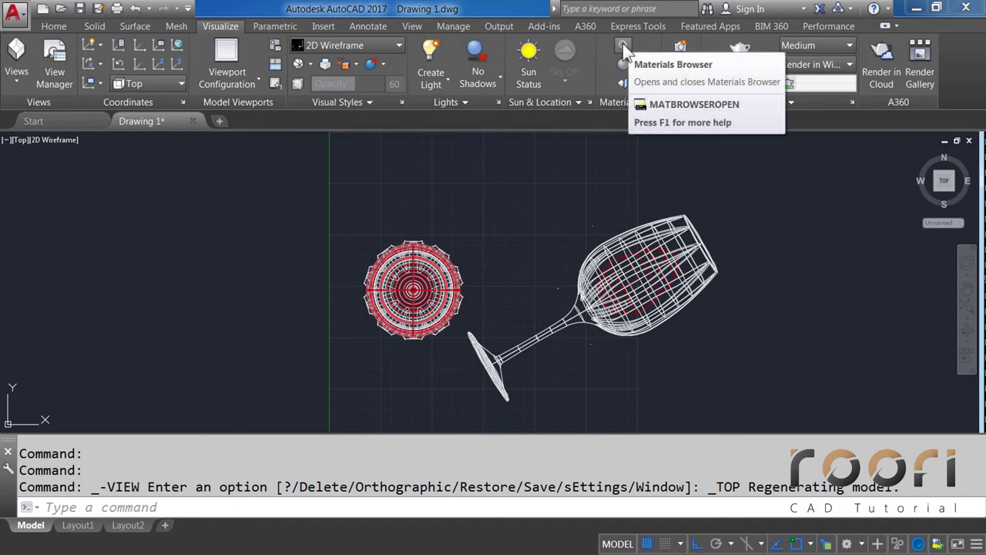
left_click(623, 45)
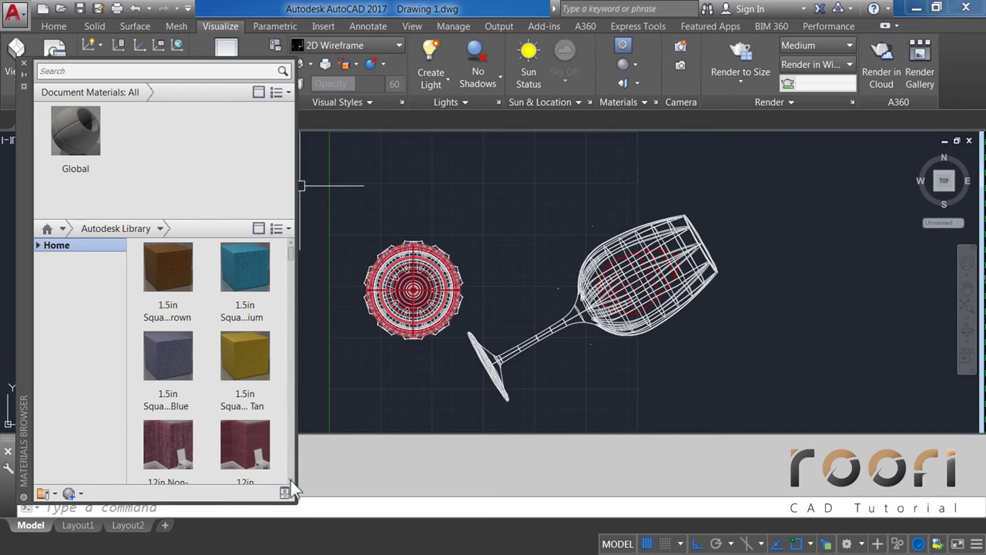
scroll(291, 486, "down", 2)
scroll(292, 485, "down", 2)
scroll(292, 486, "down", 1)
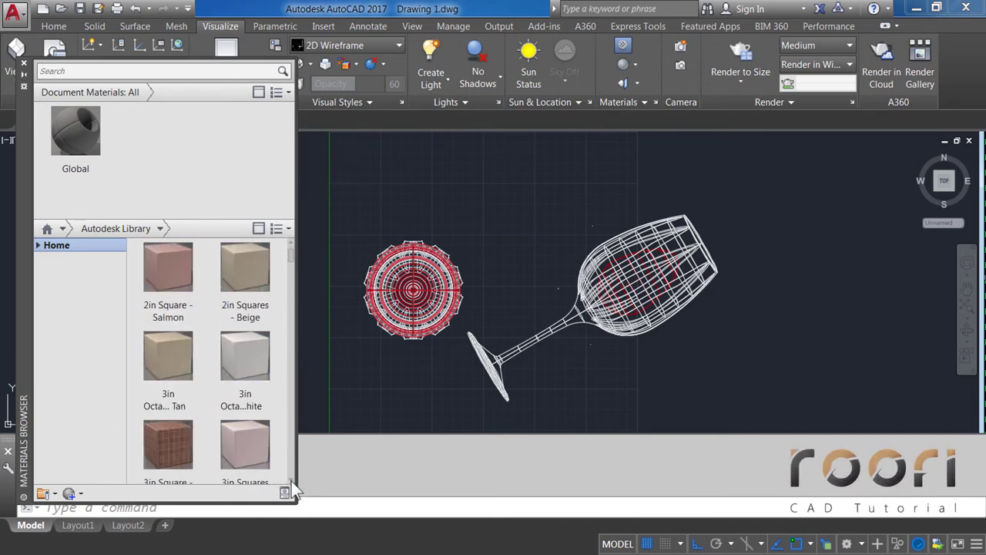
scroll(292, 486, "down", 2)
scroll(291, 485, "down", 2)
scroll(291, 485, "down", 2)
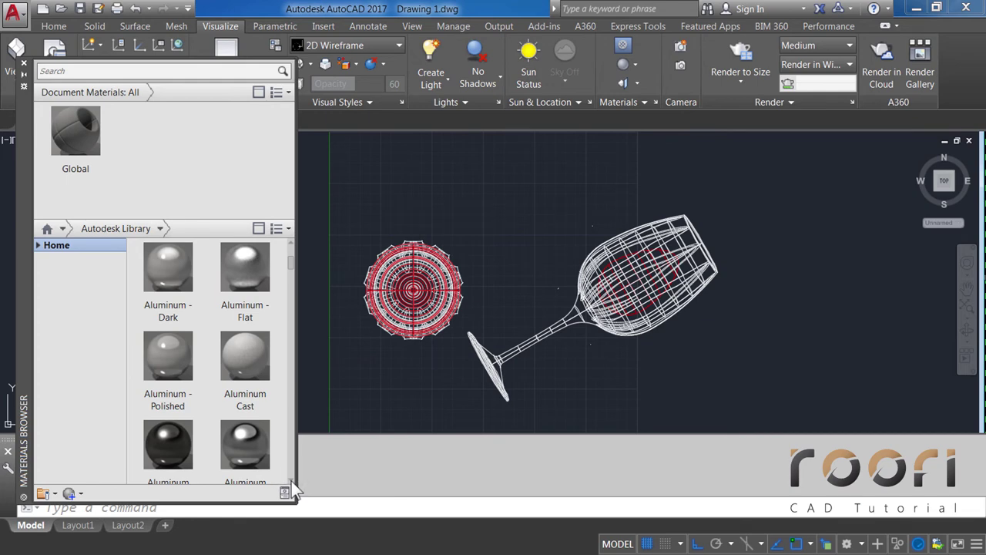
scroll(293, 487, "down", 2)
scroll(293, 487, "down", 2)
scroll(293, 487, "down", 2)
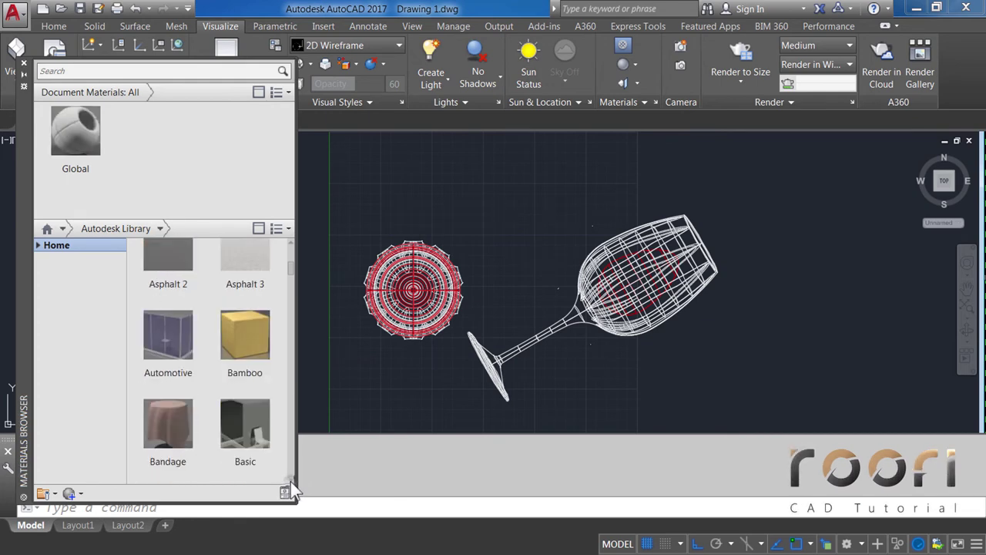
scroll(293, 487, "down", 1)
scroll(294, 470, "down", 1)
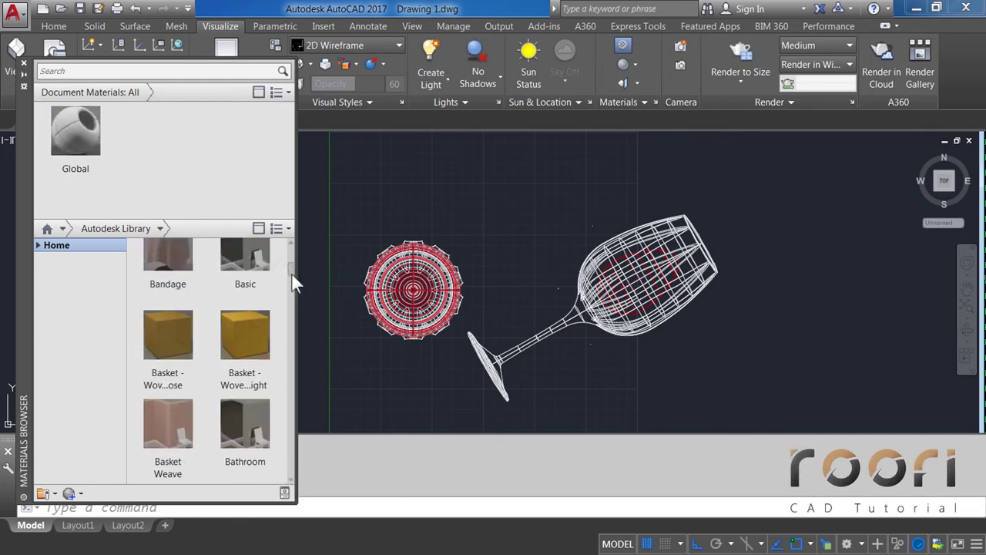
left_click_drag(292, 277, 296, 306)
scroll(297, 306, "down", 2)
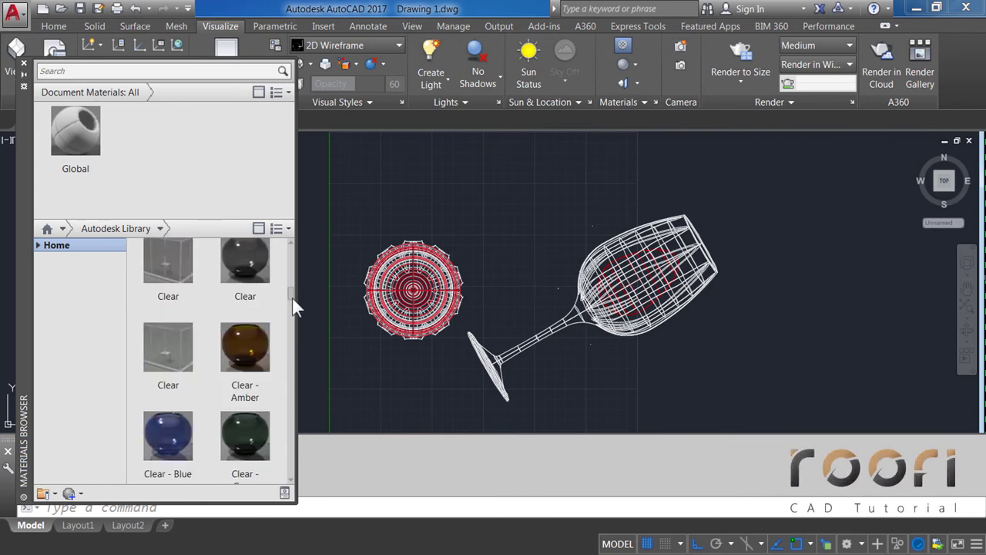
scroll(278, 434, "down", 1)
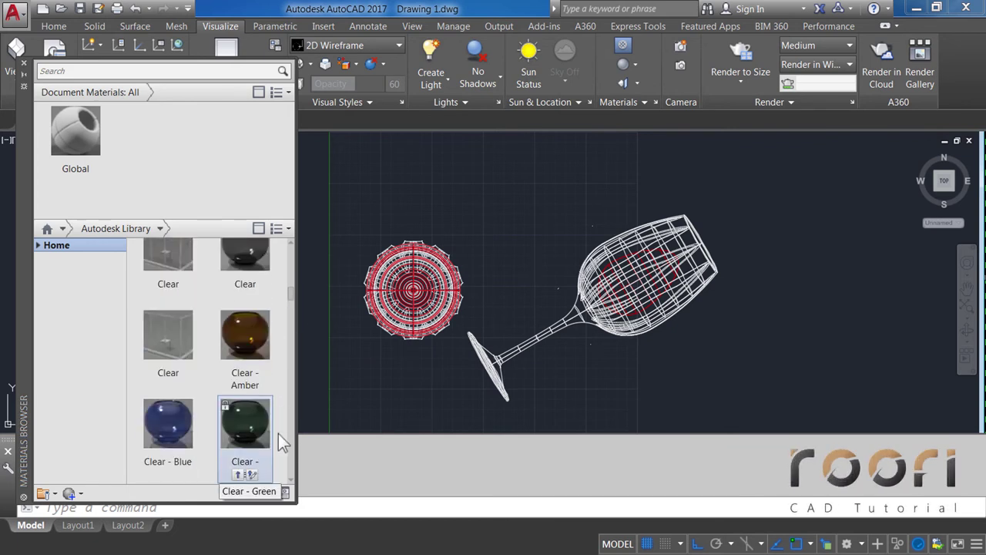
left_click(291, 482)
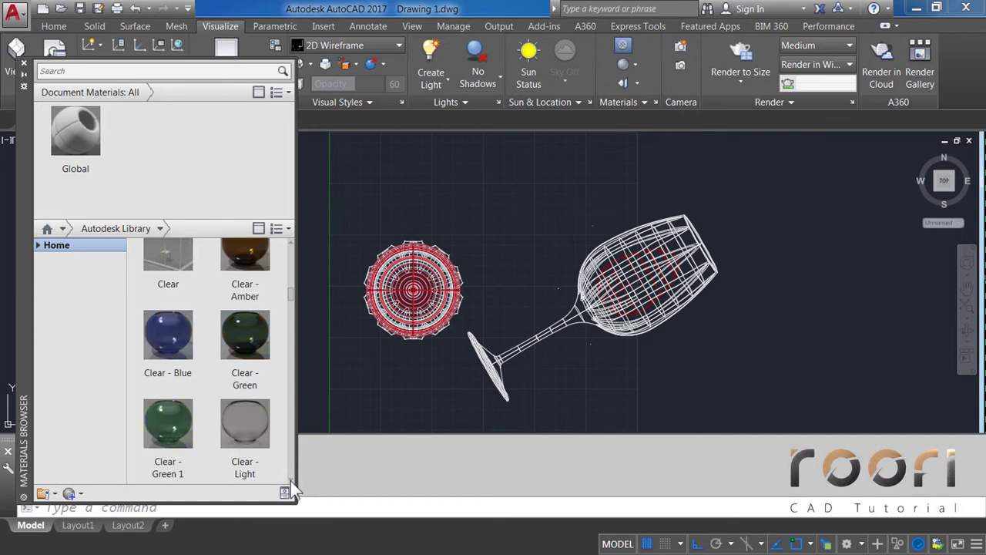
left_click(290, 482)
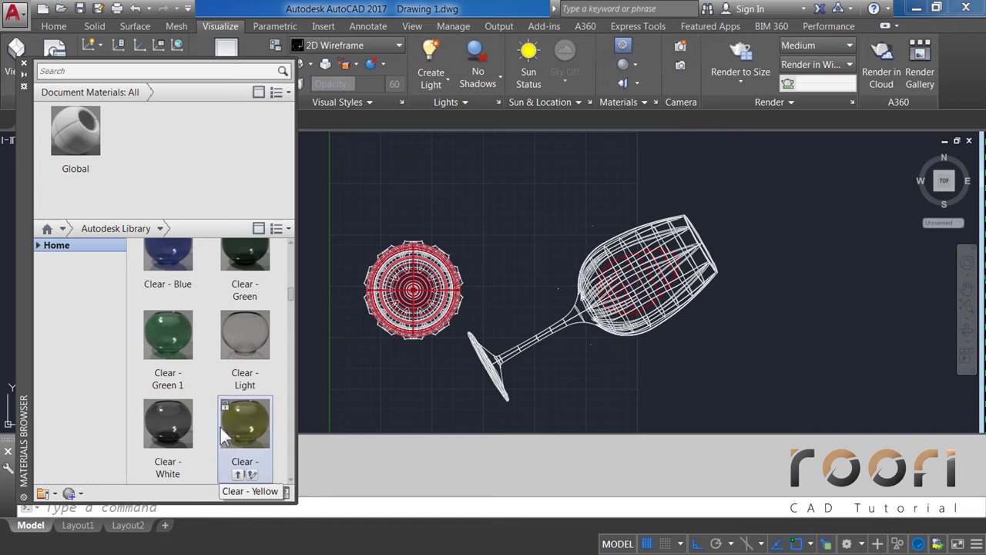
mouse_move(168, 435)
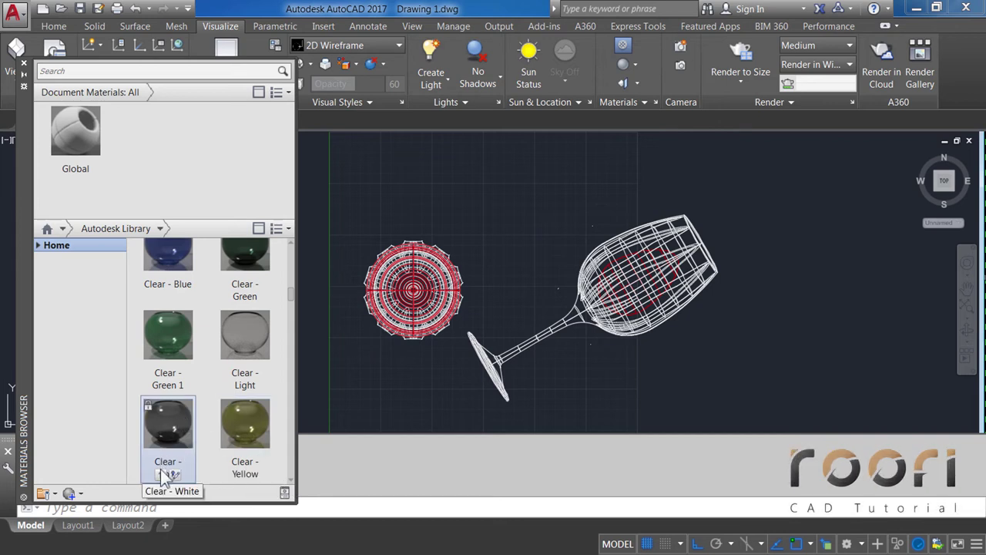
Step: Add the Clear - White and Clear Reflective library materials to the drawing
left_click(160, 474)
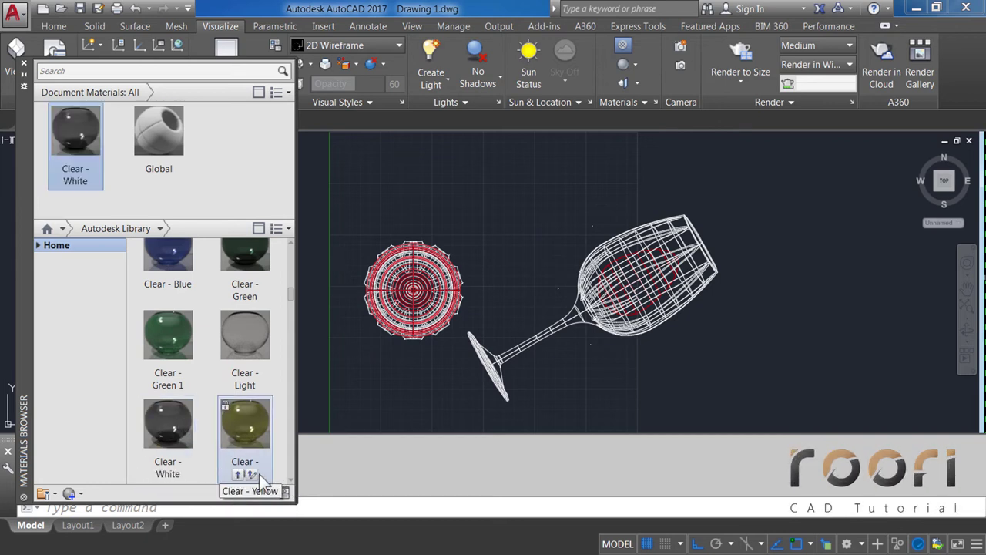
left_click(290, 482)
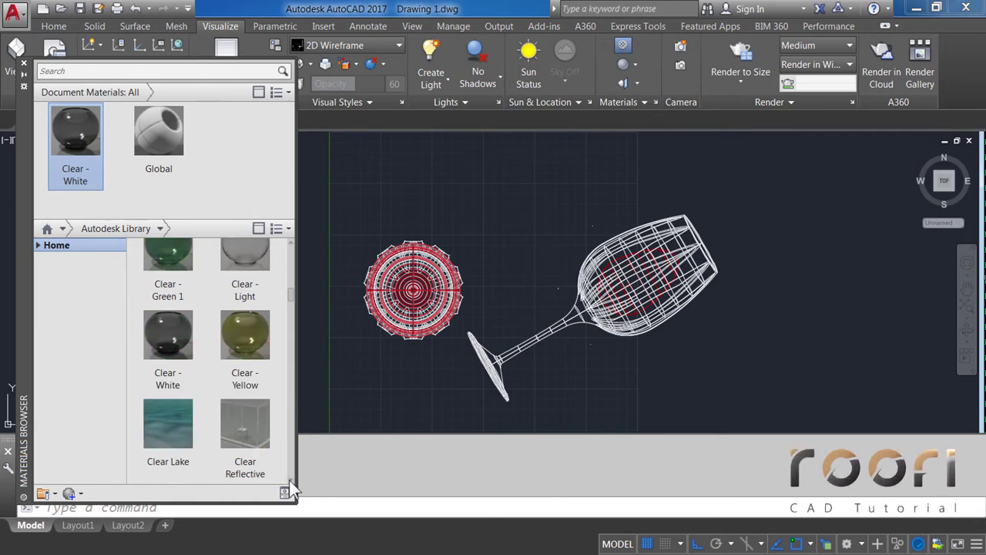
mouse_move(245, 432)
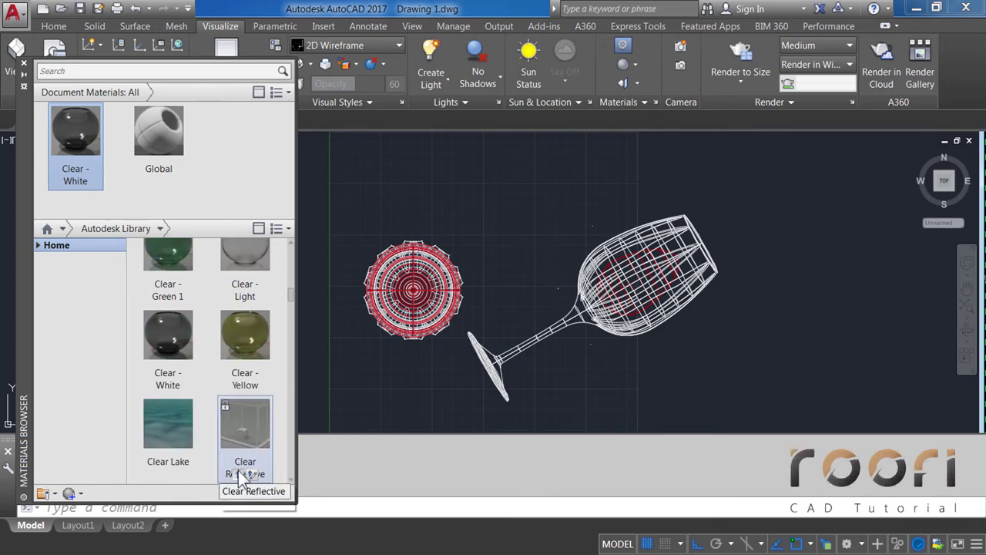
left_click(240, 475)
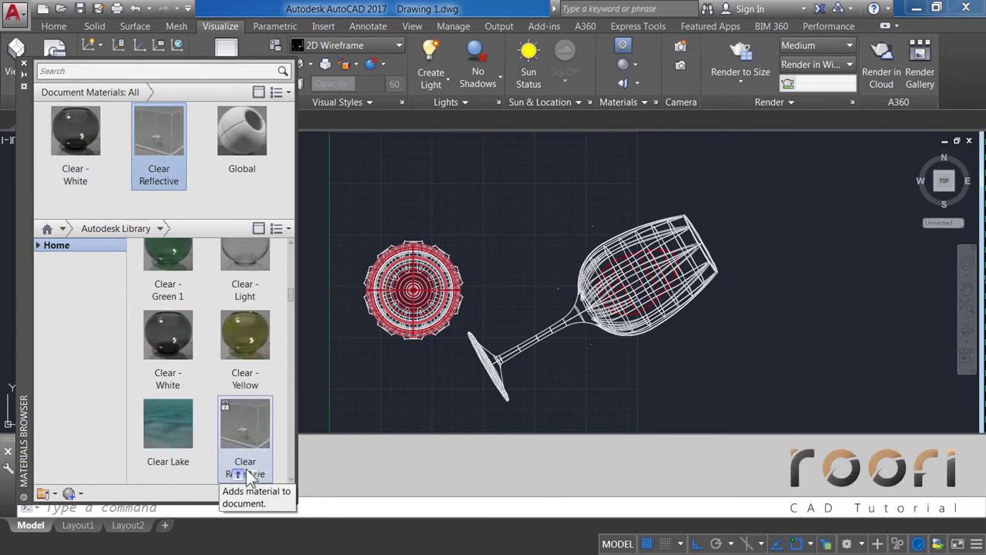
left_click(291, 482)
left_click(290, 483)
left_click(291, 482)
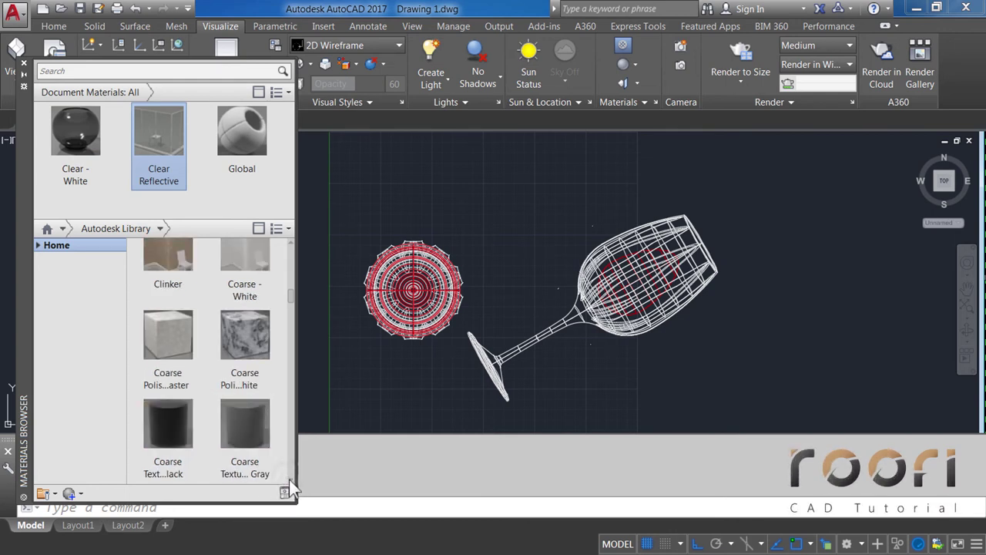
left_click(290, 483)
left_click(291, 483)
left_click(291, 483)
left_click(290, 483)
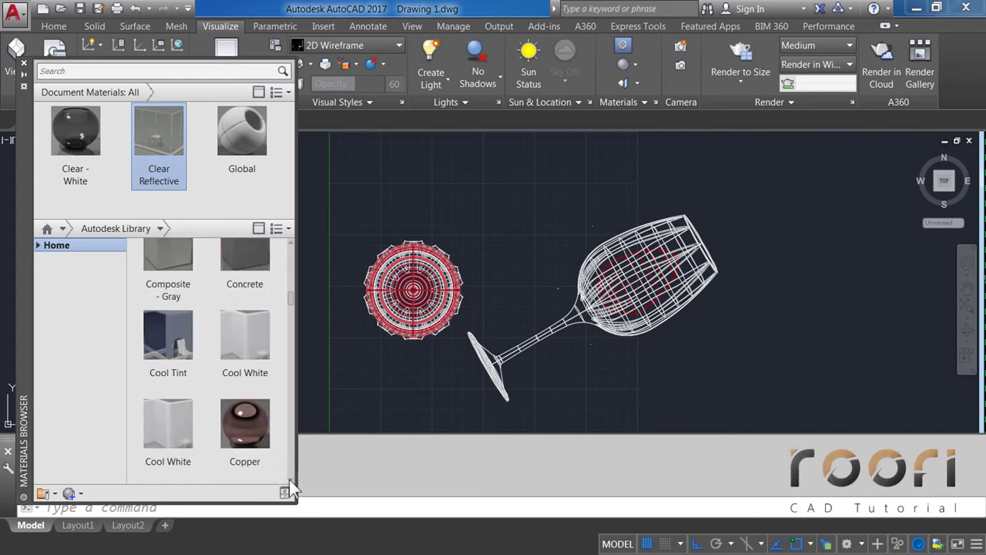
left_click(290, 484)
left_click(290, 483)
left_click(291, 483)
left_click(290, 483)
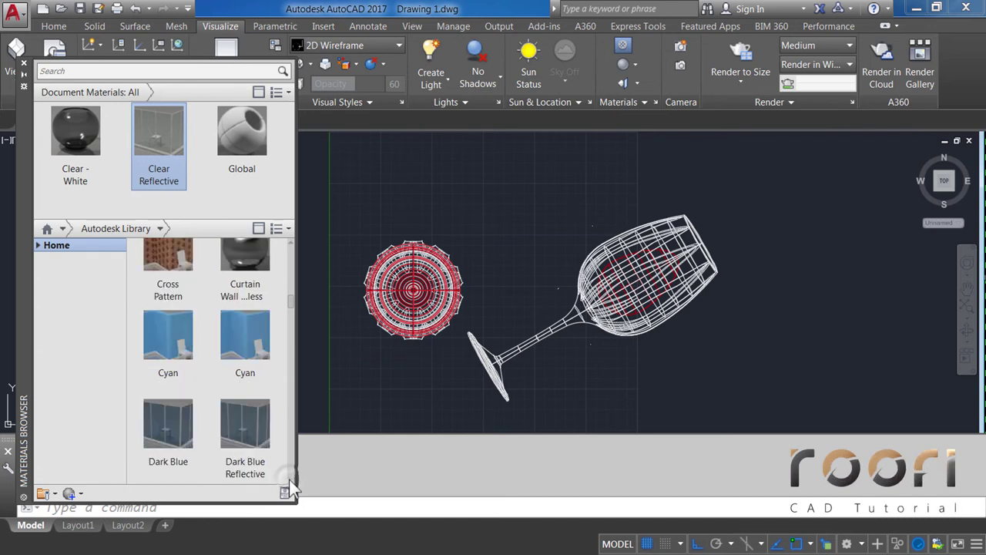
left_click(290, 483)
left_click(290, 483)
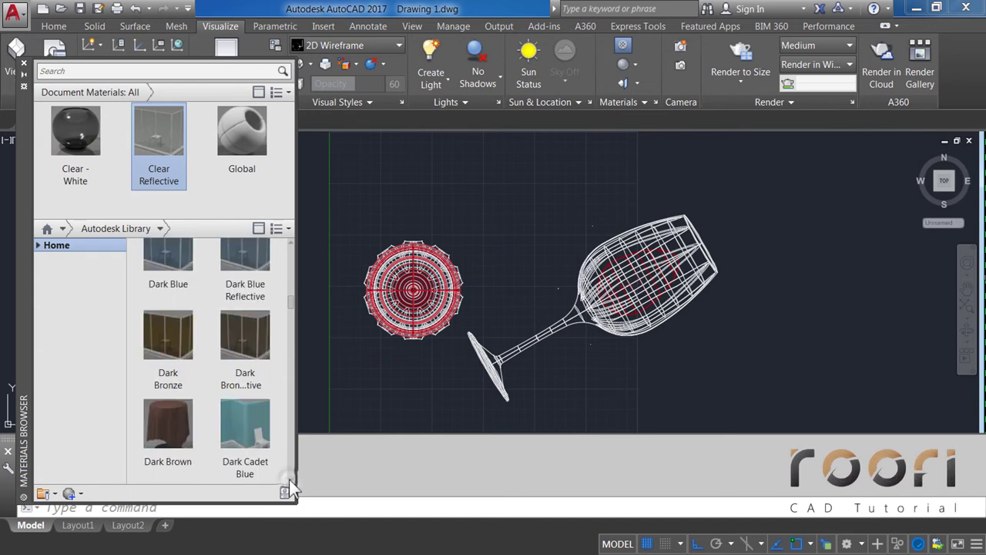
left_click(290, 483)
left_click(290, 483)
left_click(290, 483)
left_click(290, 483)
left_click(291, 483)
left_click(290, 483)
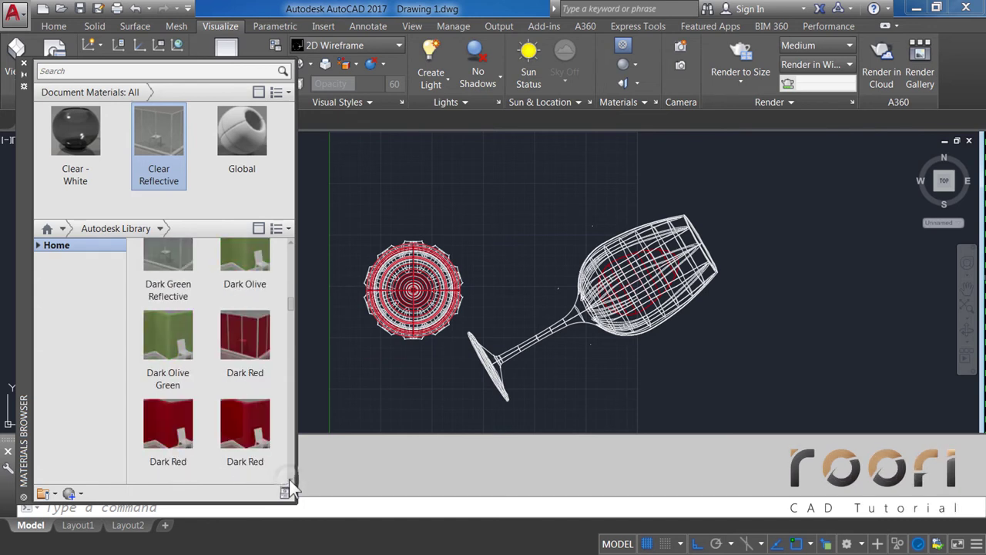
mouse_move(245, 339)
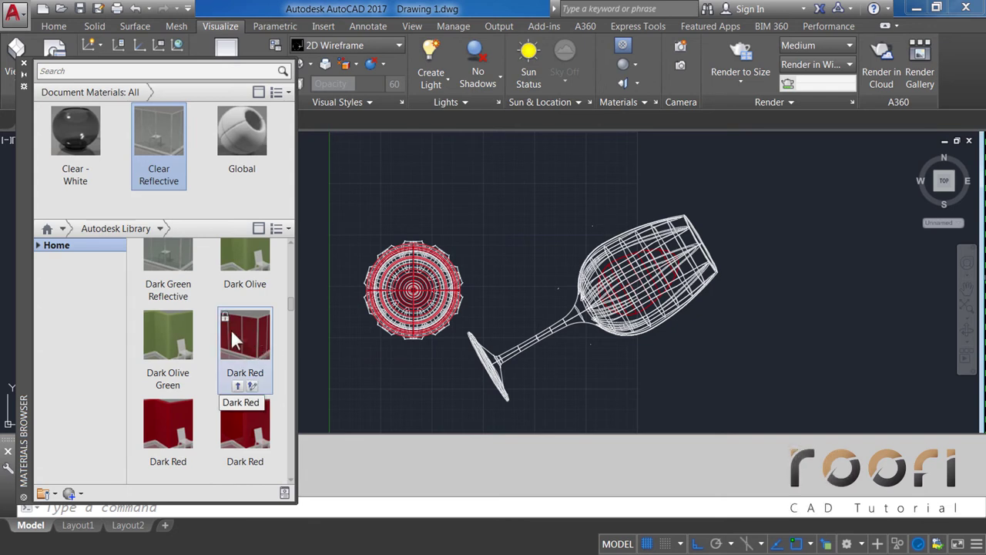
Step: Add the Dark Red and Golden Sand library materials to the drawing
left_click(237, 385)
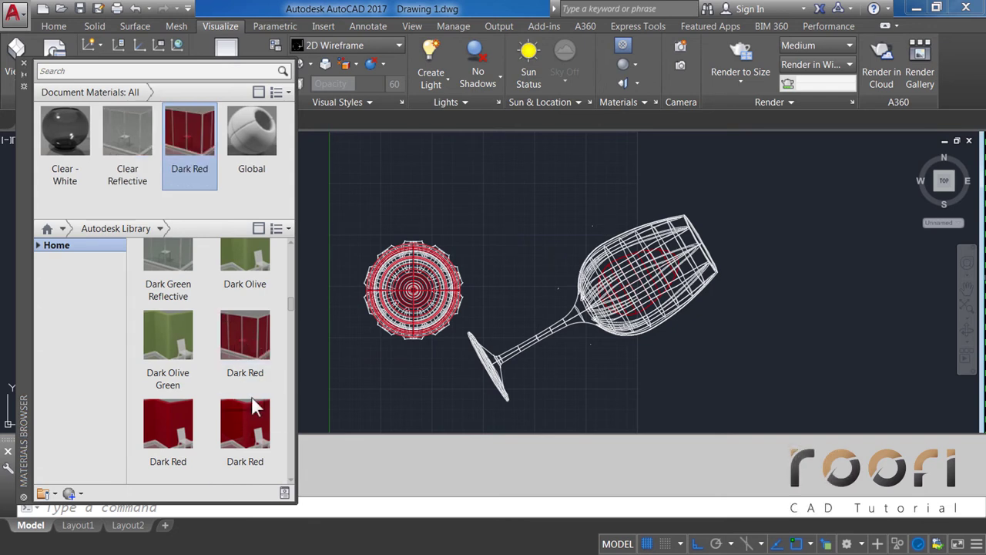
left_click(291, 483)
left_click(291, 483)
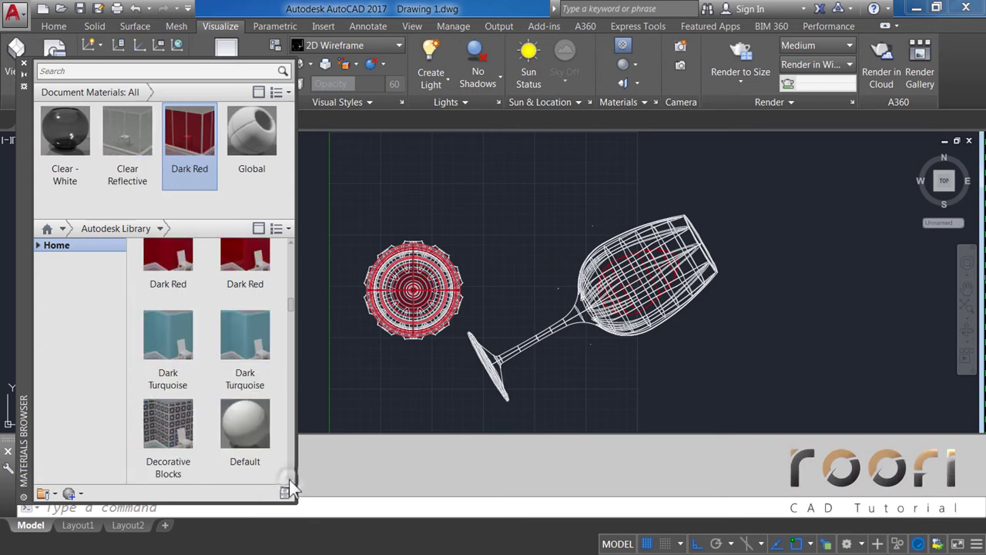
left_click(290, 483)
left_click(290, 483)
left_click(290, 483)
left_click(290, 483)
left_click(290, 483)
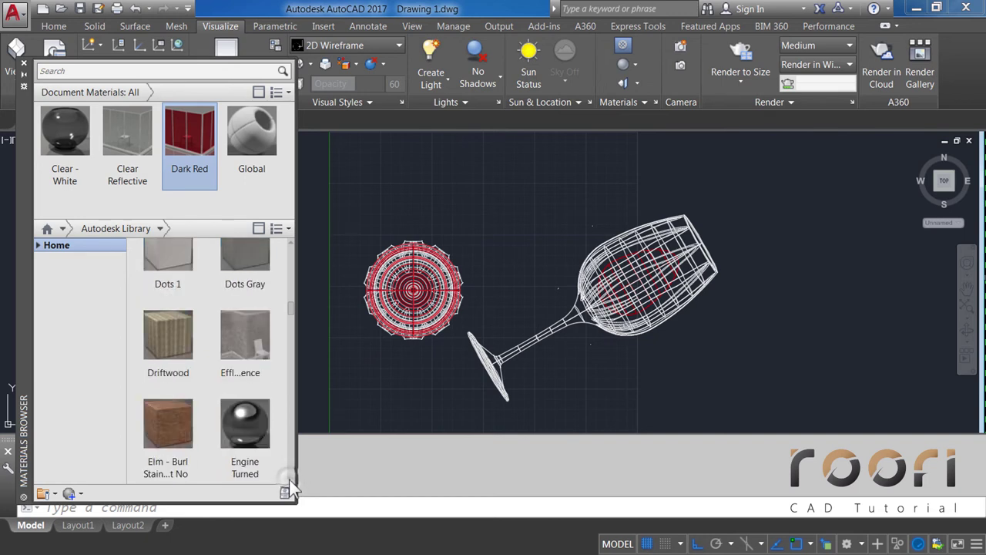
left_click(290, 483)
left_click(290, 483)
left_click(291, 483)
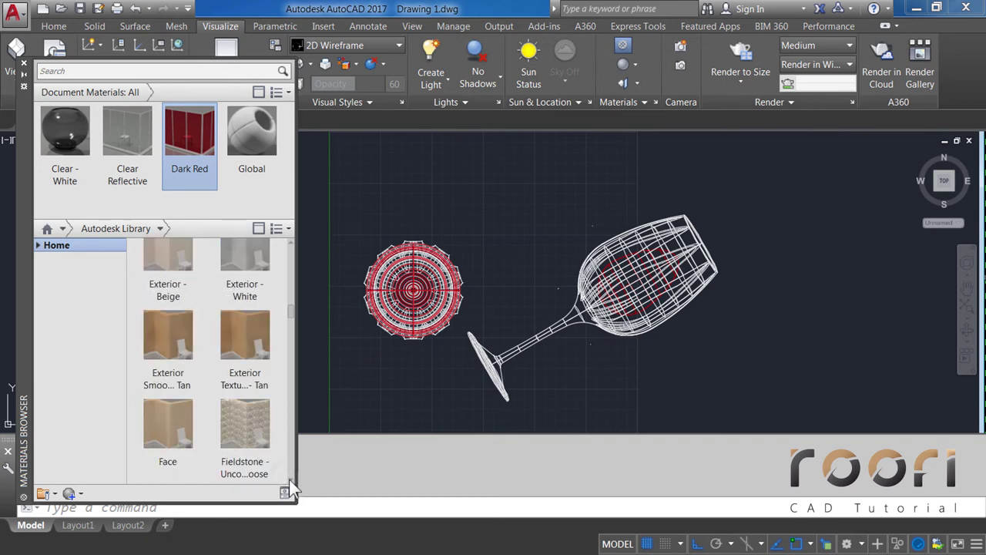
left_click(290, 483)
left_click(290, 483)
left_click(290, 483)
left_click(290, 483)
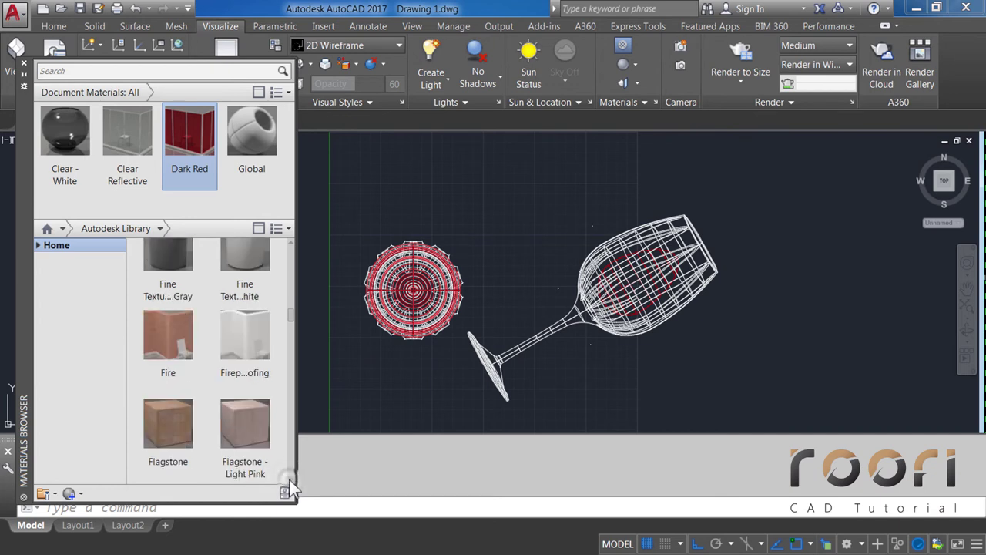
left_click(291, 483)
left_click(290, 483)
left_click(290, 483)
left_click(290, 484)
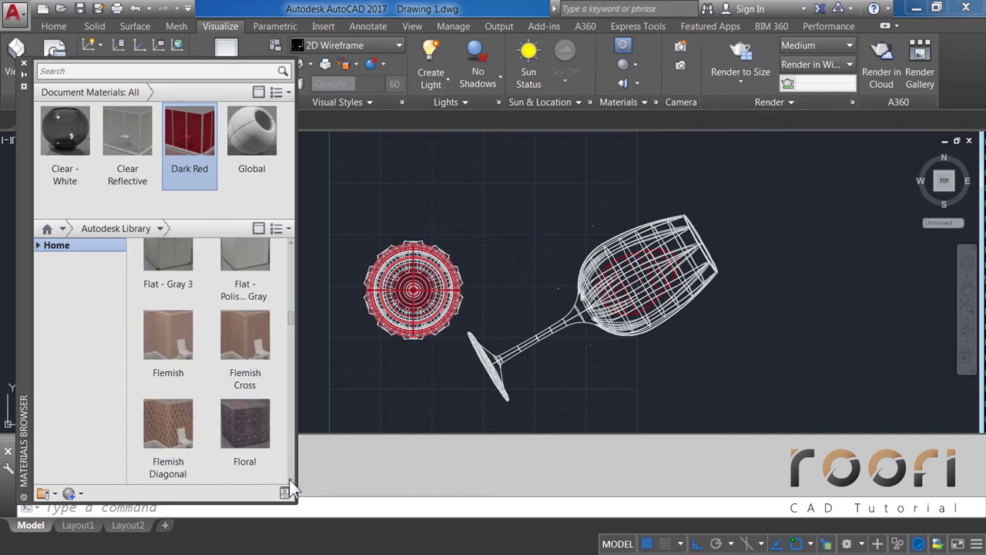
left_click(291, 483)
left_click(290, 483)
left_click(290, 483)
left_click(290, 483)
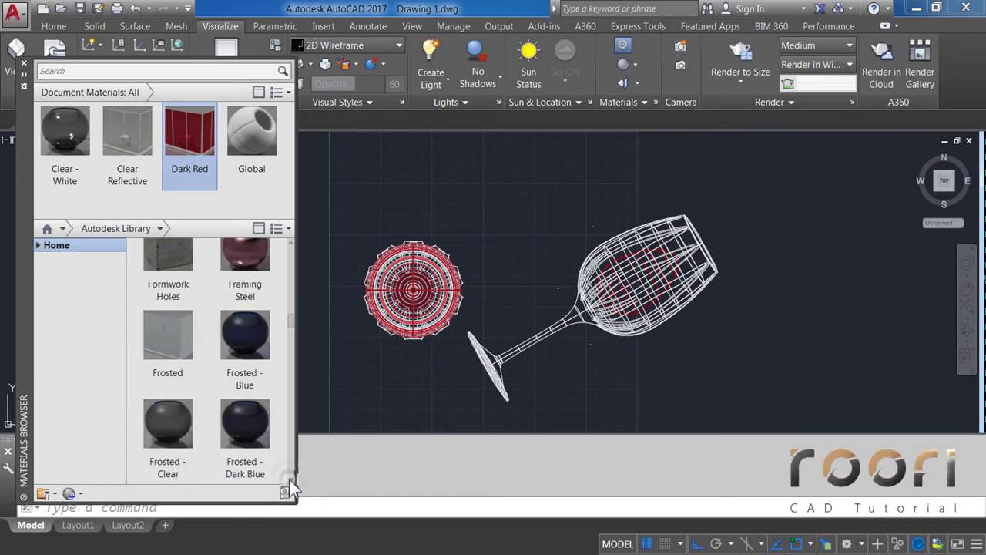
left_click(291, 483)
left_click(290, 484)
left_click(290, 483)
left_click(290, 483)
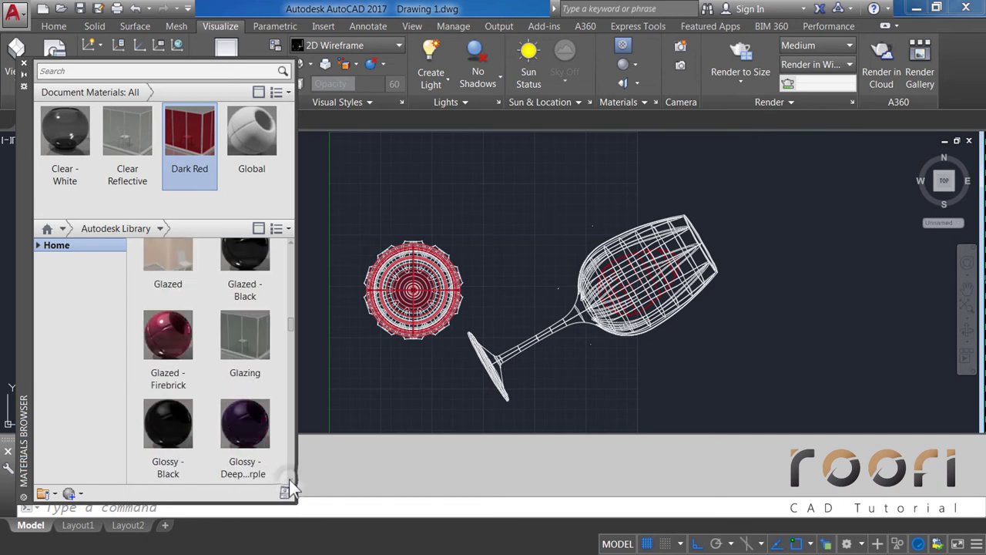
left_click(290, 483)
left_click(291, 483)
left_click(290, 483)
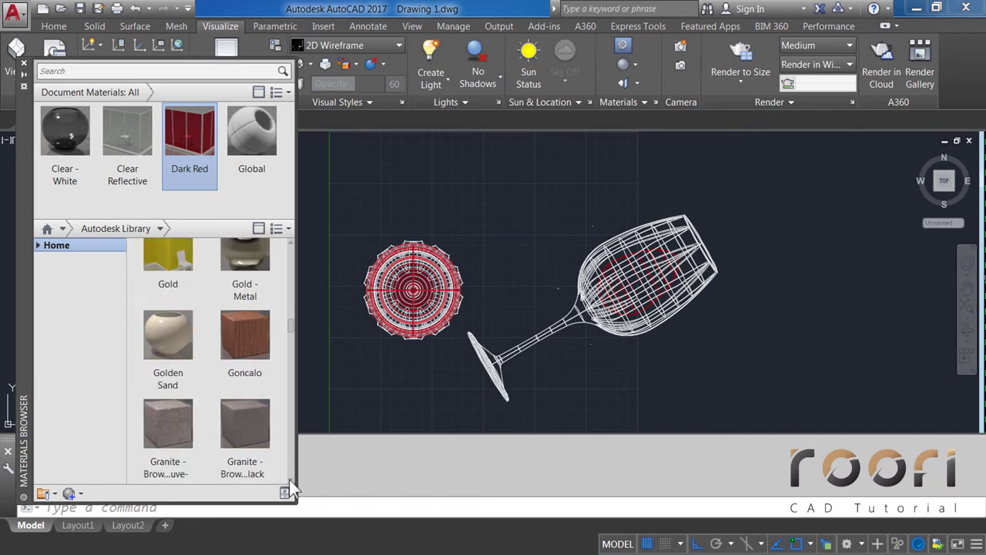
mouse_move(168, 347)
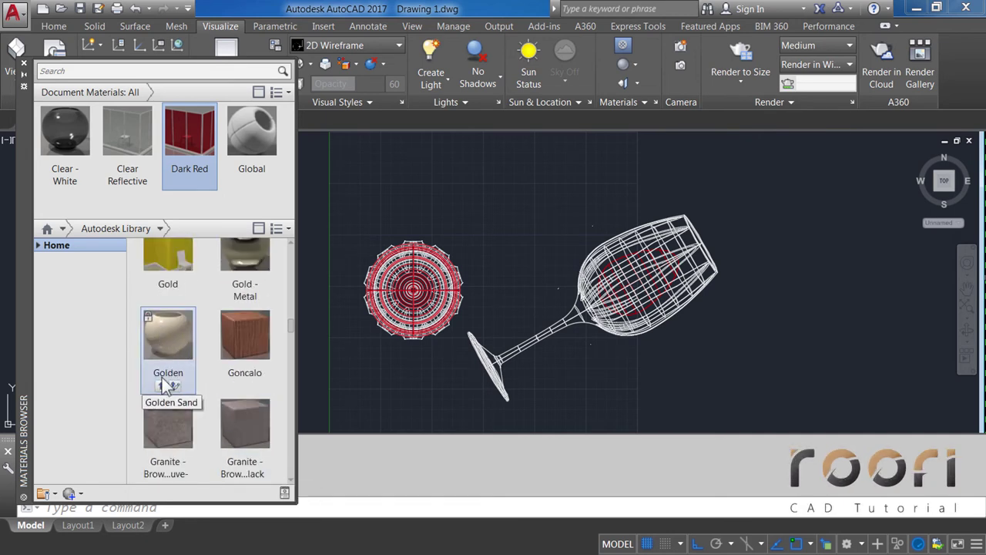
left_click(166, 383)
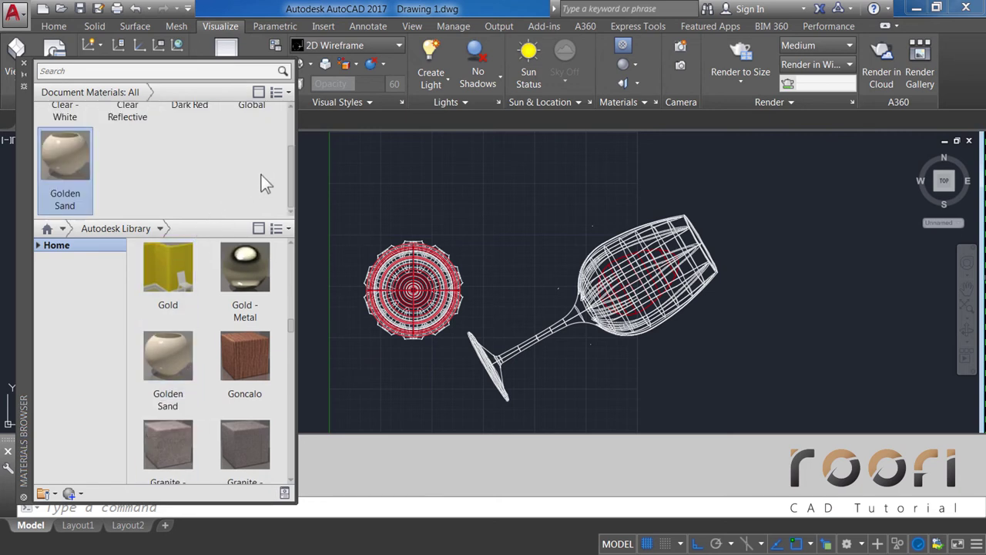
Step: Rename the Golden Sand material to Surface
right_click(67, 164)
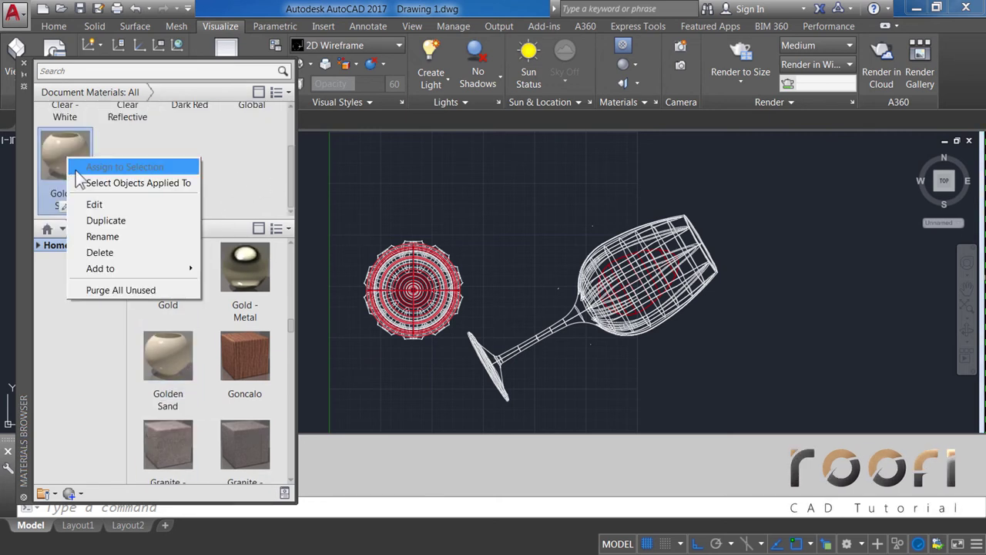
left_click(97, 236)
type("S")
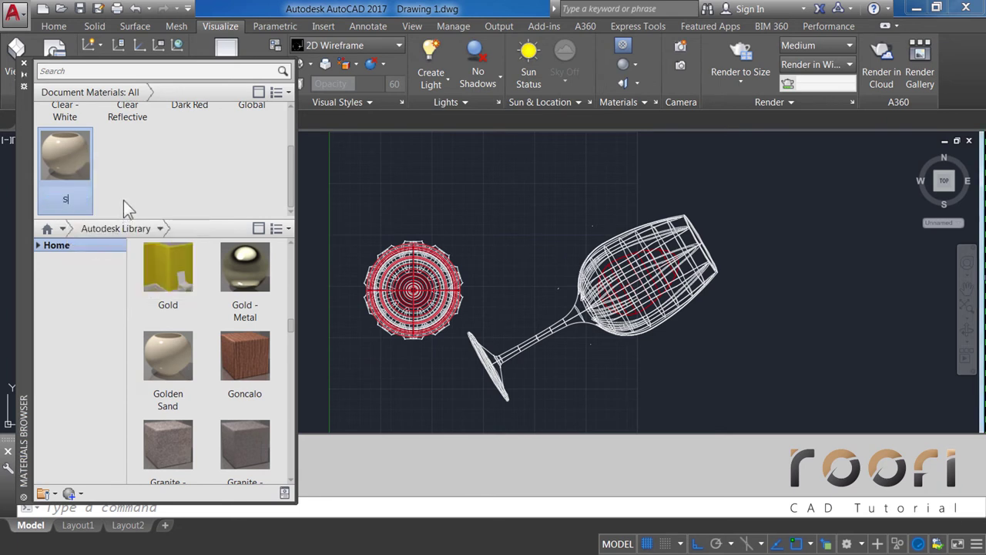
key("Caps_Lock")
type("urface")
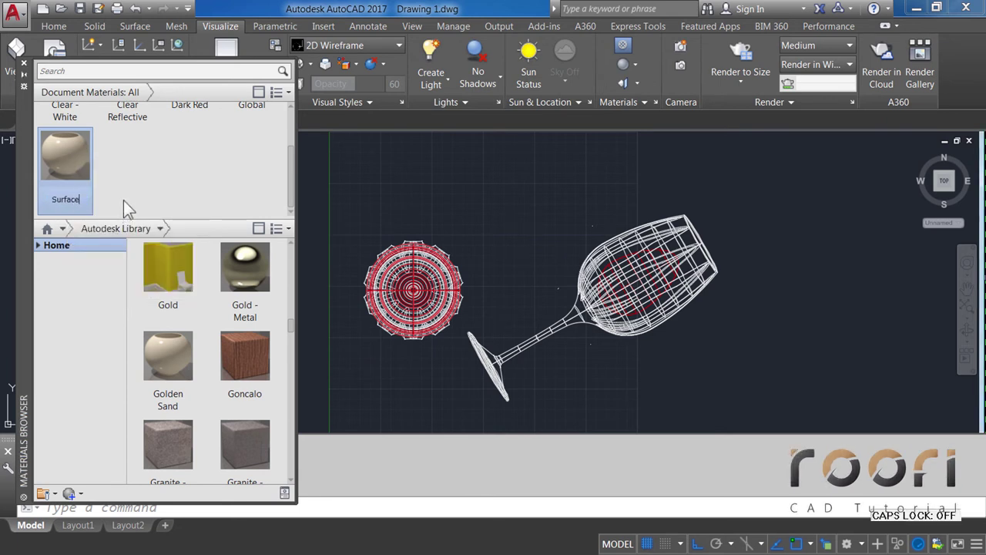
key("Caps_Lock")
key("Return")
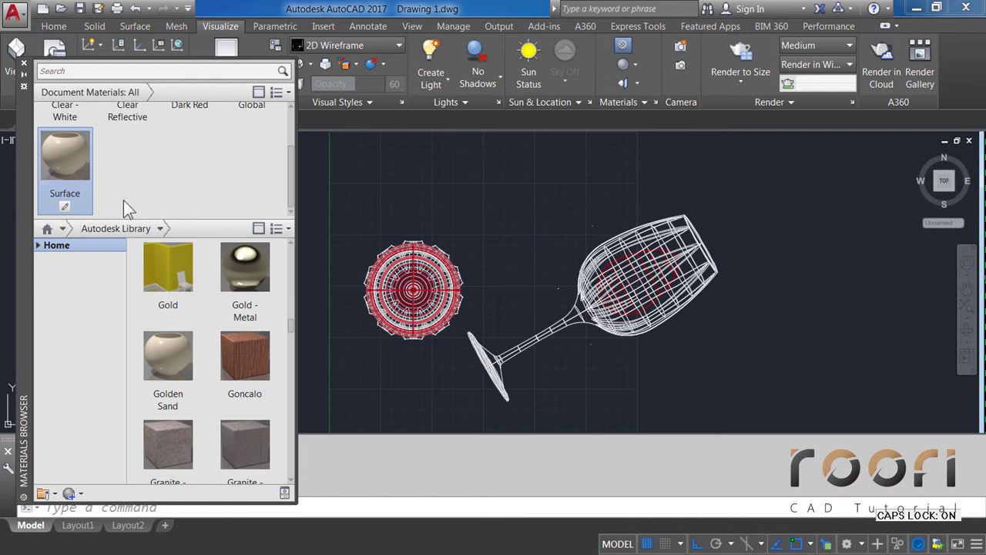
Step: Rename the Clear Reflective material to Glass
scroll(292, 196, "up", 2)
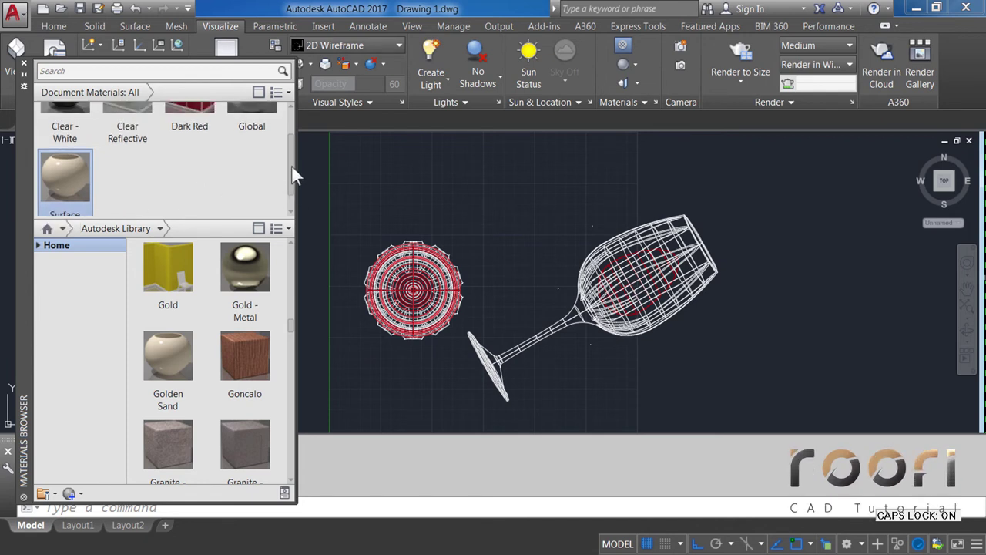
right_click(132, 158)
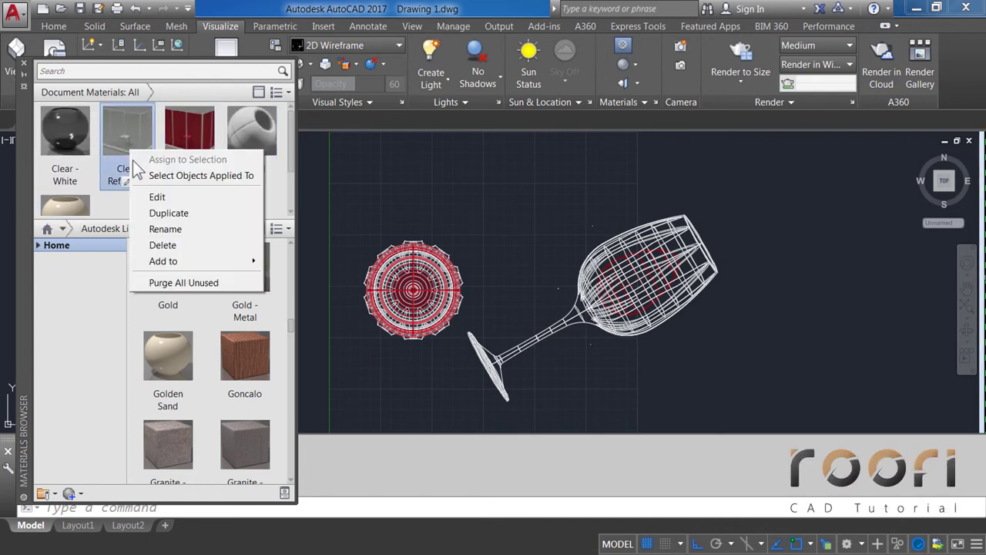
left_click(165, 230)
type("Glass")
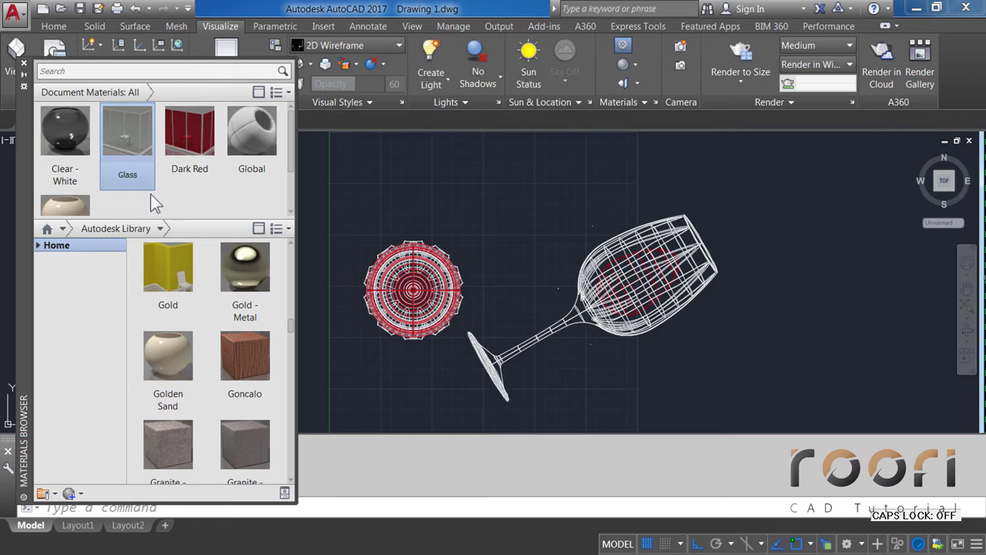
key("Return")
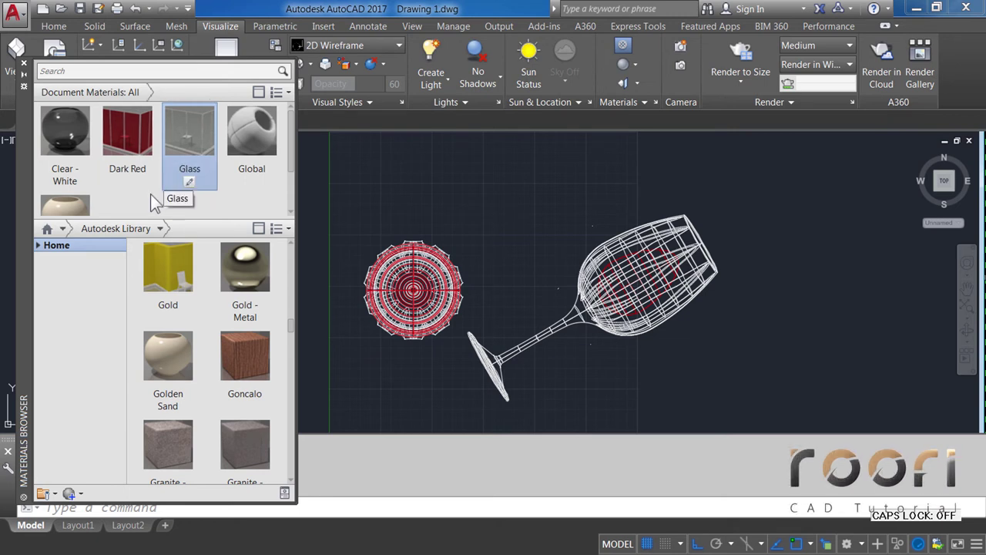
Step: Rename the Clear - White material to Black Glass
right_click(75, 171)
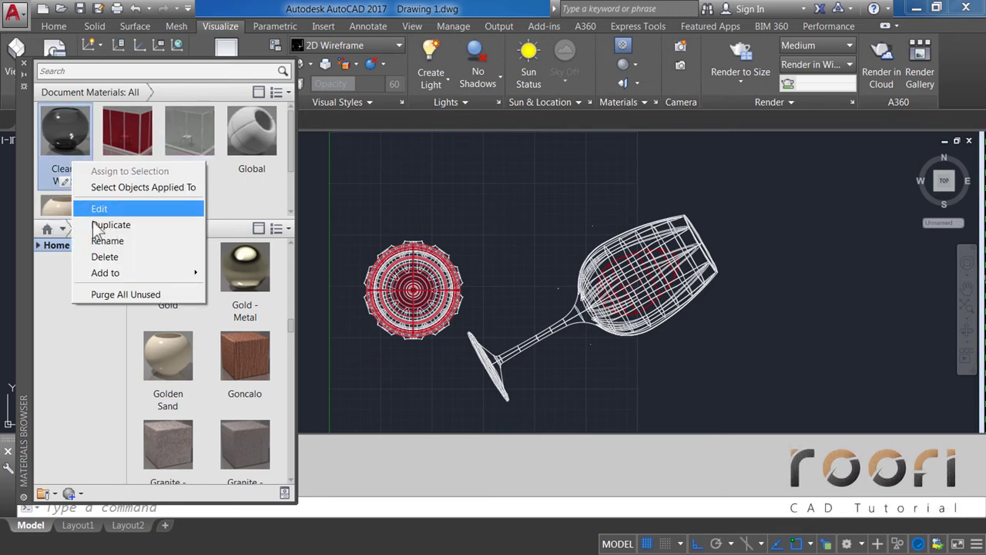
left_click(108, 241)
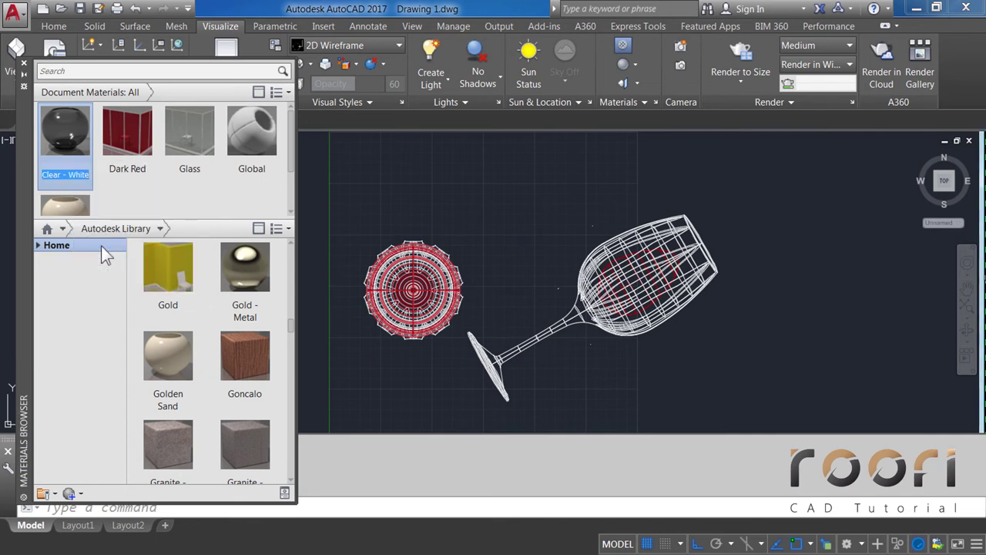
type("Black")
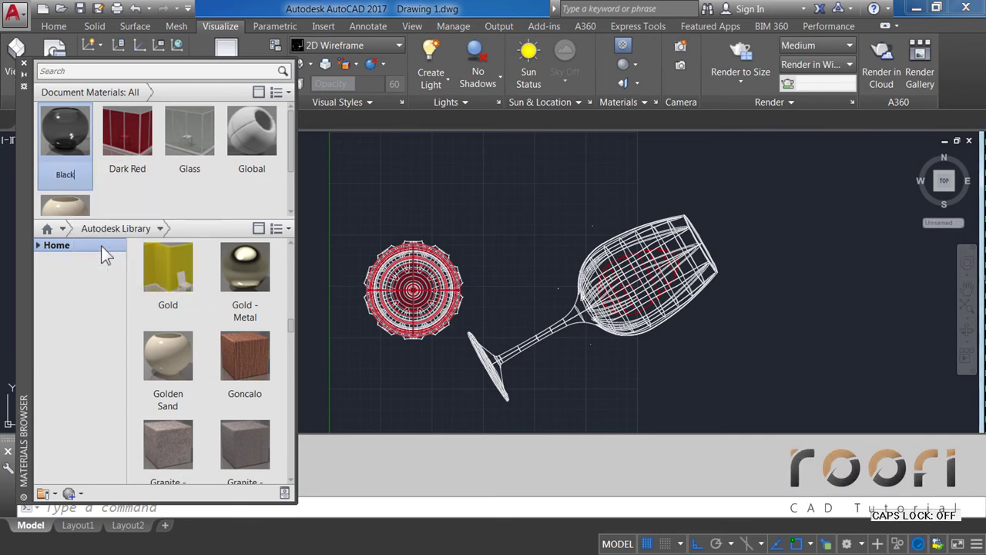
type(" Glass")
key("Return")
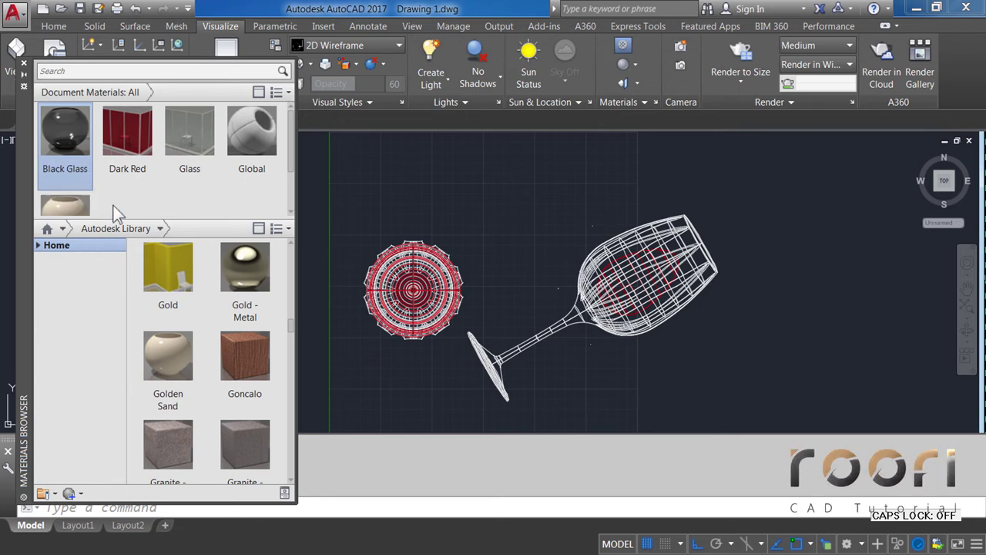
Step: Rename the Dark Red material to Liquid
left_click(121, 162)
right_click(121, 162)
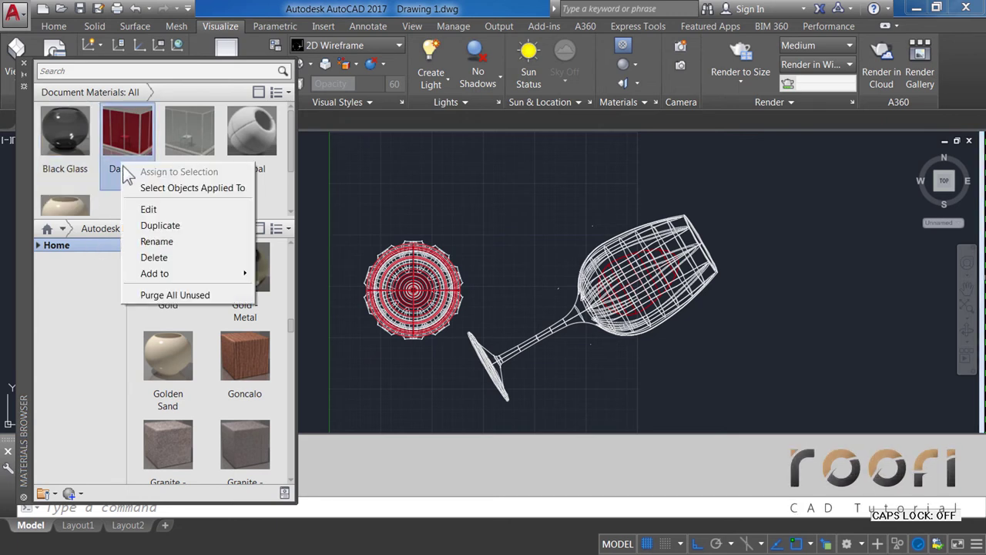
left_click(151, 244)
type("Li")
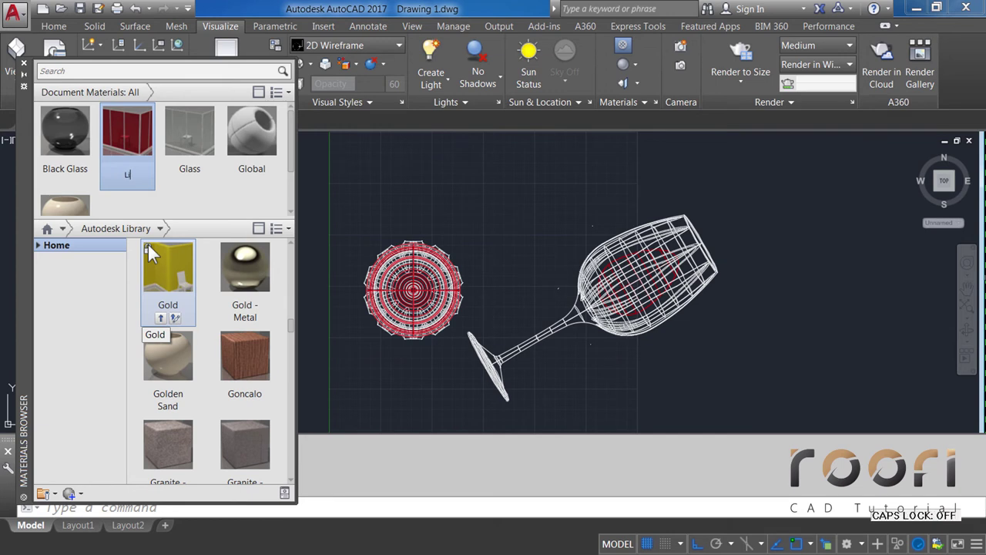
type("quid")
key("Return")
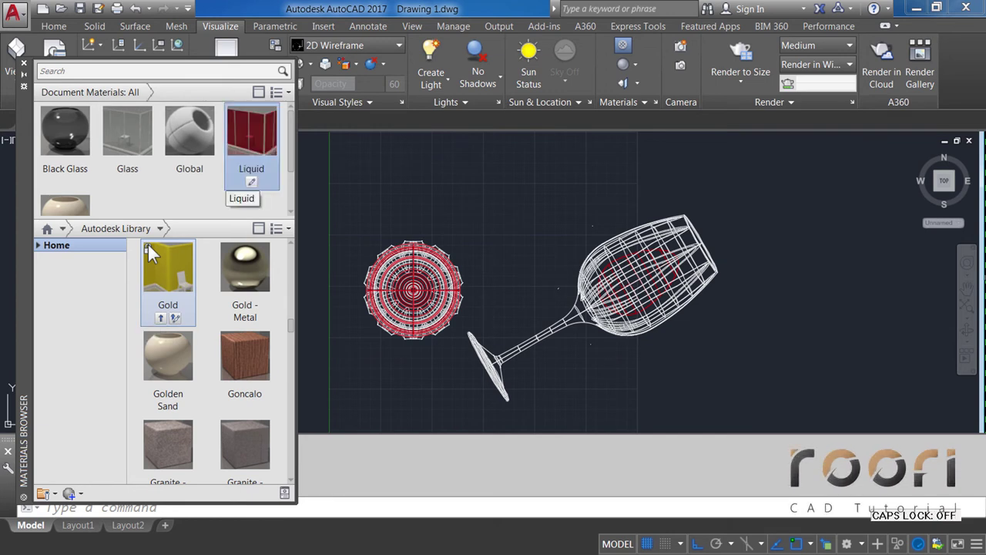
left_click(137, 205)
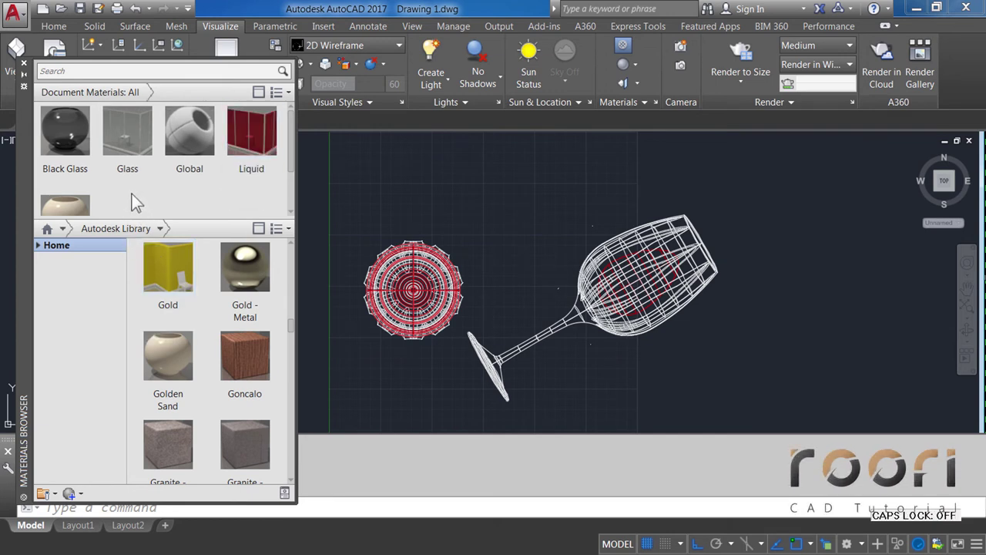
Step: Set the Glass material's Reflectance to 20, then close the Materials Editor and Browser
double_click(127, 184)
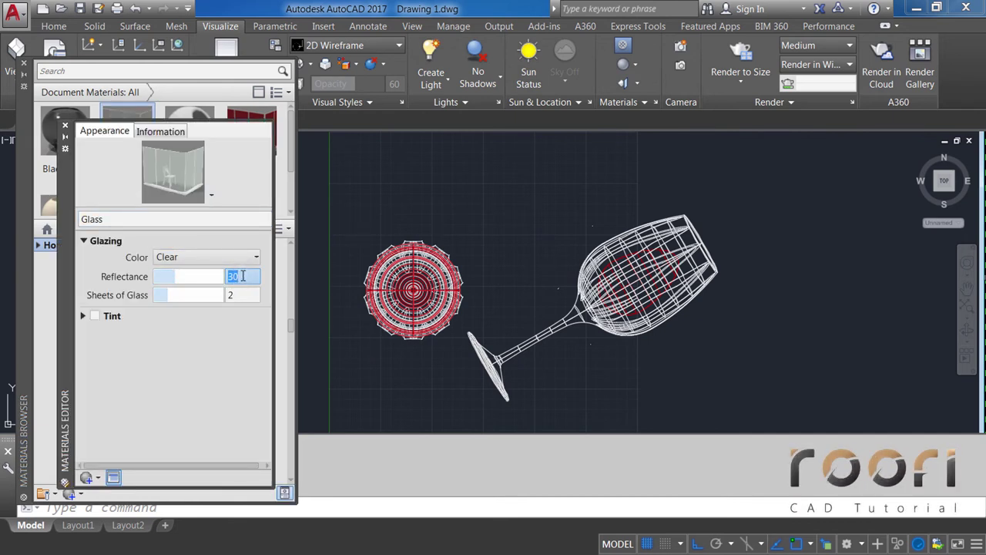
type("20")
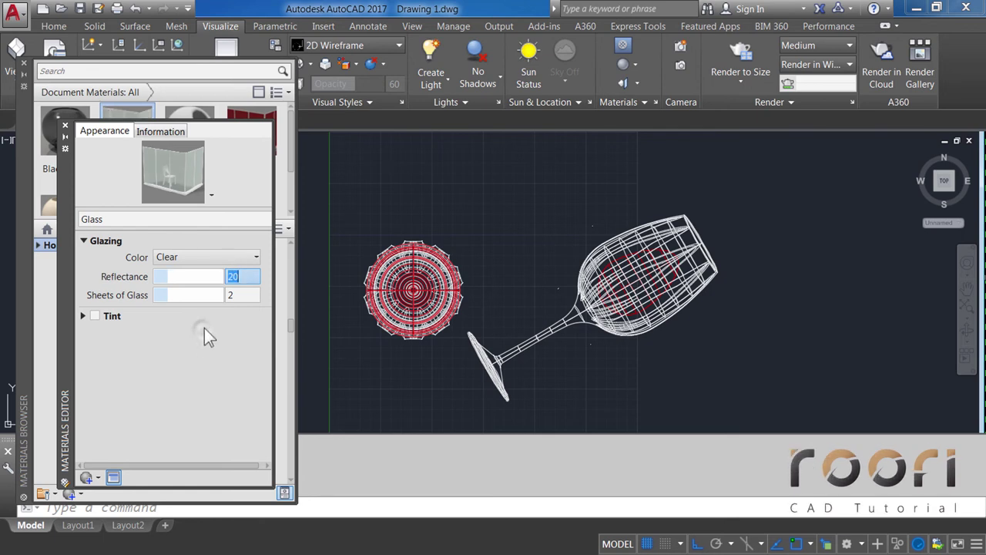
left_click(66, 127)
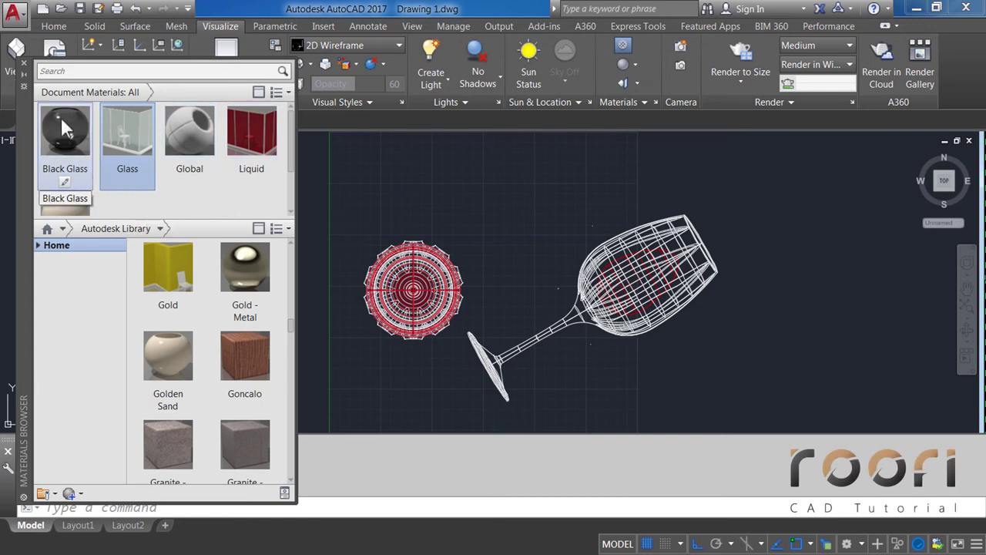
left_click(24, 65)
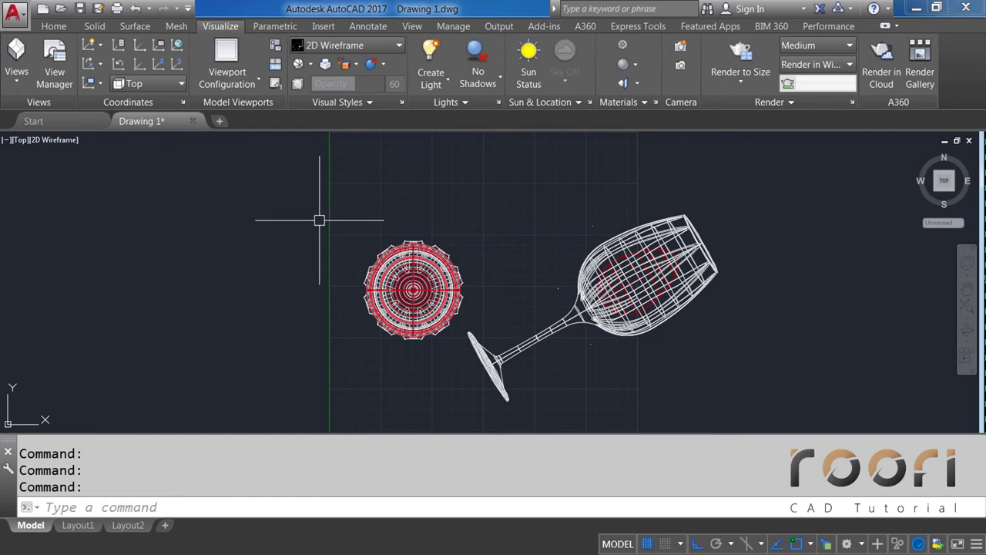
Step: Zoom out and draw a large PLANESURF rectangle by two corners around both glasses
scroll(319, 220, "down", 5)
scroll(324, 220, "down", 2)
scroll(326, 220, "down", 1)
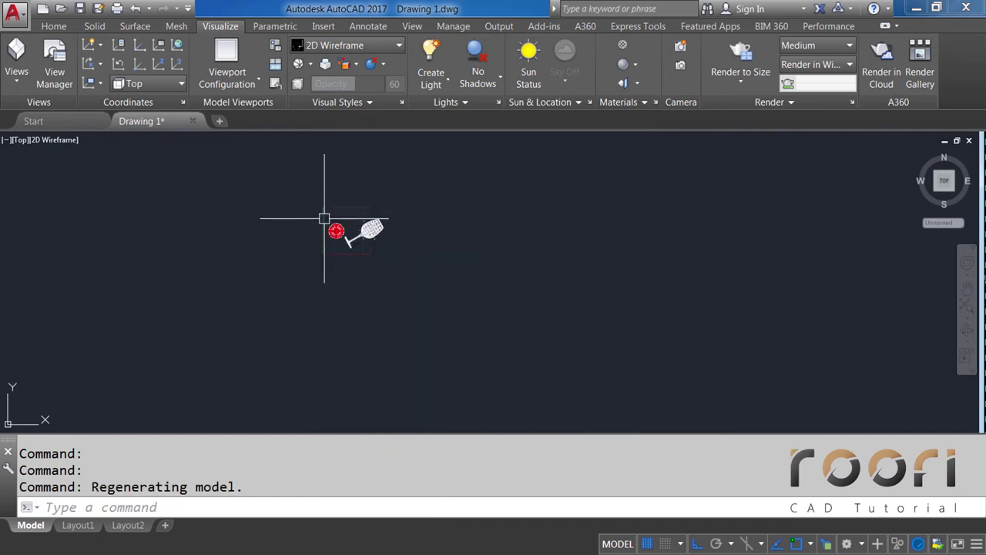
scroll(327, 215, "down", 1)
mouse_move(329, 210)
middle_mouse_down()
mouse_move(405, 301)
mouse_move(452, 313)
mouse_move(391, 325)
middle_mouse_up()
scroll(412, 277, "down", 1)
scroll(450, 317, "down", 1)
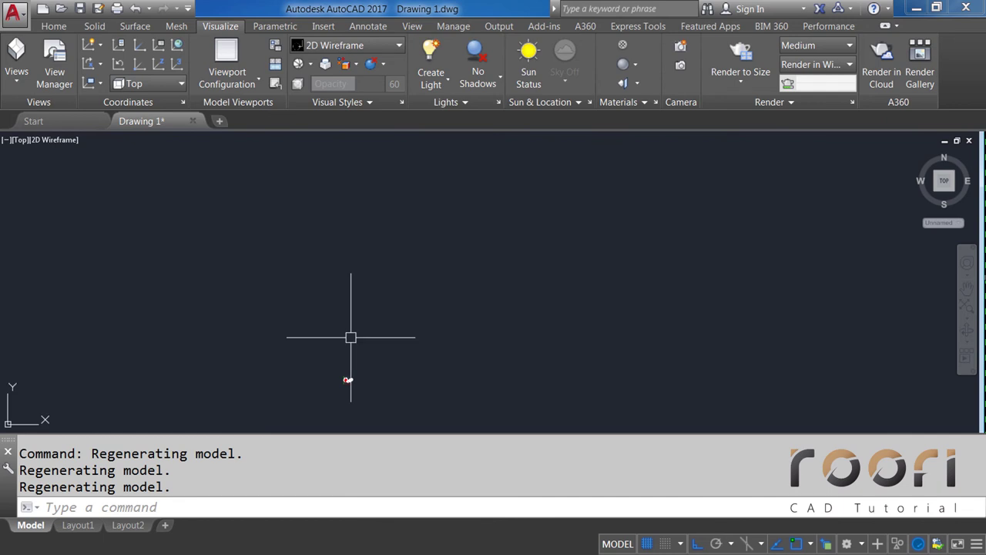
type("plan")
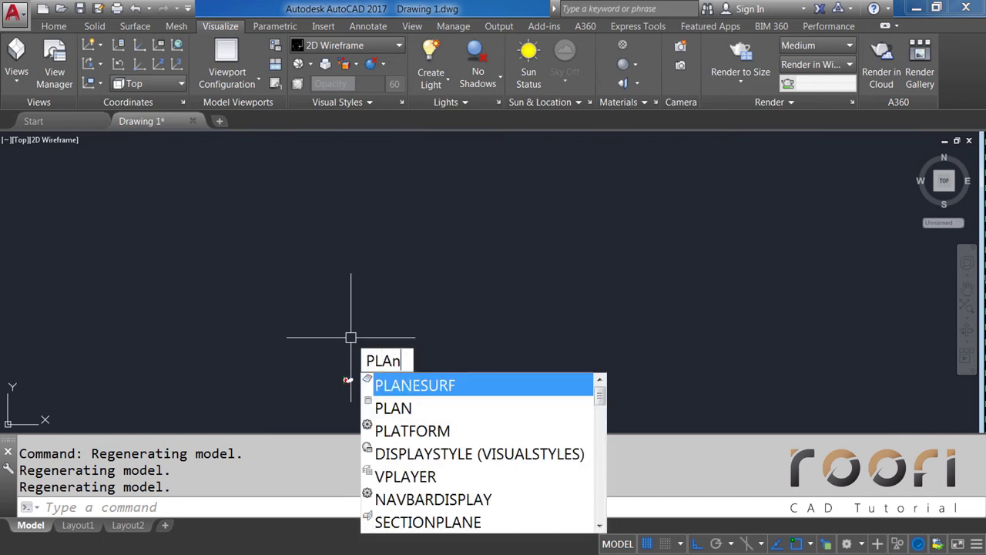
type("es")
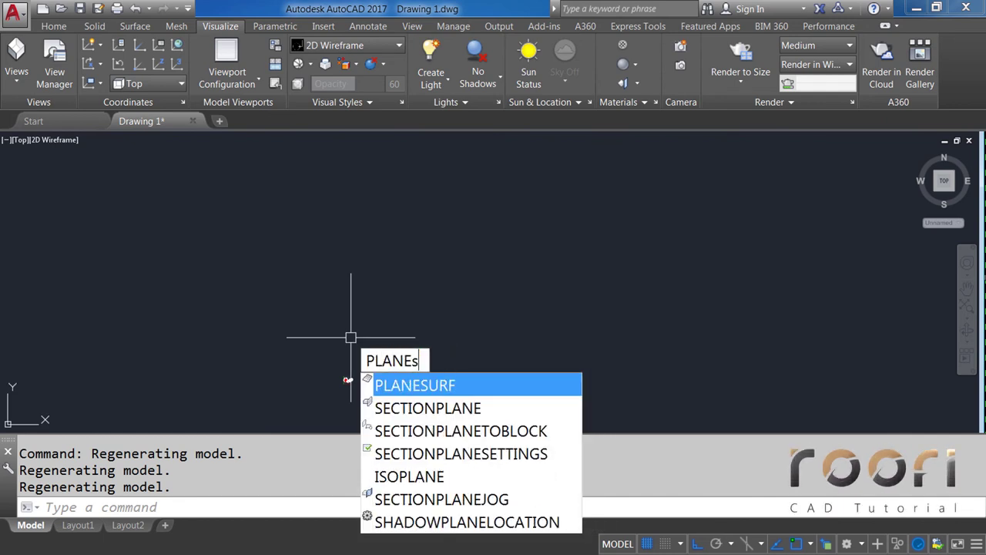
type("u")
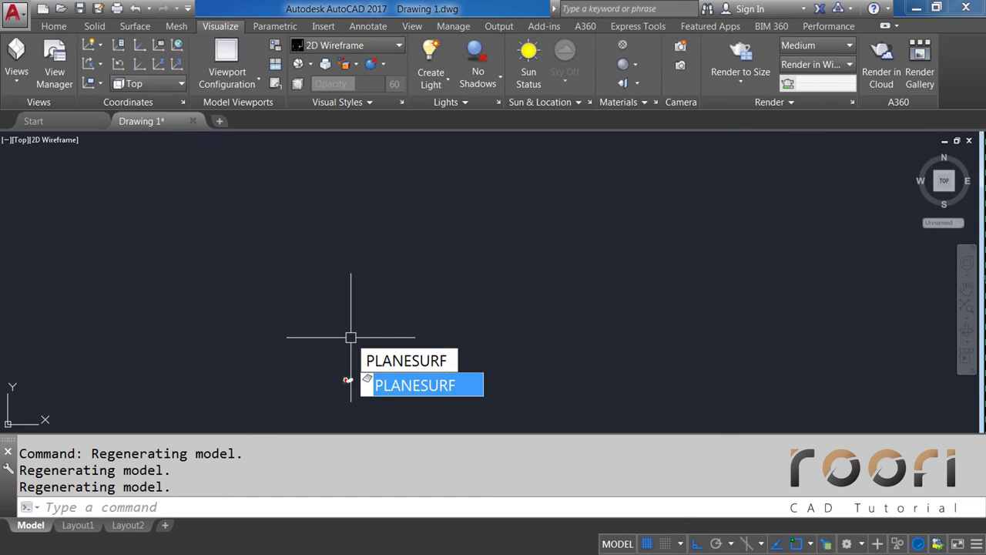
key("Return")
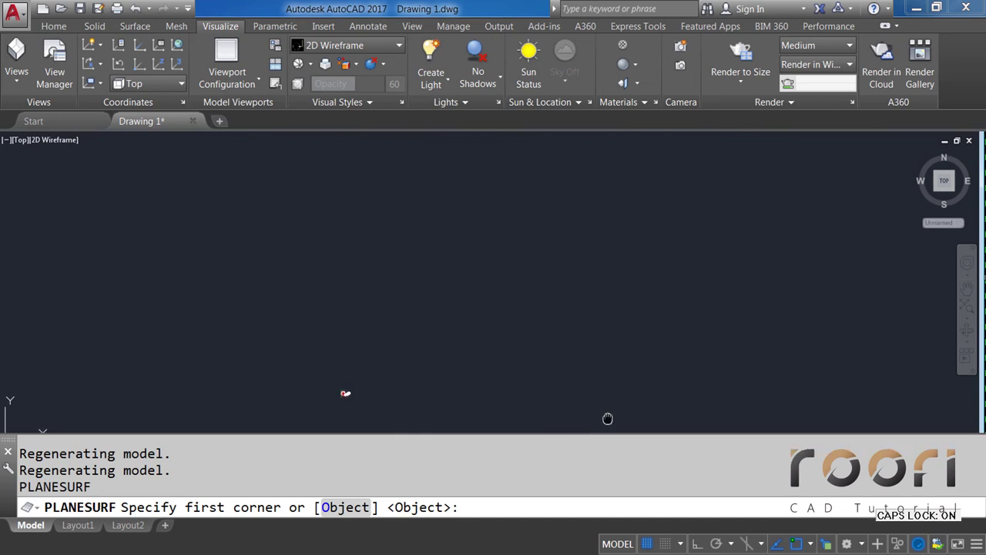
left_click(622, 423)
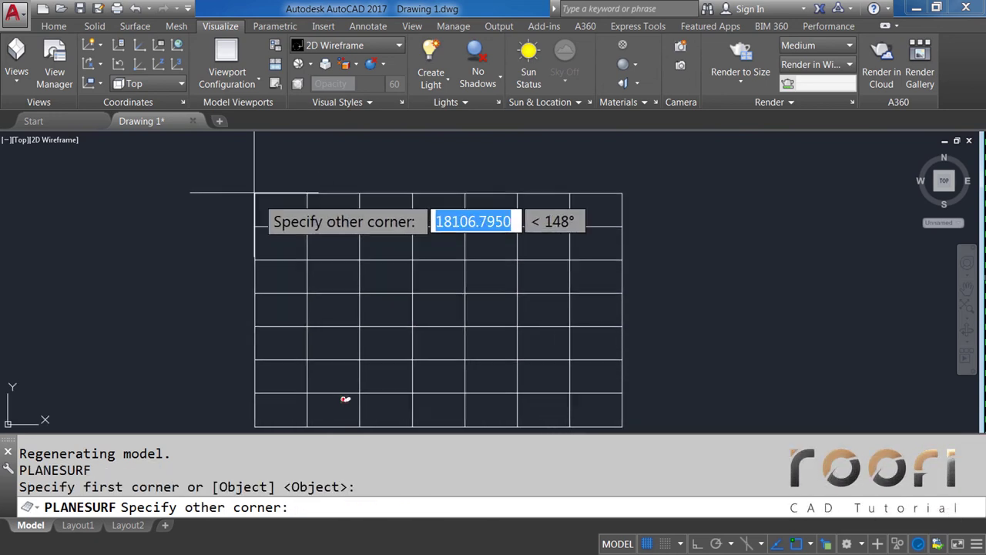
left_click(217, 134)
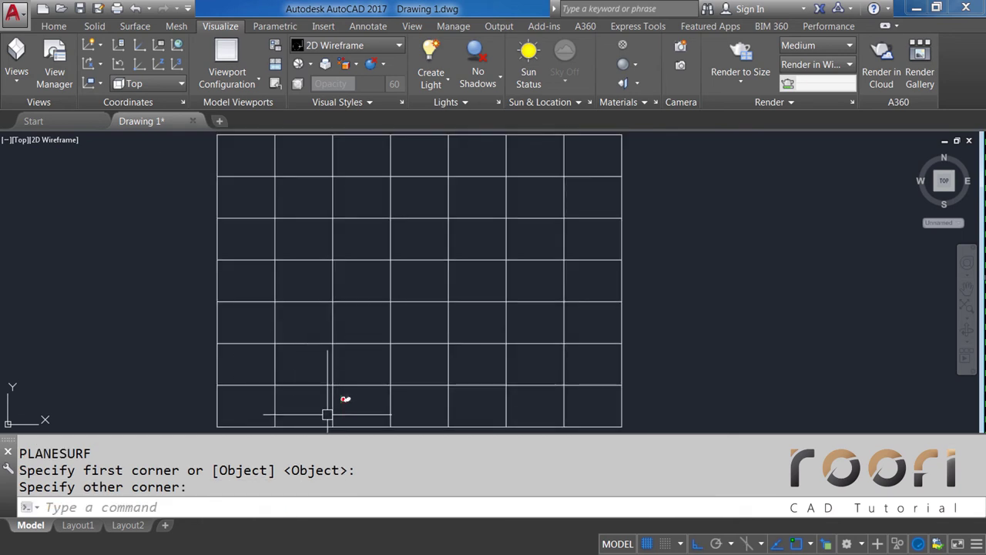
Step: Zoom back in and re-centre the view on the glasses
scroll(327, 415, "up", 2)
scroll(337, 409, "up", 6)
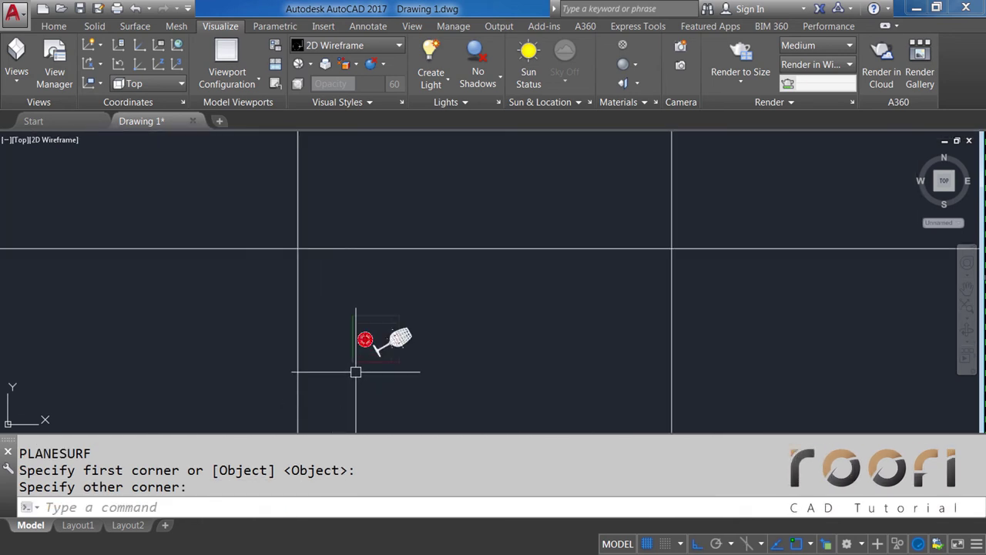
scroll(356, 370, "up", 2)
middle_click_drag(353, 361, 408, 308)
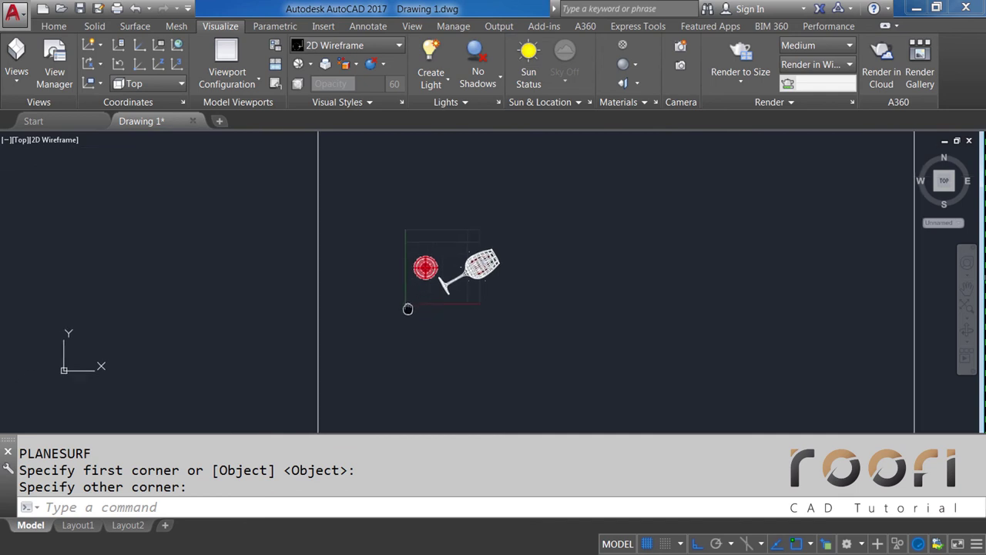
Step: Create a camera with the CAMERA command, placed below the glasses and aimed at the wine glass
type("CAM")
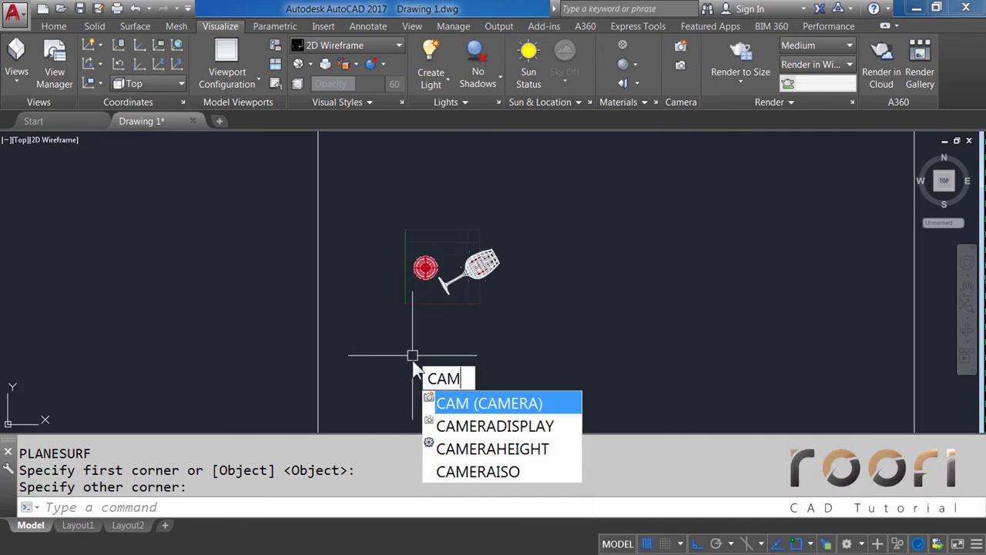
type("ERA")
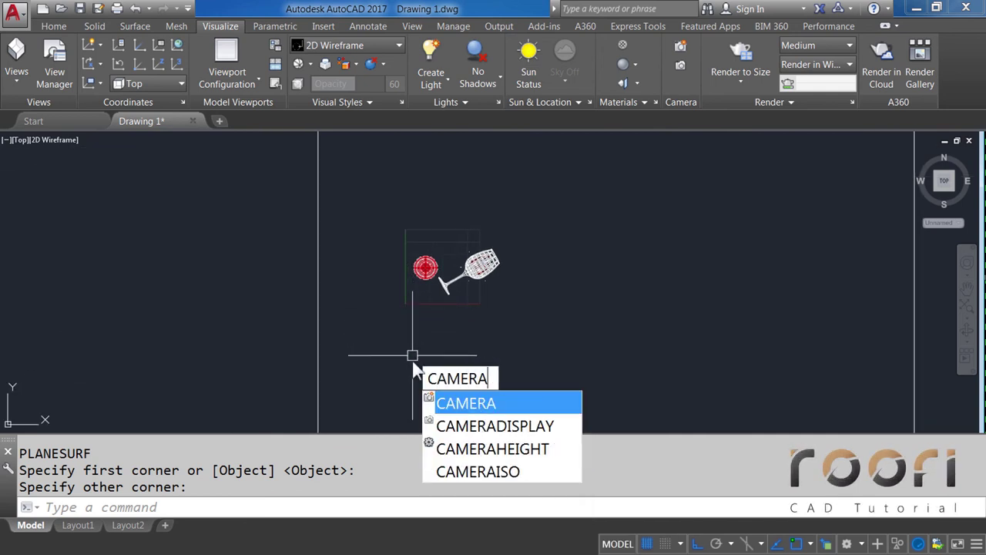
key("Return")
left_click(398, 379)
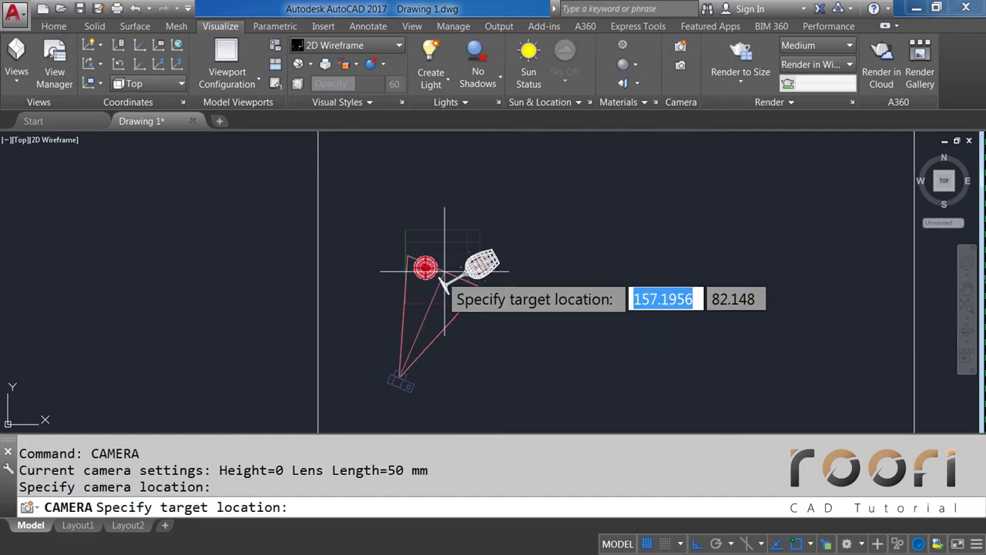
left_click(471, 239)
key("Return")
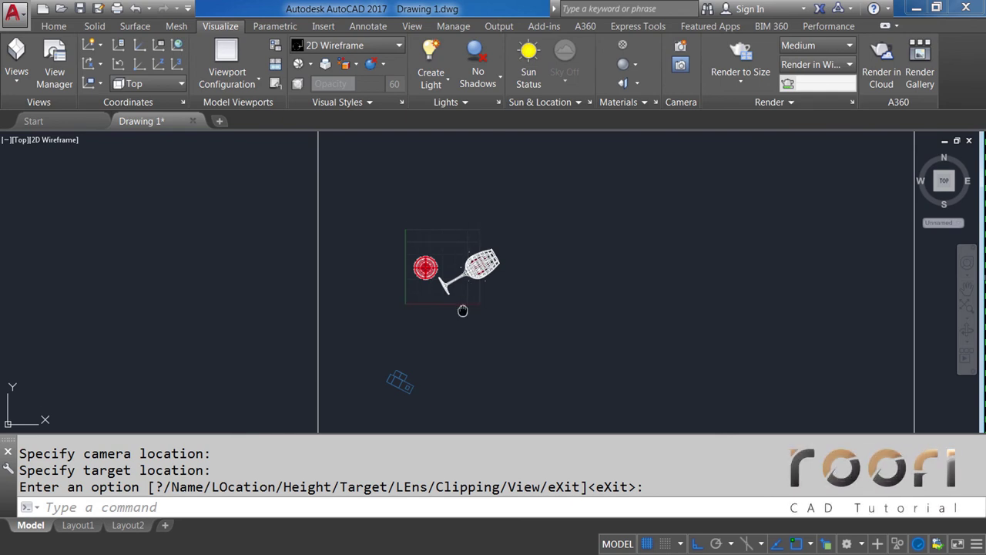
middle_click_drag(462, 311, 467, 285)
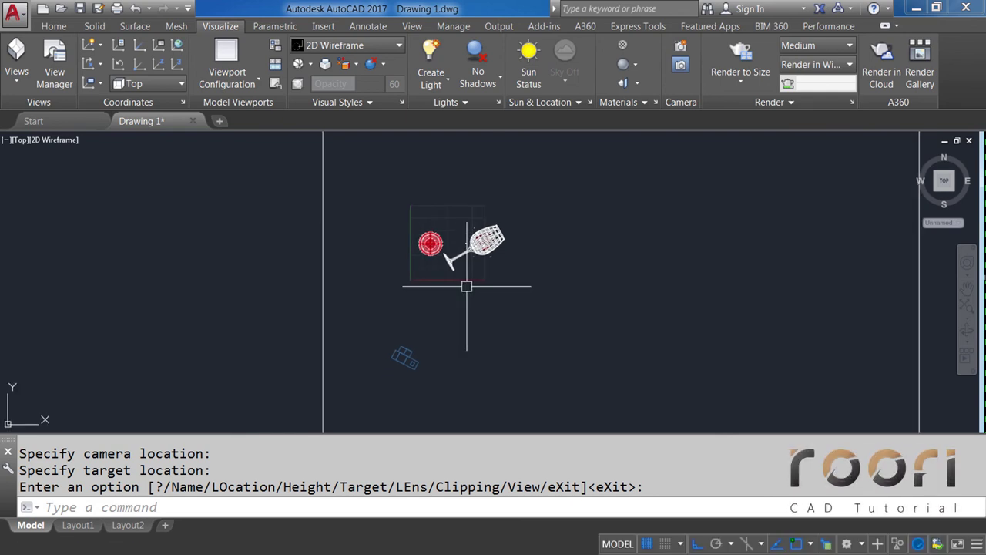
Step: Move the camera twice with M to reposition it further left near the glasses
type("M")
key("Return")
left_click(412, 349)
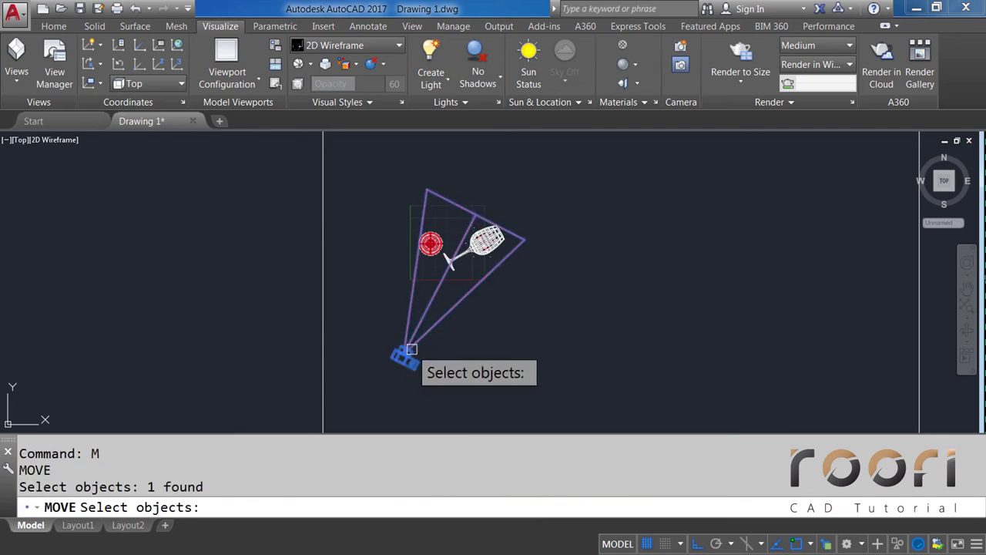
scroll(412, 349, "down", 2)
key("Return")
left_click(518, 262)
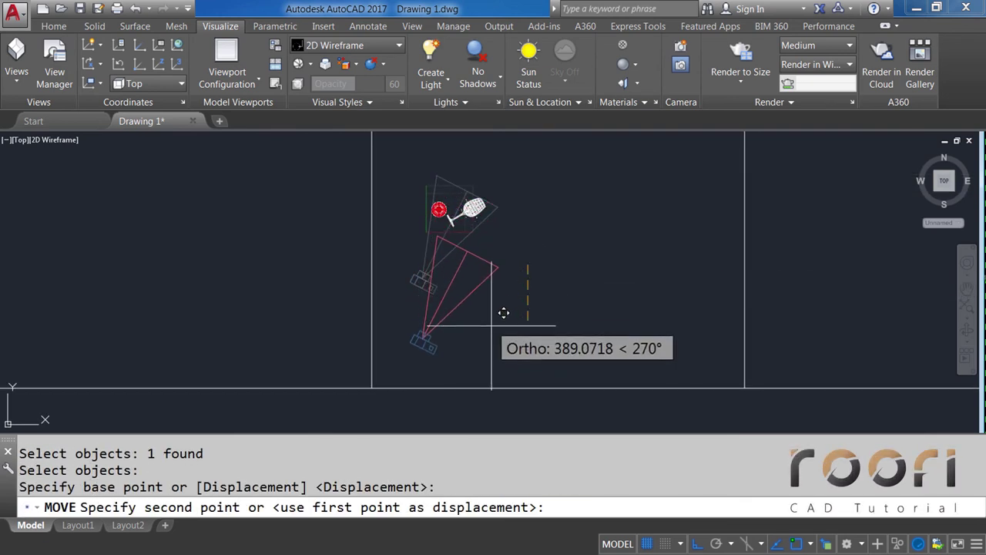
left_click(492, 342)
key("Return")
left_click(423, 357)
key("Return")
left_click(570, 349)
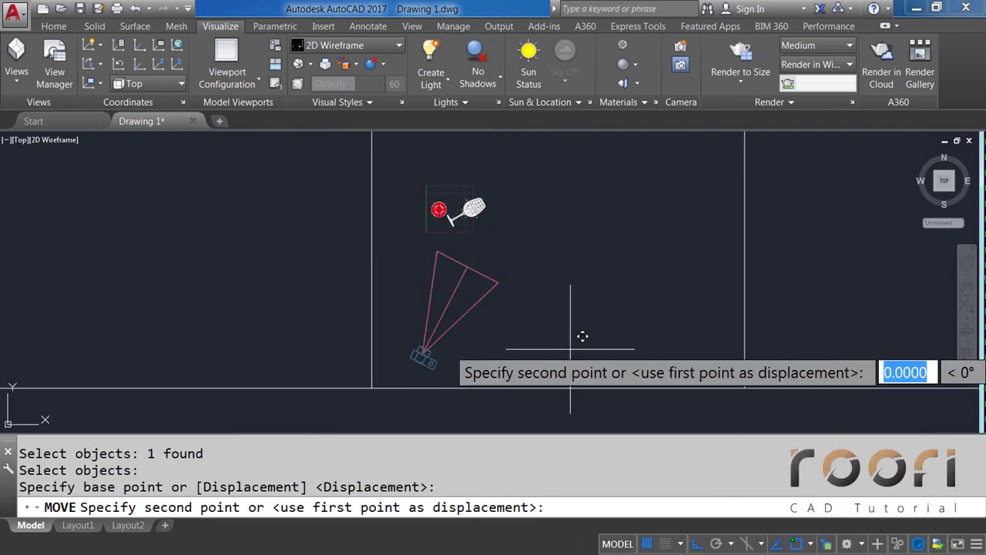
left_click(520, 349)
Step: Stretch the camera's grips to put its target point at the new spot, then finish editing
left_click(381, 359)
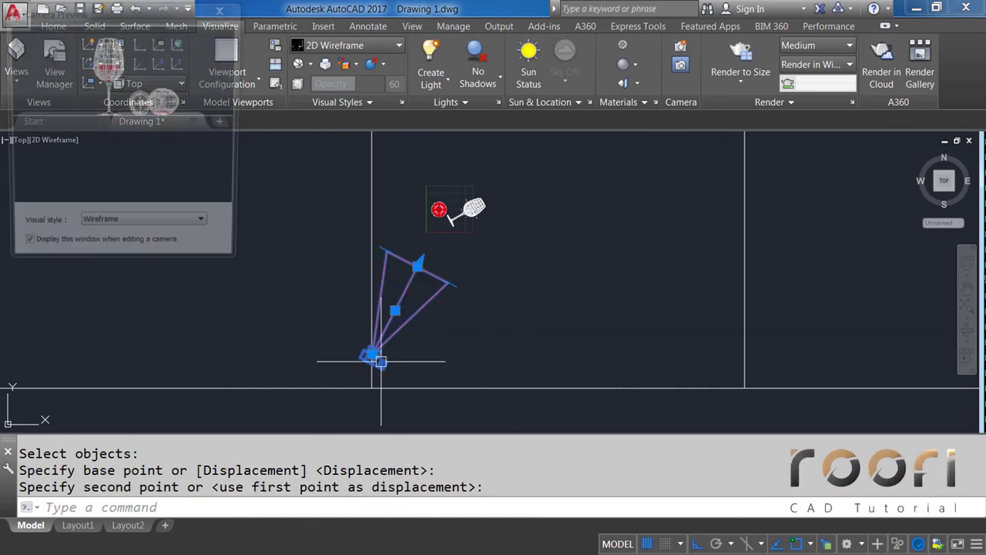
left_click(417, 264)
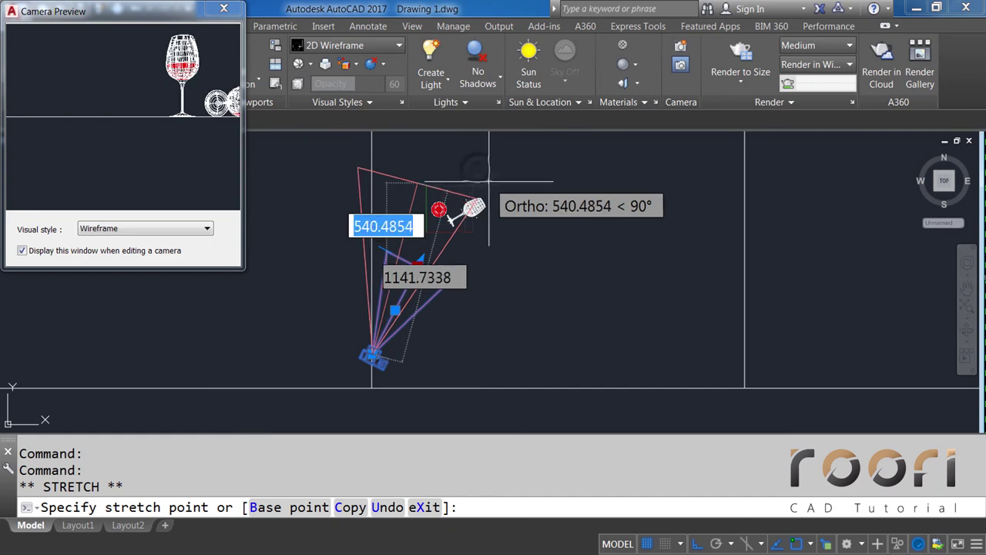
left_click(484, 179)
left_click(417, 168)
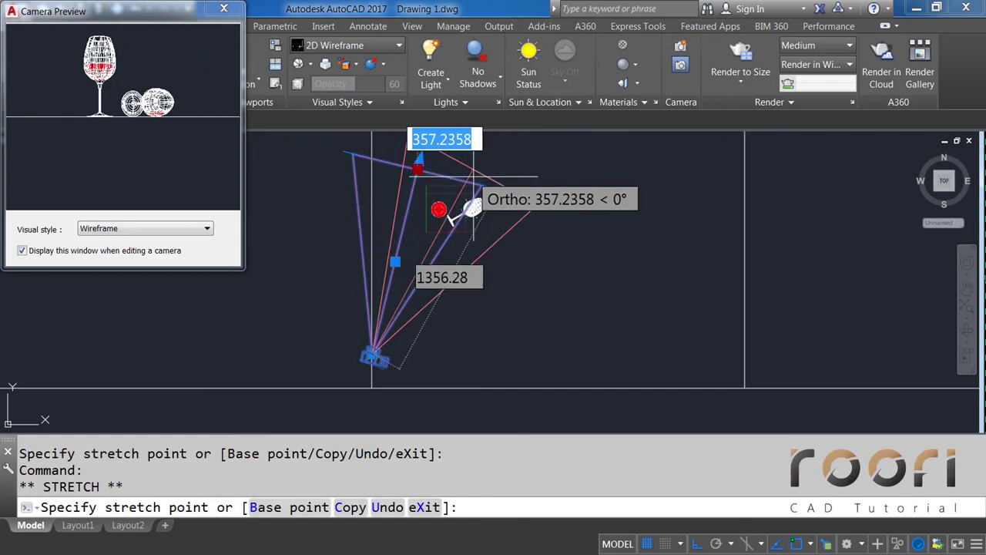
left_click(474, 168)
key("Escape")
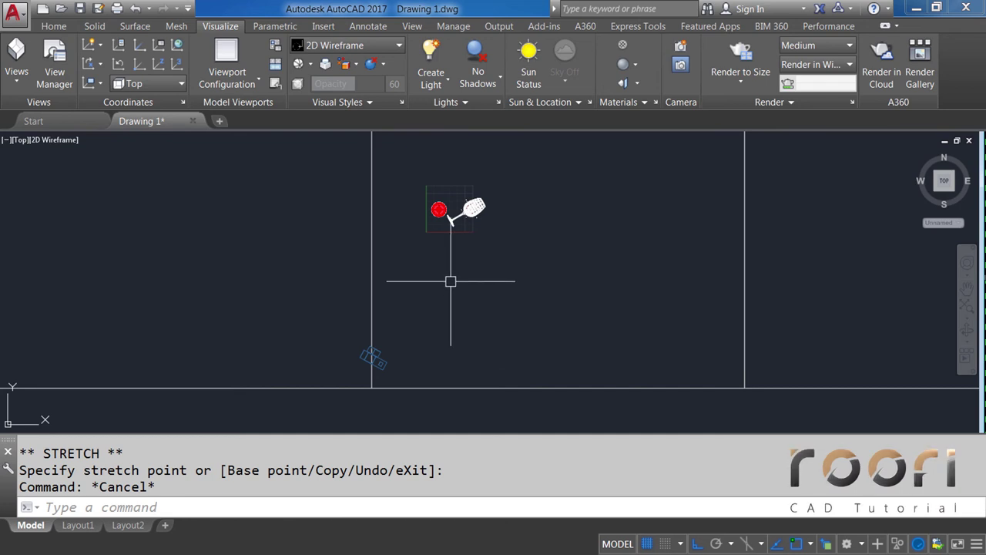
Step: Switch the viewport to the Camera1 view and the Realistic visual style
middle_click_drag(424, 264, 419, 289)
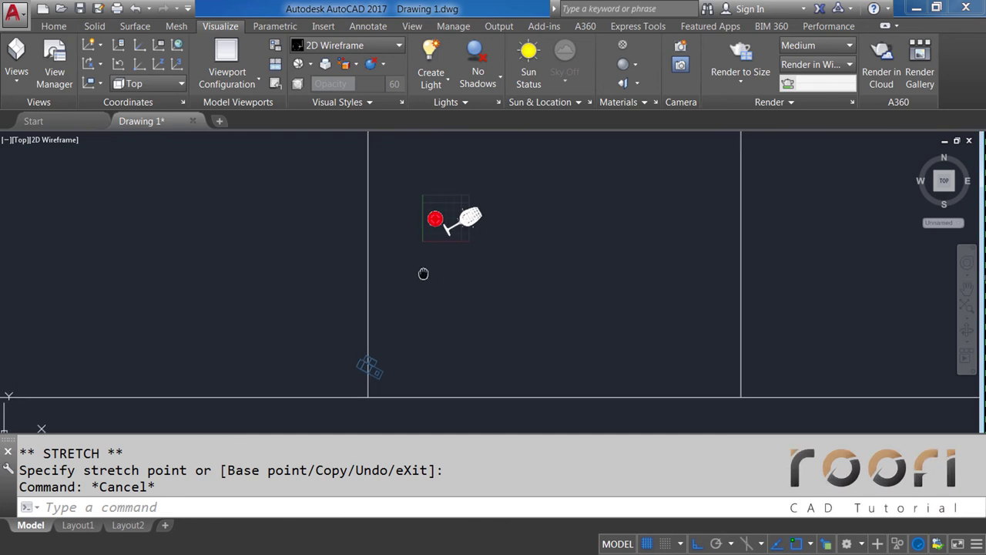
left_click(54, 27)
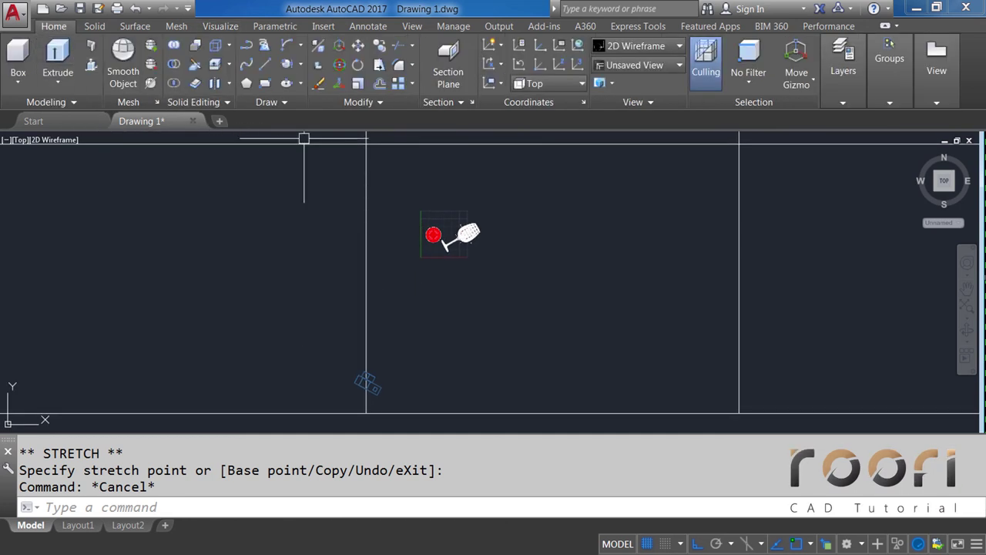
left_click(619, 65)
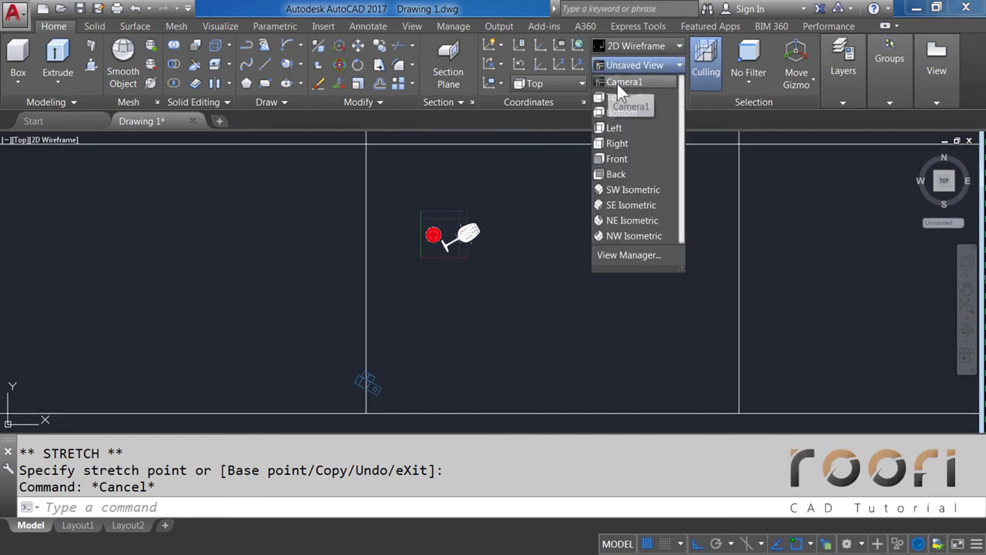
left_click(626, 81)
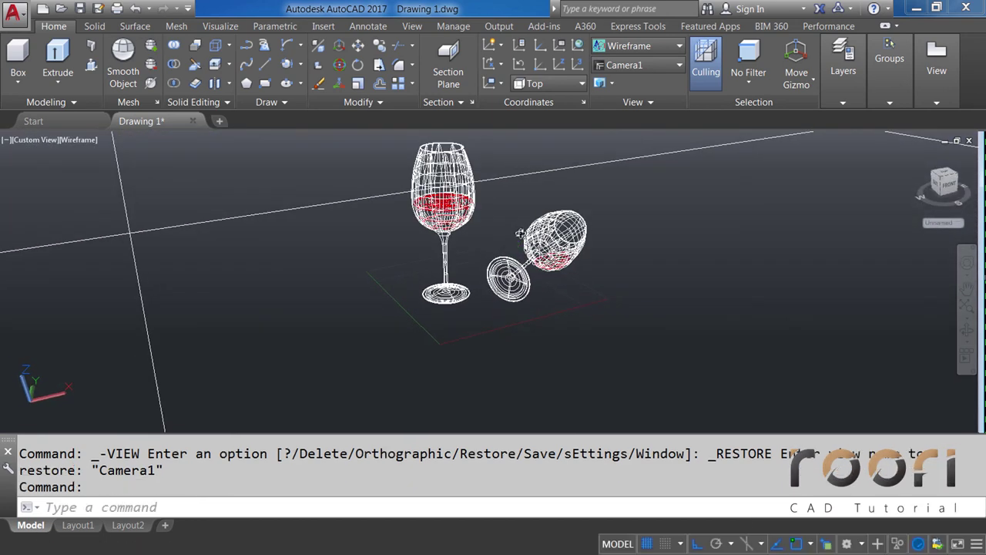
left_click(621, 46)
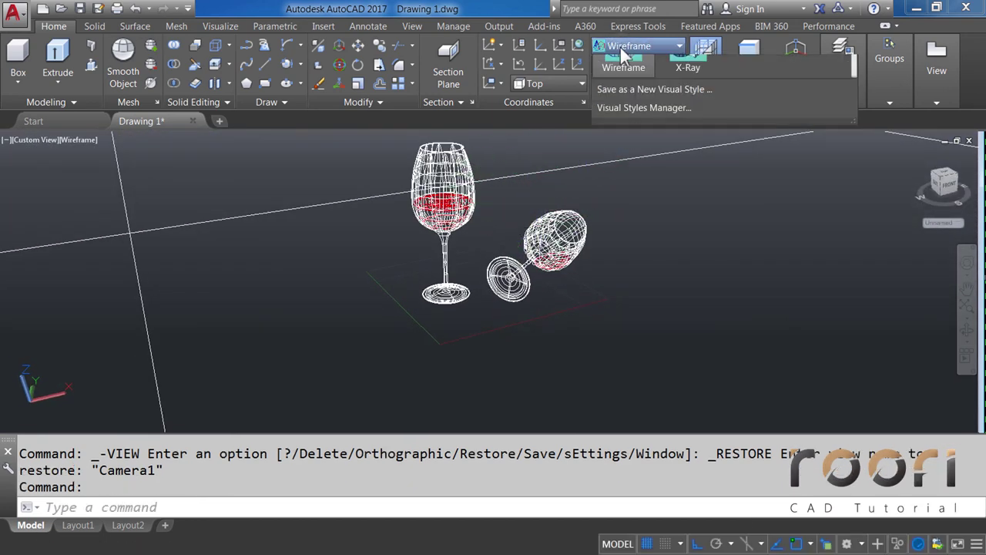
left_click(815, 86)
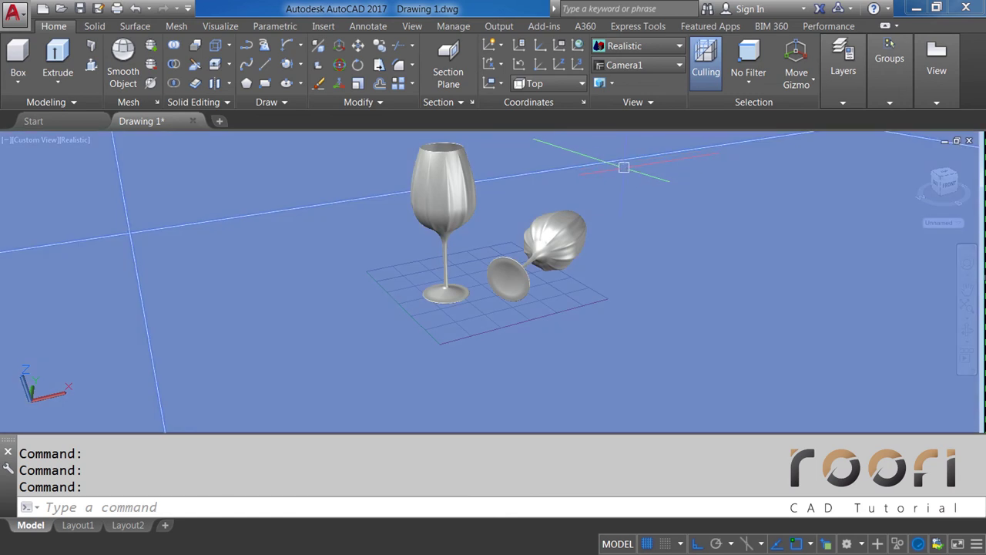
Step: Set the ground plane's Material property to Surface in the Properties palette
right_click(626, 168)
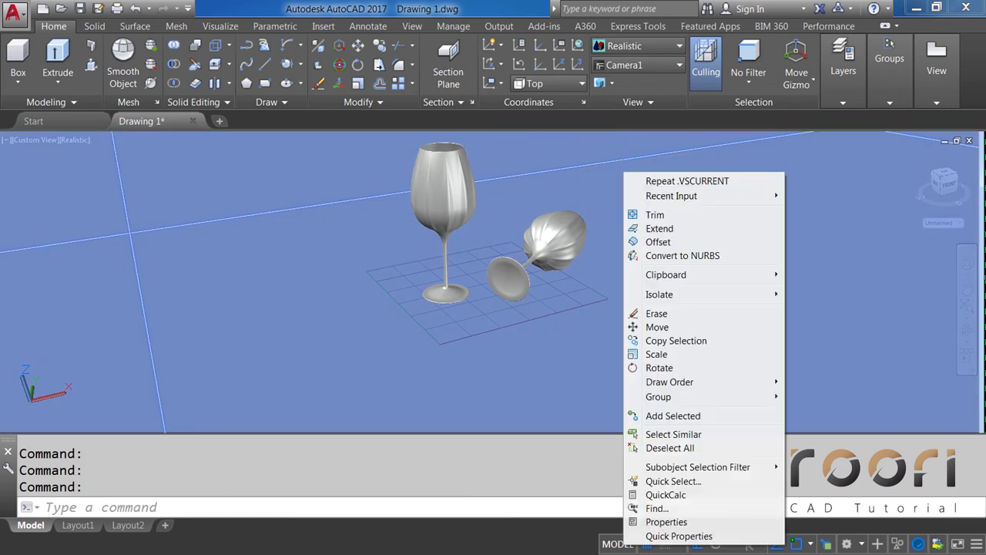
left_click(661, 522)
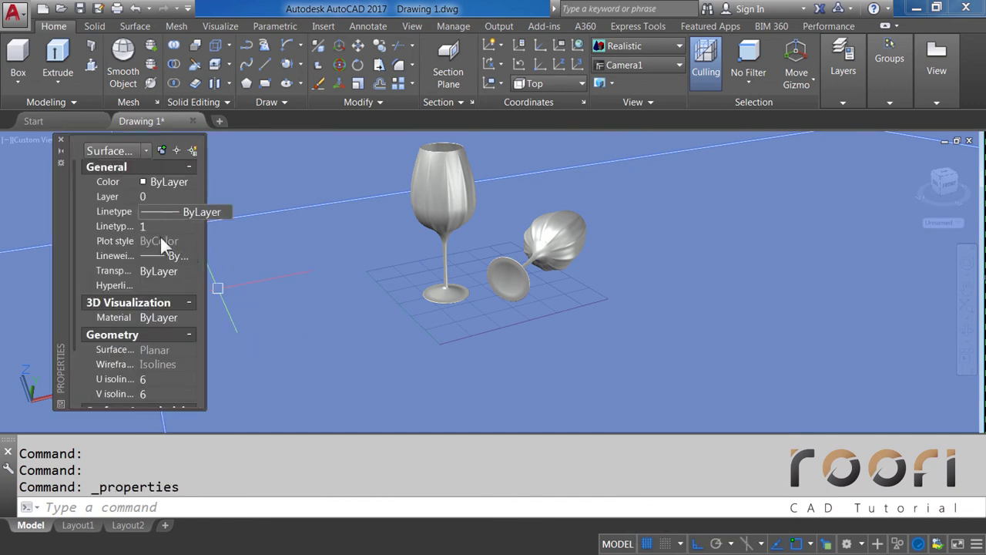
left_click(186, 316)
left_click(189, 317)
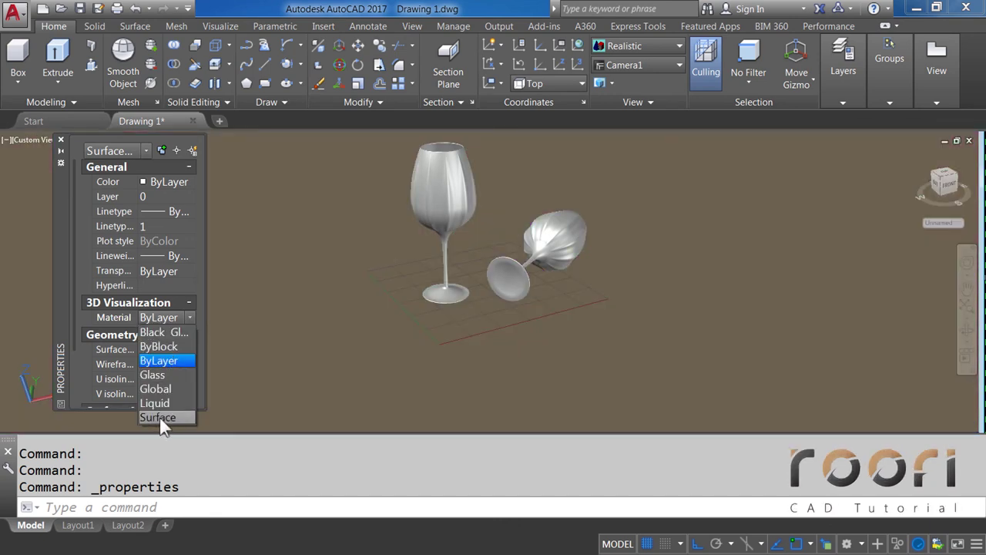
left_click(160, 417)
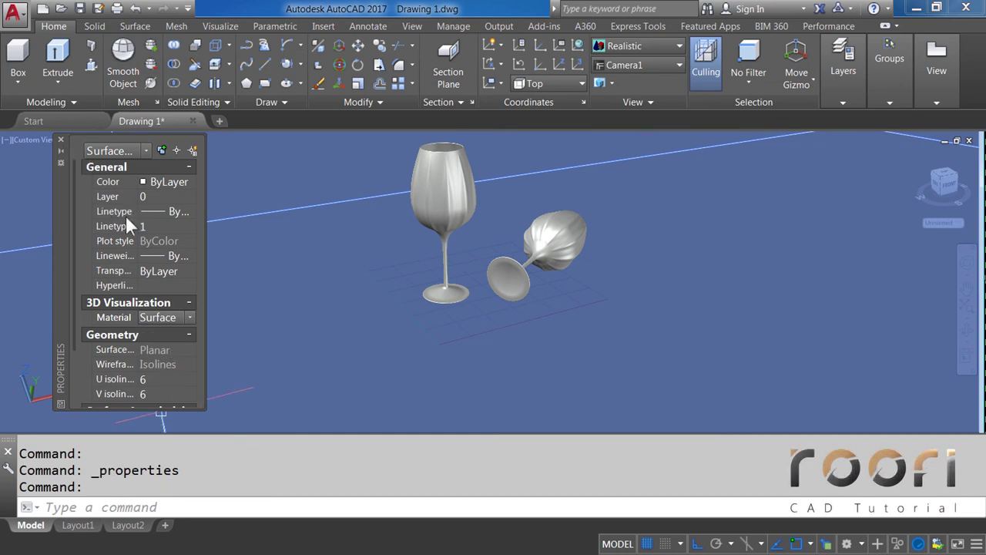
key("Escape")
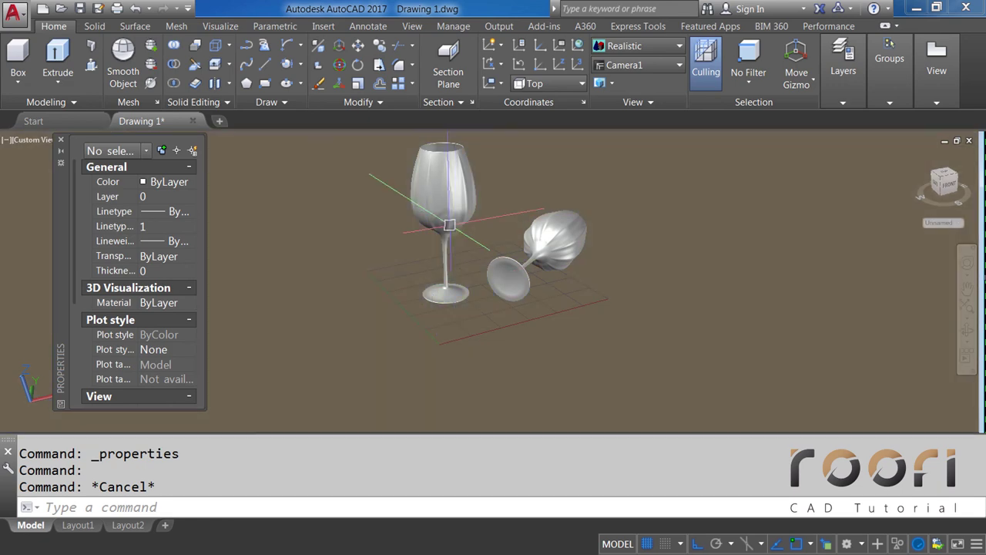
Step: Select the 3D solids of the upright and lying glasses and set their Material to Glass
left_click(449, 225)
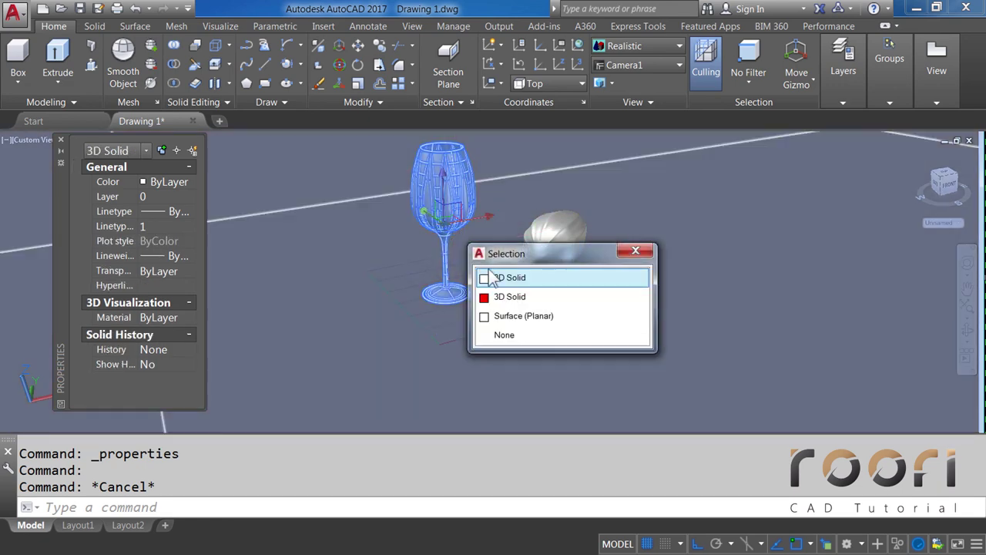
left_click(502, 279)
left_click(577, 269)
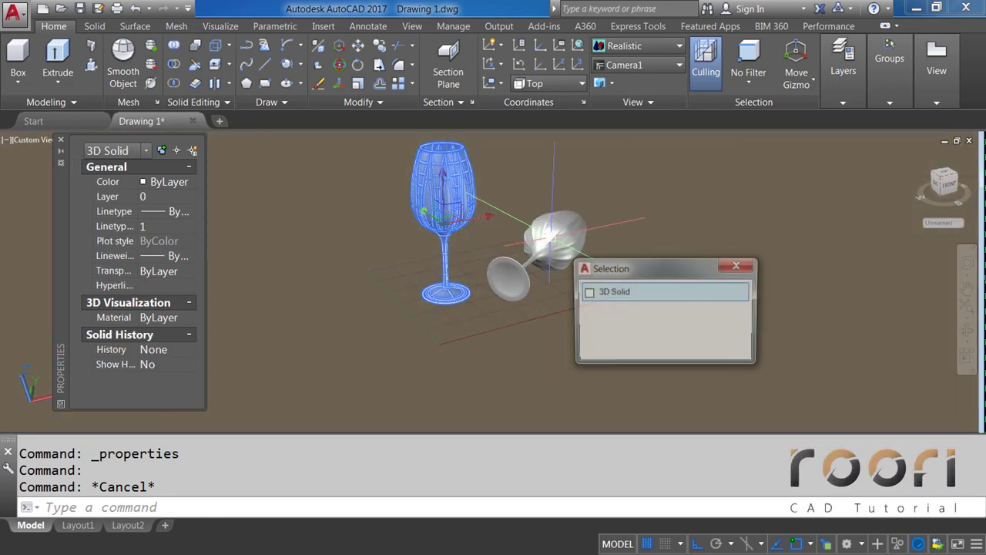
left_click(606, 294)
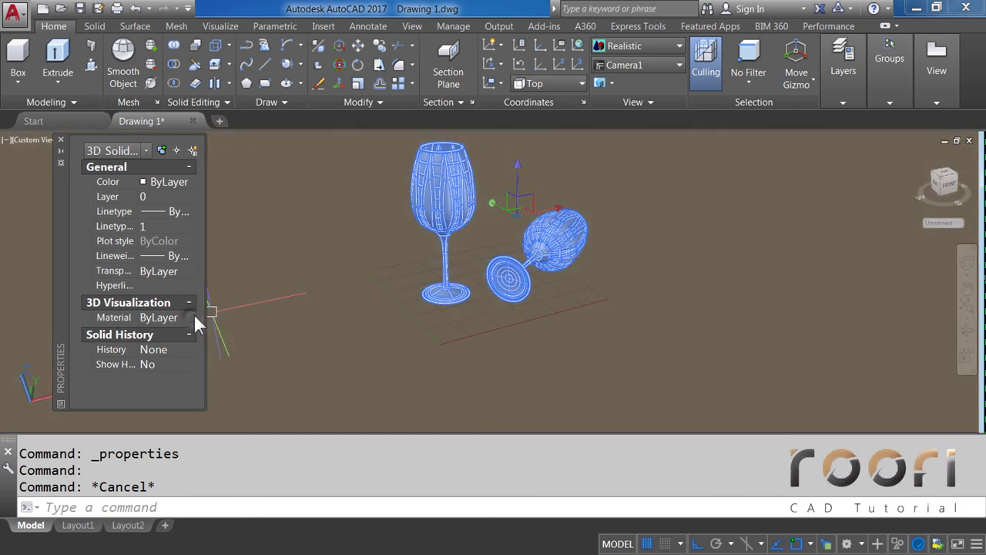
left_click(190, 316)
left_click(191, 316)
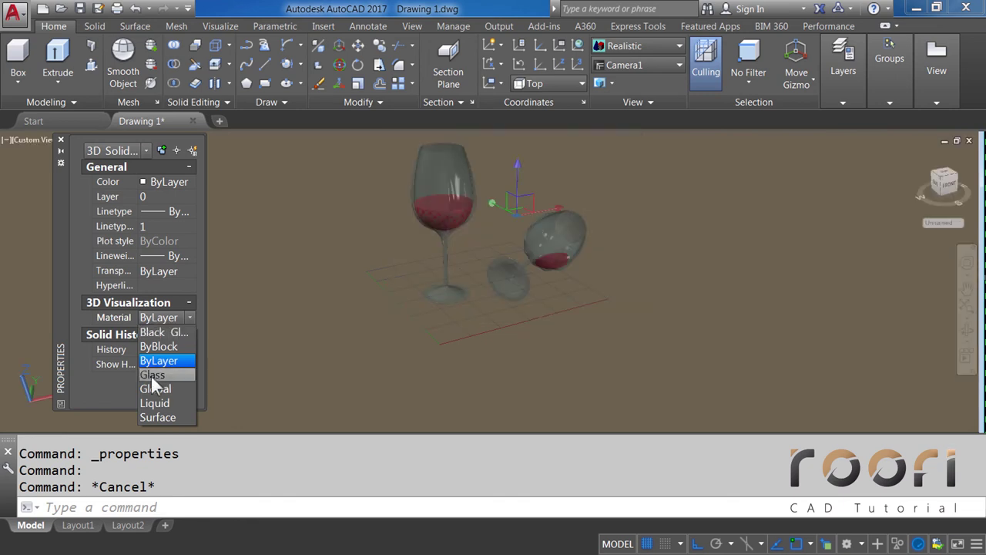
left_click(151, 375)
left_click(152, 376)
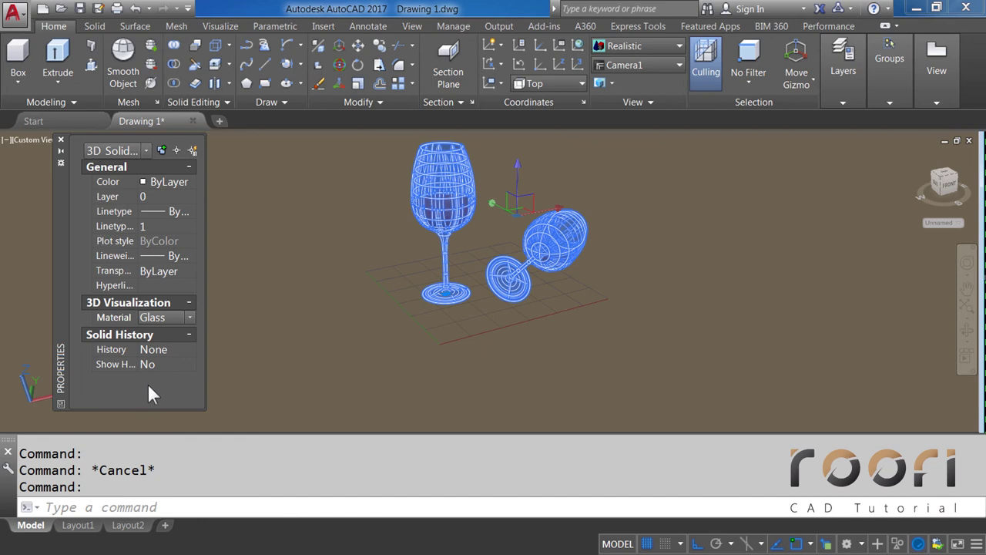
key("Escape")
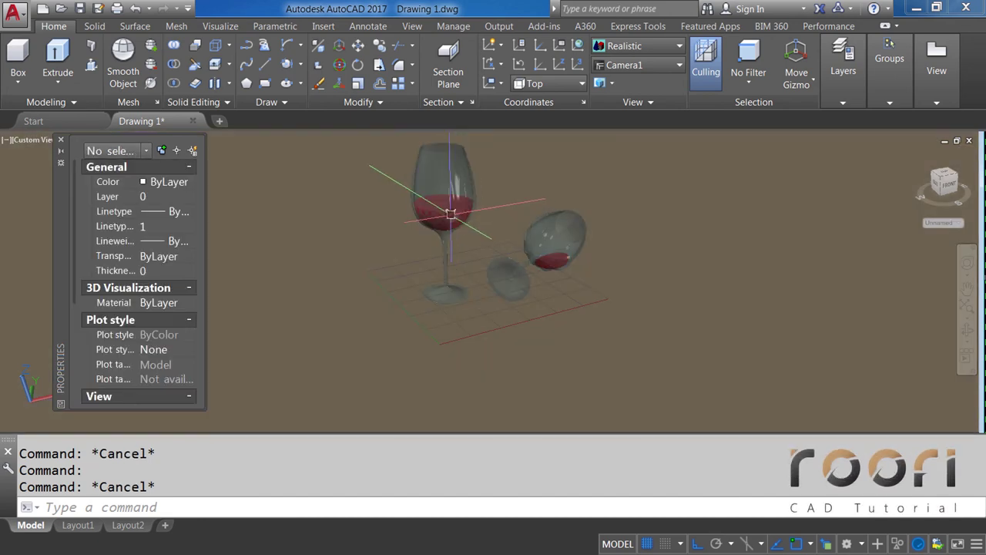
Step: Set the wine solids in both glasses to the Liquid material, then close the Properties palette
left_click(467, 235)
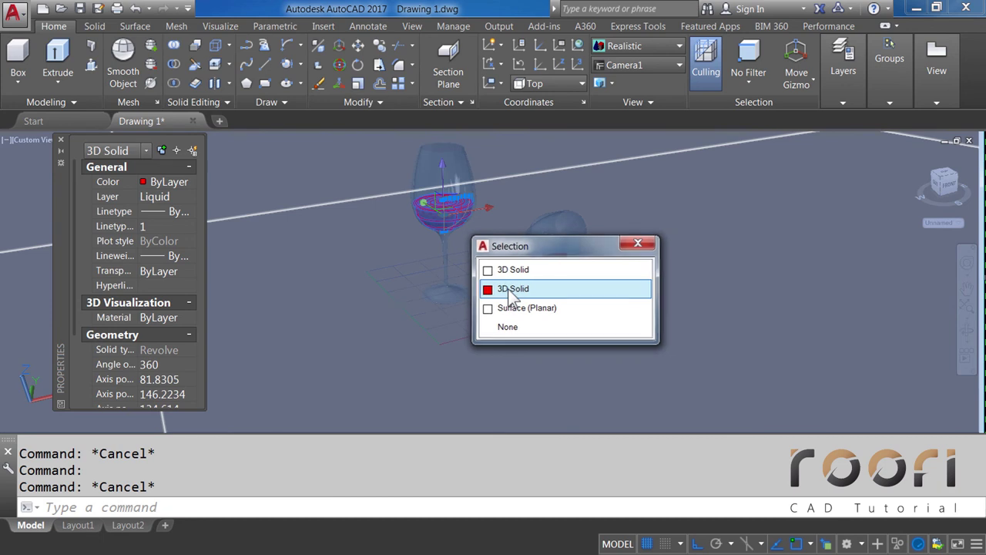
left_click(511, 291)
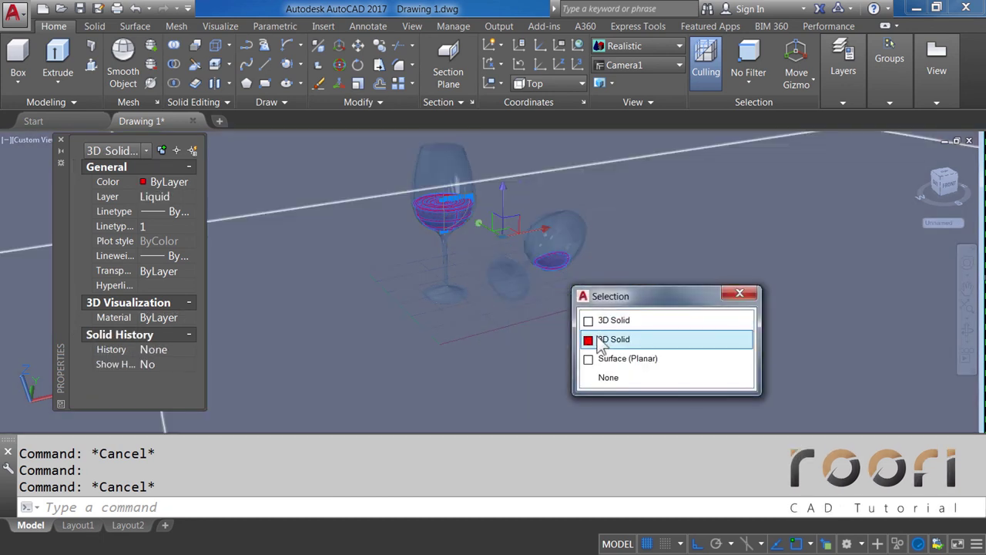
left_click(609, 341)
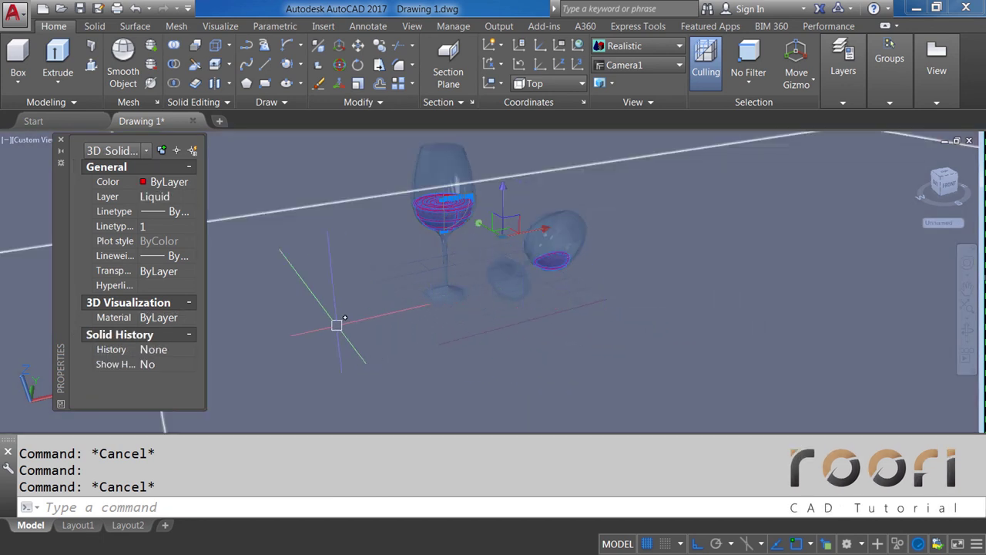
left_click(190, 317)
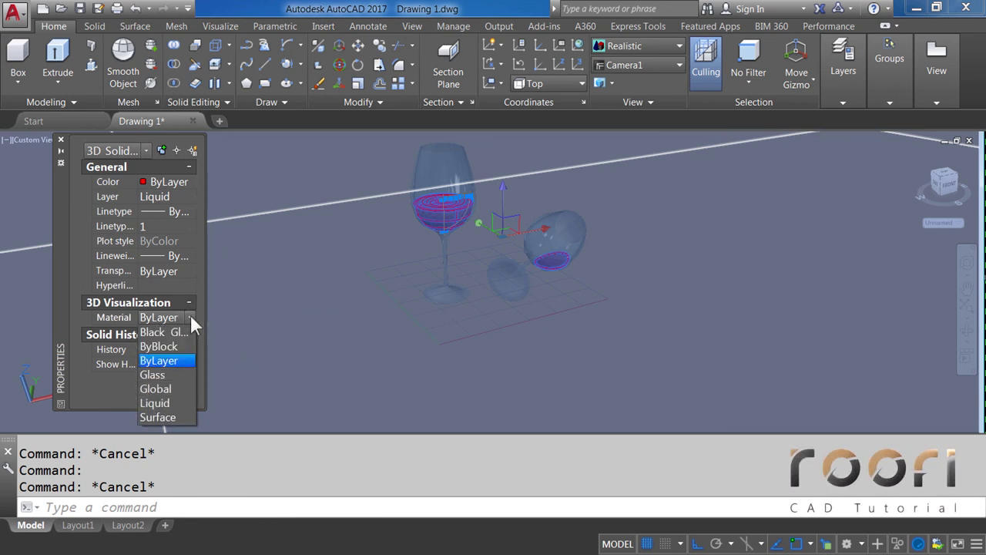
left_click(154, 402)
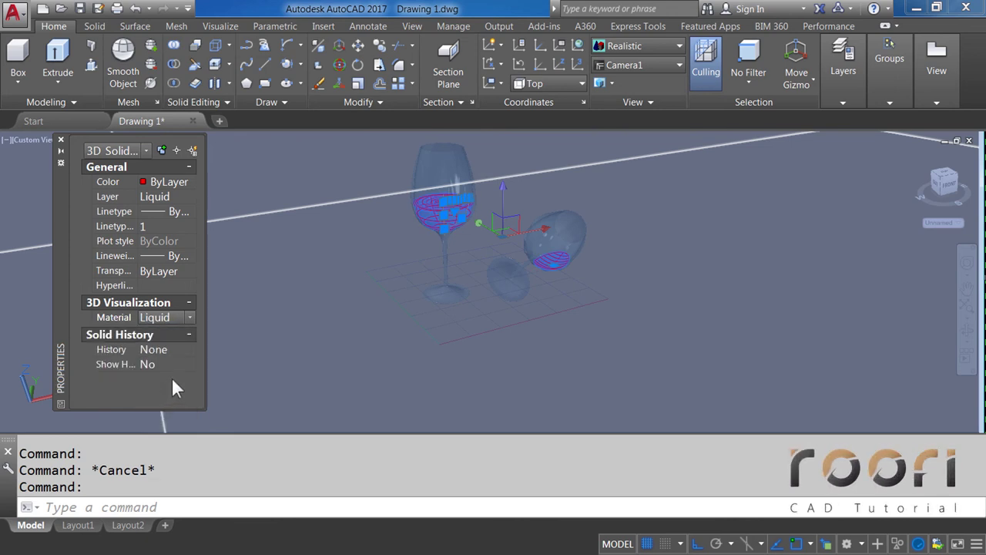
key("Escape")
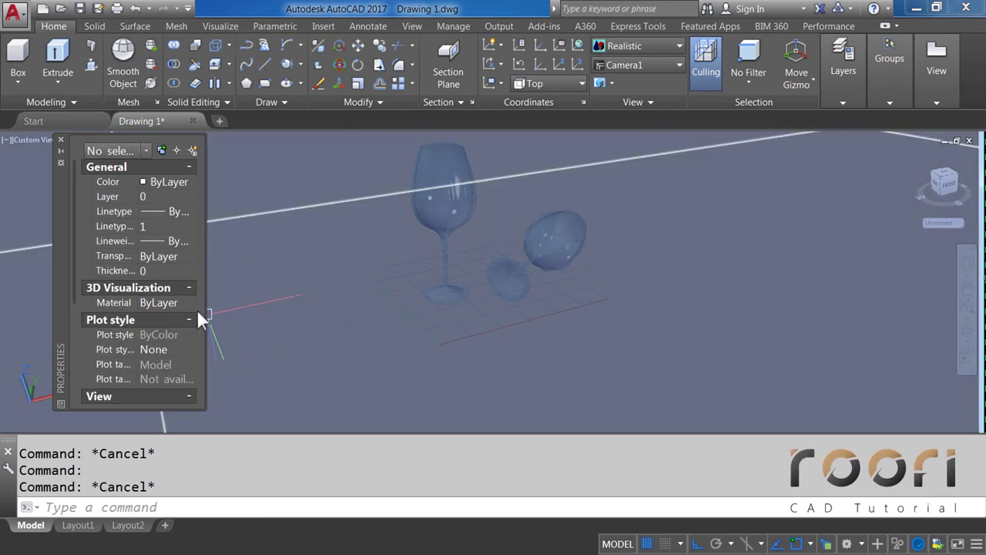
left_click(60, 140)
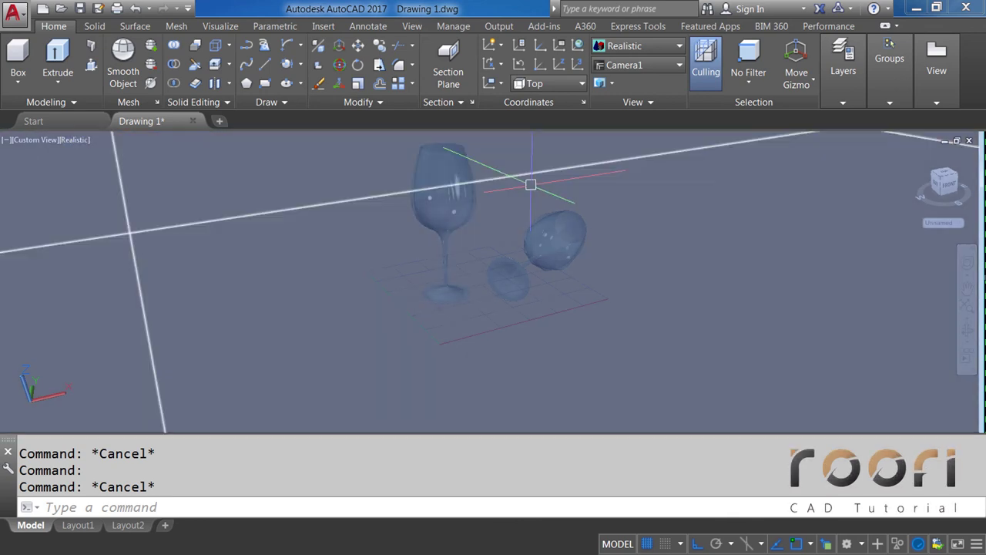
Step: Orbit, zoom and pan the view to frame both wine glasses closely
middle_click_drag(531, 185, 529, 194, "shift")
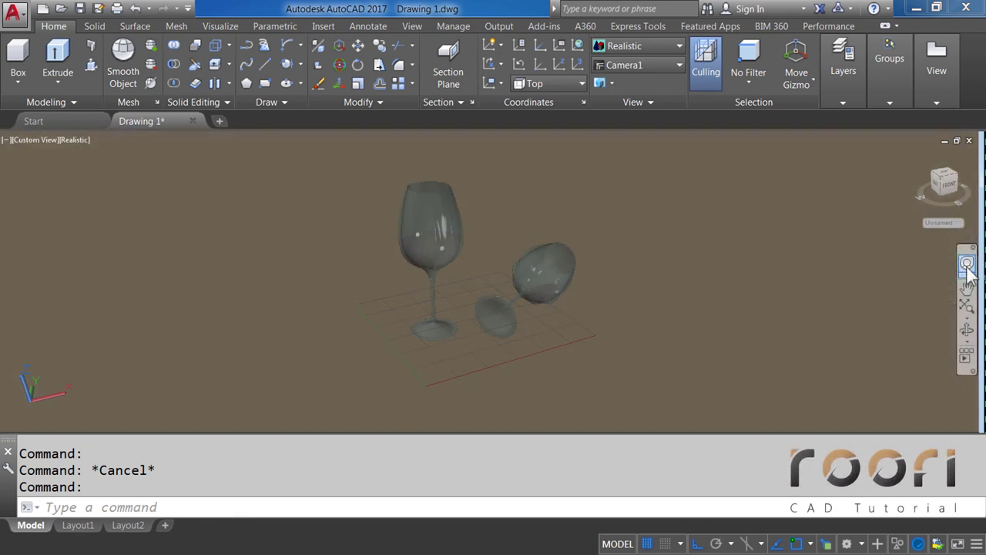
left_click(967, 262)
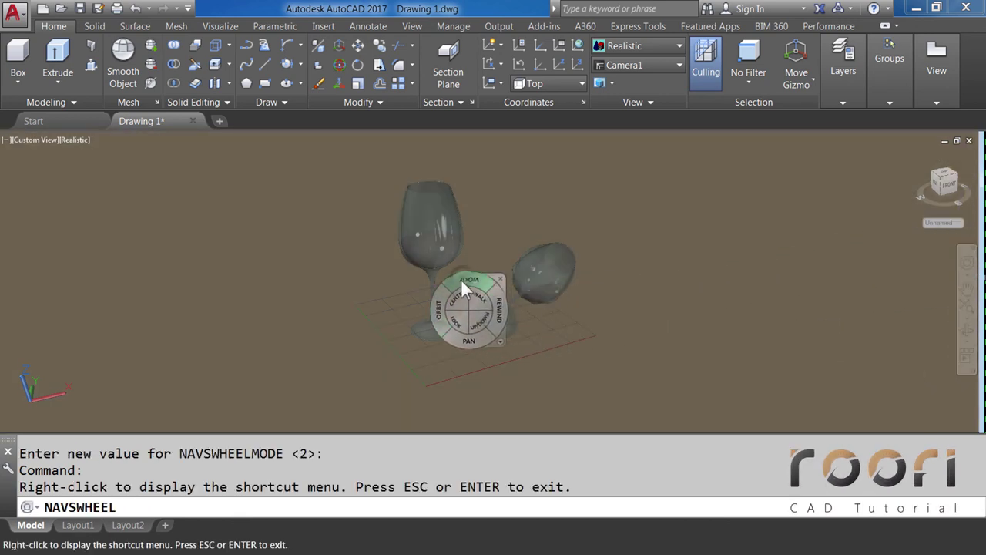
left_click(462, 281)
left_click_drag(465, 276, 465, 276)
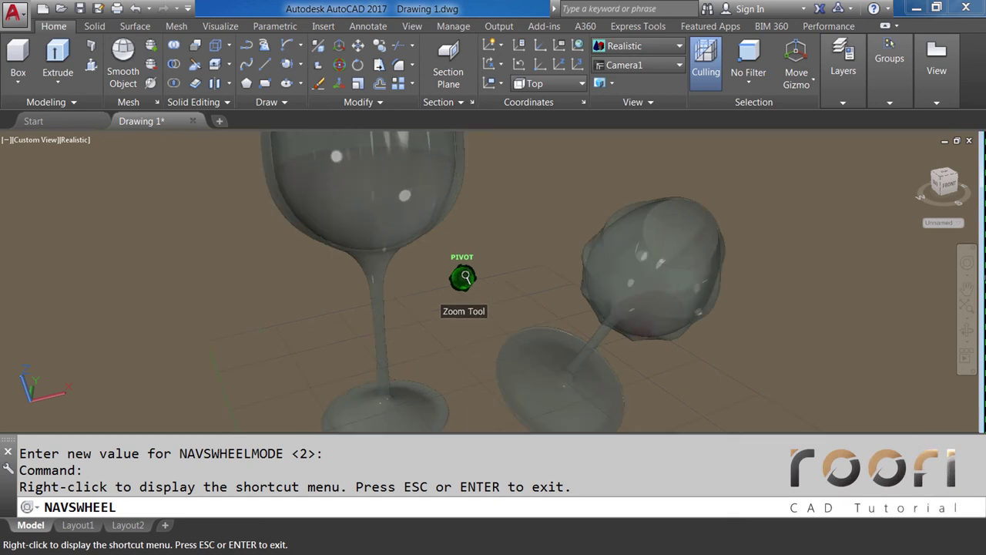
left_click_drag(469, 333, 462, 334)
left_click_drag(467, 283, 468, 284)
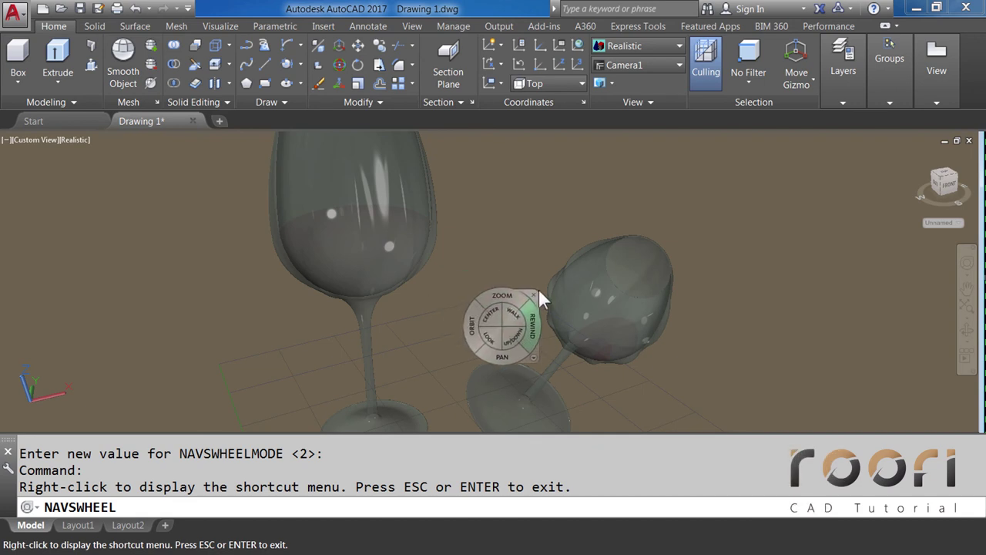
left_click_drag(536, 293, 502, 315)
key("Escape")
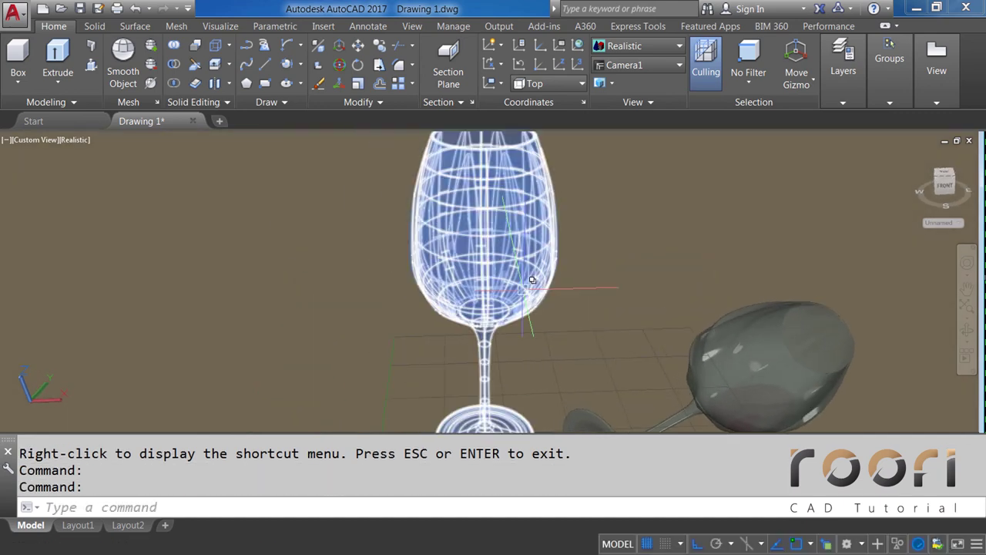
left_click_drag(605, 290, 514, 288)
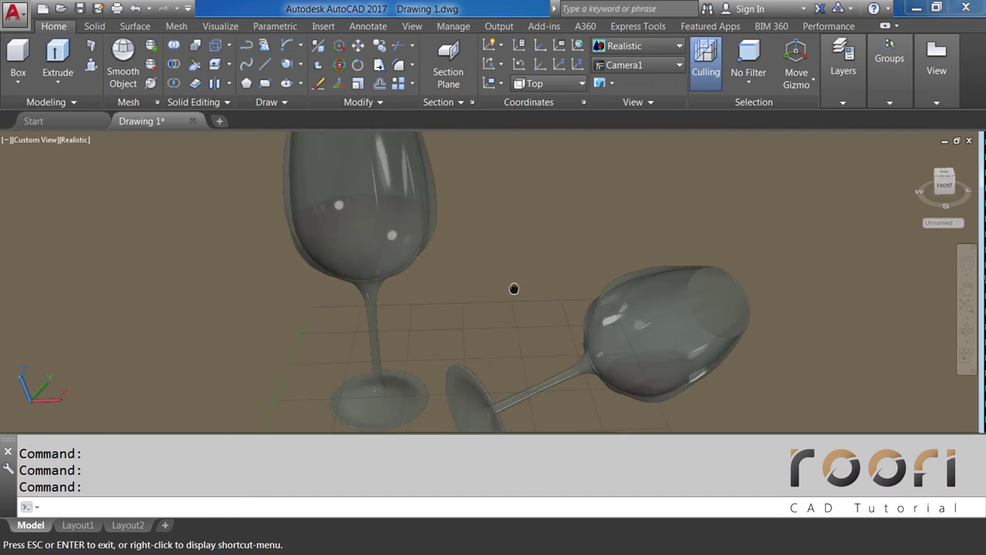
key("Escape")
middle_click_drag(496, 293, 489, 291, "shift")
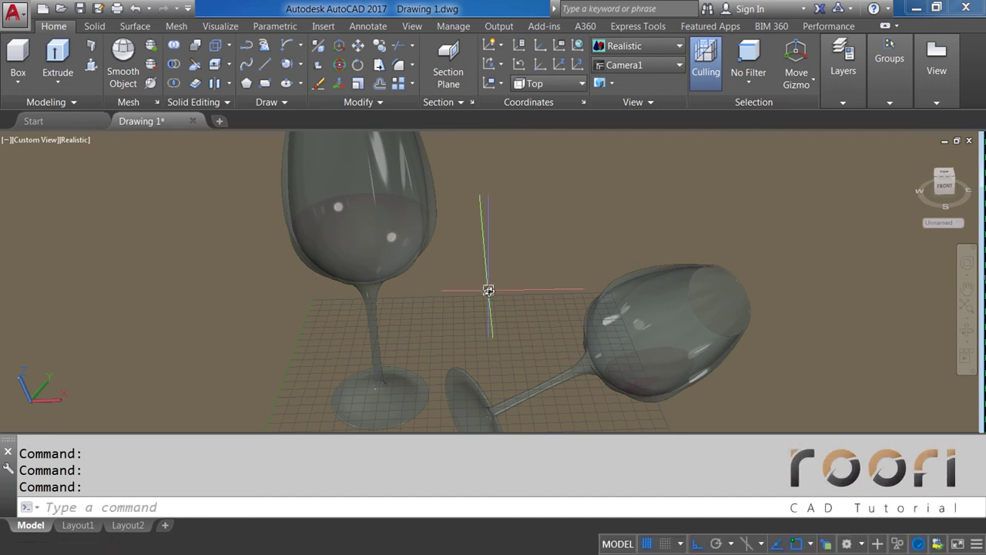
middle_click_drag(489, 291, 484, 290)
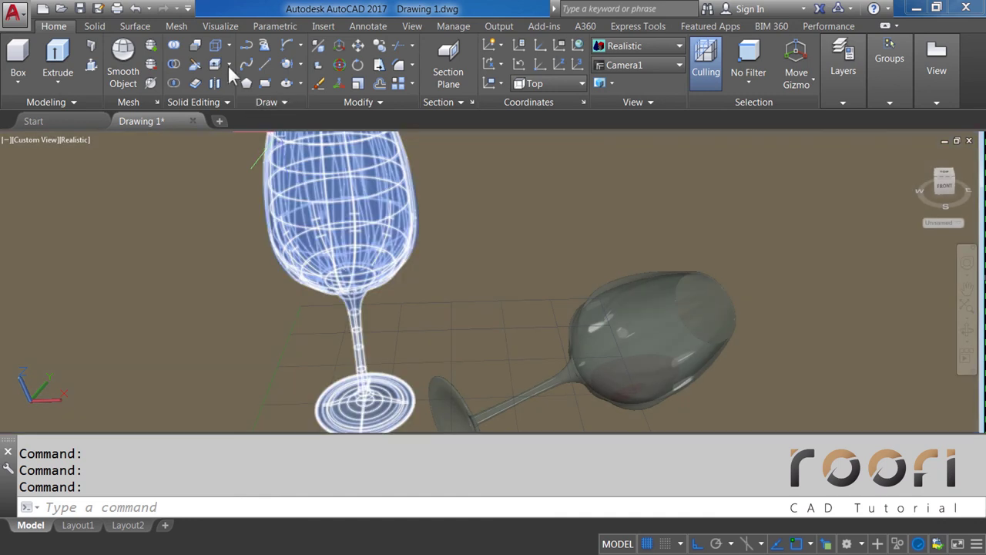
Step: Turn on Full Shadows in the viewport and enter the RENDERENVIRONMENT command
left_click(216, 26)
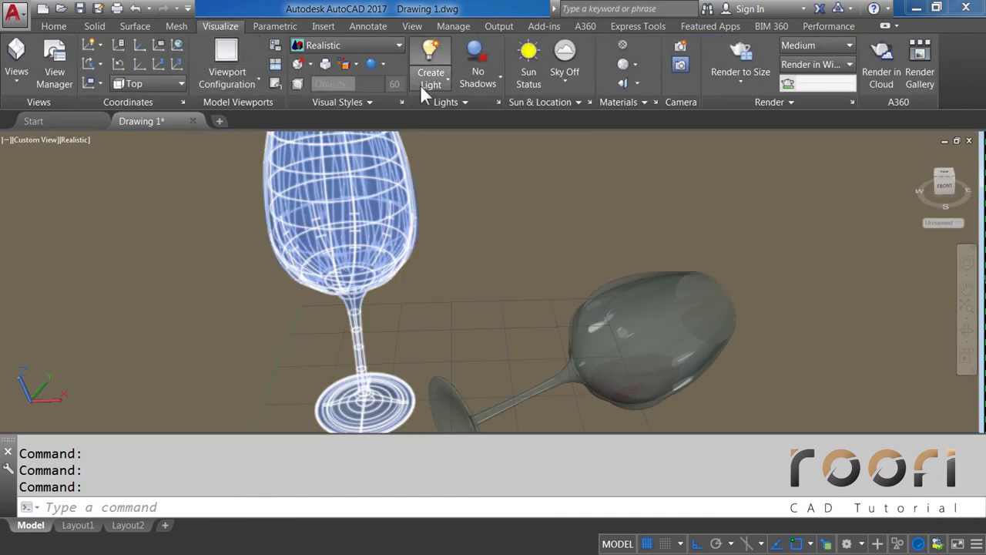
left_click(497, 76)
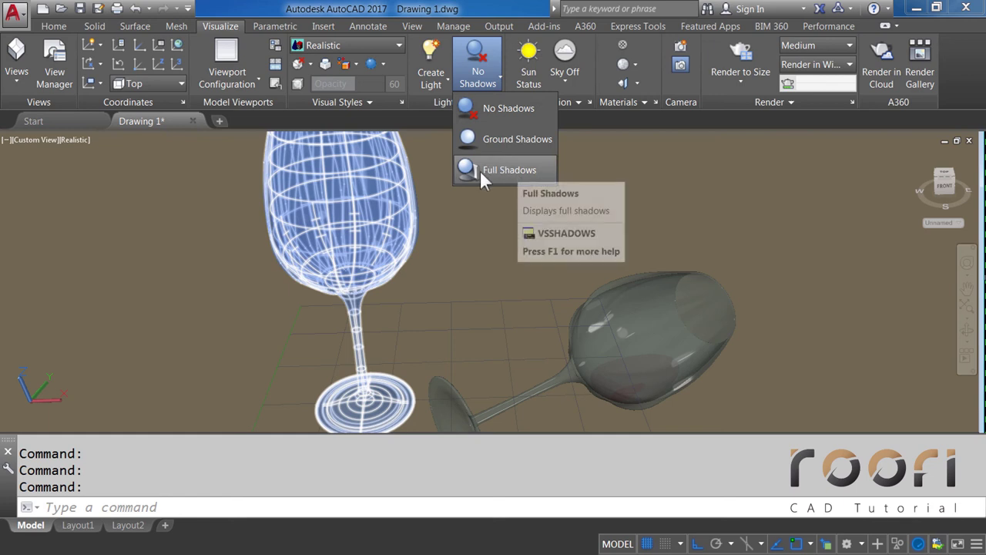
left_click(503, 172)
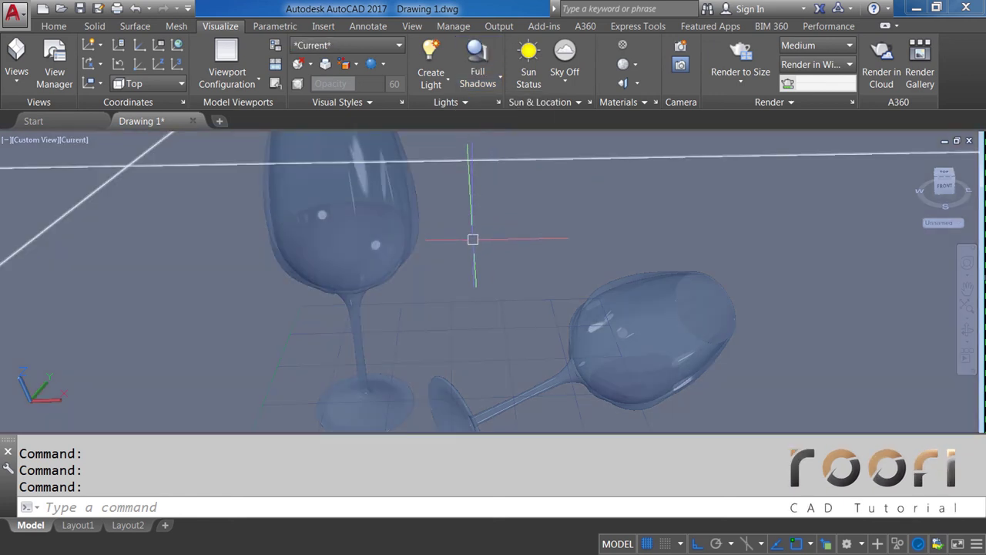
type("RE")
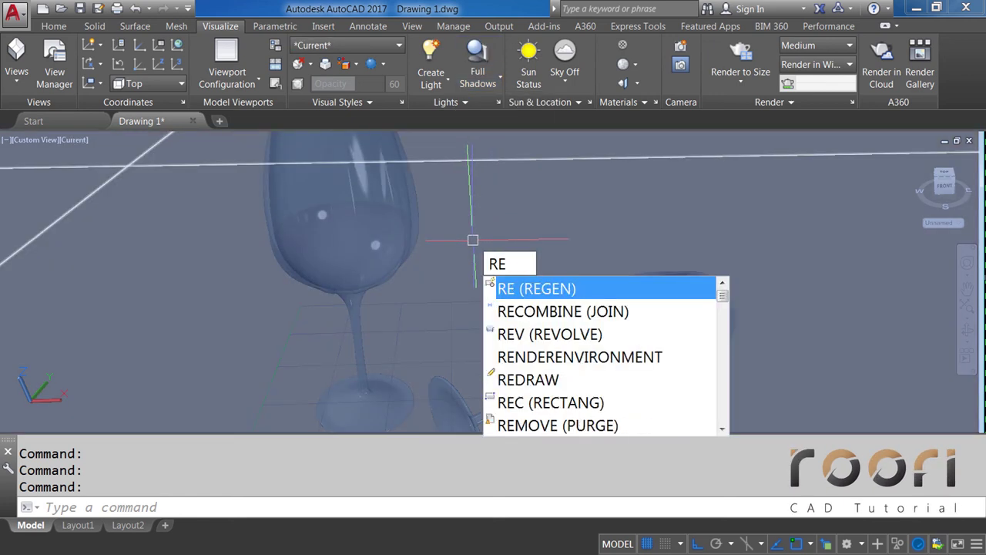
type("DN")
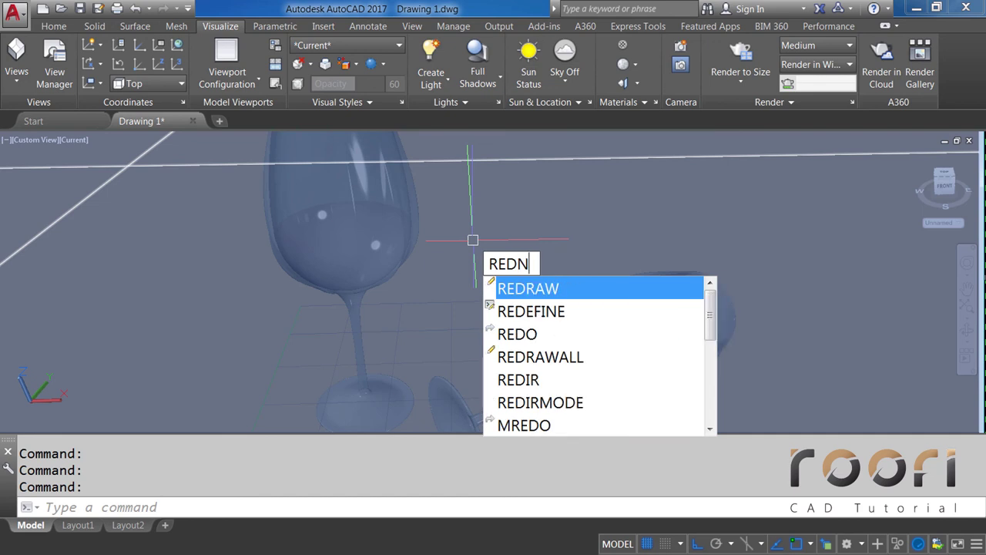
type("DER")
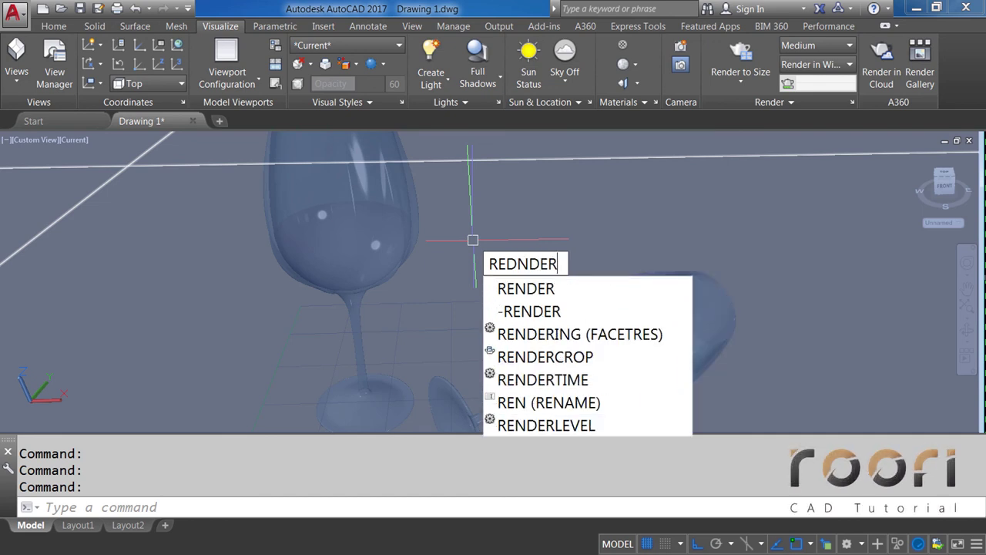
type("EN")
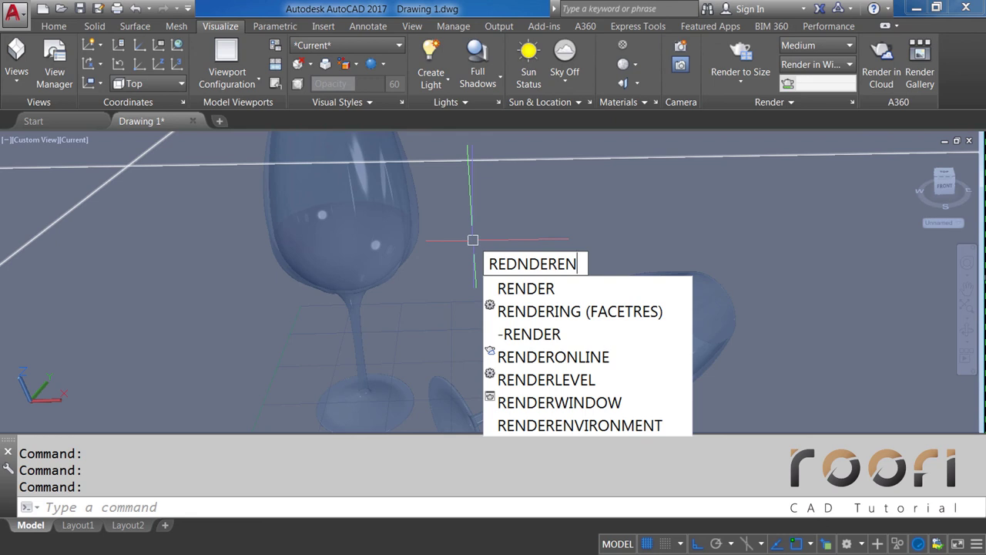
type("VIRO")
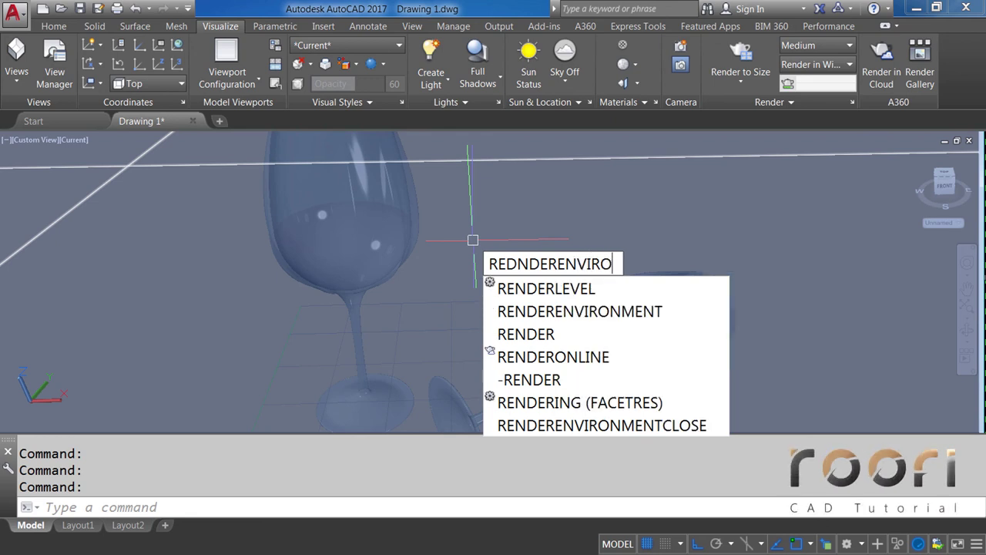
type("NMENT")
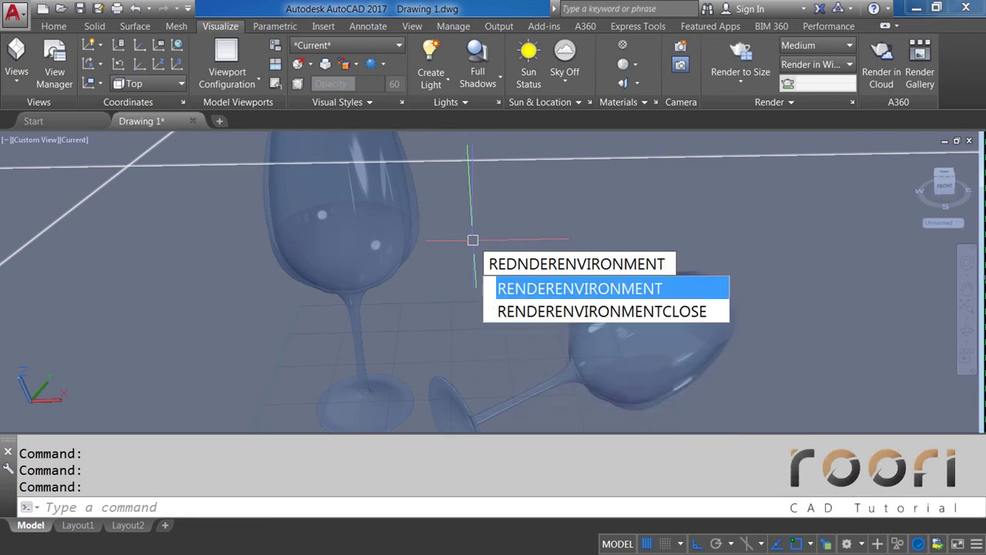
Step: Switch the render environment on with a Solid custom background in Index Color white
key("Return")
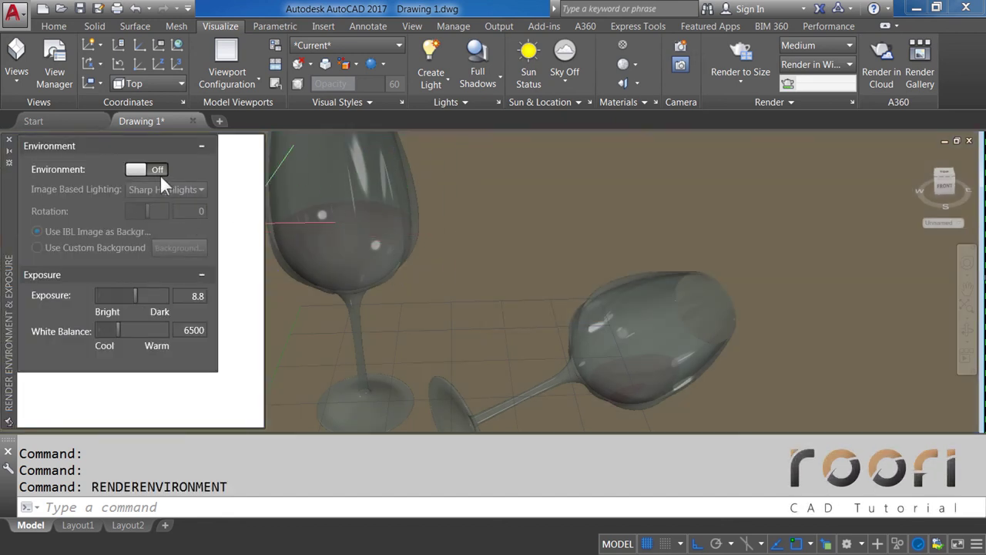
left_click(159, 169)
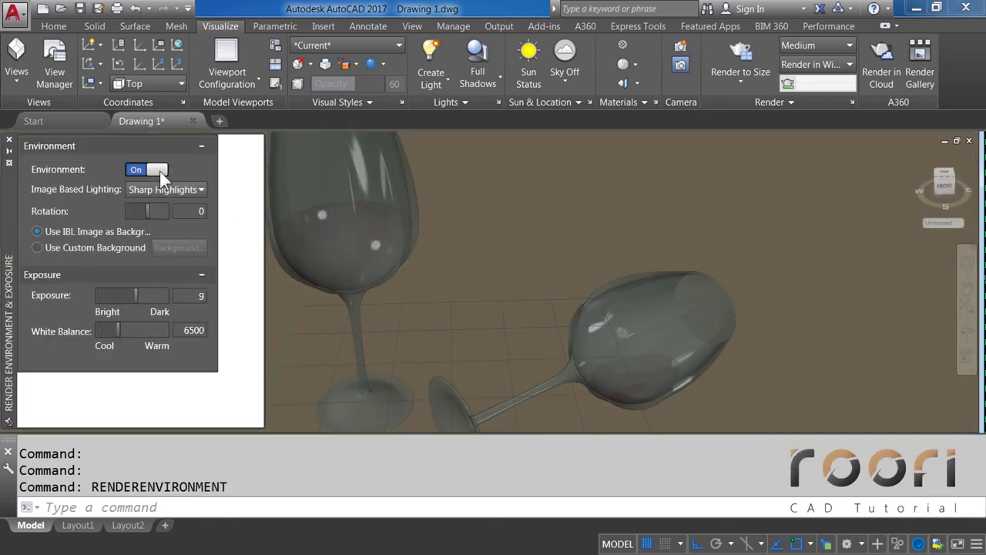
left_click(38, 246)
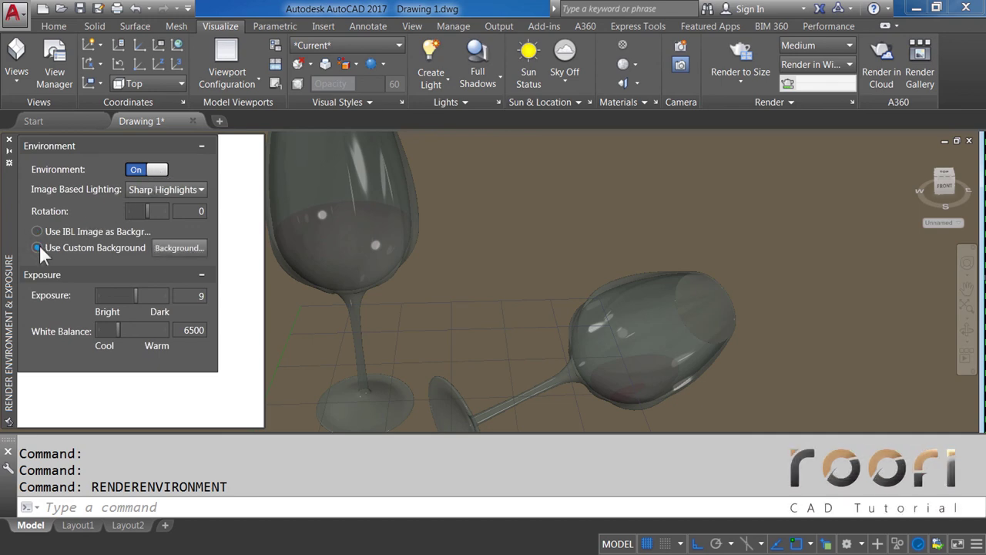
left_click(176, 248)
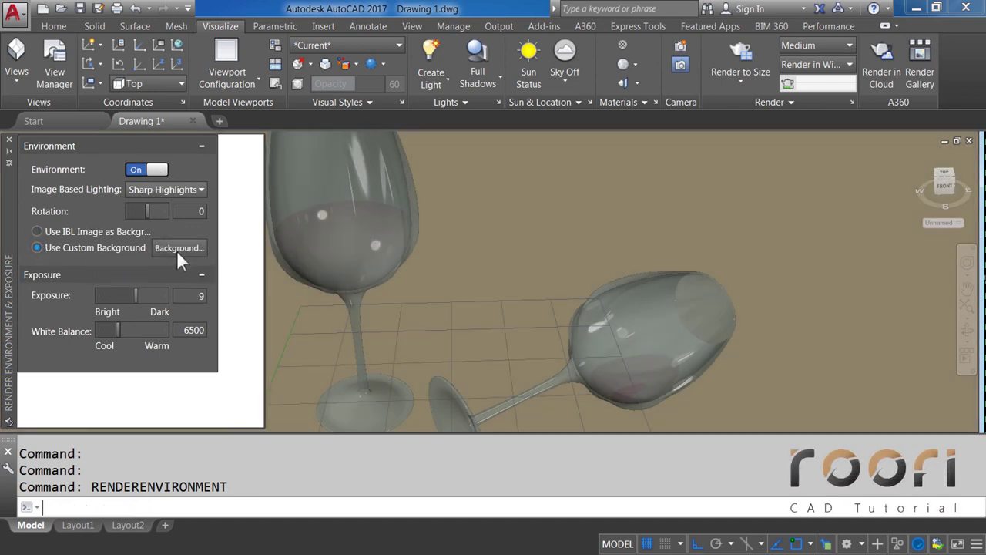
left_click(479, 170)
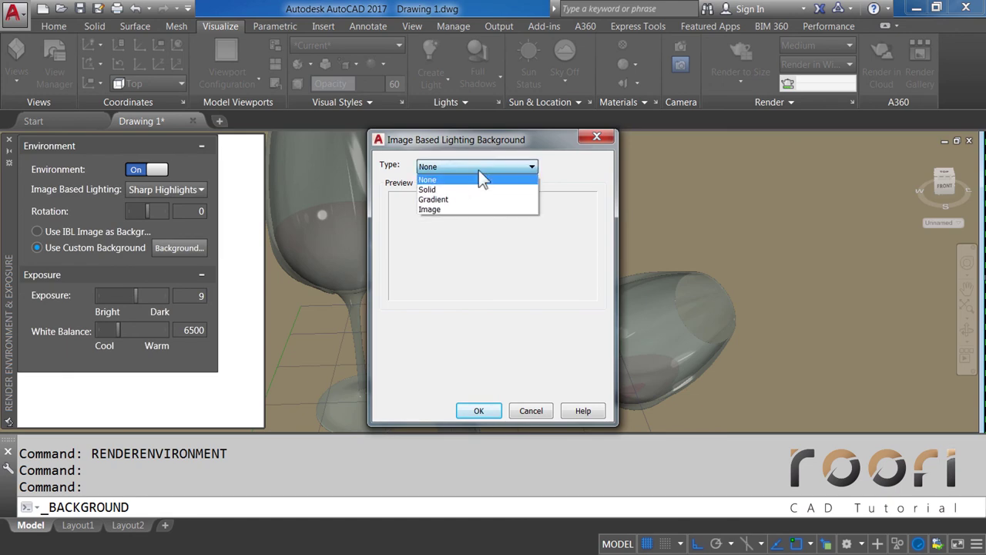
left_click(424, 189)
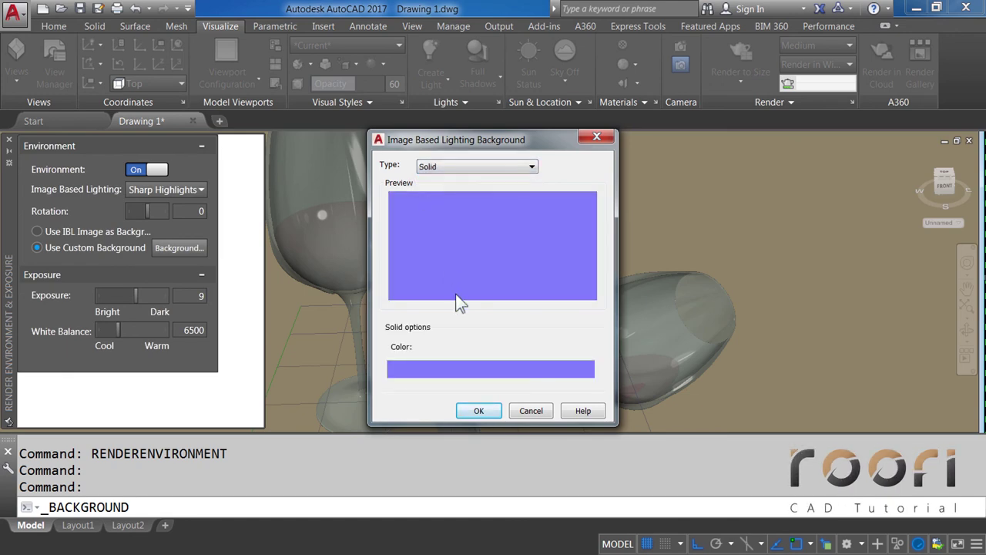
left_click(471, 373)
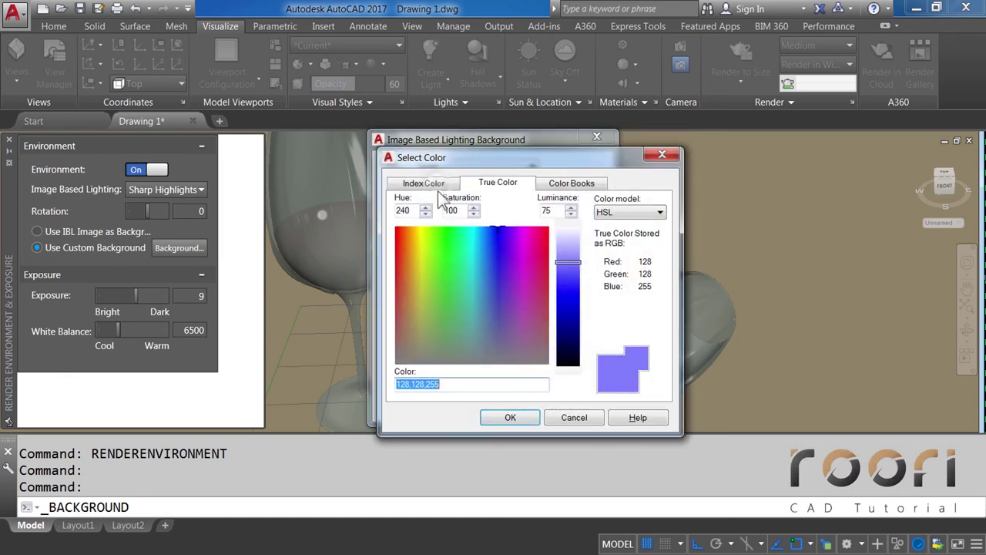
left_click(431, 184)
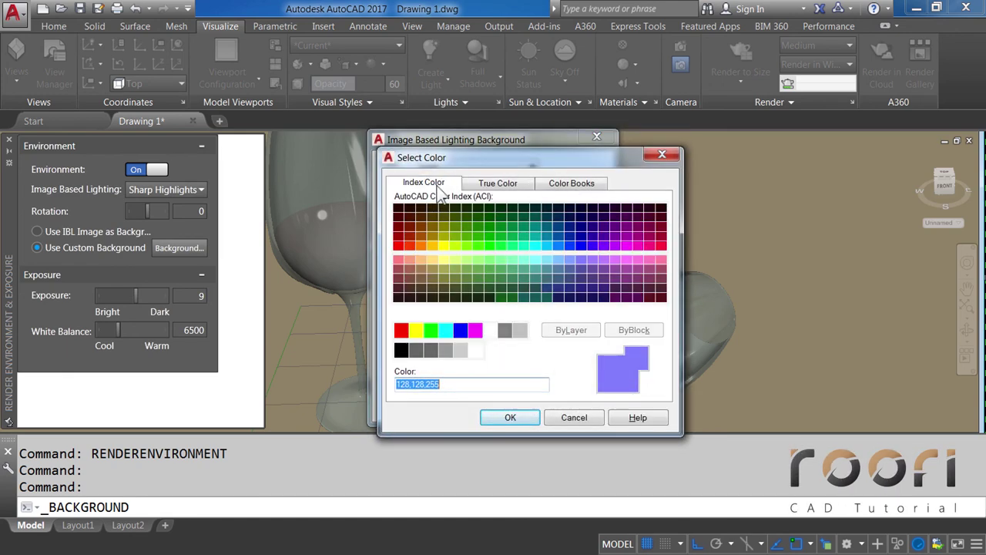
left_click(475, 351)
left_click(503, 417)
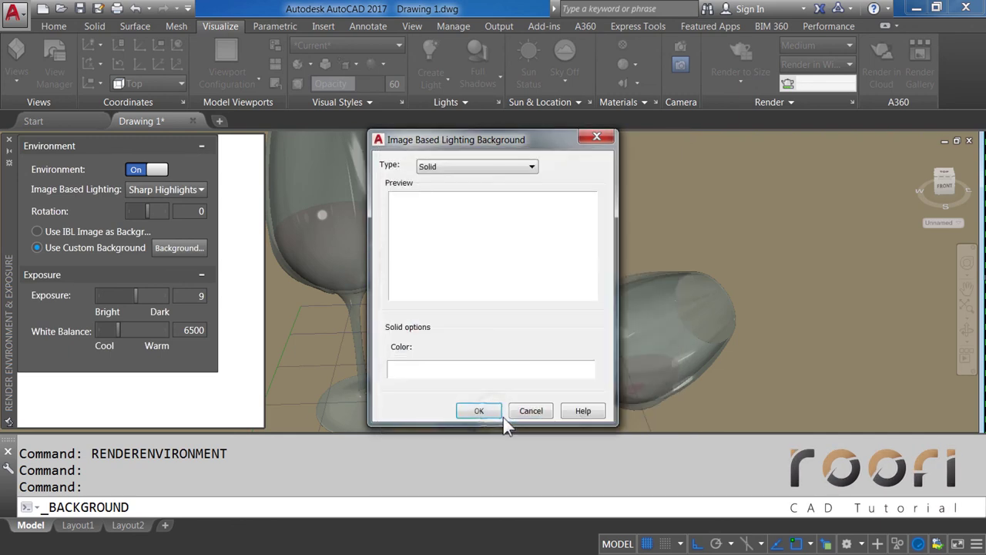
left_click(492, 411)
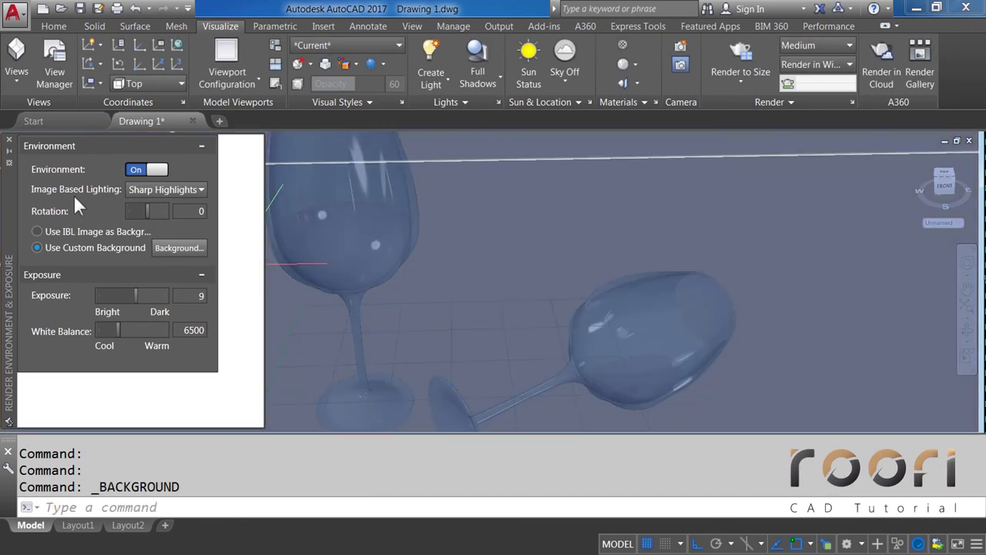
Step: Set render output to 1280 x 720 HDTV using the High preset at render level 20
left_click(9, 140)
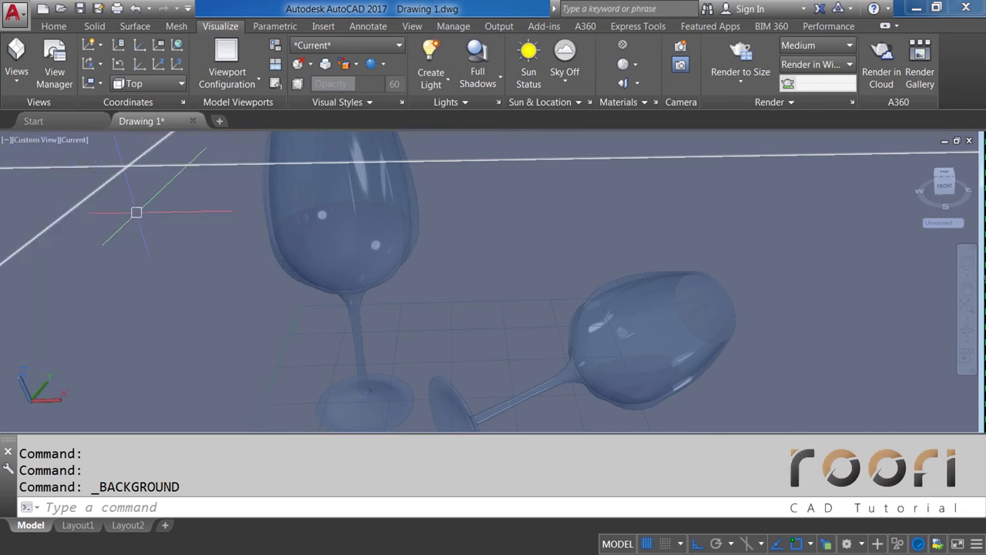
type("RPREF")
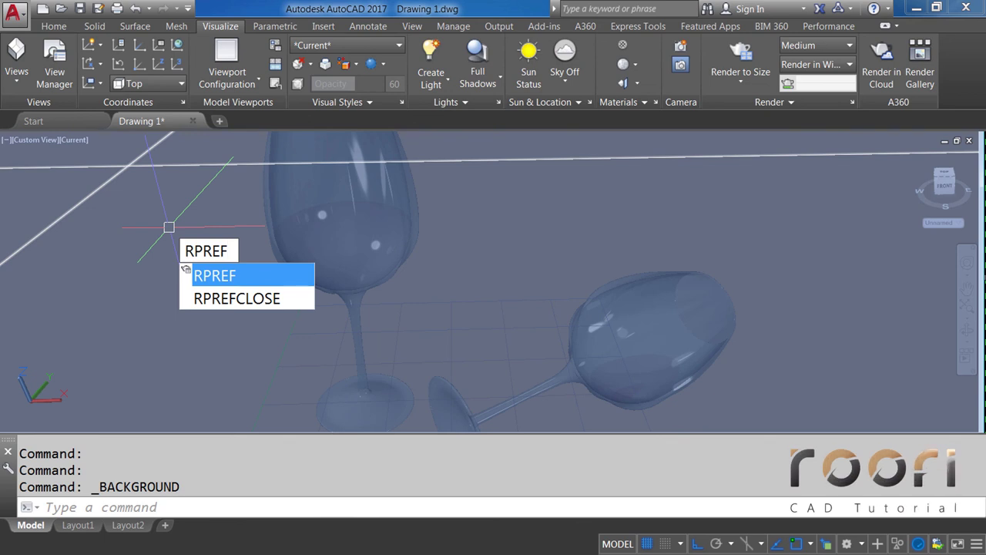
key("Return")
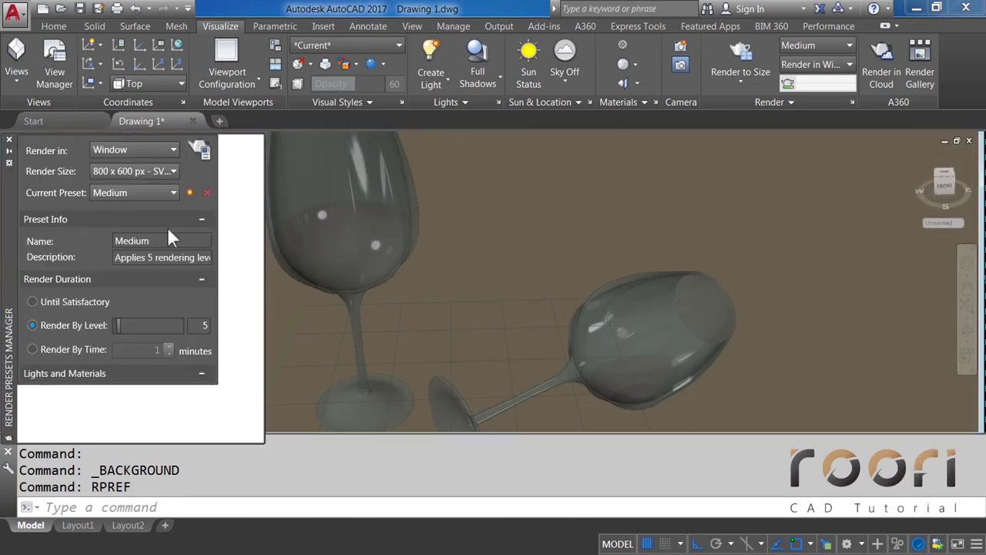
left_click(165, 169)
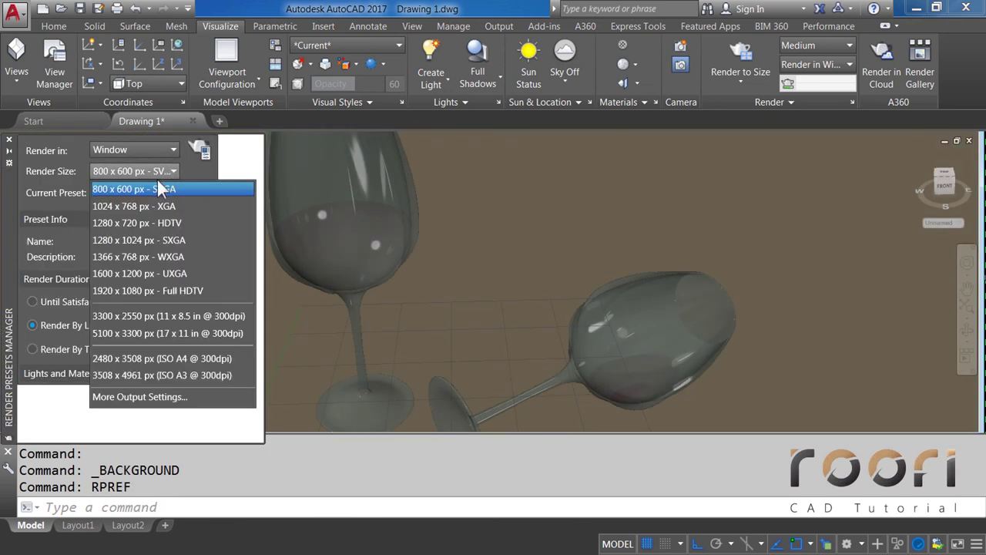
left_click(135, 221)
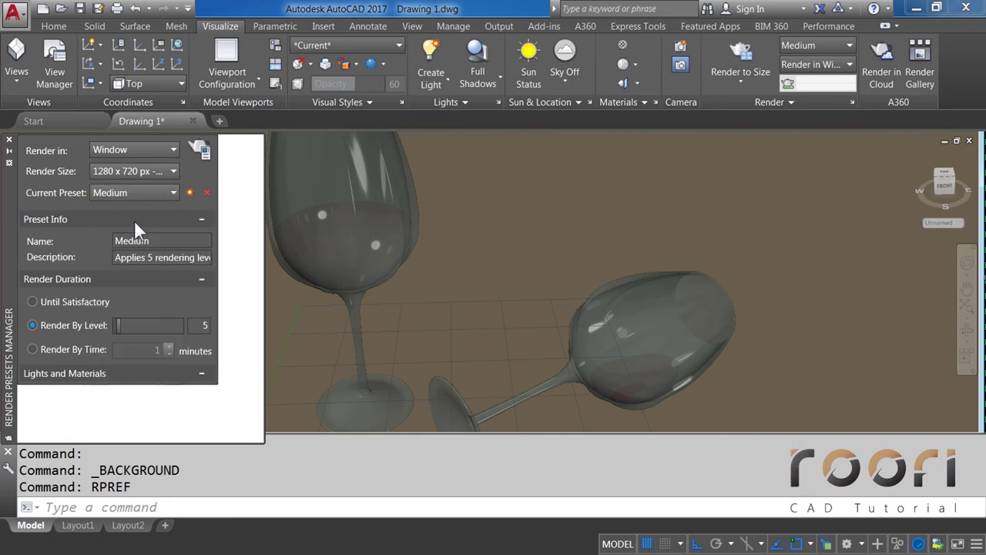
left_click(140, 191)
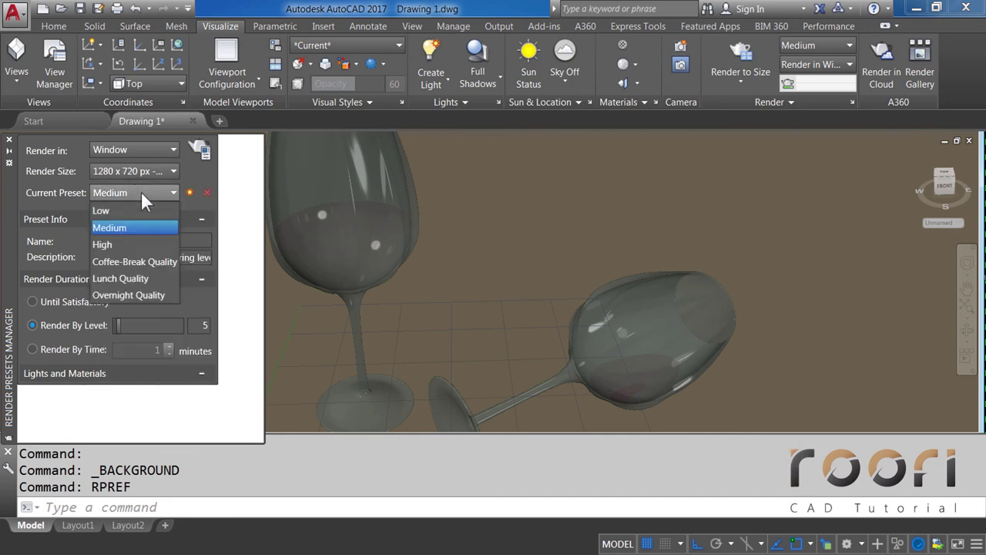
left_click(103, 240)
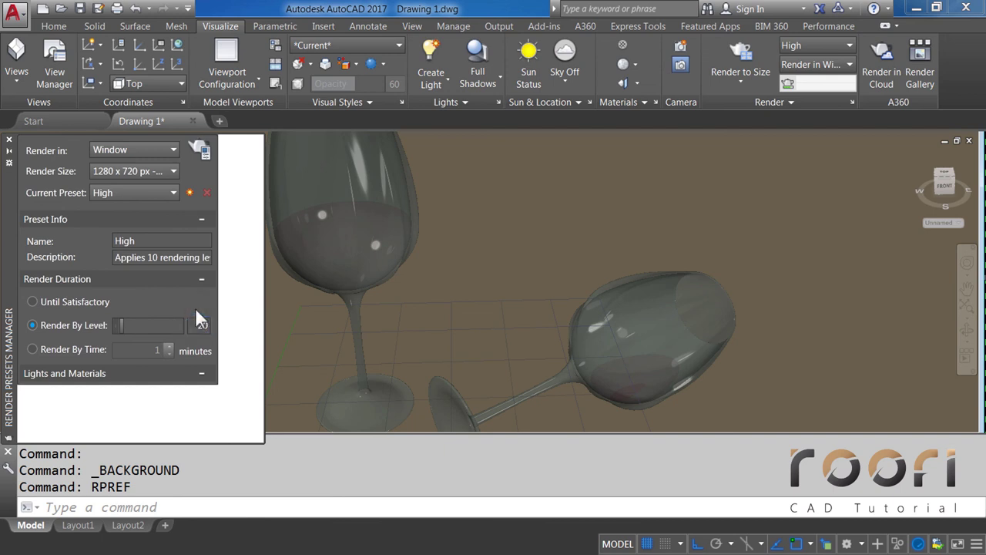
key("Return")
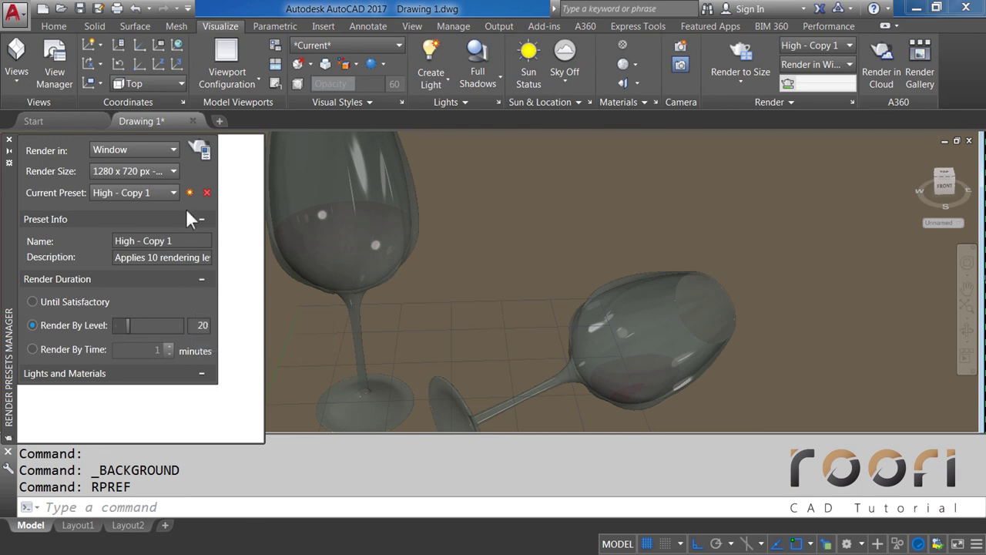
Step: Start a test render, then stop it, maximize and close the render window
left_click(199, 151)
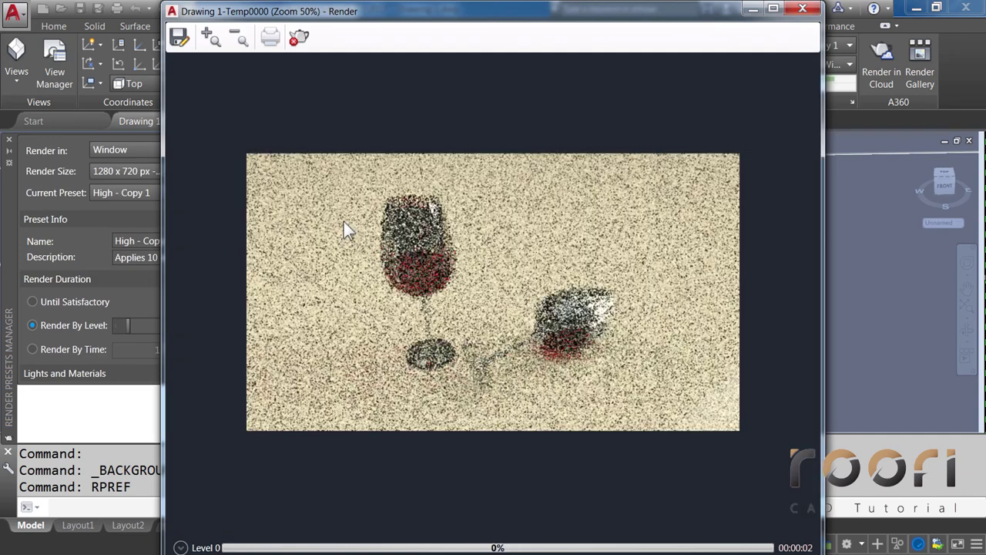
left_click(300, 44)
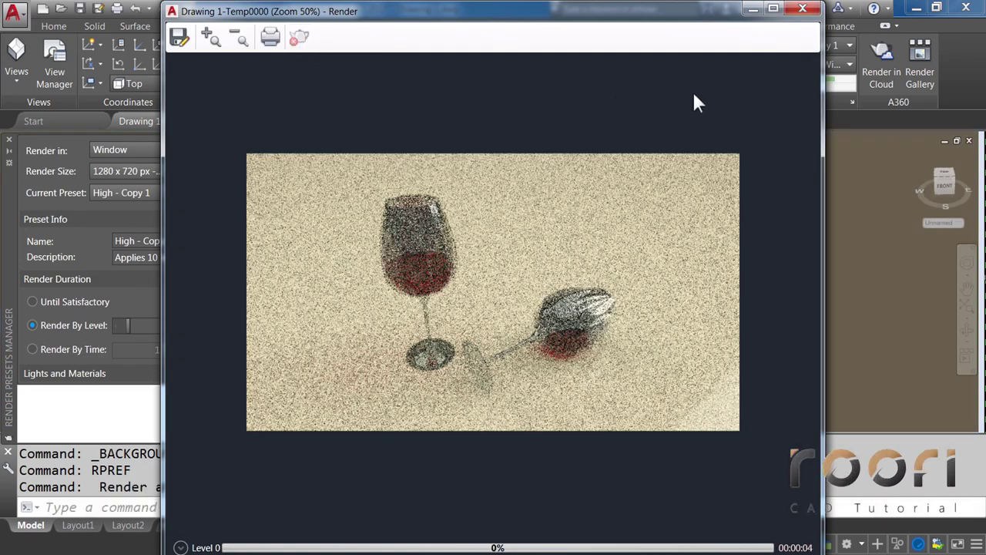
left_click(773, 9)
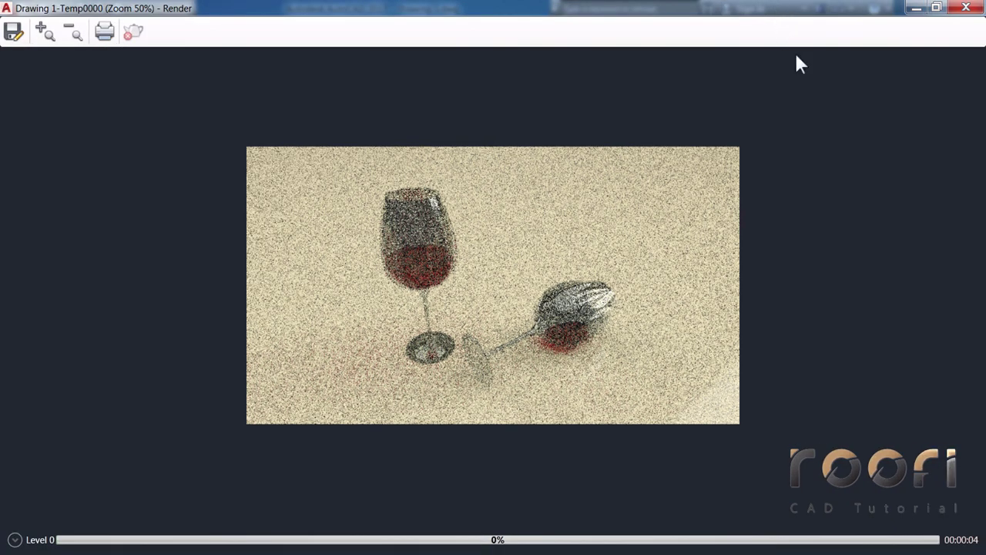
left_click(968, 9)
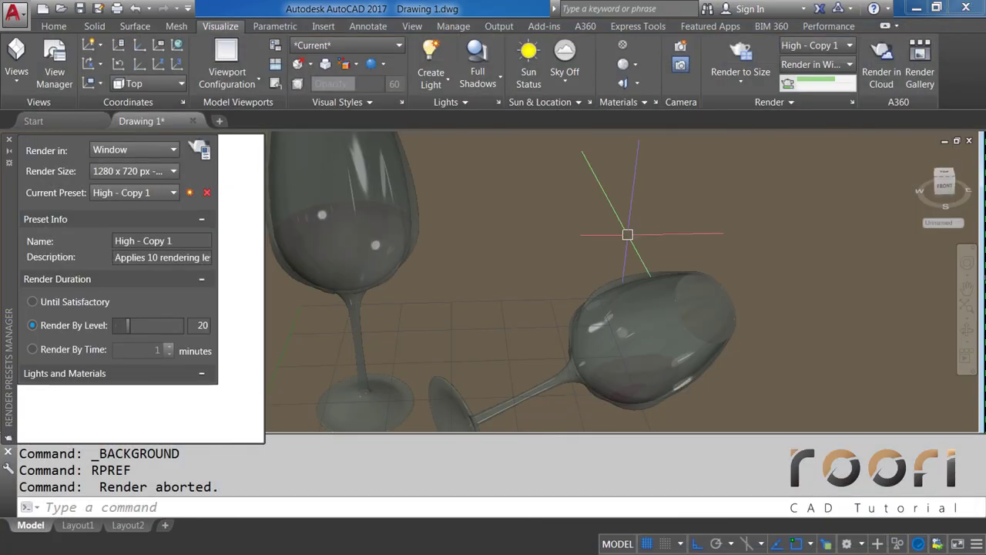
scroll(496, 294, "up", 3)
Step: Nudge the view, zoom in on the wine glasses, then start and abort a test render
left_click_drag(496, 294, 511, 287)
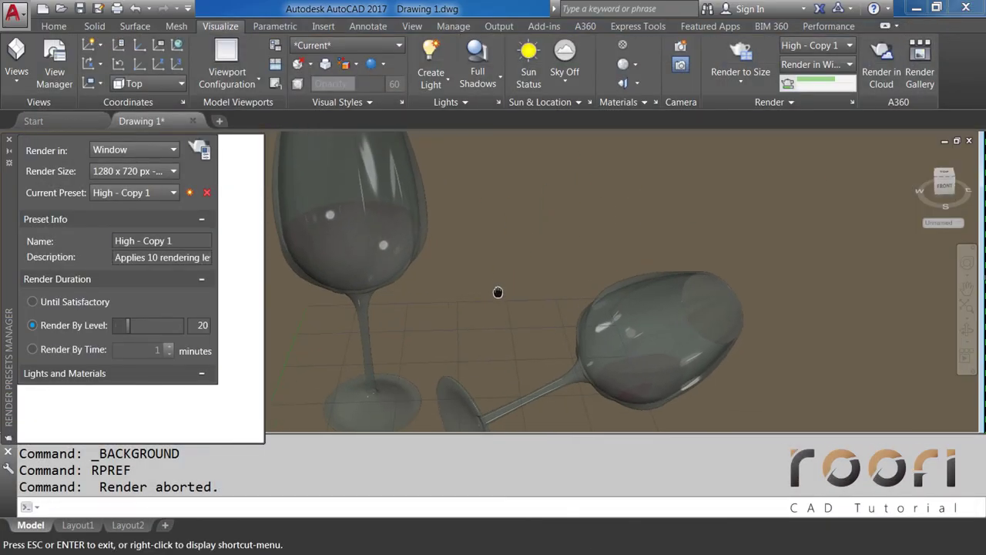
key("Escape")
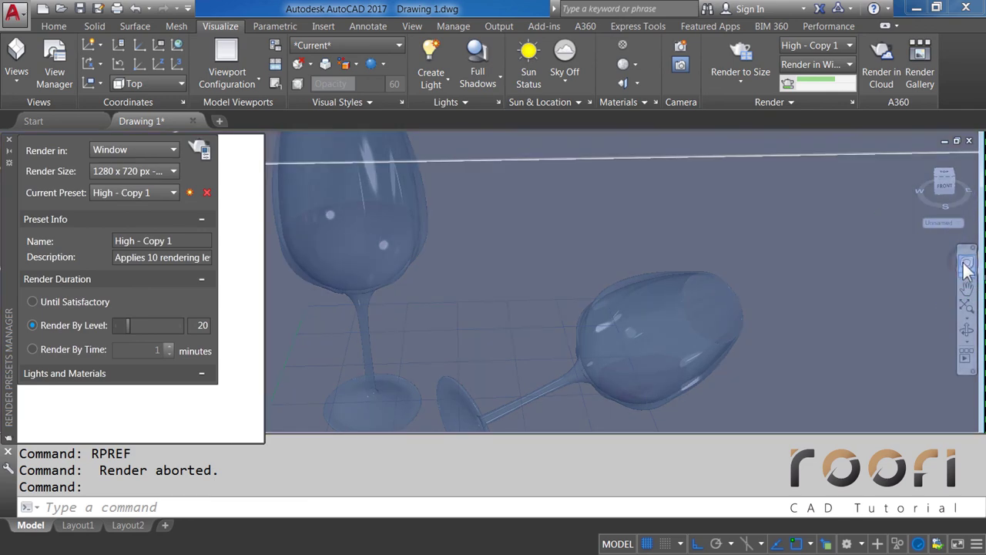
left_click(967, 262)
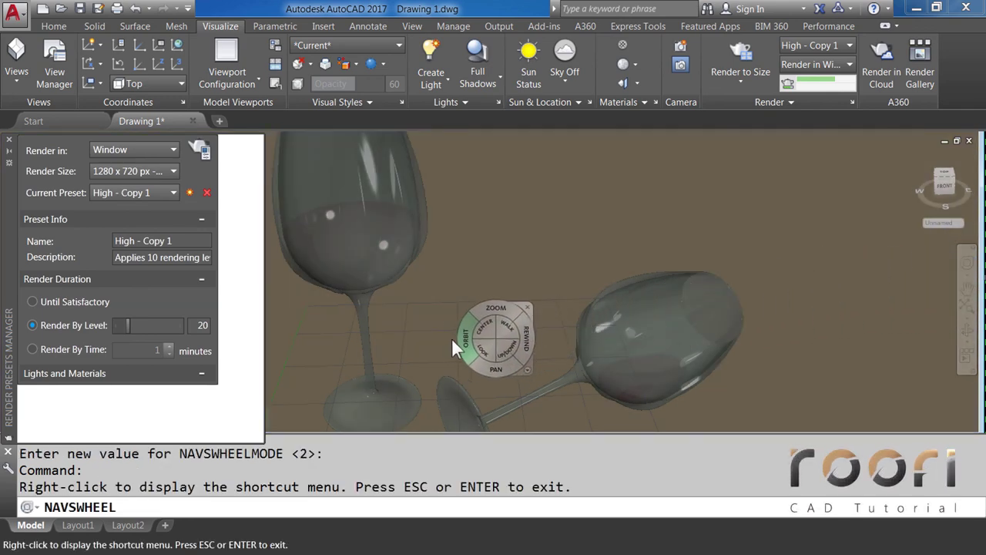
left_click(467, 302)
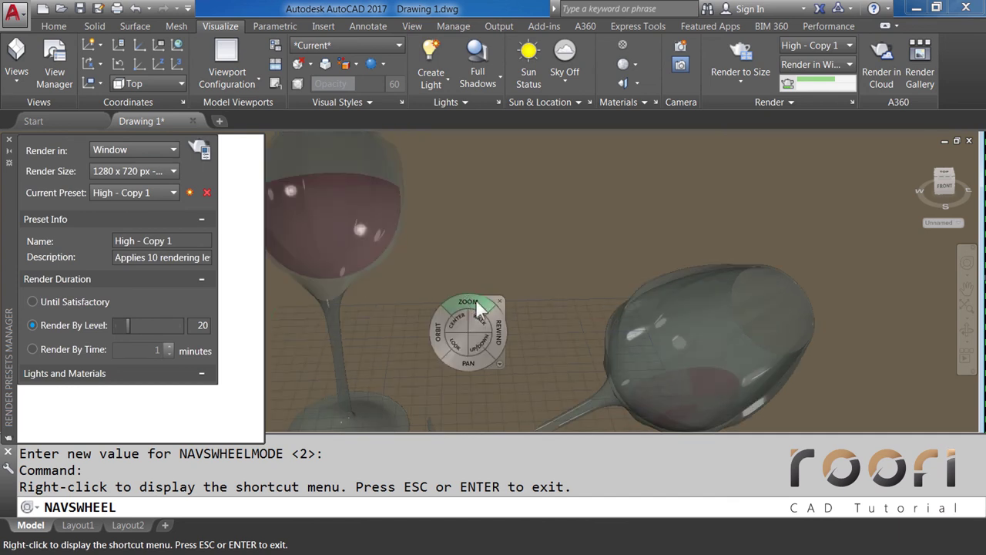
key("Escape")
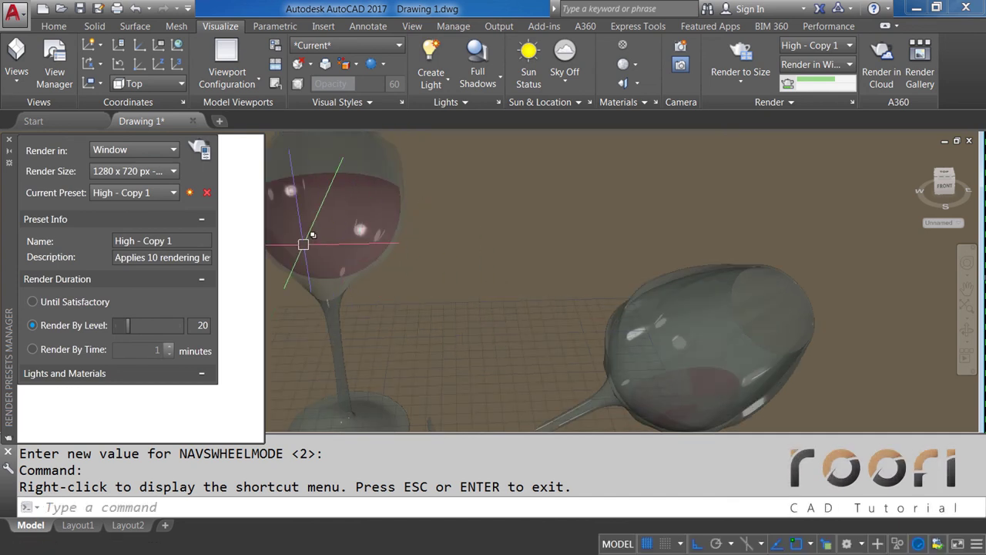
left_click(202, 152)
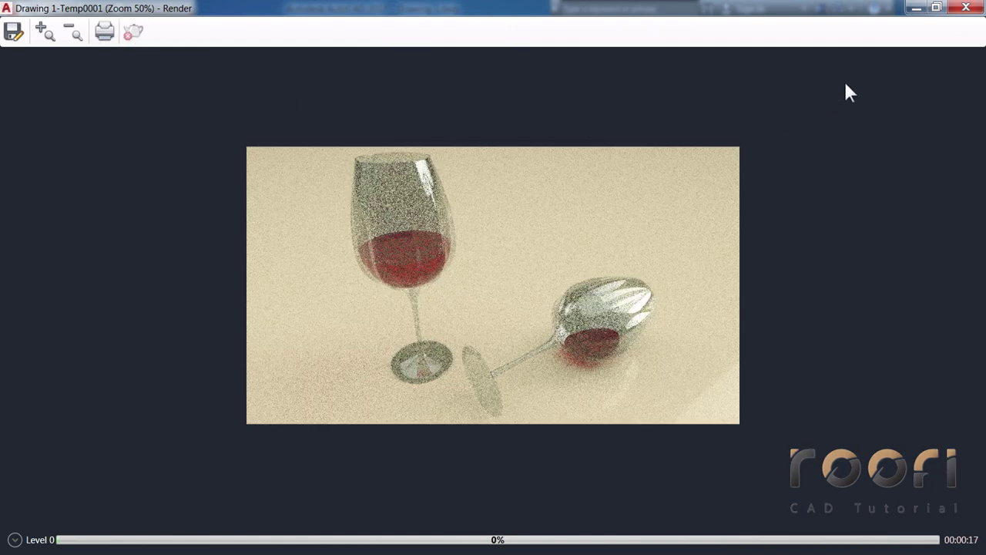
left_click(965, 8)
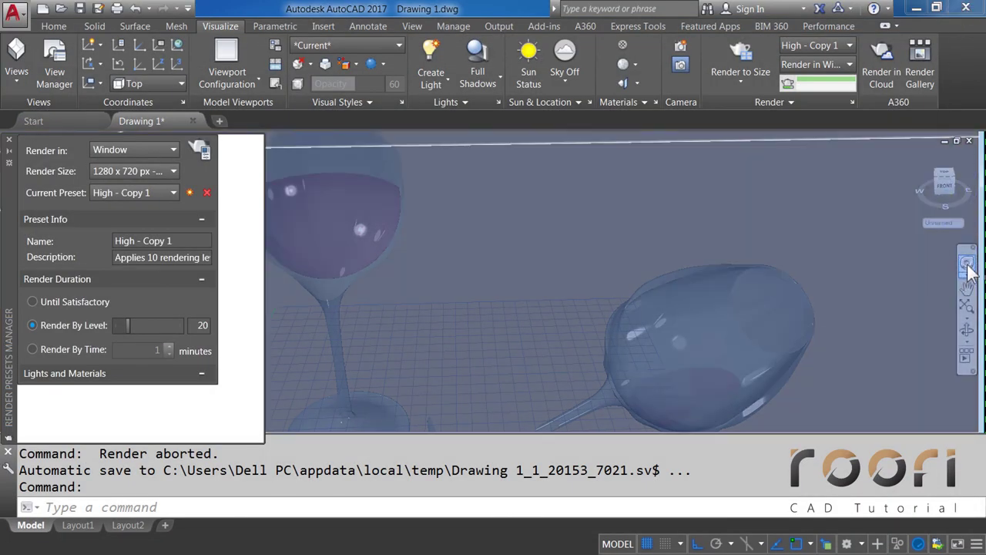
Step: Zoom out, zoom back in and pan down with the SteeringWheel to reframe the glasses
left_click(967, 265)
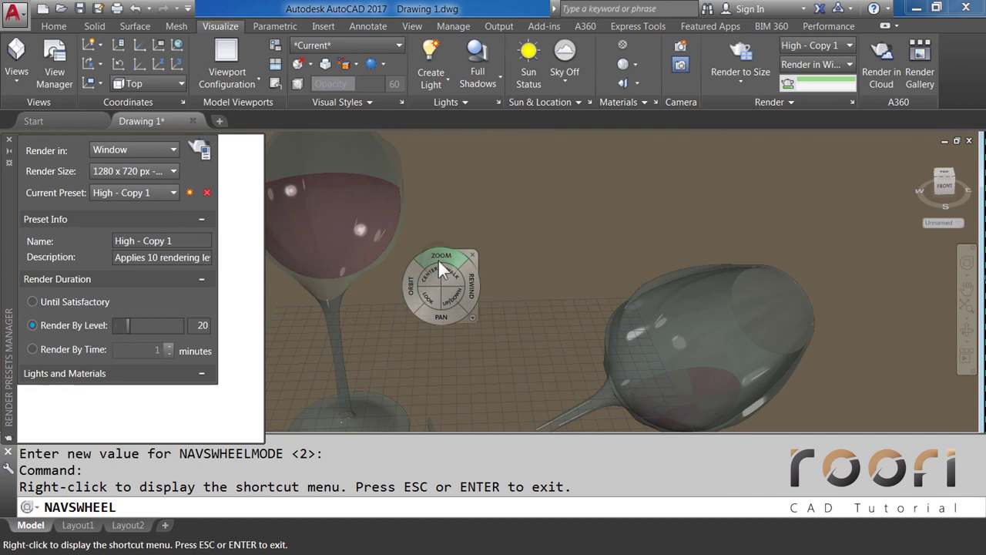
left_click_drag(439, 268, 437, 261)
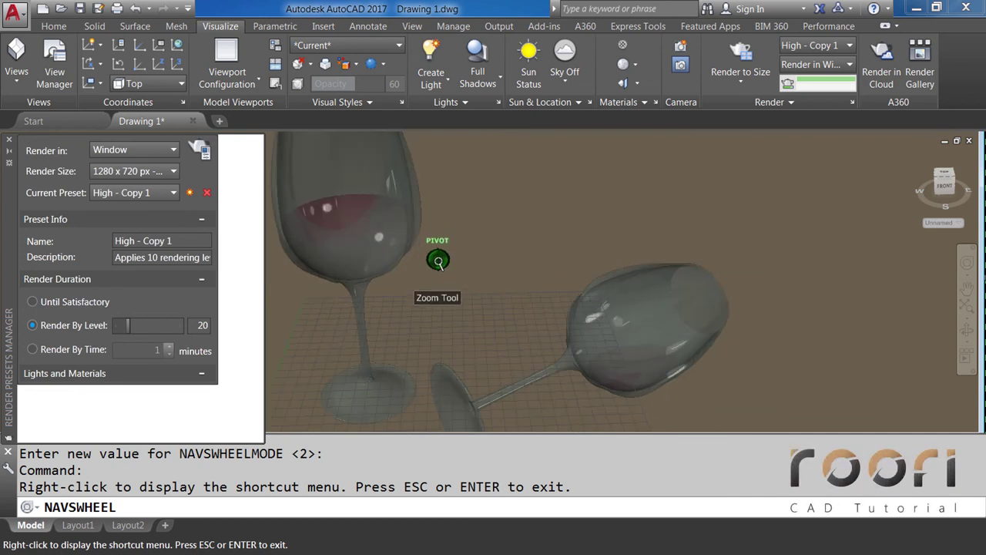
left_click_drag(437, 262, 439, 260)
left_click_drag(441, 314, 441, 313)
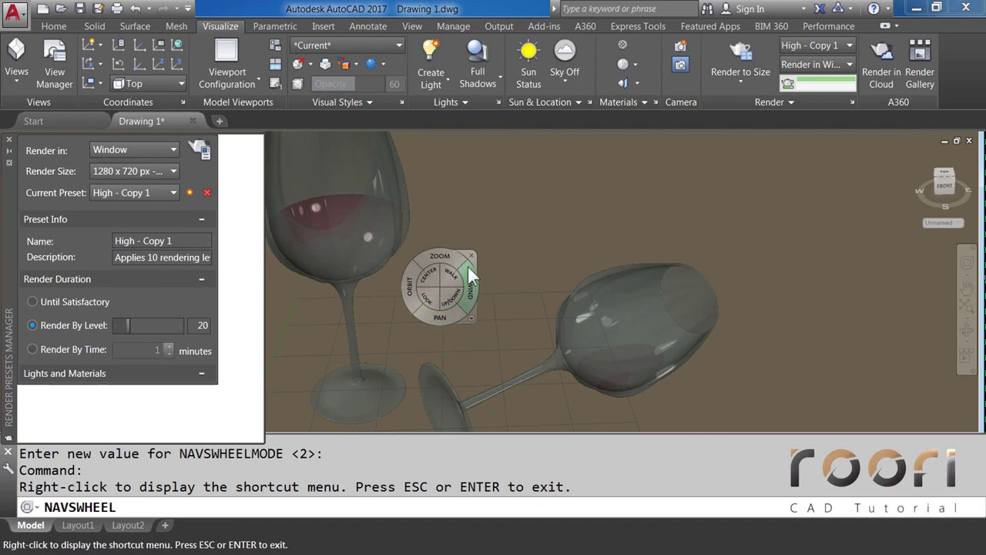
key("Escape")
Step: Render the reframed glasses at 100% view through level 20, then close the Render window
left_click(202, 151)
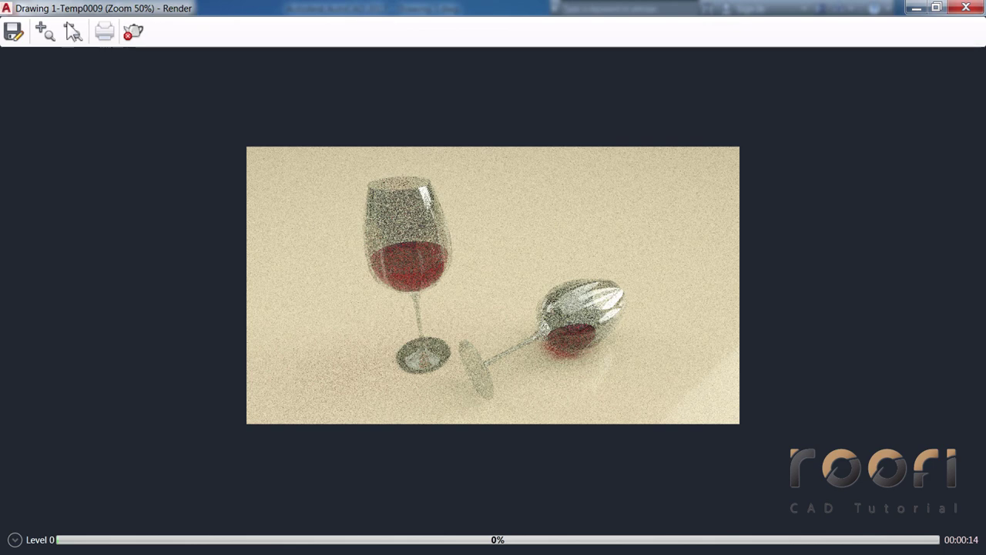
left_click(43, 32)
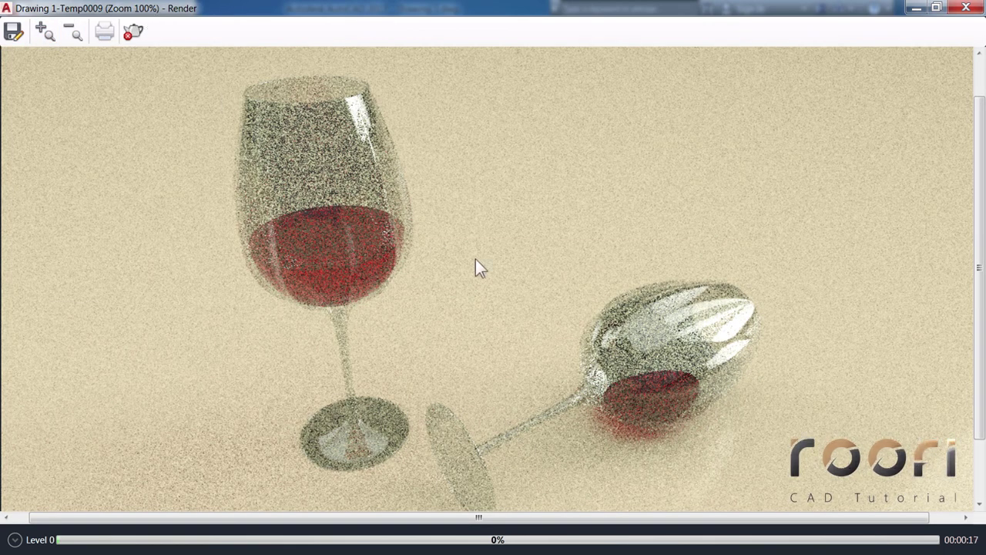
left_click_drag(981, 268, 981, 282)
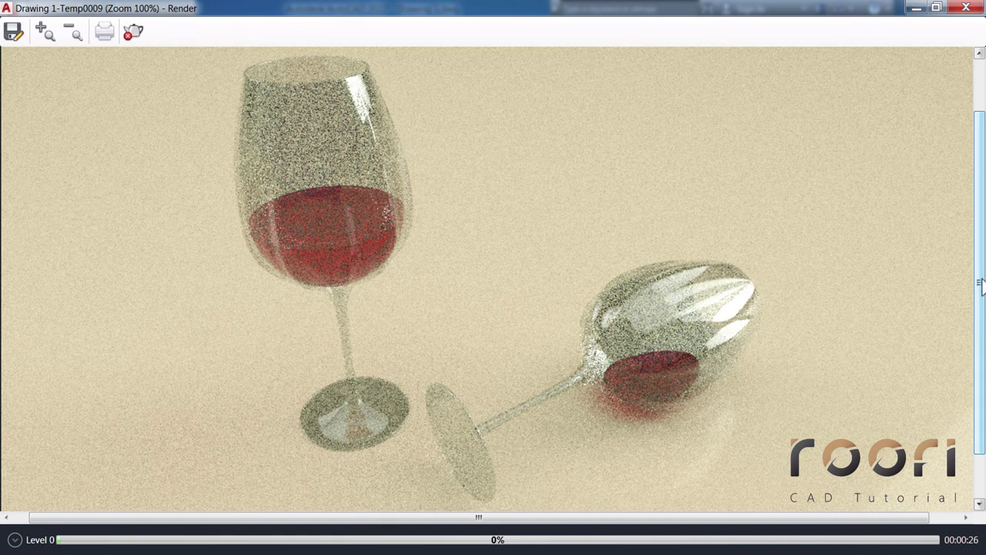
left_click_drag(461, 517, 455, 524)
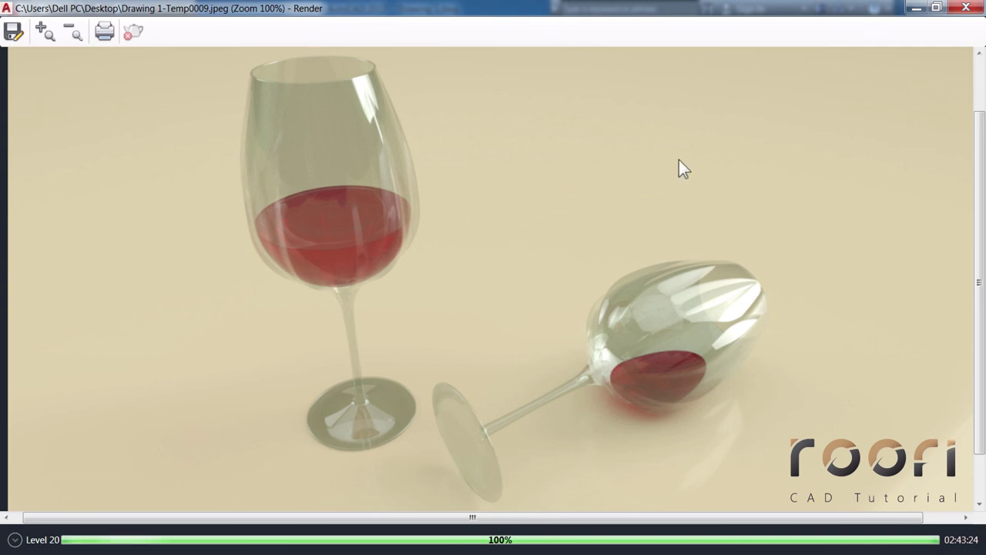
left_click(968, 9)
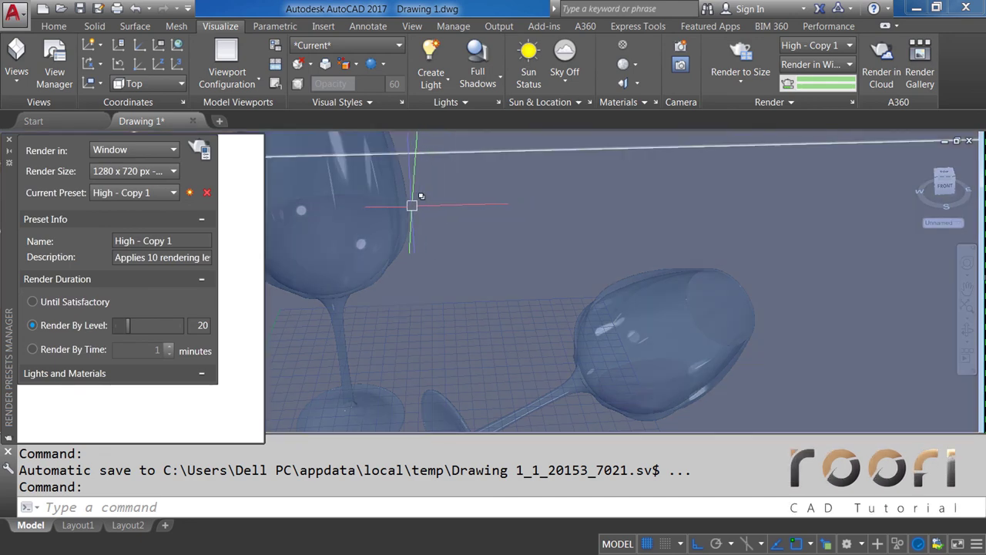
Step: Select both wine glass 3D solids and set their Material to Black Glass in Properties
left_click(403, 202)
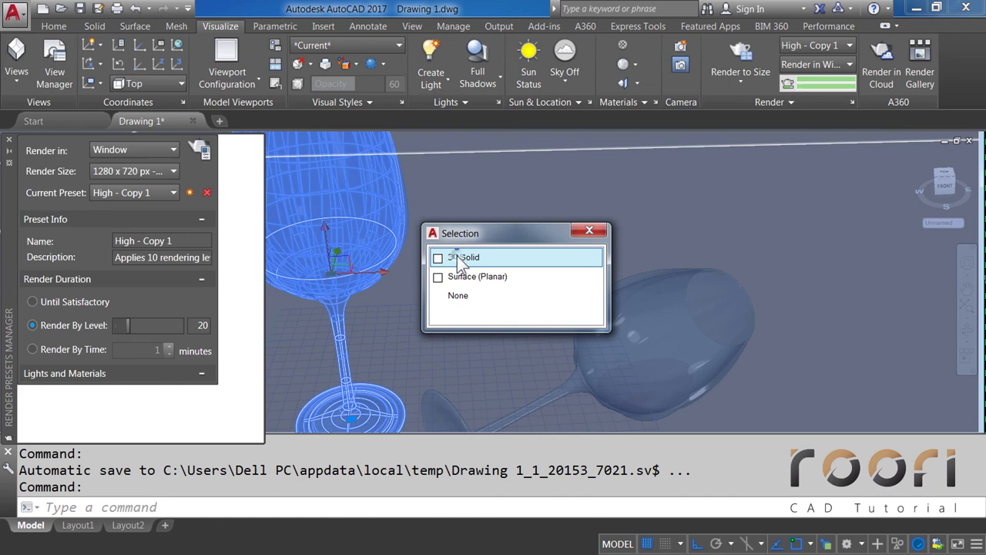
left_click(457, 256)
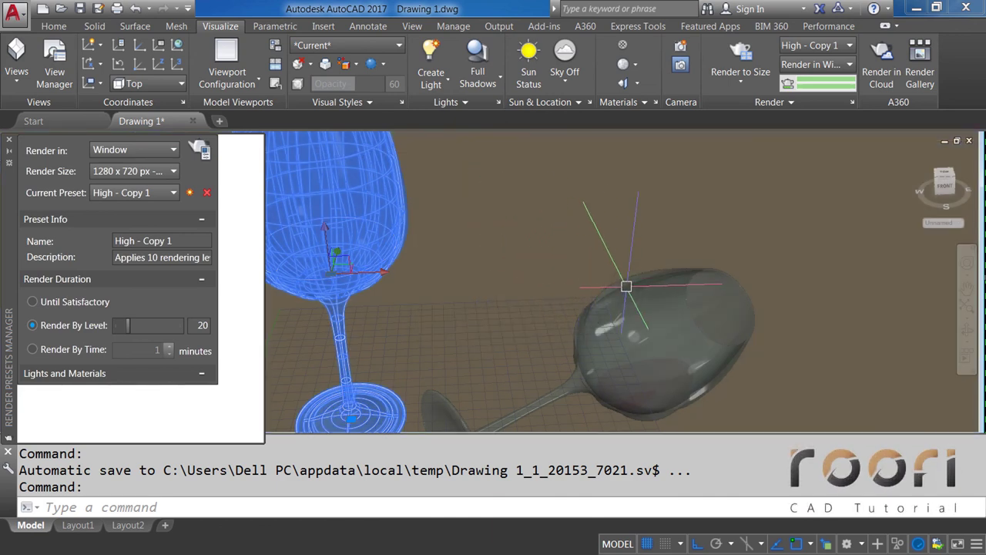
left_click(628, 285)
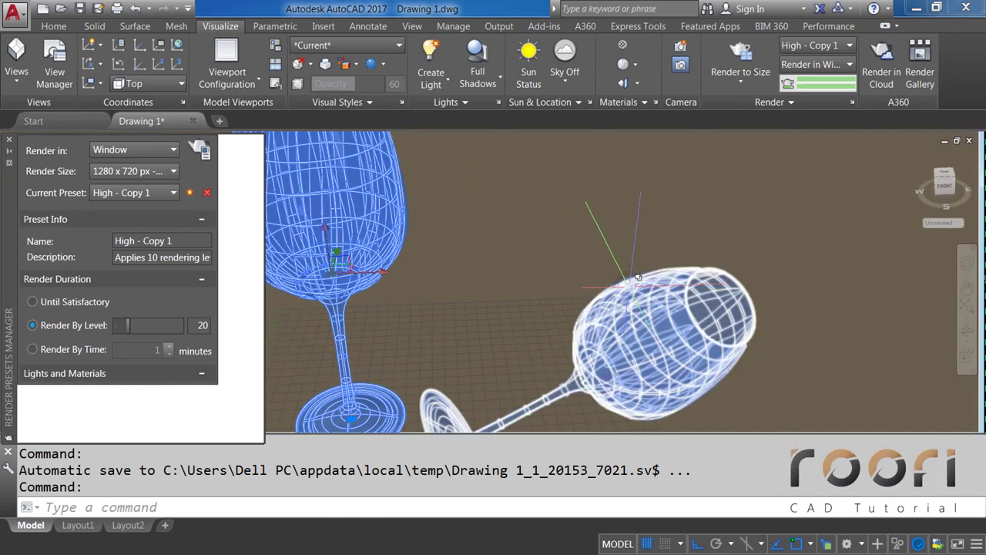
left_click(678, 342)
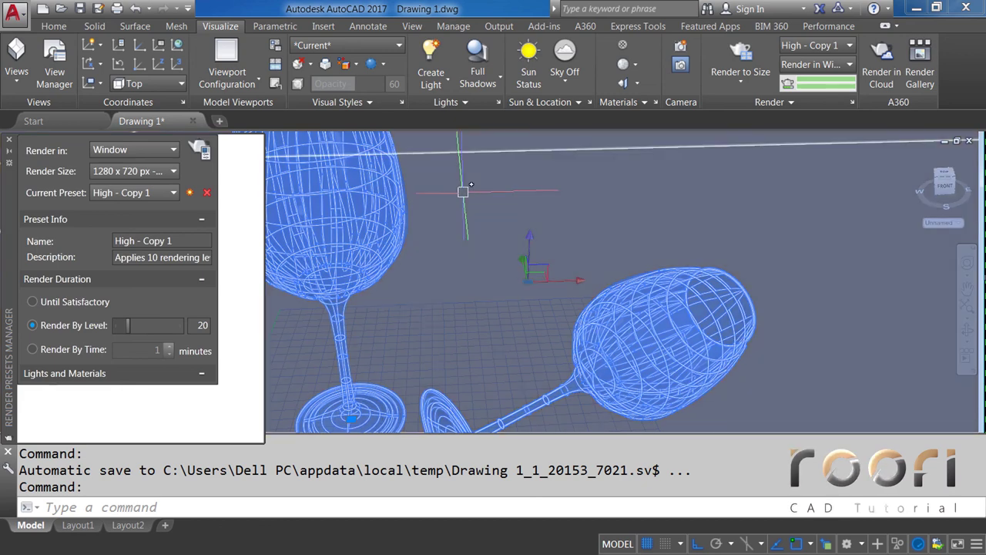
right_click(463, 193)
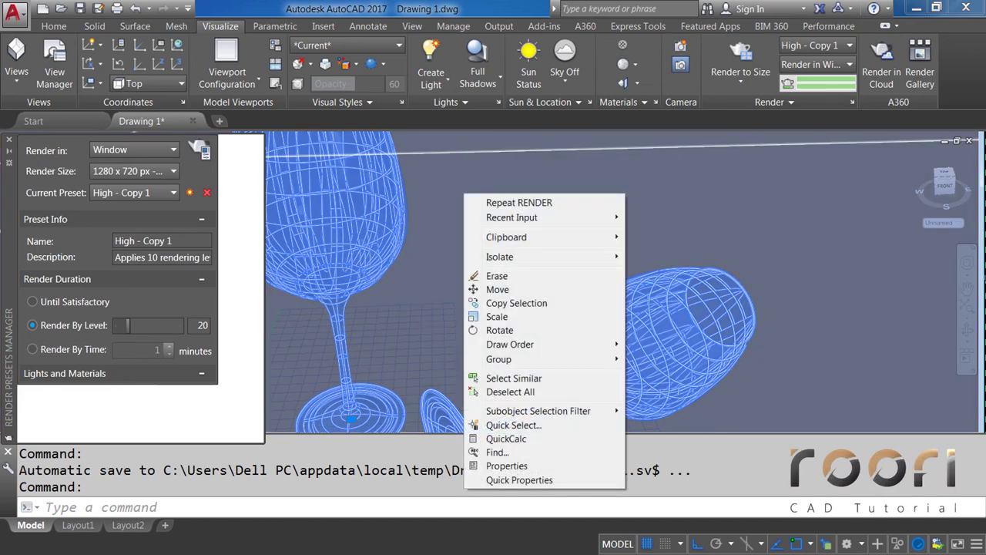
left_click(504, 466)
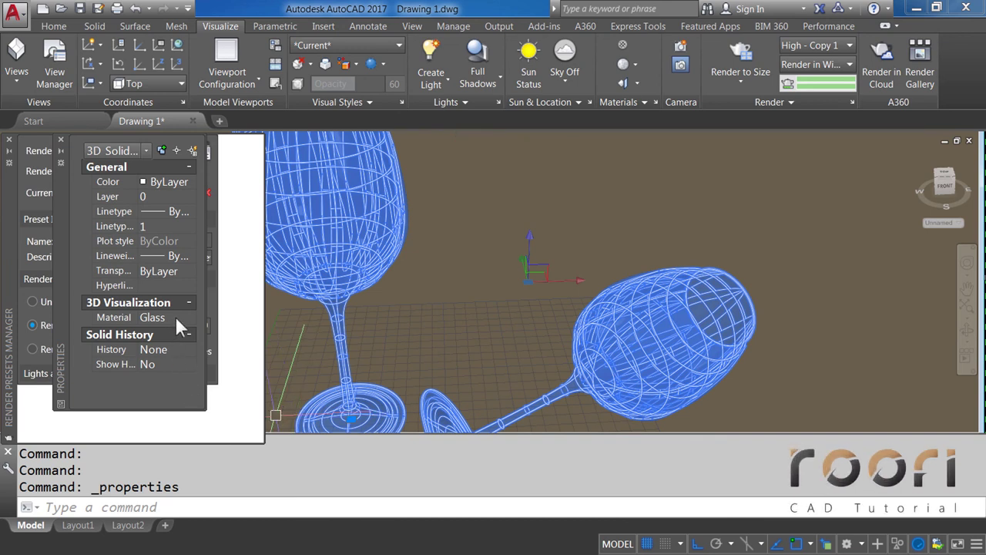
left_click(181, 317)
left_click(187, 316)
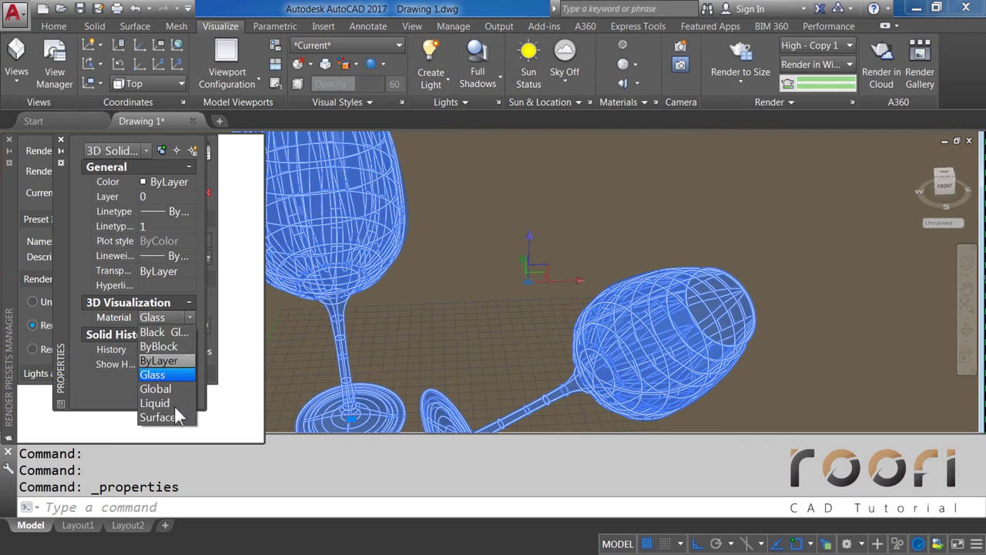
left_click(162, 333)
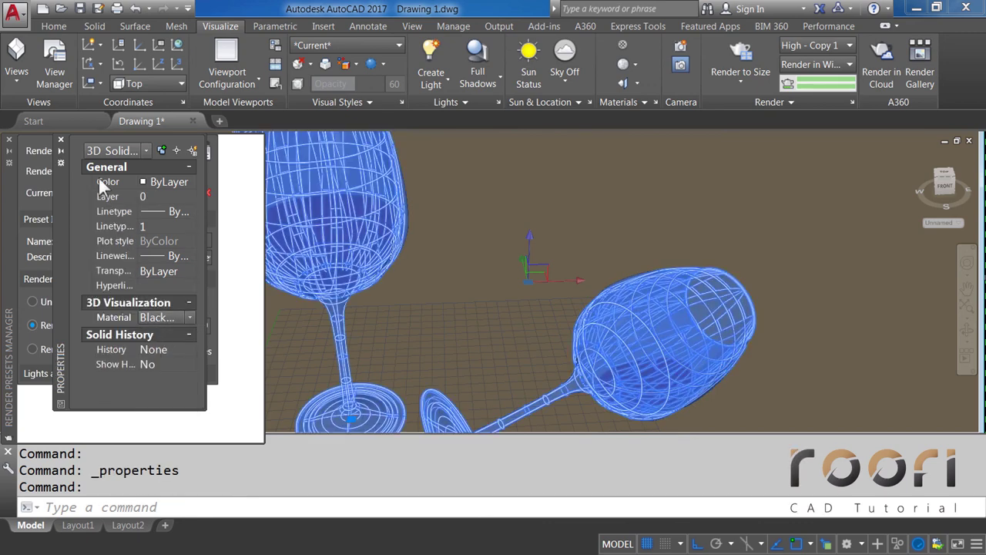
left_click(61, 140)
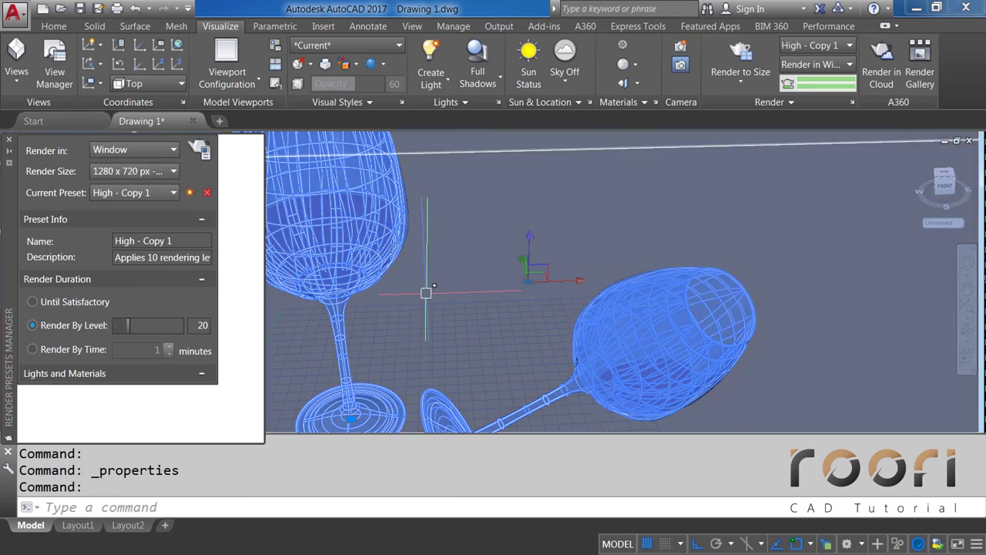
key("Escape")
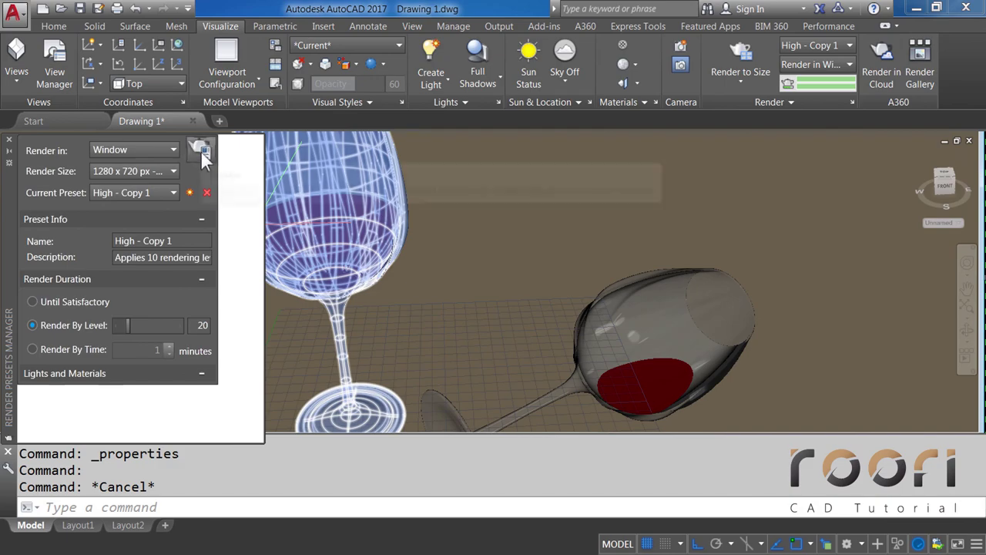
Step: Start a new render of the black-glass wine glasses and view it at 100%
left_click(201, 151)
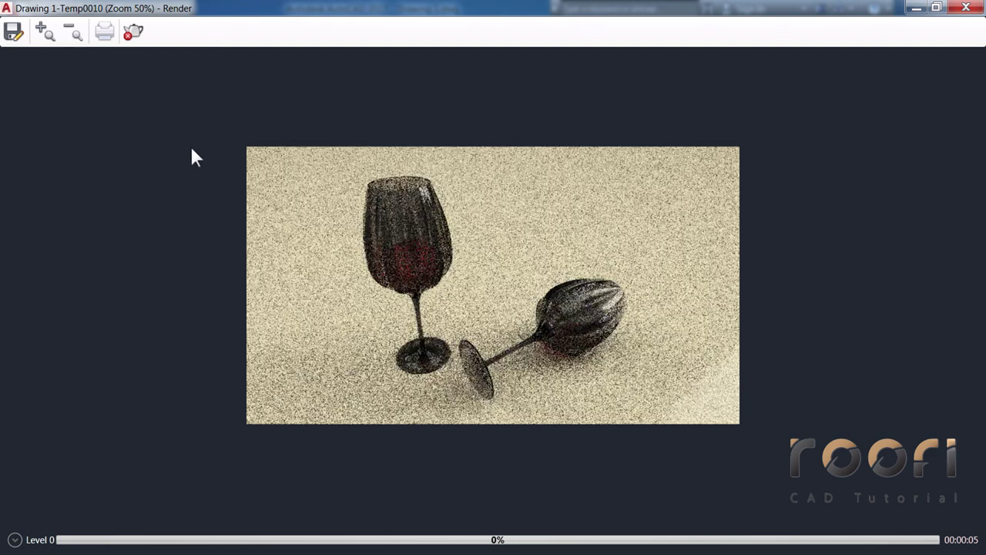
left_click(44, 33)
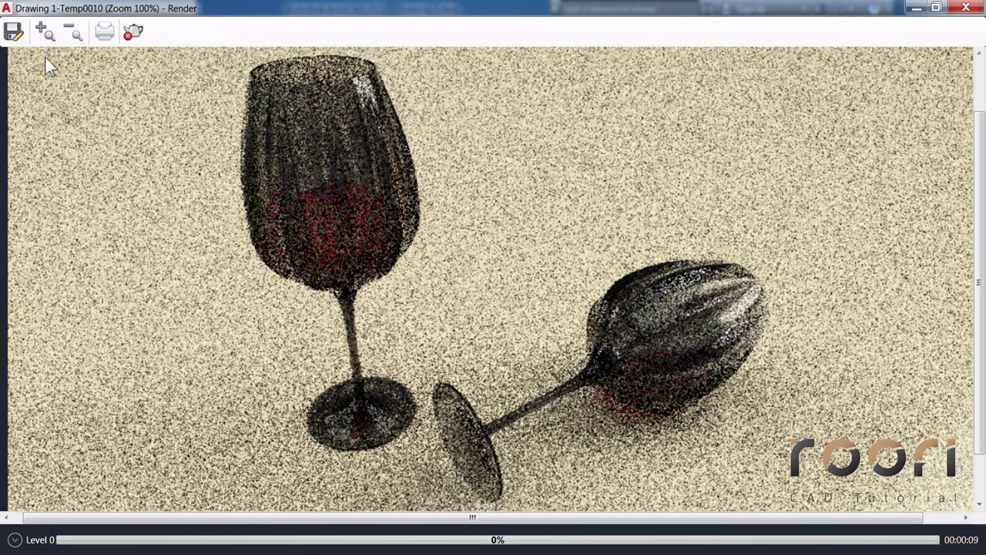